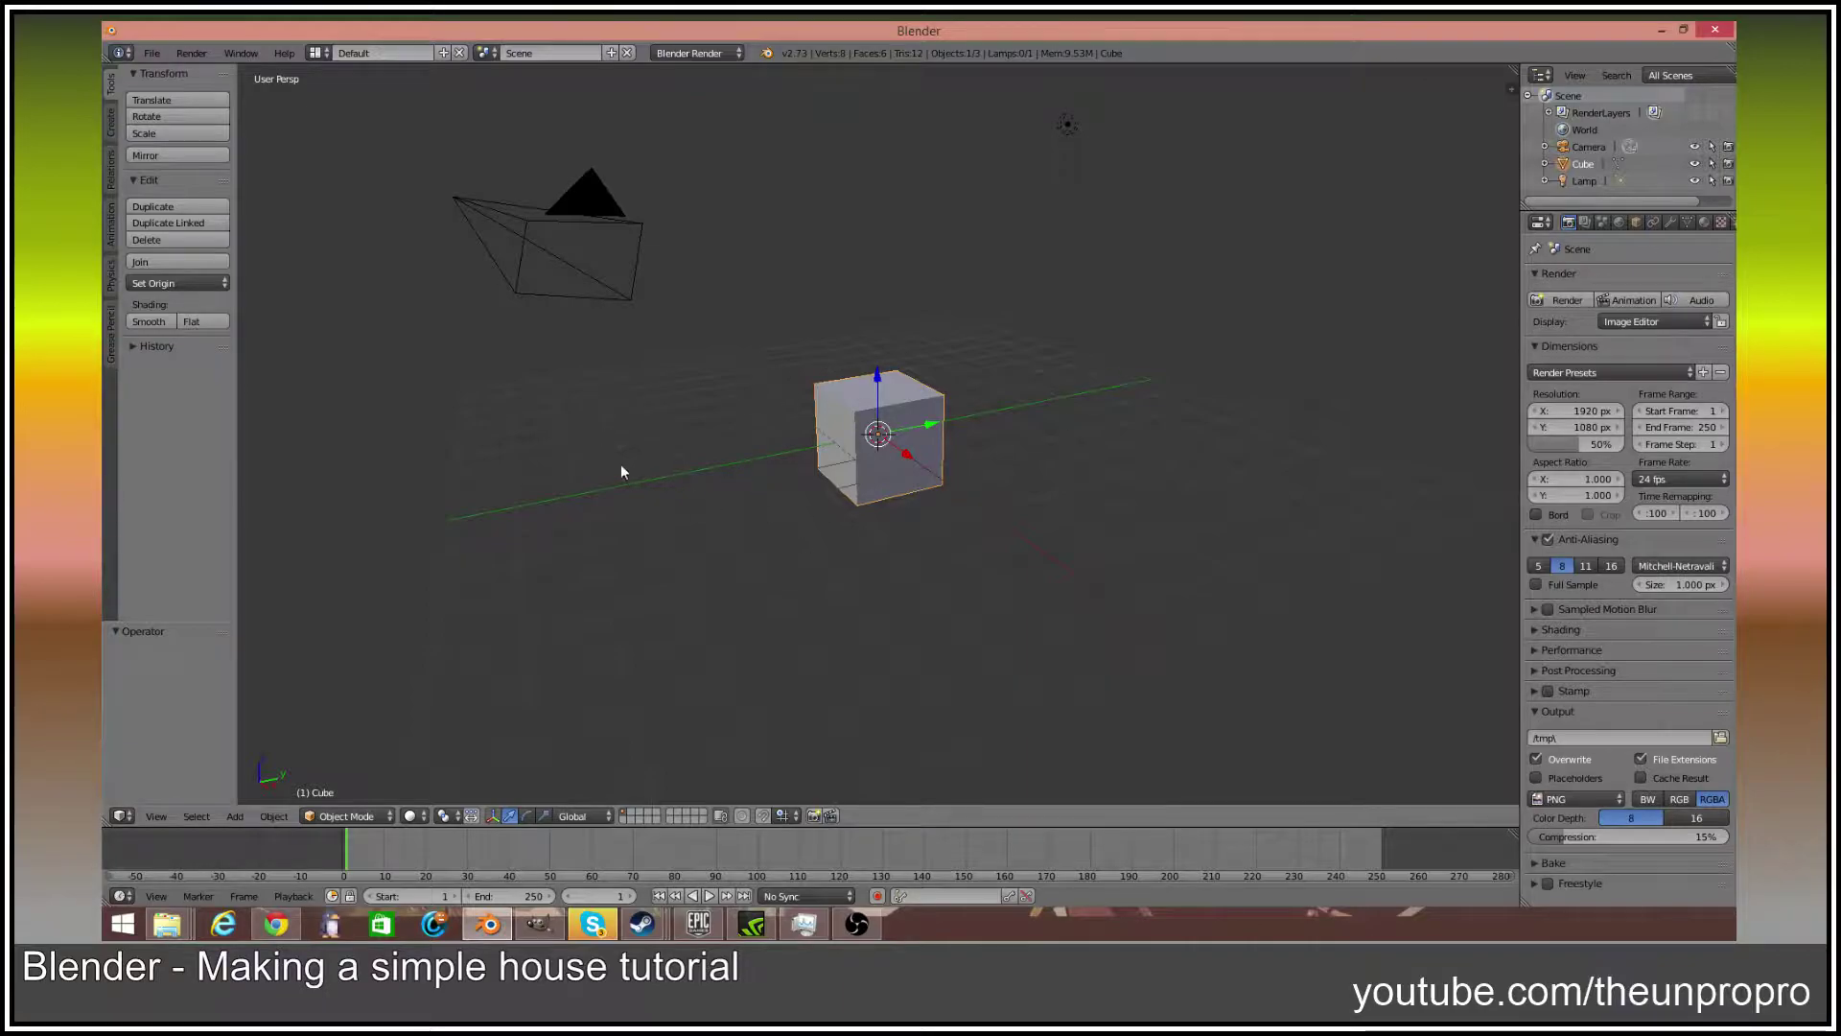
Delete the default cube and add a plane at the origin
mouse_move(978, 460)
middle_down()
mouse_move(925, 423)
mouse_move(978, 433)
middle_up()
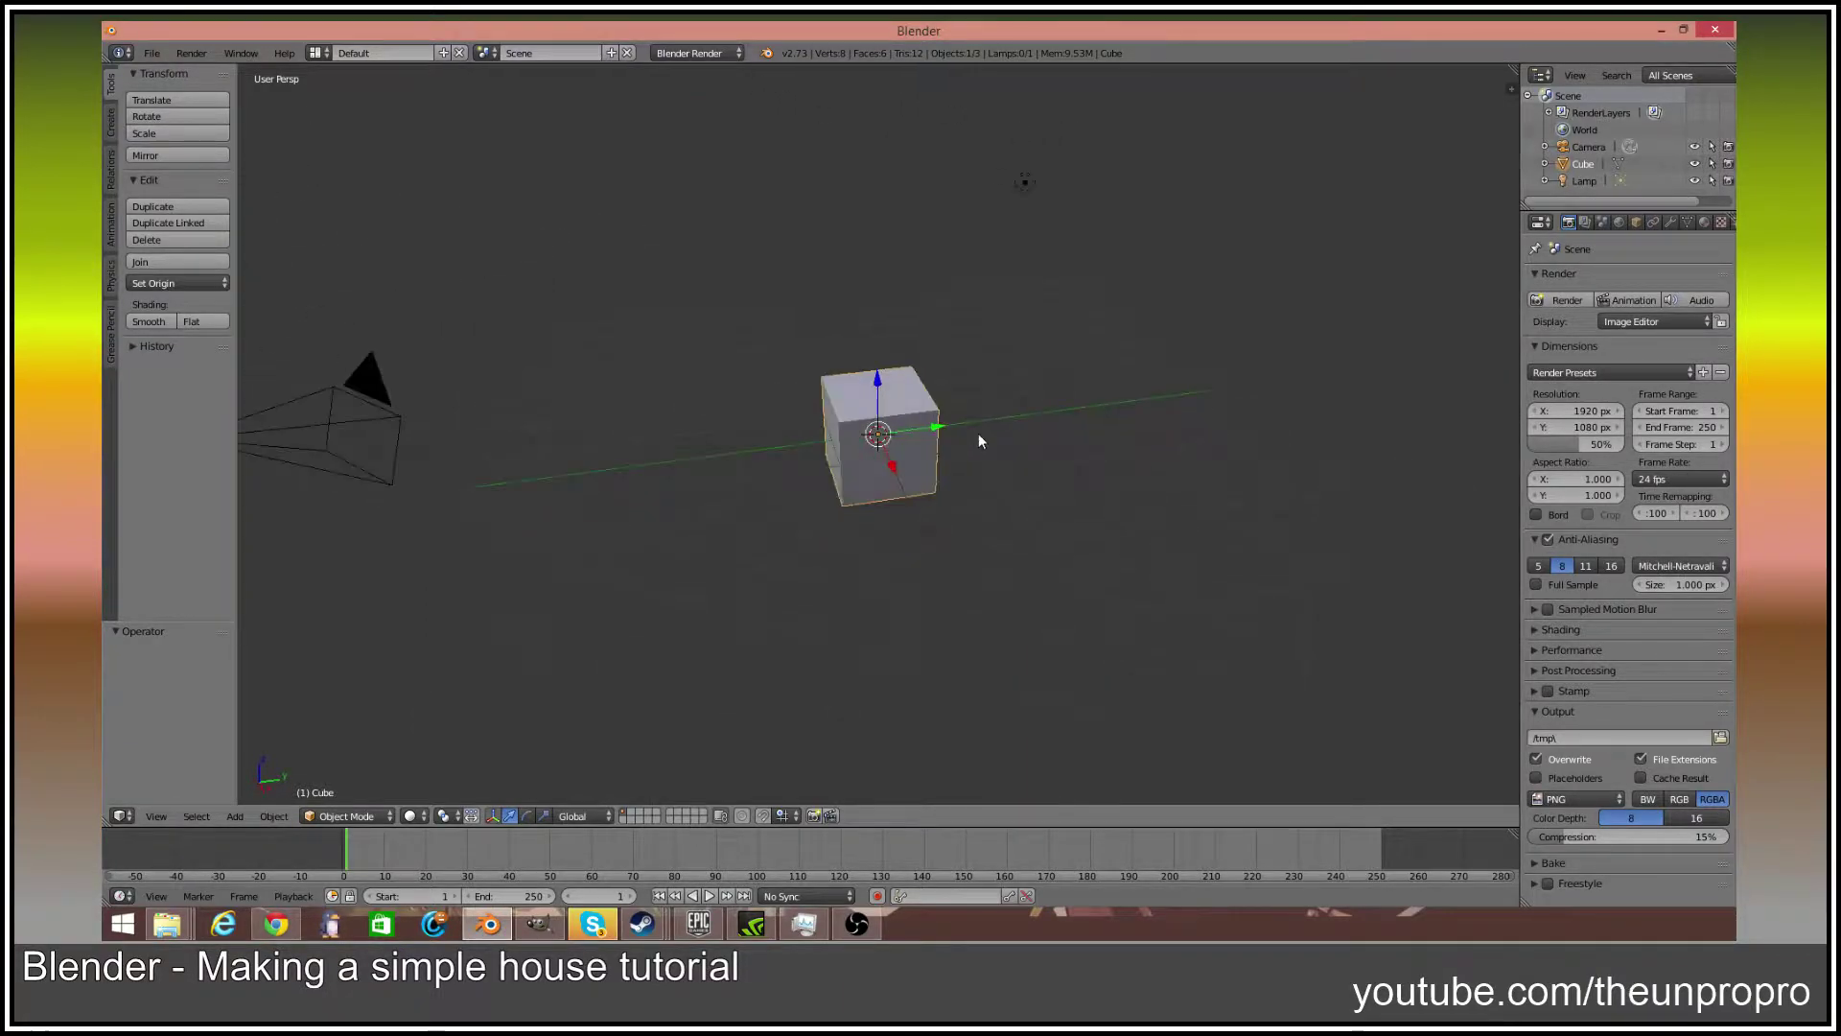
key(x)
click(978, 434)
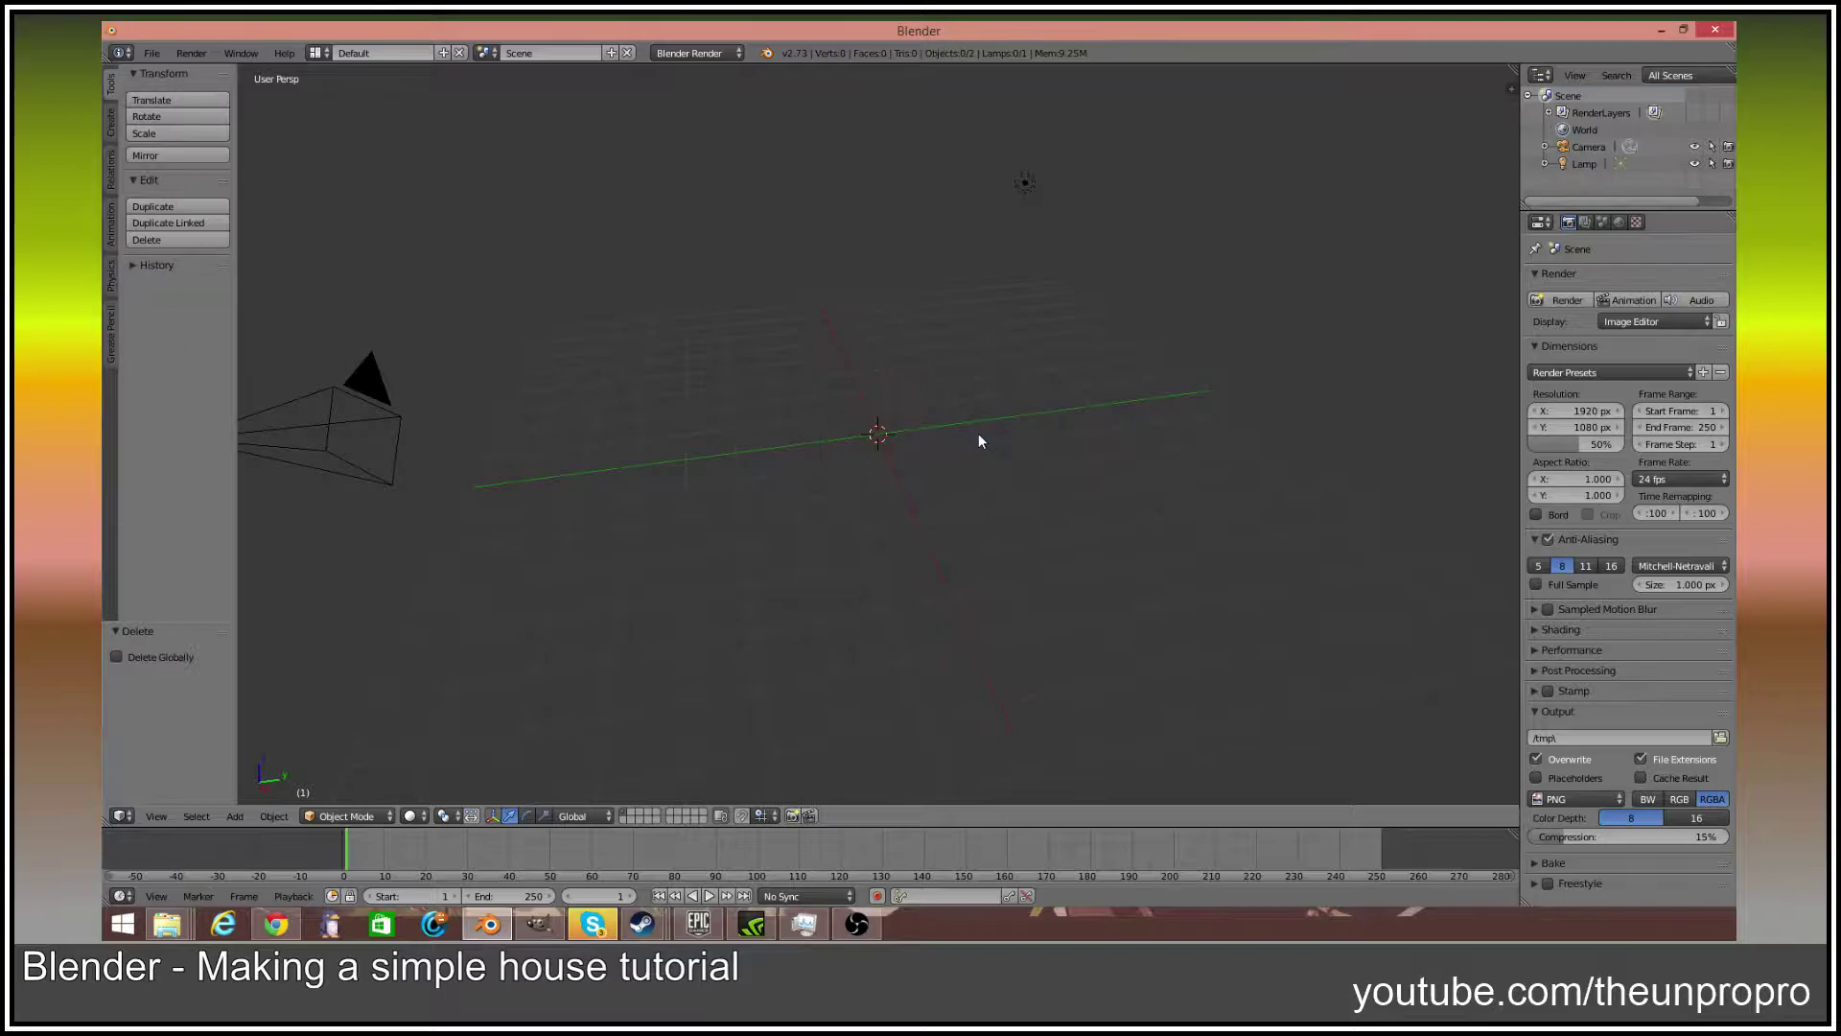
key(space)
text(plane)
key(Return)
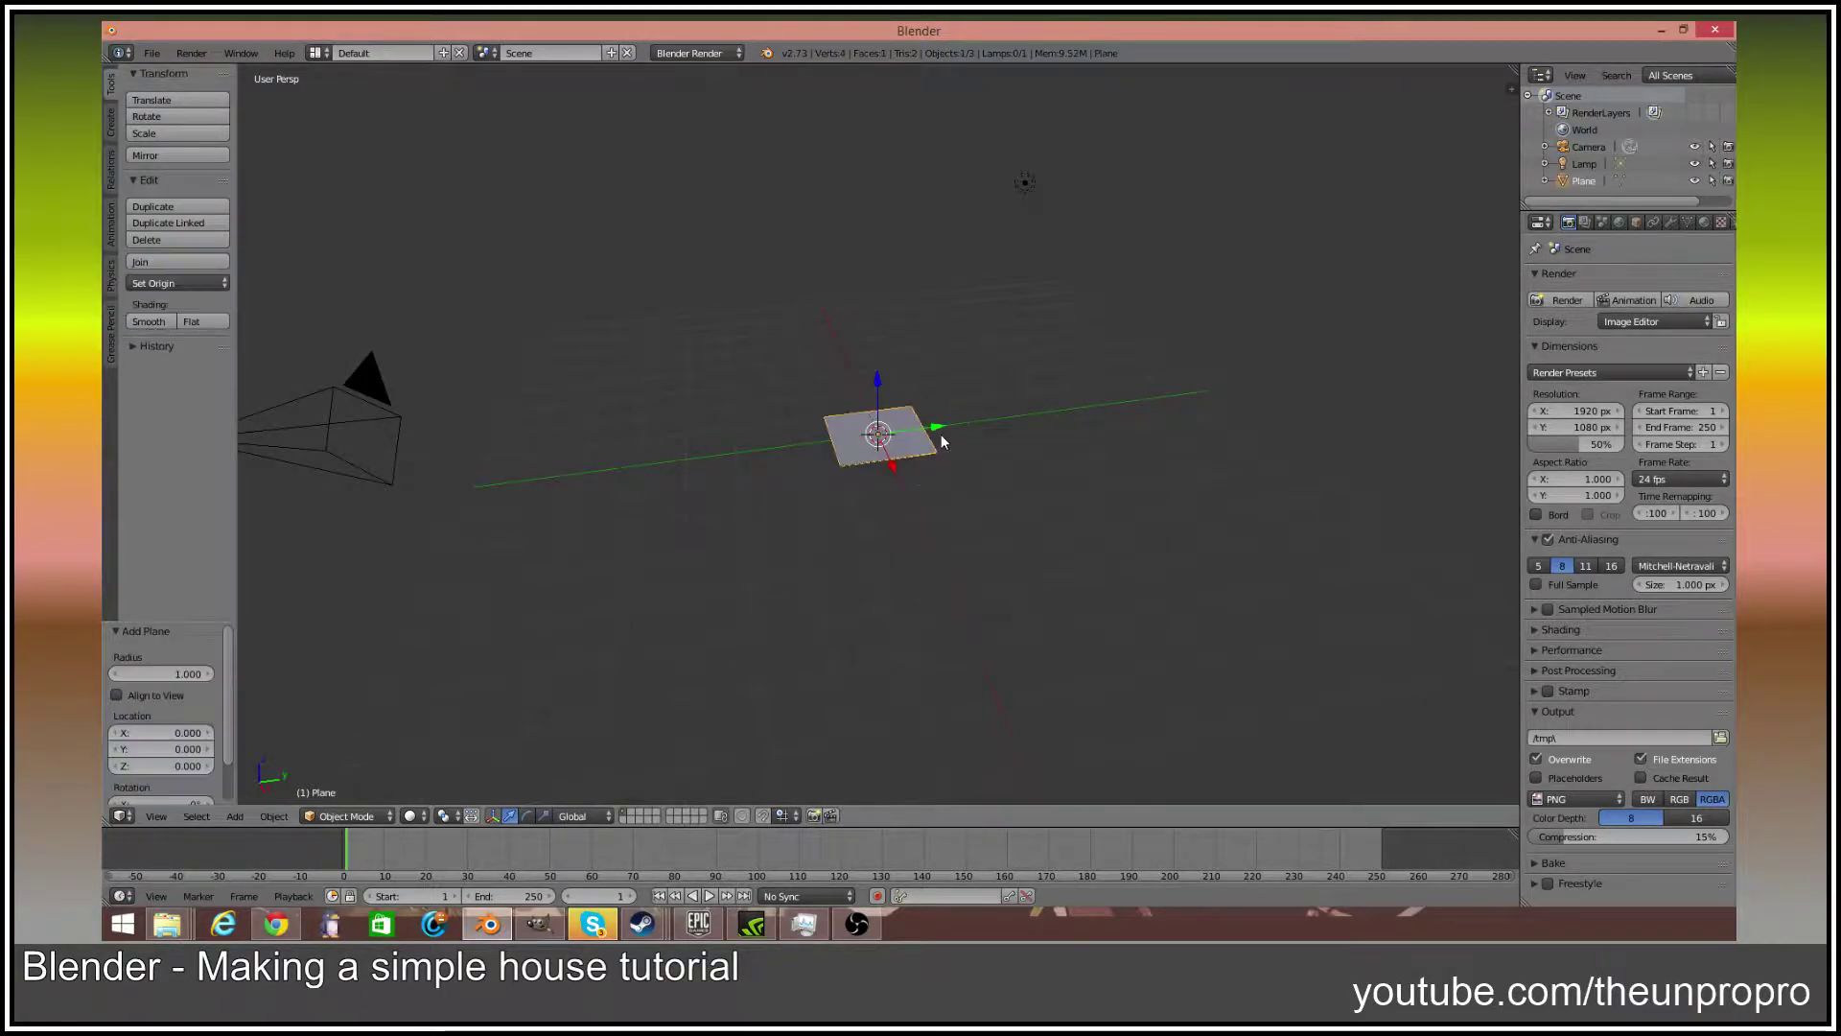
click(954, 422)
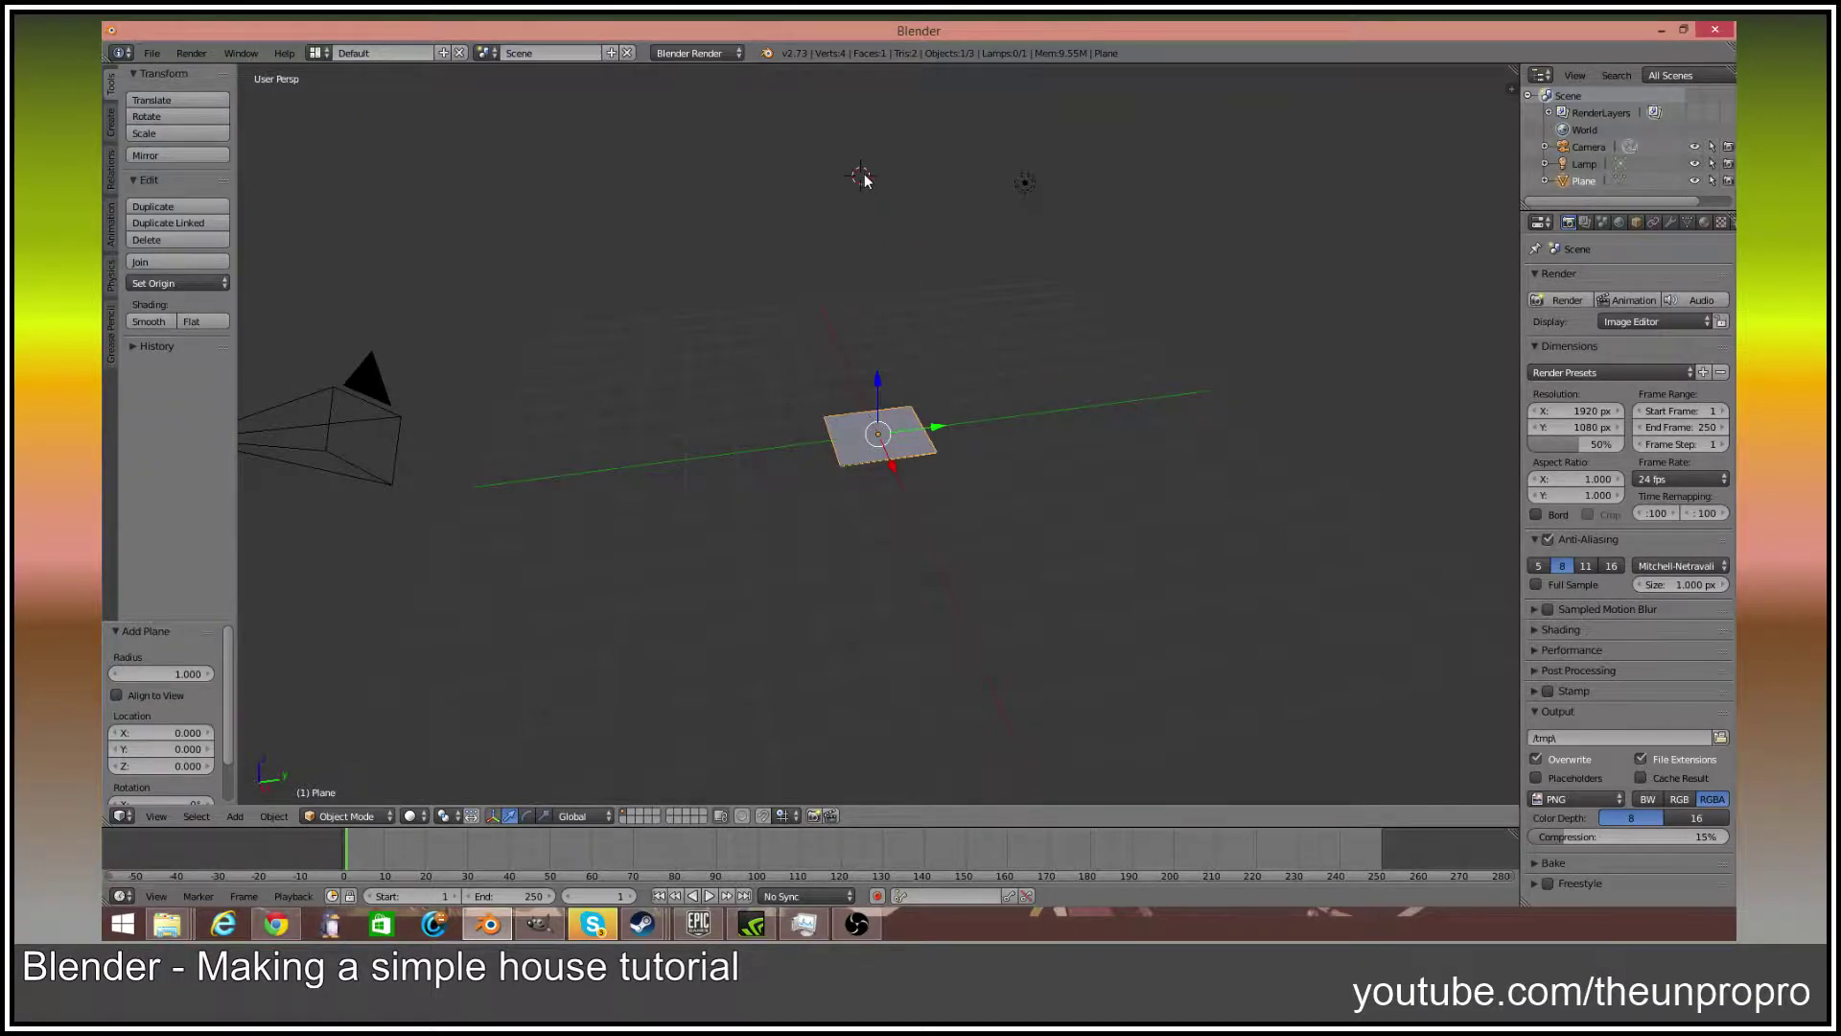
key(shift+c)
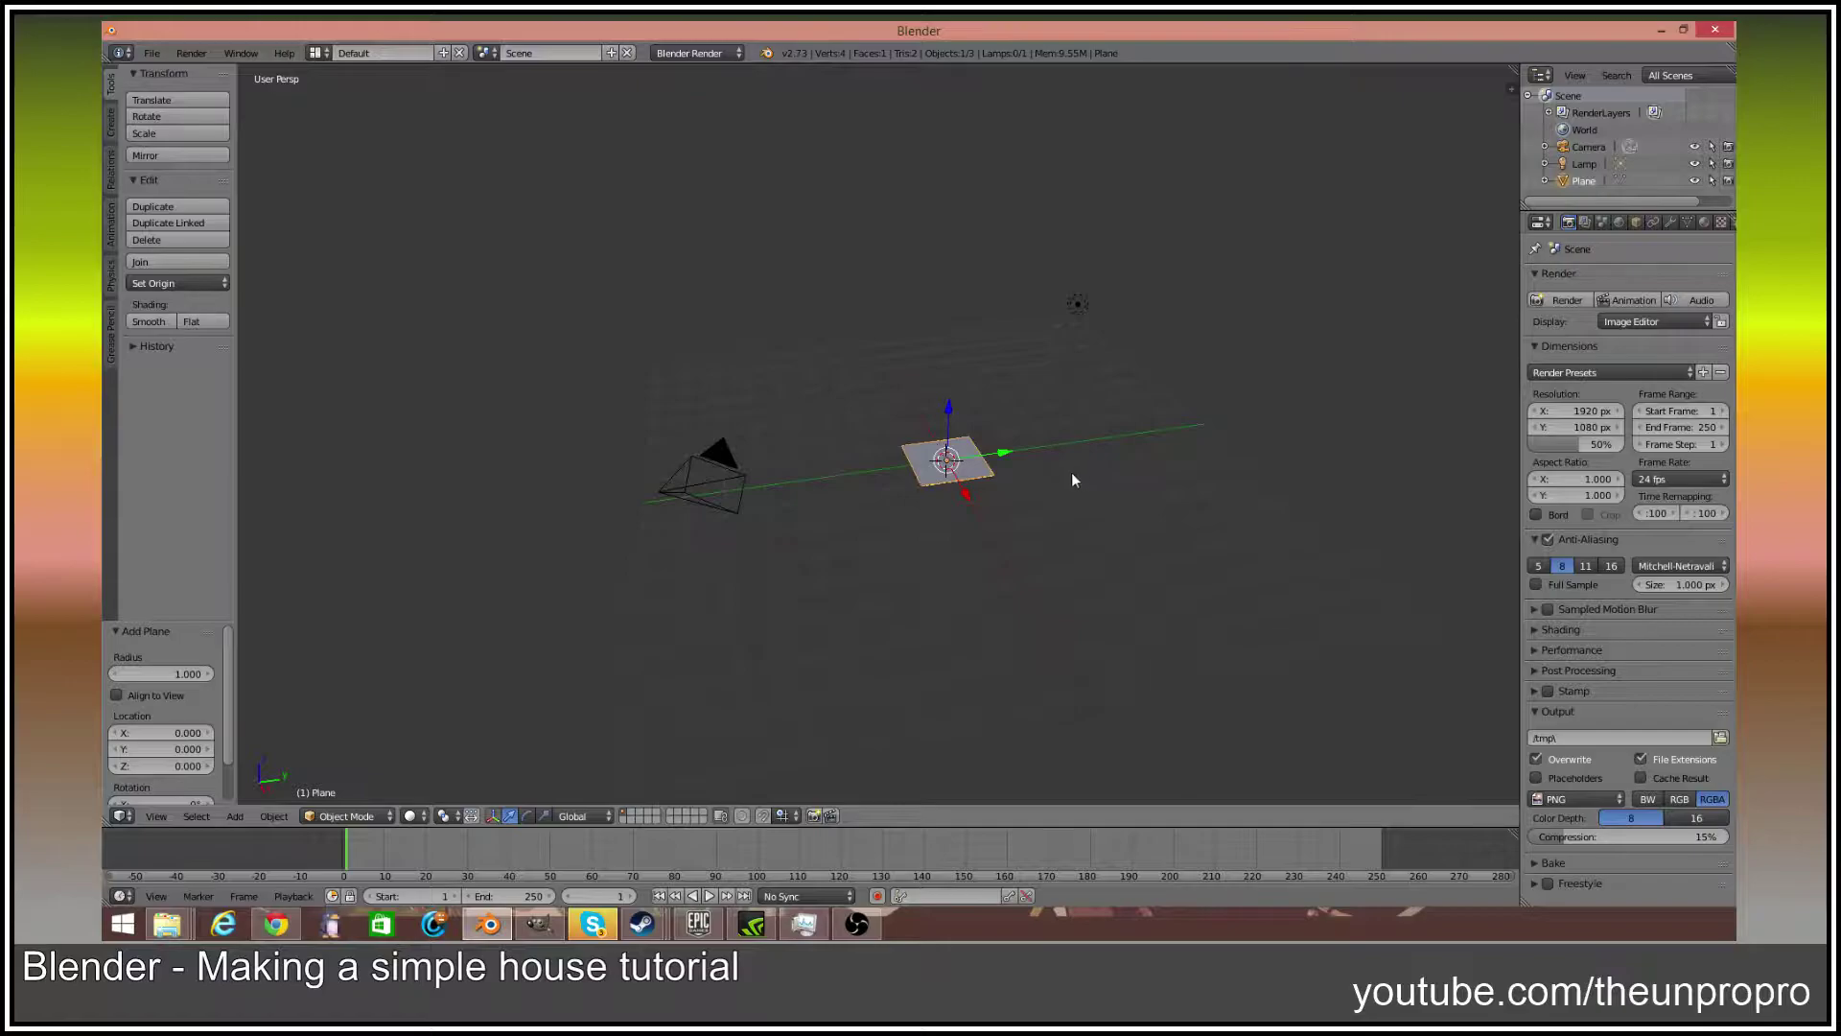
middle_drag(1072, 479, 1055, 462)
key(KP_Decimal)
scroll(1040, 474, down, 4)
scroll(1027, 488, down, 6)
middle_drag(1036, 453, 1049, 483)
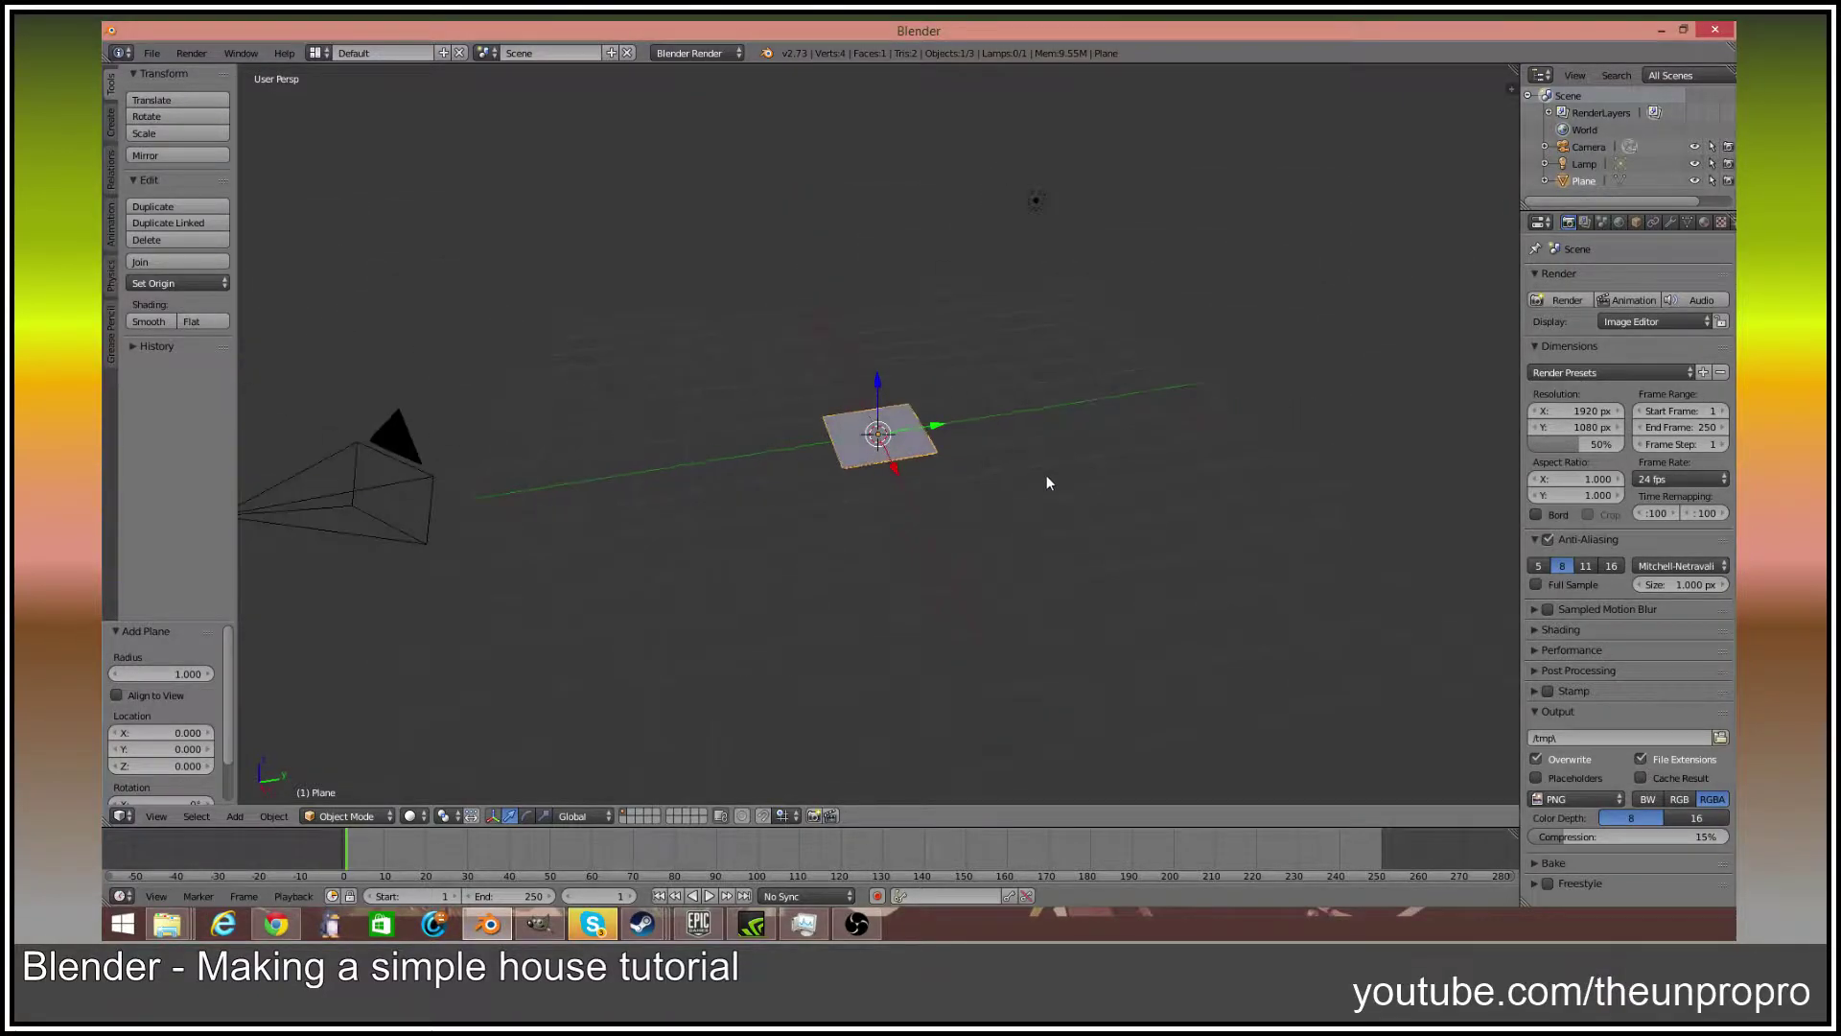
In Edit Mode, scale the whole plane up by a factor of 5
key(Tab)
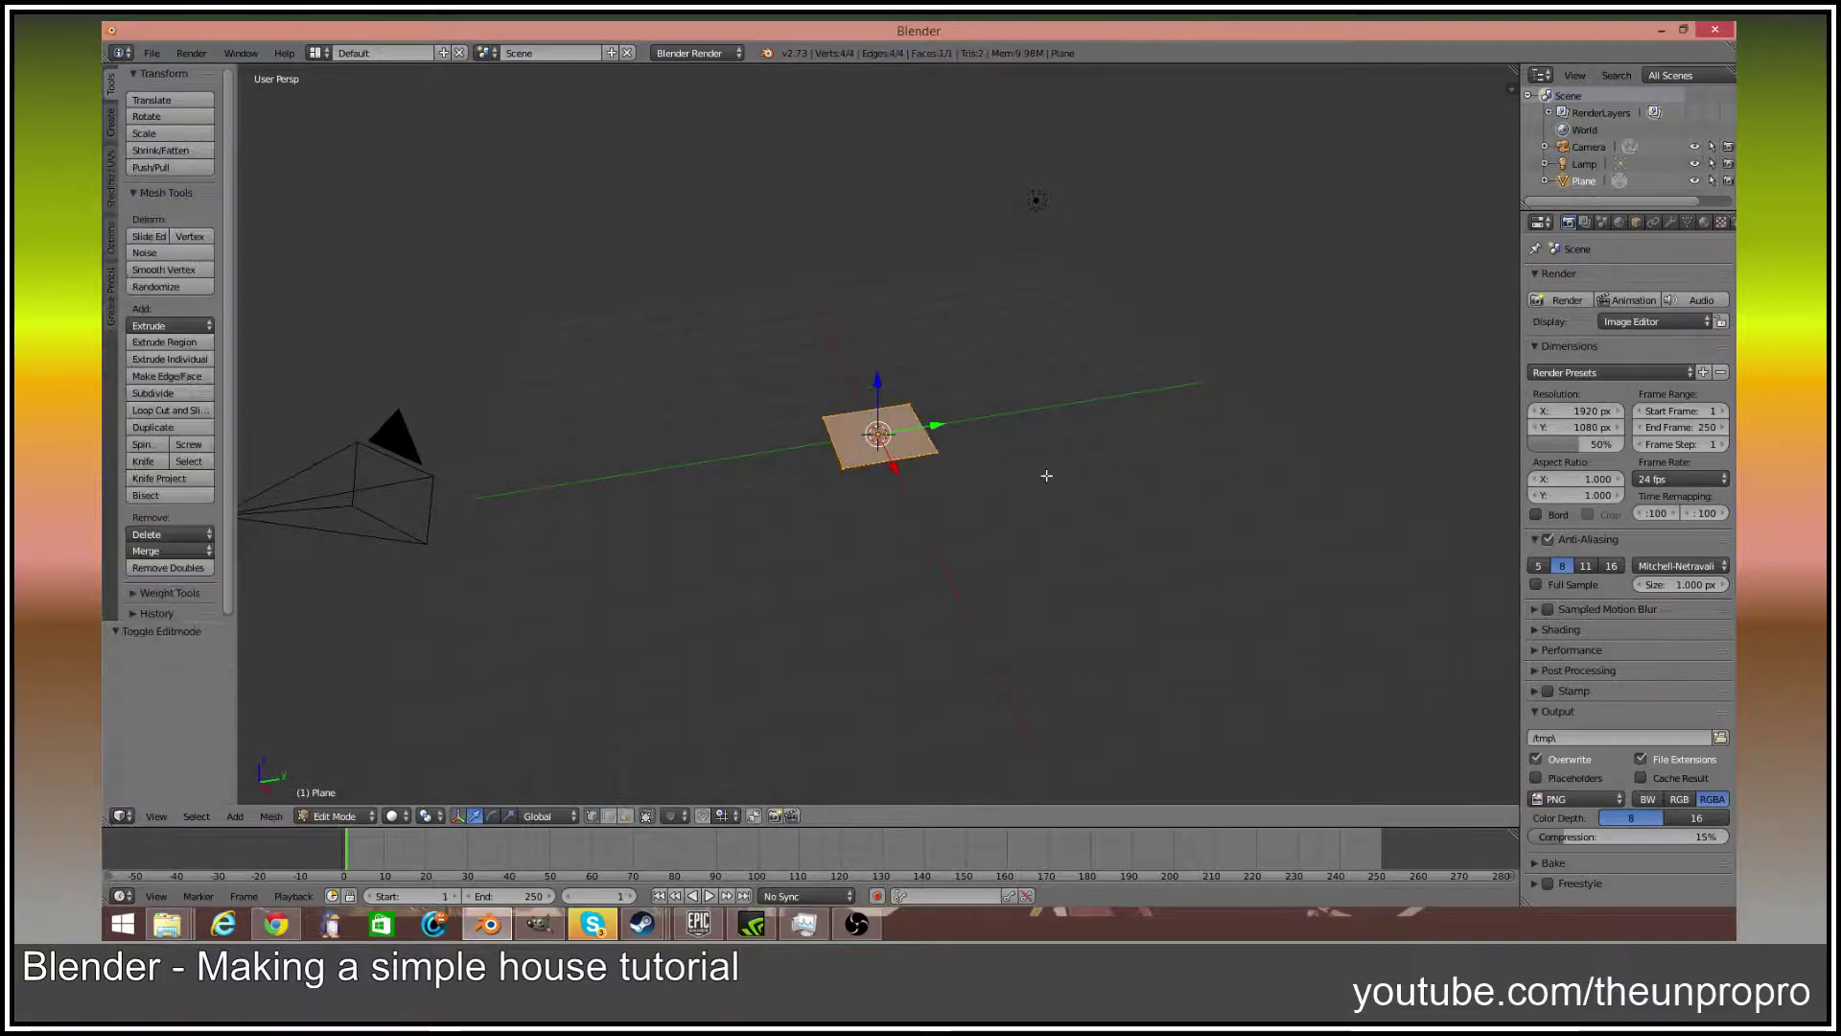
key(s)
key(5)
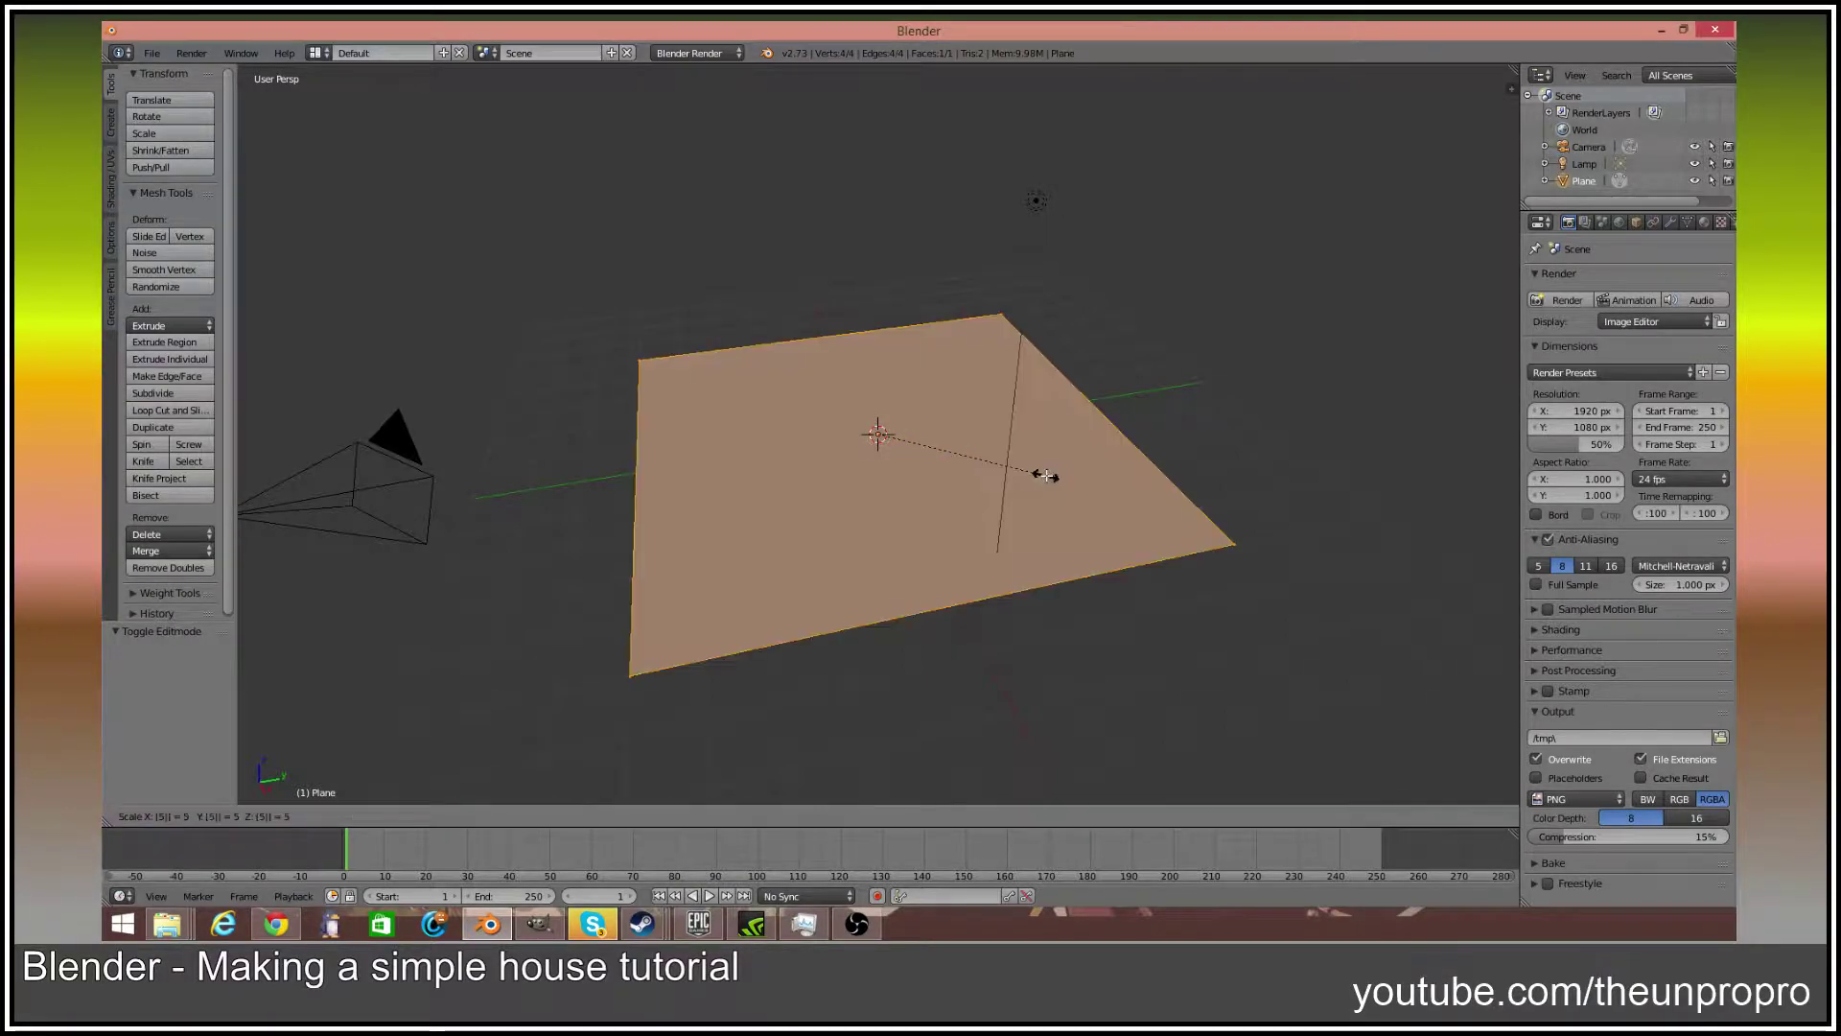
key(Return)
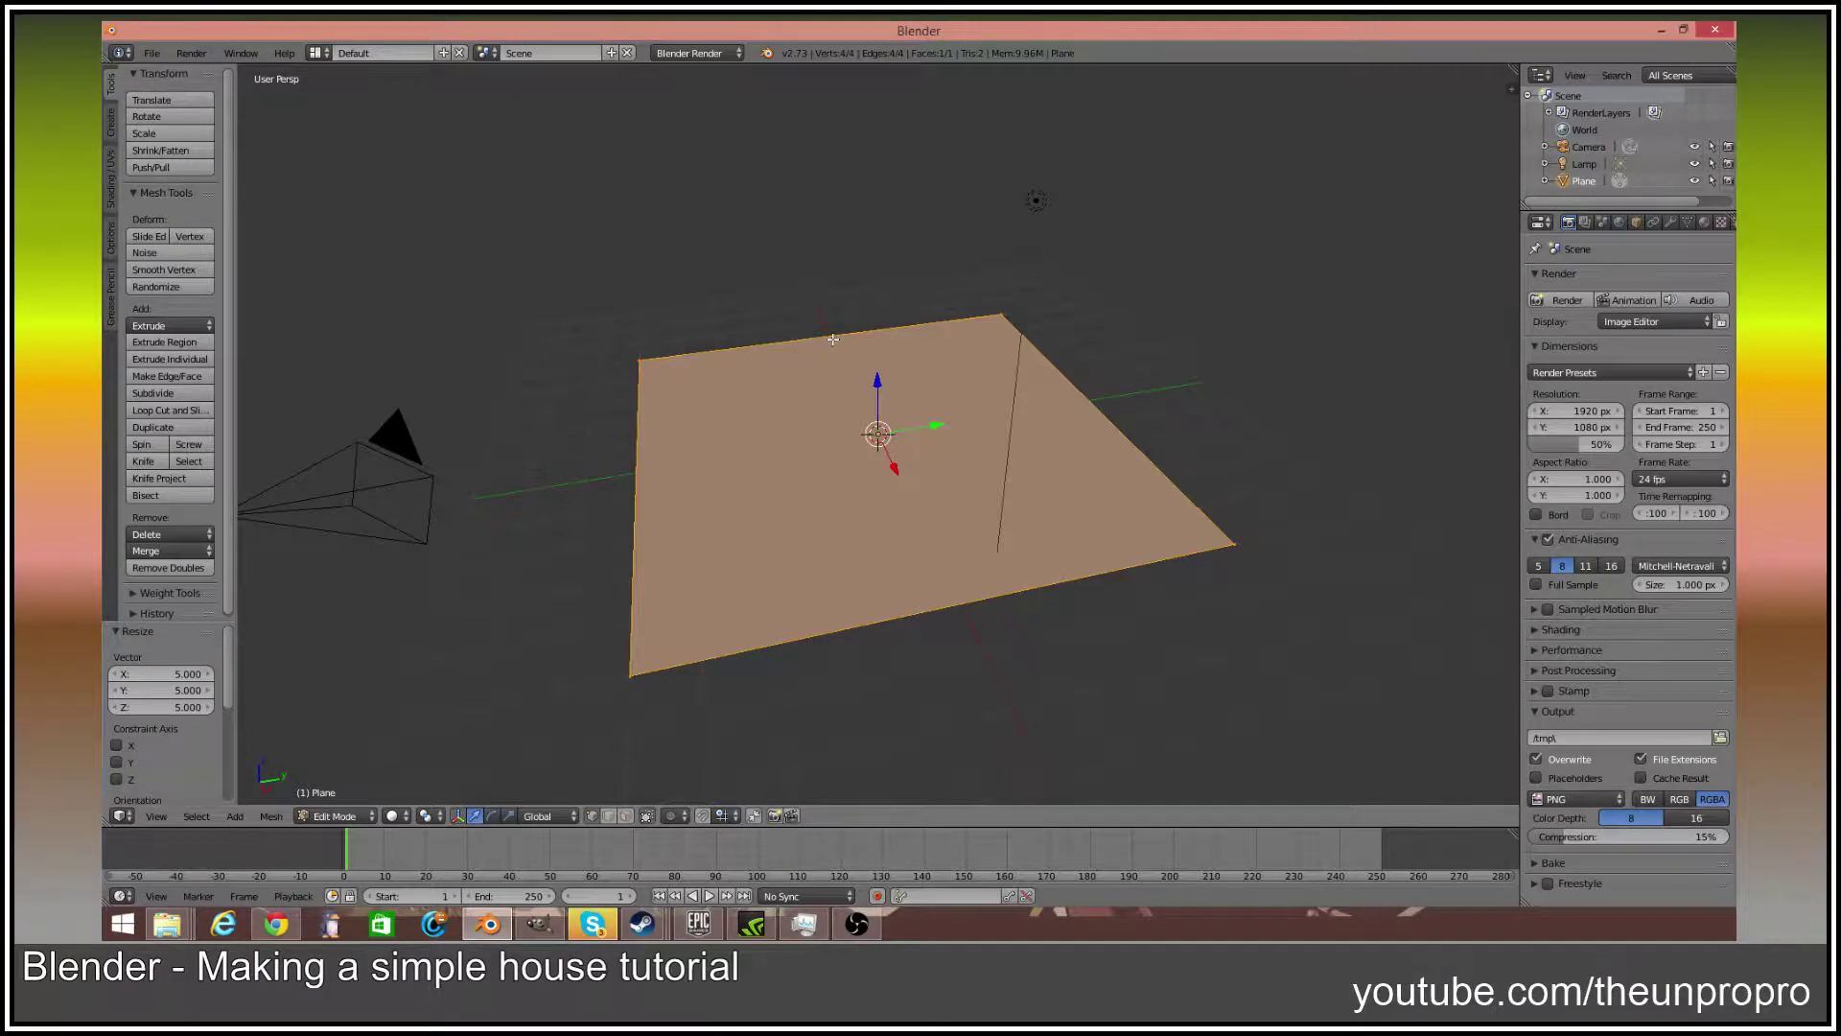
Add one loop cut exactly through the middle of the plane, parallel to the X axis
middle_drag(834, 339, 909, 420)
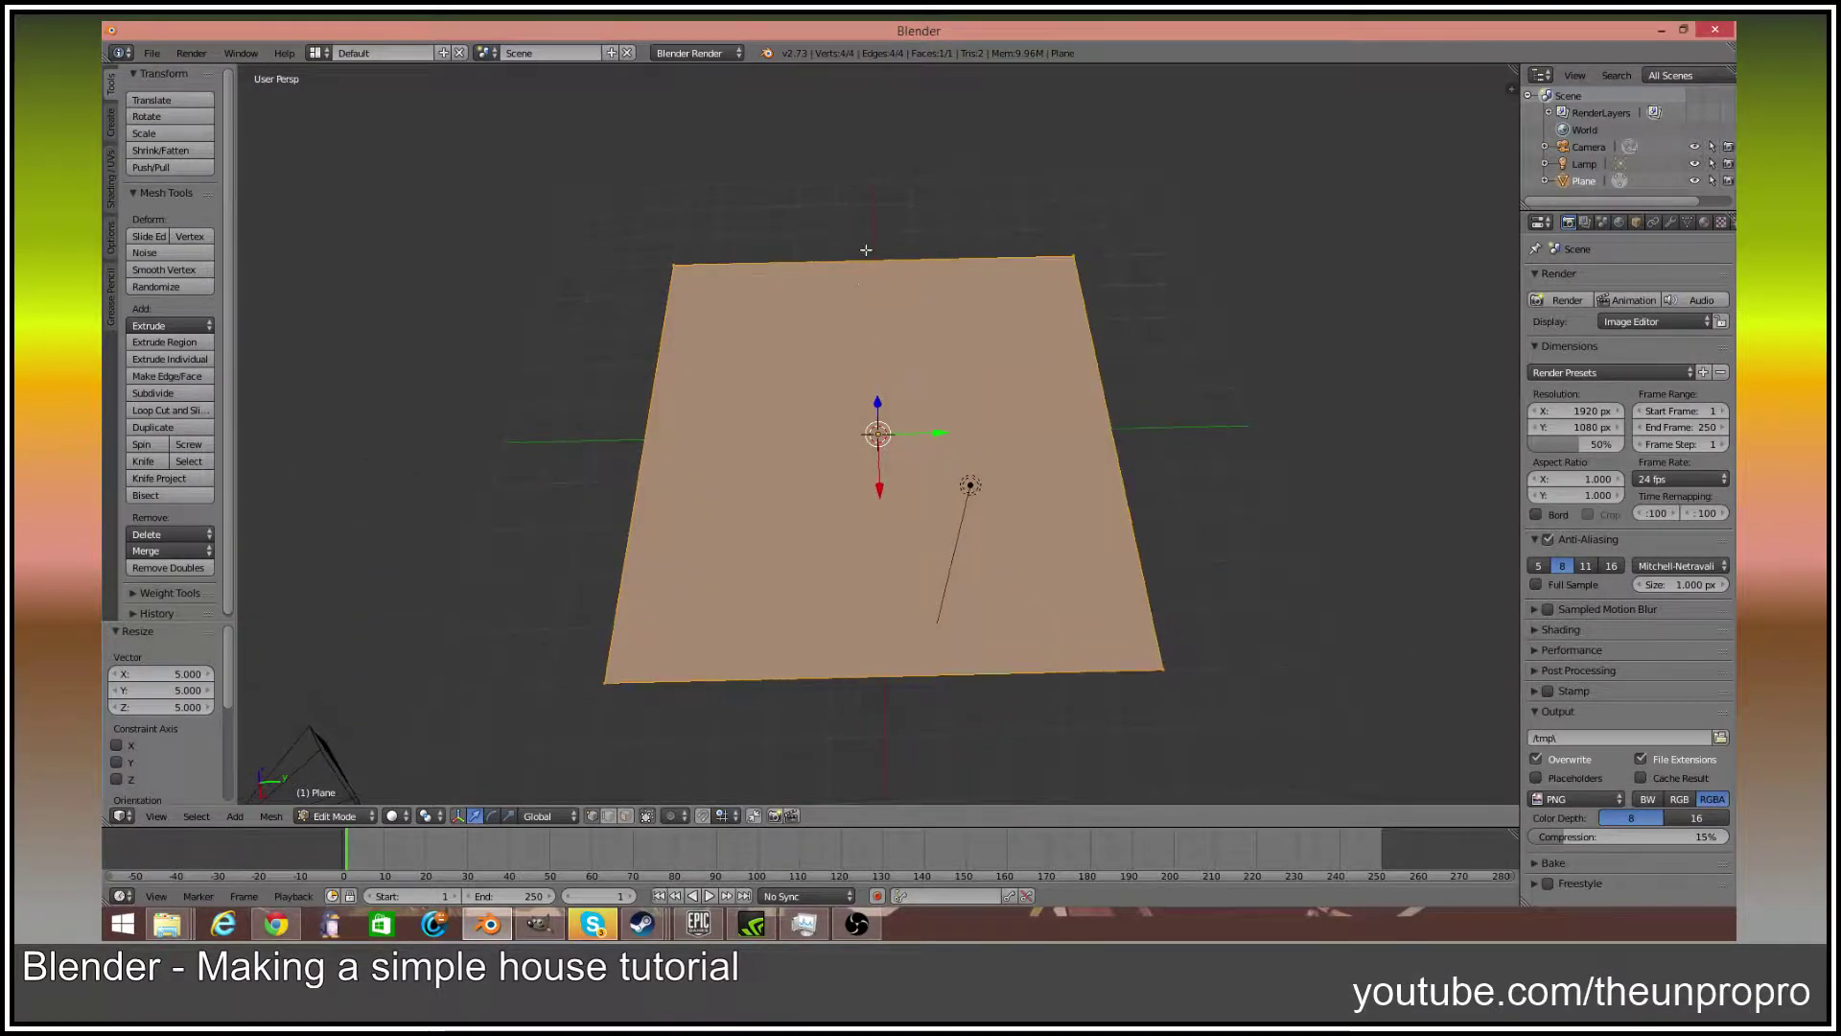
key(ctrl+r)
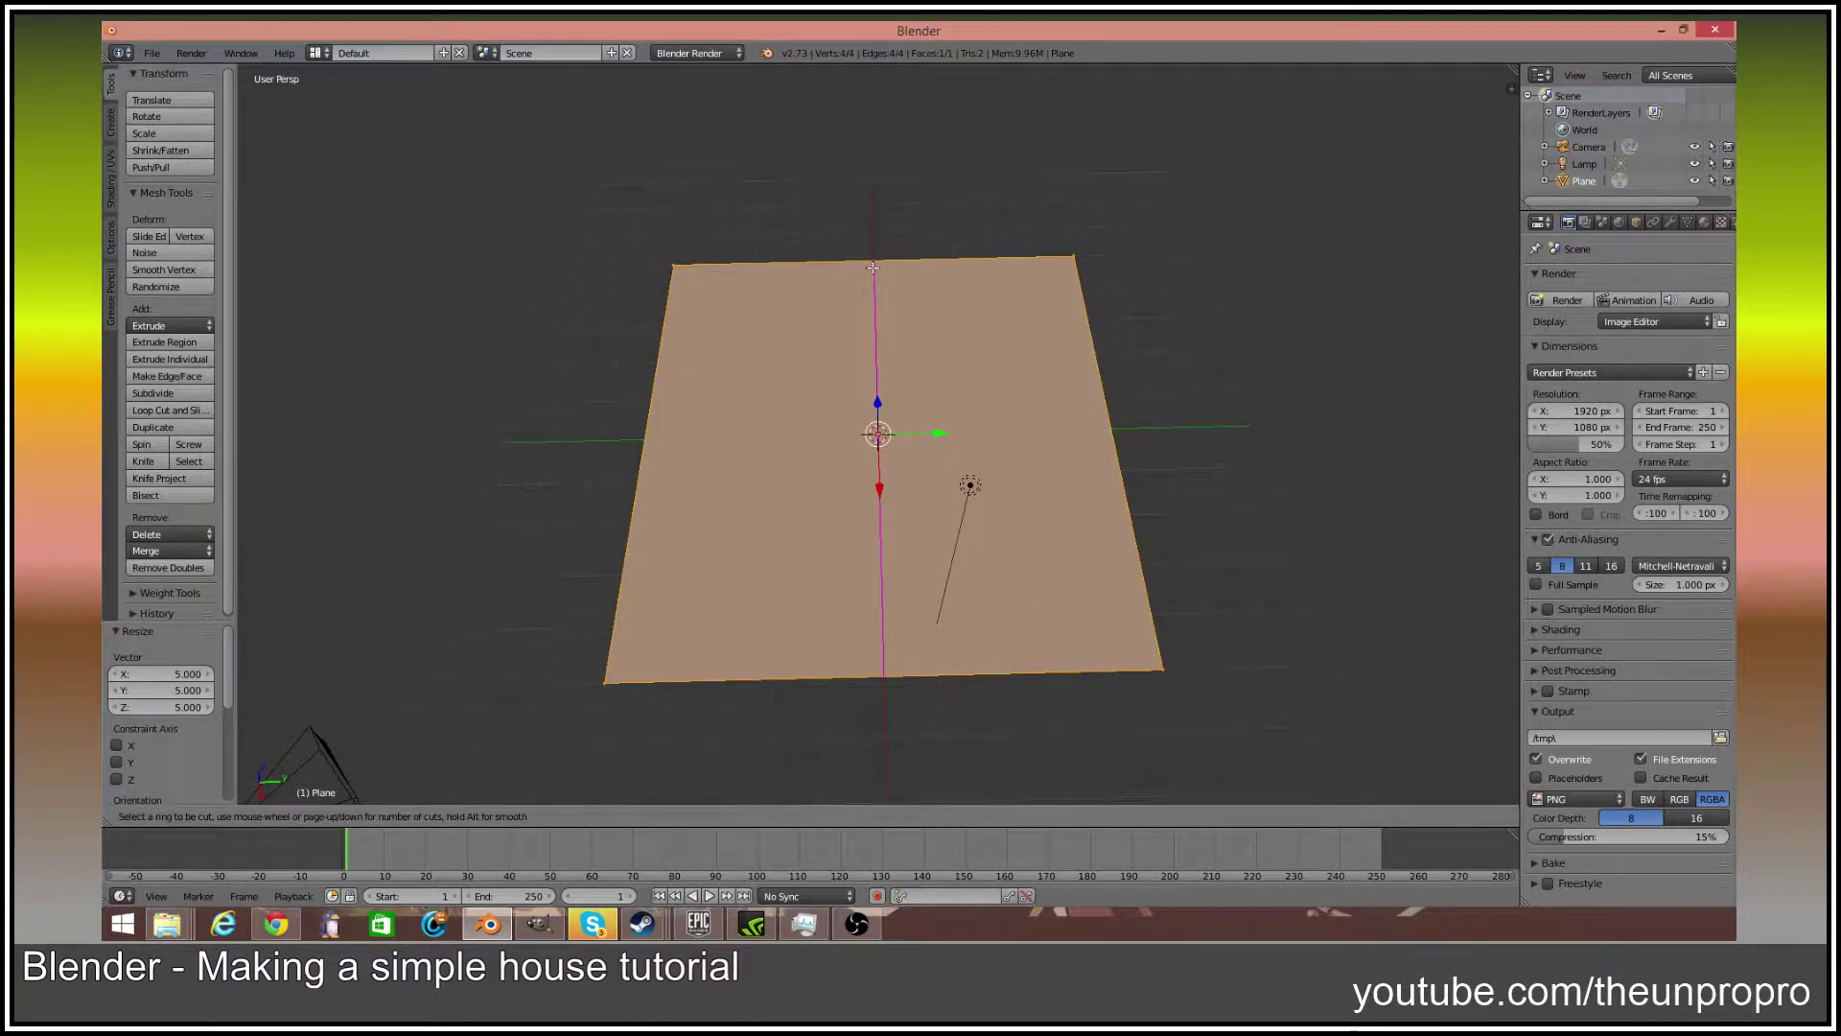
click(872, 267)
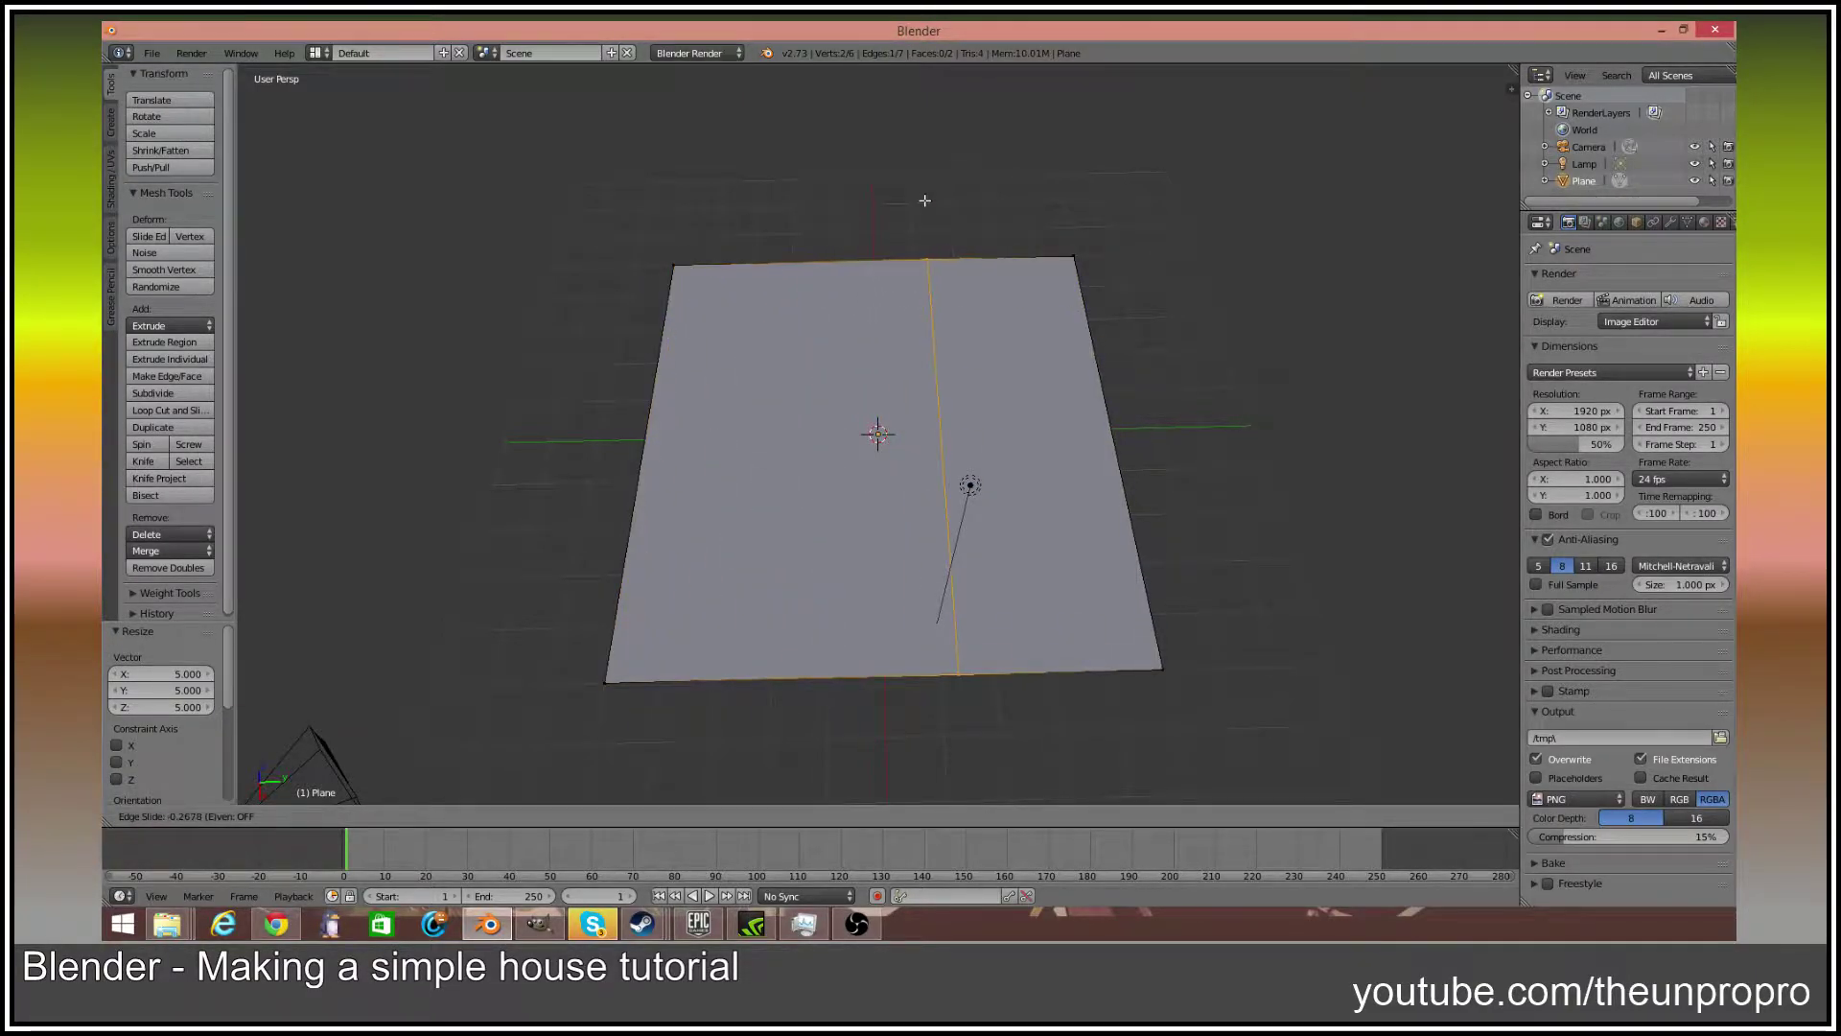
right_click(924, 200)
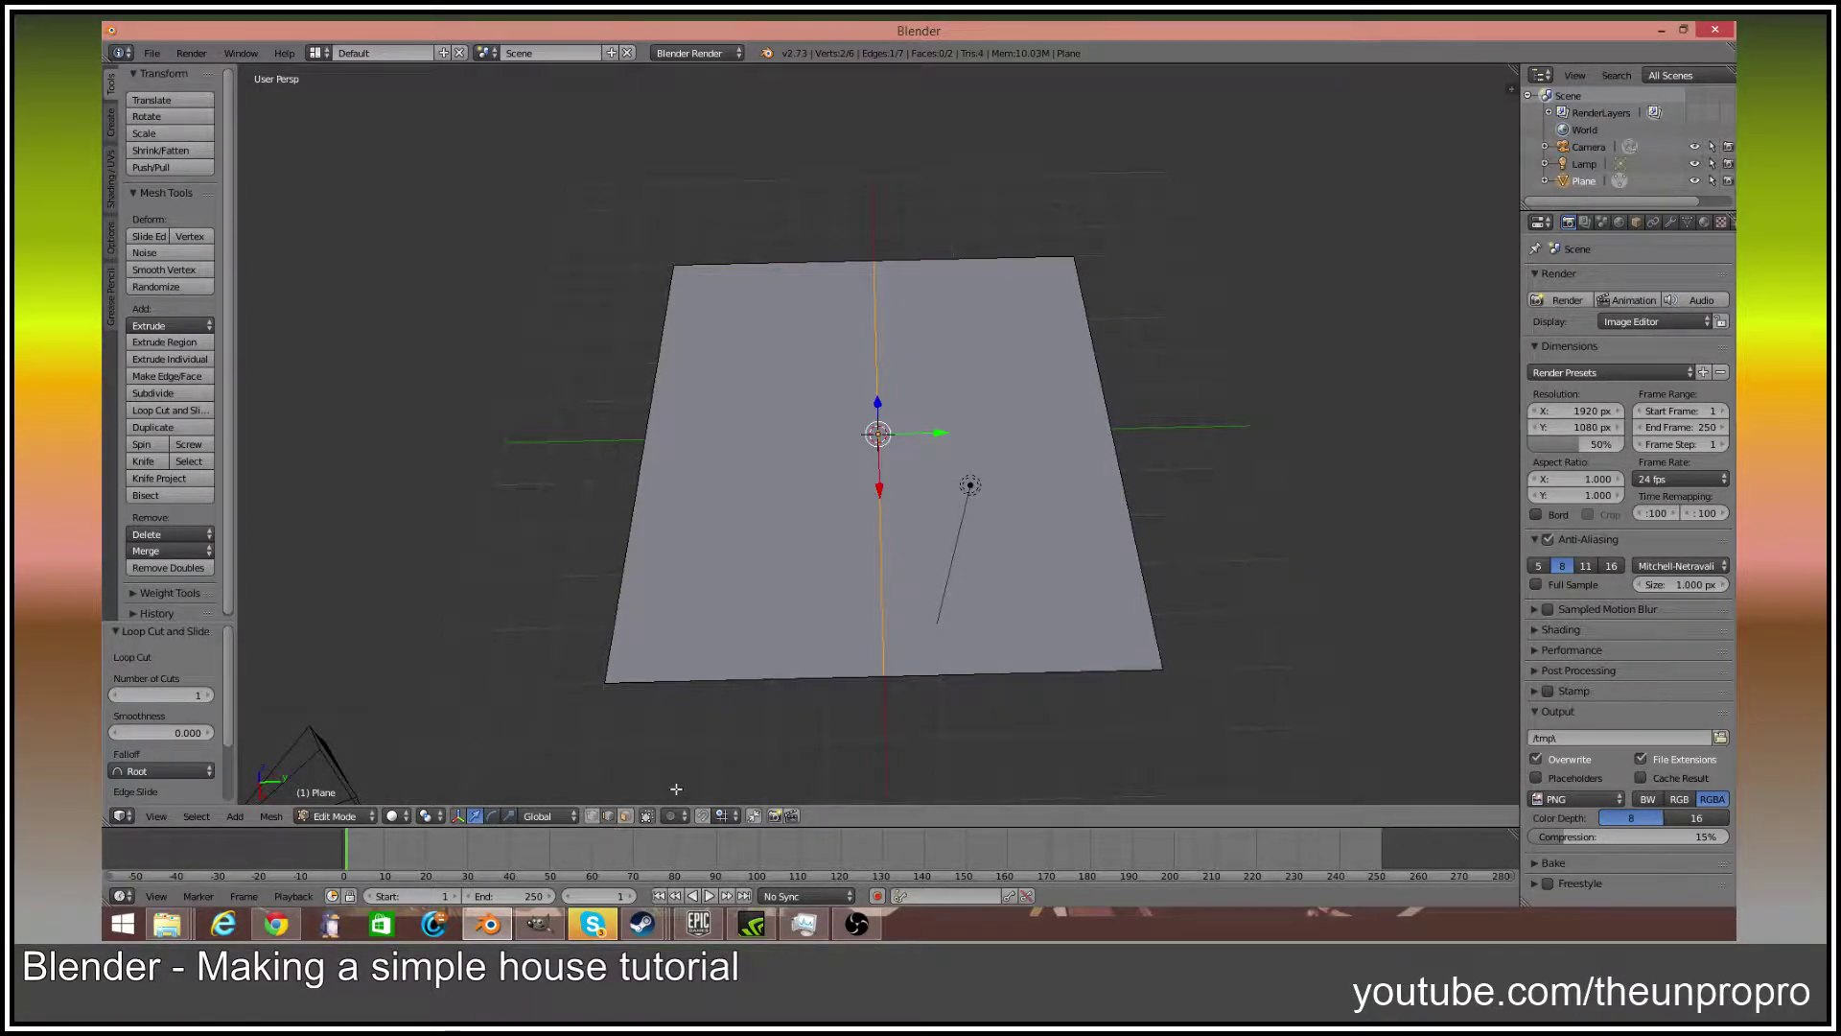
Raise the central edge 5 units along Z to form the roof ridge
middle_drag(879, 396, 879, 306)
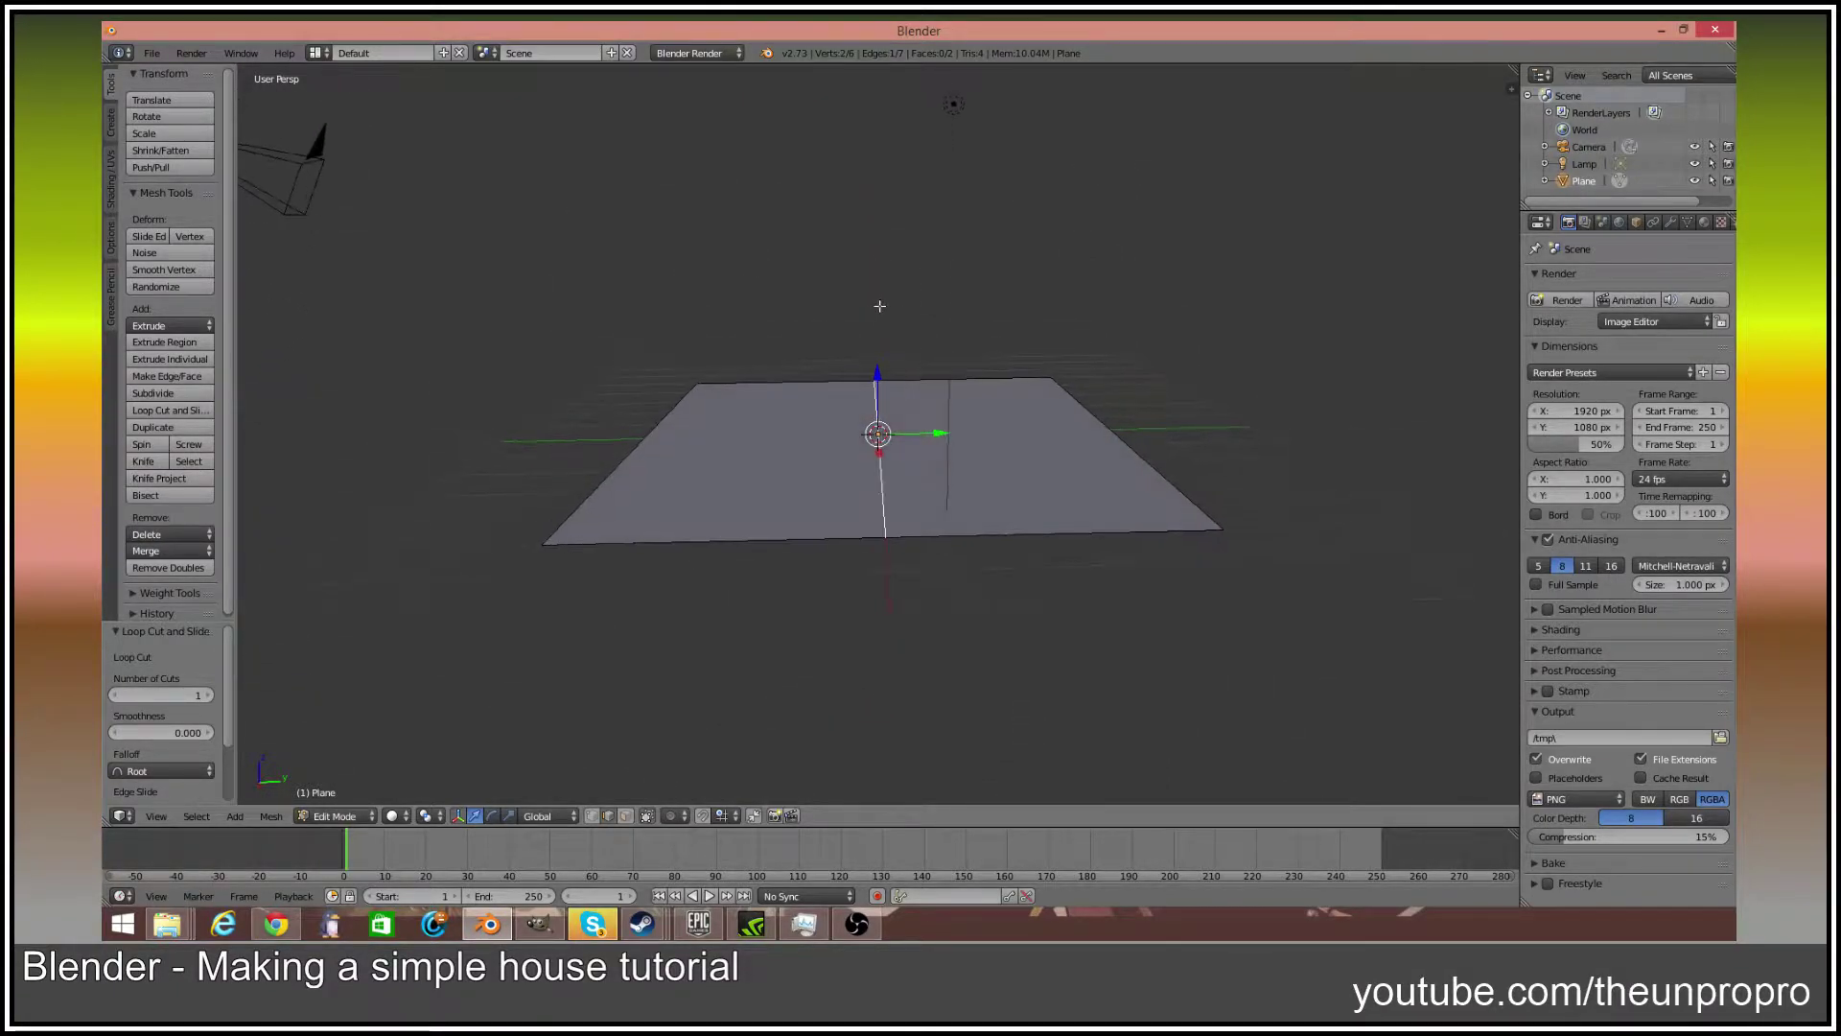
key(g)
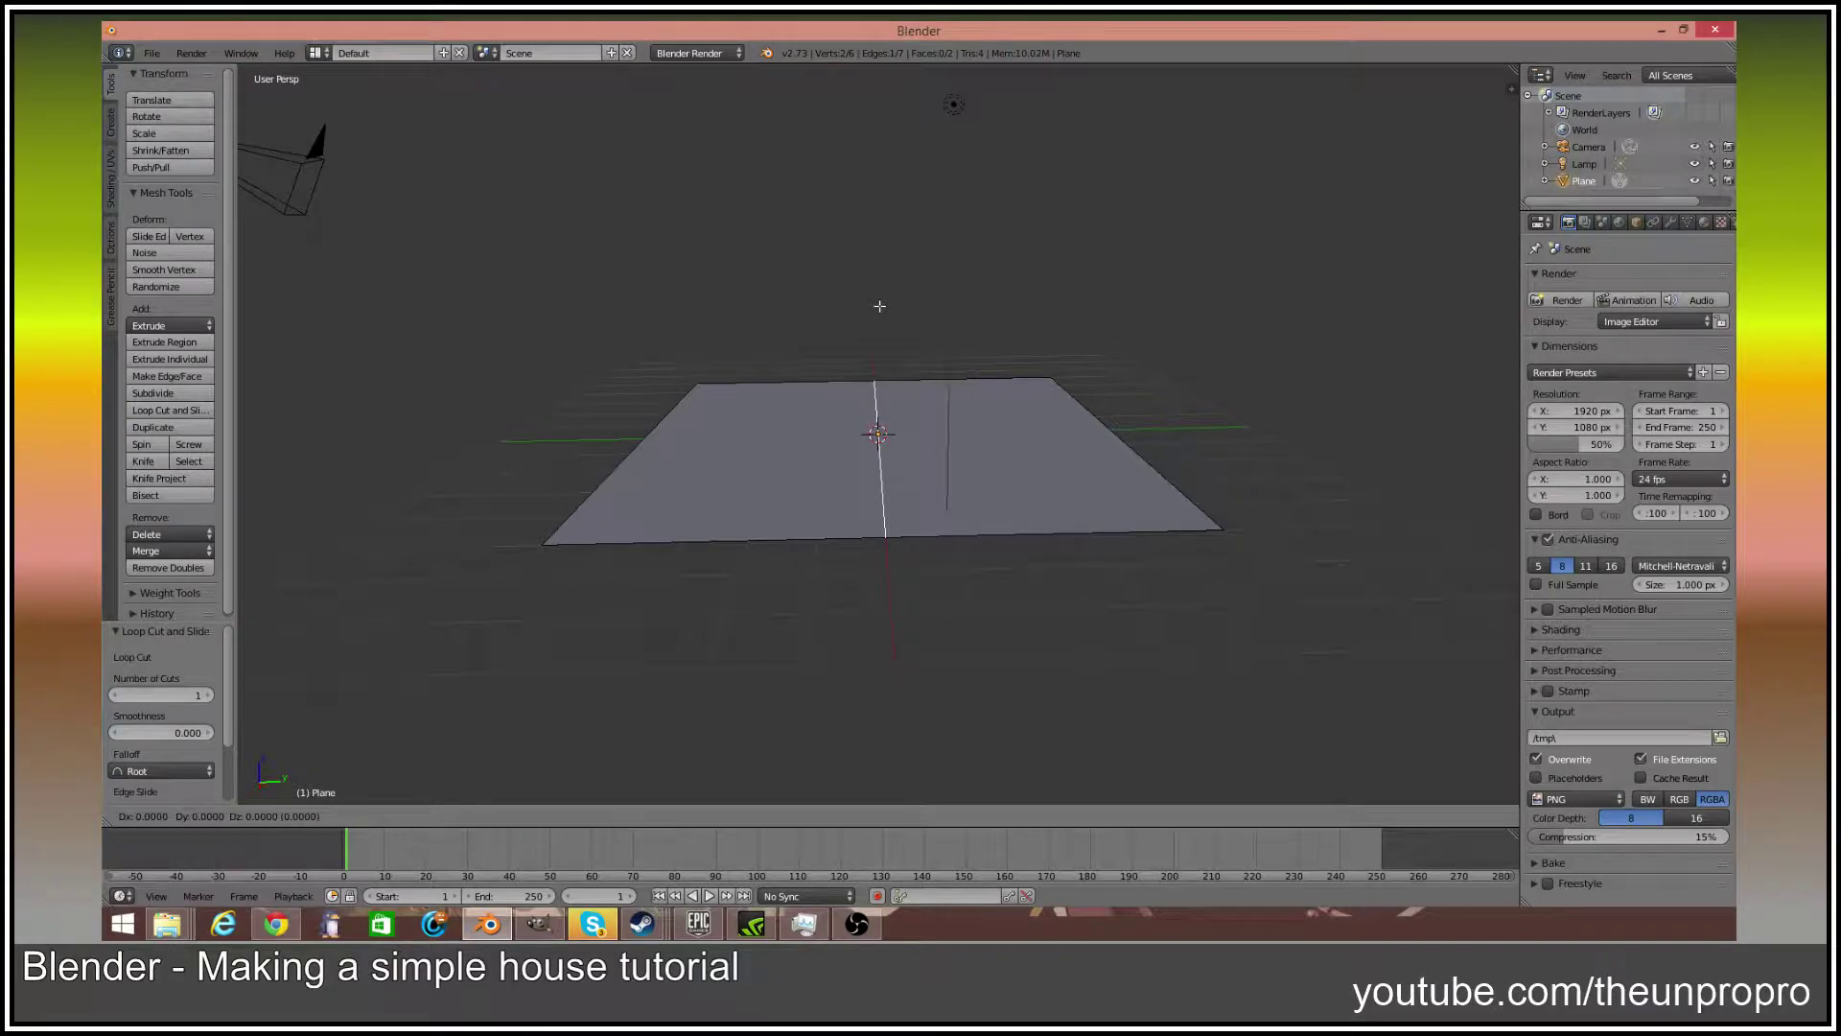
key(z)
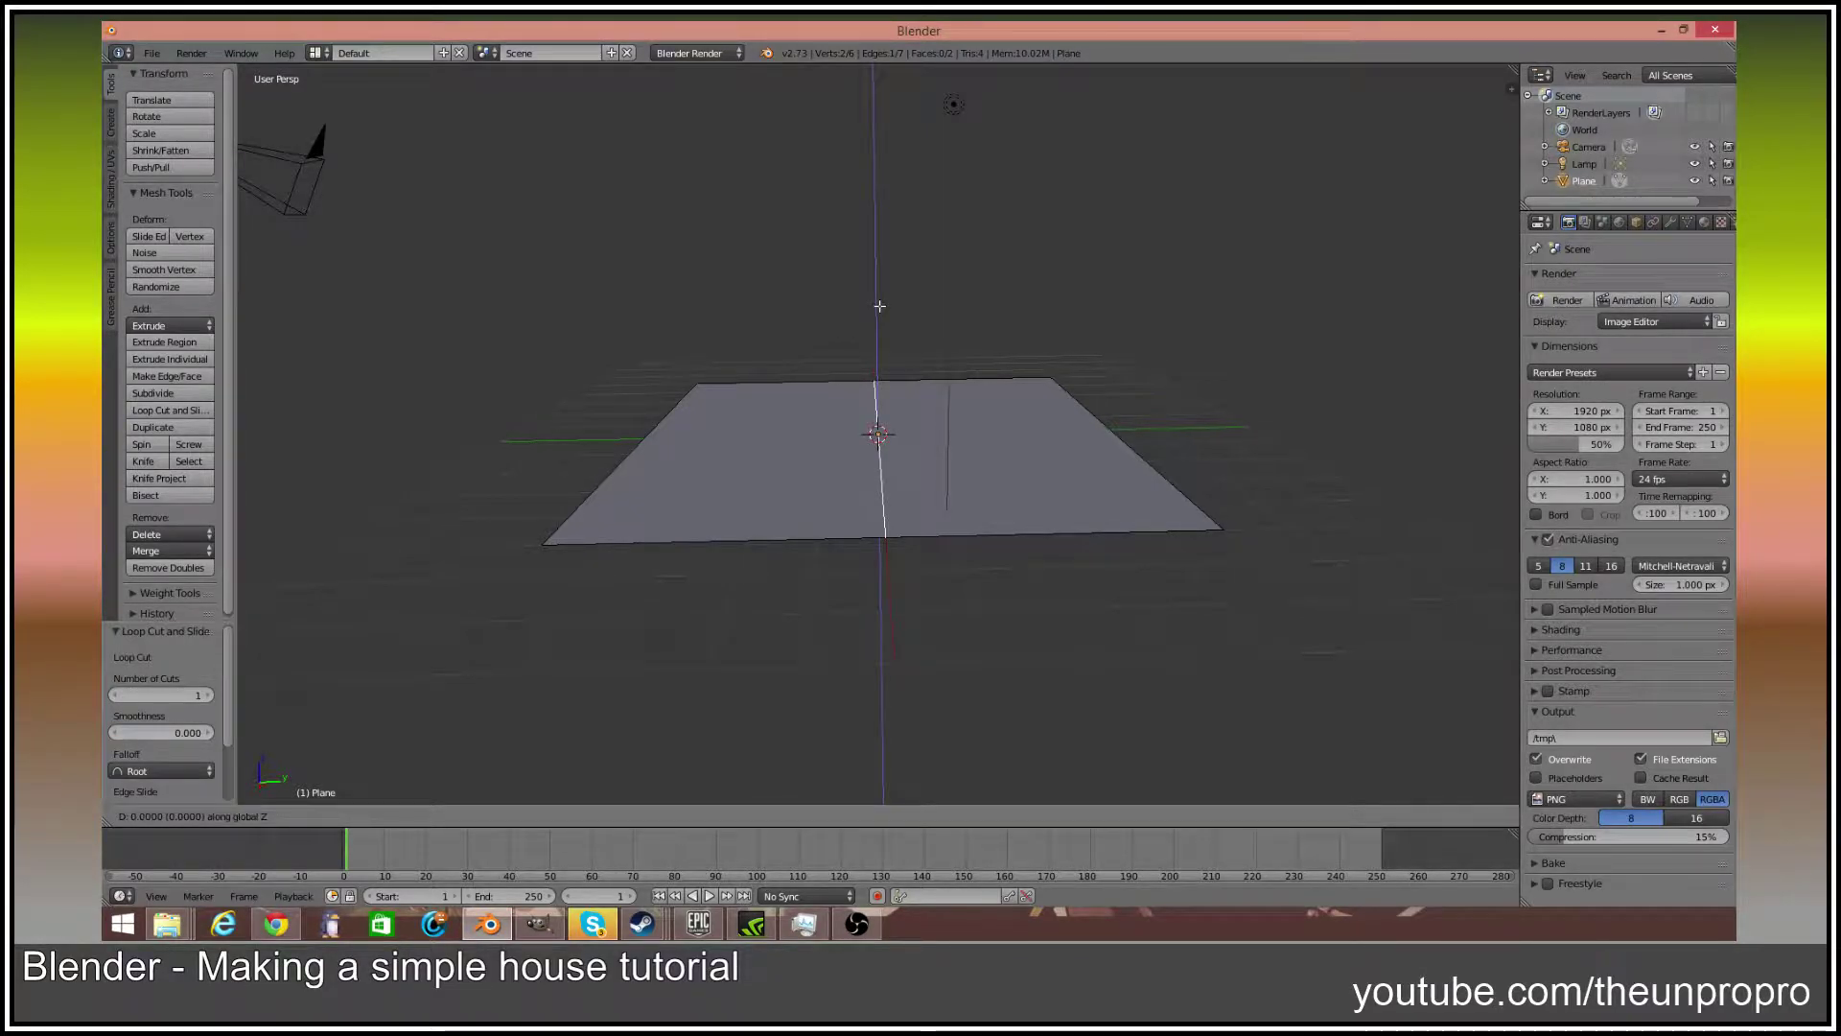
text(5)
key(Return)
In edge selection mode, select the two sloping edges at one end of the roof and fill the gable with a face
middle_drag(847, 370, 895, 684)
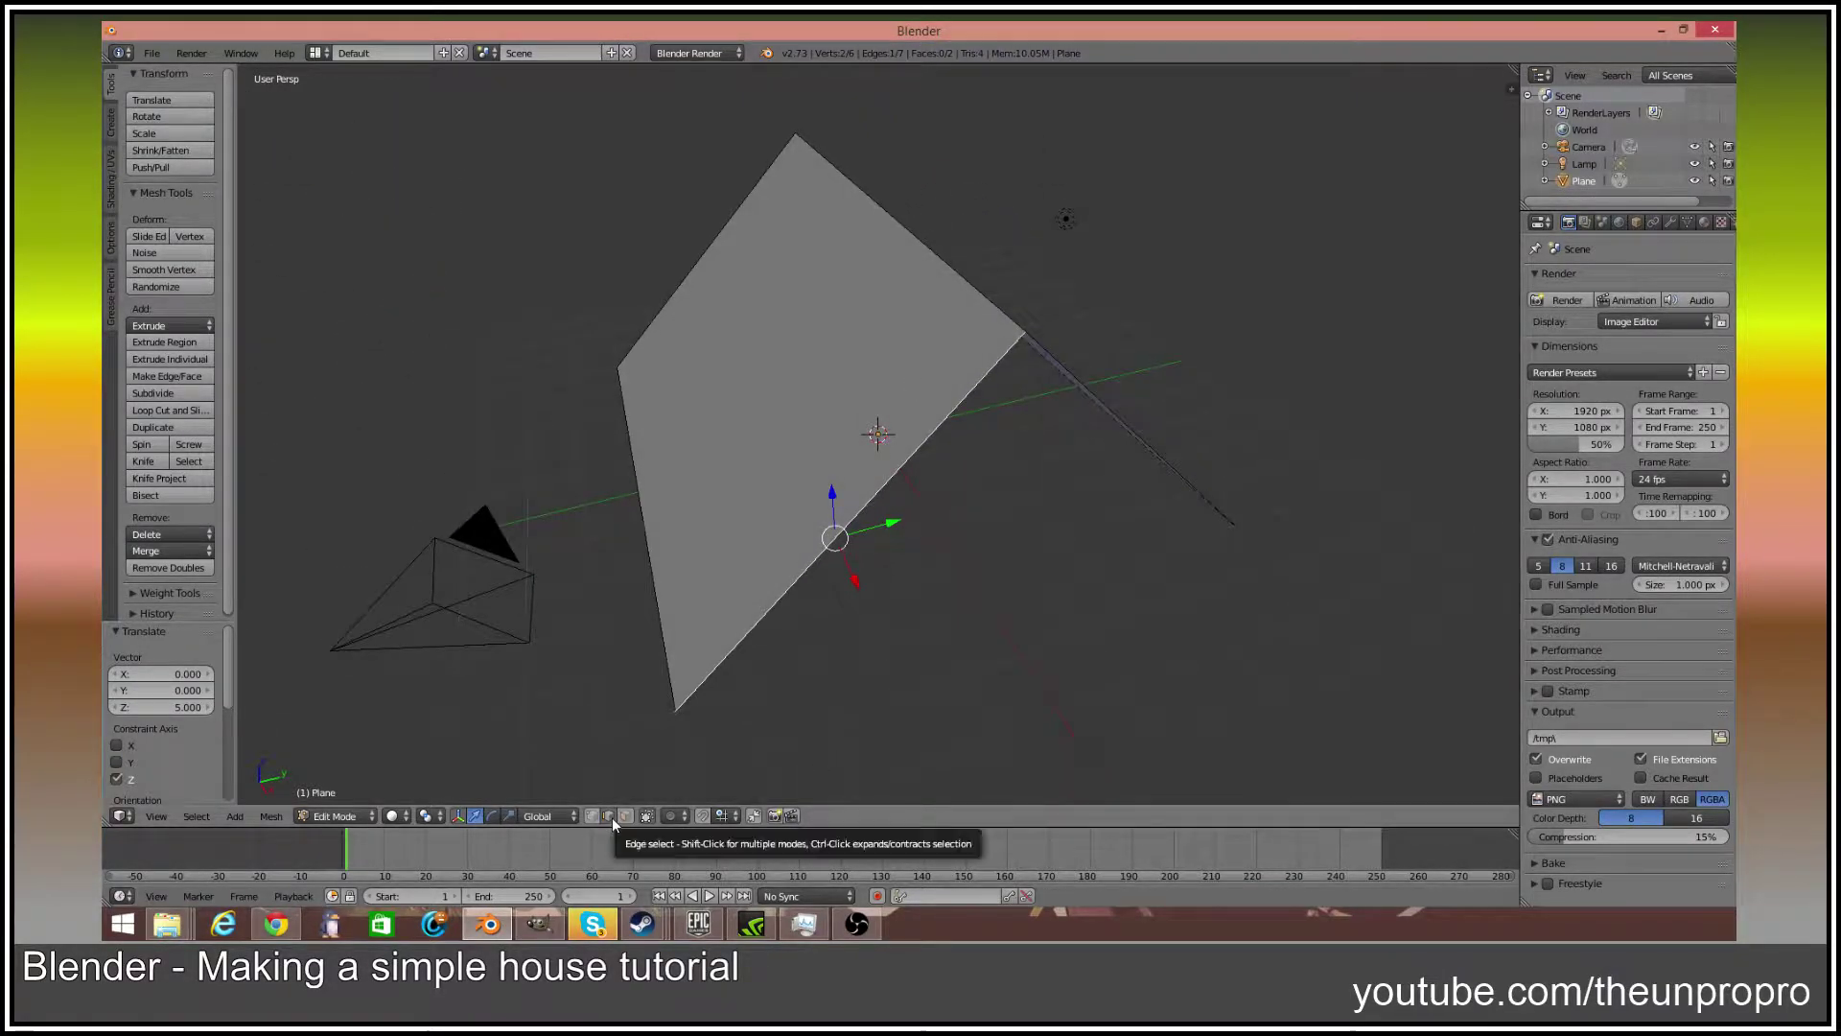
middle_drag(982, 579, 1061, 308)
shift+right_click(1140, 310)
shift+right_click(980, 315)
shift+right_click(979, 309)
shift+right_click(979, 309)
shift+right_click(979, 310)
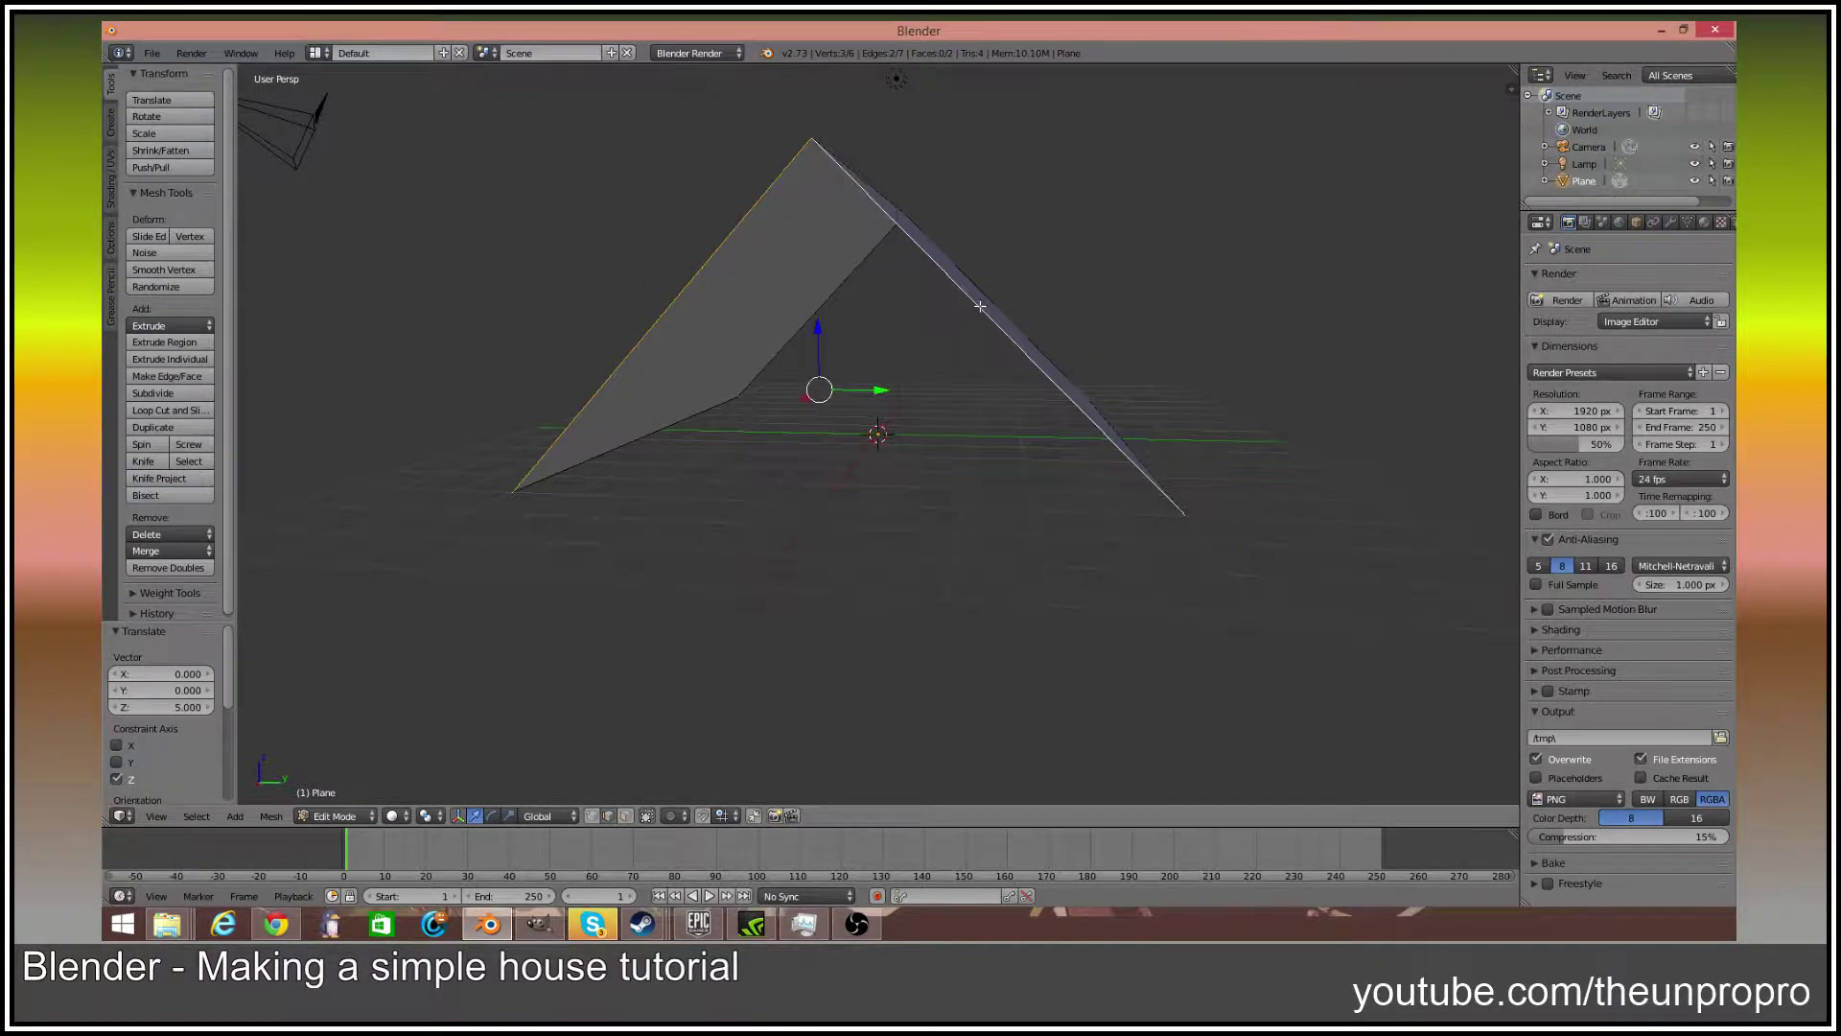
middle_drag(977, 301, 975, 341)
key(f)
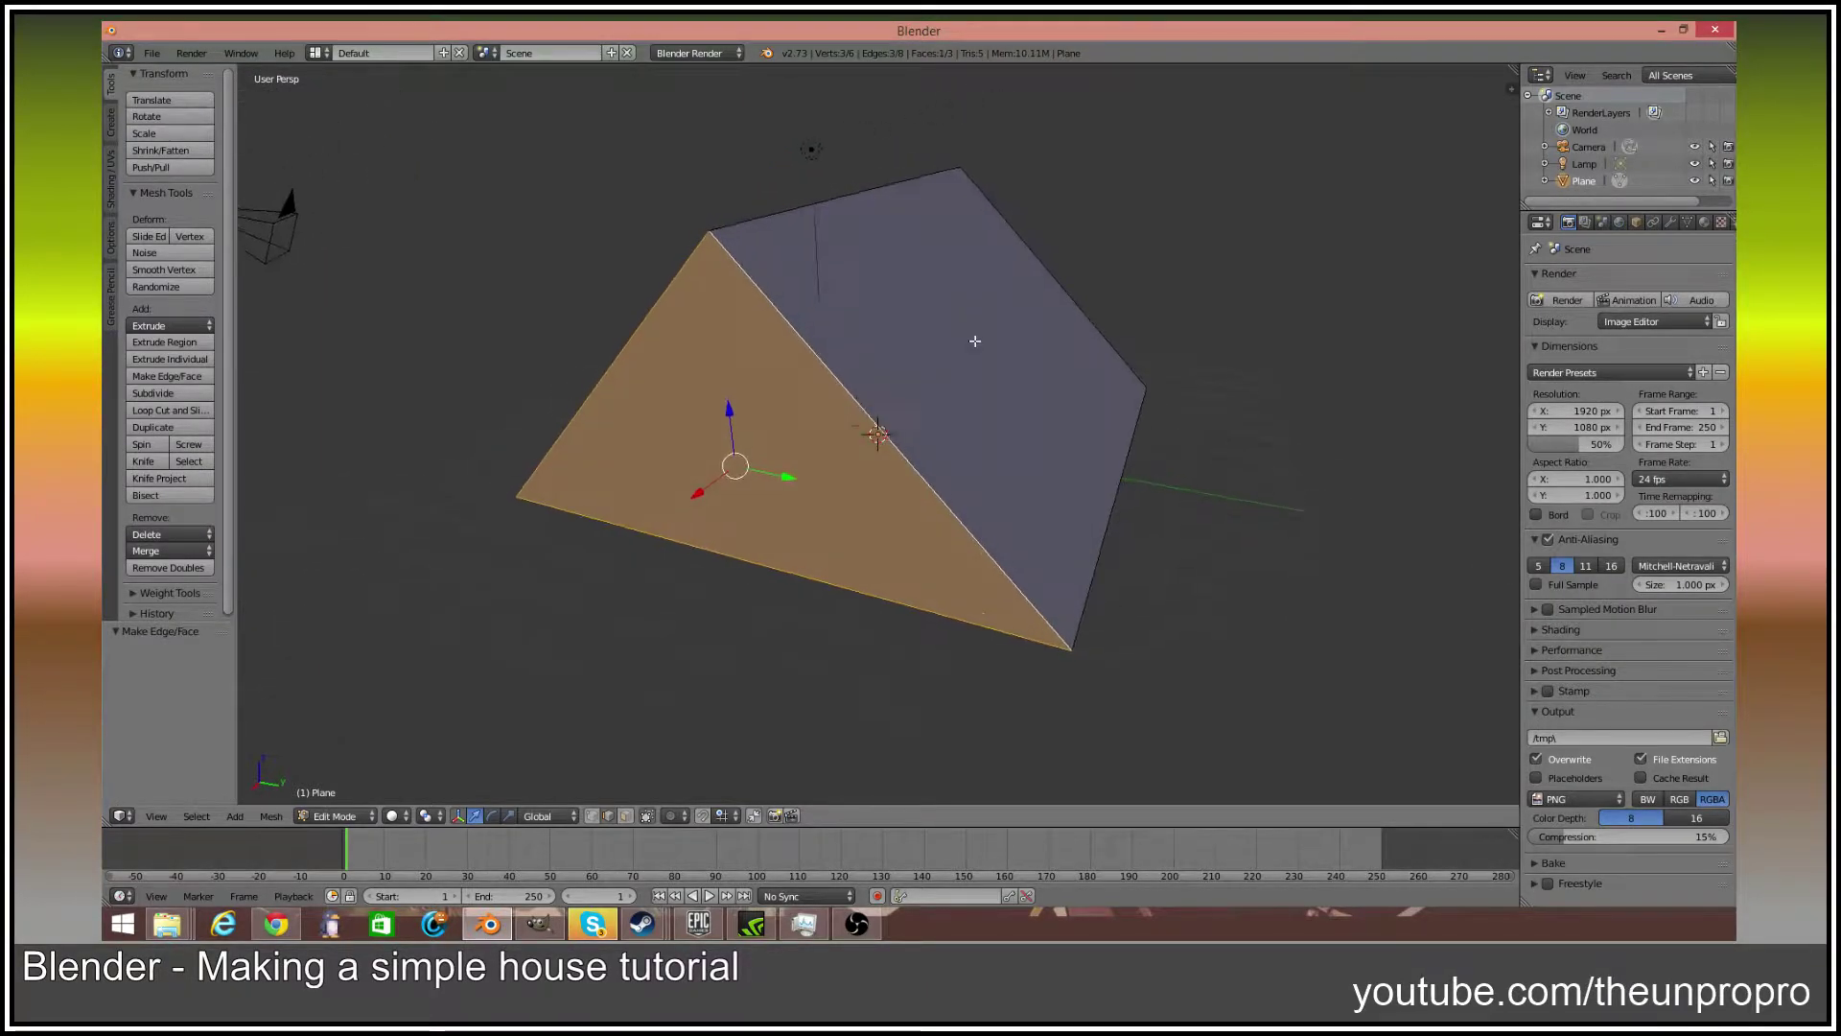
Select the two sloping edges at the opposite end of the roof and fill that gable with a face
right_click(743, 331)
middle_drag(743, 331, 882, 290)
right_click(830, 233)
middle_drag(1034, 267, 976, 355)
right_click(901, 294)
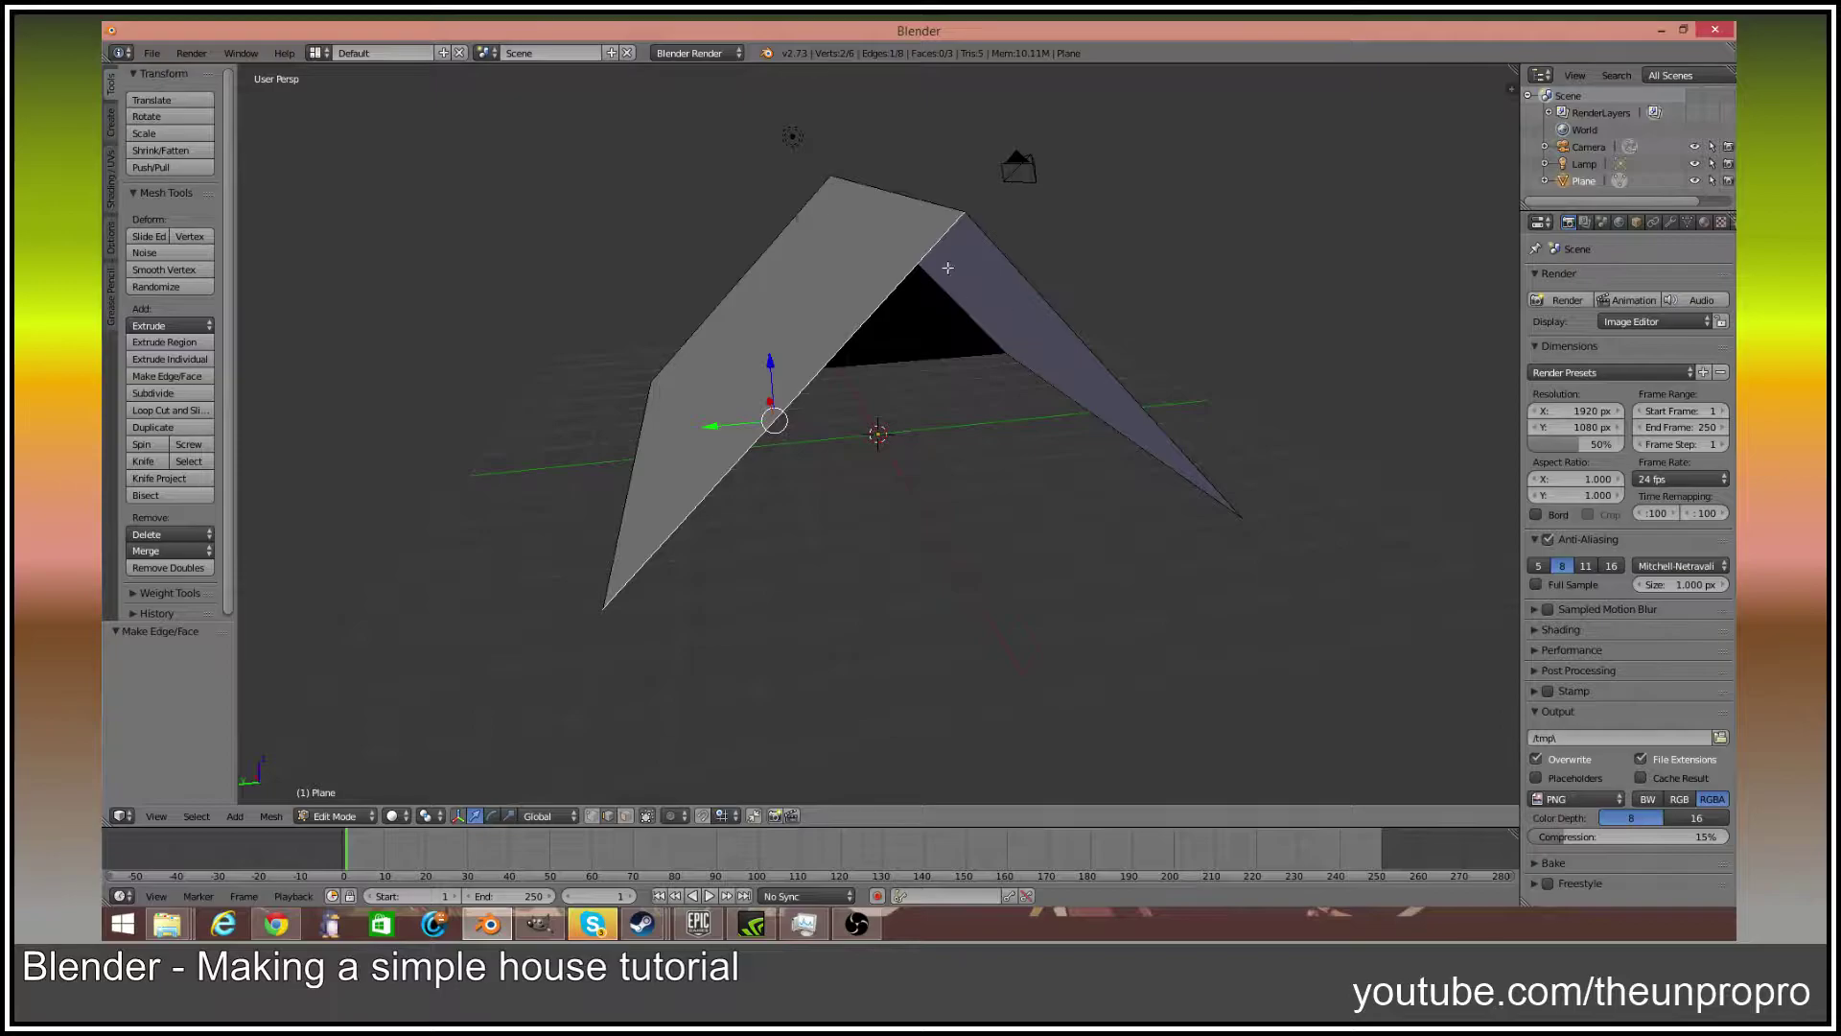
middle_drag(1069, 322, 880, 371)
key(f)
Select the two opposite lower edges of the roof and fill the open underside with a face
right_click(959, 342)
shift+right_click(655, 324)
middle_drag(655, 324, 936, 610)
key(f)
key(Tab)
key(Tab)
scroll(928, 484, up, 5)
key(Tab)
scroll(929, 483, down, 3)
middle_drag(953, 562, 704, 758)
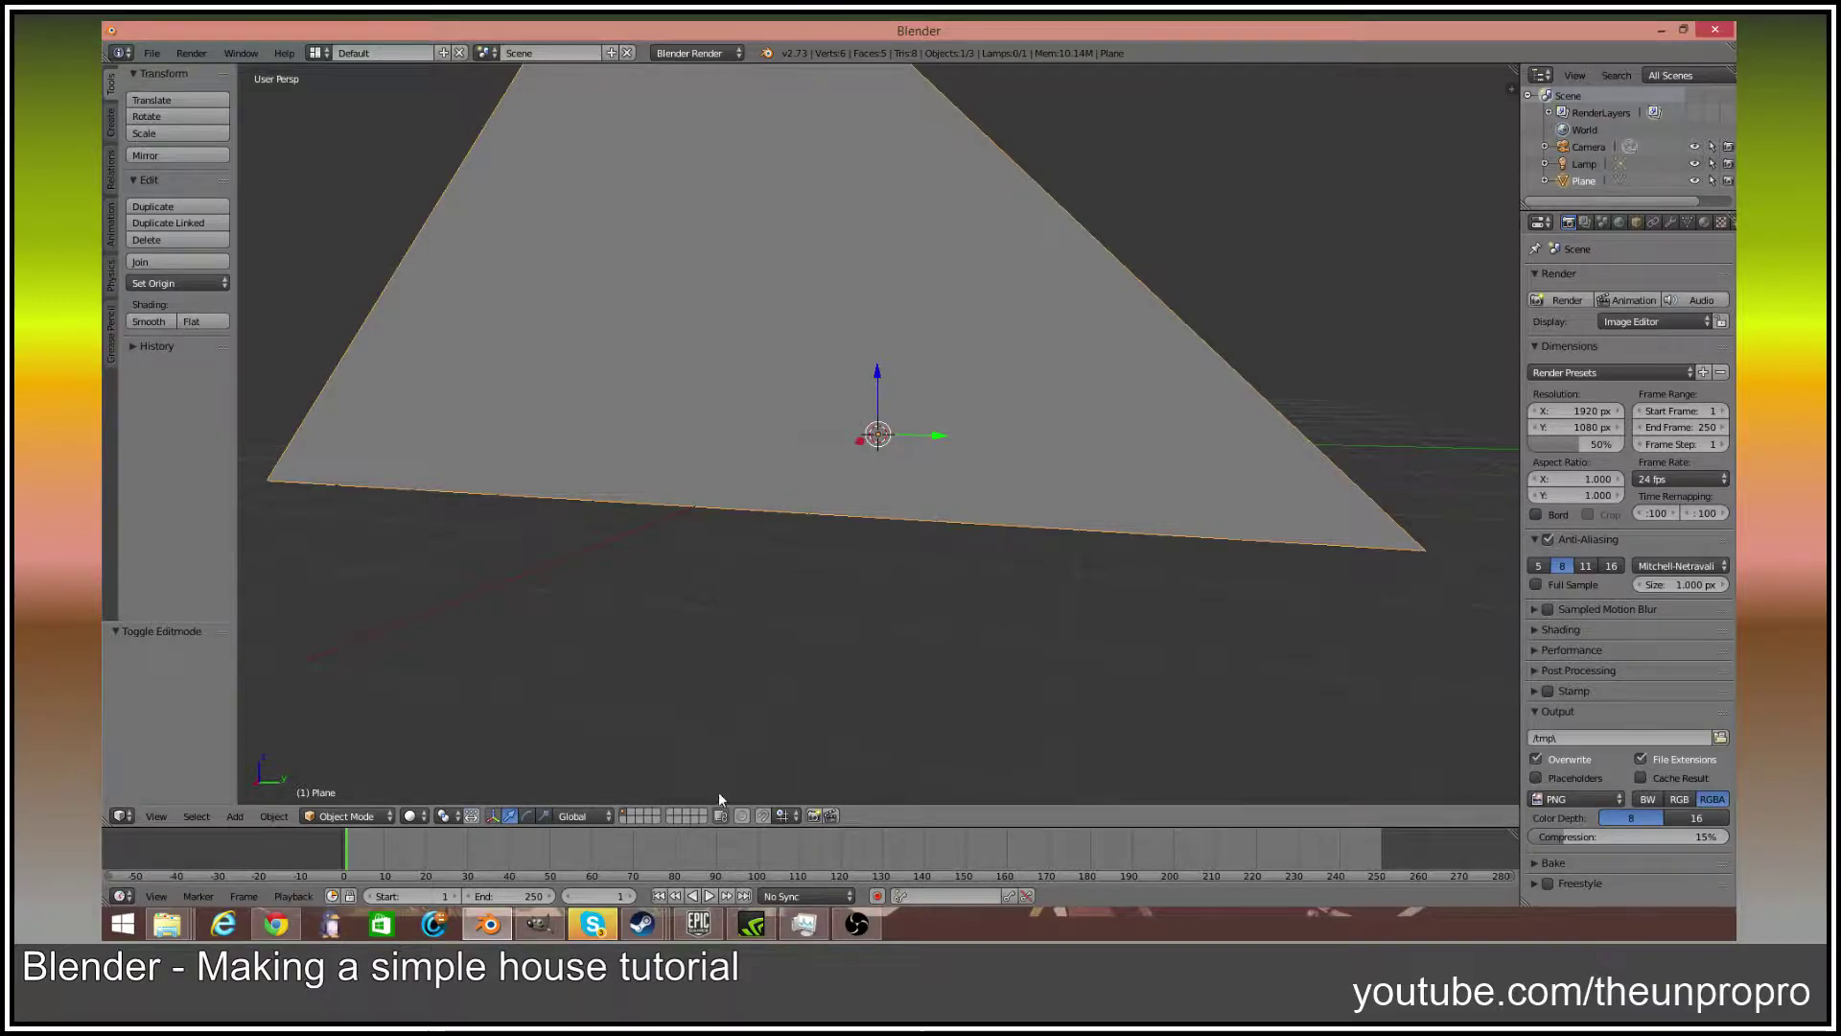
In face selection mode, extrude the roof's underside face by -5 along Z to create the house walls
key(Tab)
middle_drag(713, 792, 769, 644)
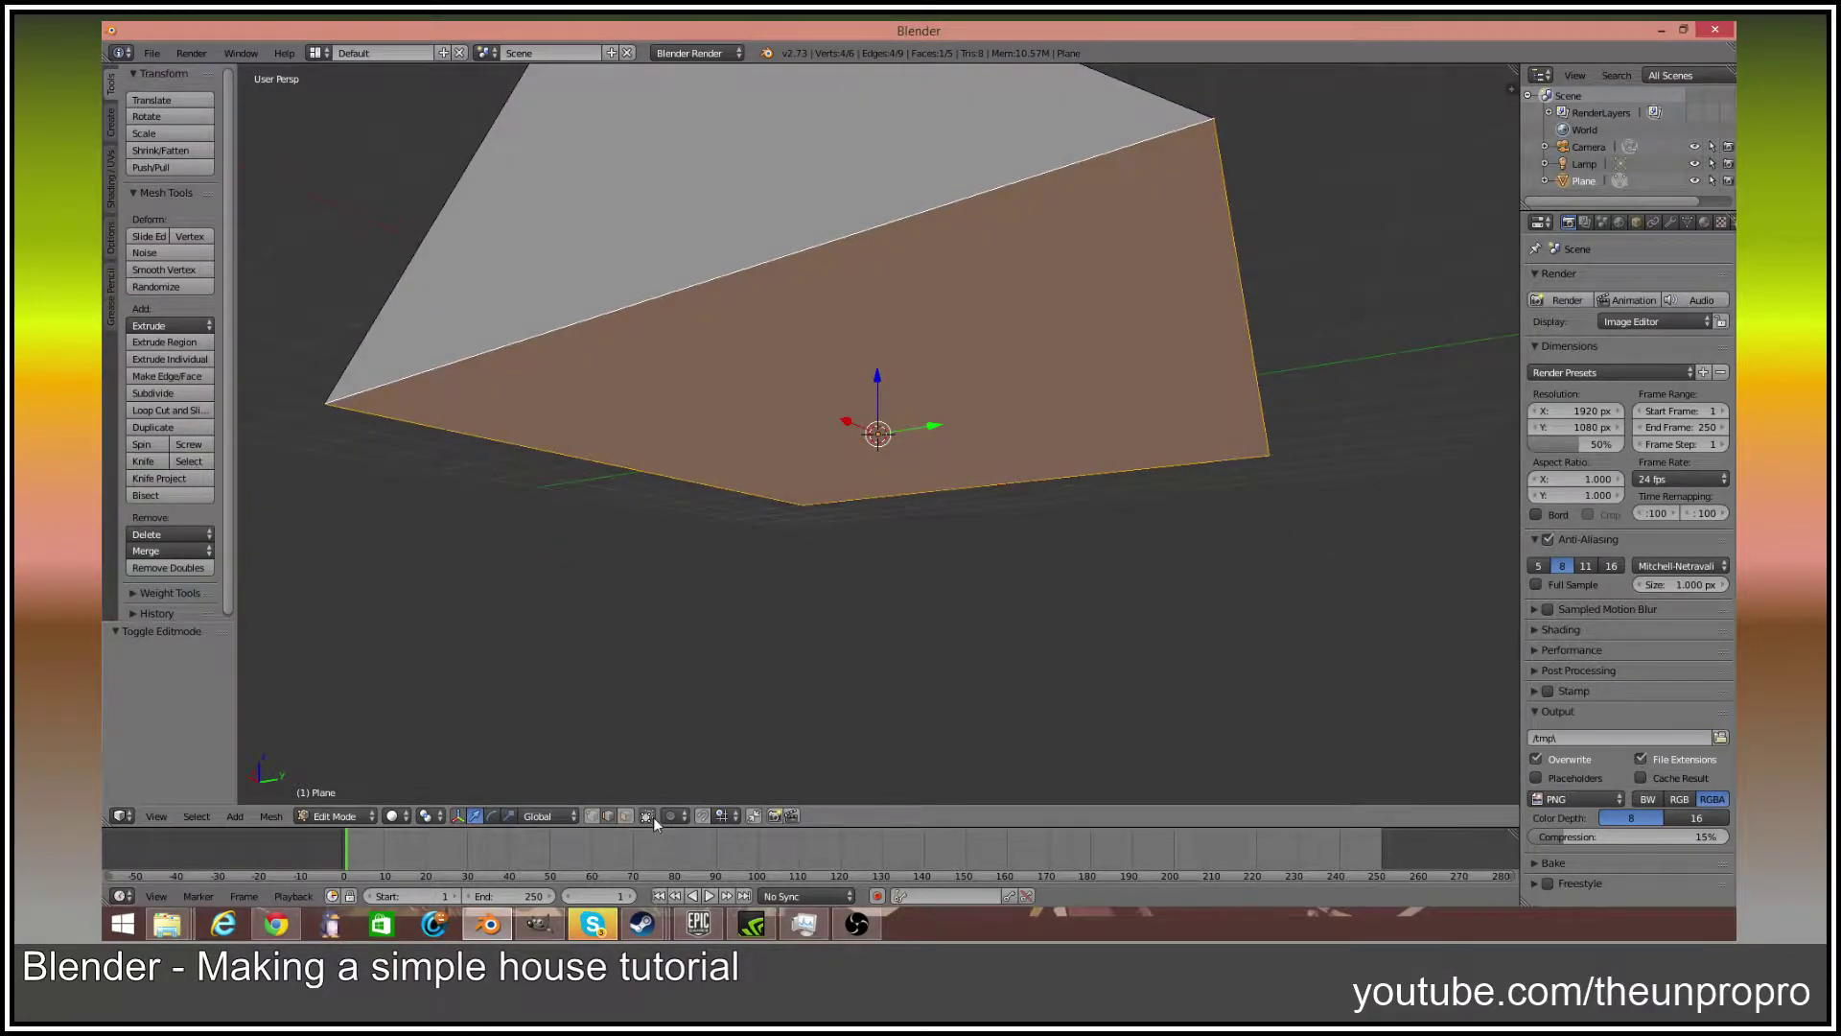
key(a)
middle_drag(796, 317, 870, 381)
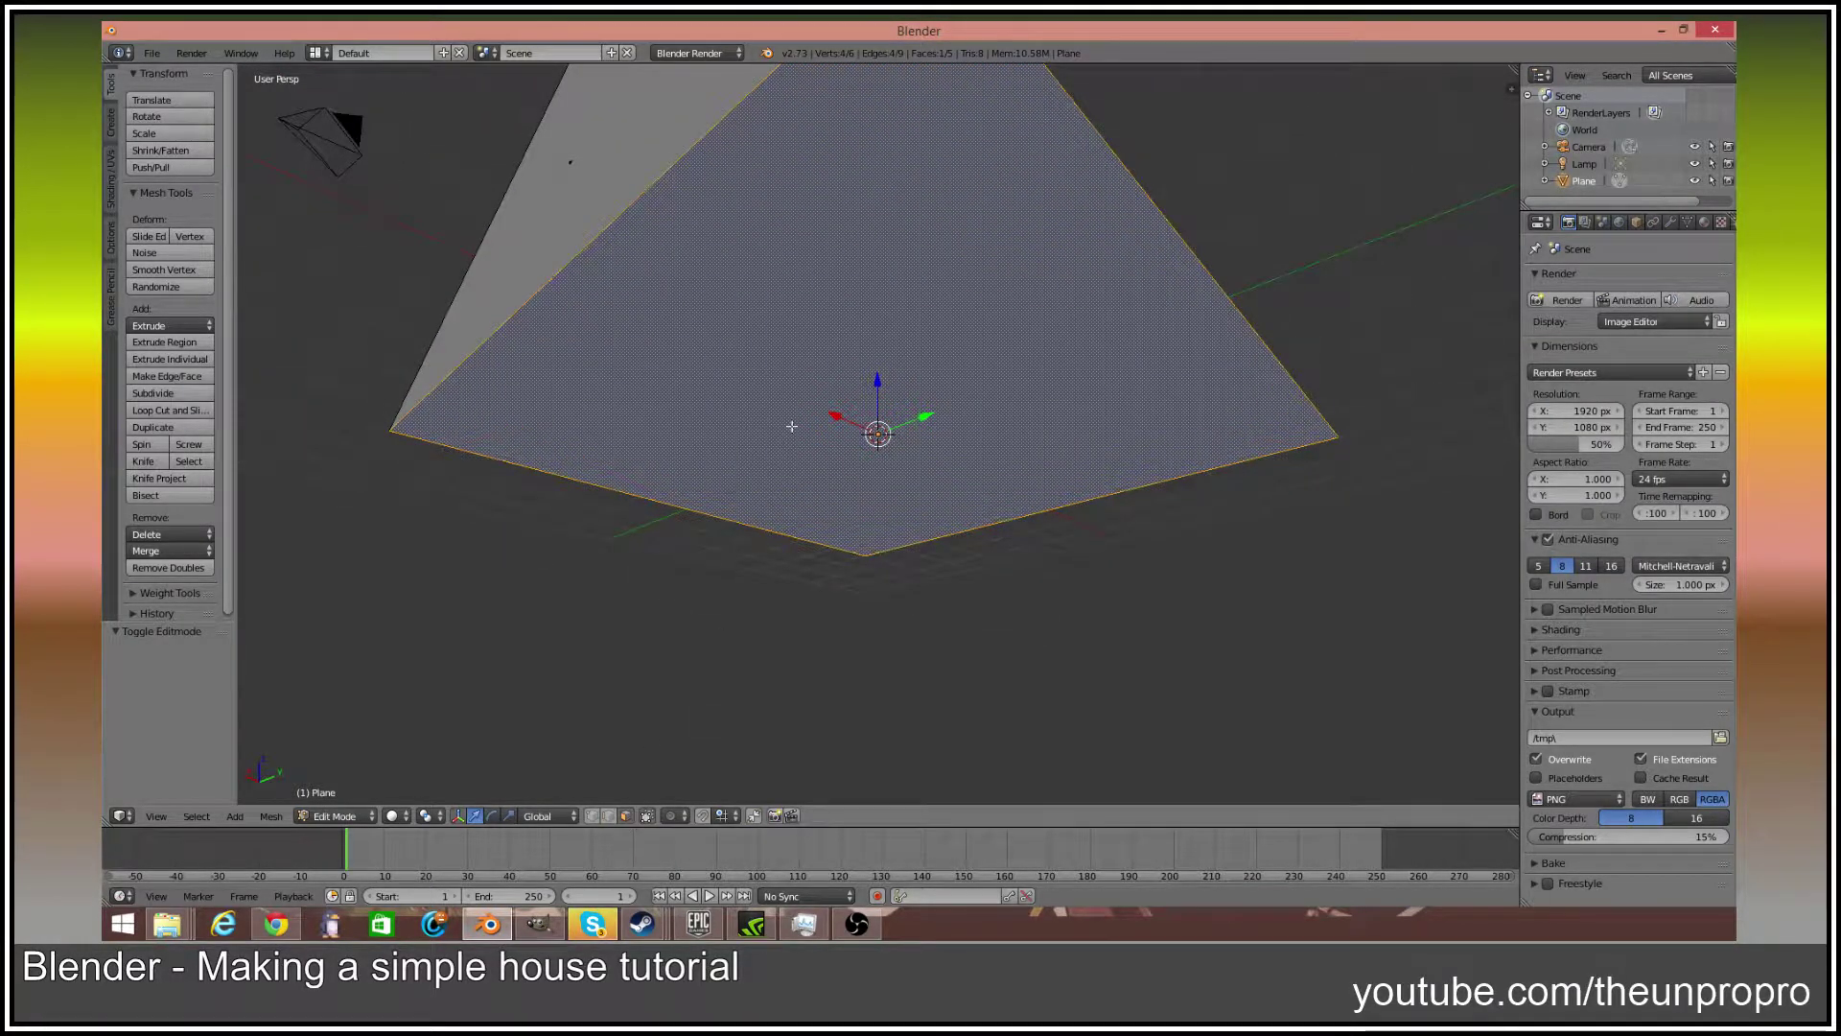
middle_drag(807, 332, 868, 314)
text(e)
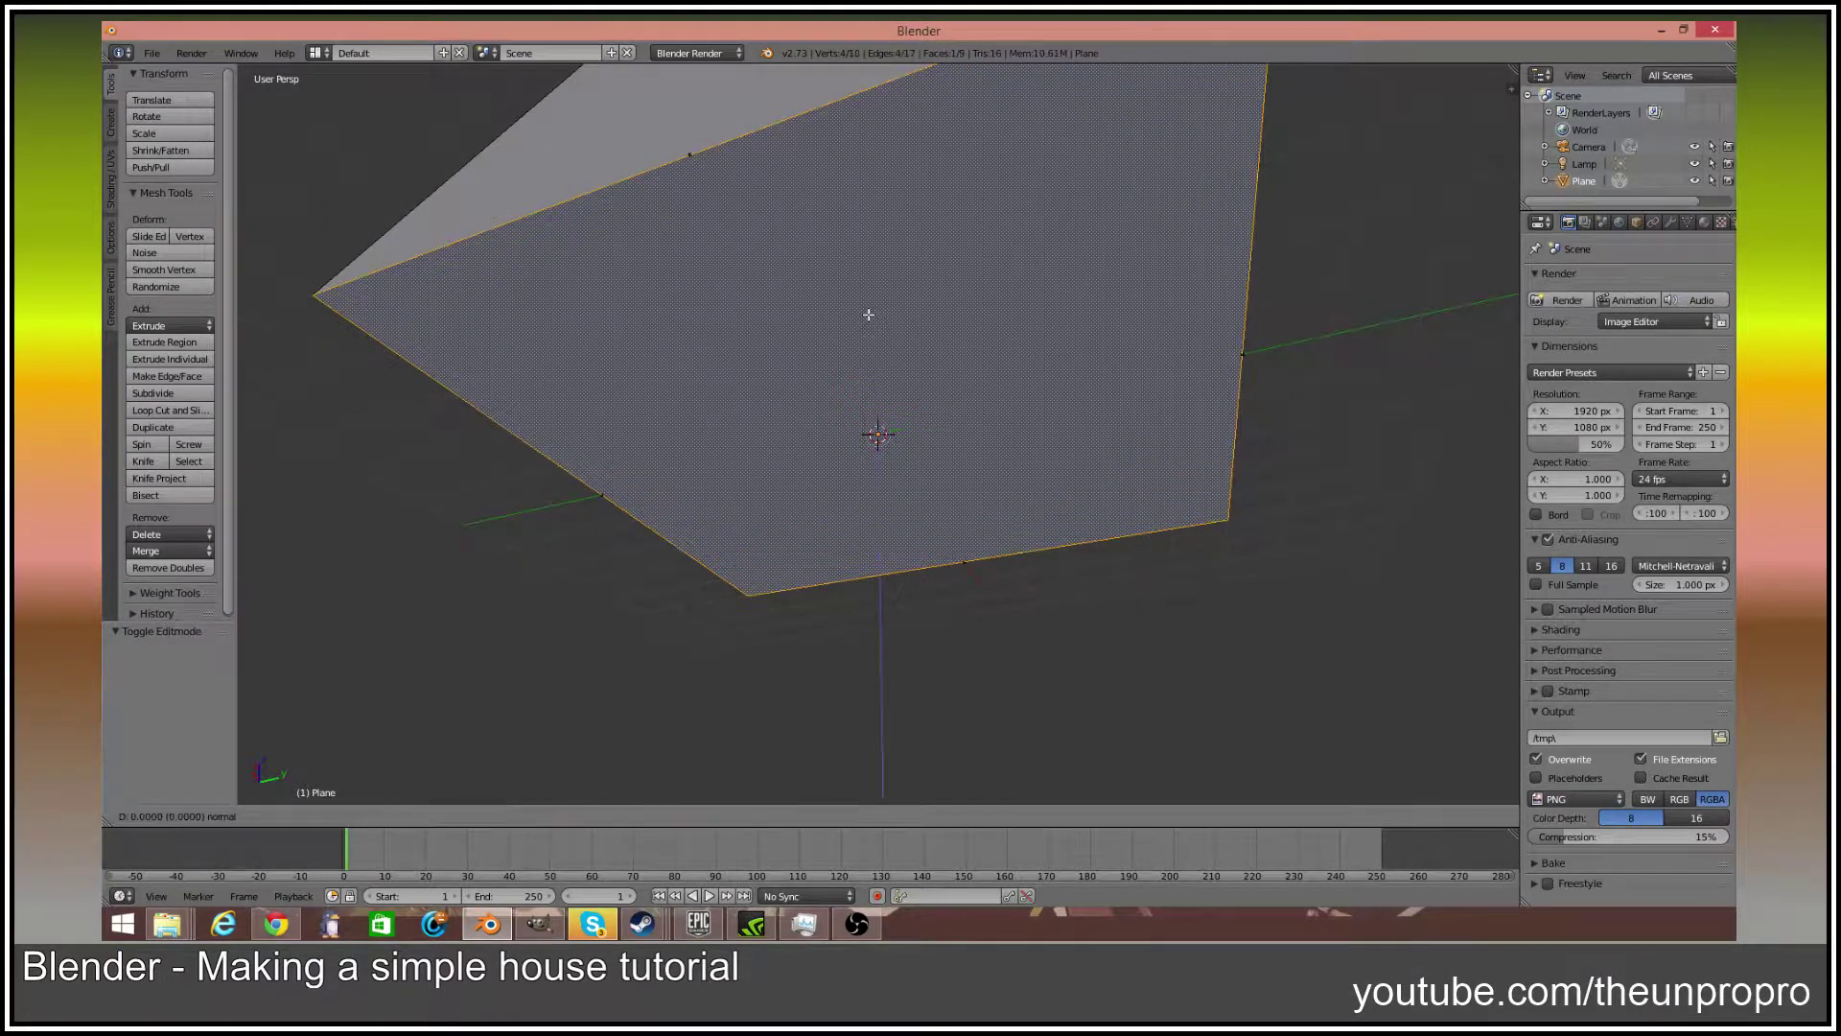
text(-5)
key(Return)
scroll(867, 313, down, 5)
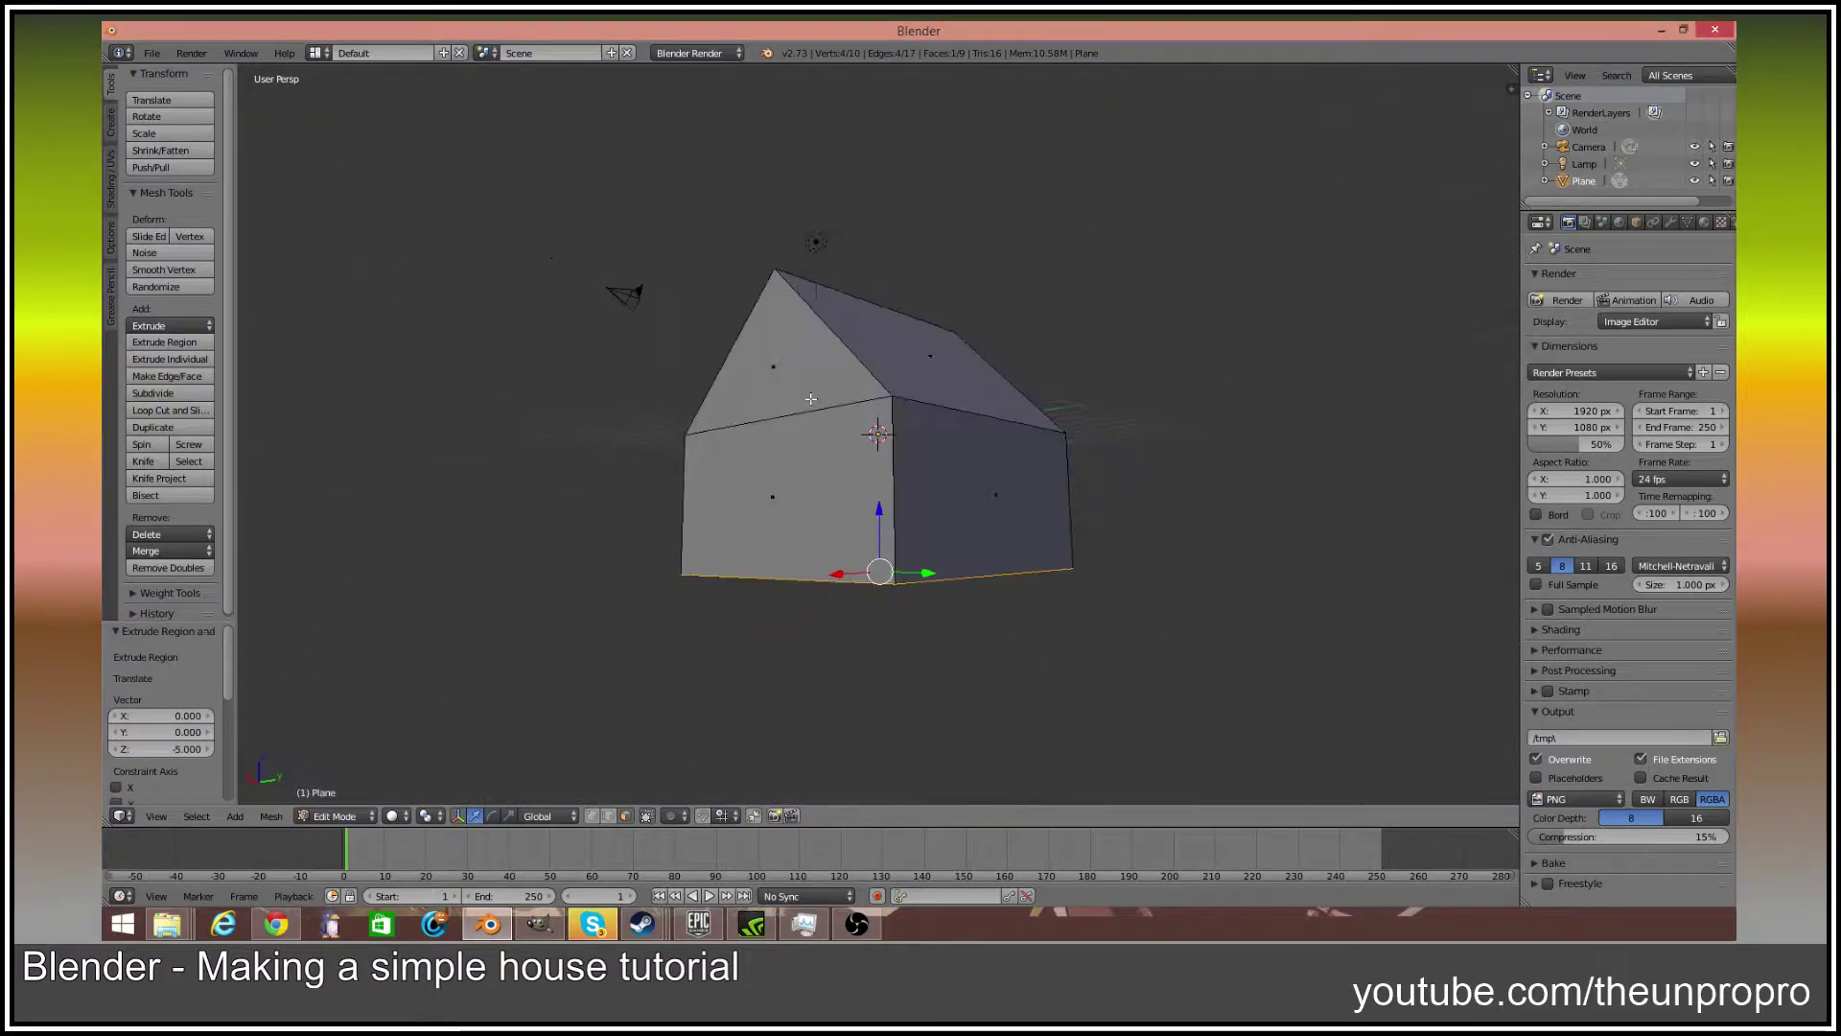
Select the entire house mesh and scale it by 2 along the X axis
middle_drag(980, 451, 1199, 430)
key(Tab)
key(Tab)
middle_drag(1026, 486, 829, 526)
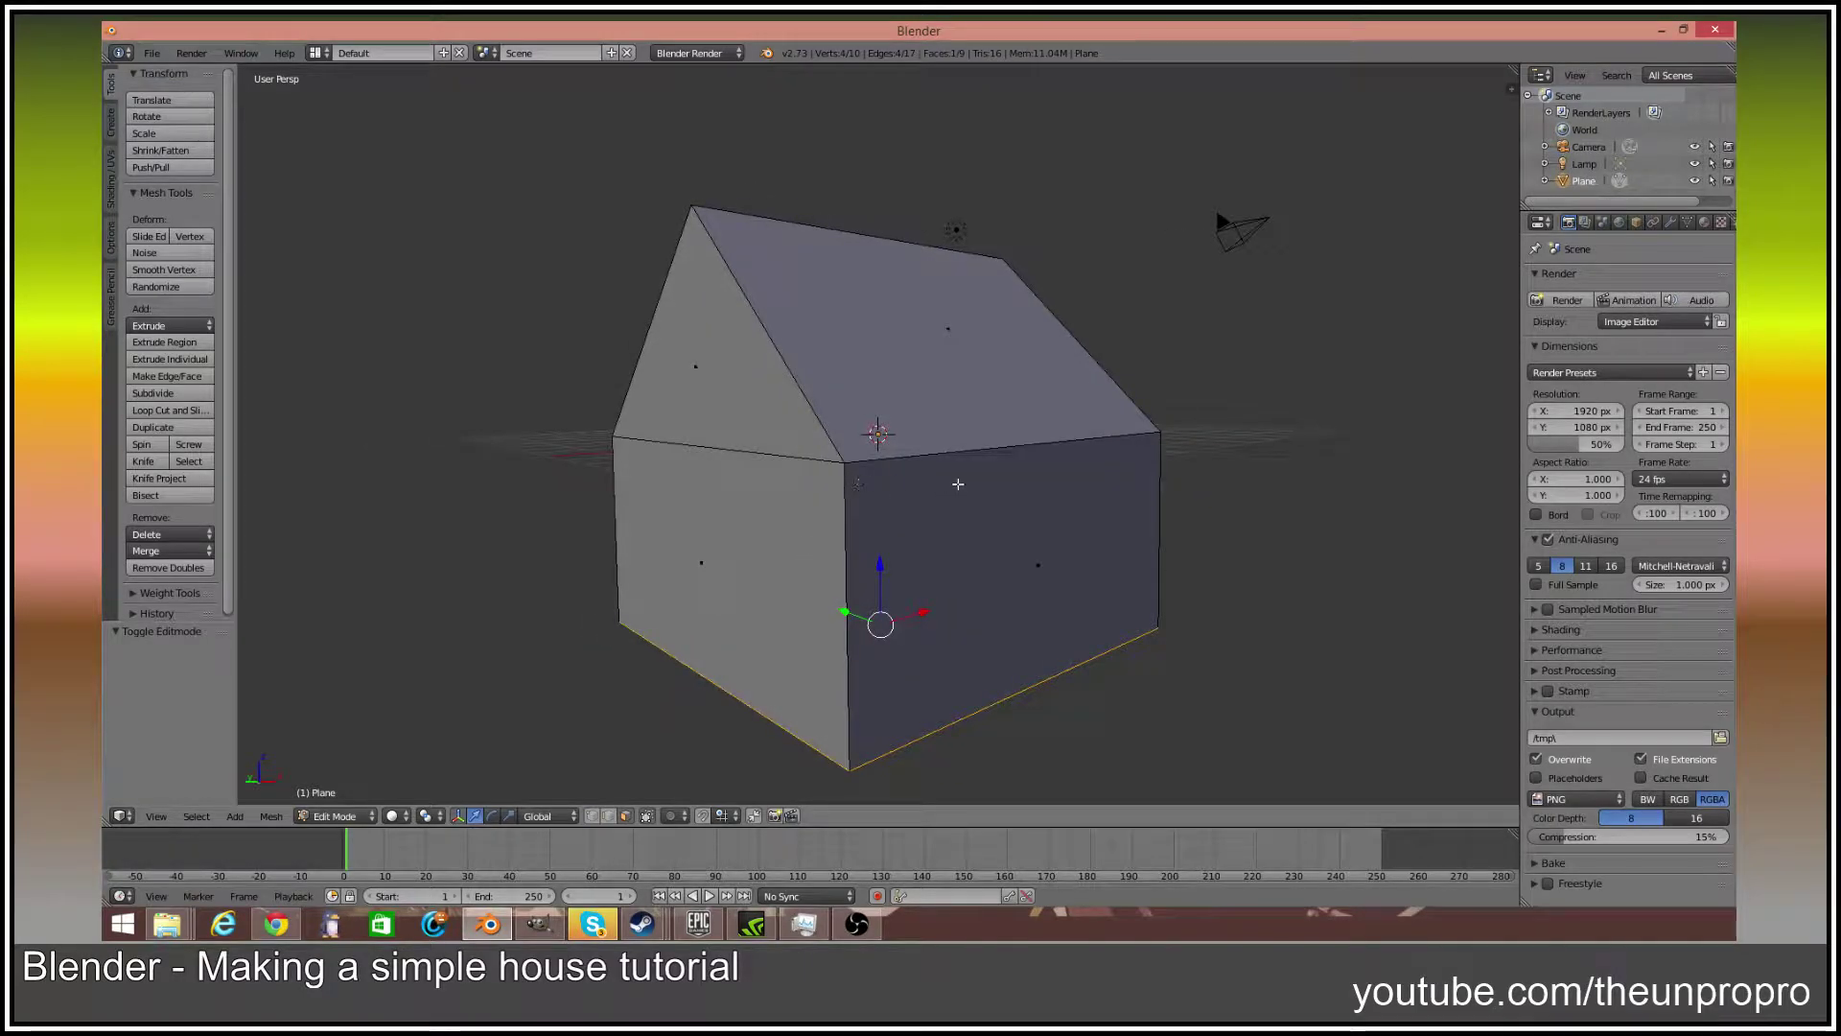
key(a)
key(a)
middle_drag(958, 485, 850, 477)
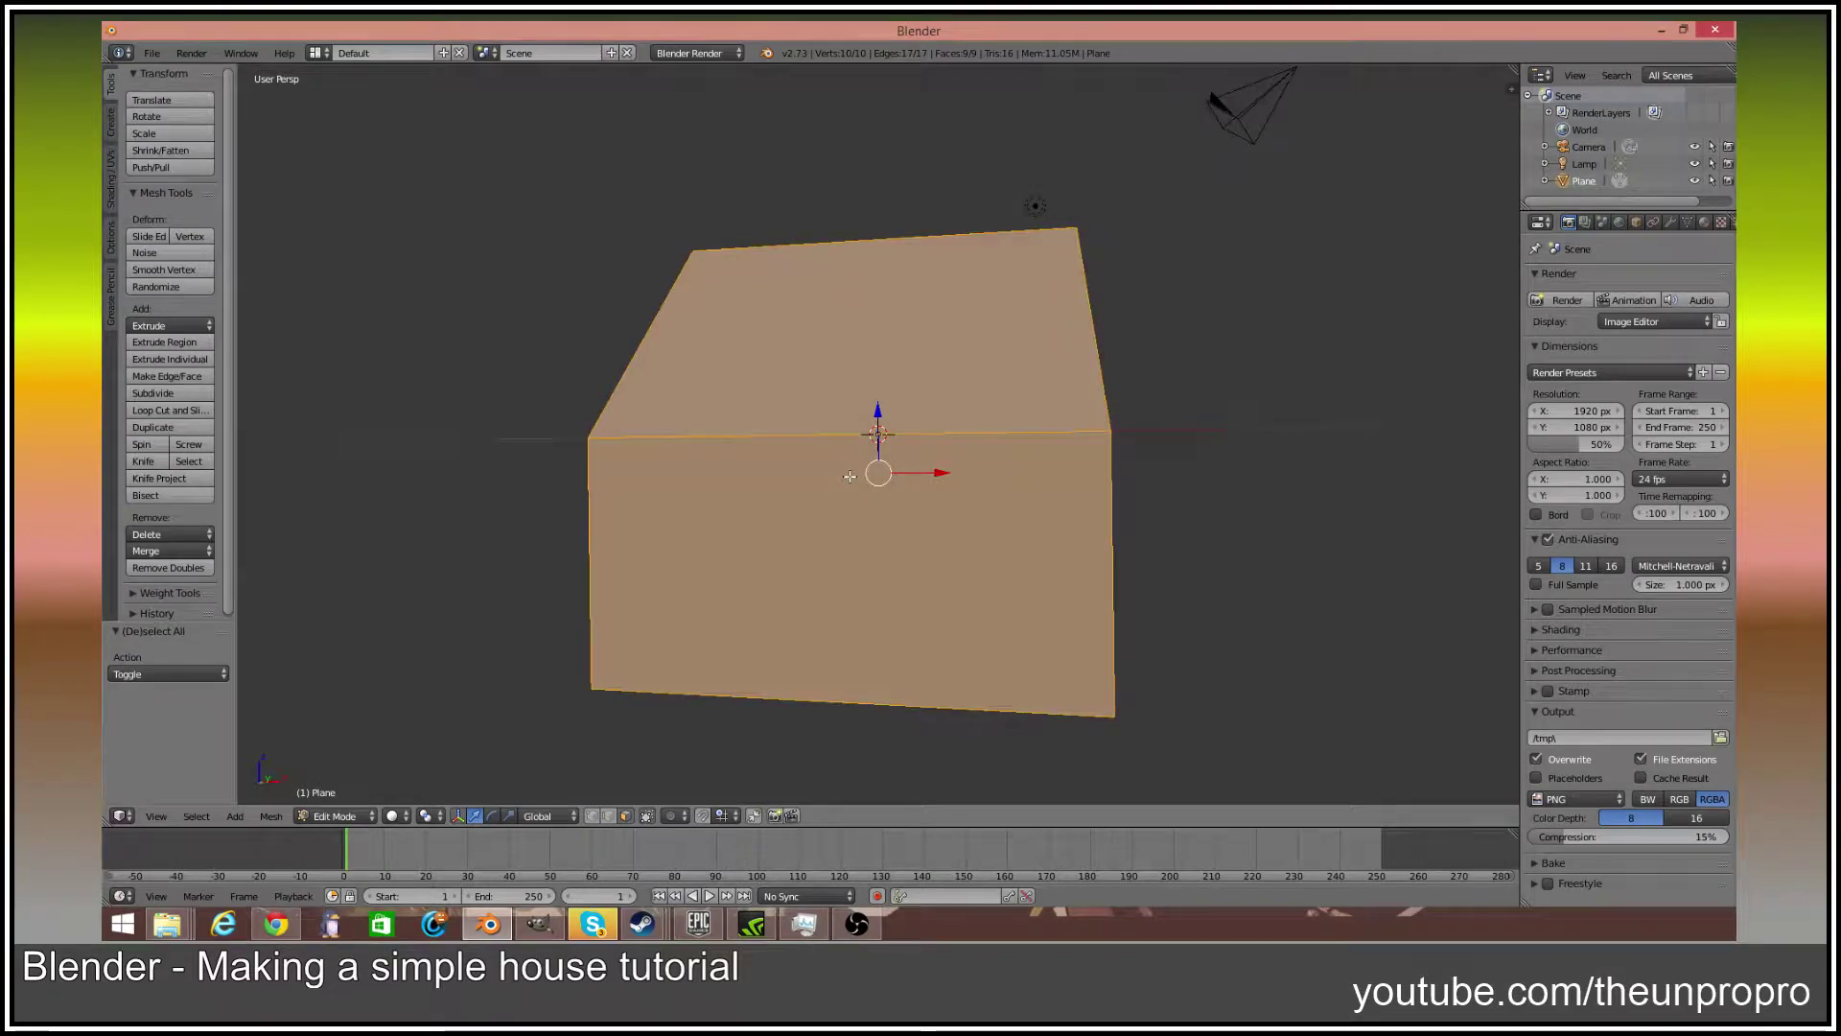
key(s)
key(x)
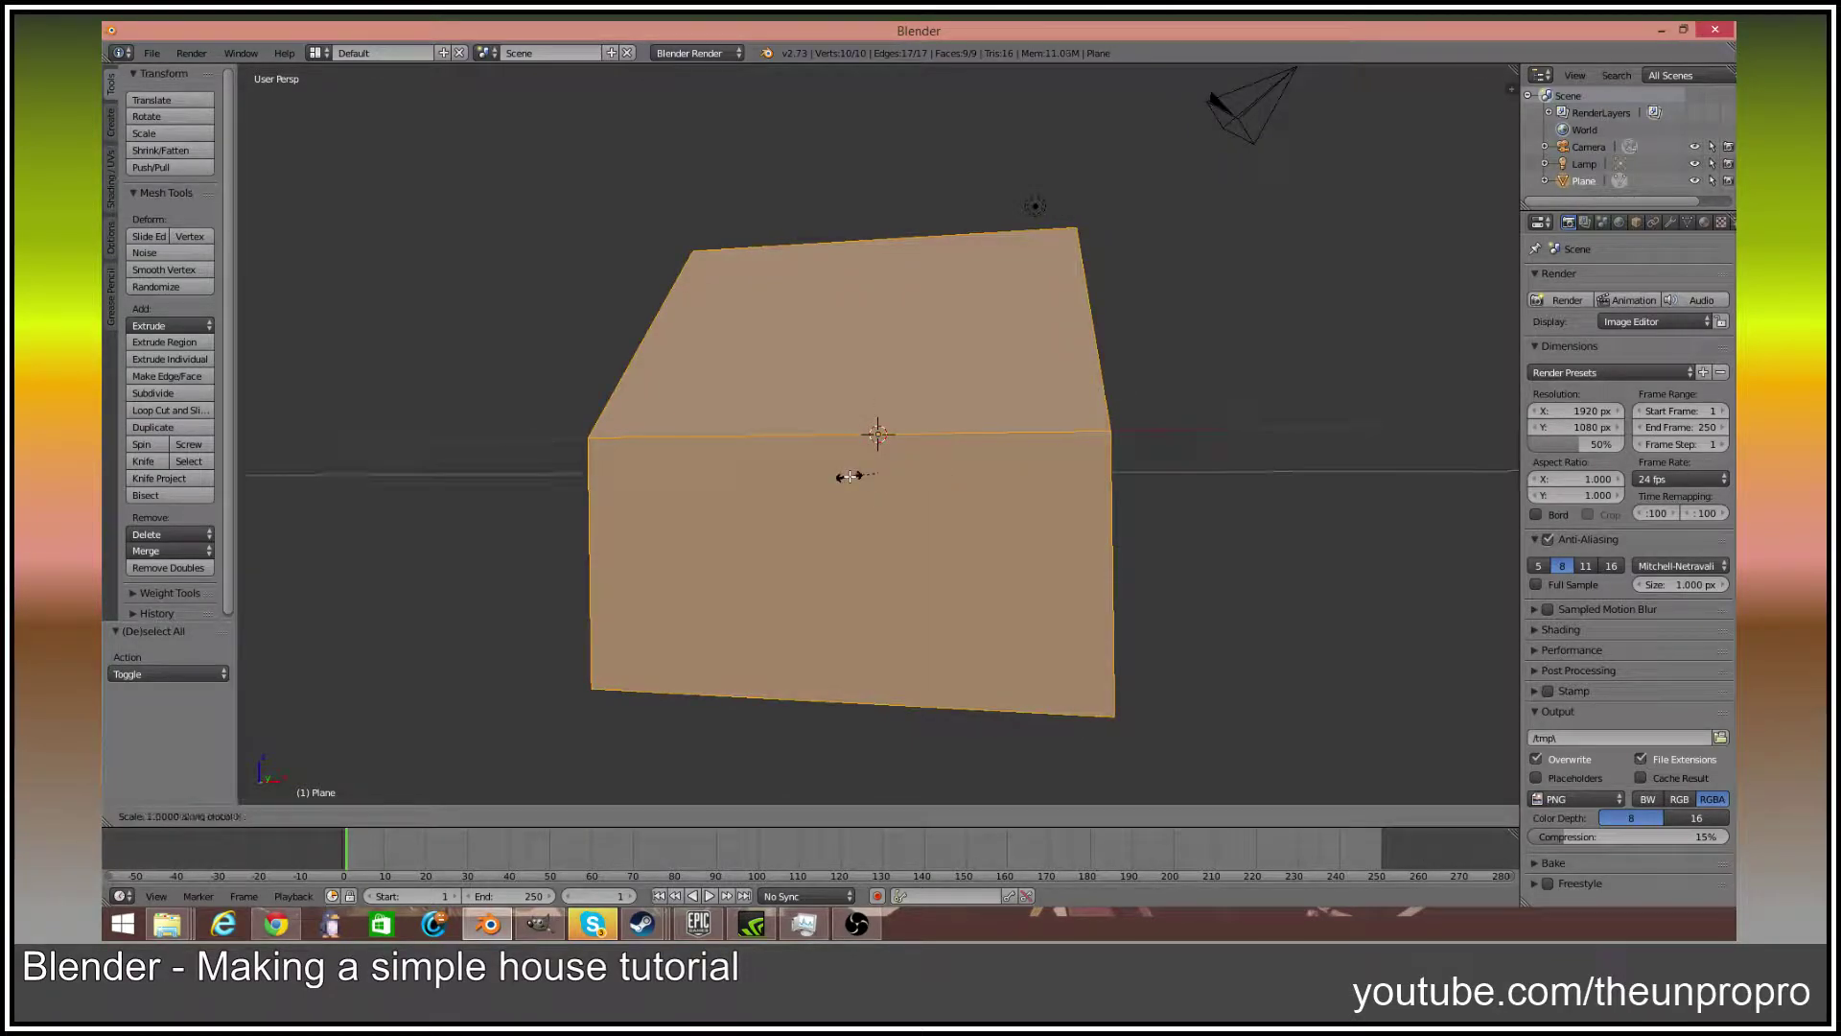
key(2)
key(Return)
Select all four wall faces below the roof
middle_drag(914, 458, 836, 549)
key(Tab)
key(Tab)
right_click(757, 642)
middle_drag(757, 642, 968, 556)
middle_drag(761, 534, 1021, 434)
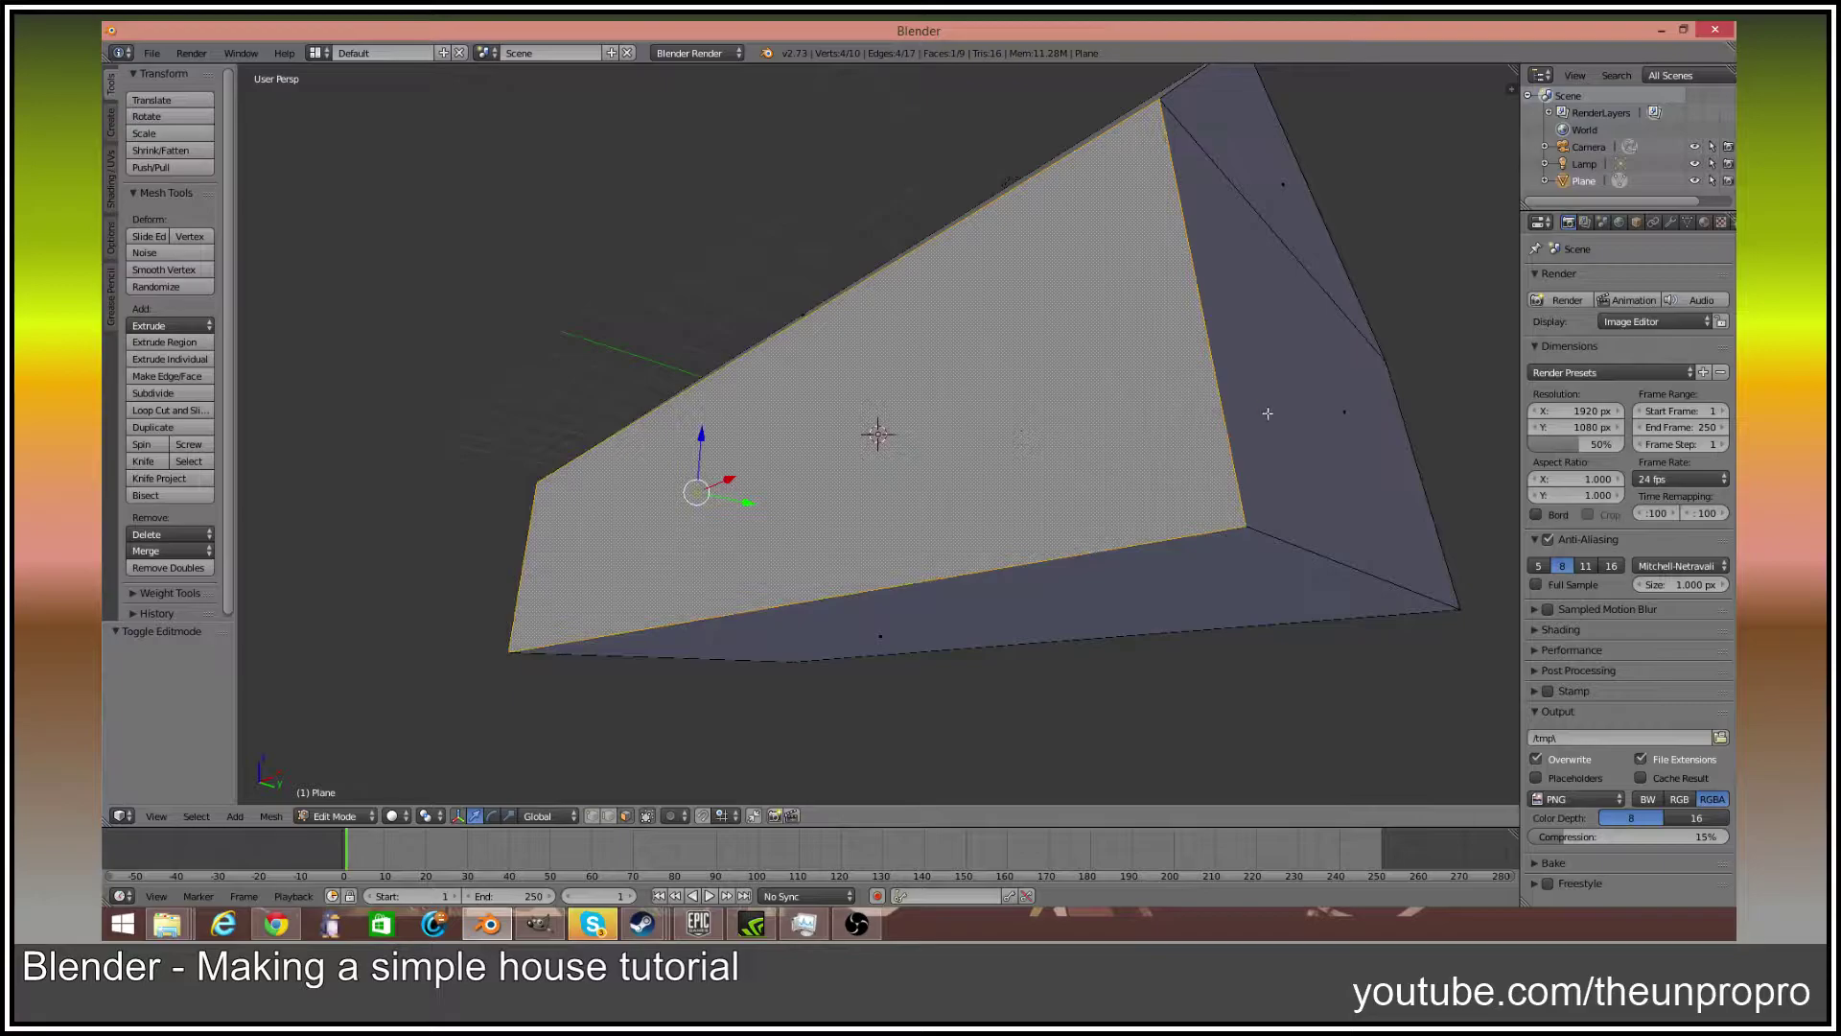
middle_drag(863, 411, 859, 448)
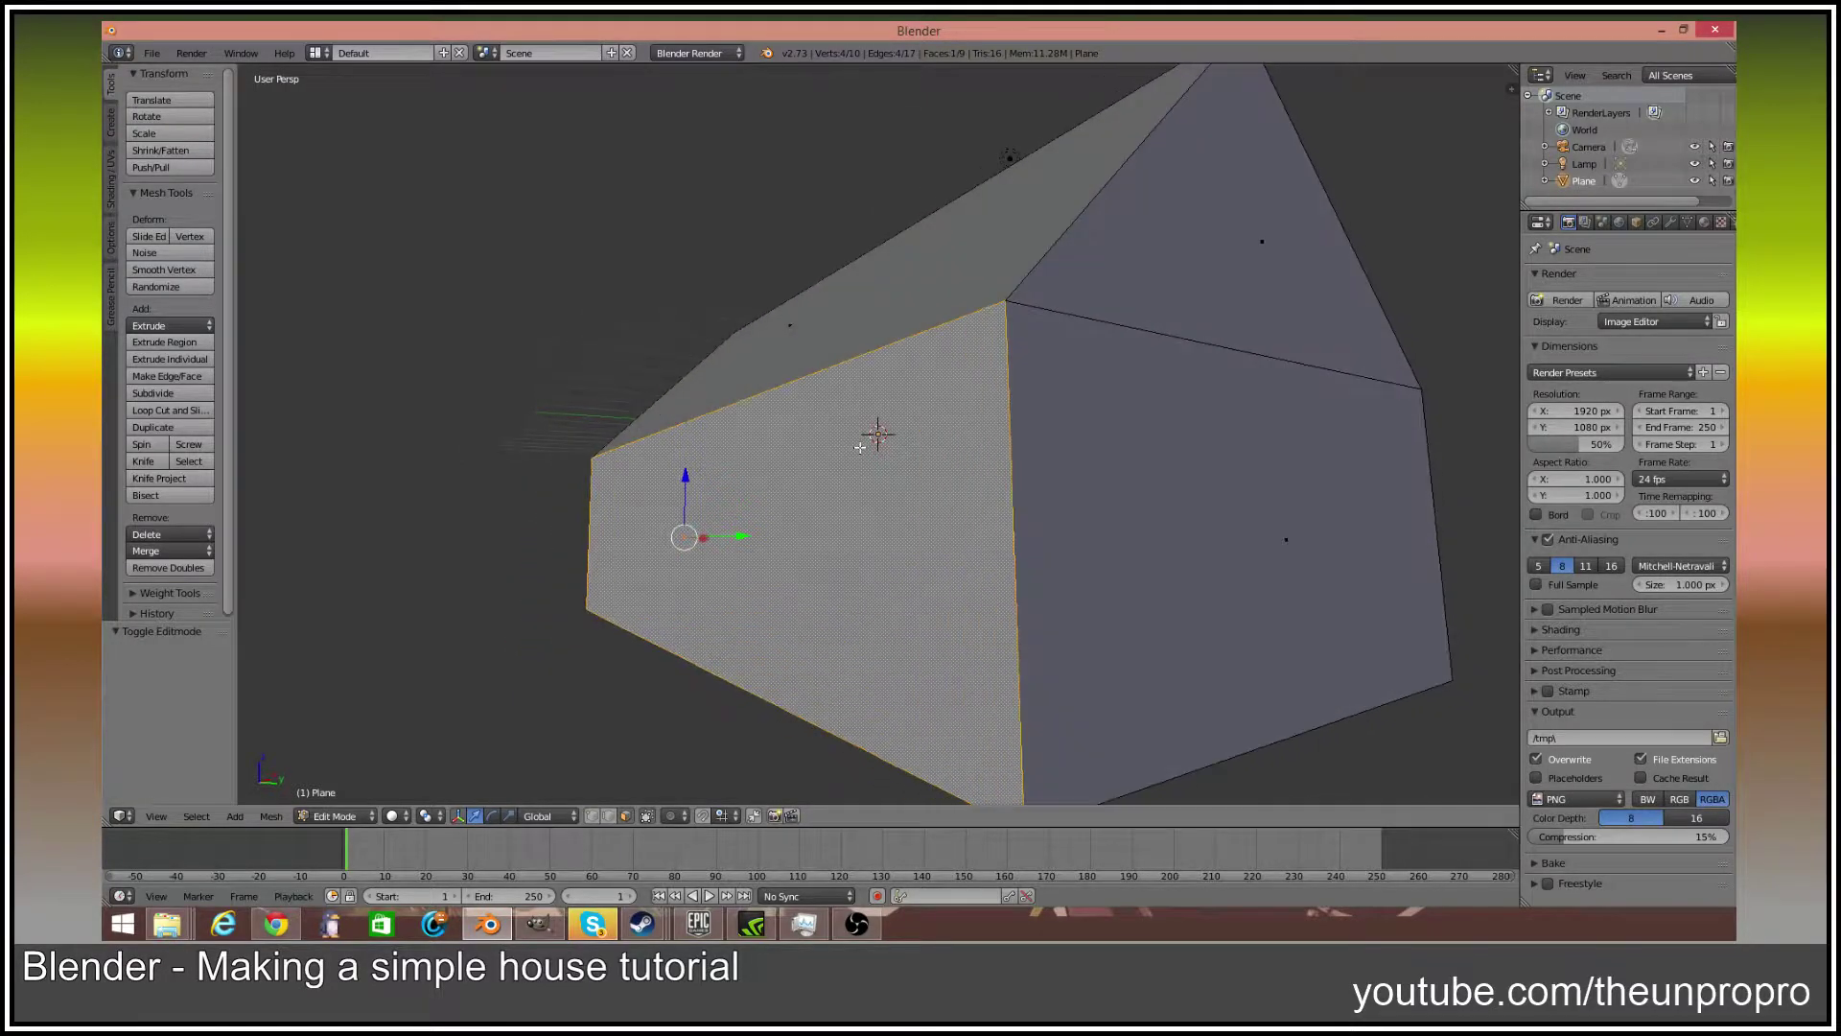
shift+right_click(1240, 568)
middle_drag(1233, 567, 991, 503)
shift+right_click(1069, 545)
shift+right_click(921, 537)
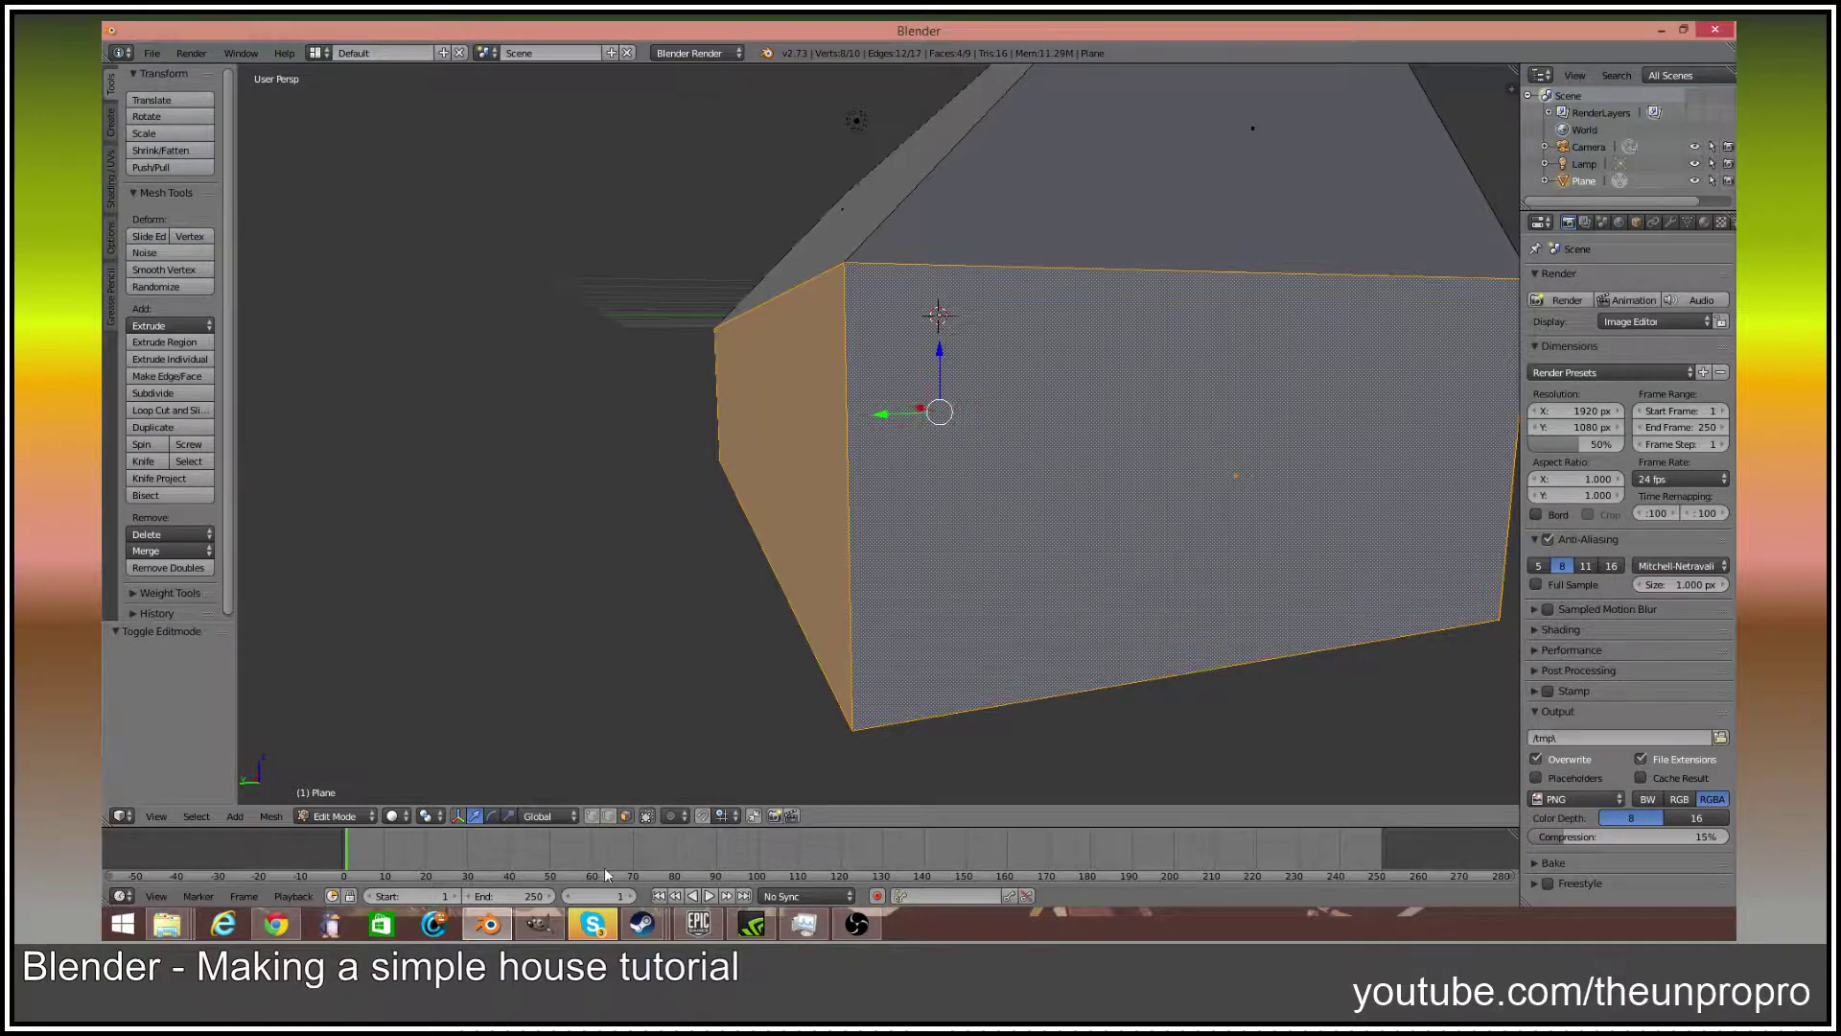
Subdivide the selected walls repeatedly until each is a 16 by 16 grid of faces
middle_drag(1075, 506, 678, 502)
mouse_move(1035, 518)
middle_down()
mouse_move(1074, 521)
mouse_move(1027, 518)
middle_up()
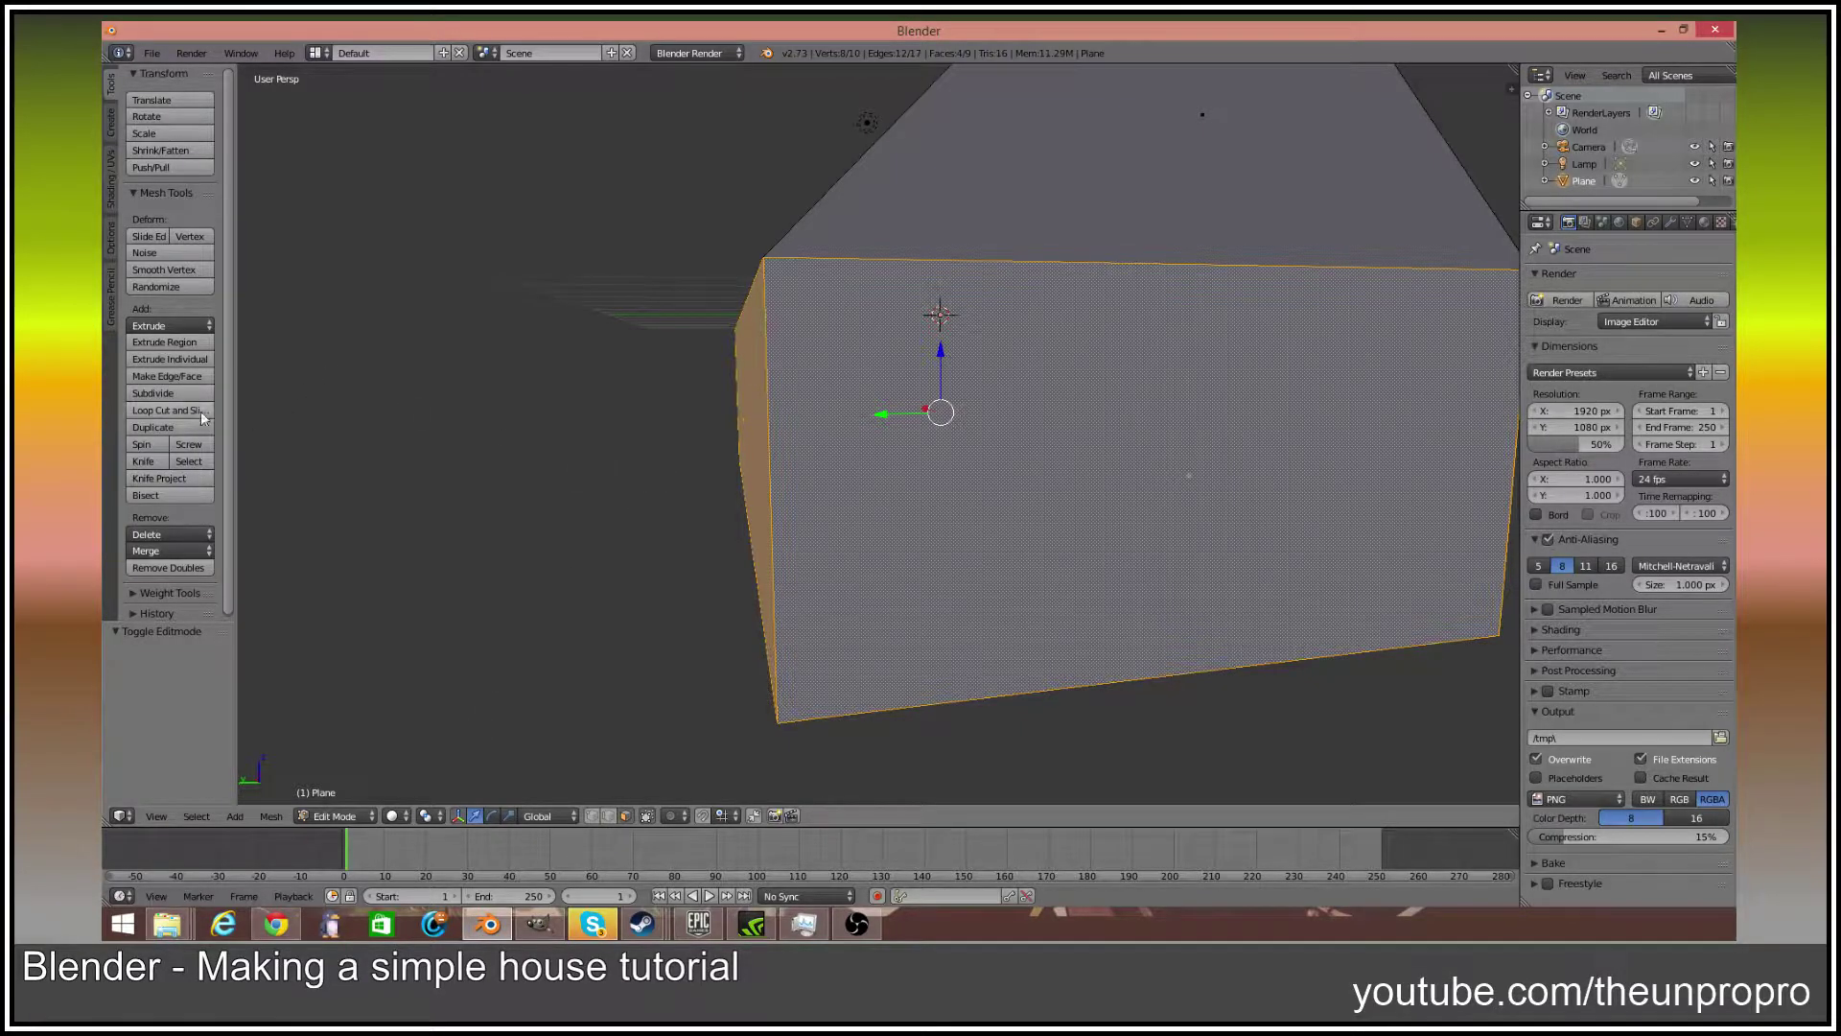
mouse_move(1022, 413)
middle_down()
mouse_move(1011, 450)
mouse_move(998, 384)
mouse_move(988, 441)
mouse_move(978, 418)
mouse_move(1028, 411)
middle_up()
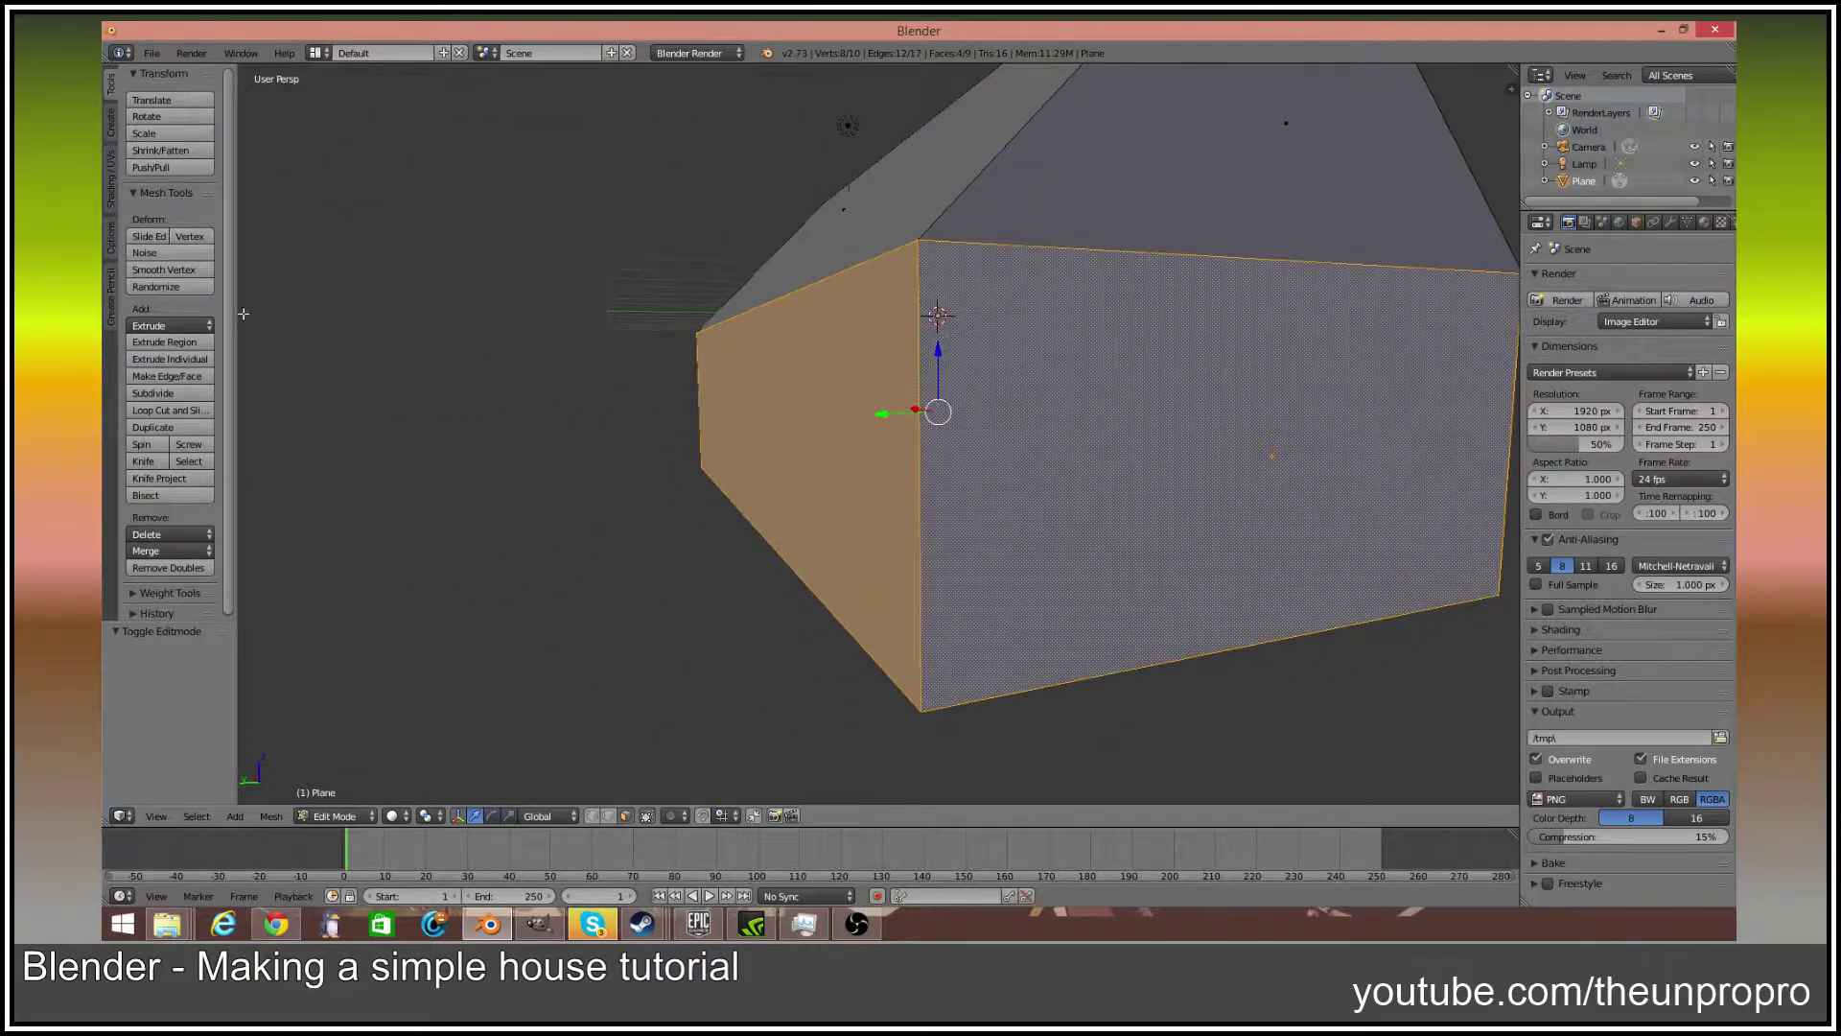
click(156, 388)
click(155, 387)
click(156, 388)
Extrude three adjacent faces in the front wall's lowest row outward by 3 to form an entrance slab
middle_drag(595, 470, 914, 418)
key(a)
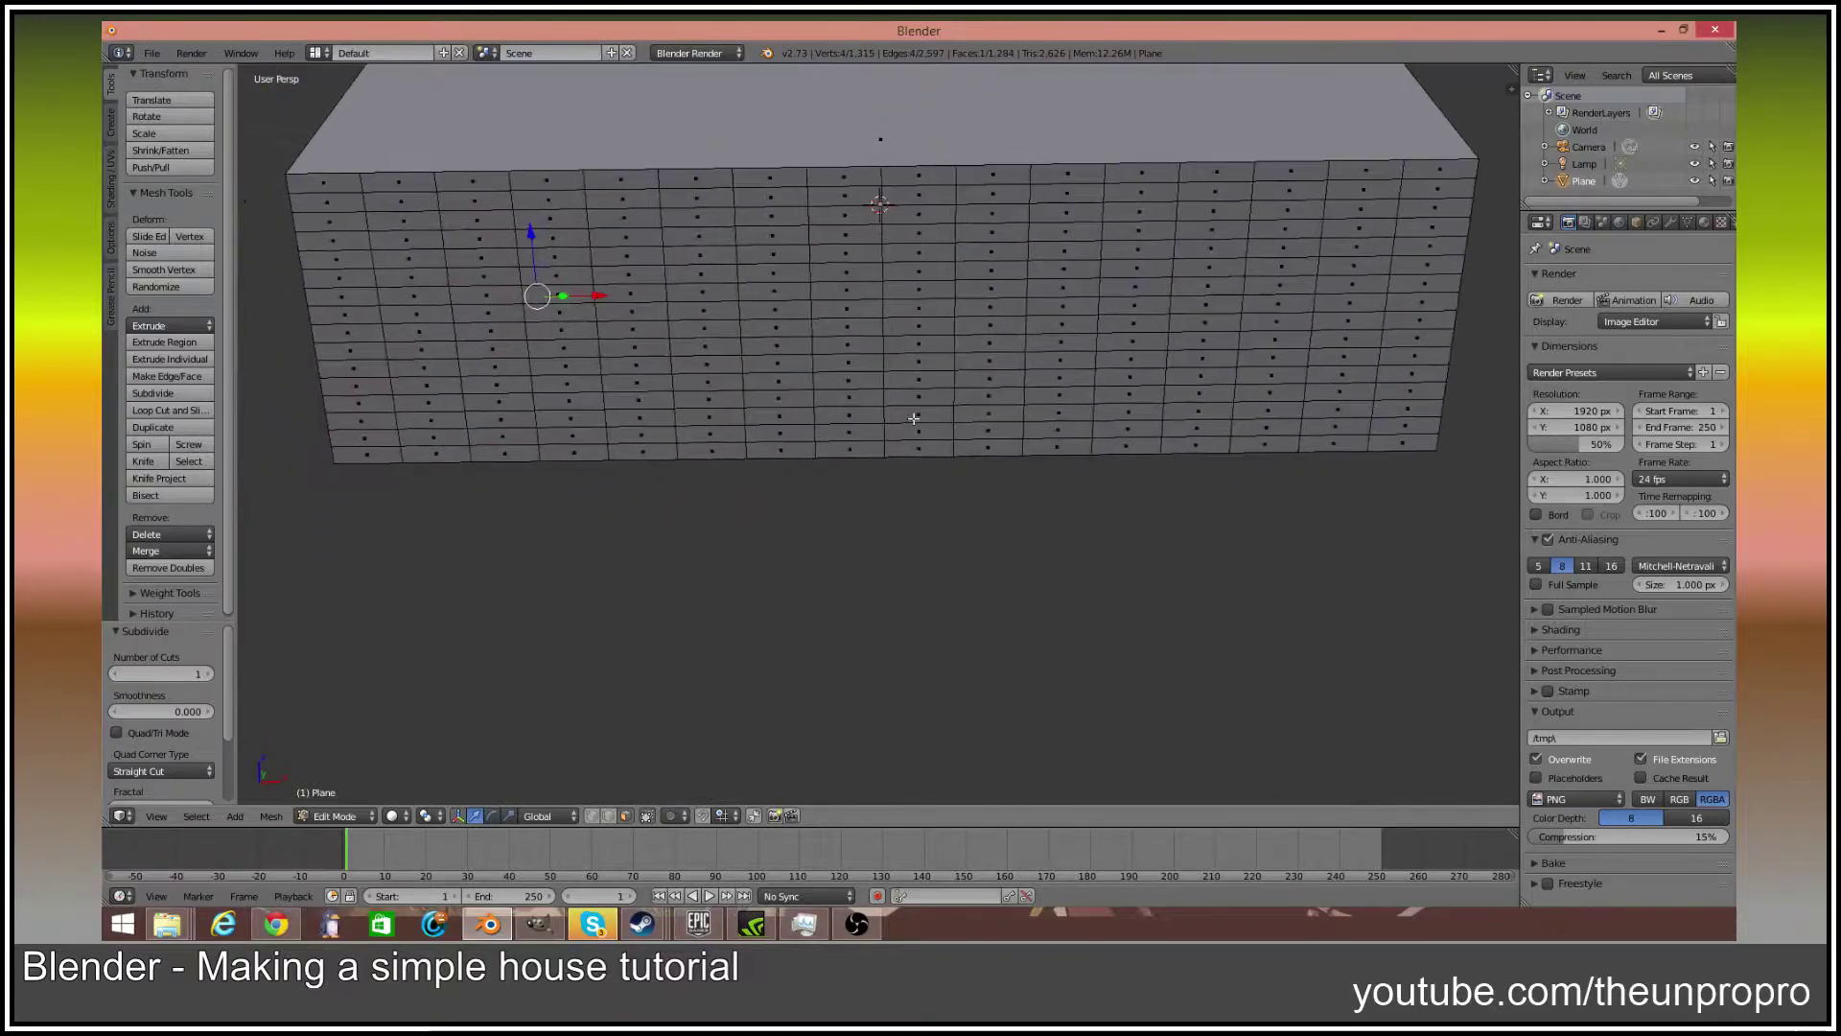
right_click(490, 456)
shift+right_click(565, 451)
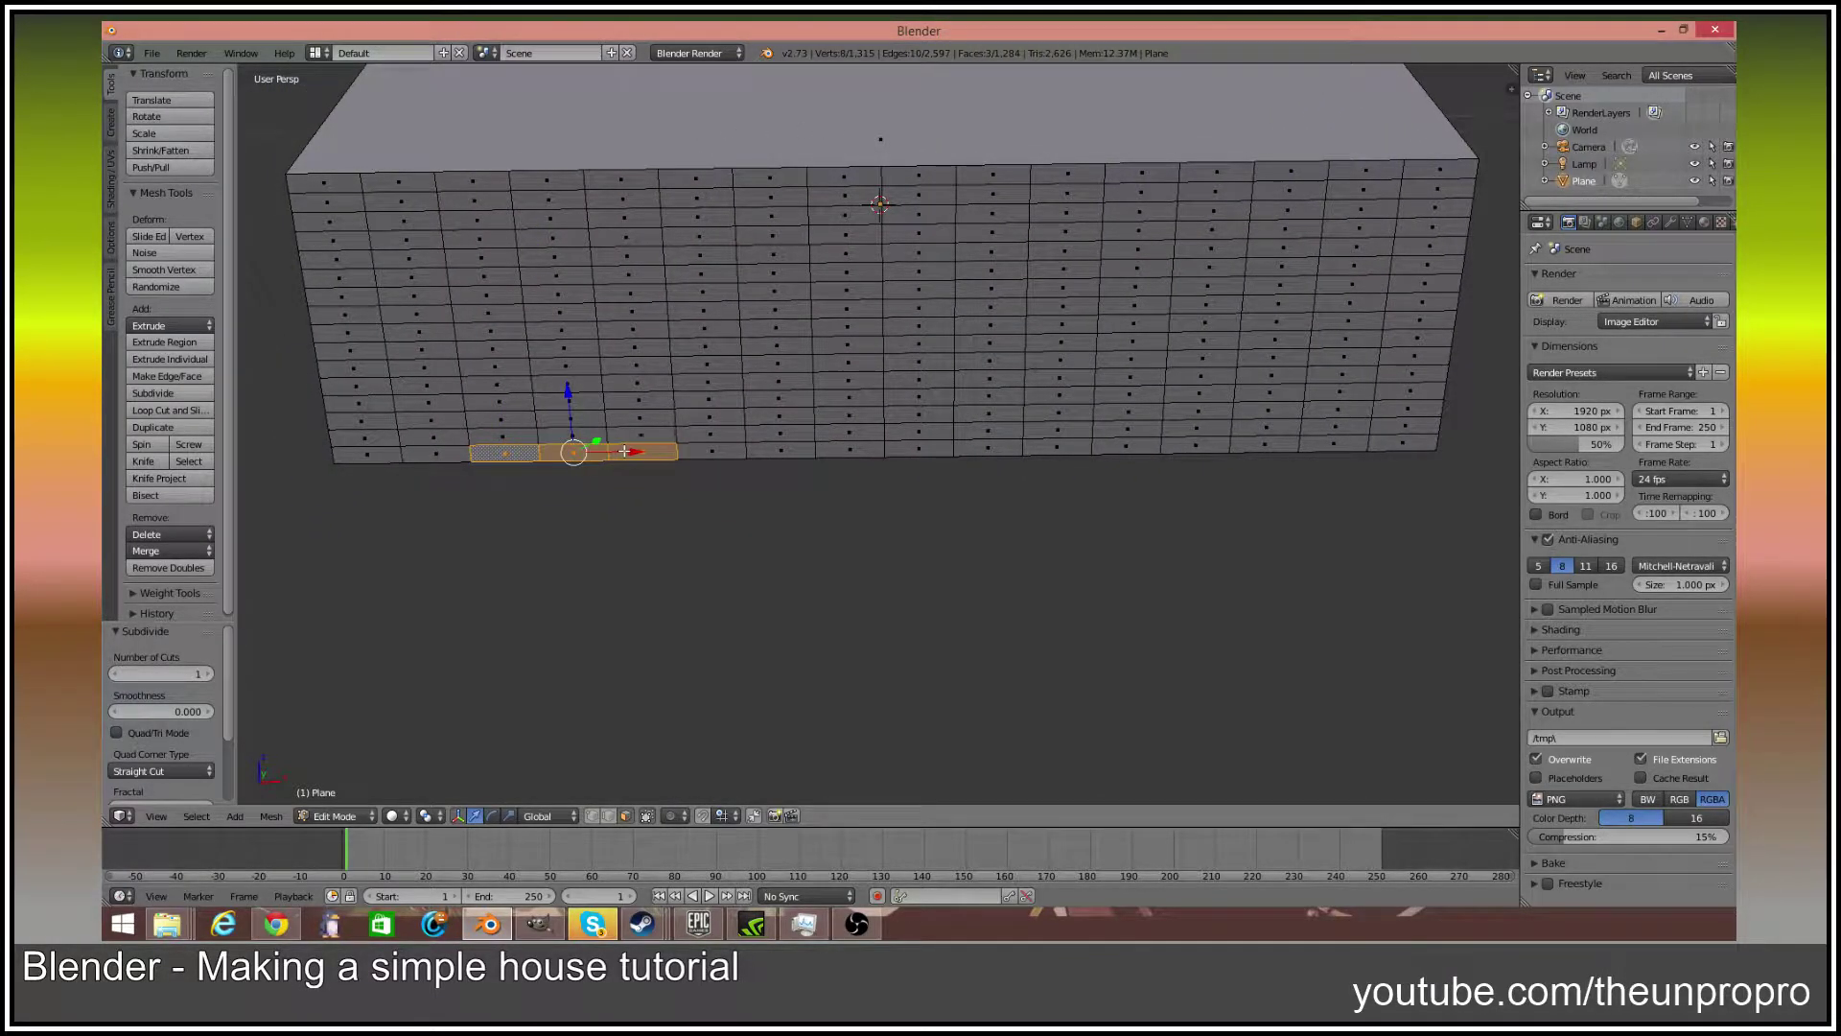
scroll(628, 453, up, 2)
shift+middle_drag(566, 480, 801, 535)
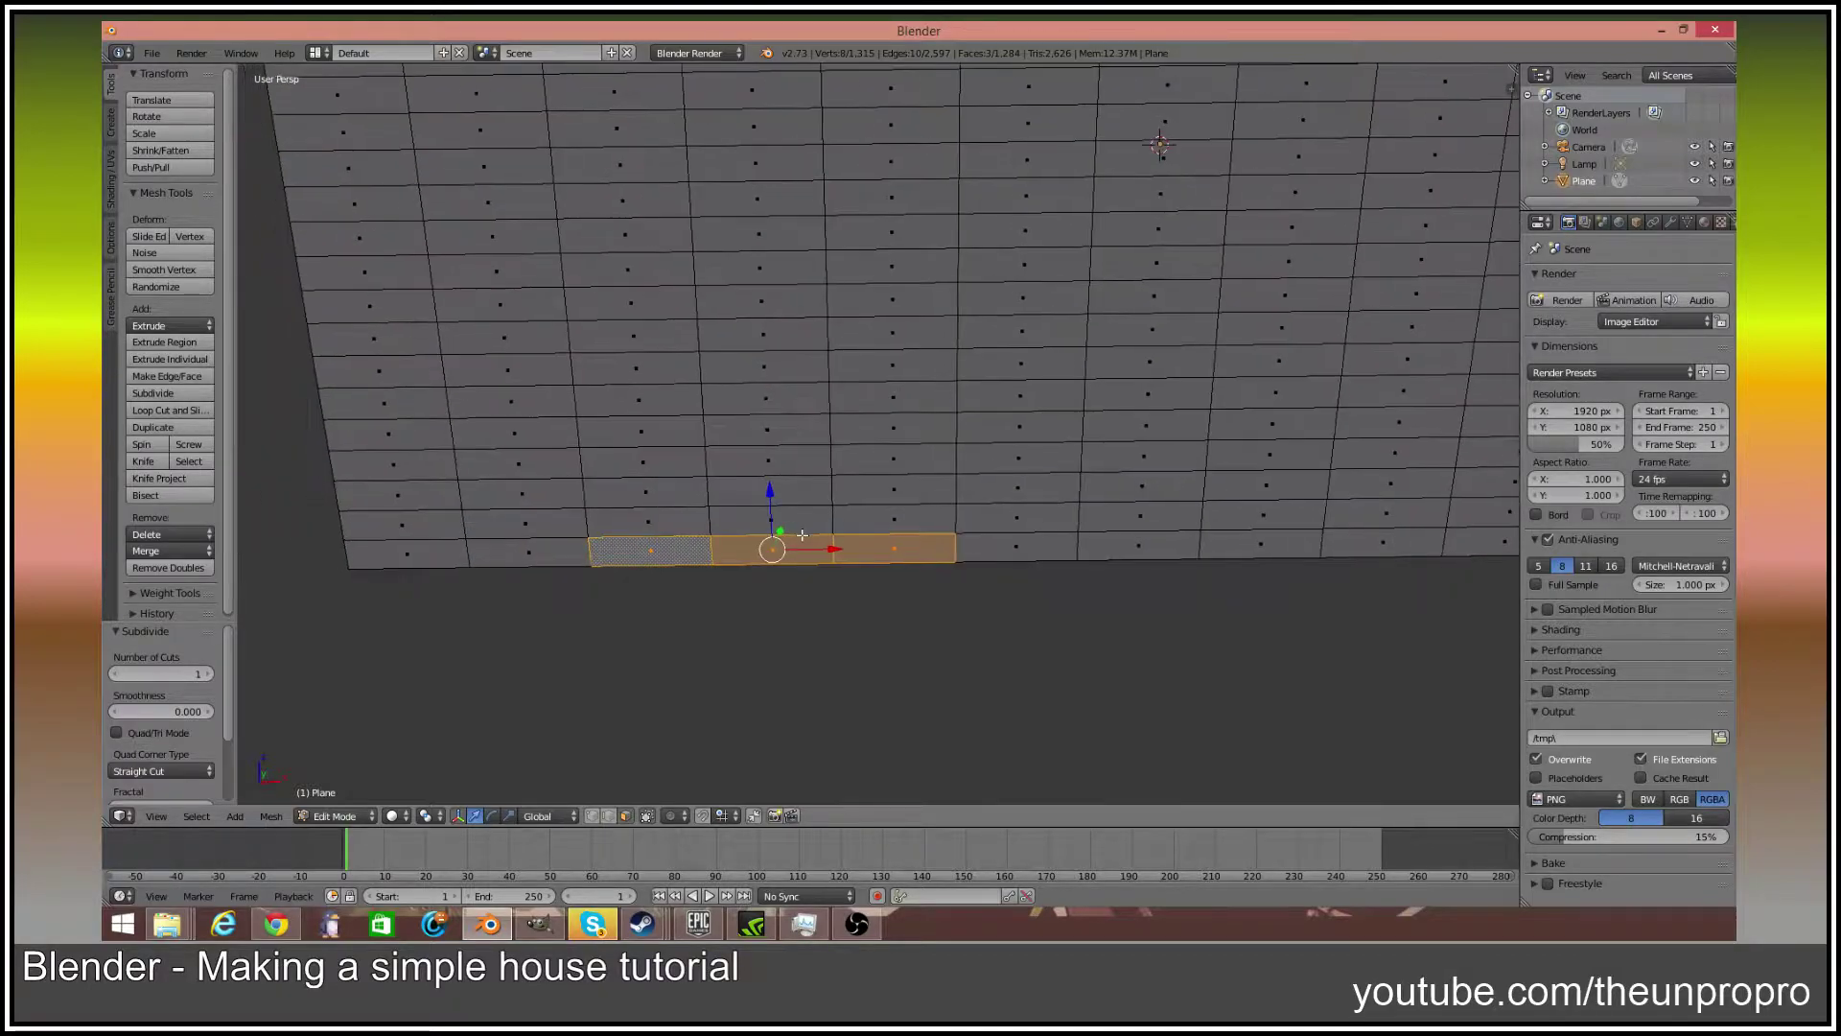
scroll(802, 535, down, 4)
middle_drag(875, 472, 829, 429)
text(e3)
key(Return)
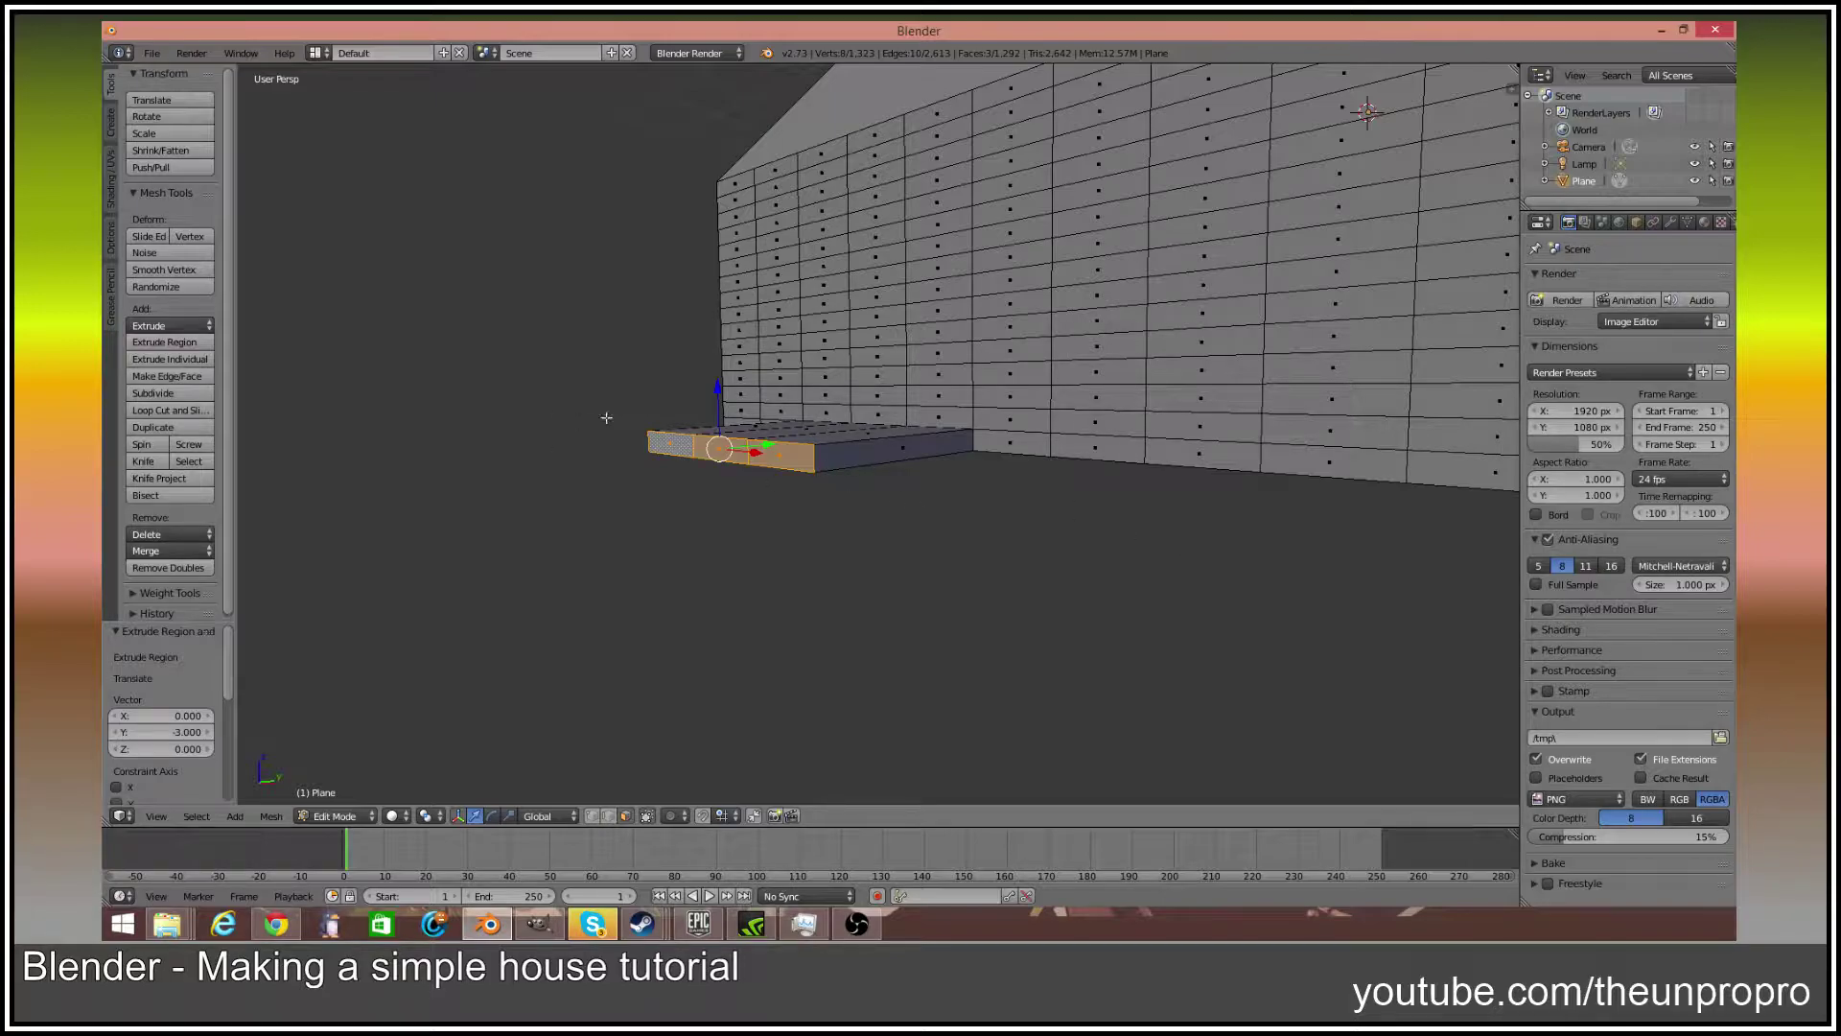
middle_drag(1048, 504, 1033, 490)
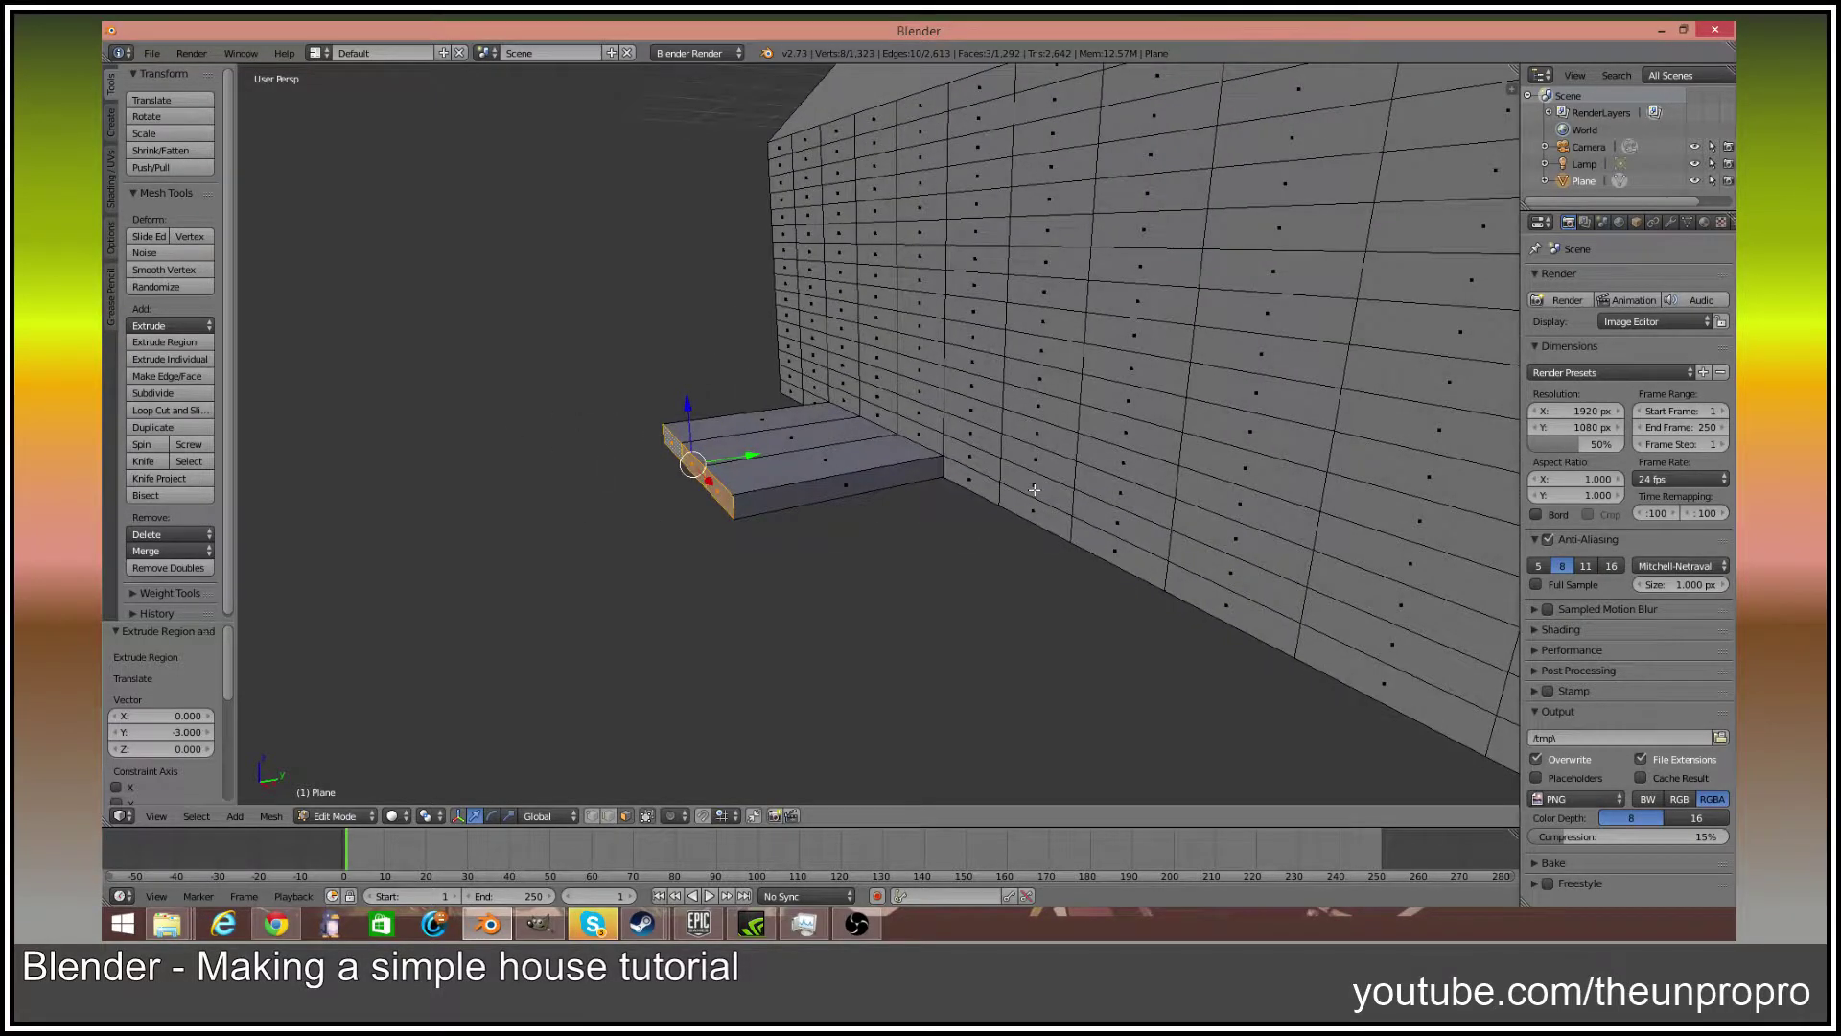
key(s)
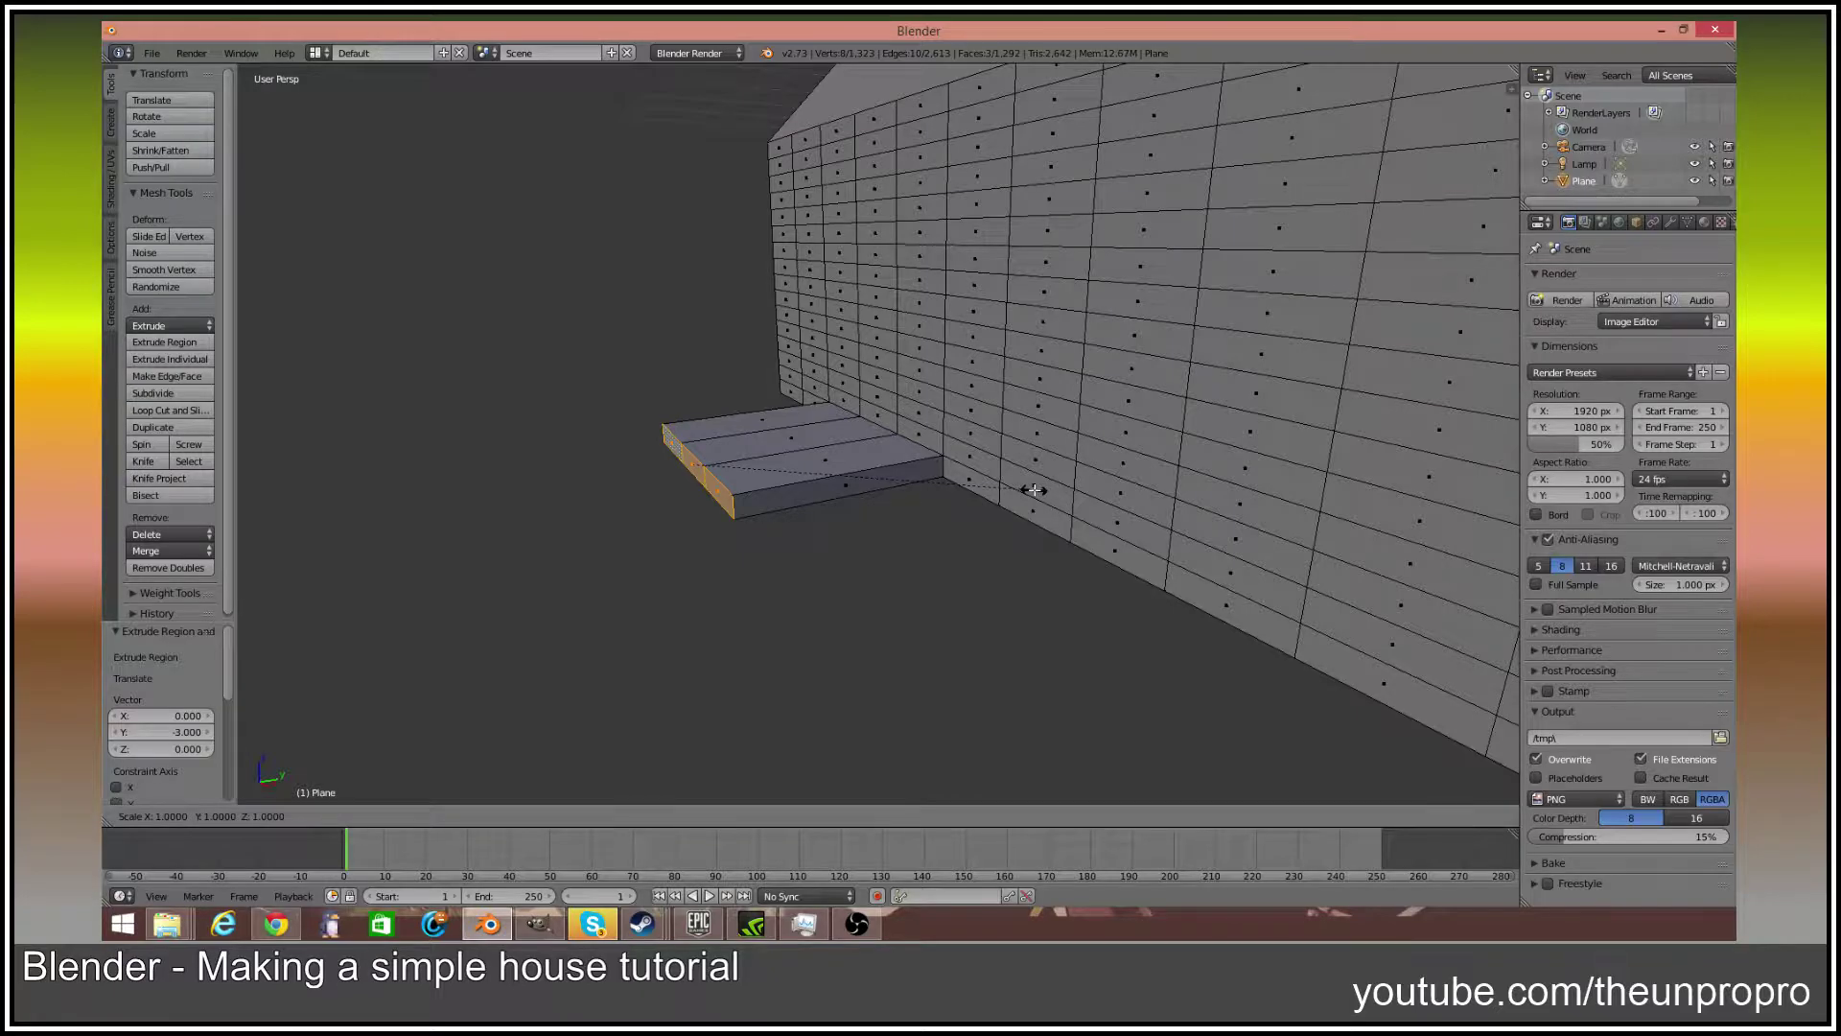
key(0)
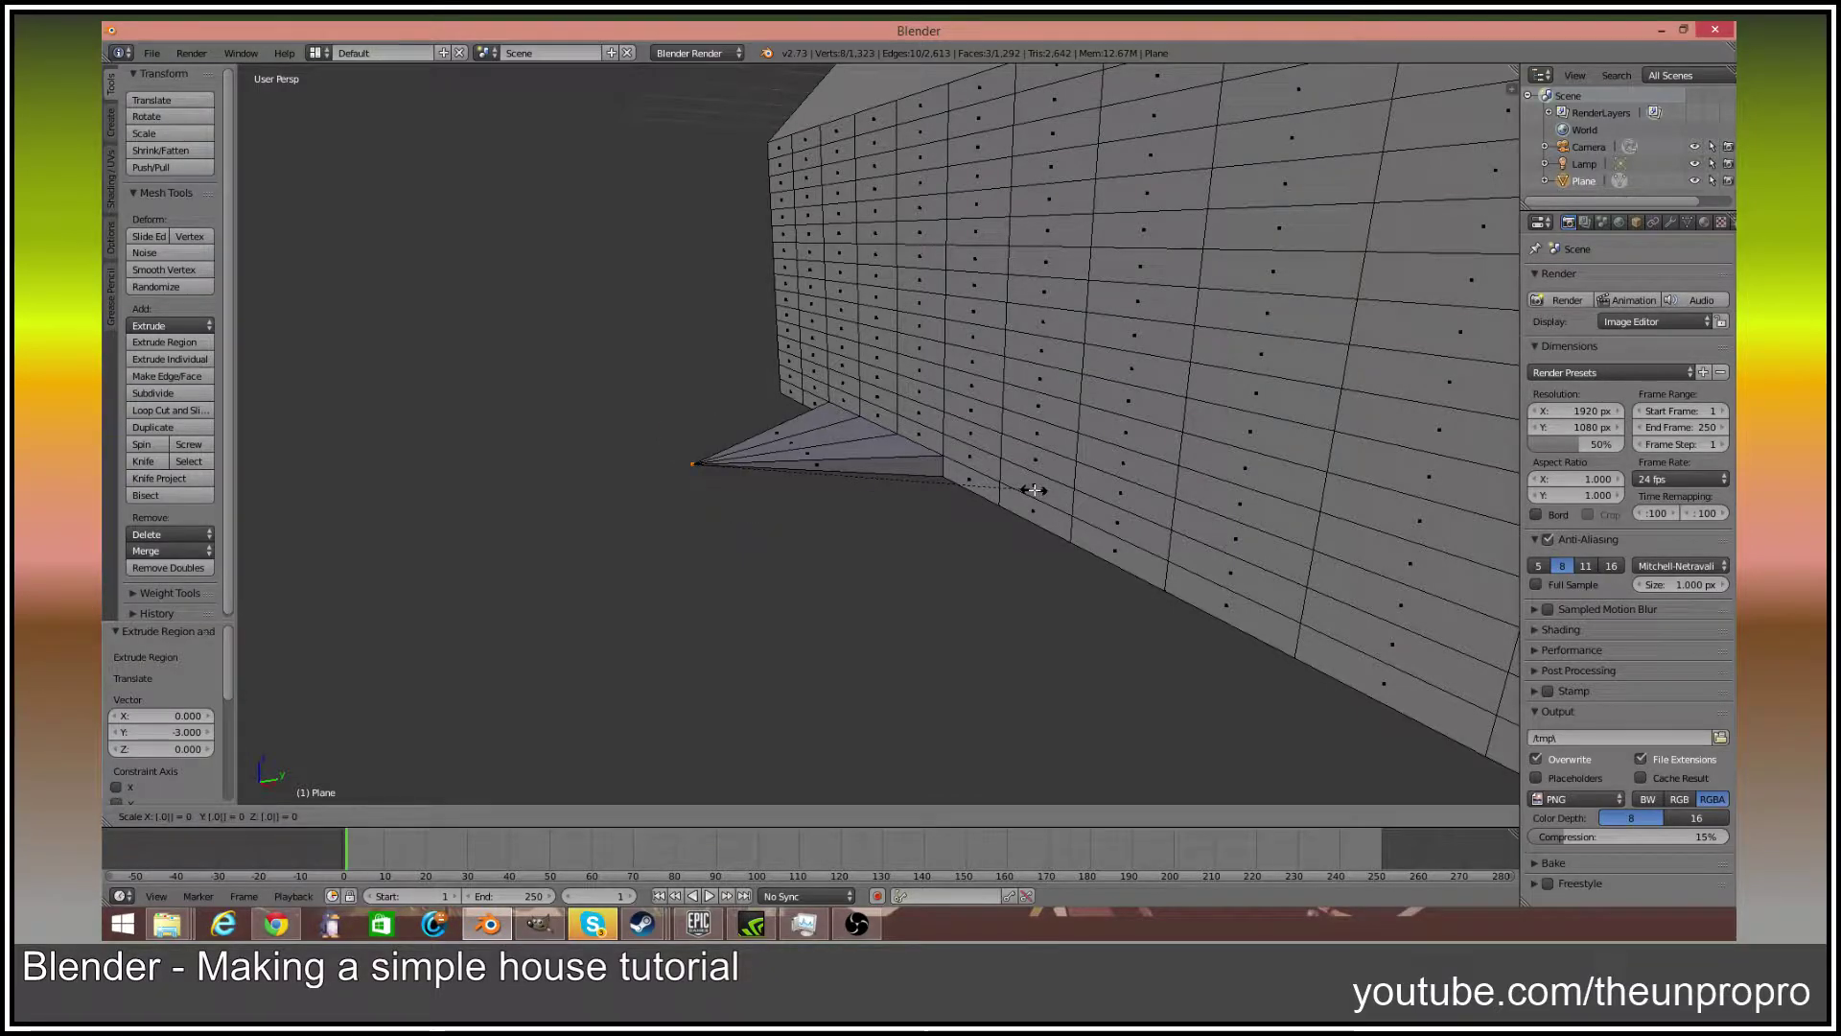
key(Escape)
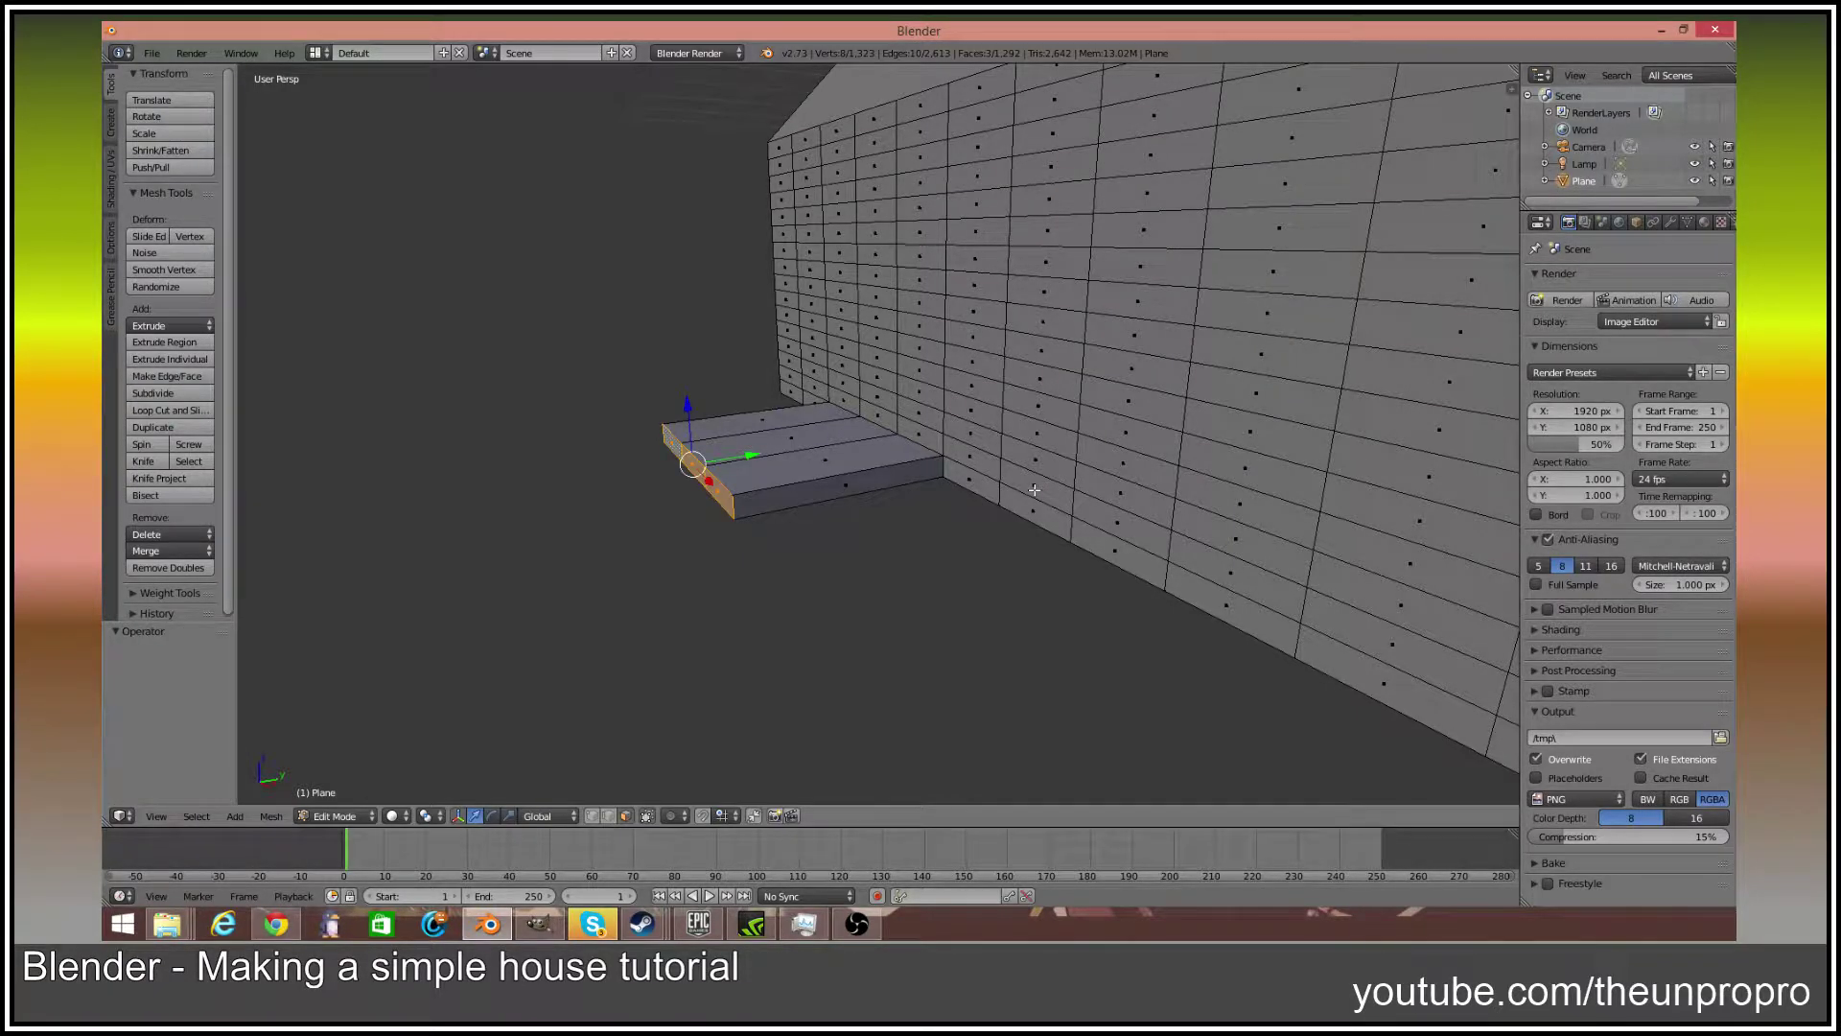
Scale the slab's three front end faces to 0 along the Z axis
key(s)
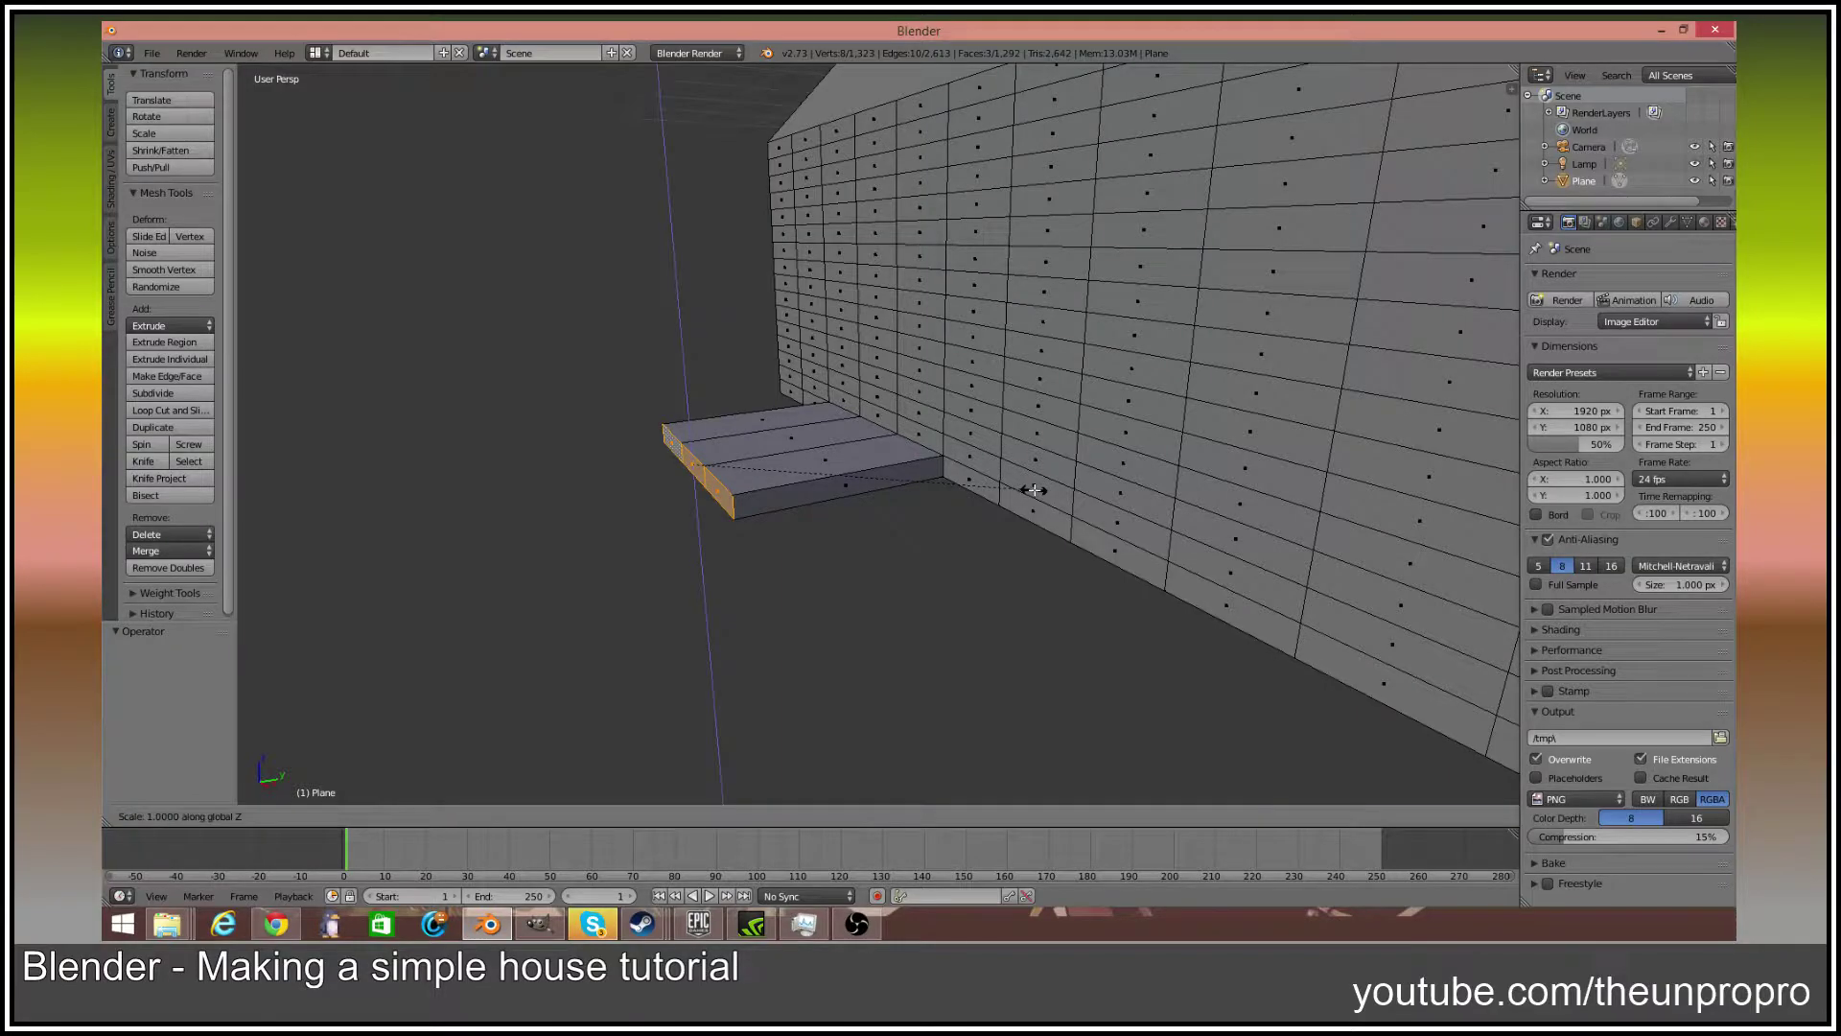
key(0)
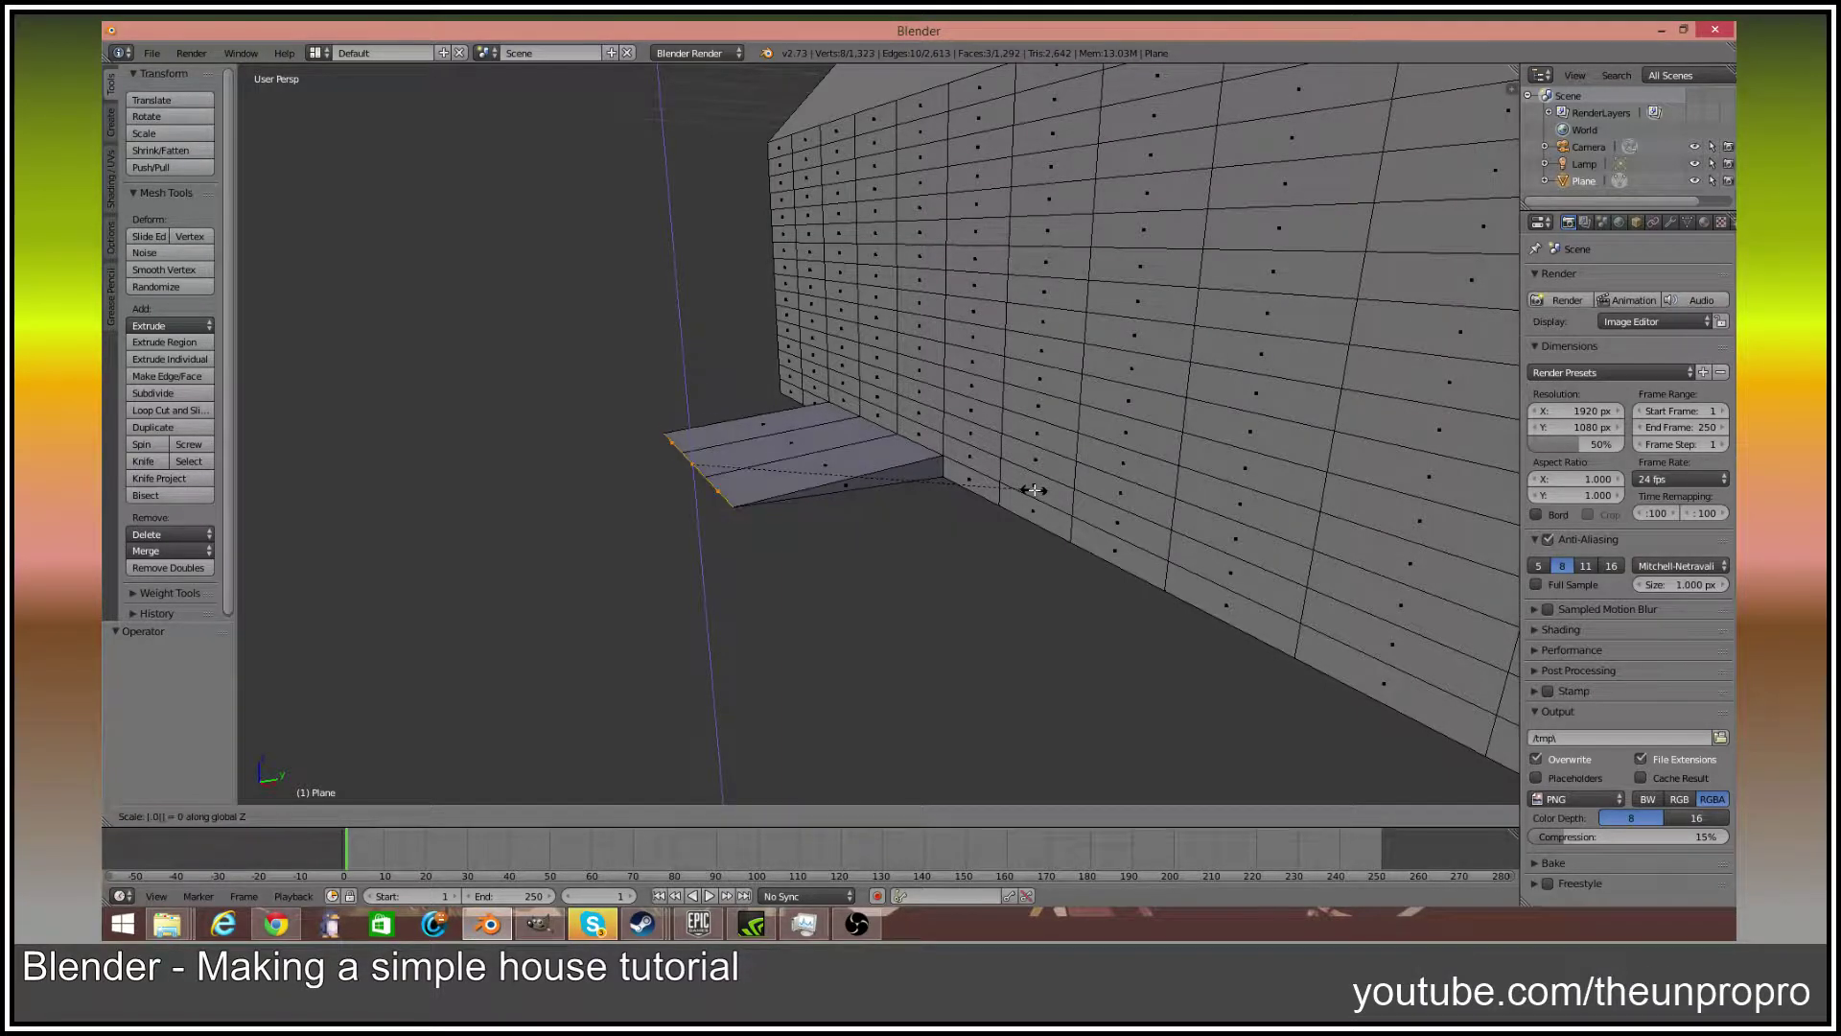
key(Return)
middle_drag(906, 451, 967, 416)
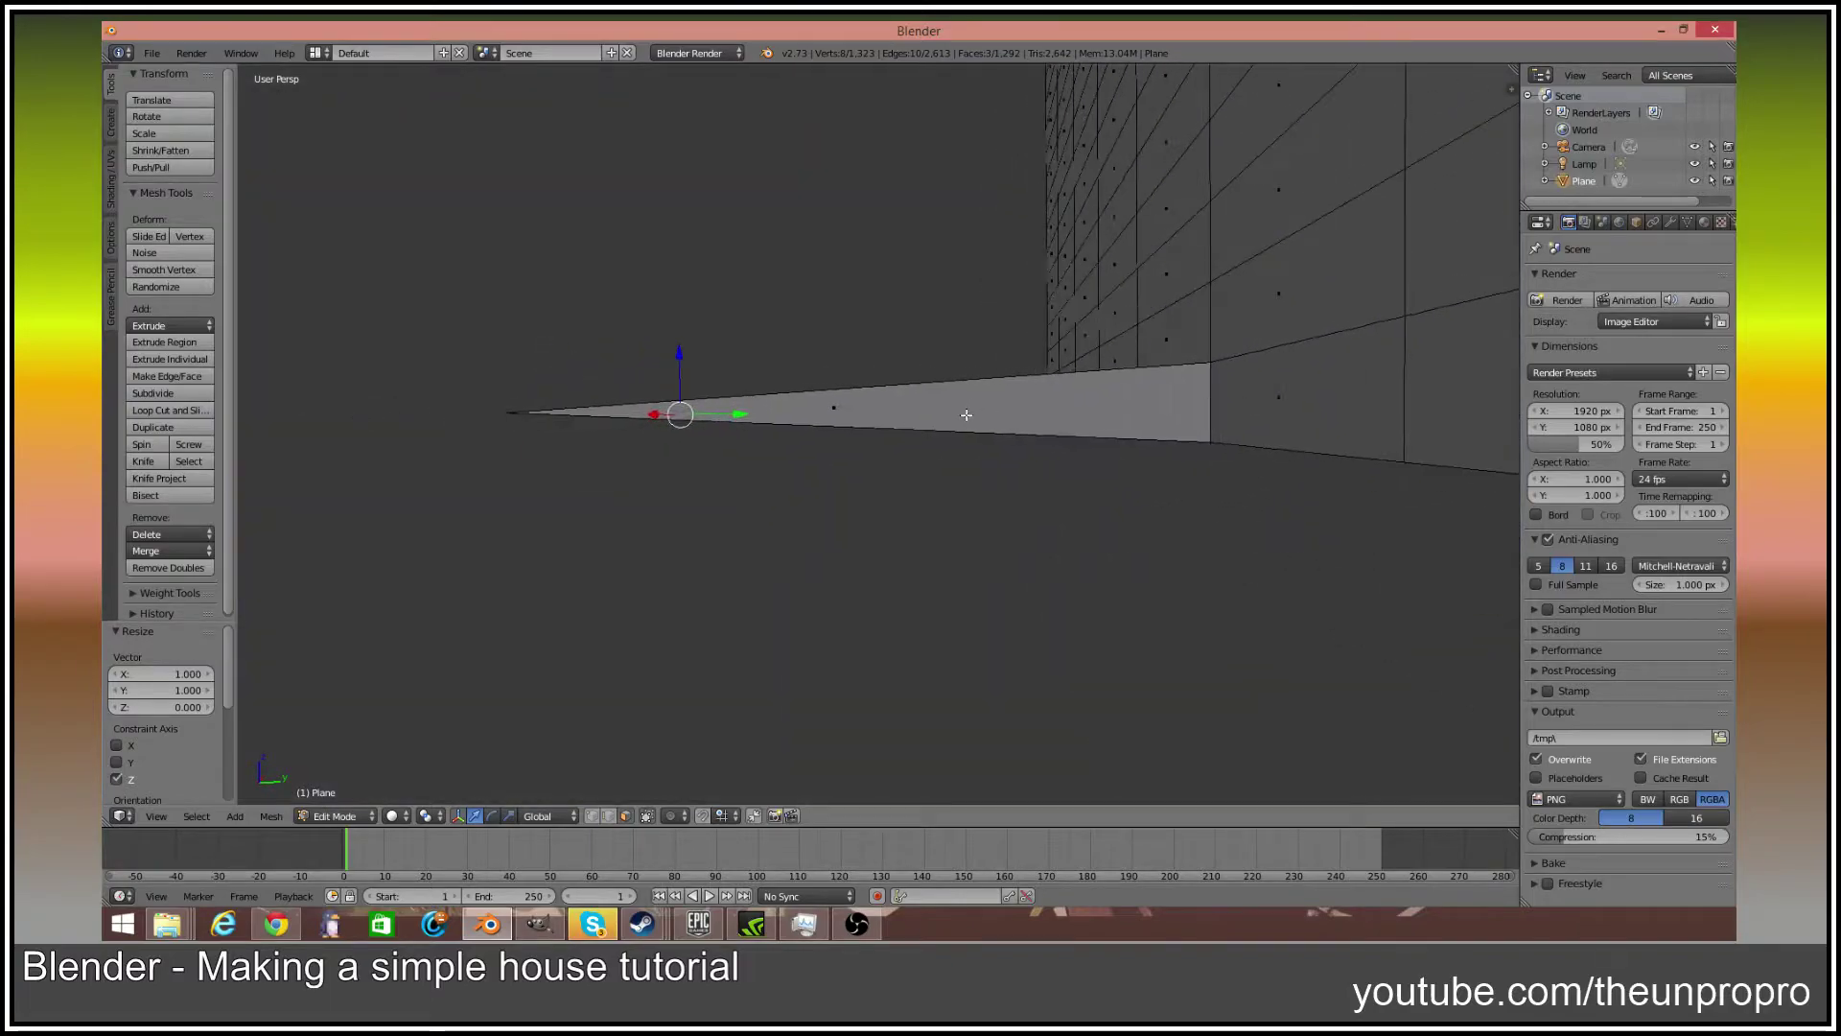
Try lowering the slab's flattened front end along Z by 0.1 and by 0.15, undoing each move
key(g)
key(z)
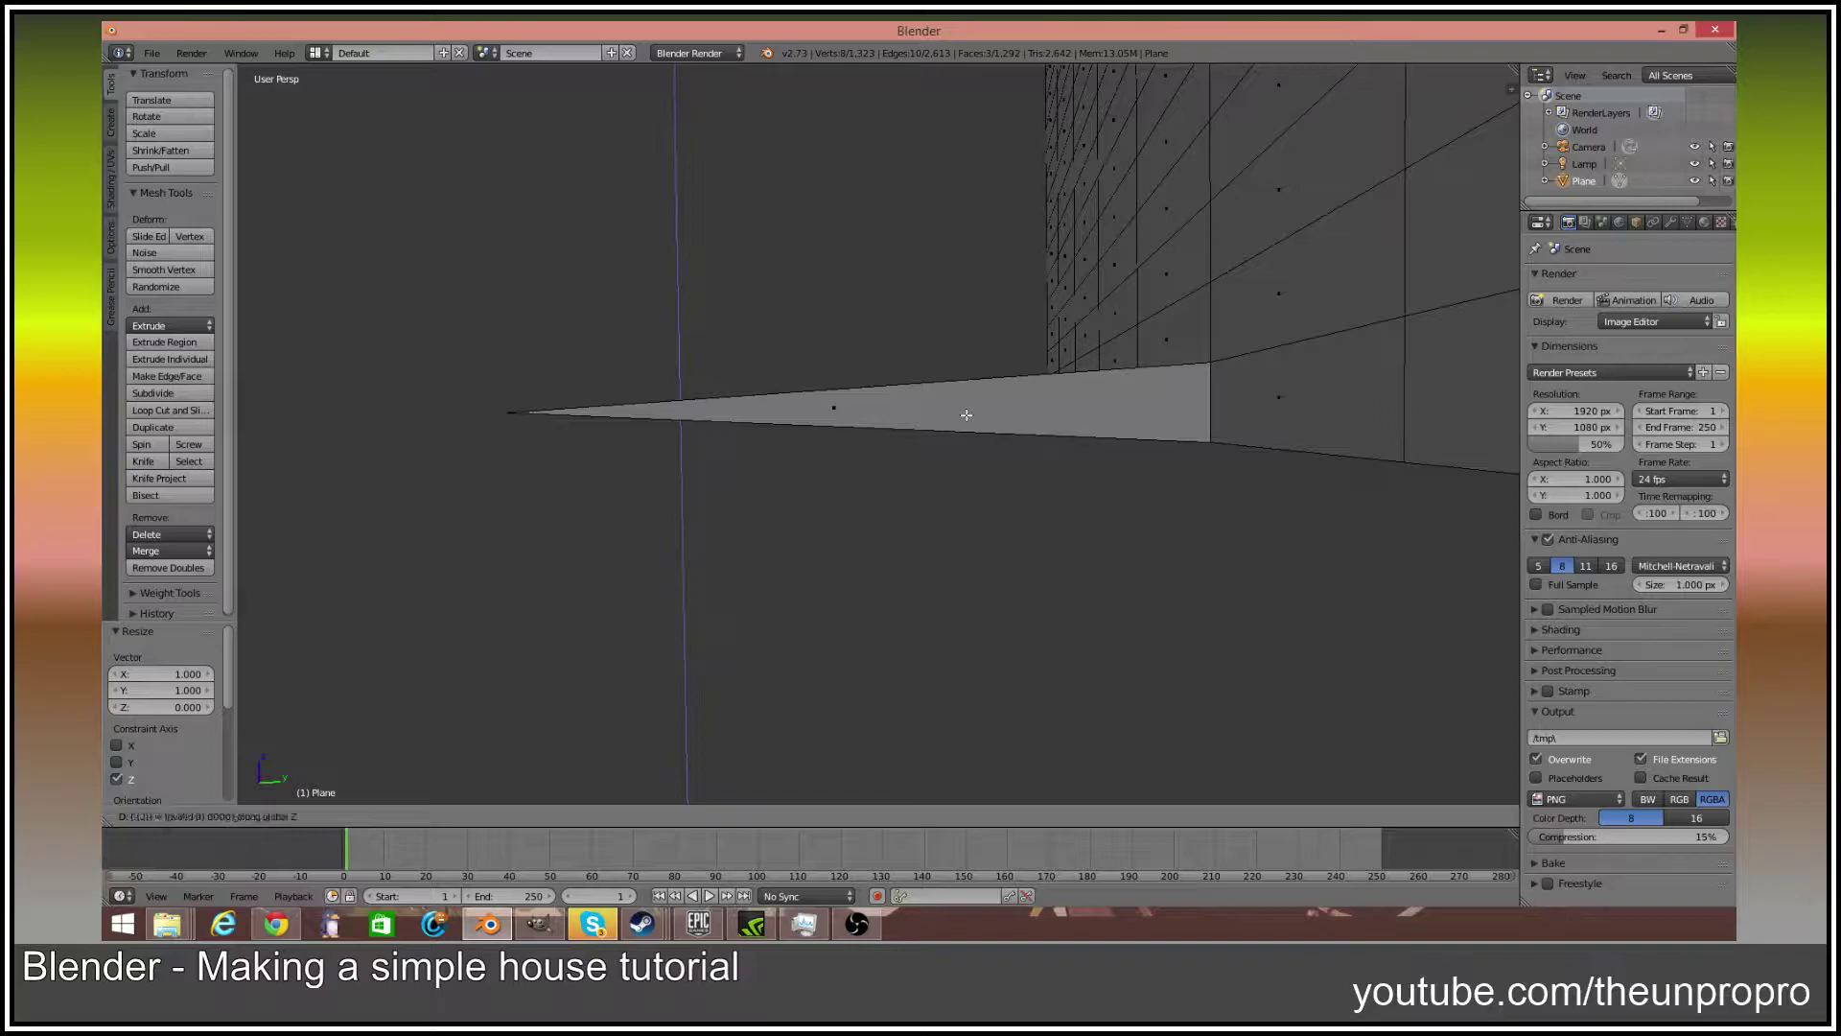
text(-0.1)
key(Return)
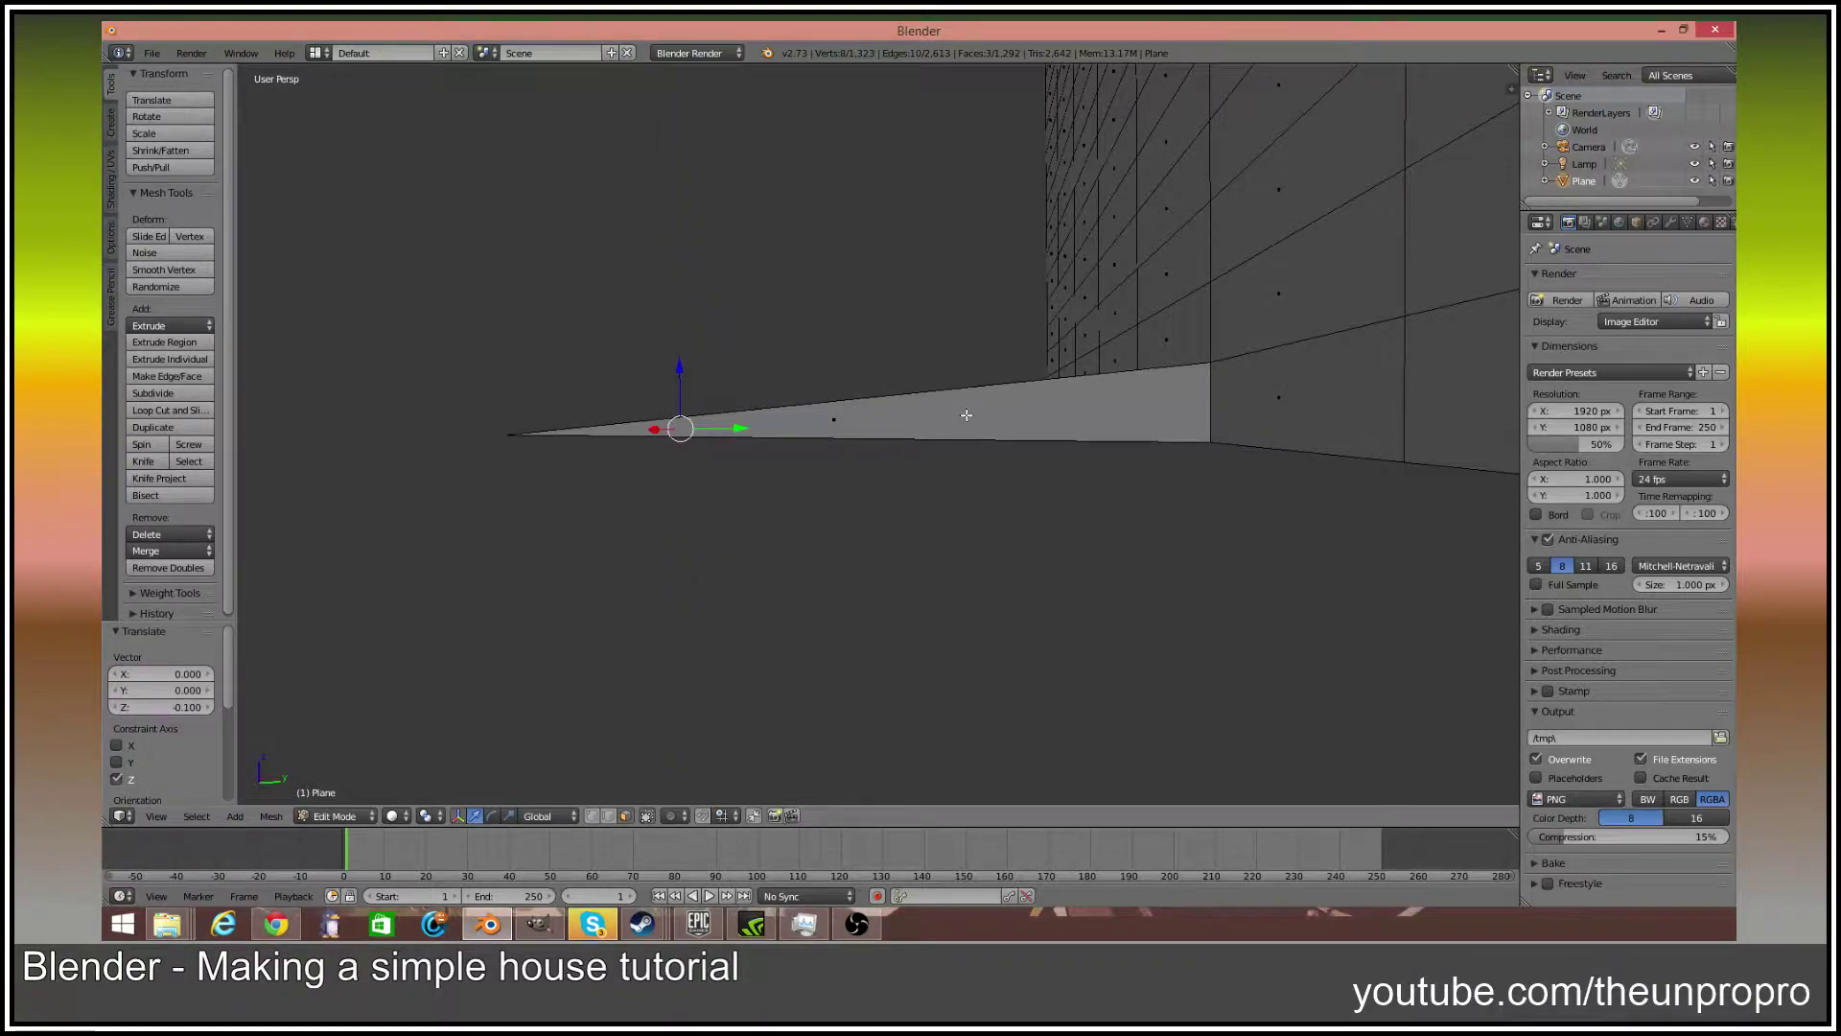
key(ctrl+z)
text(g)
text(-.1)
key(Return)
key(ctrl+z)
text(gz)
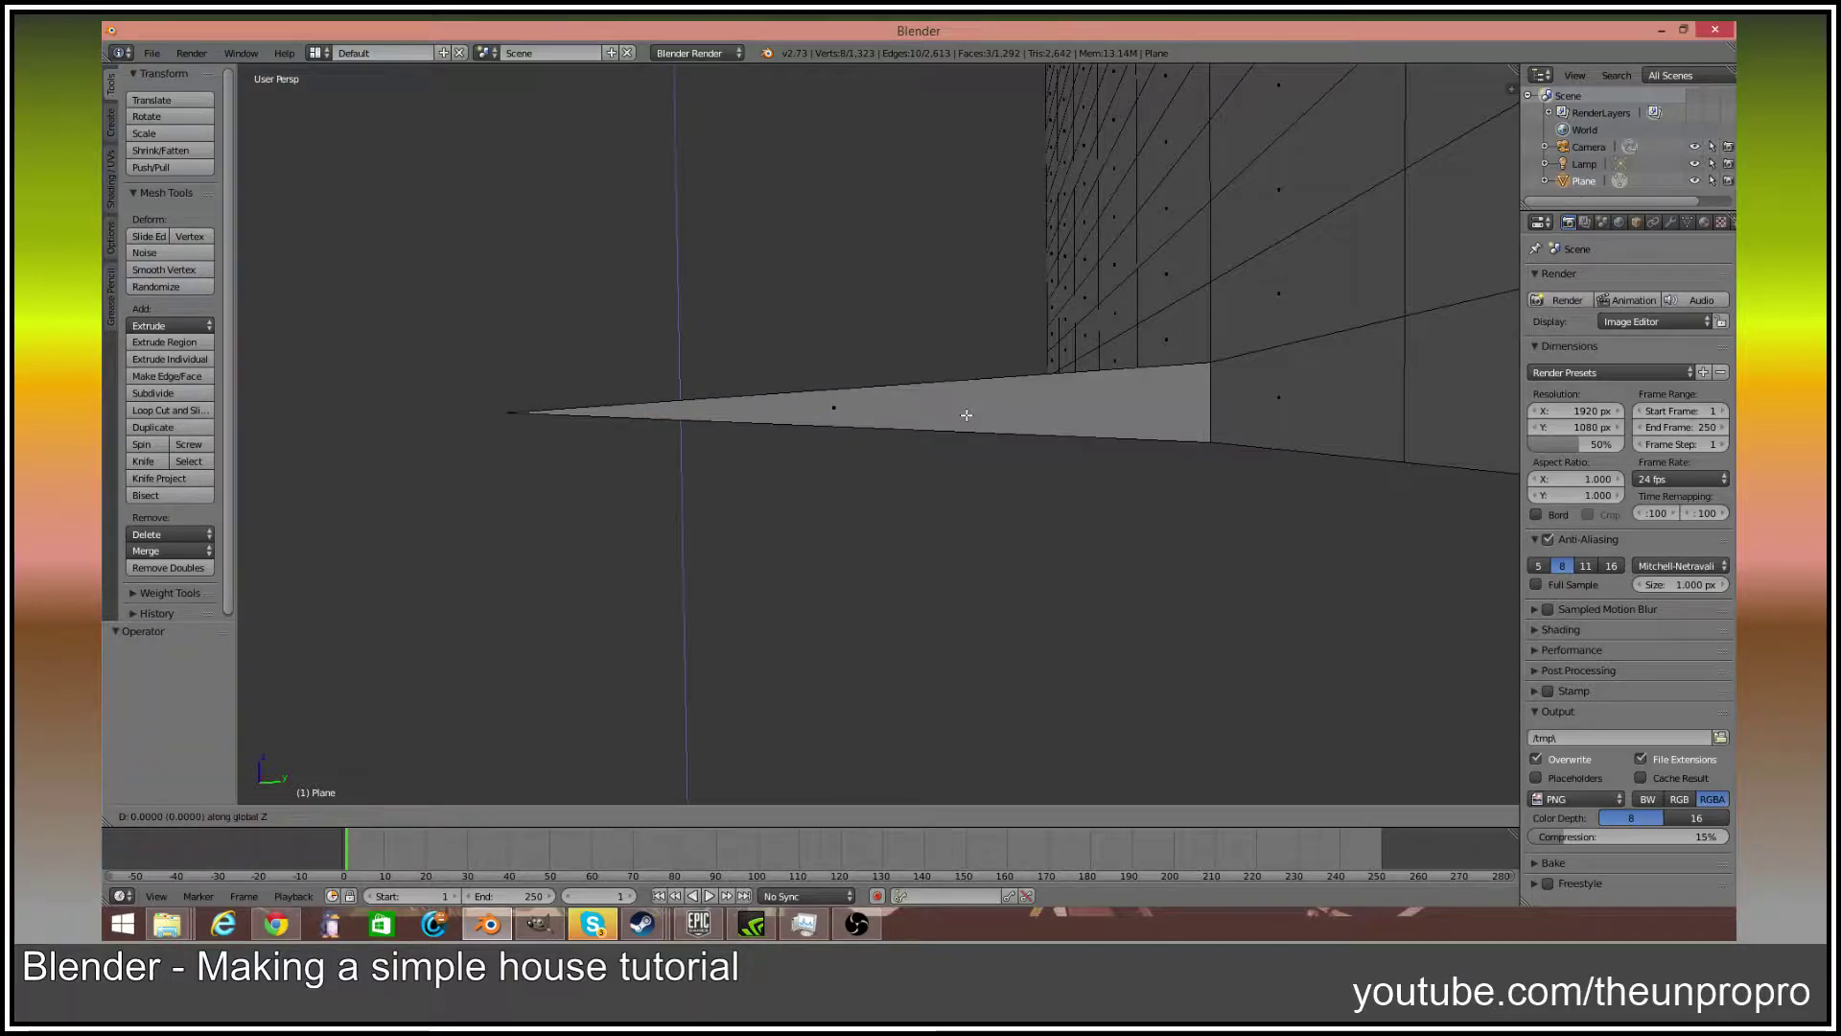
text(-.15)
key(Return)
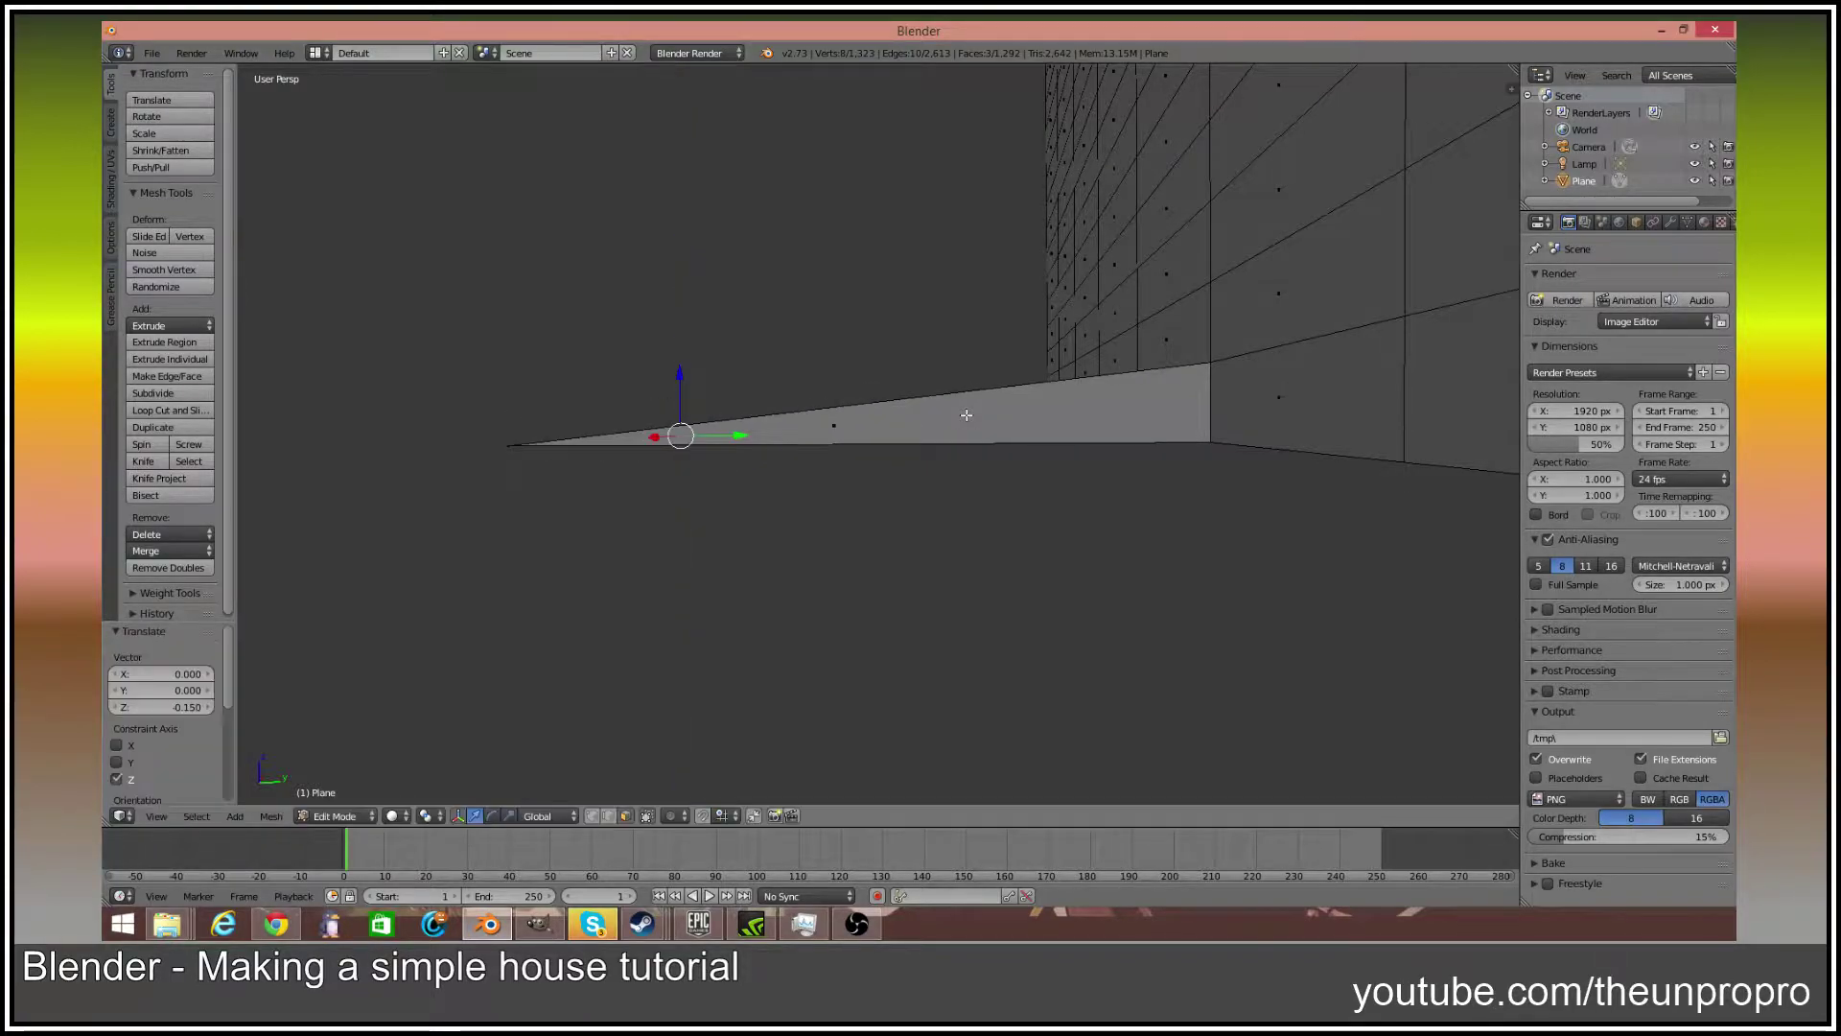
key(ctrl+z)
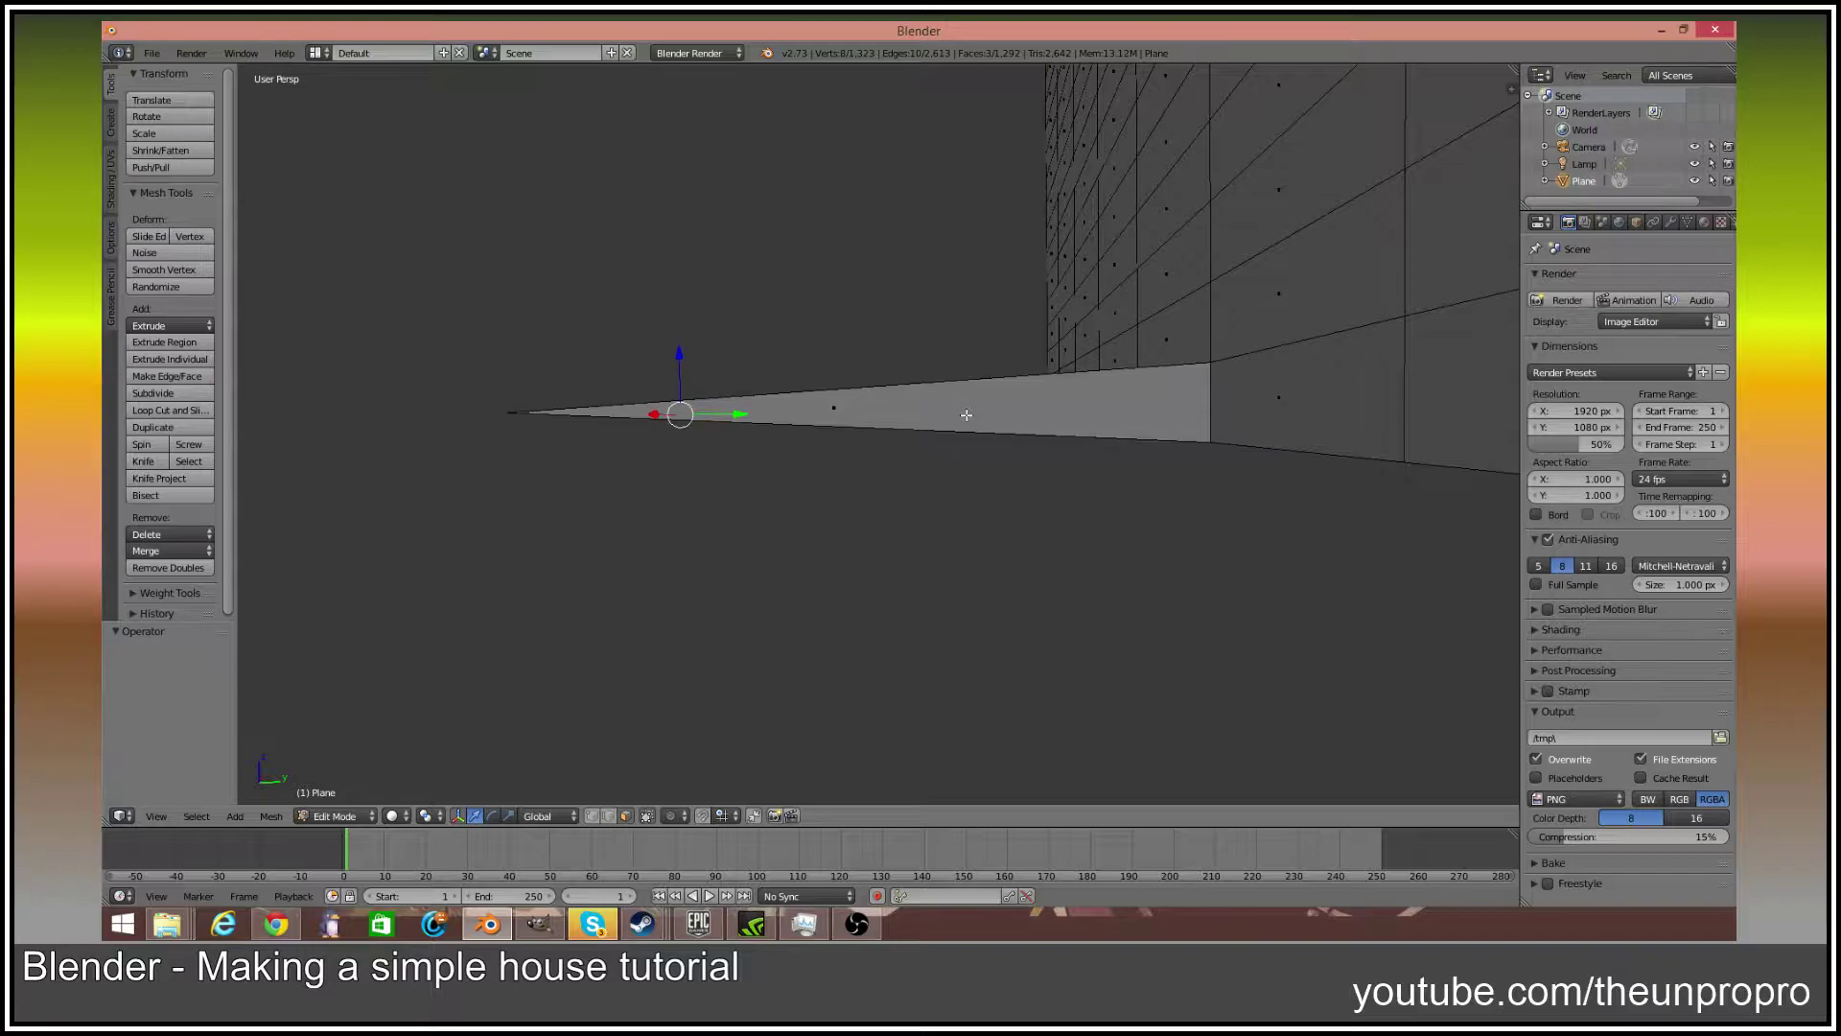
Undo the Z scaling of the slab's front end, keeping the extruded slab
middle_drag(949, 419, 1132, 449)
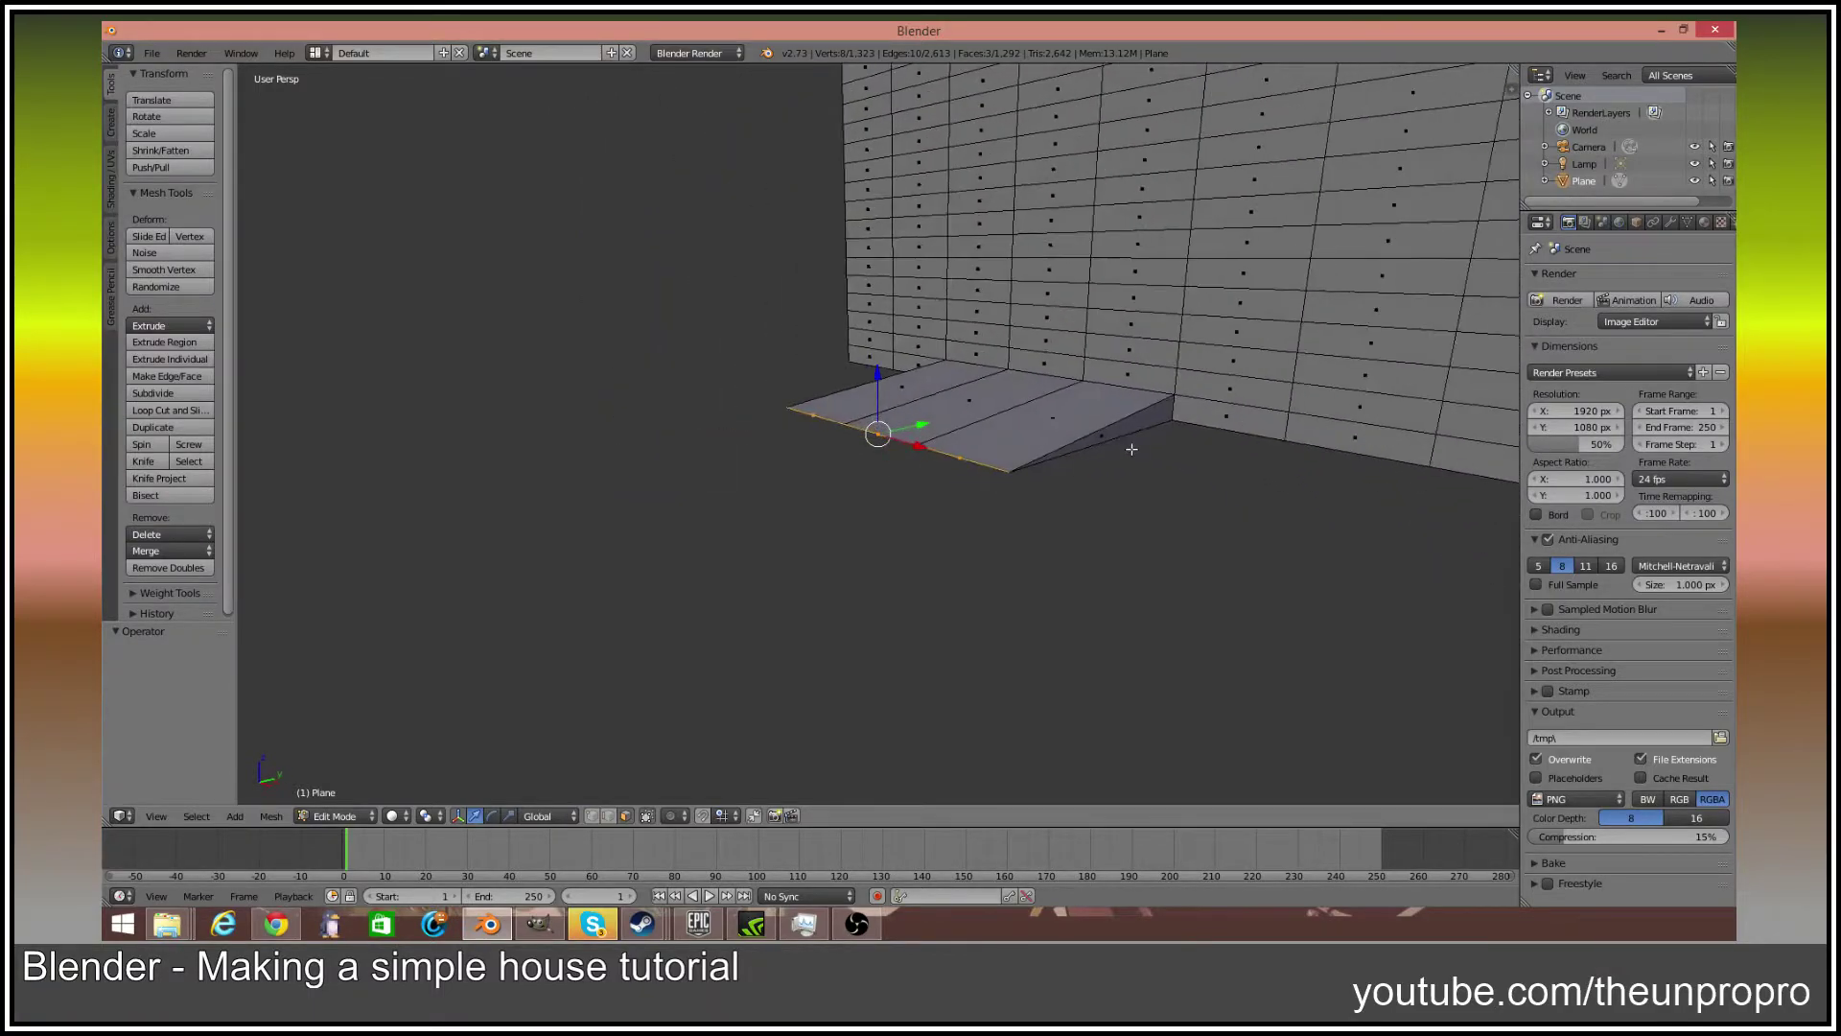
key(ctrl+z)
key(ctrl+z)
key(ctrl+z)
key(ctrl+shift+z)
Rotate the slab's three front end faces about the X axis so they slope outward at the base
middle_drag(965, 450, 934, 465)
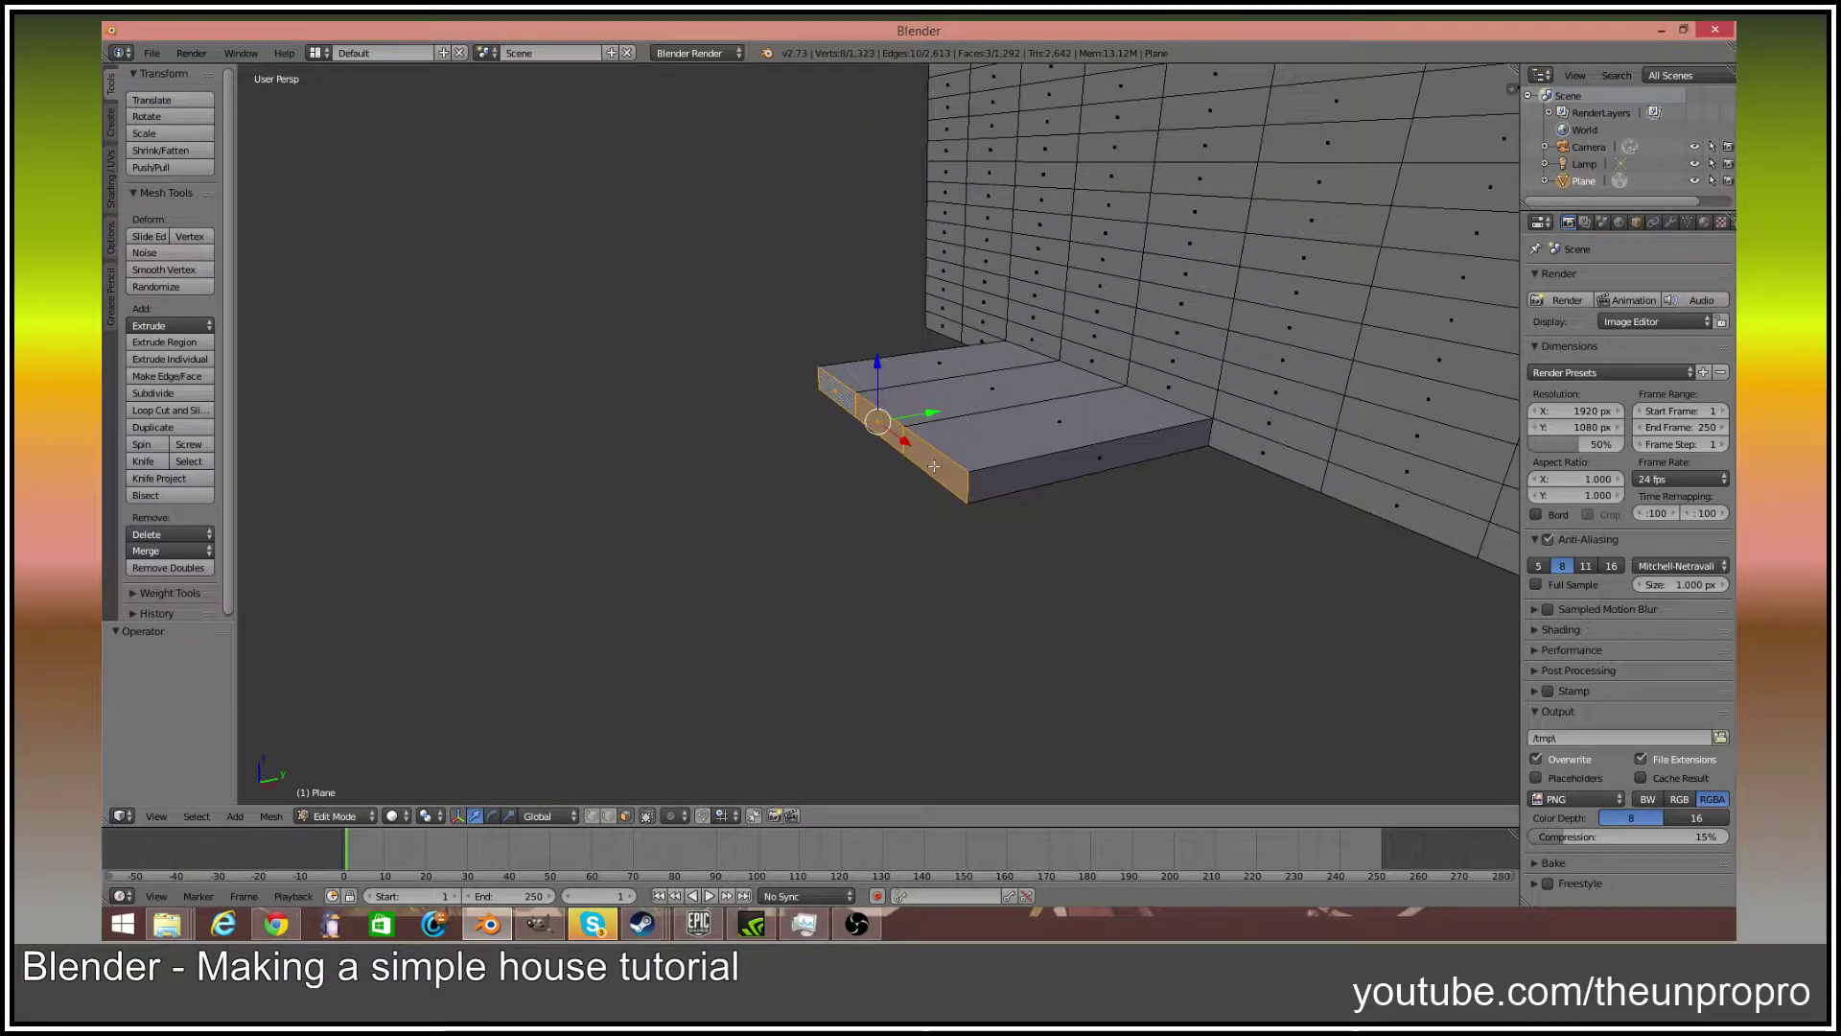
key(r)
key(x)
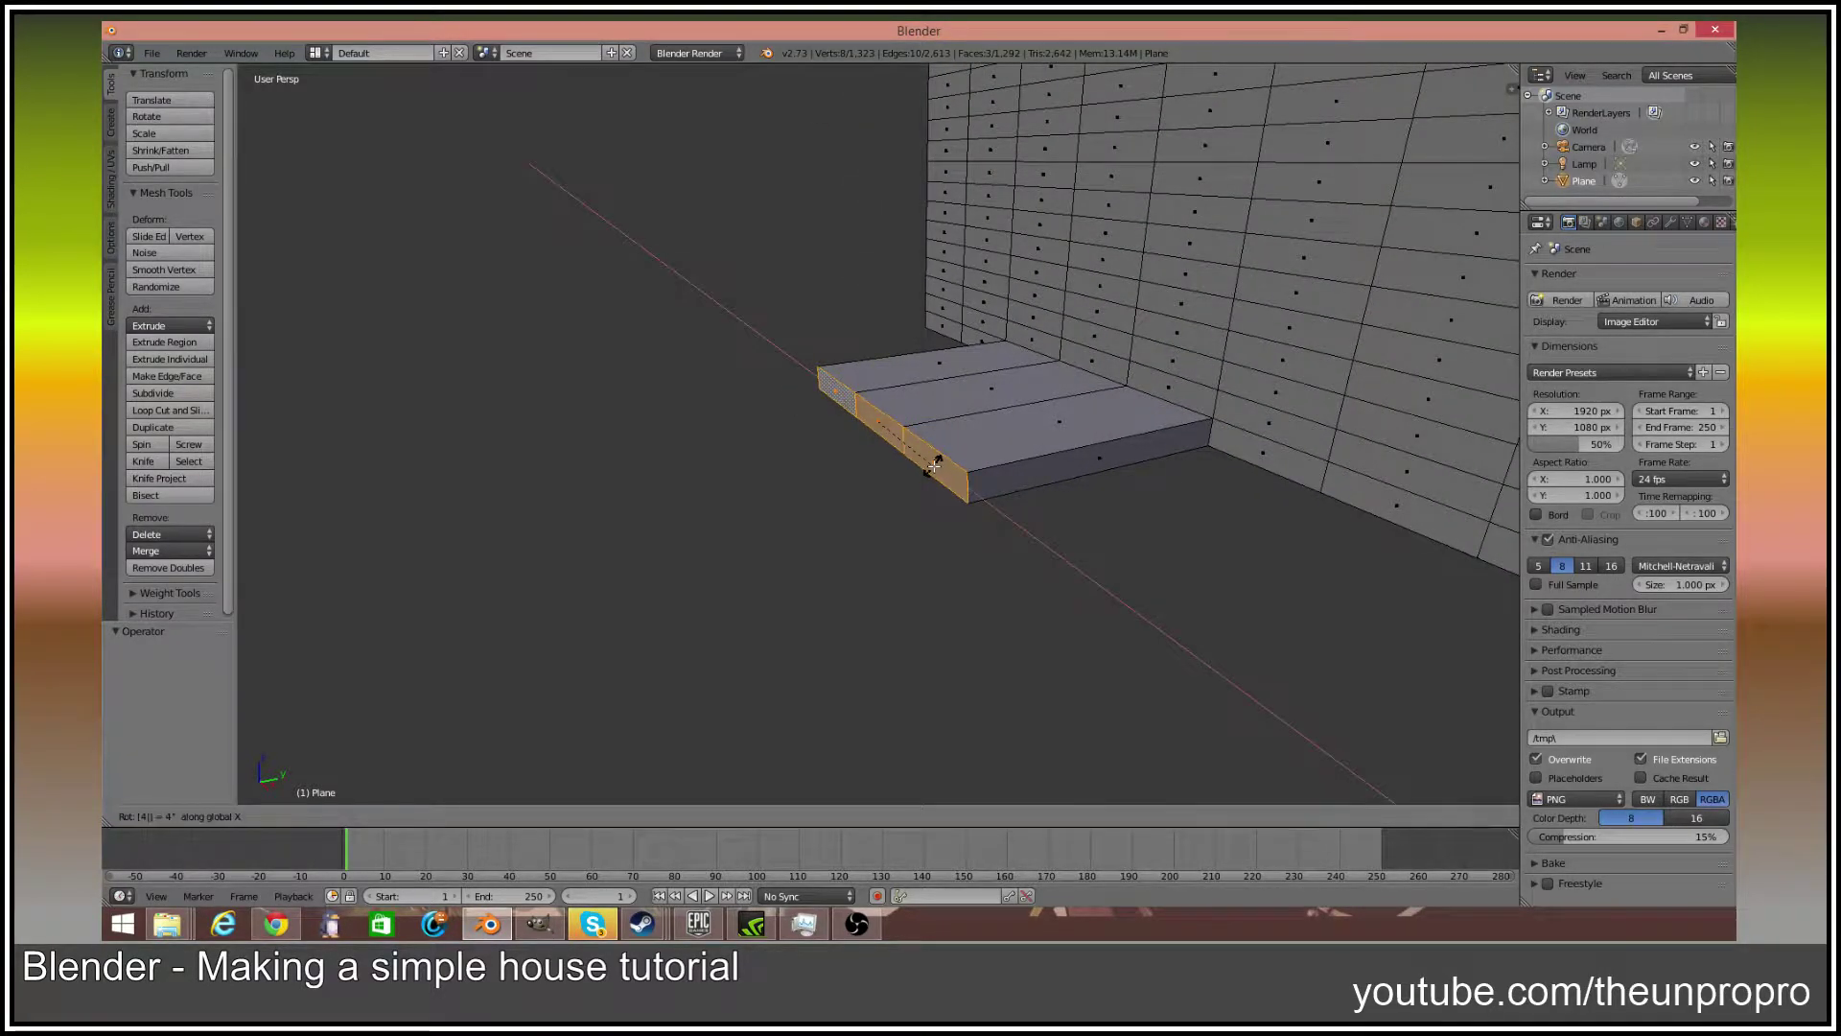
key(Return)
key(r)
key(x)
key(Escape)
key(Tab)
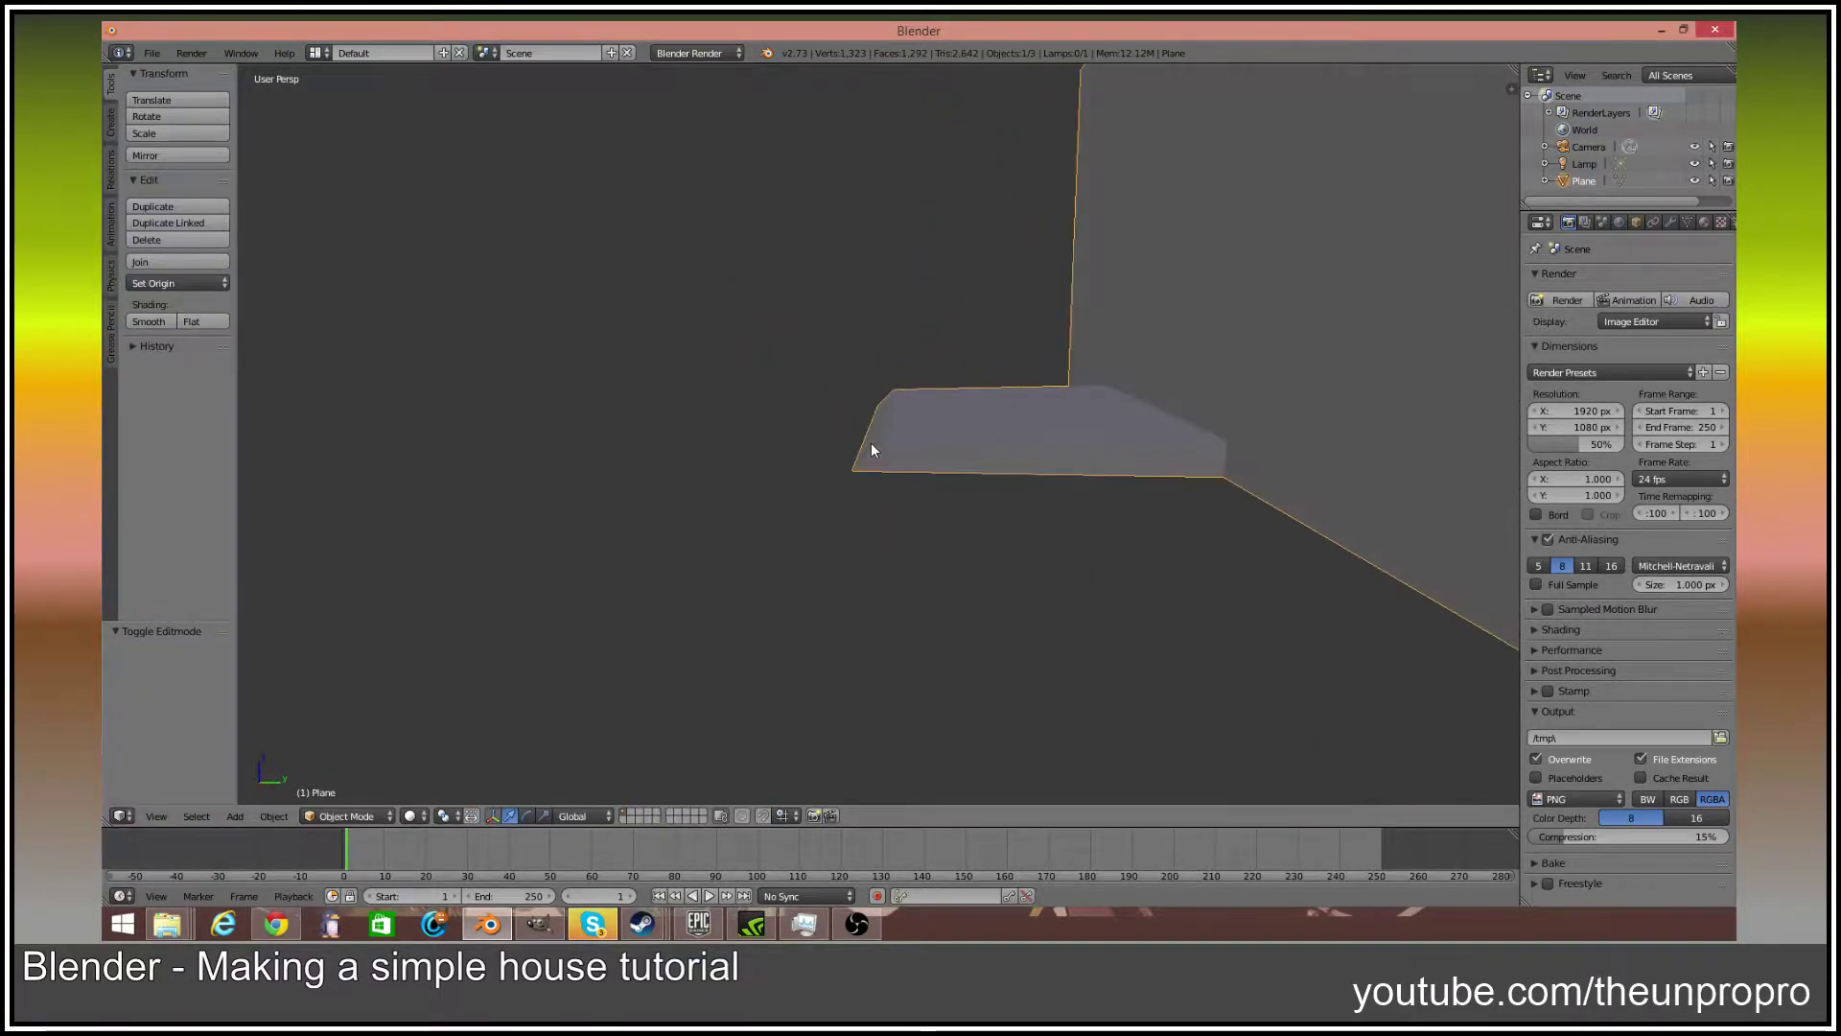
key(Tab)
Try rotating the slab's side face by -45 degrees about the Y axis, and undo the rotation
middle_drag(927, 451, 990, 500)
right_click(990, 477)
text(ry-45)
key(Return)
key(Tab)
middle_drag(989, 500, 906, 476)
key(Tab)
key(ctrl+z)
key(ctrl+z)
key(ctrl+z)
key(ctrl+z)
key(ctrl+z)
key(ctrl+z)
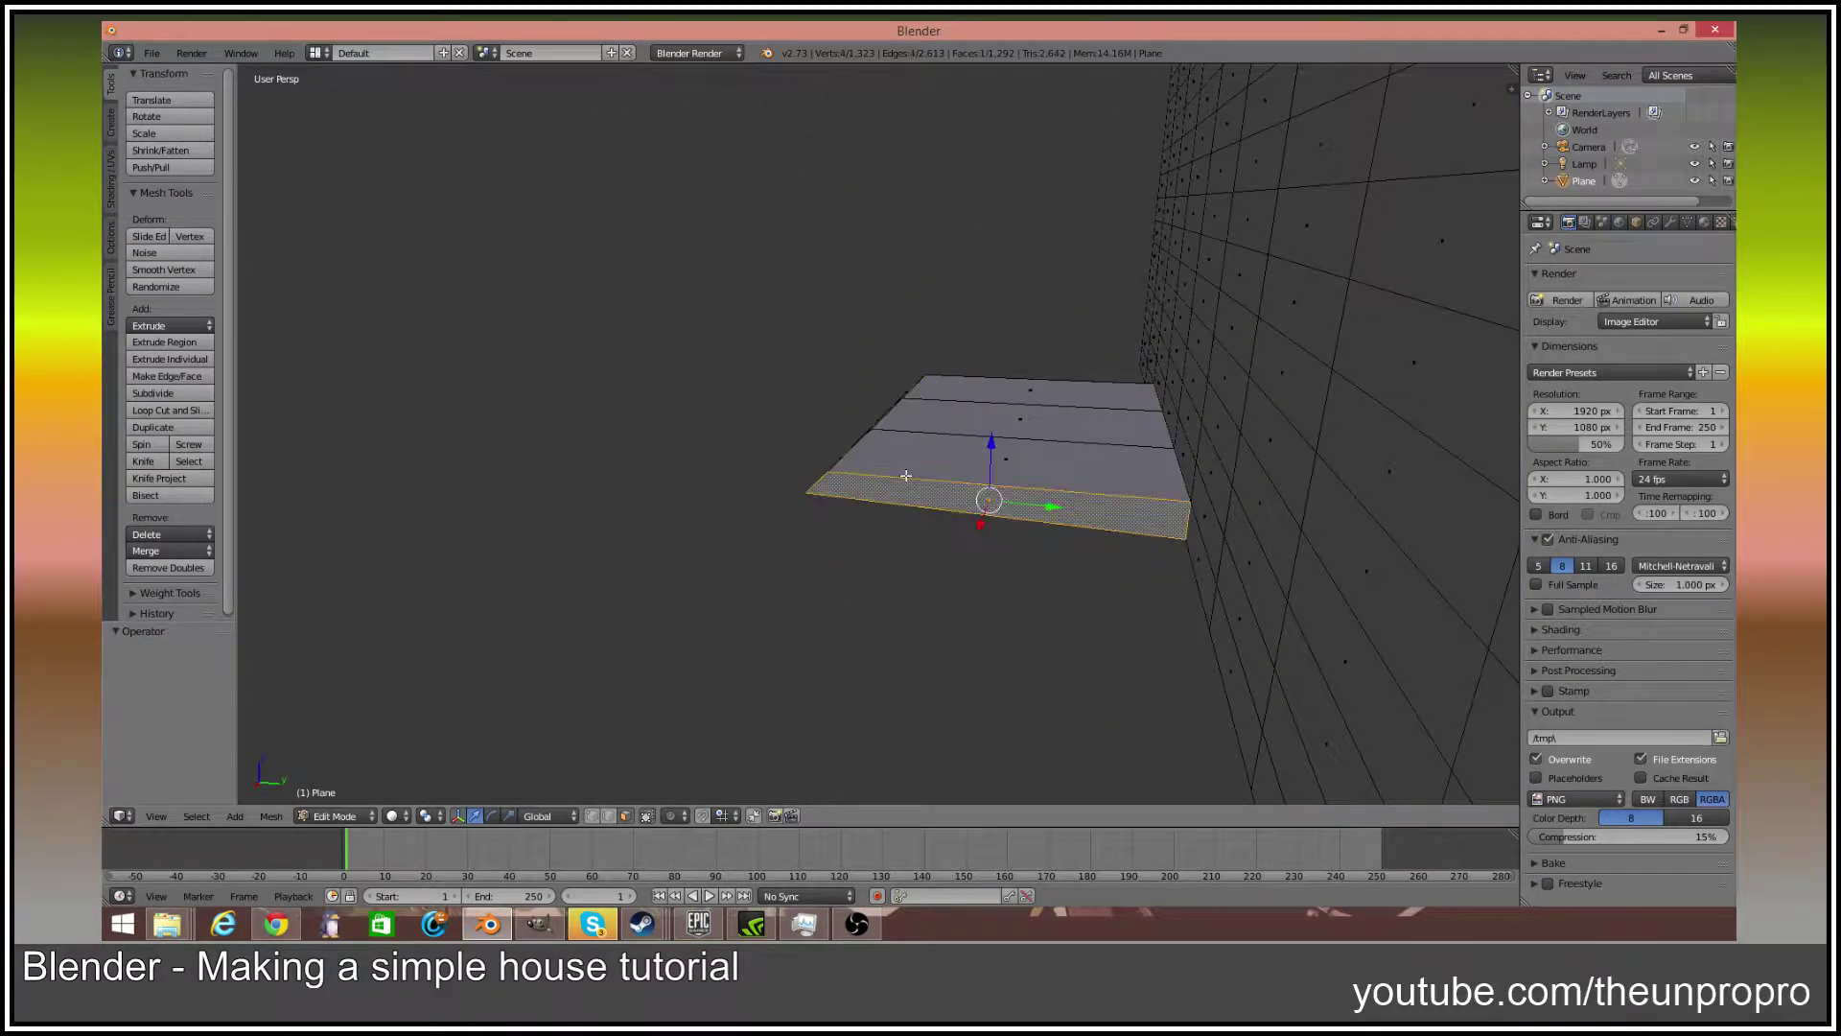
Select the front-wall faces above the slab, three columns wide and nine rows high, and subdivide them once
middle_drag(910, 474, 1067, 470)
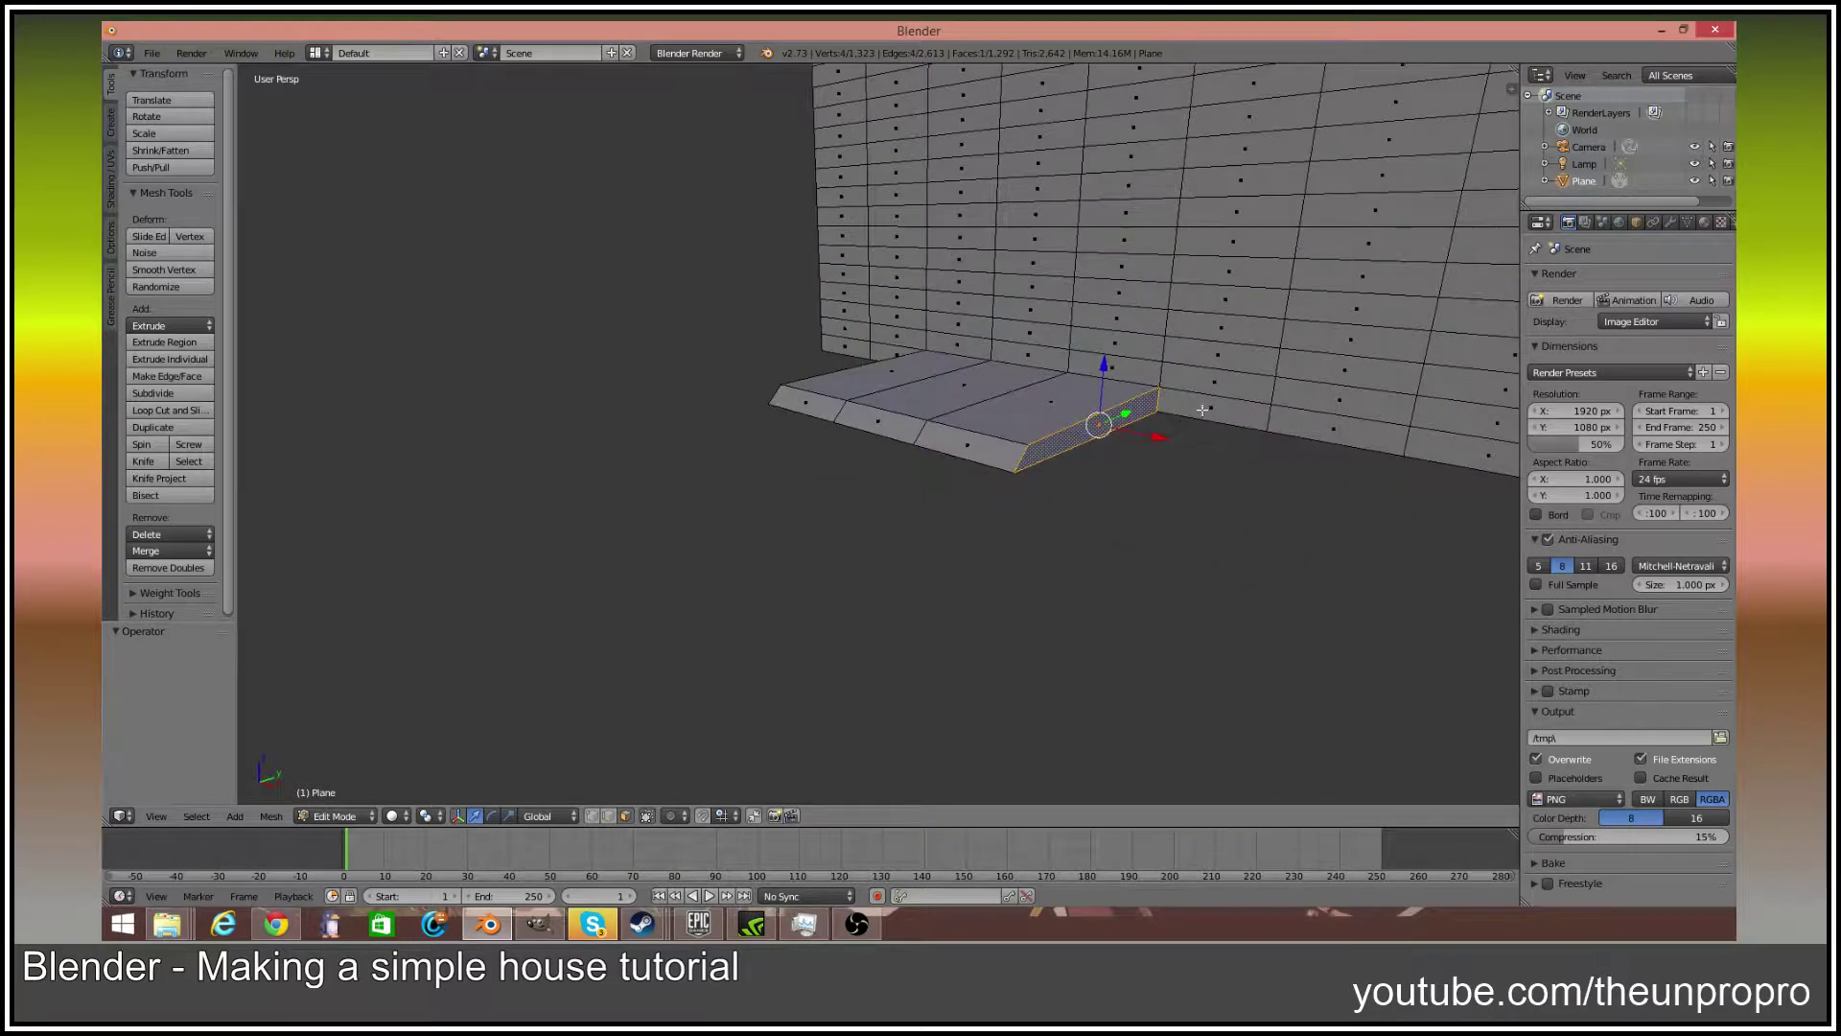
middle_drag(1048, 361, 880, 511)
mouse_move(830, 499)
mouse_down()
mouse_move(993, 494)
mouse_move(992, 446)
mouse_move(806, 379)
mouse_move(924, 360)
mouse_move(816, 342)
mouse_move(911, 318)
mouse_move(979, 352)
mouse_up()
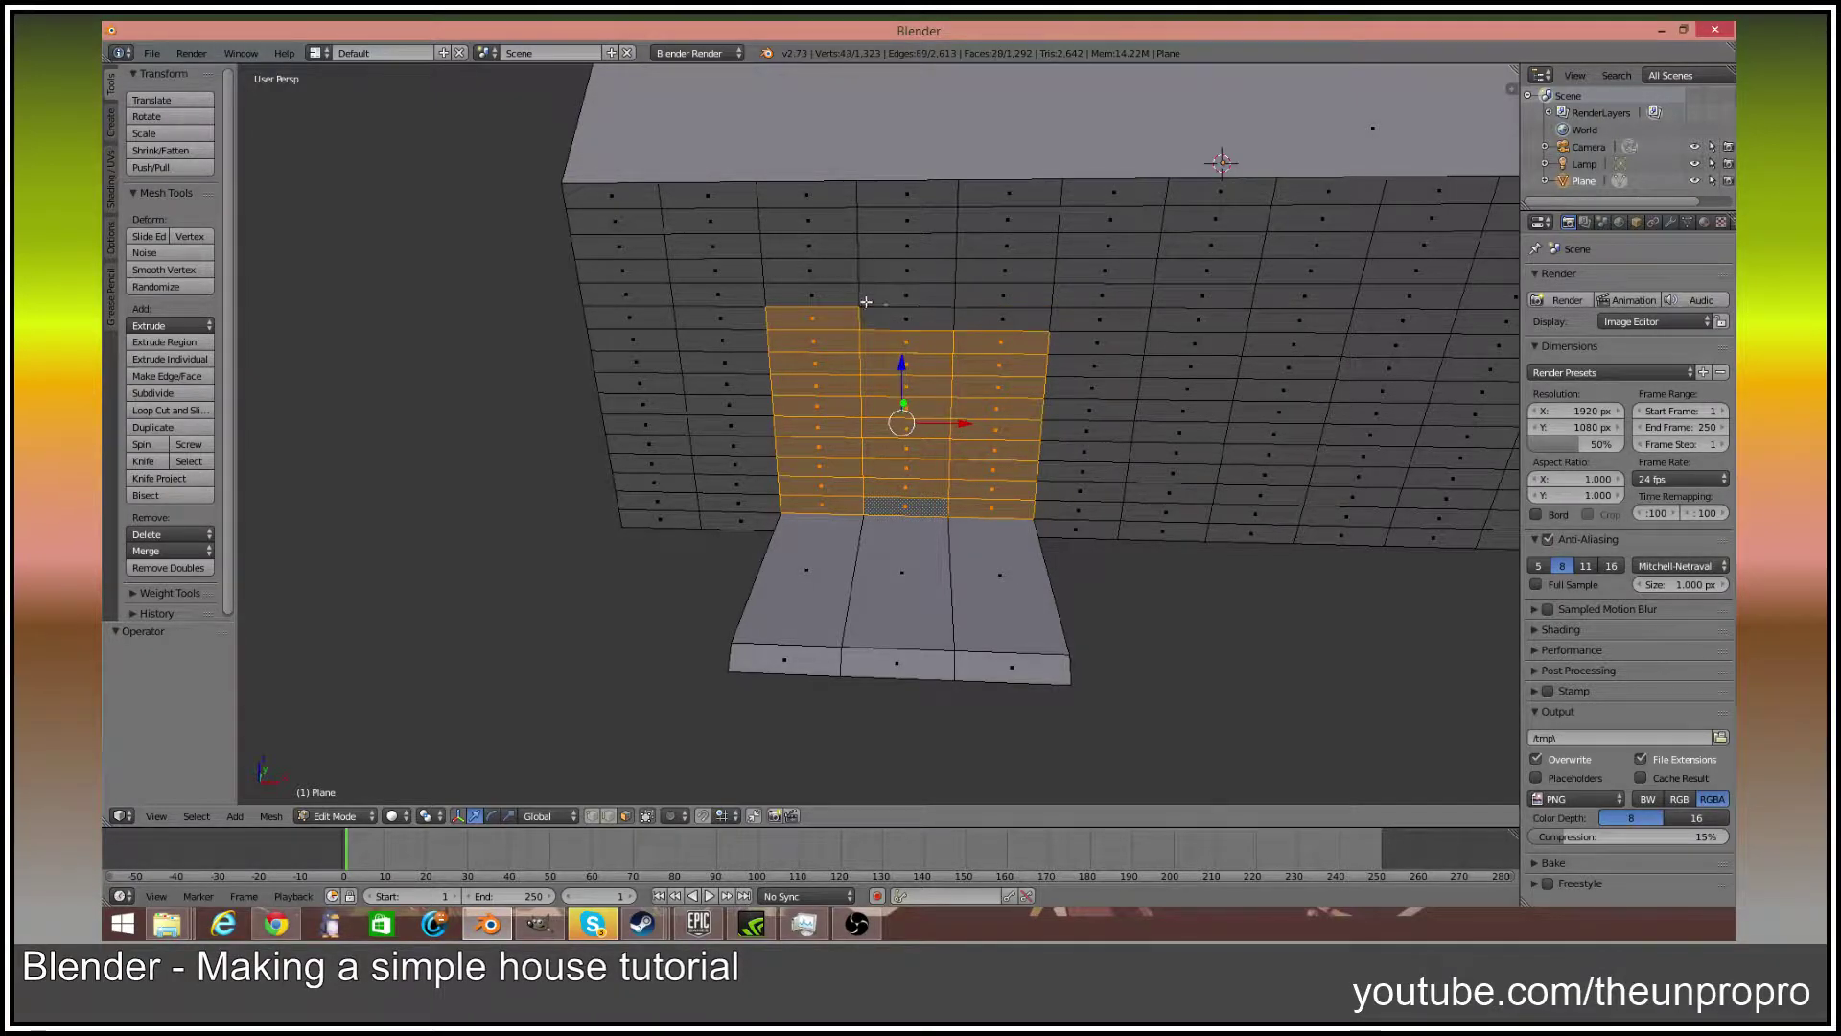
middle_drag(796, 317, 1079, 402)
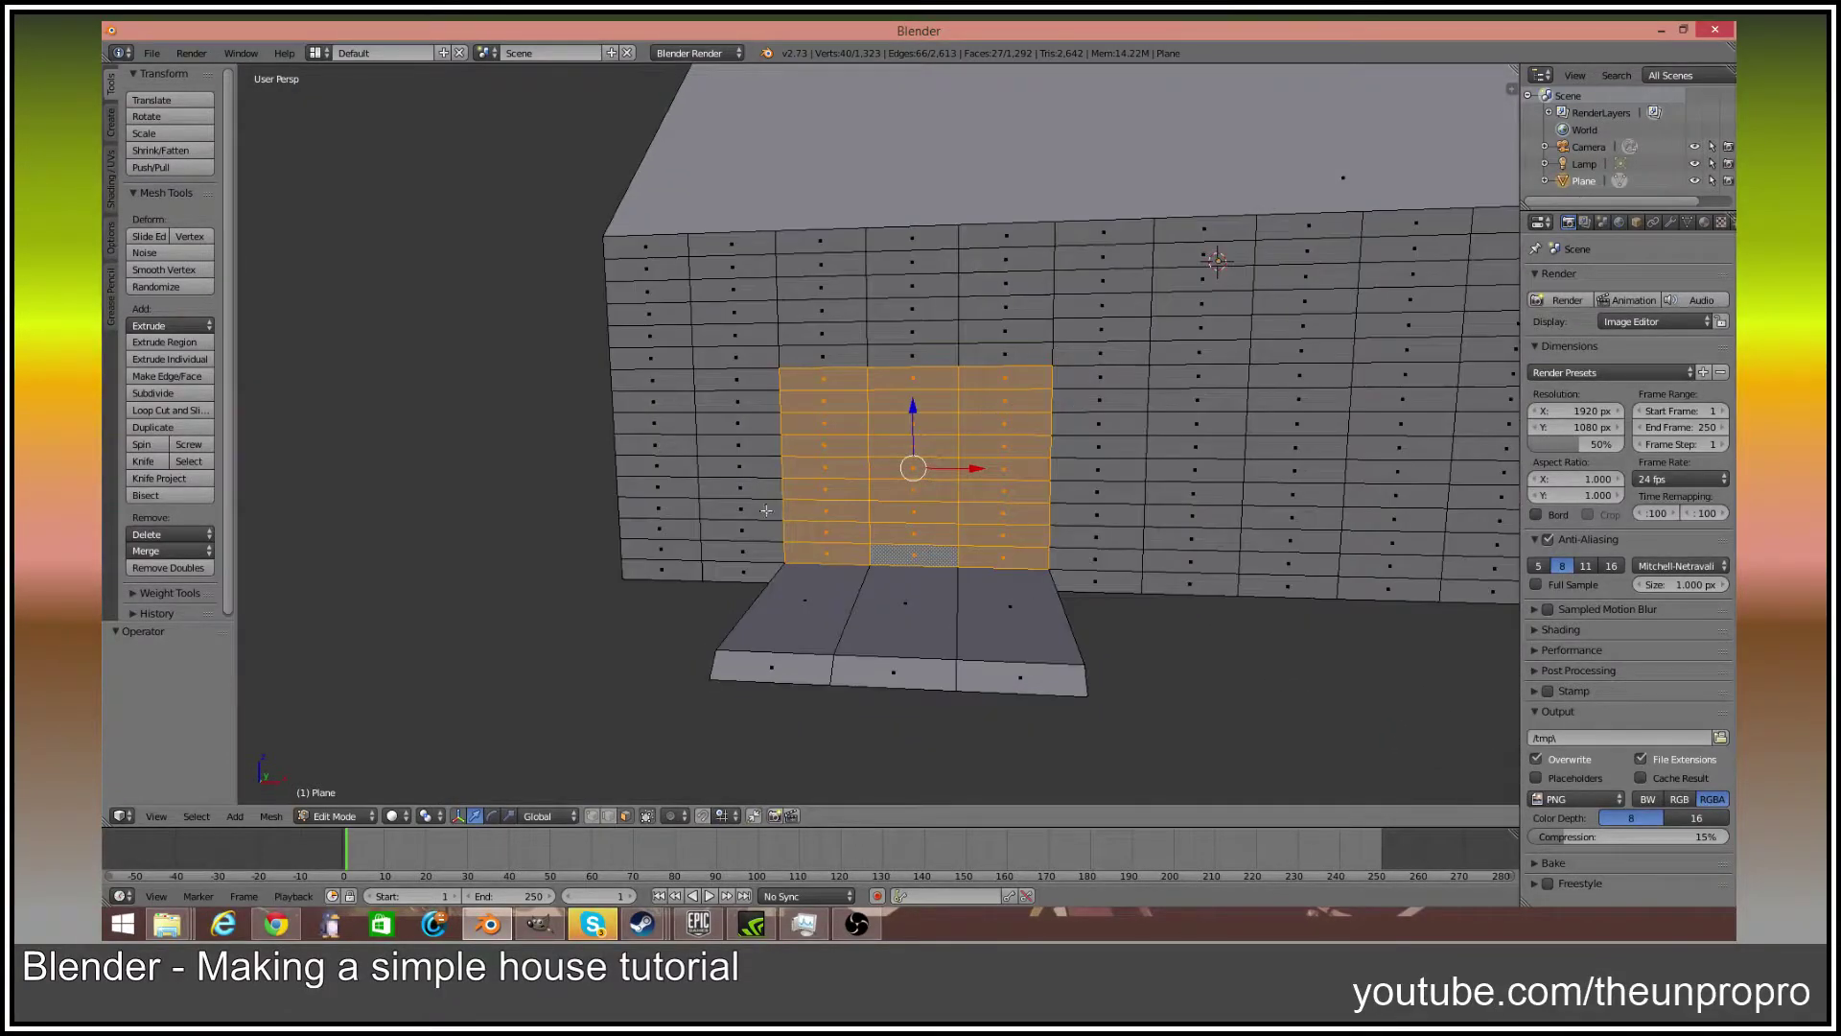
click(175, 393)
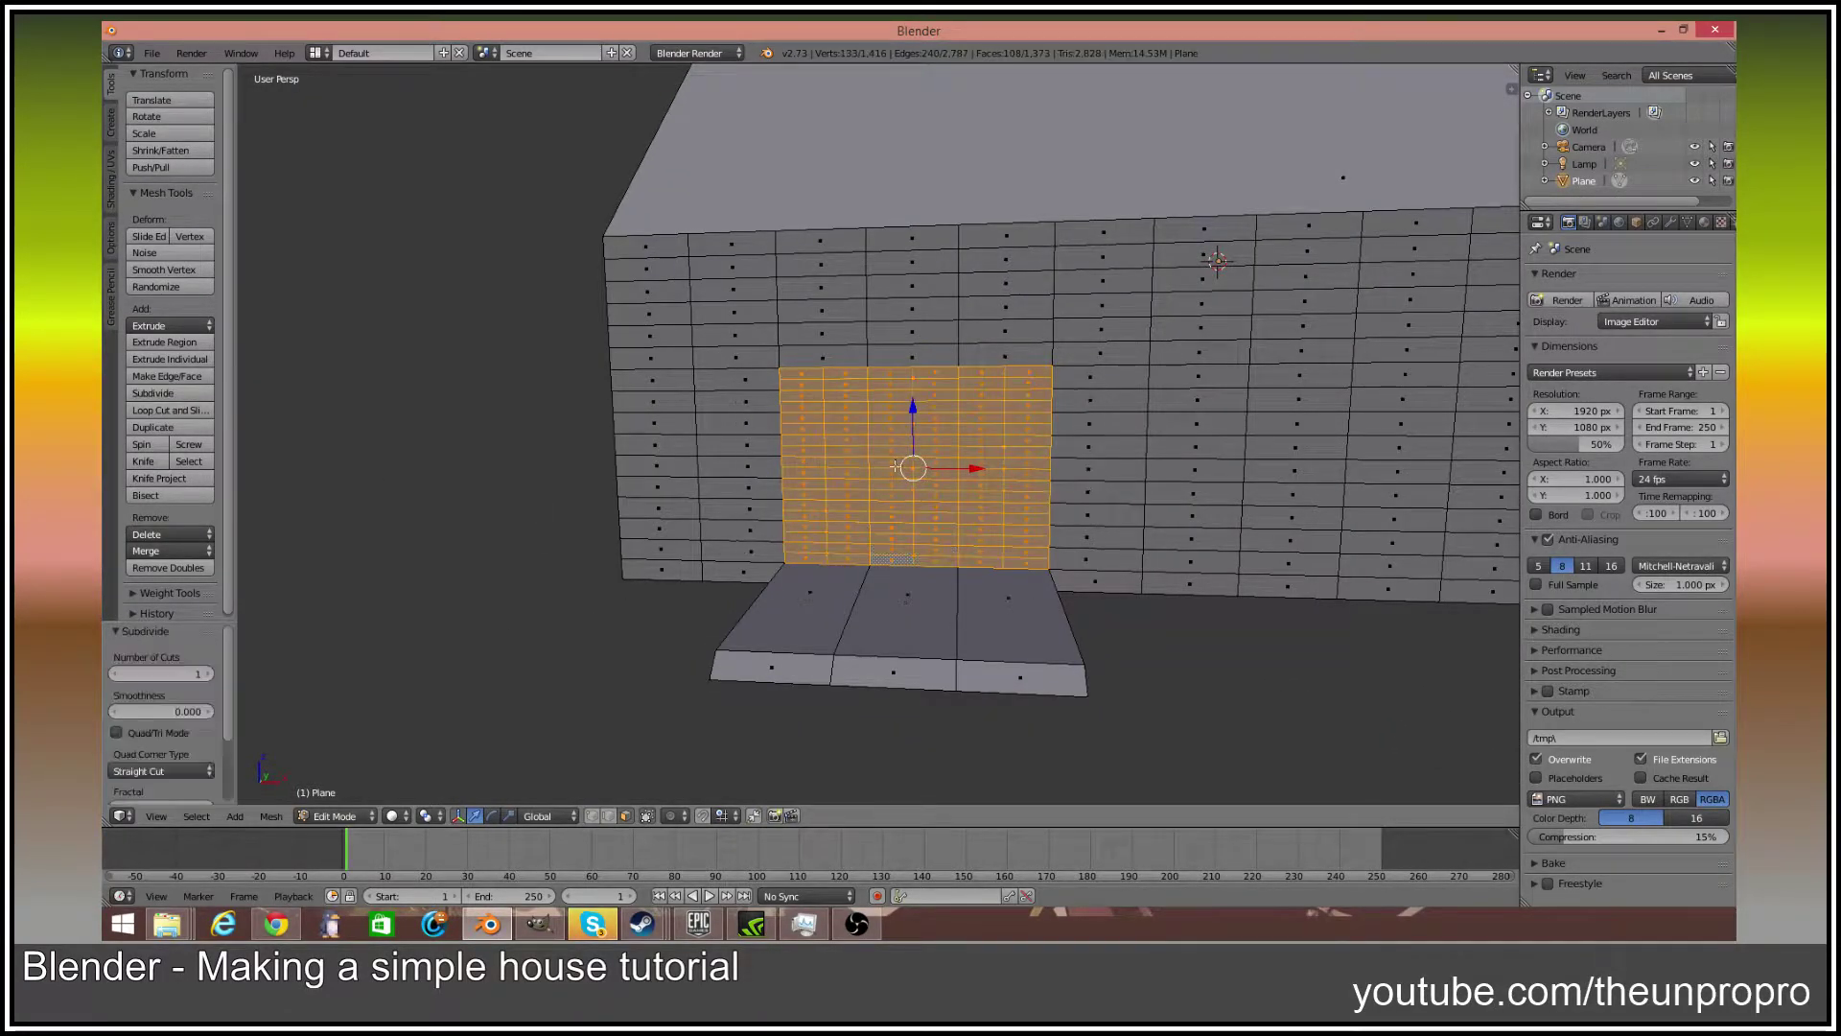
Extrude the middle four columns of the subdivided area, at full height, 0.1 into the wall to recess the doorway
right_click(937, 460)
scroll(911, 559, up, 2)
right_click(899, 616)
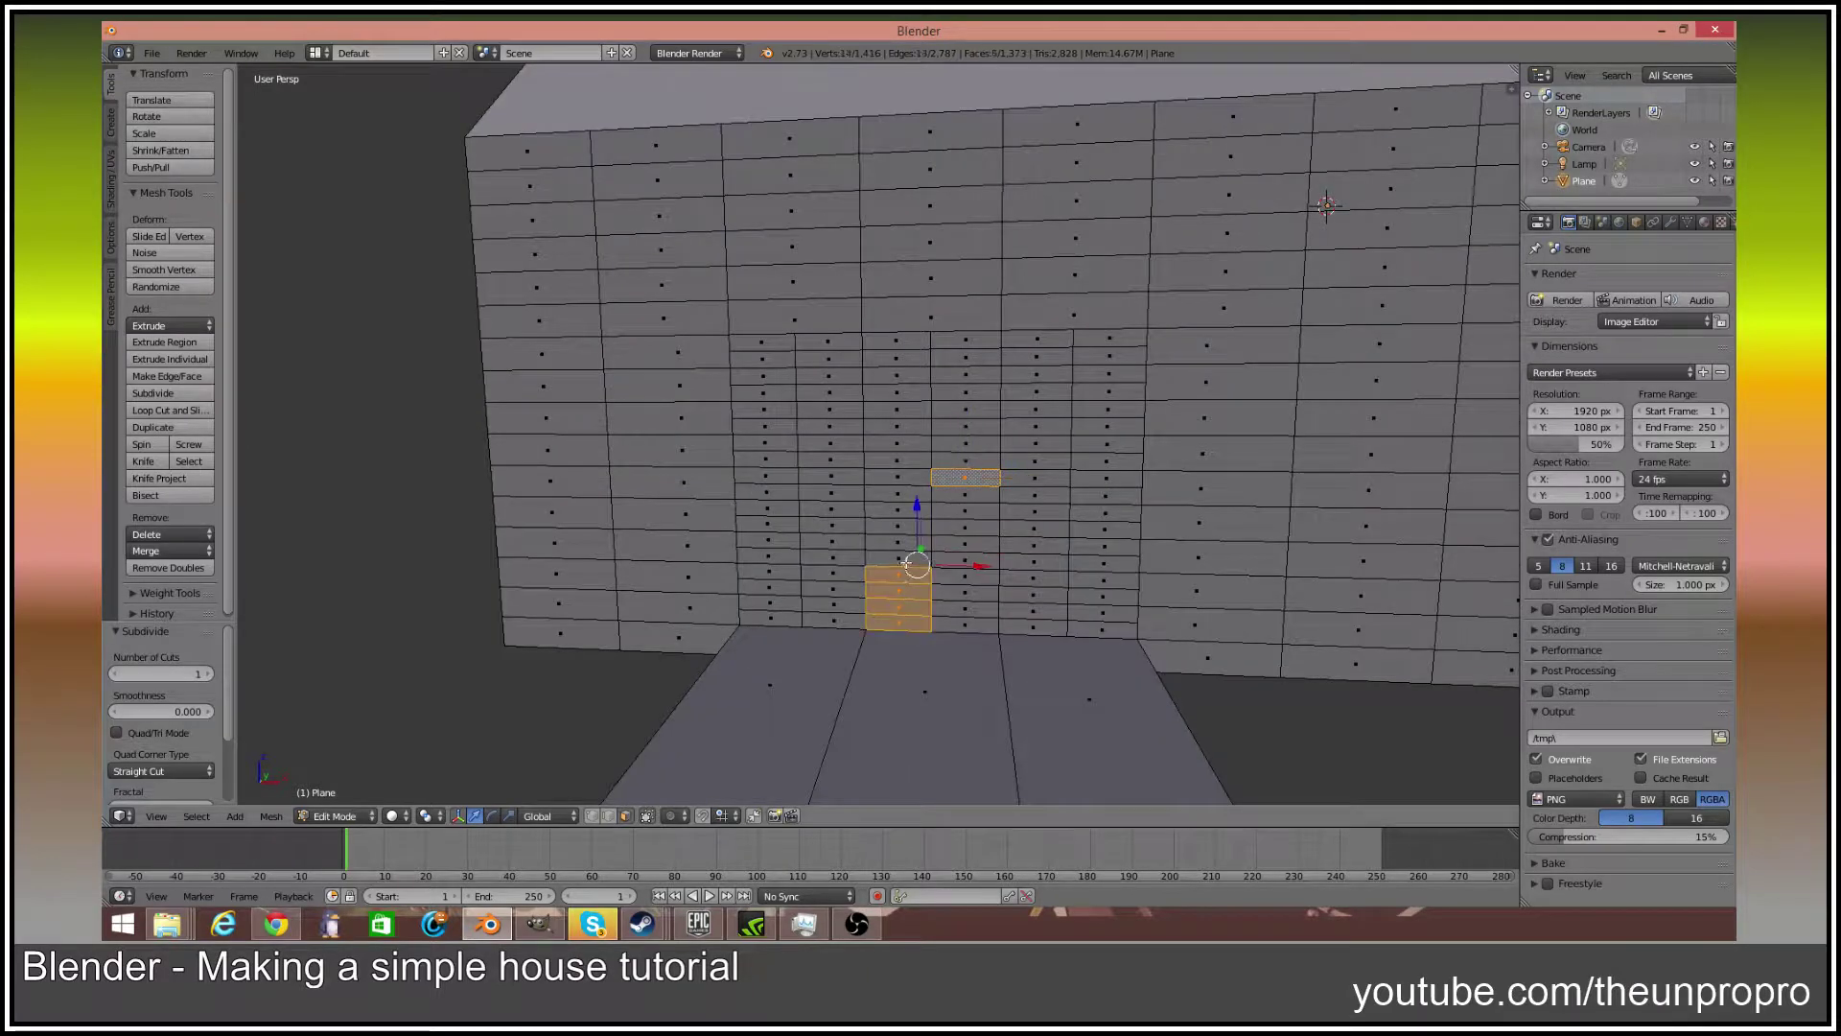
ctrl+right_click(906, 420)
key(c)
mouse_move(940, 423)
mouse_down()
mouse_move(964, 585)
mouse_move(834, 614)
mouse_move(832, 461)
mouse_move(939, 396)
mouse_move(1036, 436)
mouse_move(1019, 622)
mouse_up()
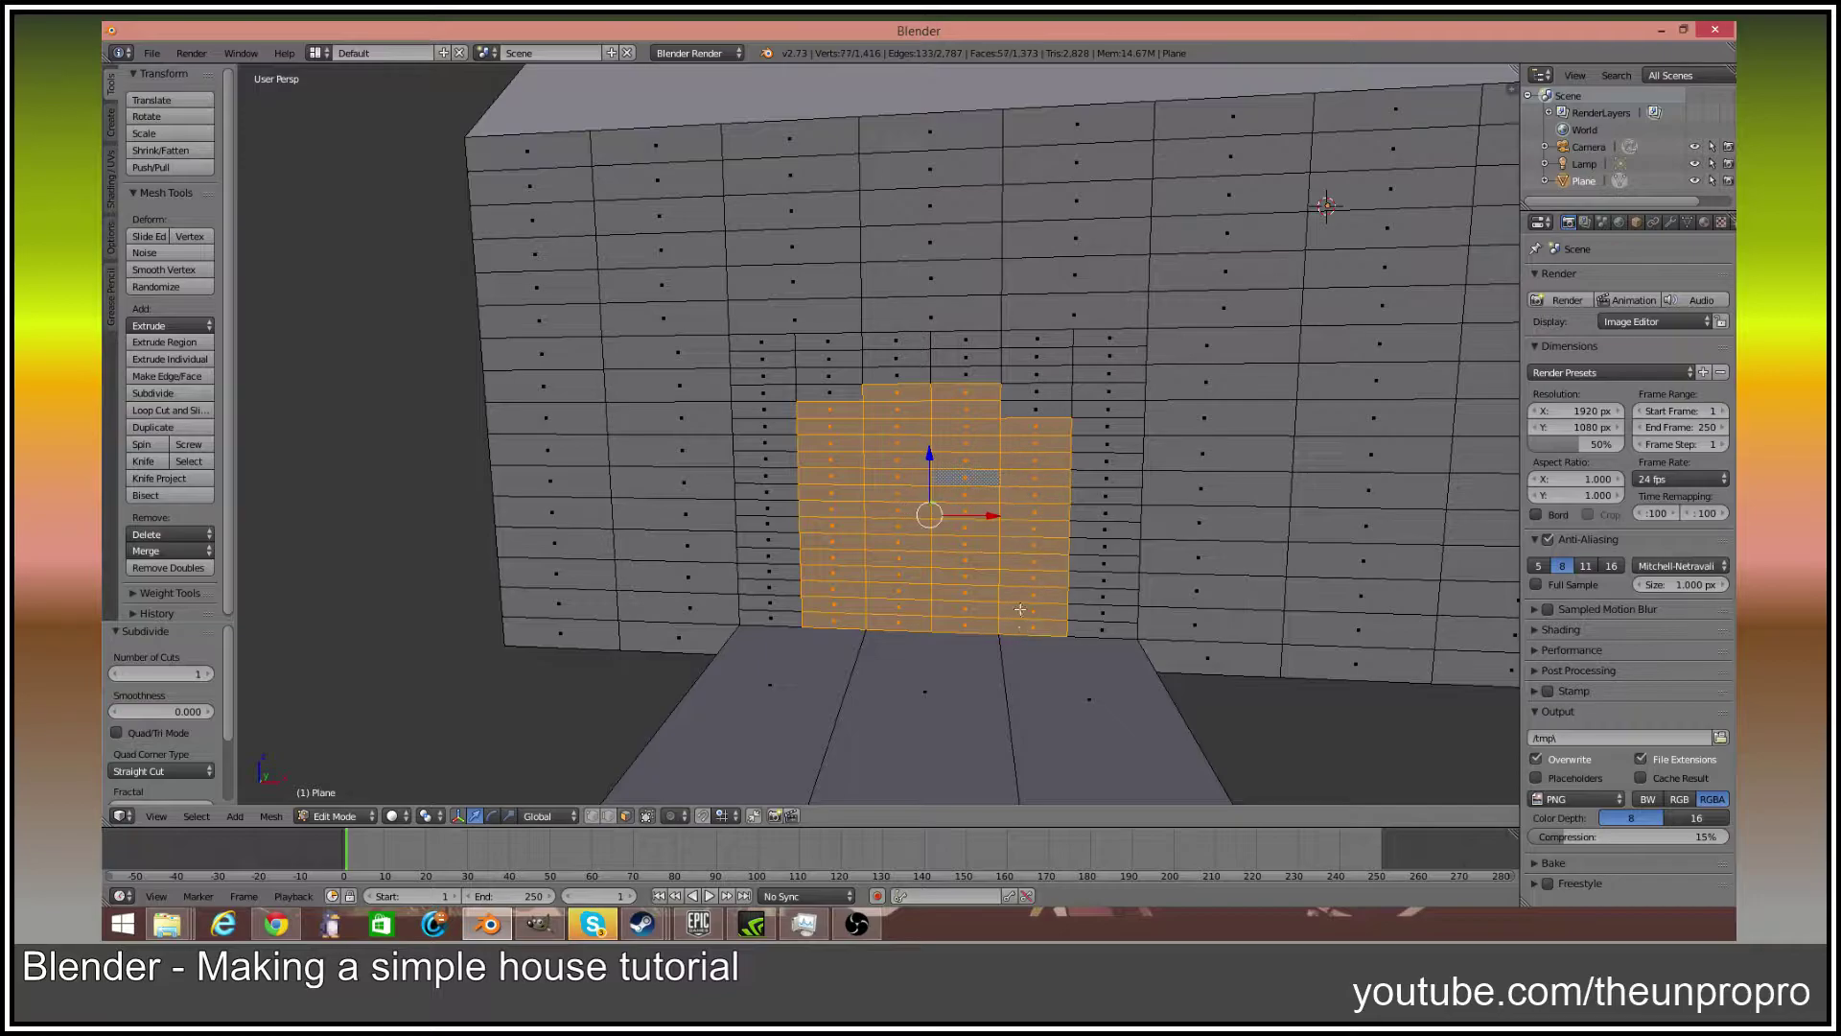
mouse_move(1032, 397)
mouse_down()
mouse_move(1035, 369)
mouse_move(963, 341)
mouse_move(830, 350)
mouse_move(894, 362)
mouse_up()
middle_drag(967, 365, 1105, 412)
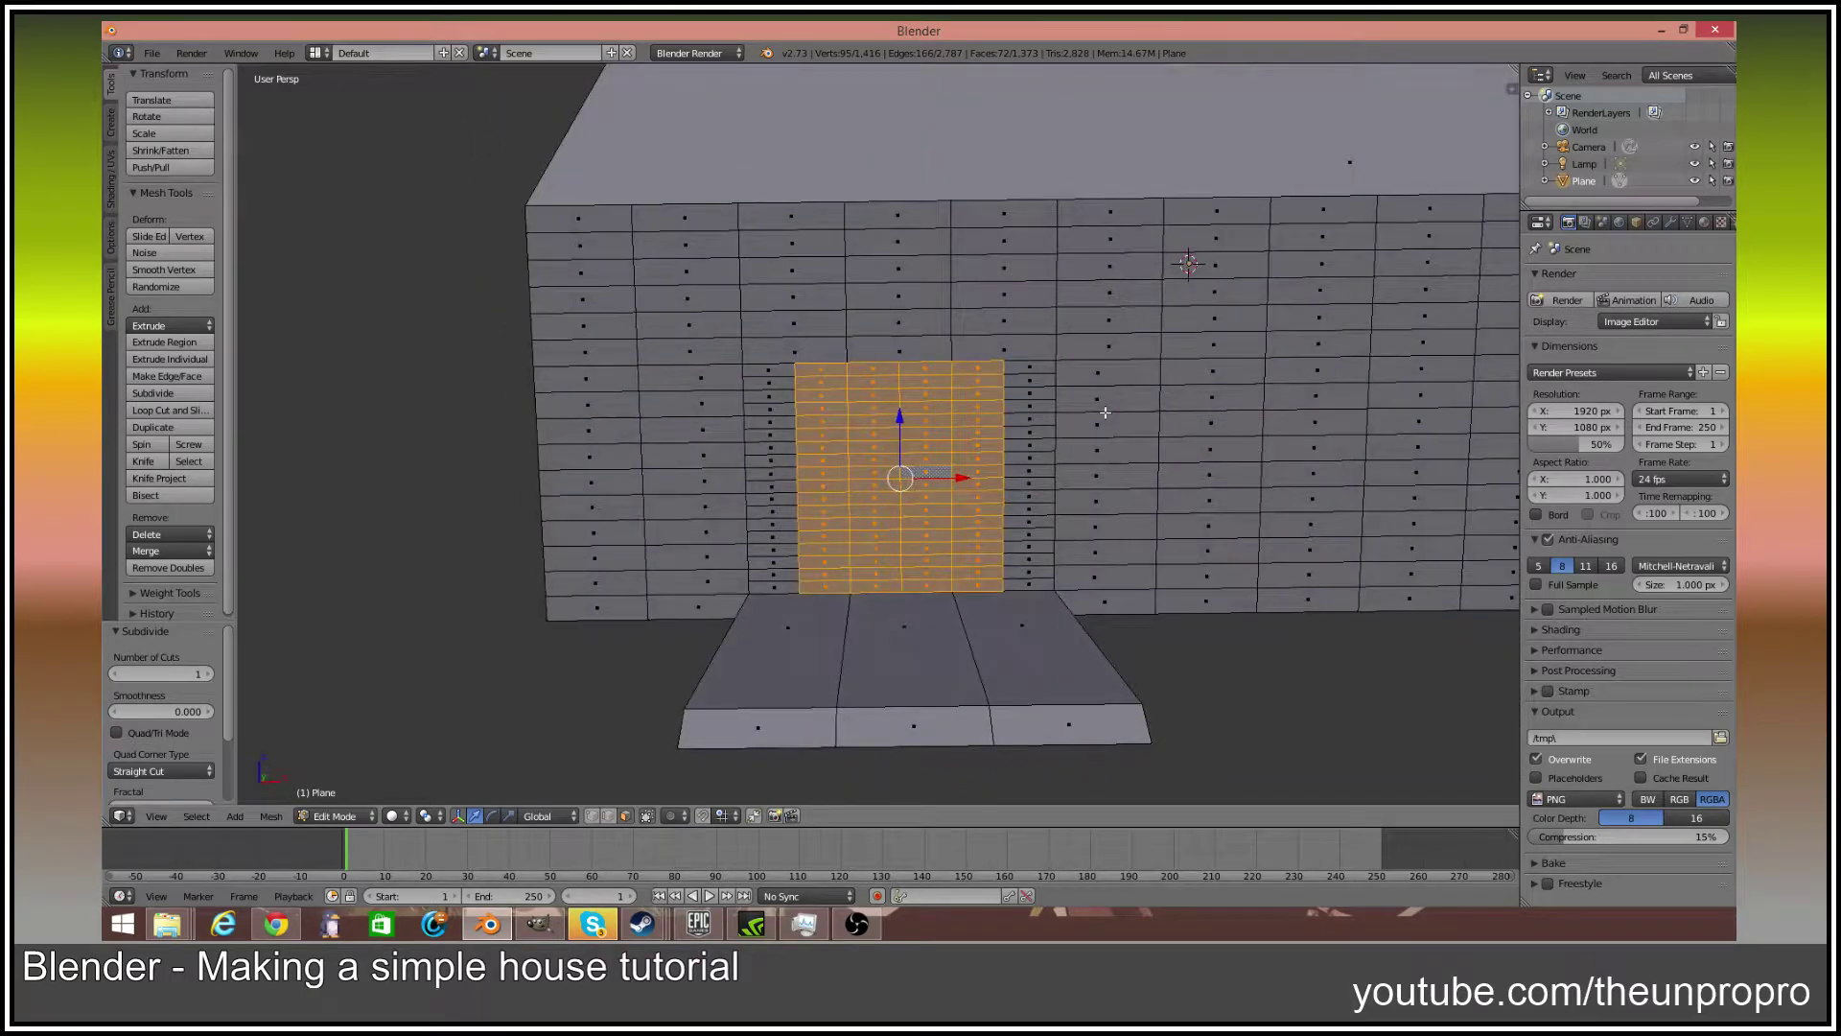
key(e)
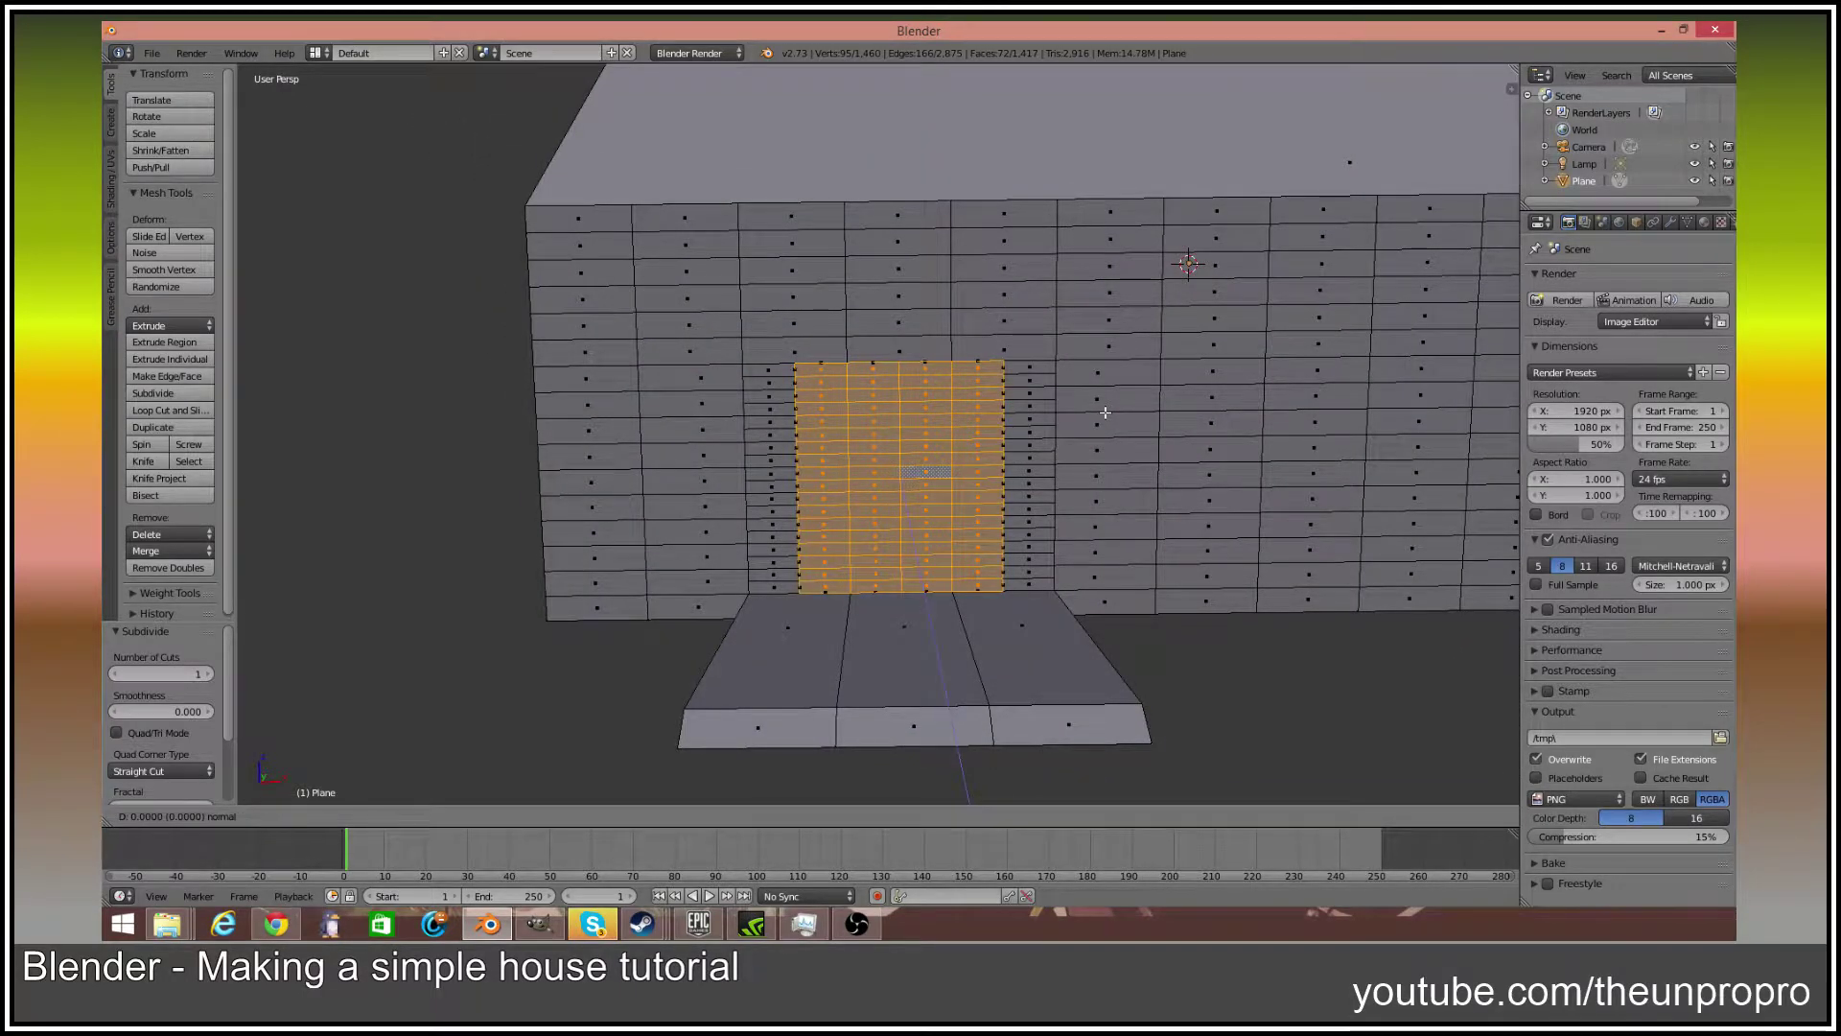
click(1105, 413)
middle_drag(1105, 412, 871, 428)
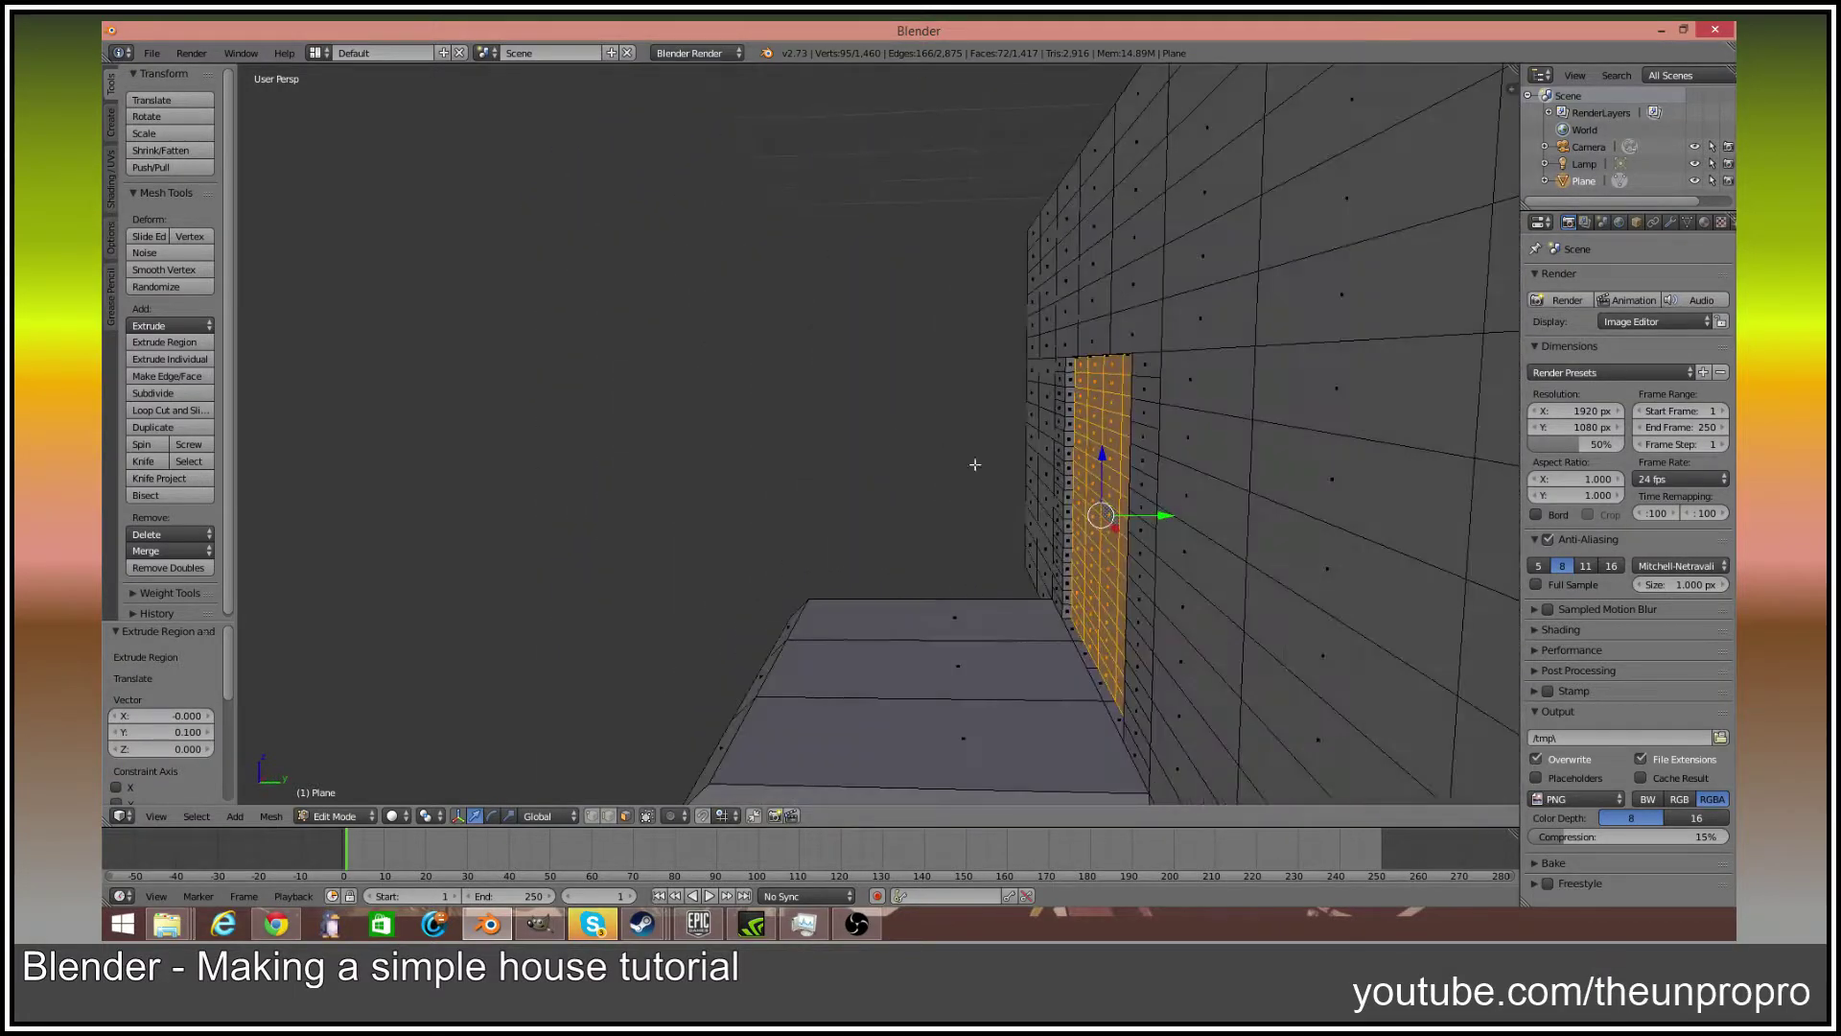
Select a block of front-wall faces three columns wide and five rows high near the wall end farther from the doorway
key(Tab)
middle_drag(1052, 509, 1141, 476)
key(Tab)
key(Tab)
key(Tab)
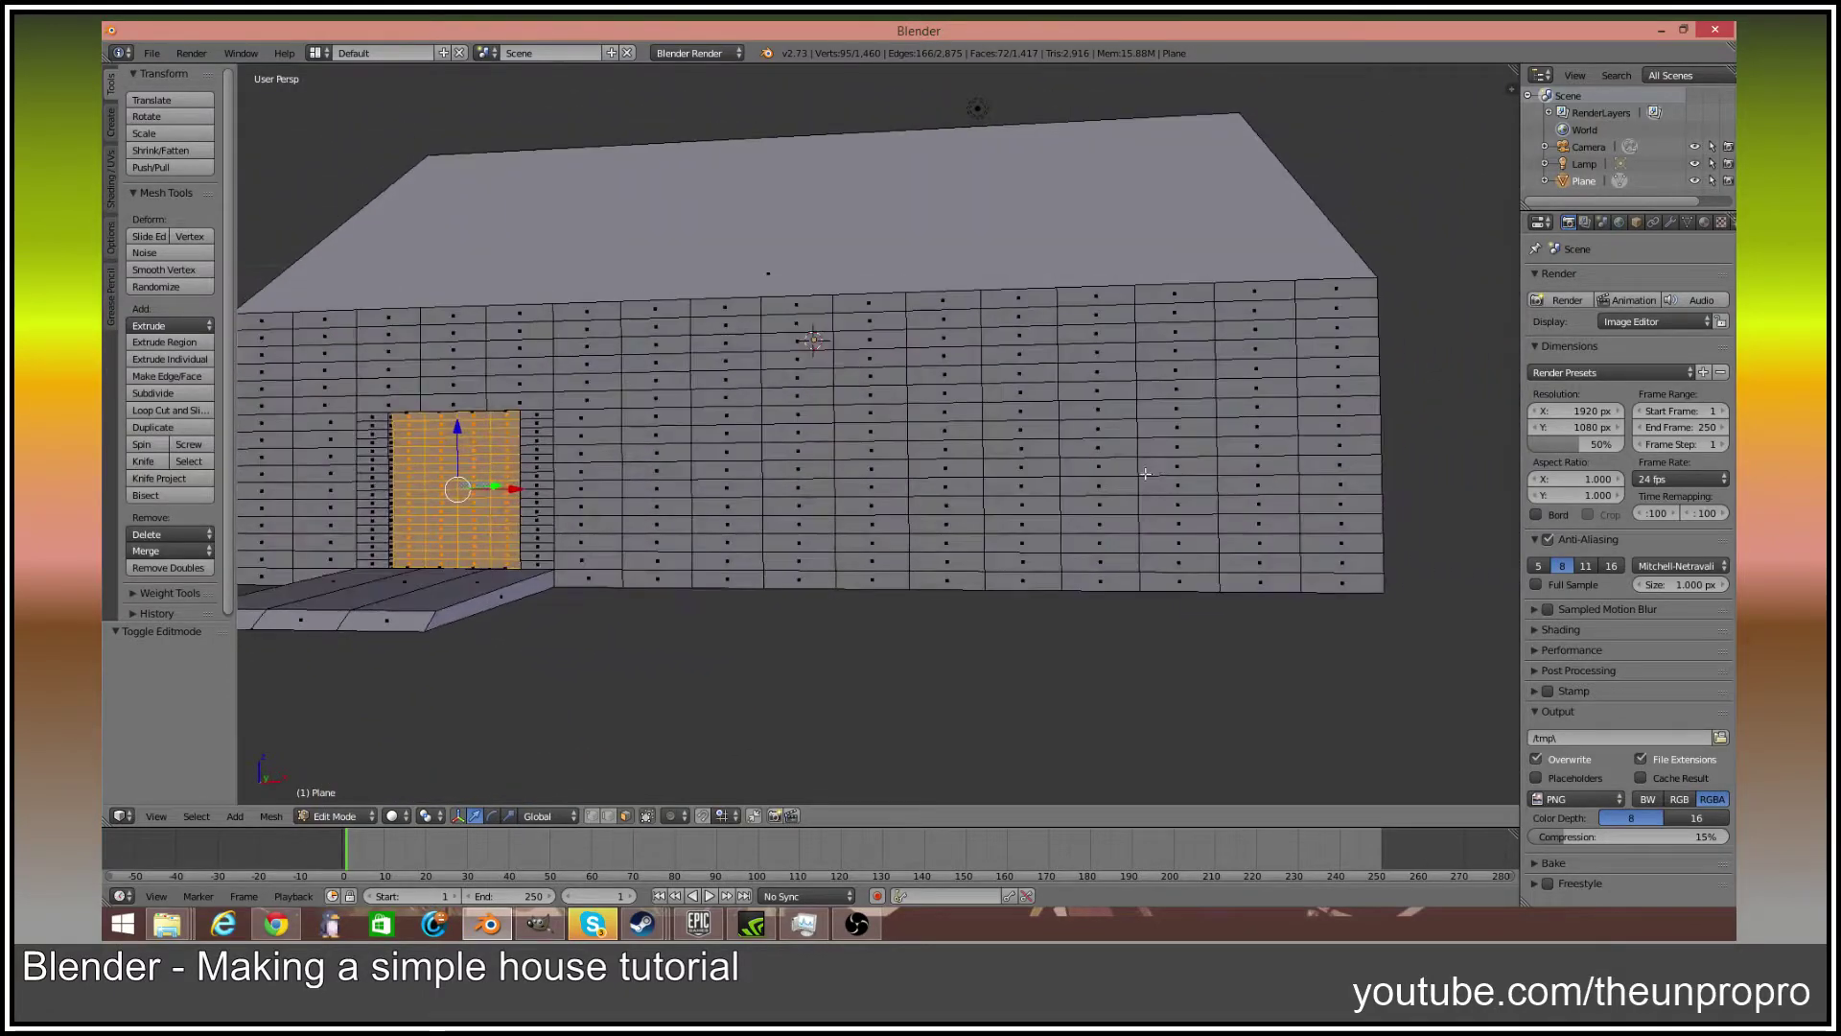
right_click(1134, 473)
shift+right_click(1151, 449)
shift+right_click(1100, 445)
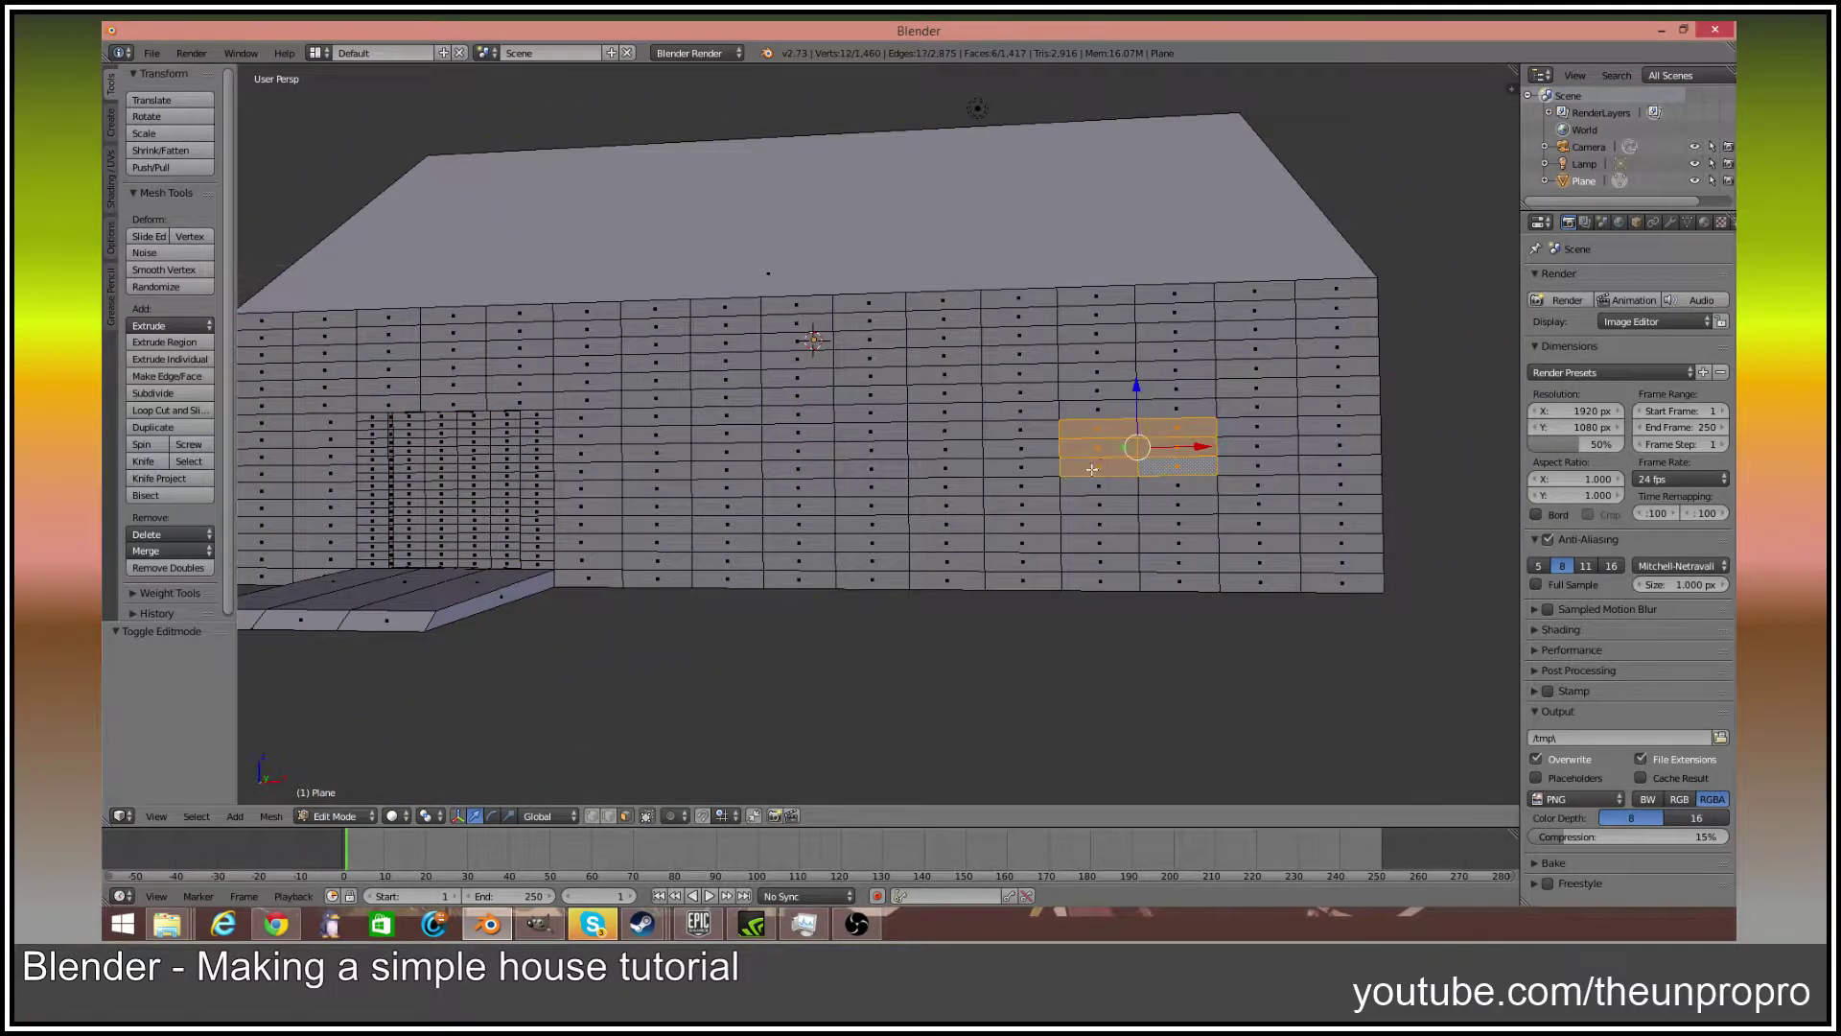
shift+right_click(1026, 467)
shift+right_click(1031, 448)
shift+right_click(1040, 437)
shift+right_click(1093, 505)
shift+right_click(1098, 486)
shift+right_click(1146, 489)
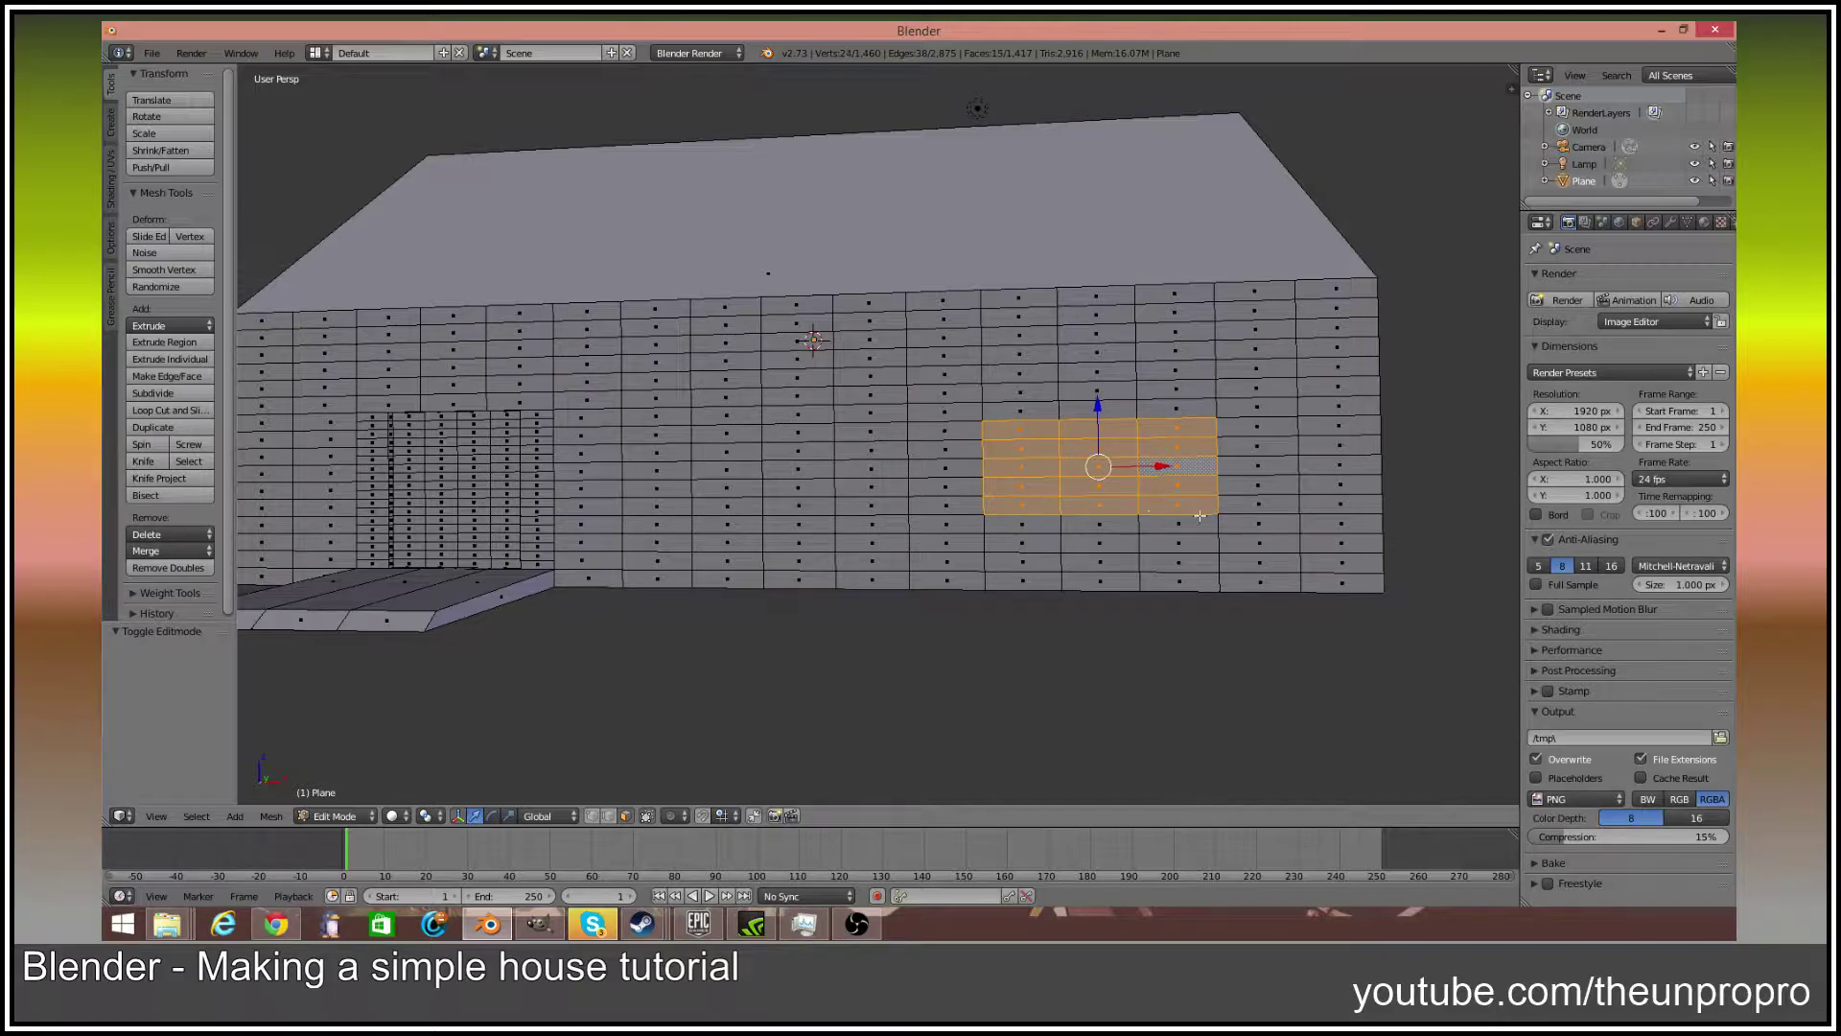
Extend the window area selection upward by one row of three faces
shift+right_click(1120, 518)
shift+right_click(1174, 529)
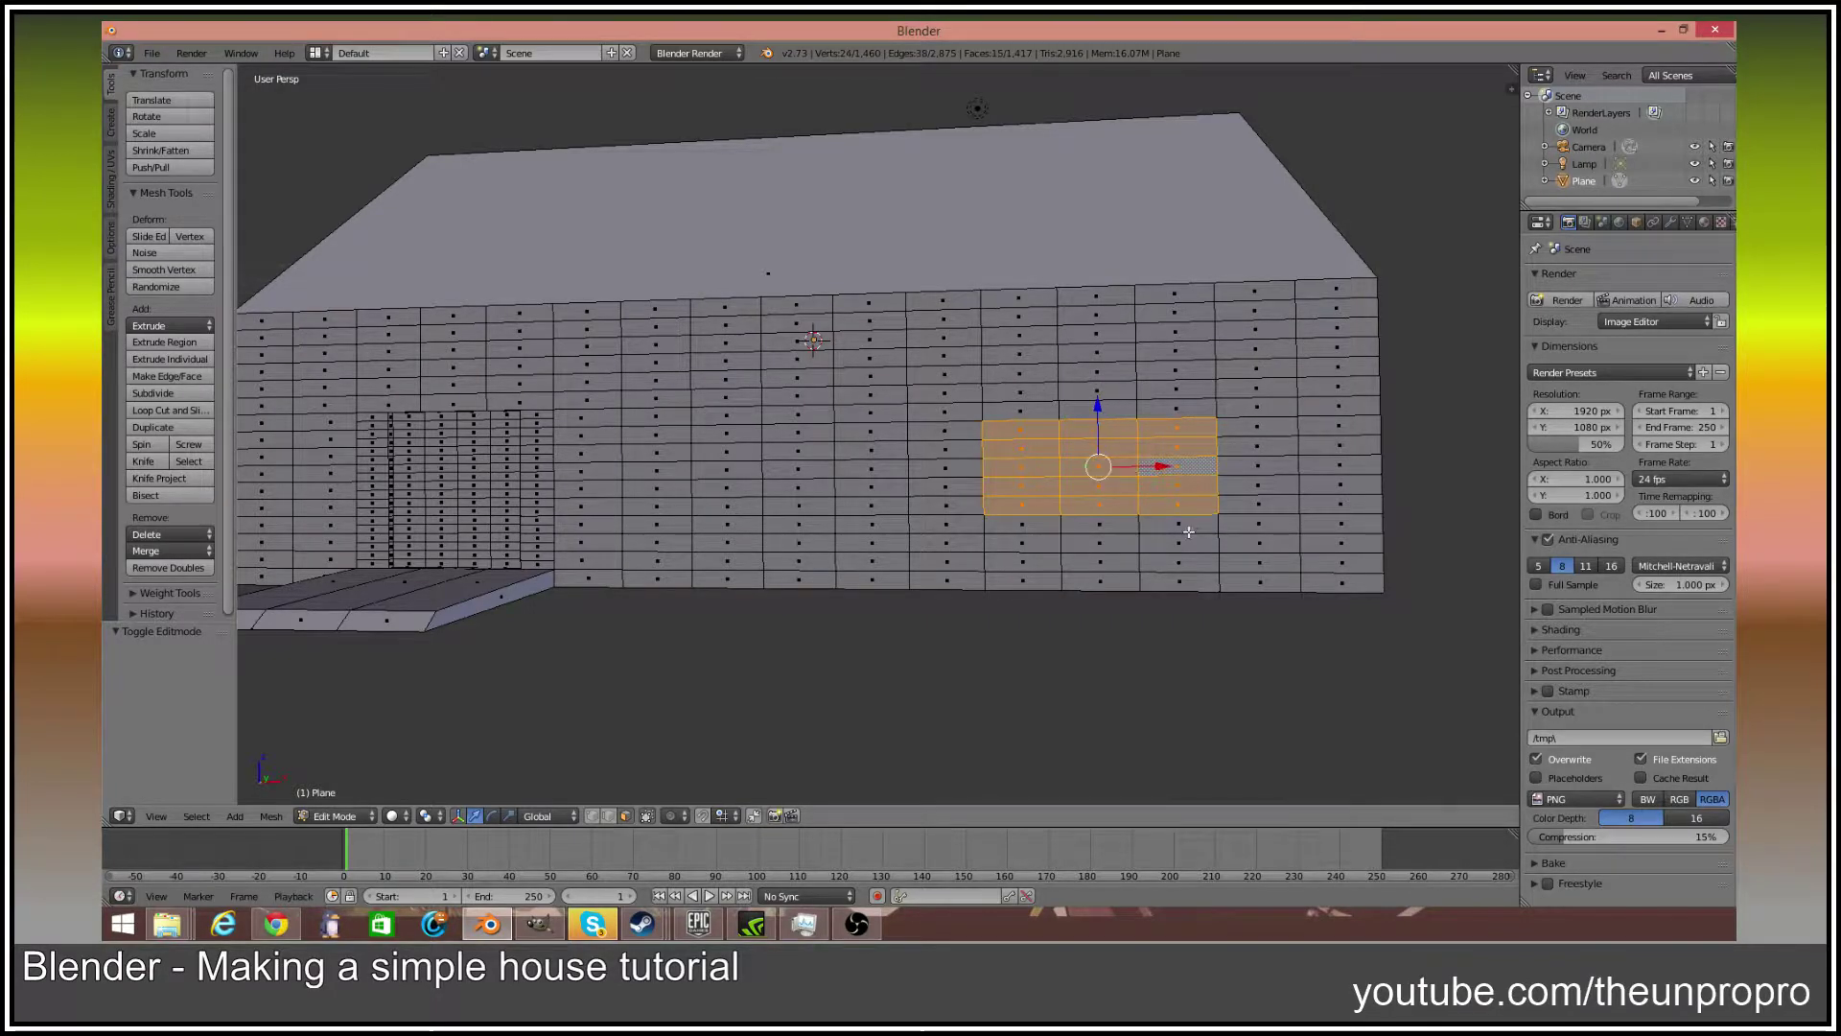
middle_drag(1188, 532, 1189, 526)
shift+right_click(1164, 408)
shift+right_click(1093, 407)
shift+right_click(1026, 405)
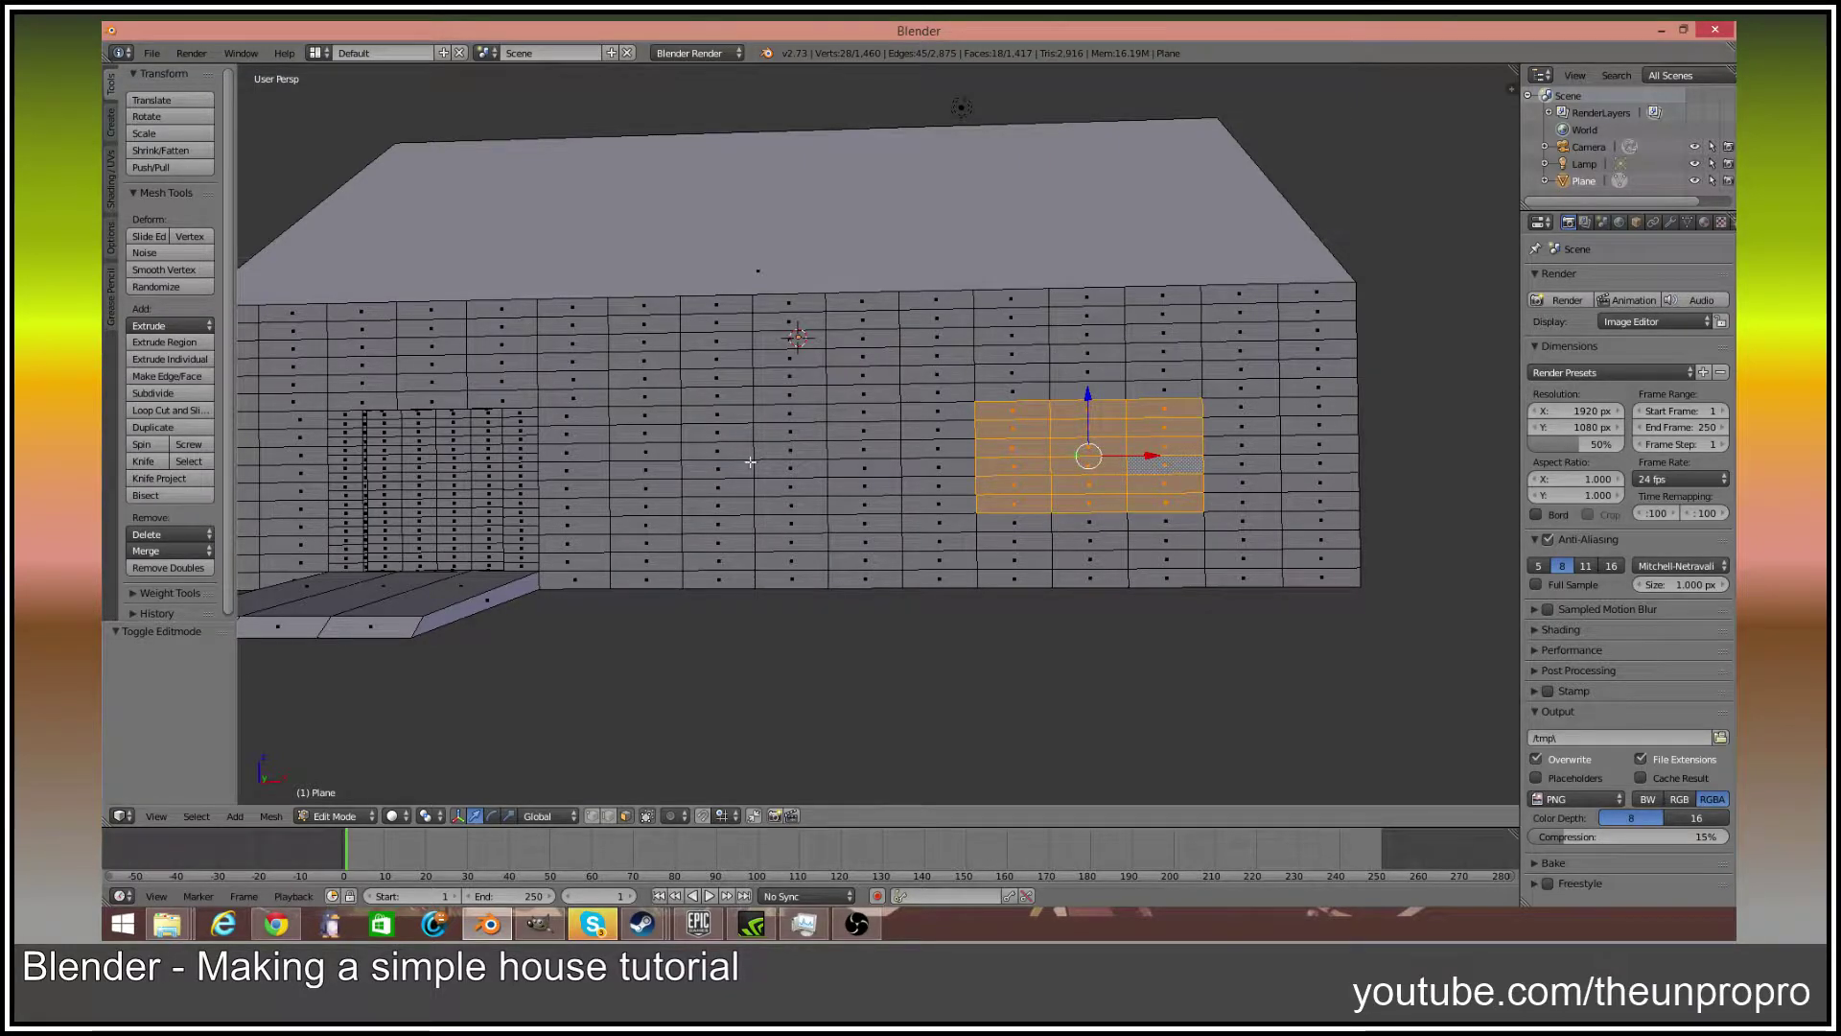
key(c)
scroll(759, 474, up, 5)
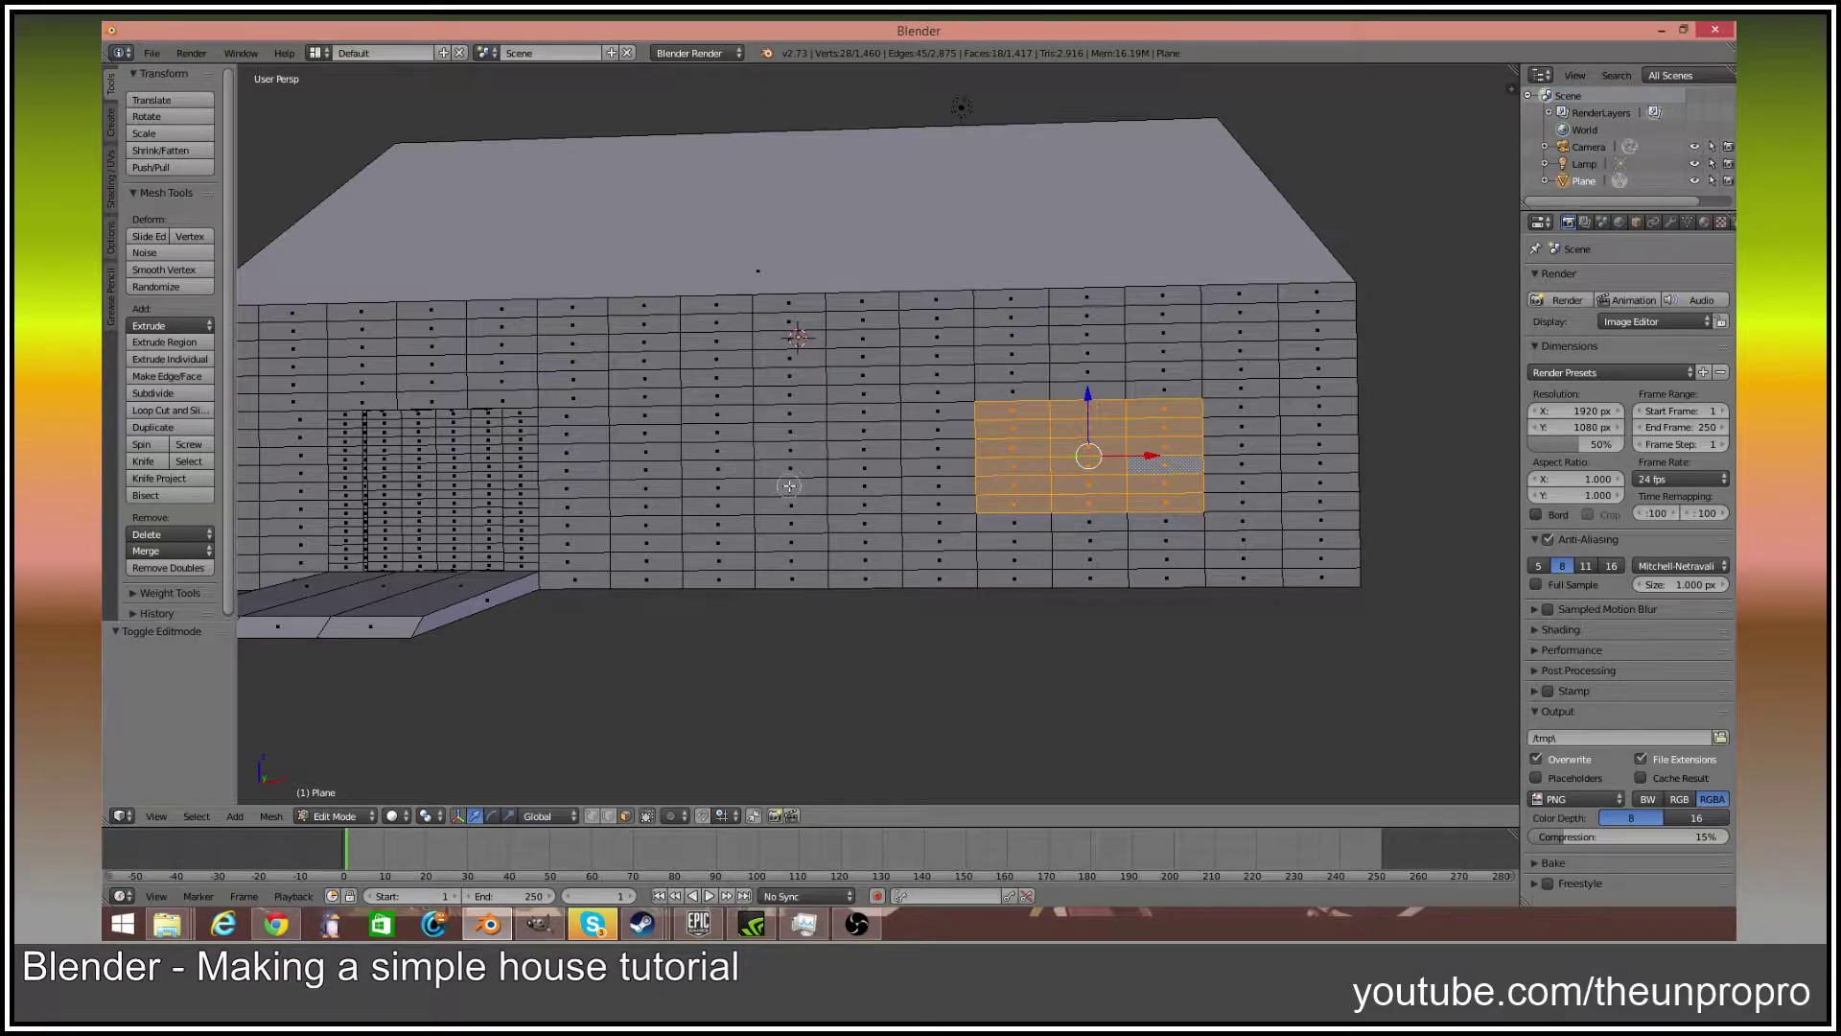
scroll(788, 486, down, 5)
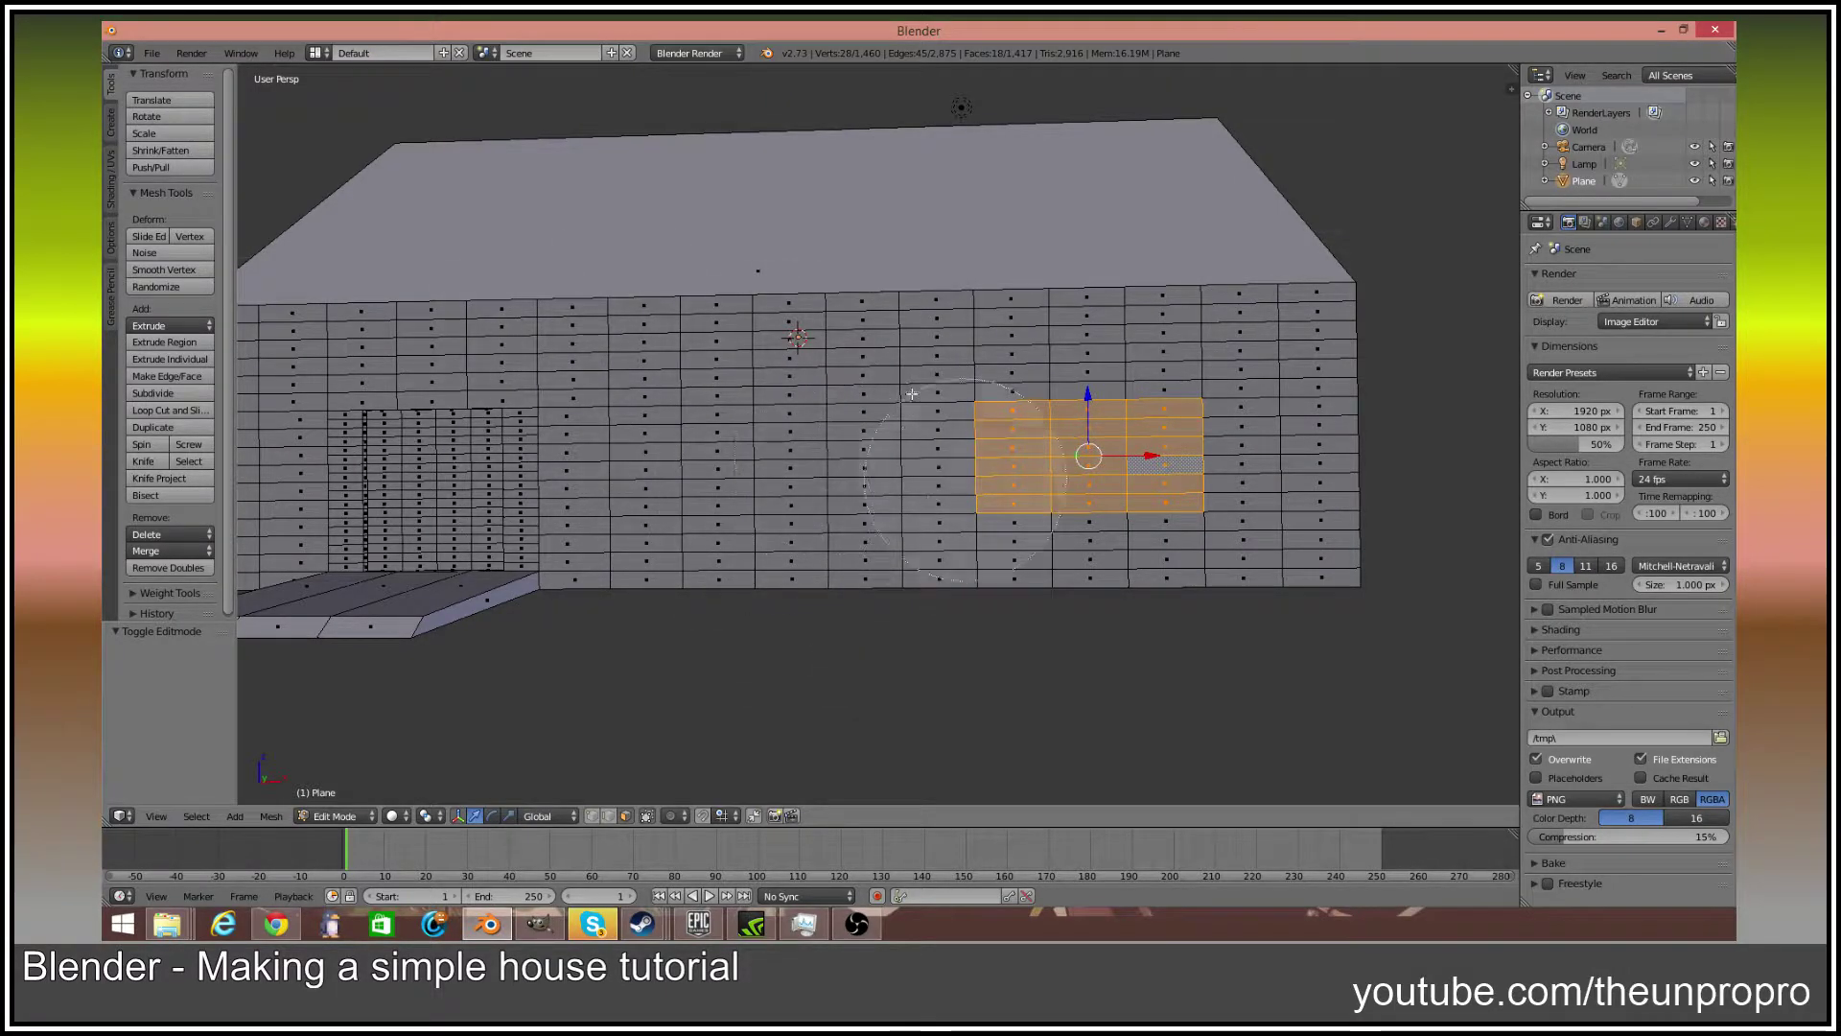
scroll(757, 454, down, 3)
scroll(779, 453, up, 3)
drag(781, 452, 759, 461)
middle_drag(760, 460, 762, 430)
key(Escape)
Extrude the selected window area, three columns by six rows, 0.1 into the front wall
middle_drag(1156, 487, 1171, 525)
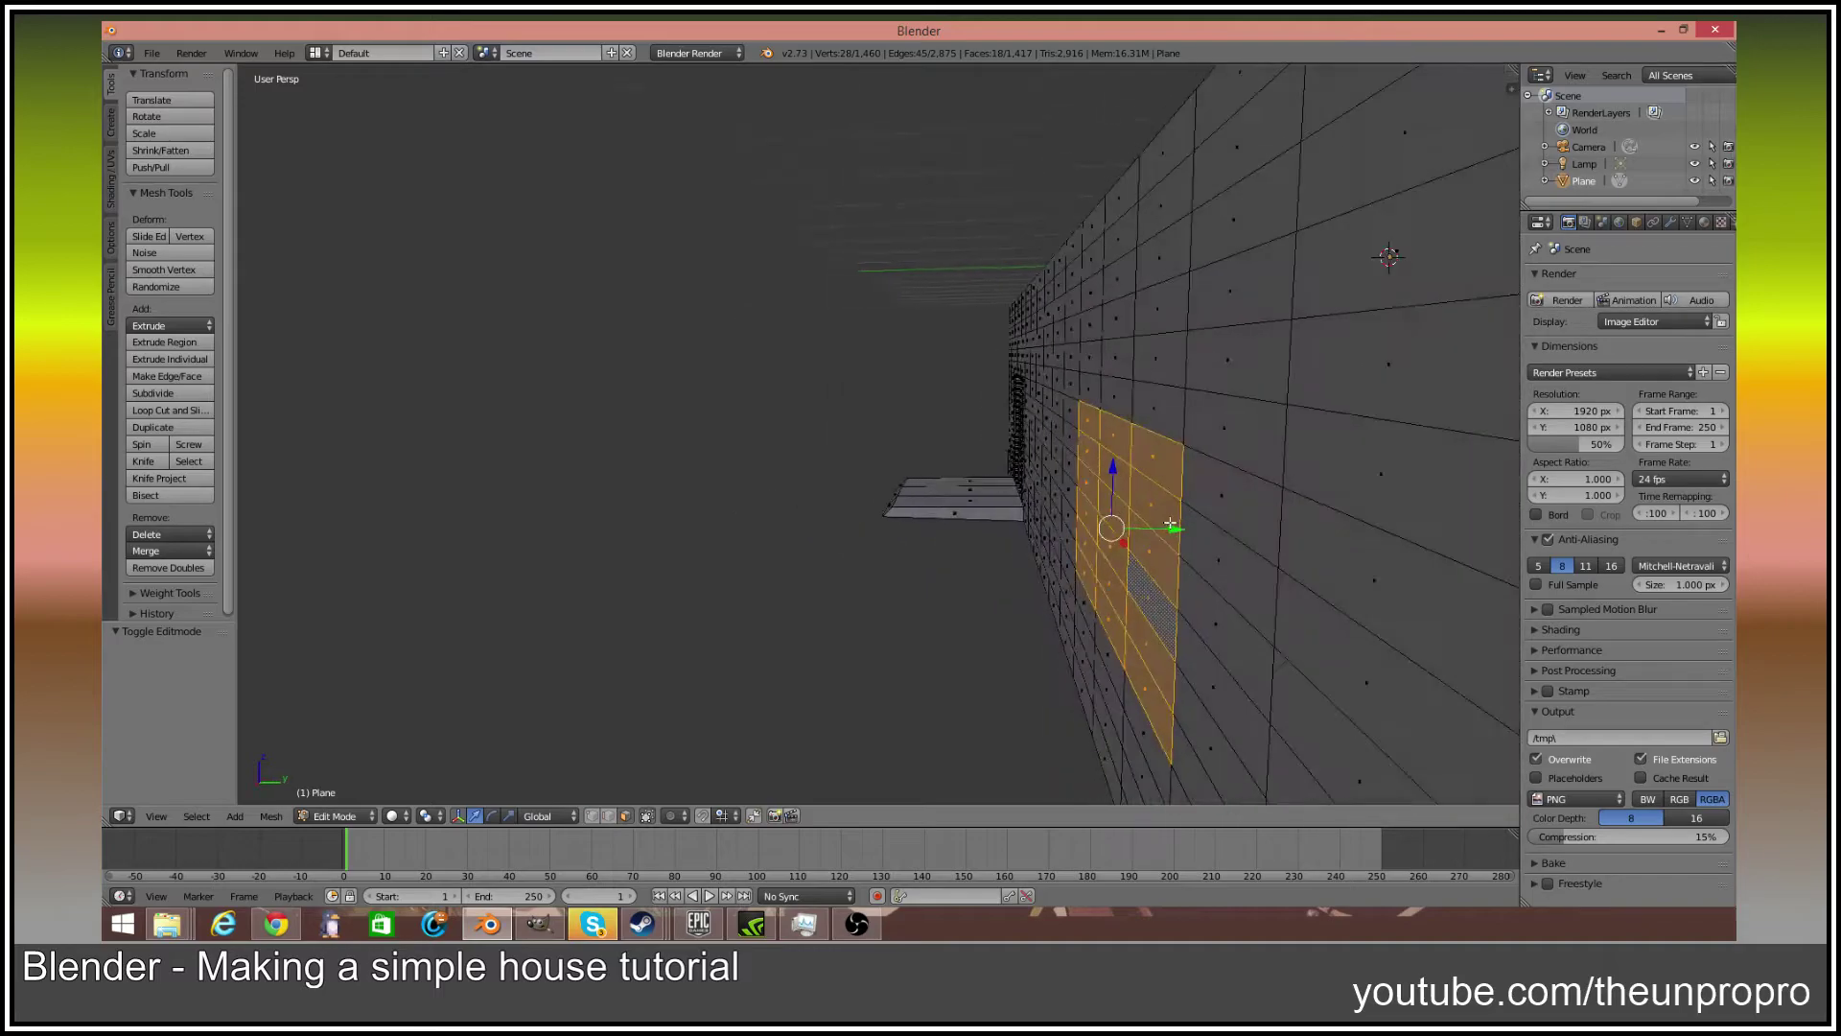
shift+right_click(1160, 495)
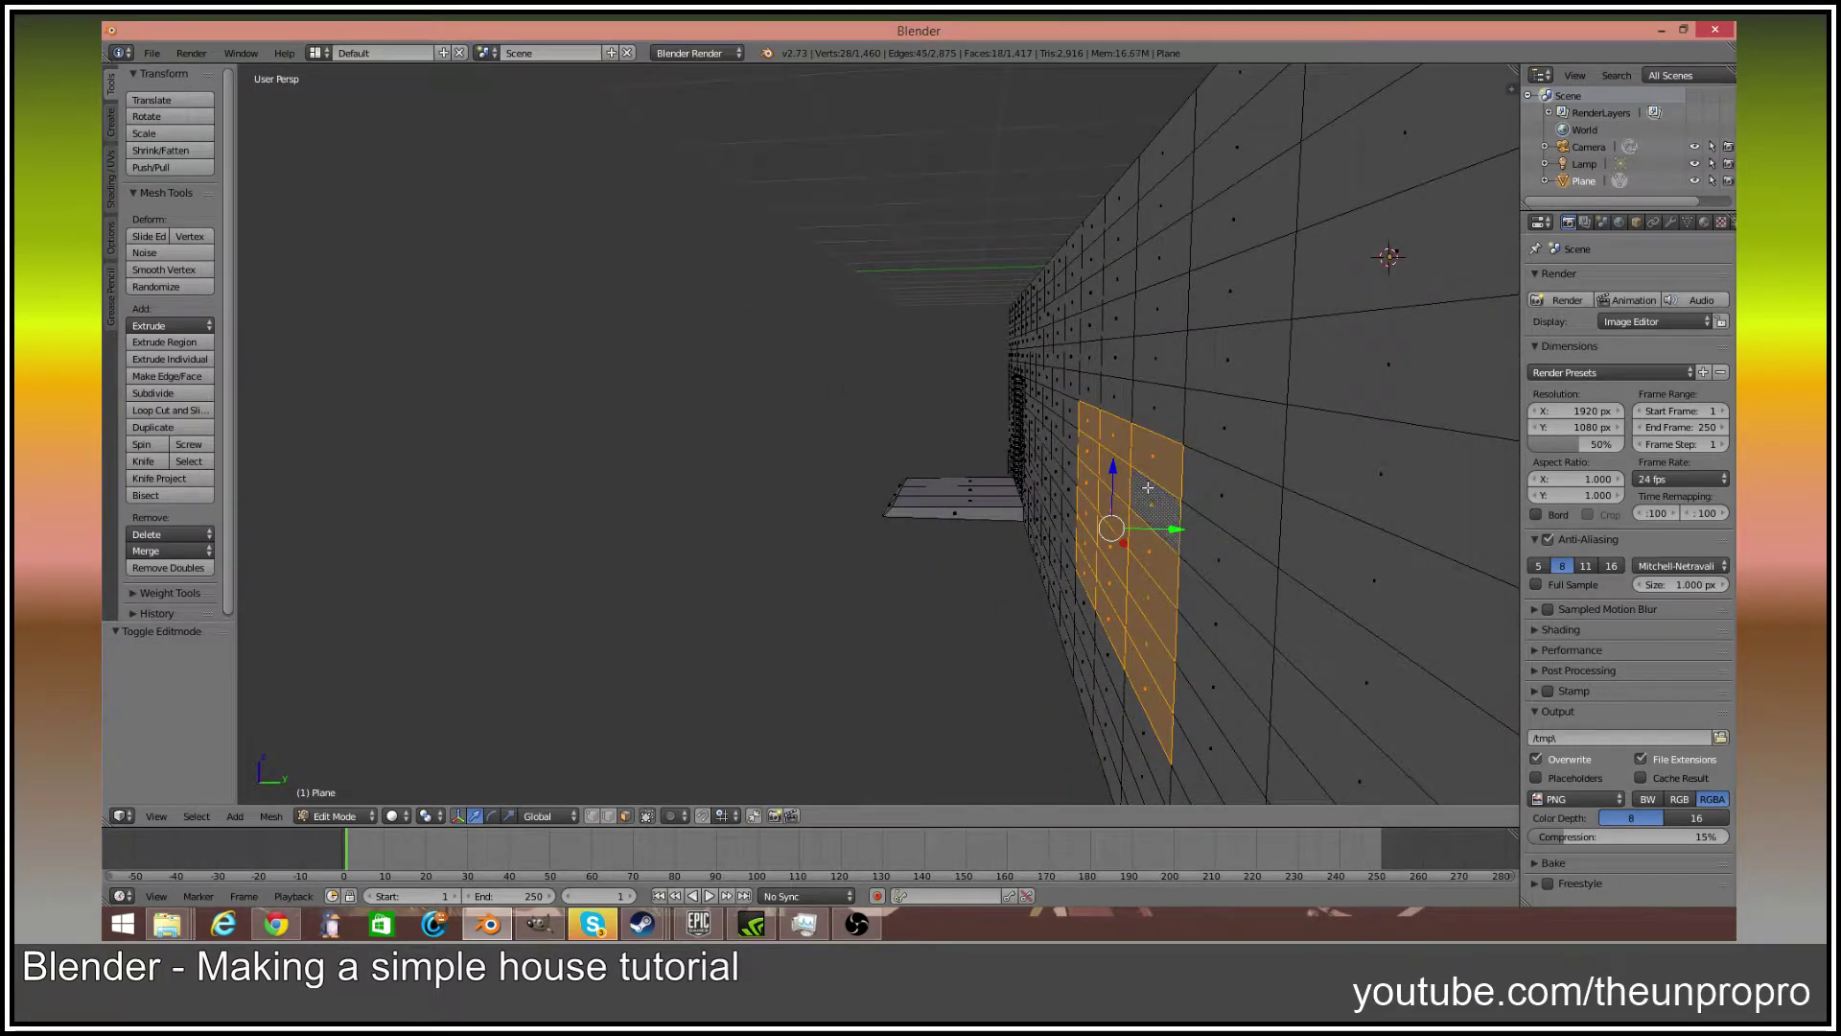
key(e)
right_click(1148, 488)
text(e-.1)
key(Return)
middle_drag(1148, 488, 758, 532)
key(Tab)
key(Tab)
scroll(1138, 472, down, 2)
scroll(912, 468, down, 4)
scroll(912, 469, up, 2)
scroll(895, 501, down, 2)
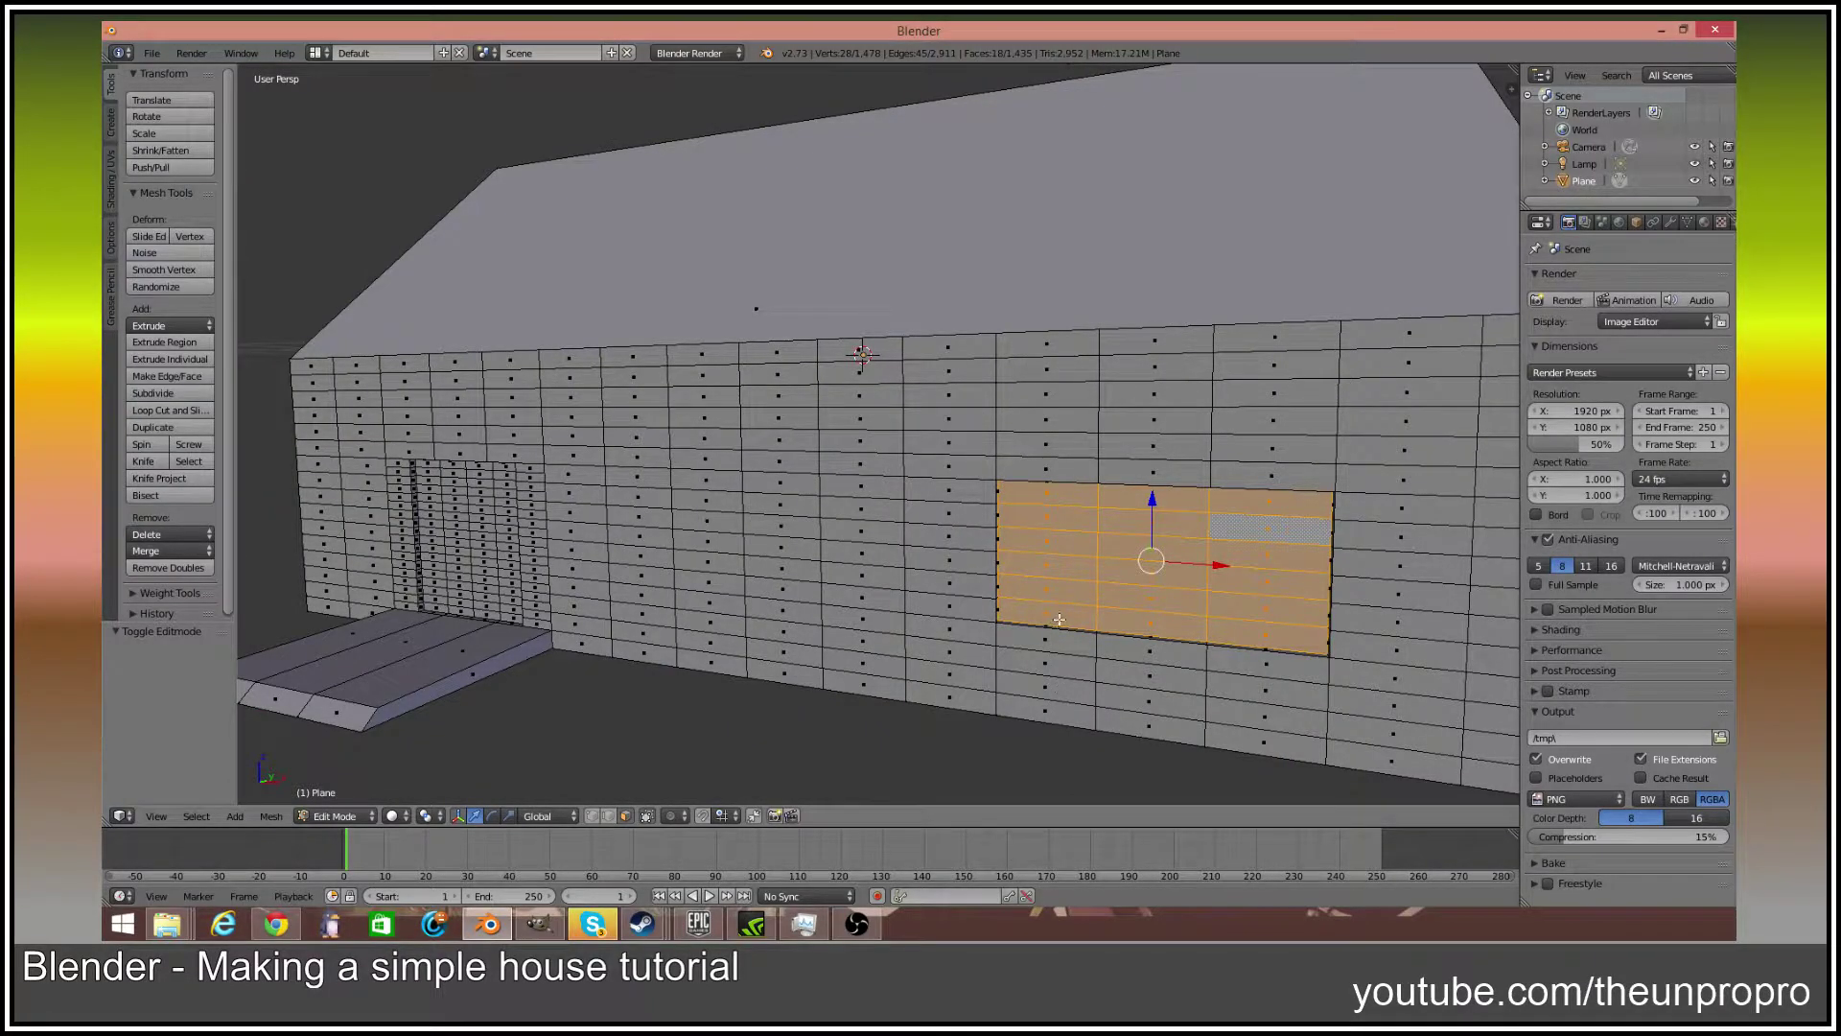
Deselect the front-window faces before working on the end wall nearest the doorway
middle_drag(792, 540, 857, 540)
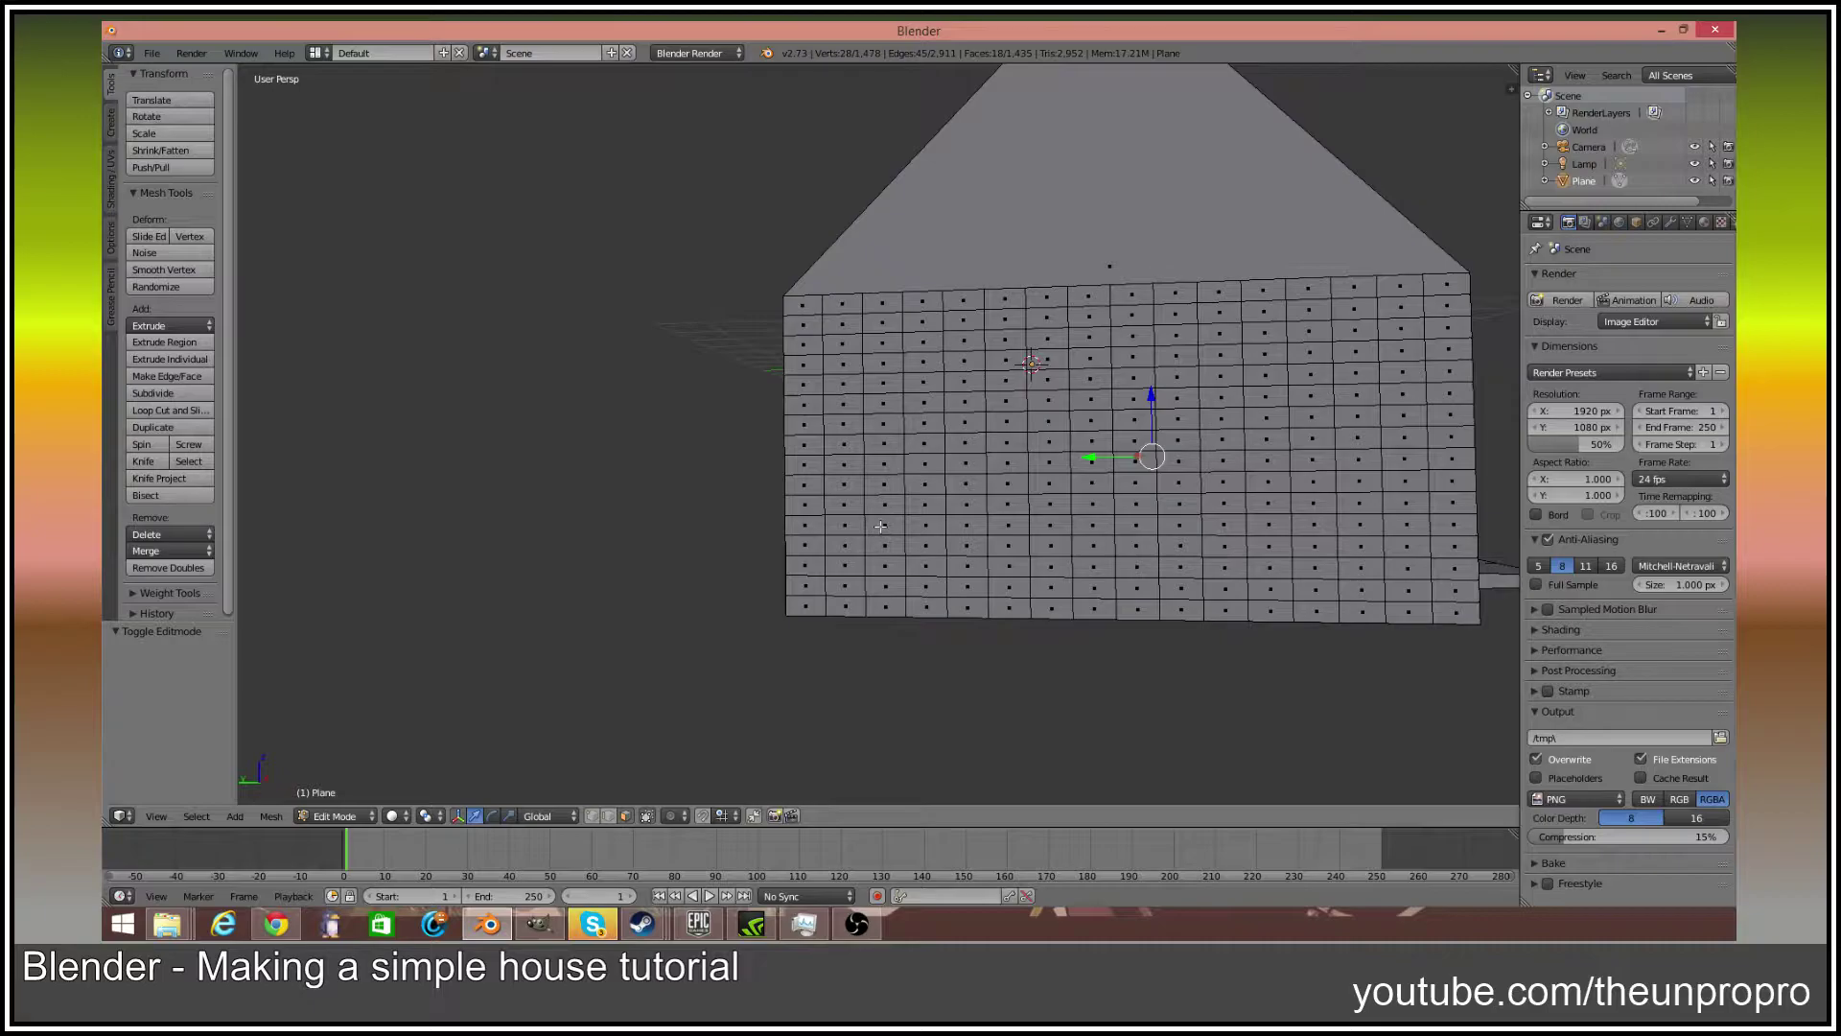
right_click(880, 526)
key(c)
drag(880, 523, 878, 514)
middle_drag(877, 514, 880, 529)
scroll(880, 529, down, 2)
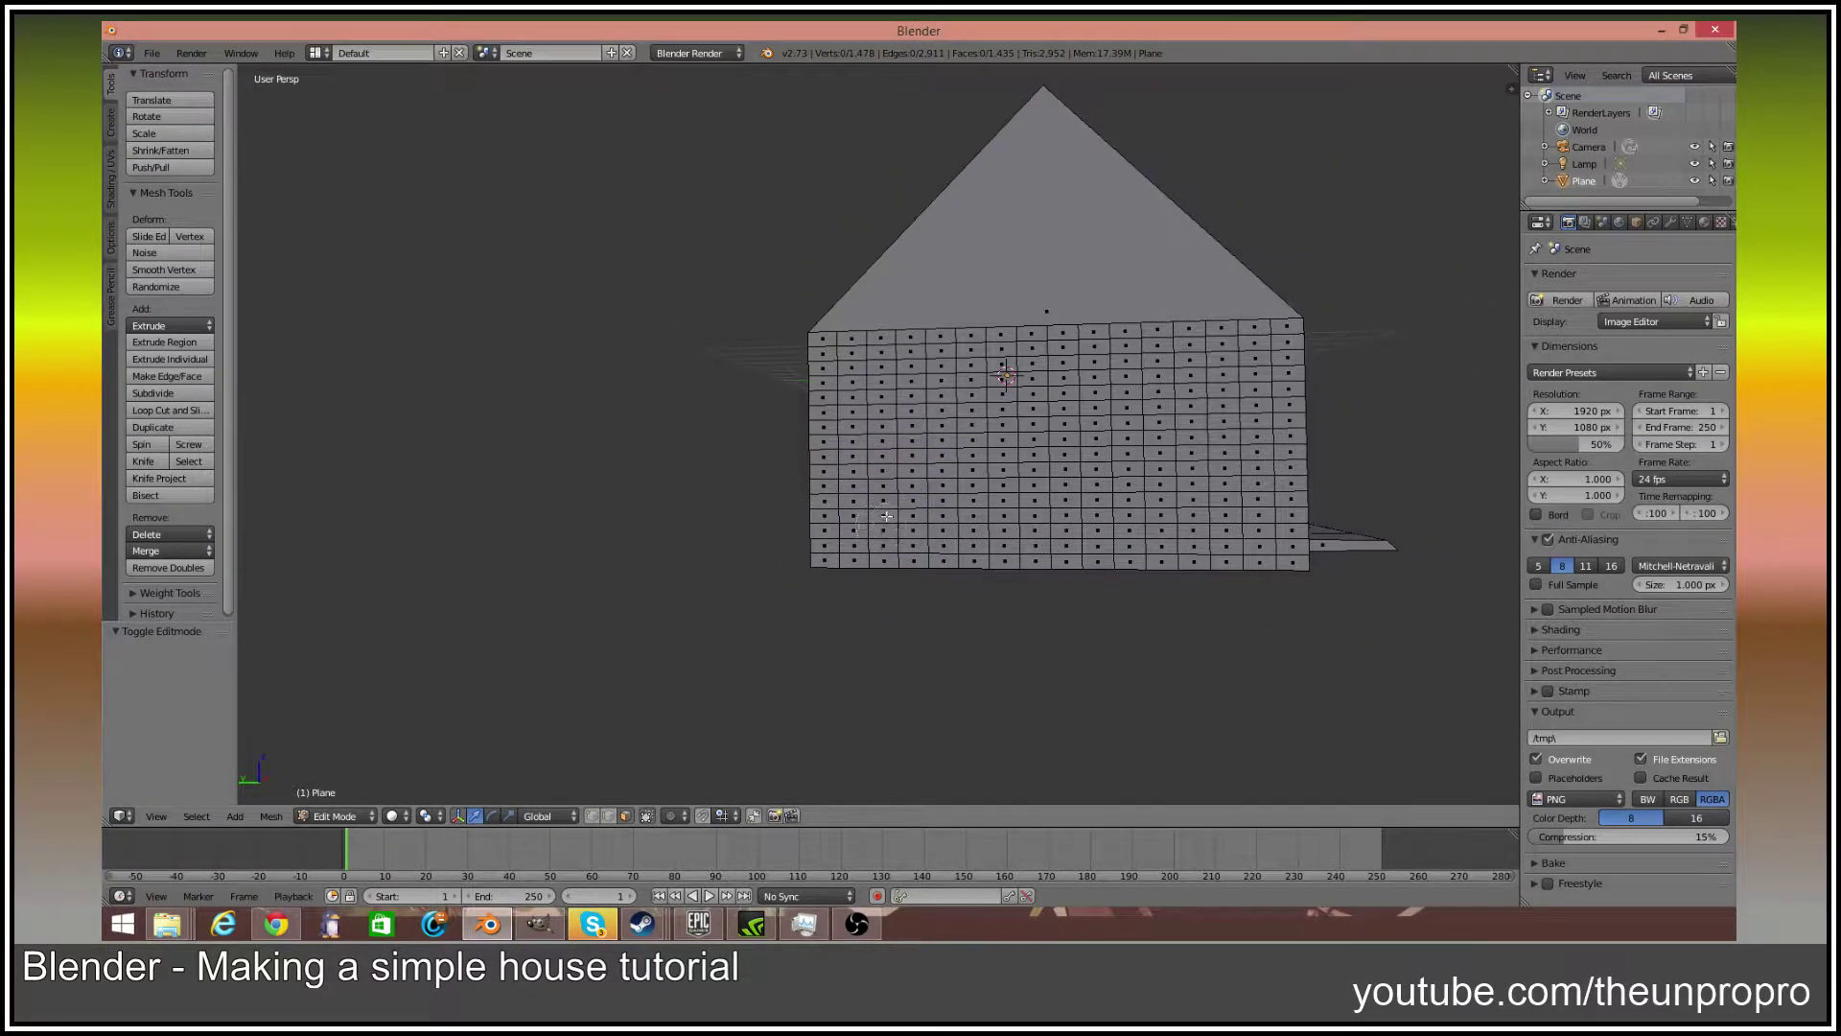
shift+scroll(886, 517, up, 2)
shift+scroll(884, 517, down, 1)
ctrl+scroll(884, 517, up, 2)
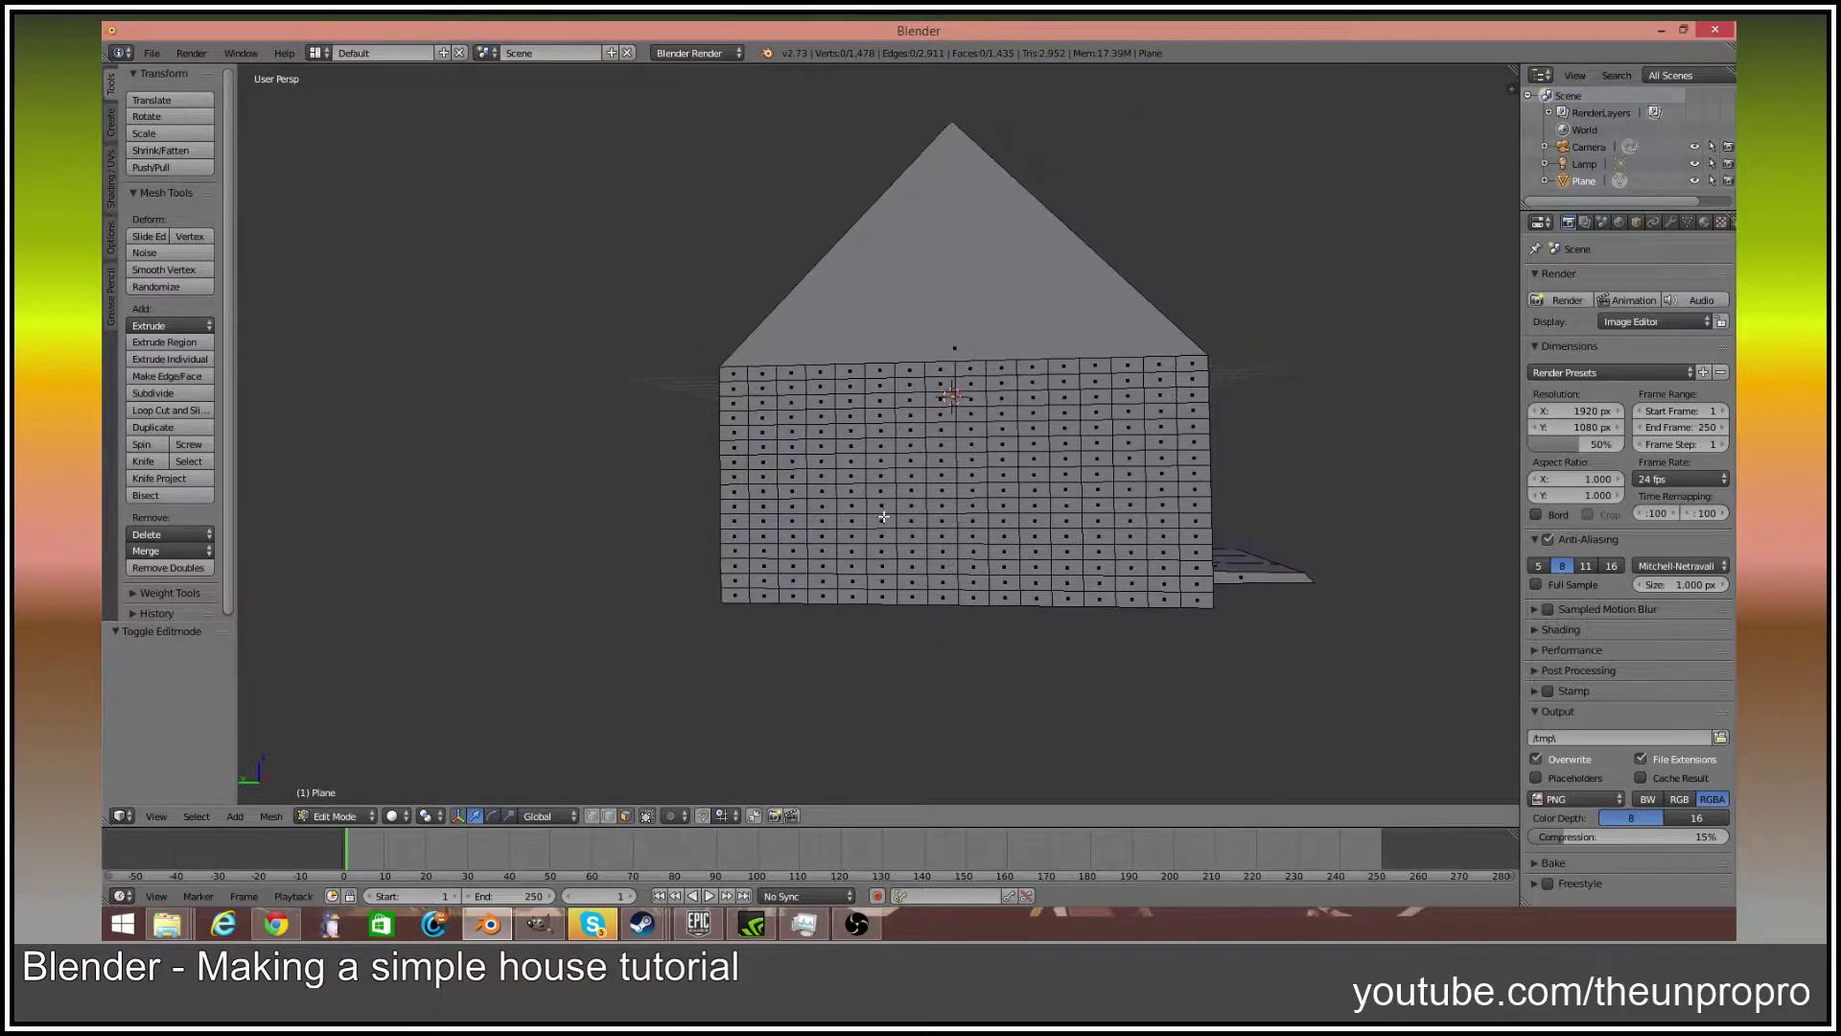
ctrl+scroll(885, 517, down, 3)
scroll(883, 517, up, 4)
scroll(883, 517, down, 3)
scroll(883, 517, up, 3)
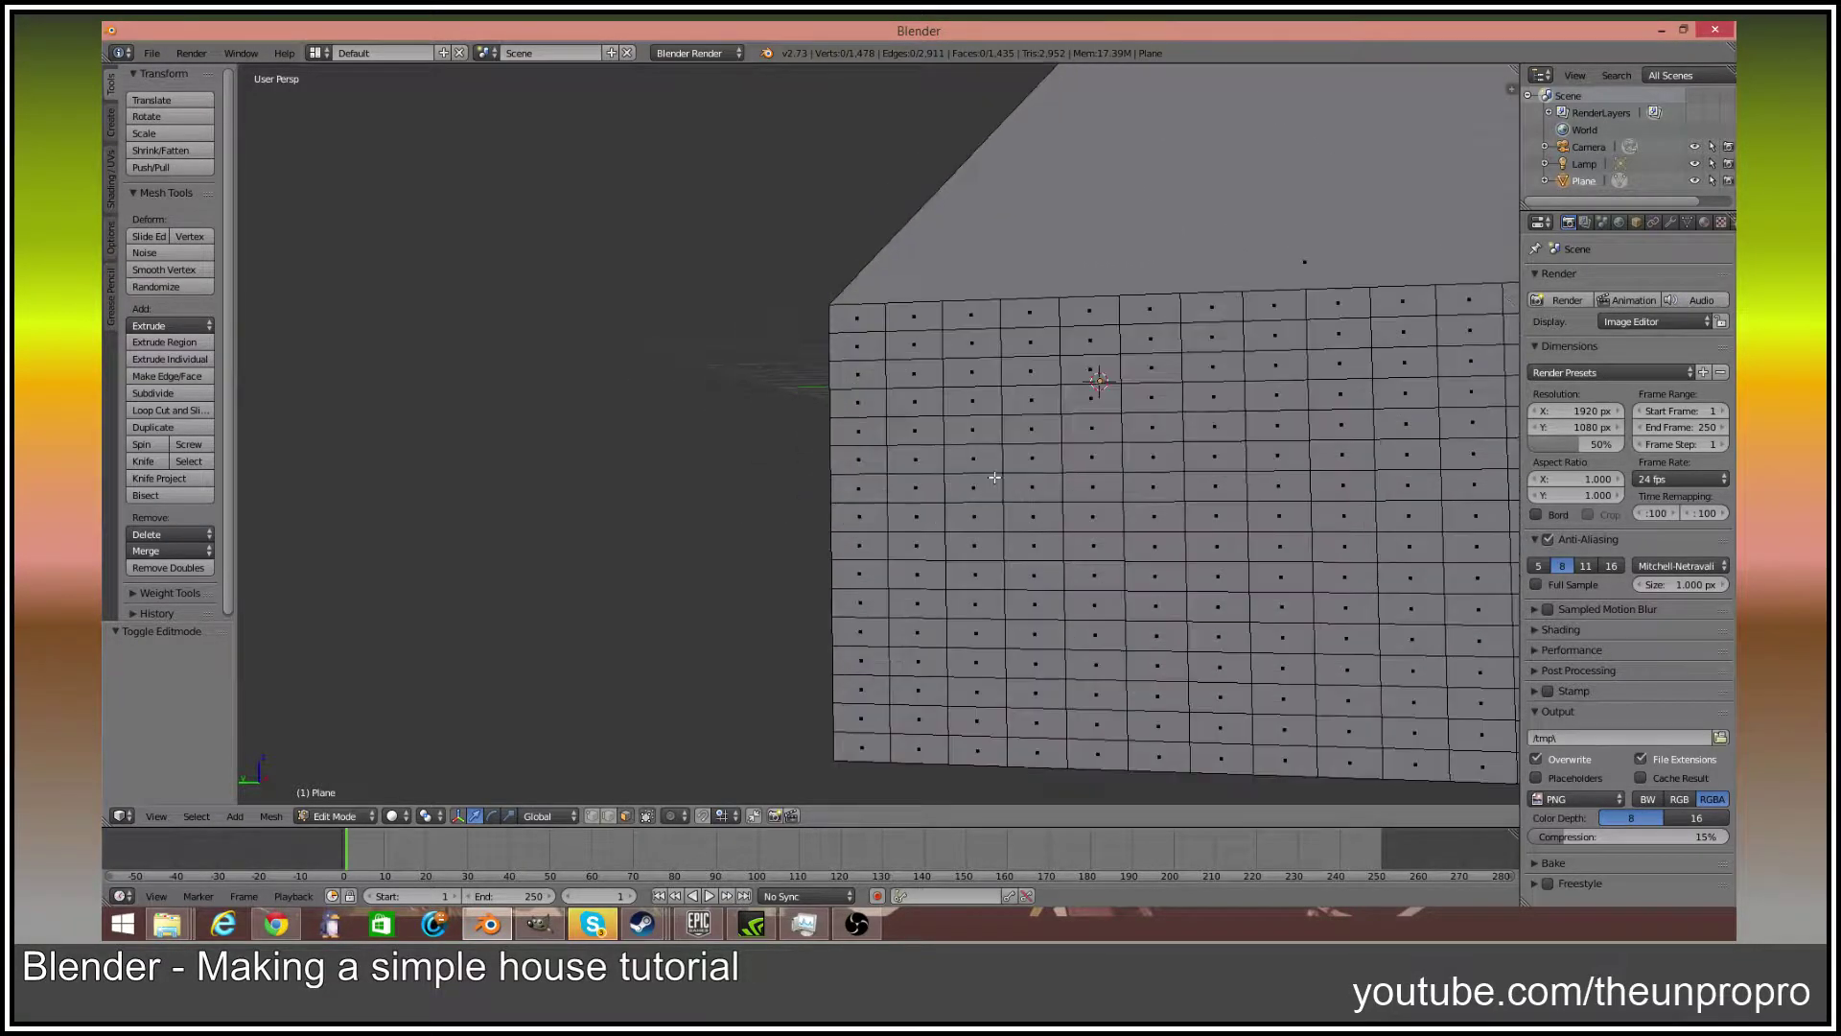
Select a window-sized block of faces near the rear corner of this end wall, starting in the third column and fifth row up
shift+middle_drag(1067, 564, 996, 536)
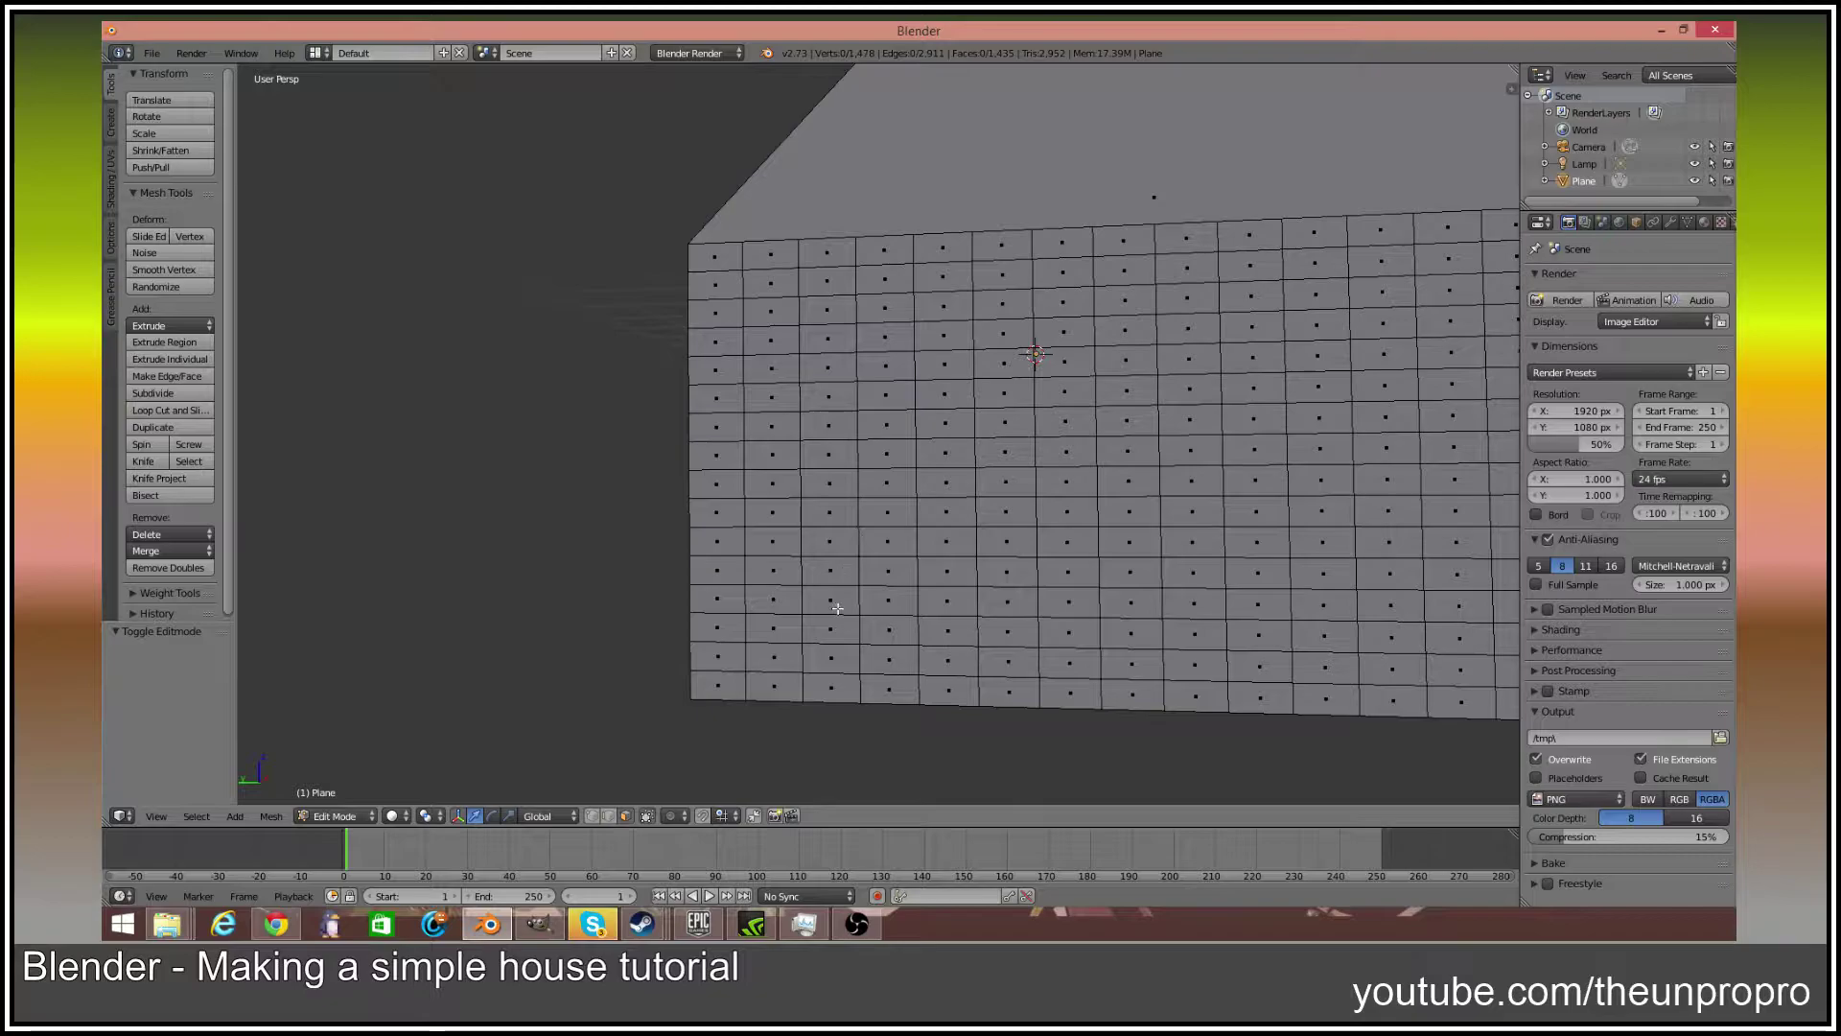
scroll(848, 537, up, 6)
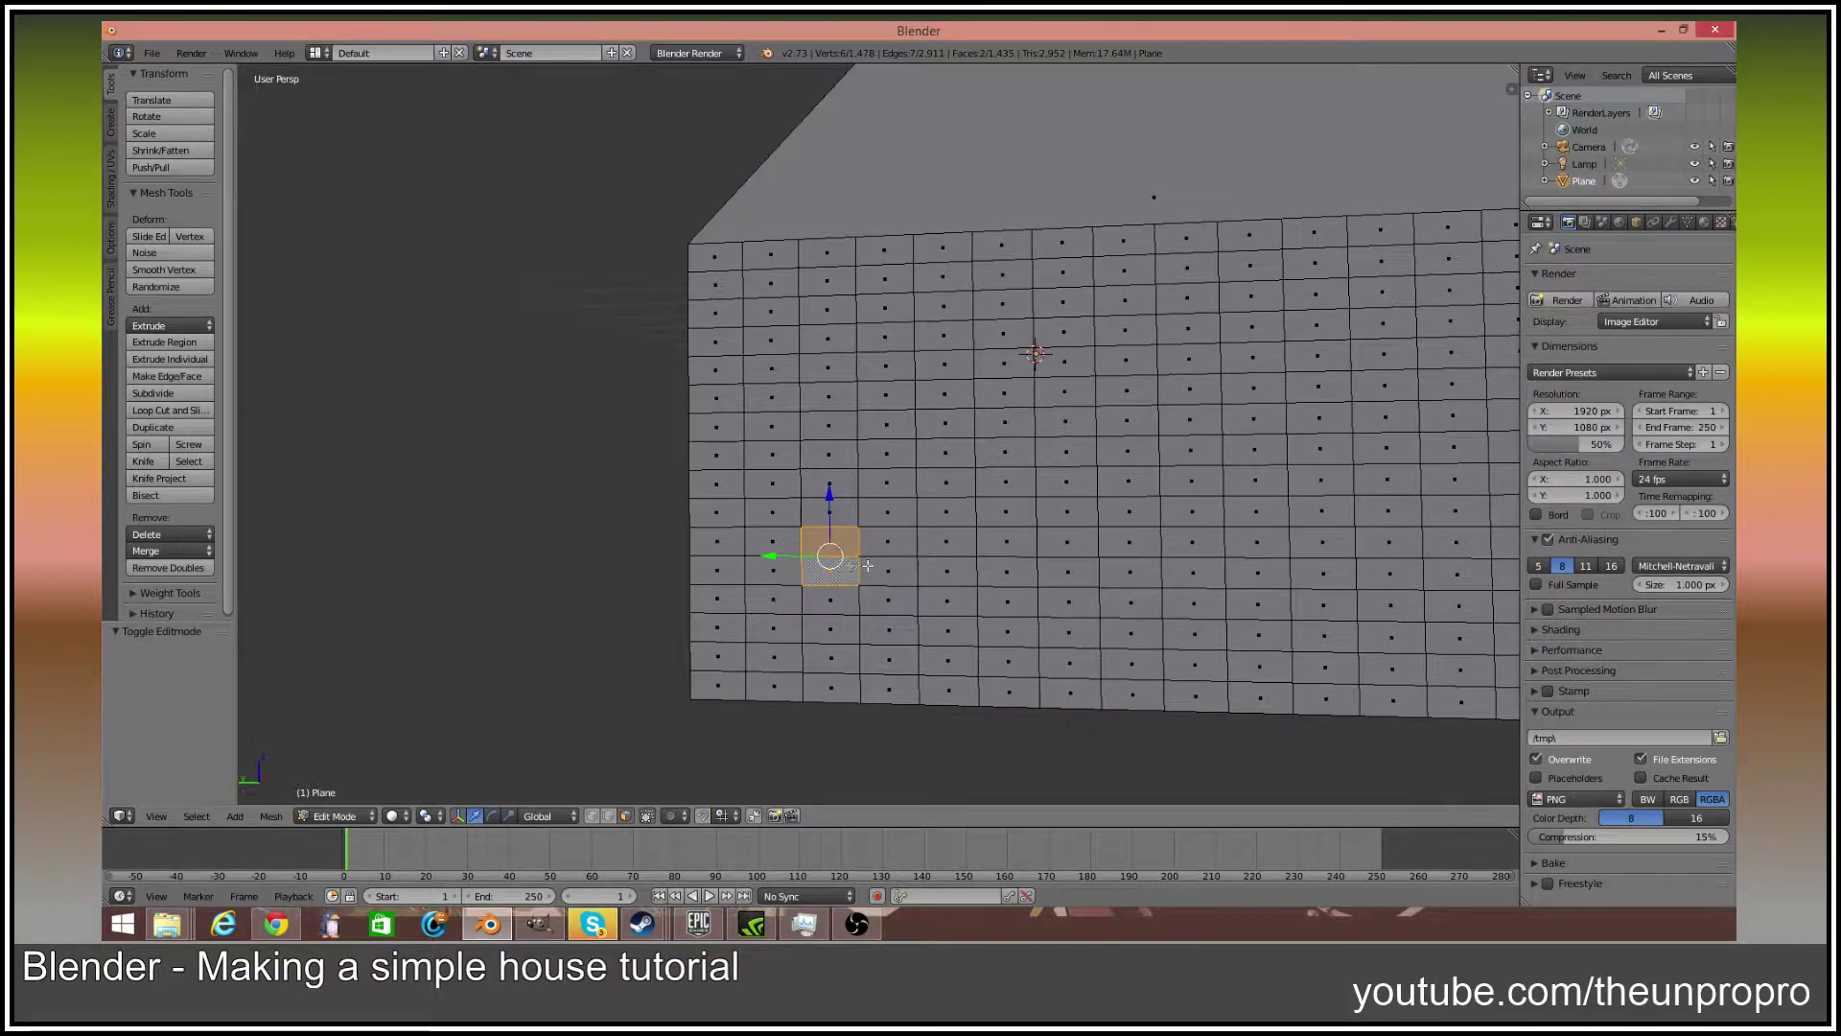
drag(854, 566, 860, 544)
middle_drag(1047, 544, 1007, 509)
scroll(1026, 508, up, 3)
middle_drag(1027, 508, 1251, 518)
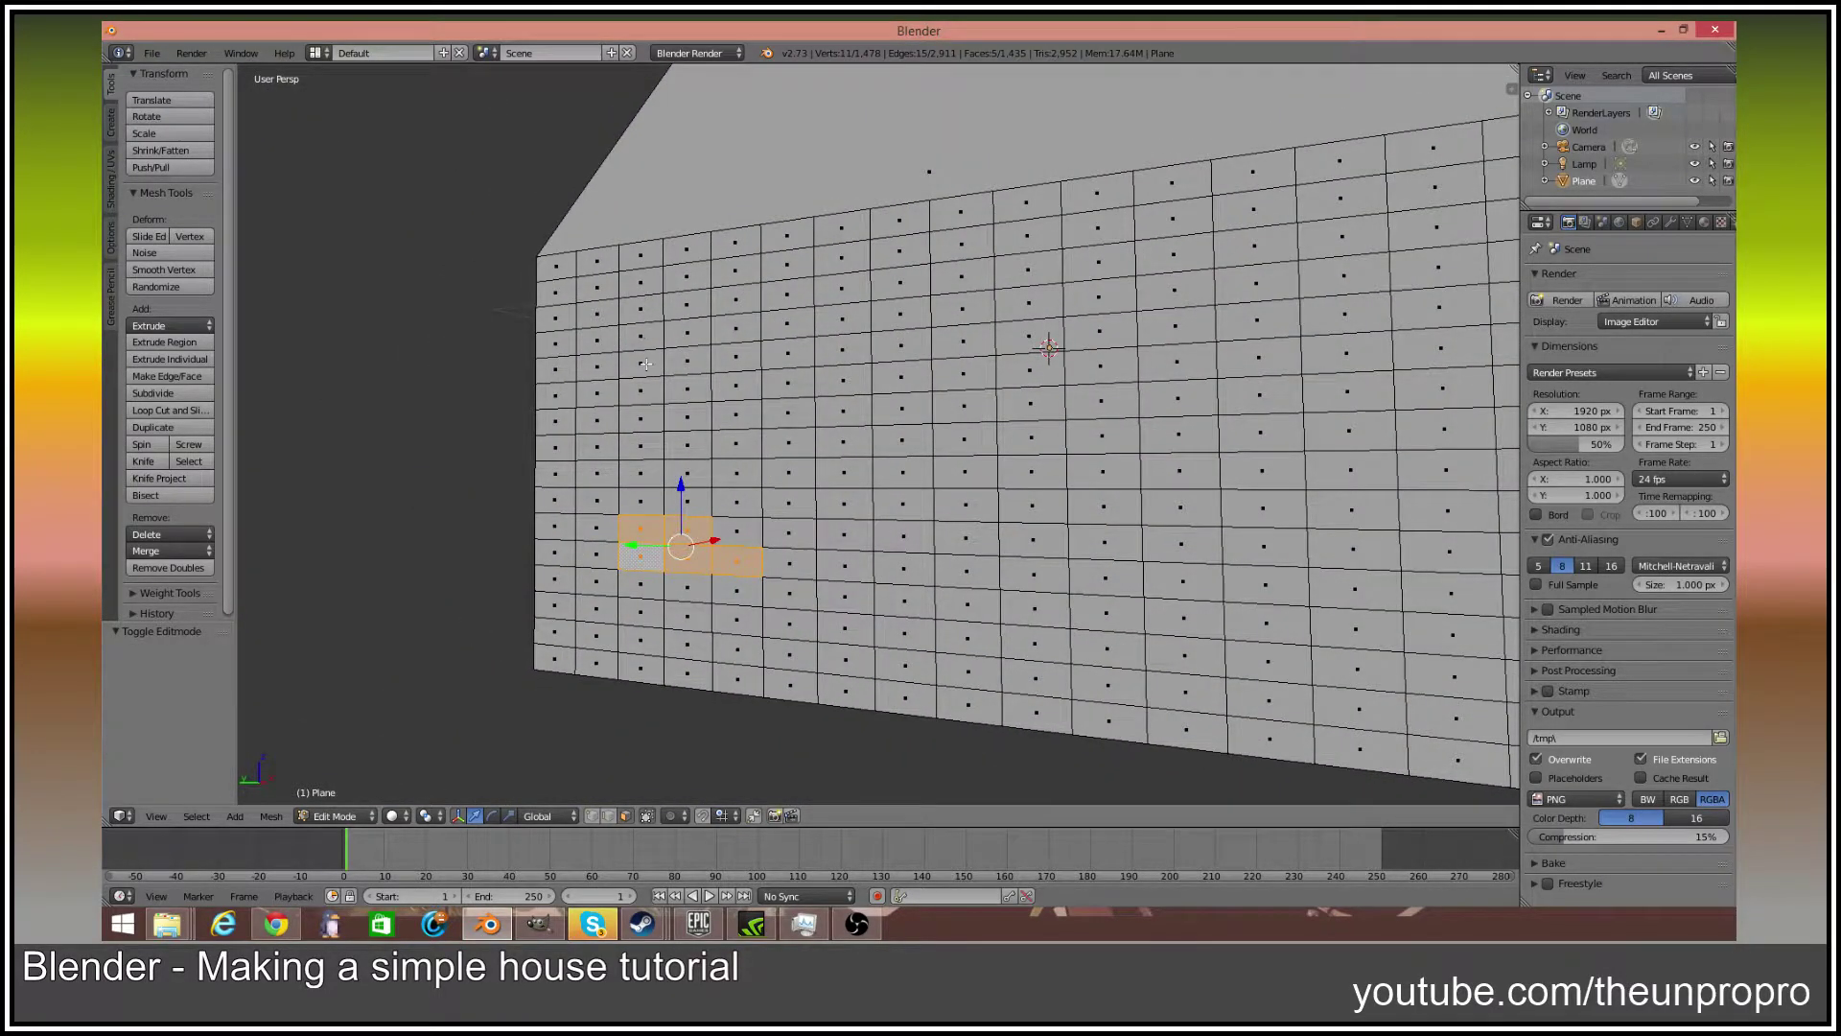
mouse_move(648, 509)
mouse_down()
mouse_move(692, 386)
mouse_move(741, 518)
mouse_up()
middle_drag(785, 552, 580, 542)
Extrude the selected block into the end wall nearest the doorway to recess its window
middle_drag(890, 496, 1104, 503)
key(e)
click(1109, 509)
key(Tab)
mouse_move(1109, 505)
middle_down()
mouse_move(1187, 498)
mouse_move(1079, 514)
middle_up()
scroll(1187, 498, down, 2)
key(Tab)
middle_drag(1220, 566, 1231, 481)
right_click(1220, 477)
ctrl+right_click(1216, 428)
key(ctrl+z)
ctrl+right_click(1204, 458)
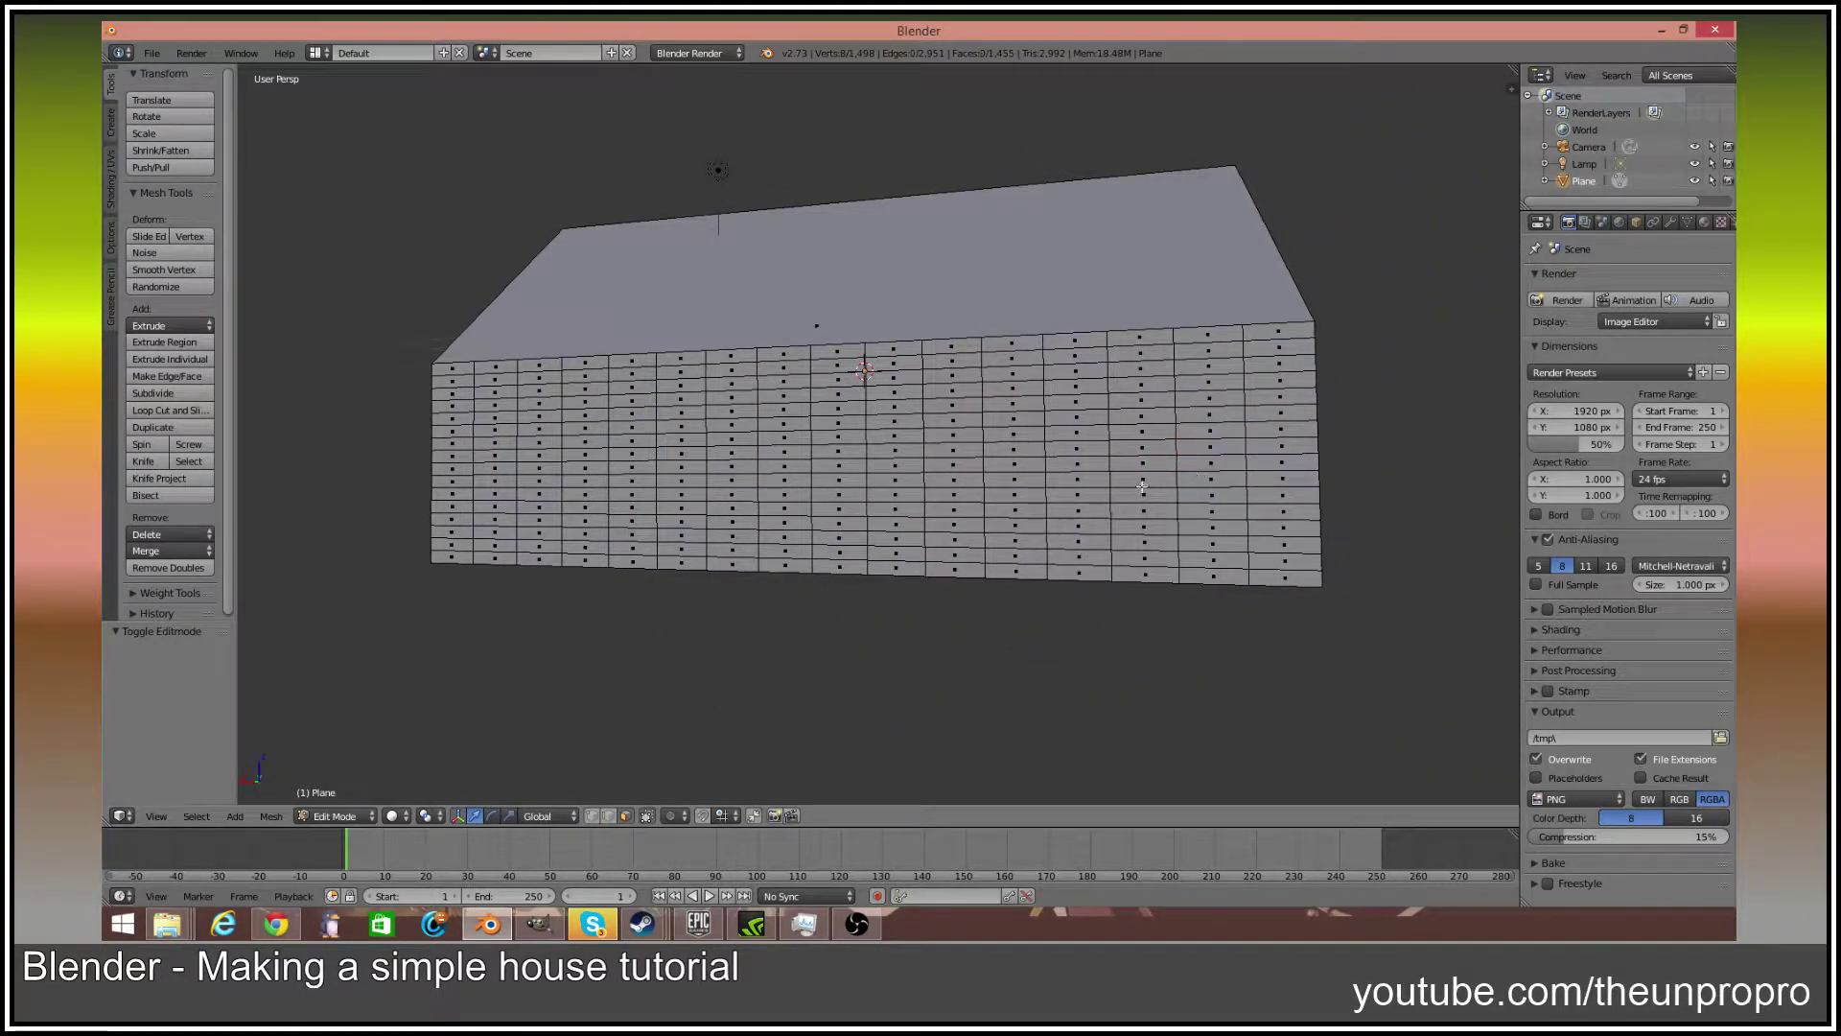
Select a block of back-wall faces three columns wide and seven rows high, two columns in from the doorway-side end
ctrl+right_click(1141, 460)
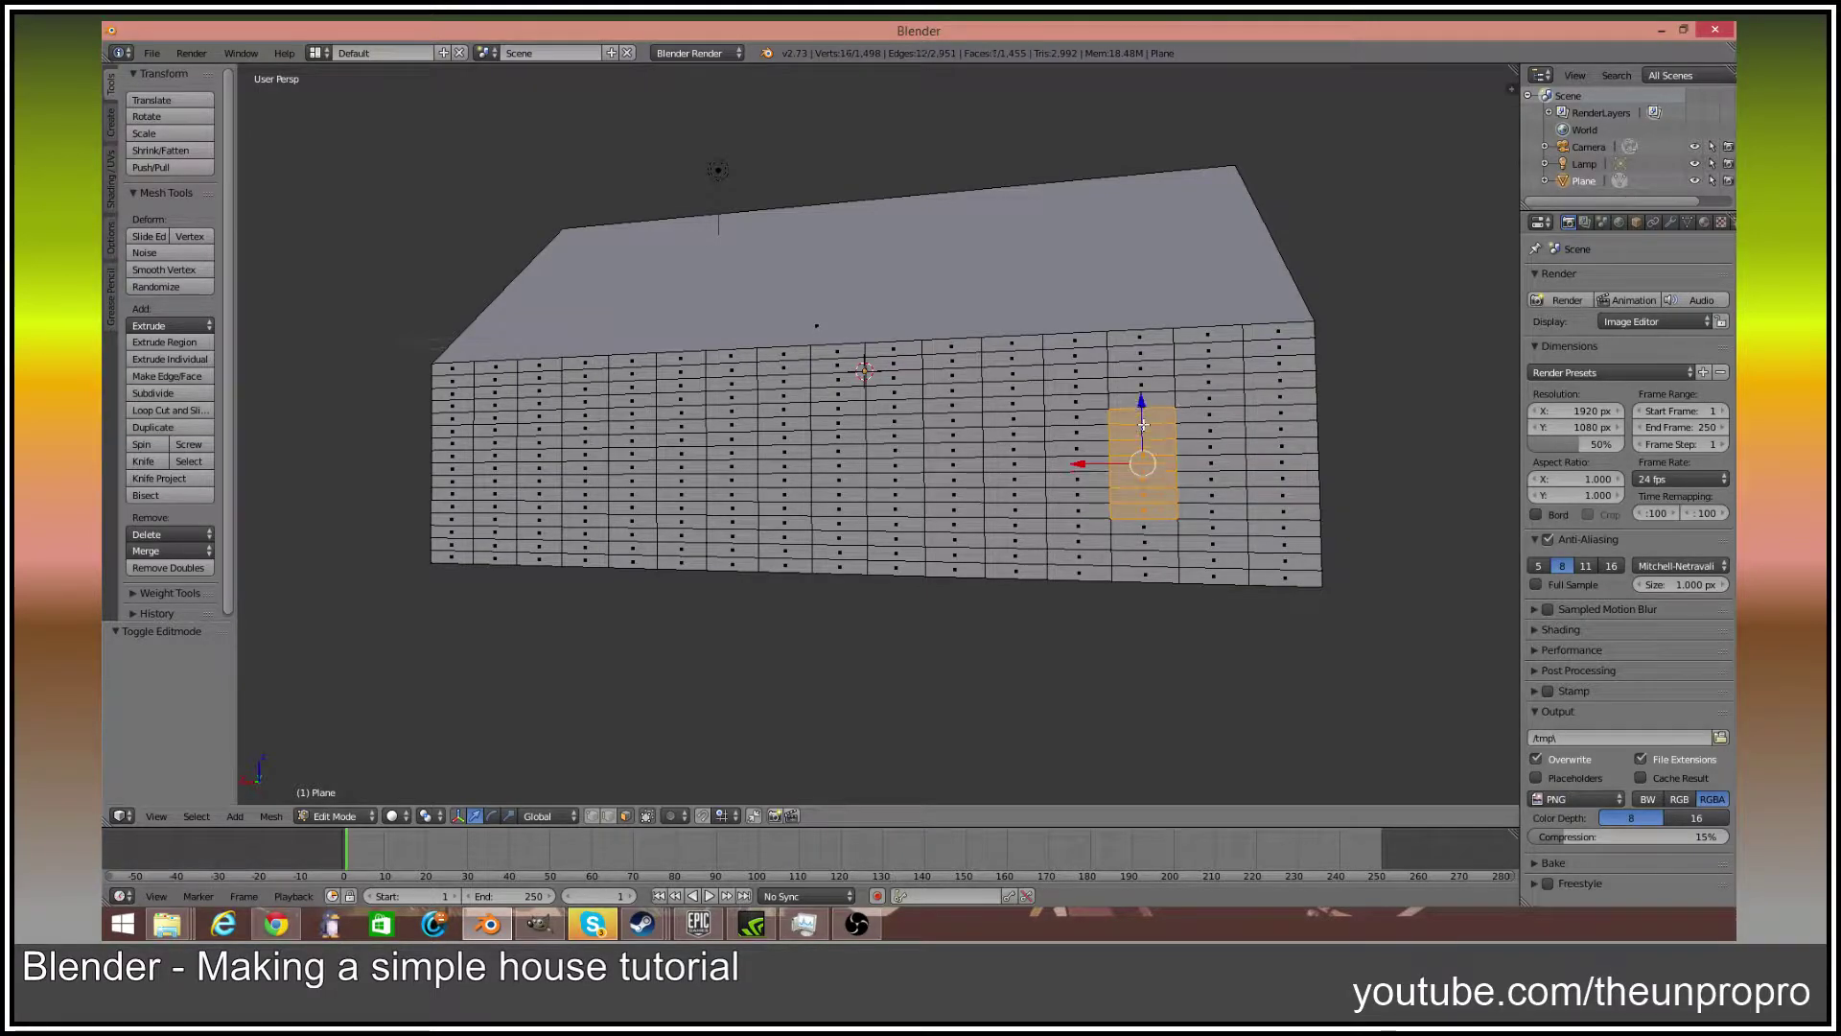
ctrl+right_click(1081, 422)
ctrl+right_click(1078, 510)
ctrl+right_click(1017, 448)
ctrl+right_click(1018, 434)
ctrl+right_click(1023, 511)
ctrl+right_click(1014, 419)
Extrude the selected window block 0.1 into the back wall
middle_drag(1333, 453, 1260, 528)
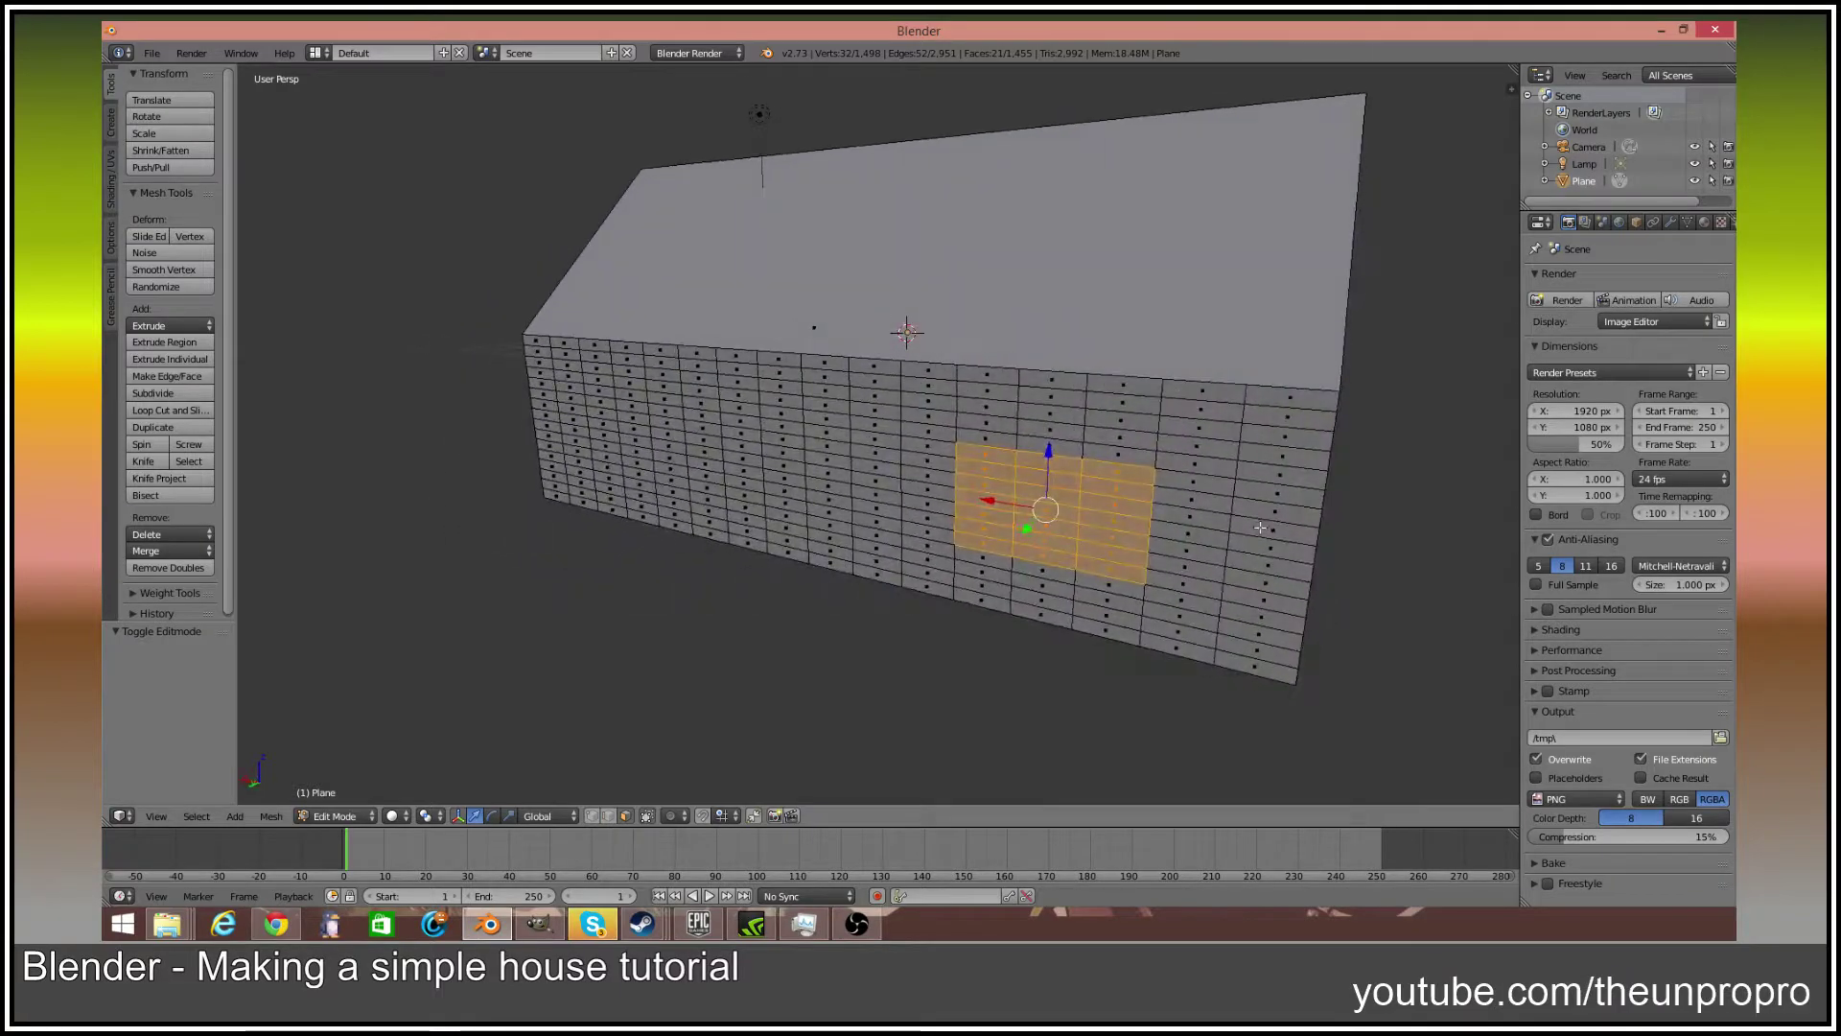
text(e-.1)
key(Return)
Select a second back-wall window block, three columns by six rows, two columns in from the opposite end
middle_drag(811, 509, 1141, 472)
right_click(661, 501)
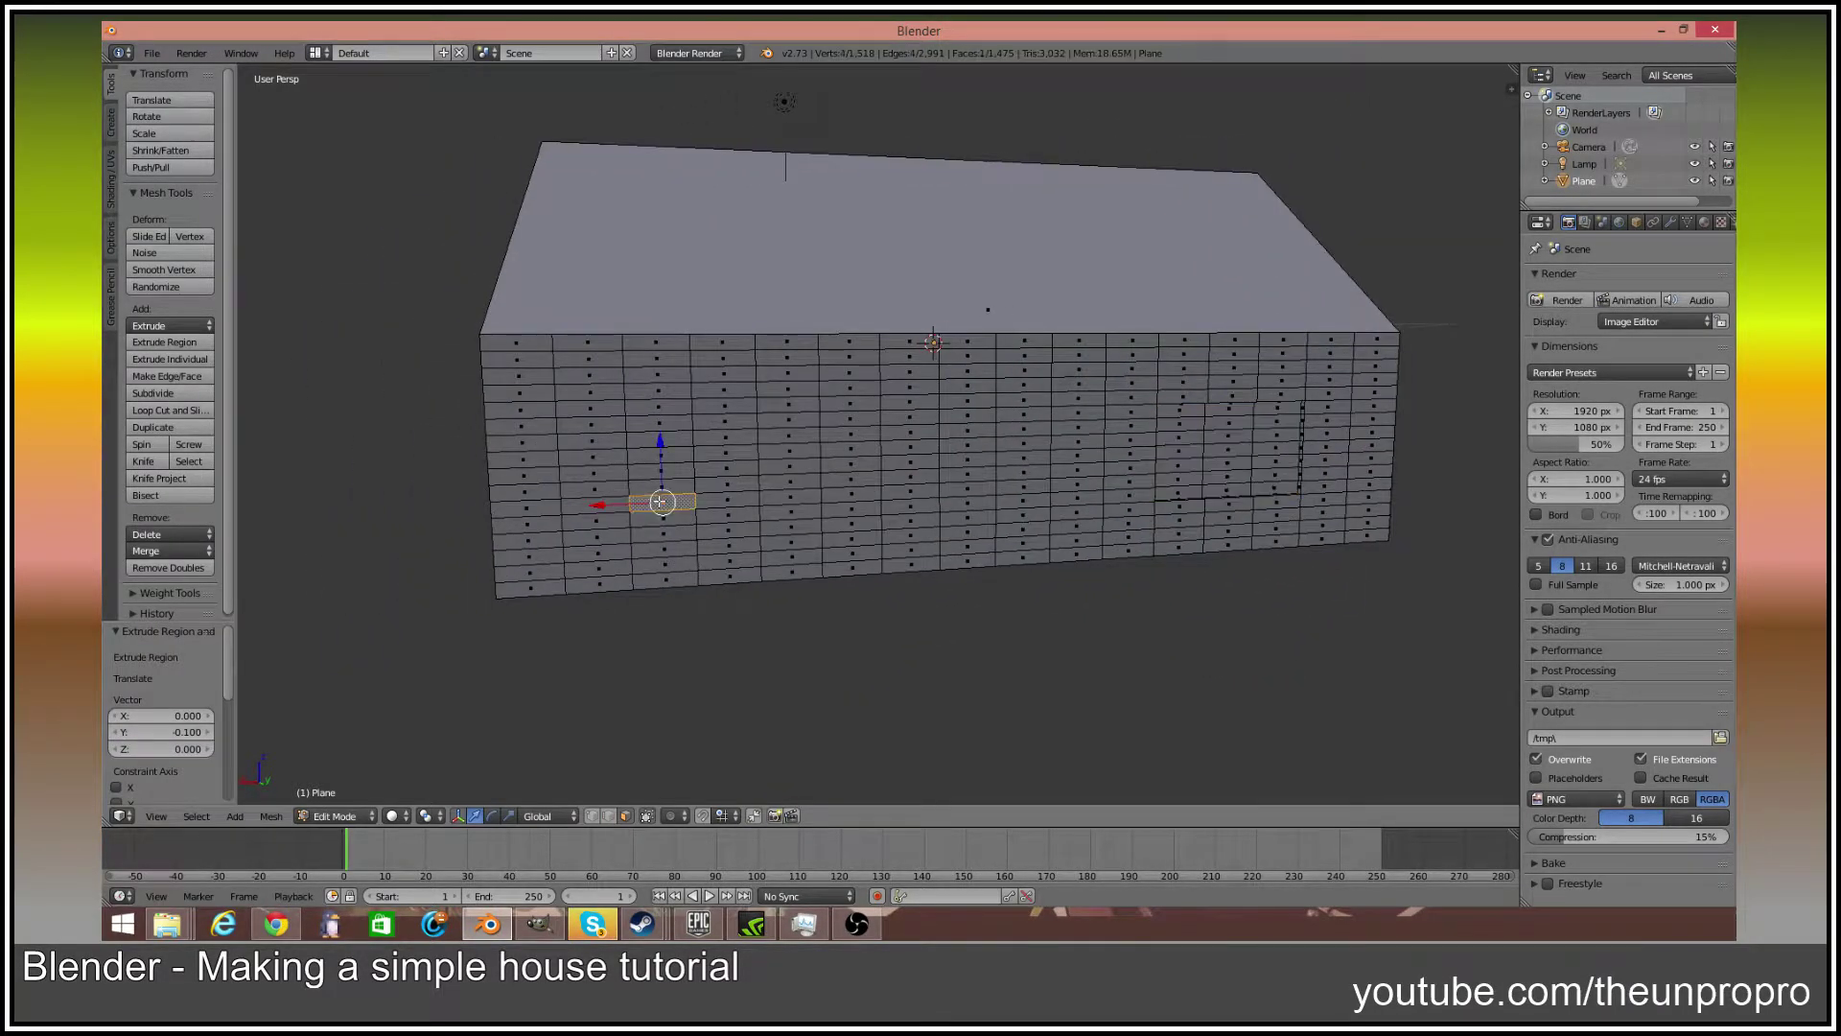
key(c)
mouse_move(687, 499)
mouse_down()
mouse_move(778, 479)
mouse_move(782, 427)
mouse_move(712, 416)
mouse_move(695, 460)
mouse_move(667, 424)
mouse_move(576, 409)
mouse_up()
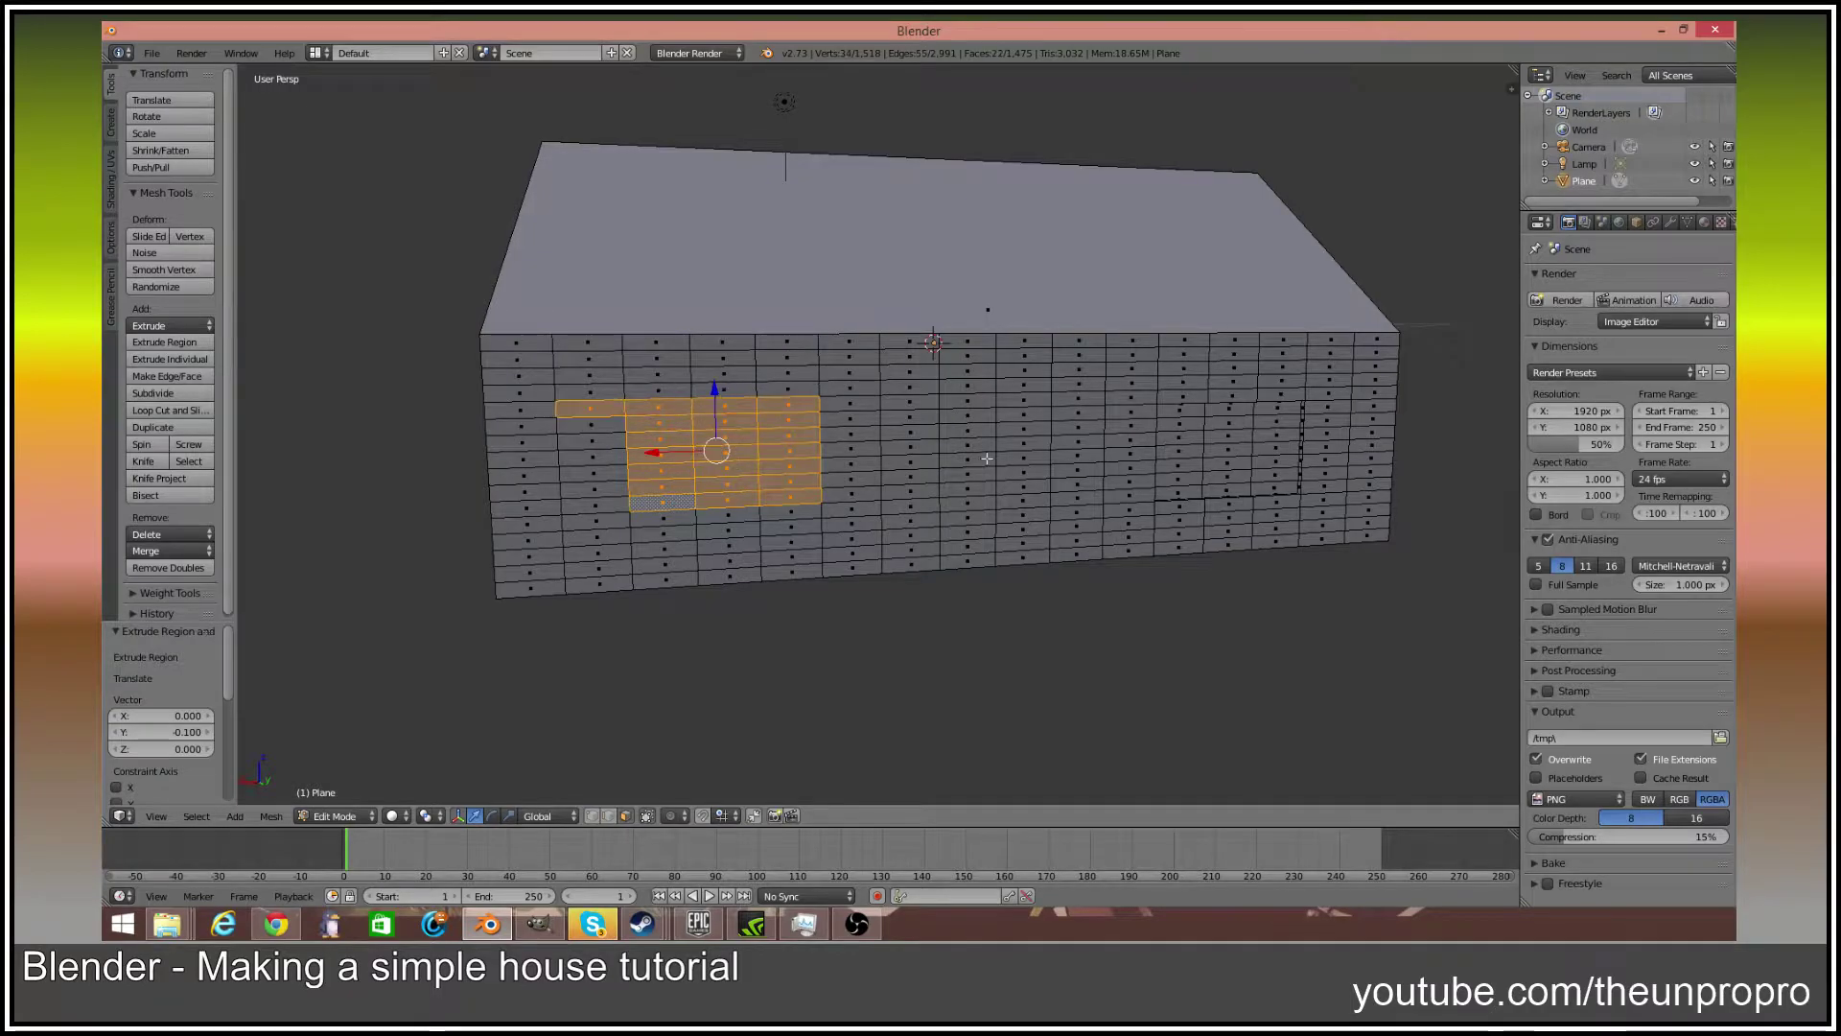
middle_drag(696, 451, 658, 432)
shift+right_click(598, 394)
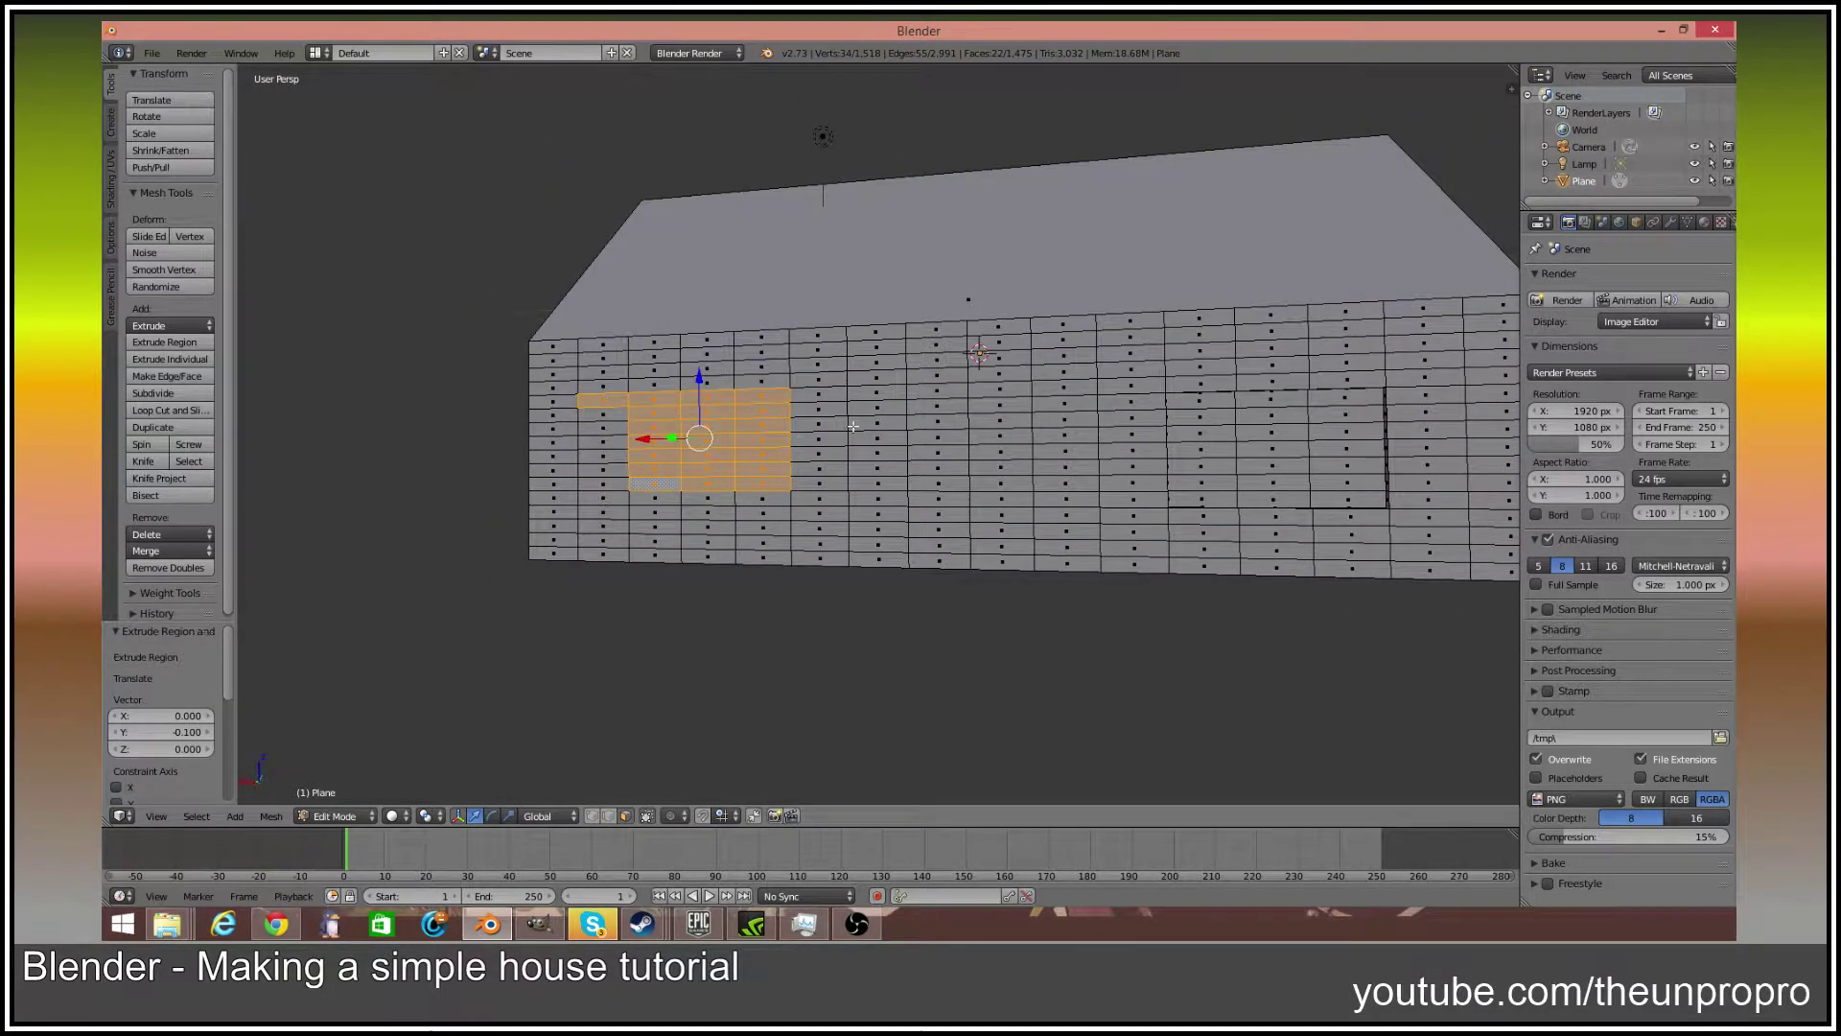
middle_drag(606, 399, 794, 439)
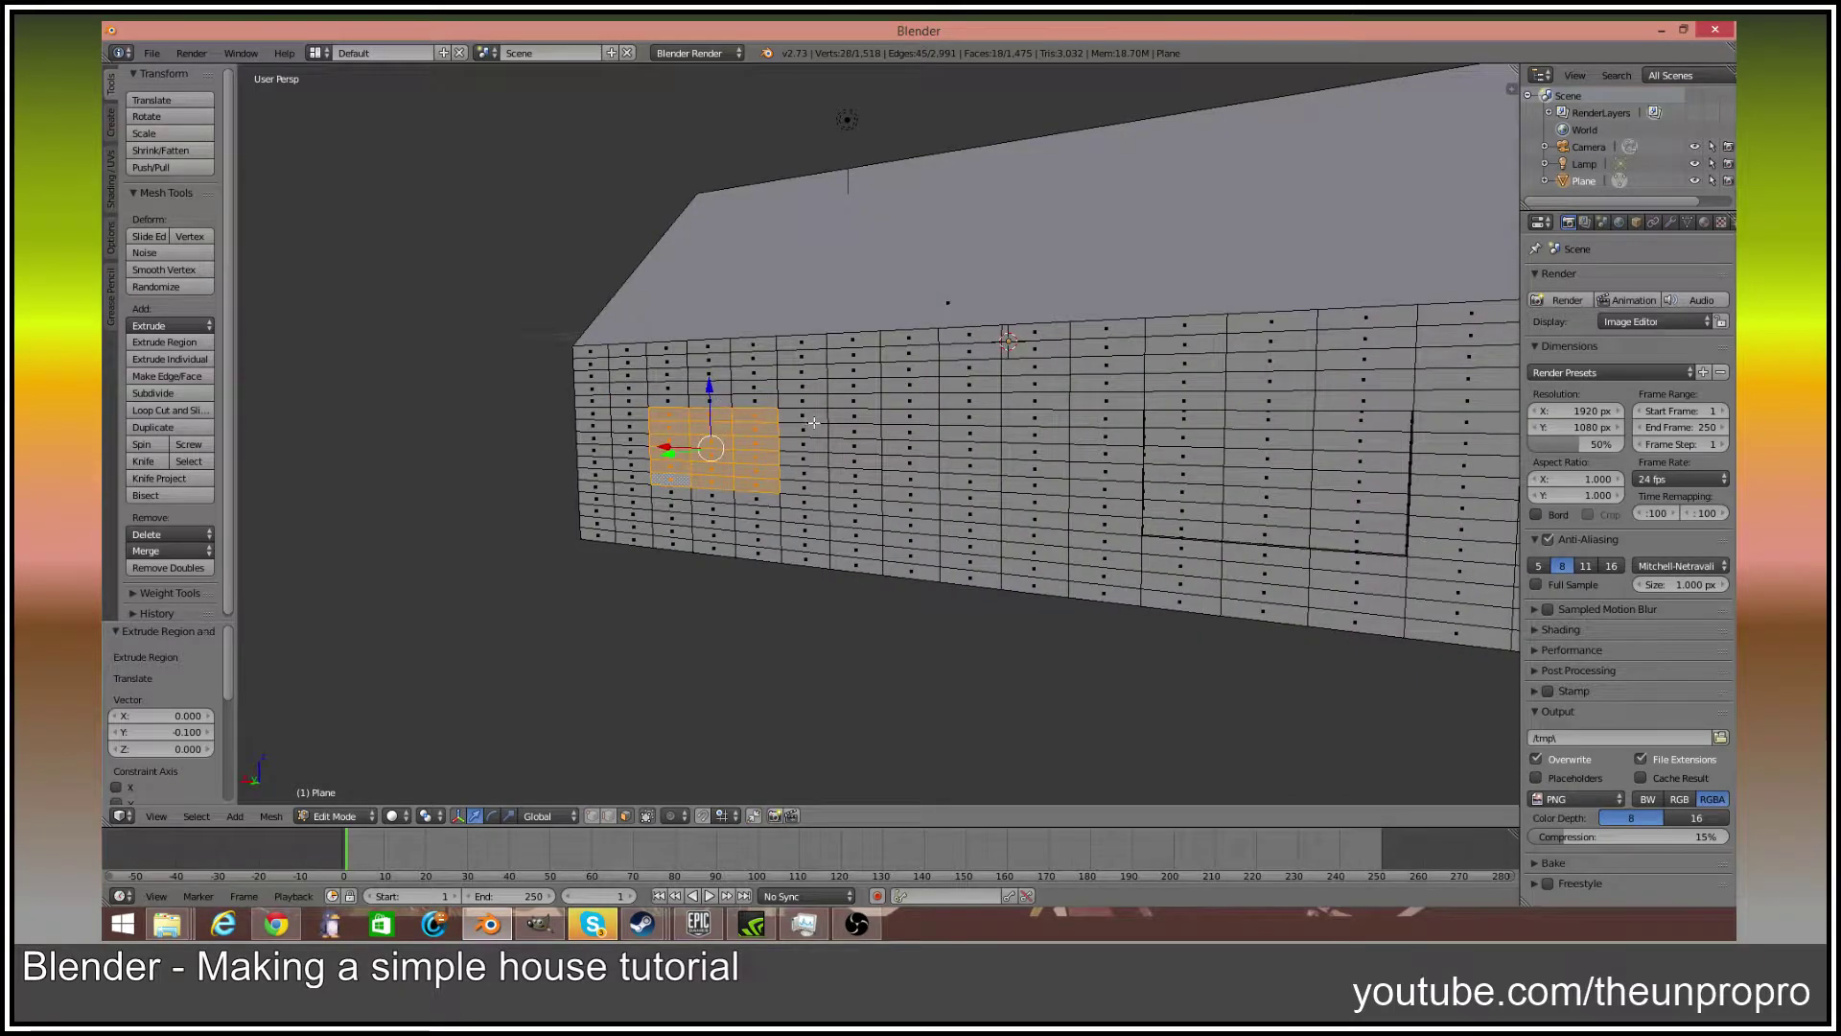
Extrude the second window block into the back wall to recess it
key(i)
key(Return)
key(Tab)
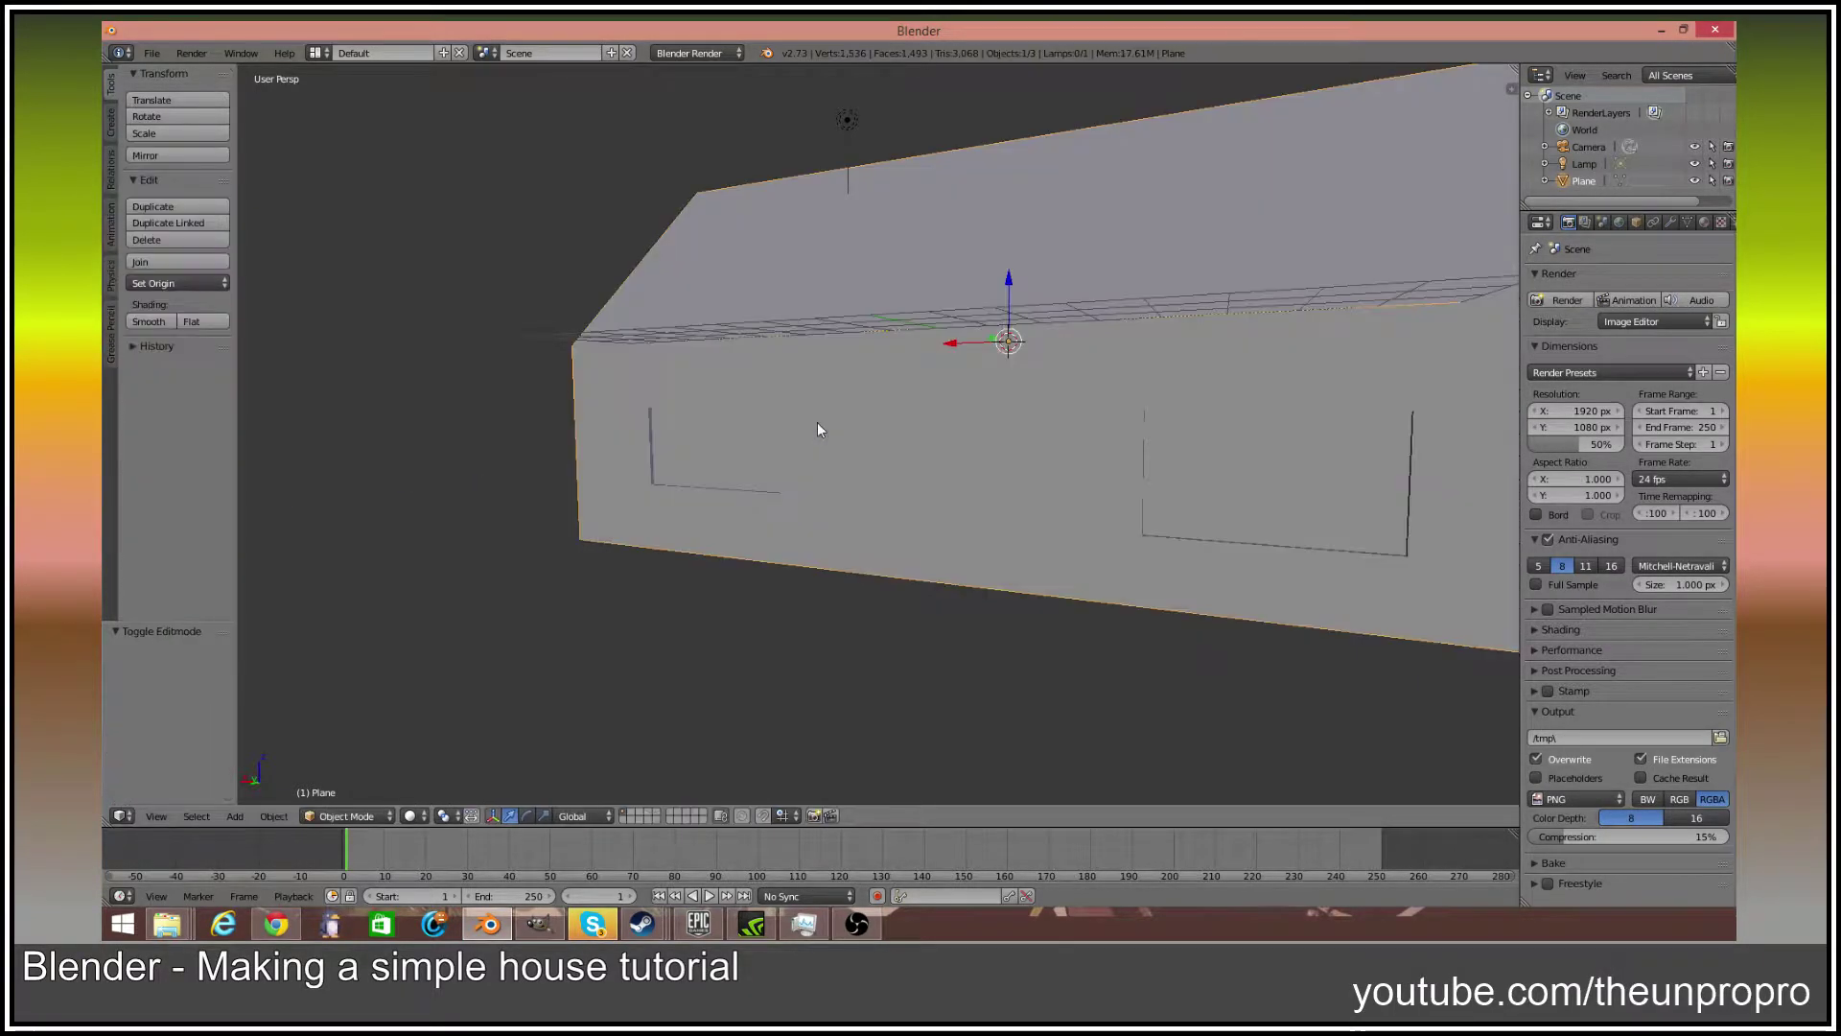
scroll(708, 436, up, 5)
key(Tab)
scroll(708, 436, down, 5)
On the end wall farther from the doorway, select a block three columns wide and seven rows high near the front corner
middle_drag(708, 435, 1017, 480)
scroll(1038, 584, down, 3)
mouse_move(839, 570)
middle_down()
mouse_move(710, 518)
mouse_move(674, 392)
mouse_move(599, 475)
mouse_move(668, 509)
mouse_move(653, 523)
mouse_move(869, 557)
middle_up()
right_click(661, 471)
key(a)
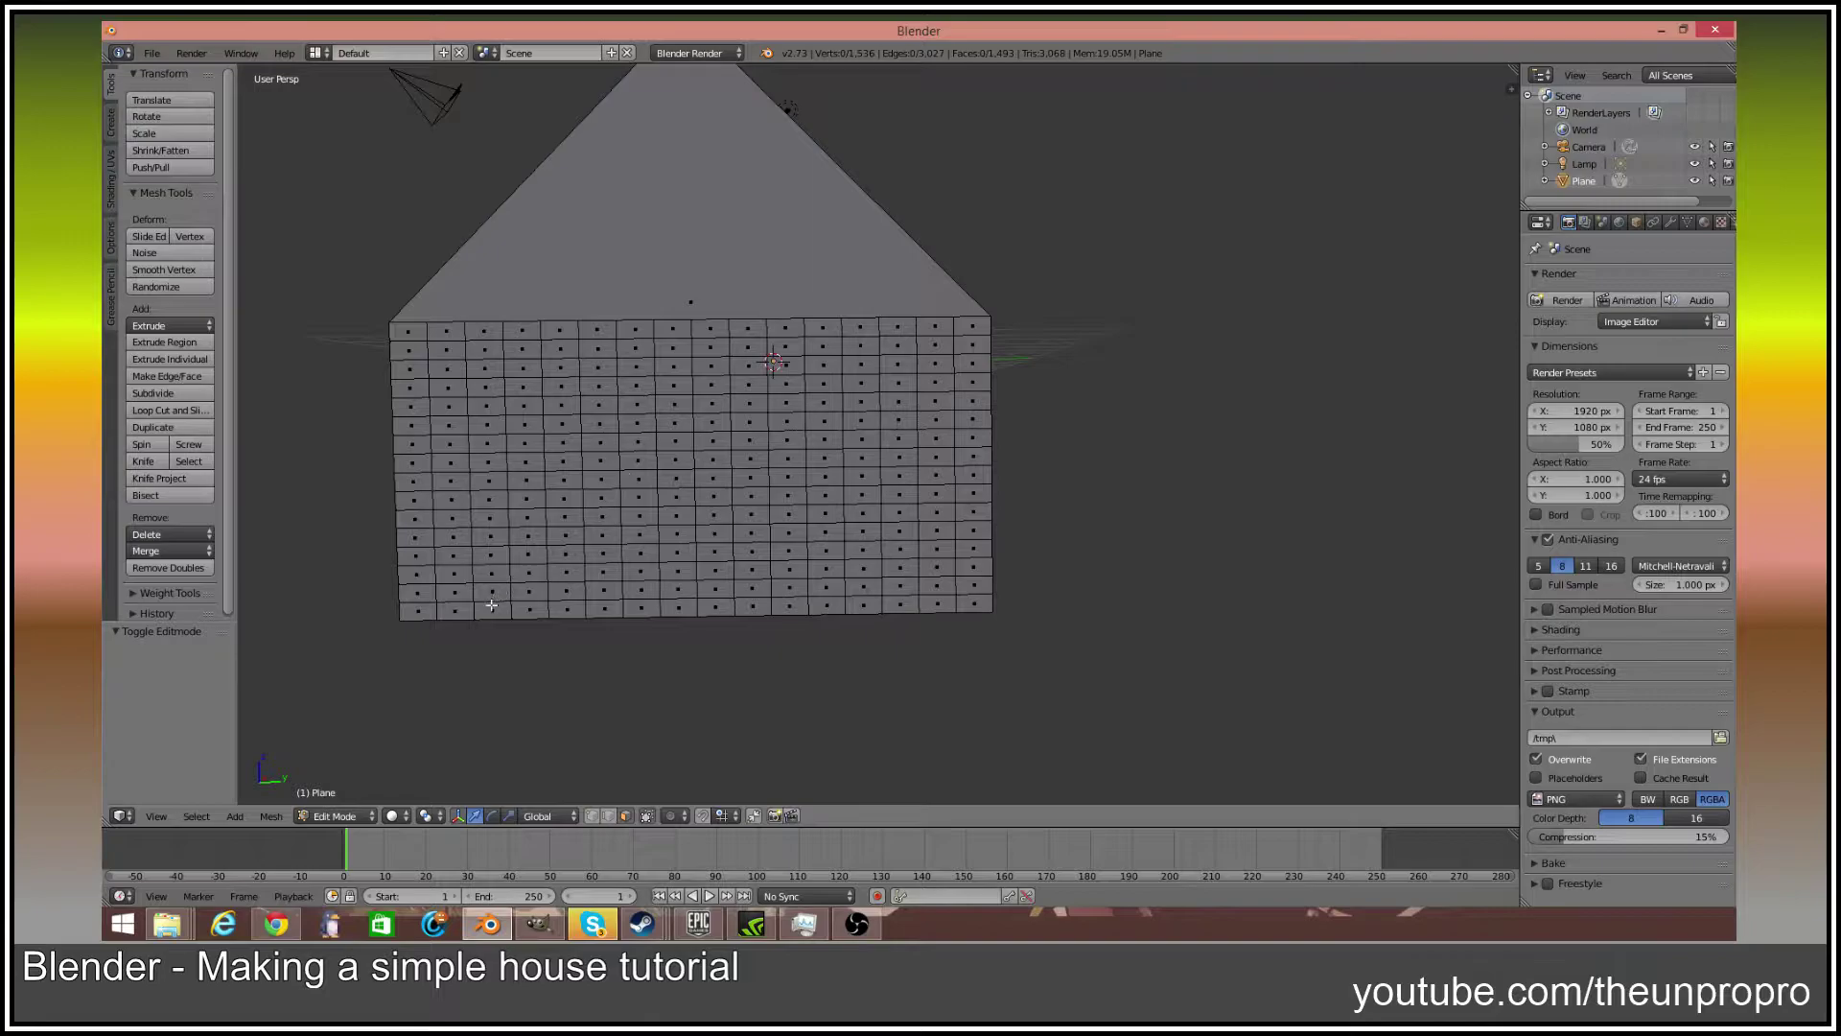
key(a)
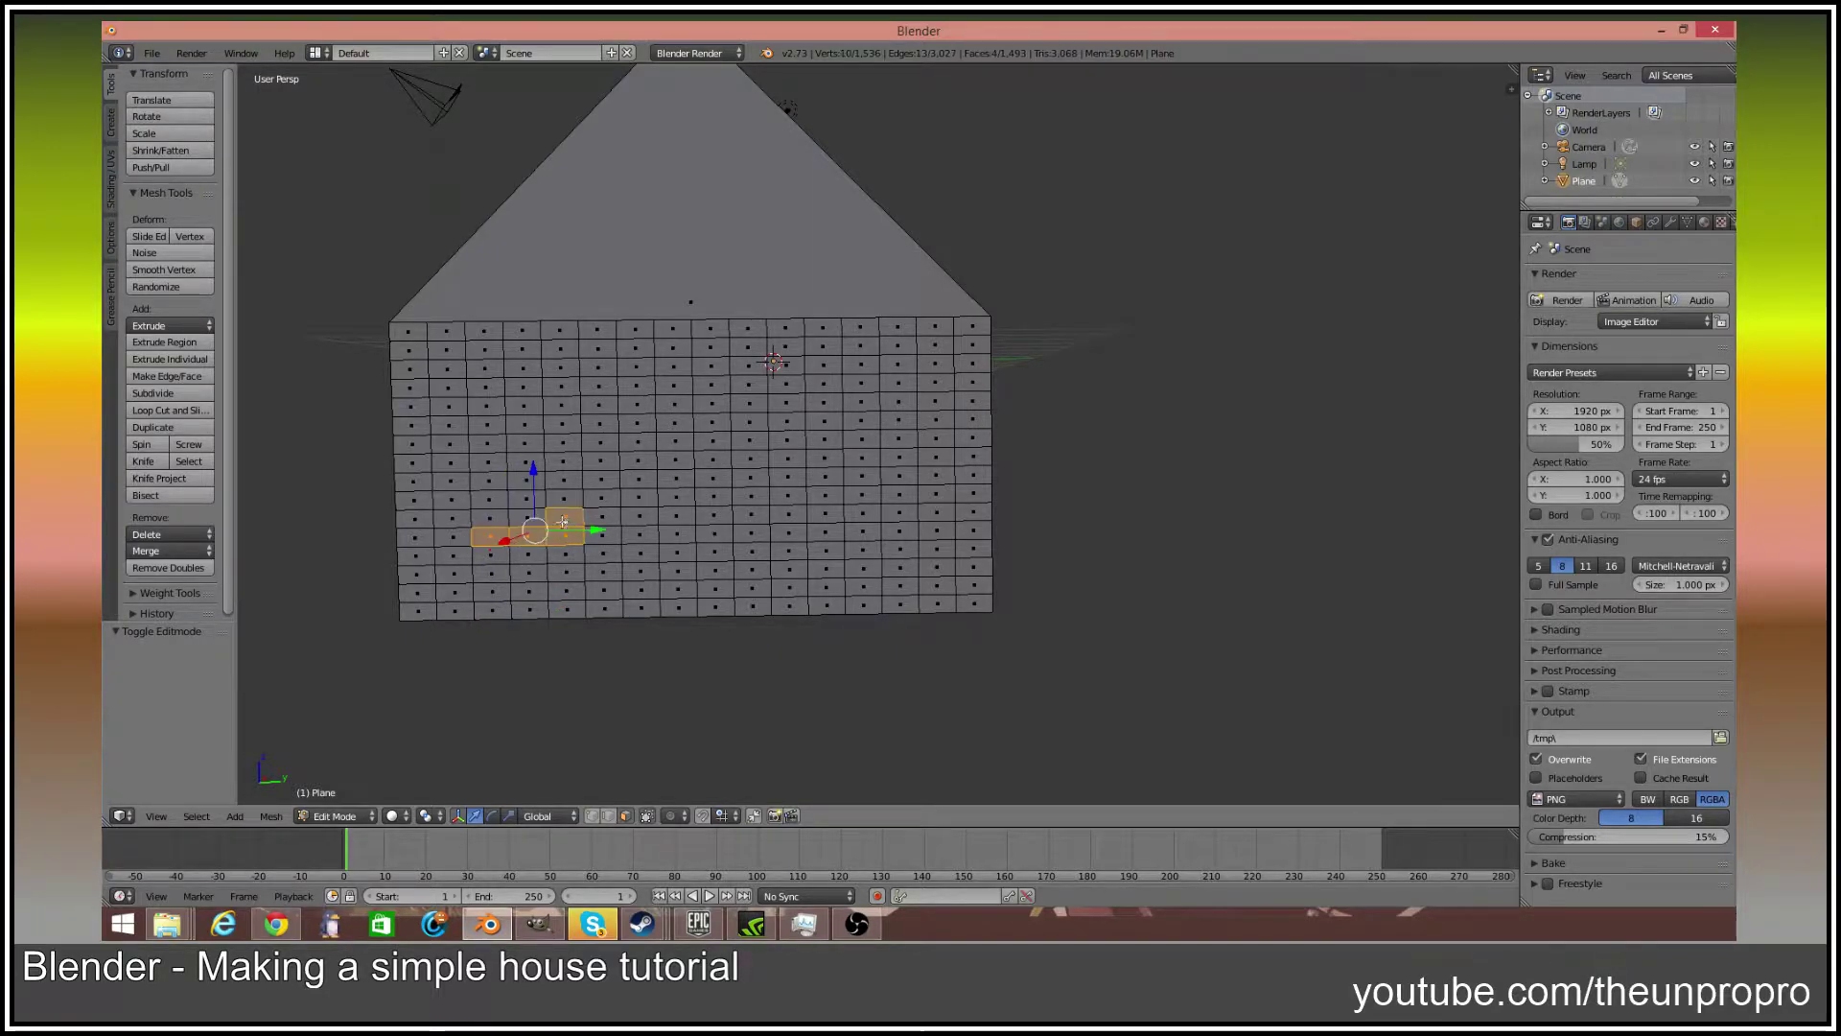
shift+right_click(556, 480)
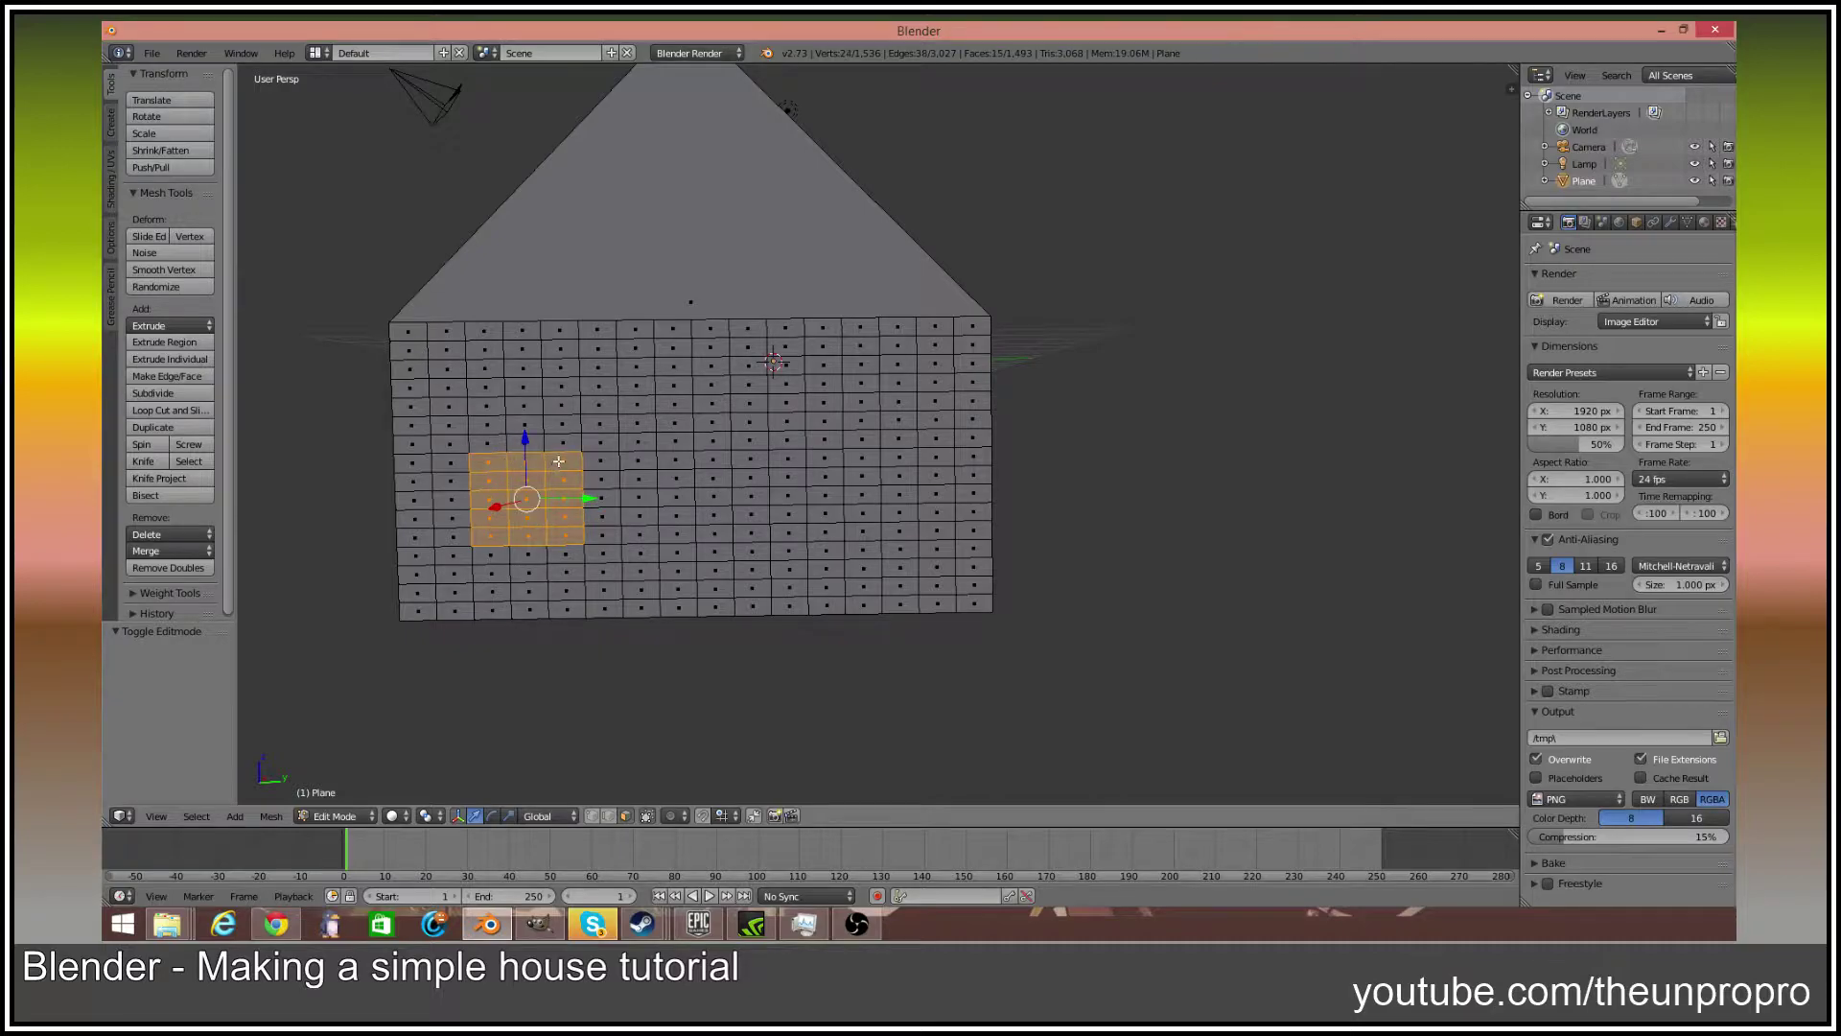
shift+right_click(560, 408)
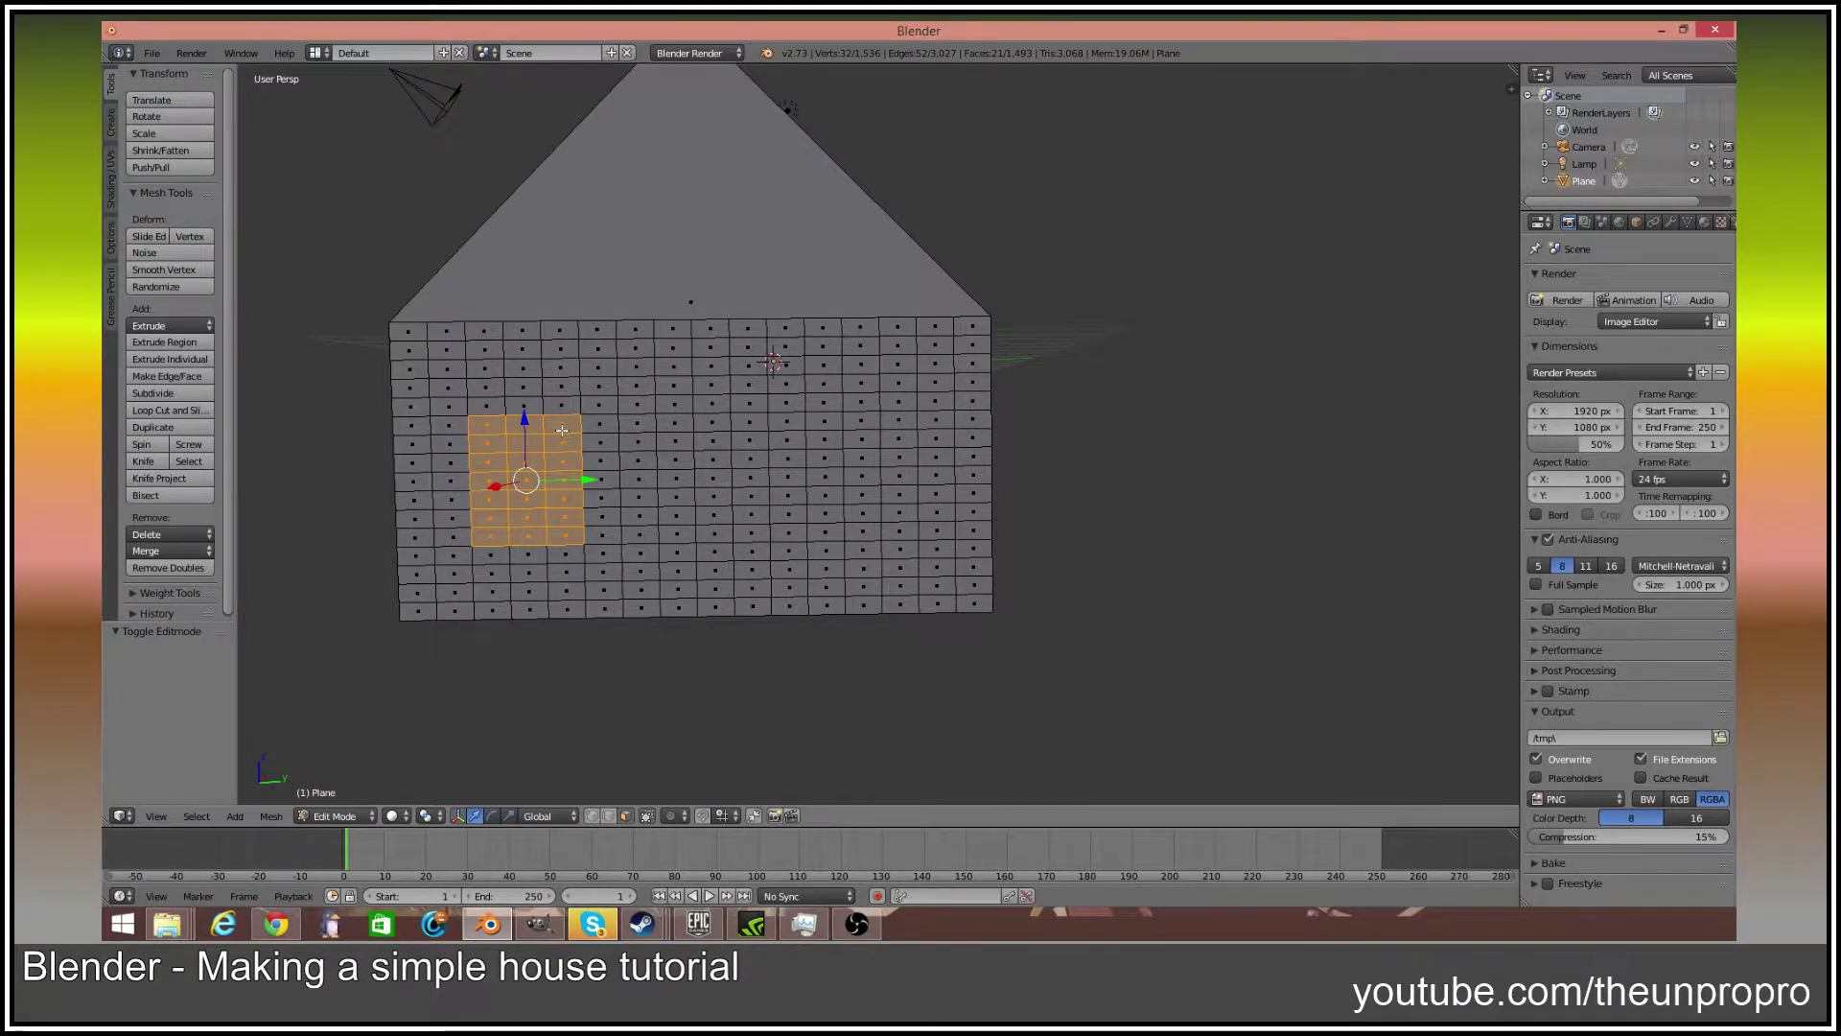
Extrude the selected block into the end wall farther from the doorway to recess its window
key(Tab)
key(Tab)
key(a)
key(ctrl+z)
key(e)
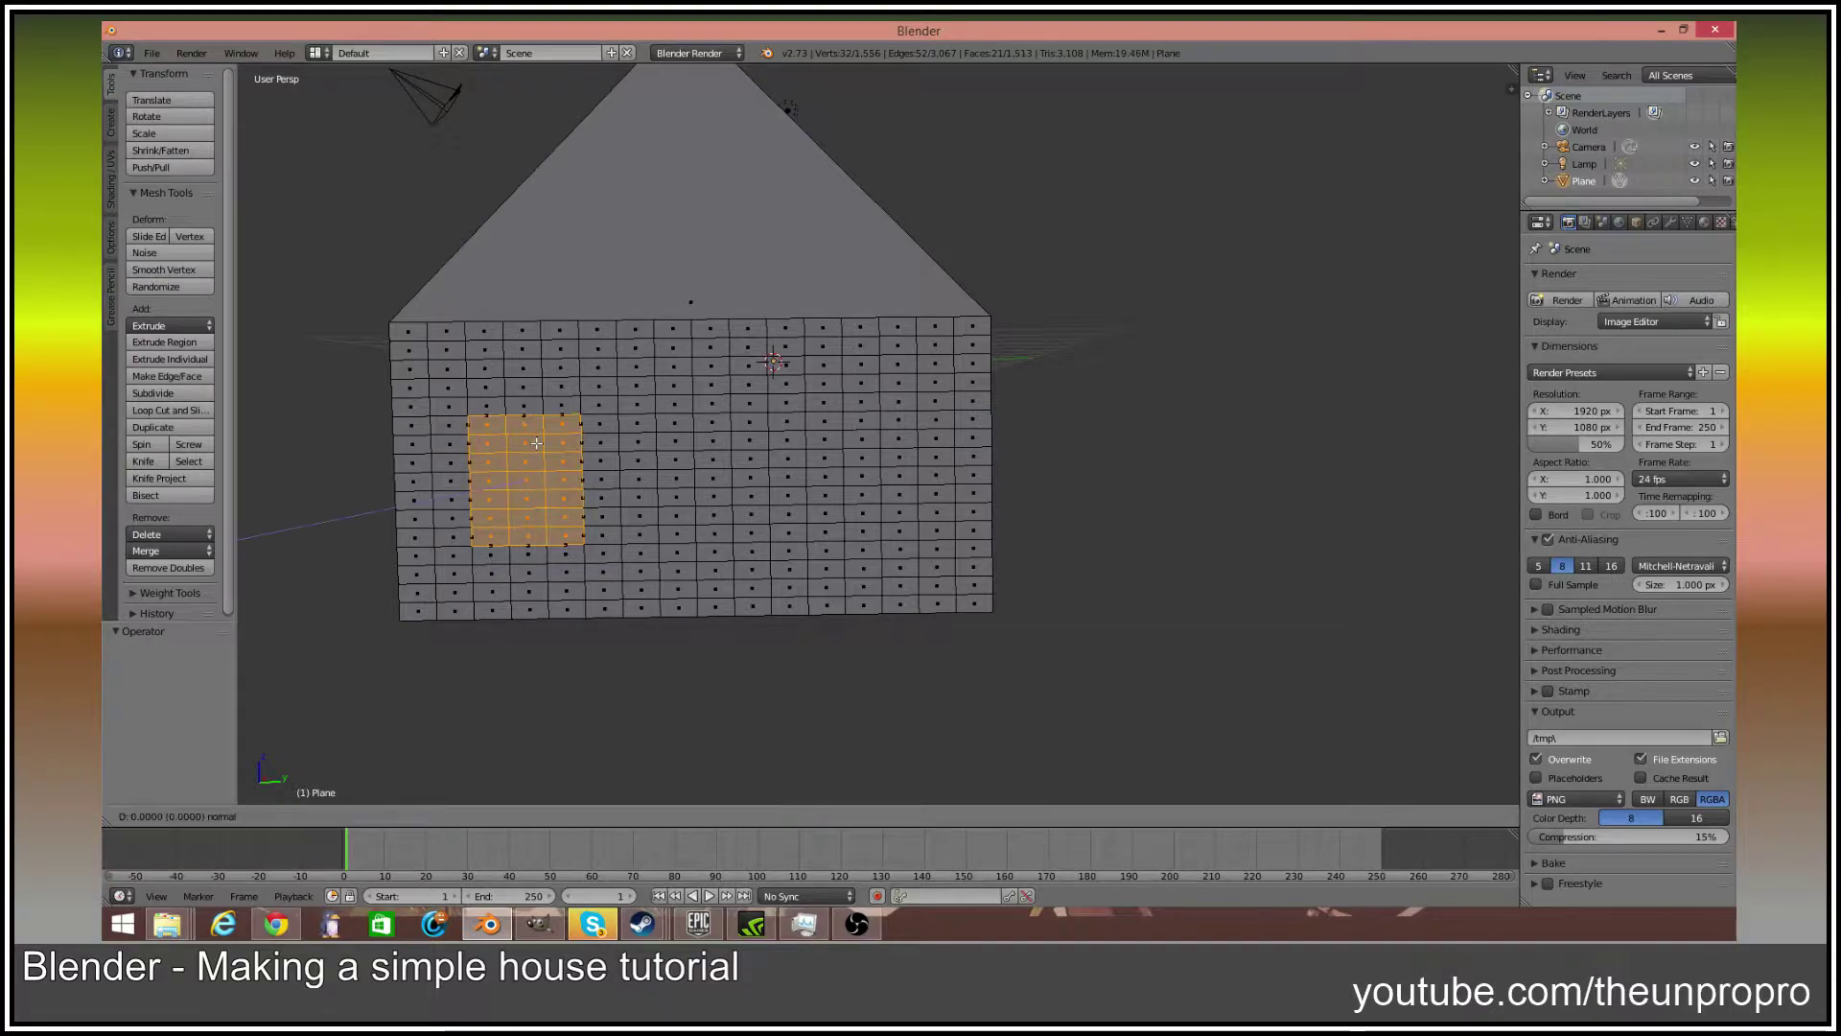
click(540, 423)
key(Tab)
middle_drag(539, 423, 427, 427)
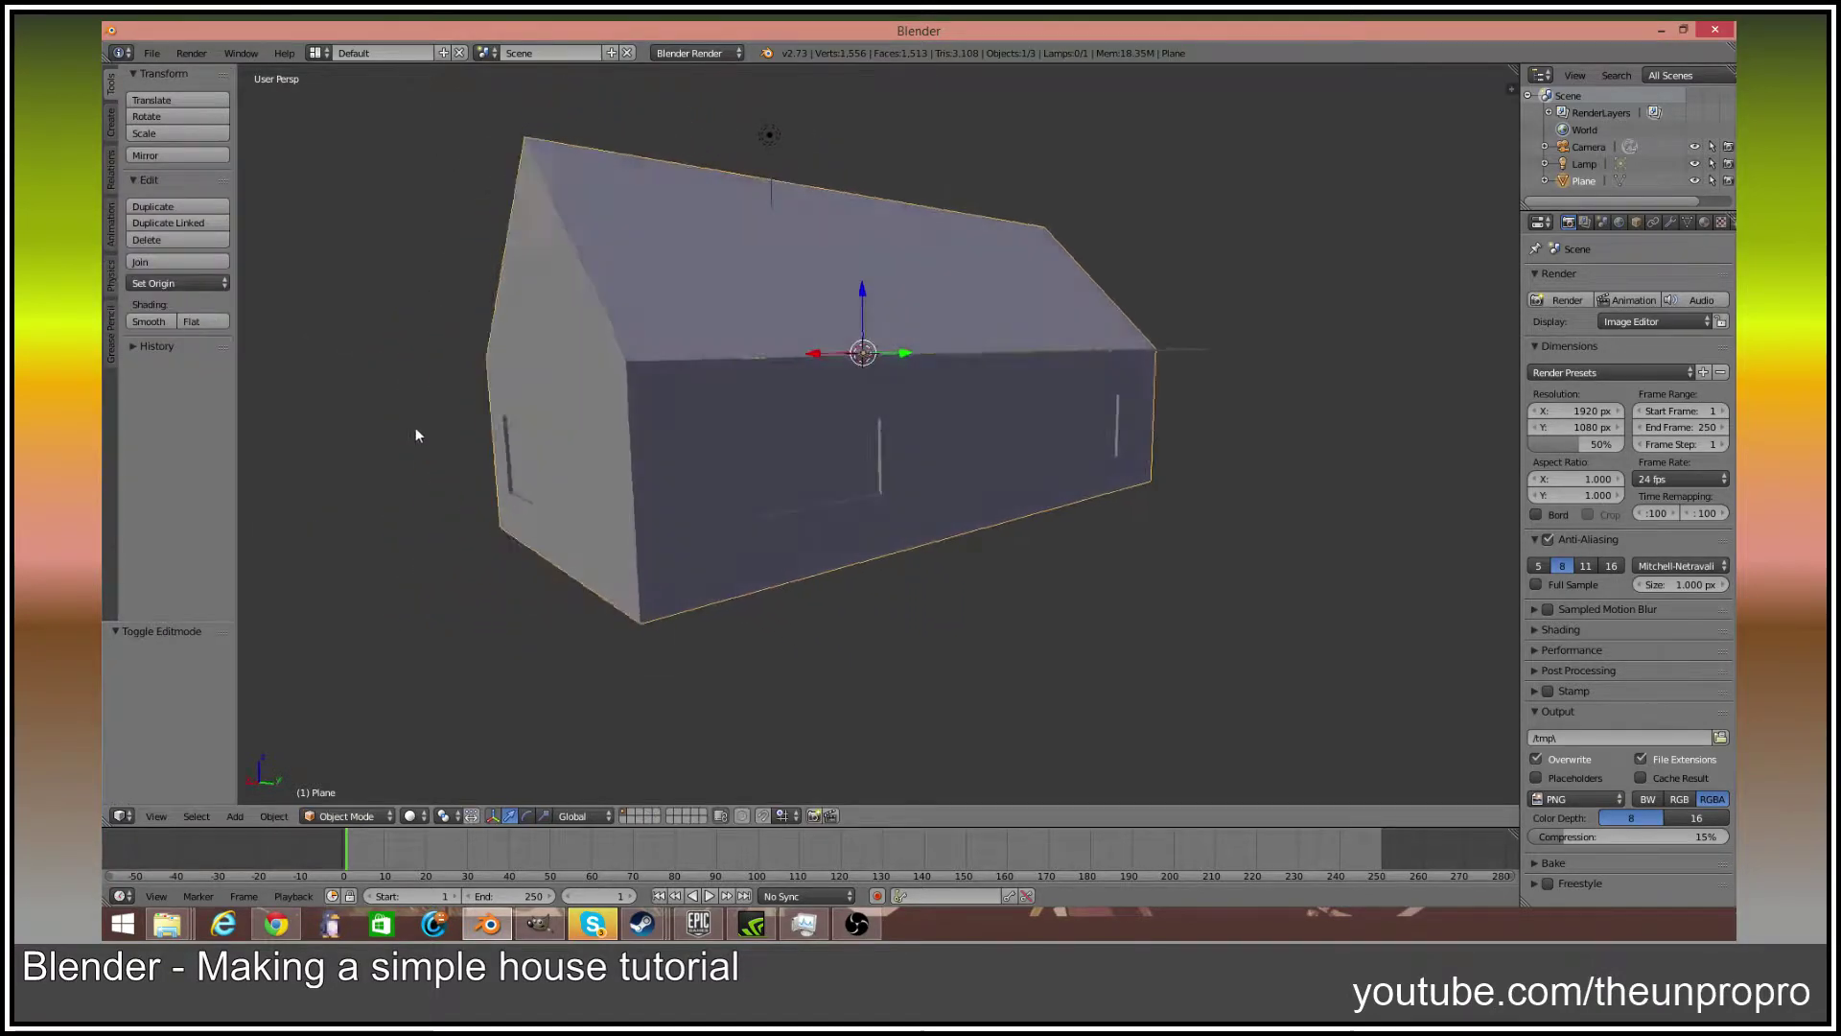
Examine the recessed windows and doorway around the house, with and without the mesh grid shown
key(Tab)
middle_drag(544, 415, 853, 521)
scroll(671, 405, up, 5)
key(e)
click(713, 409)
key(Tab)
scroll(963, 515, up, 4)
scroll(1079, 497, down, 5)
key(Tab)
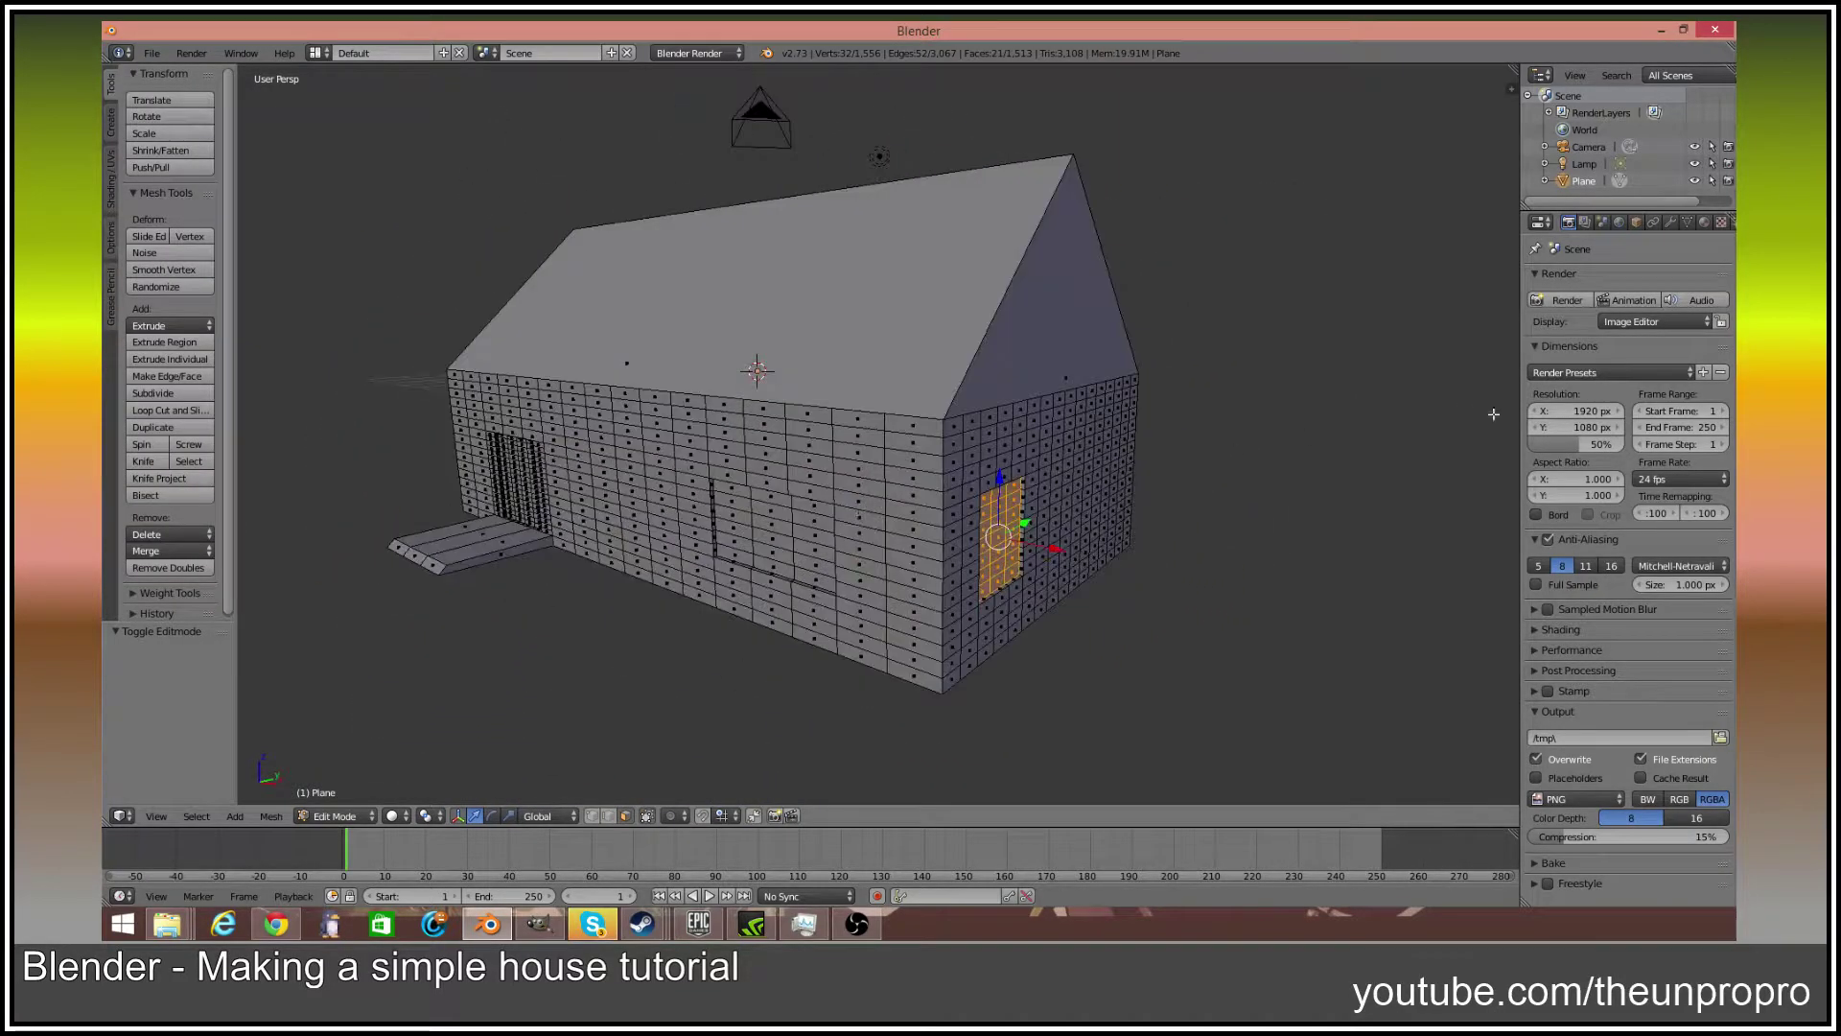
Create a new material for the house and name it WALLS
click(1702, 223)
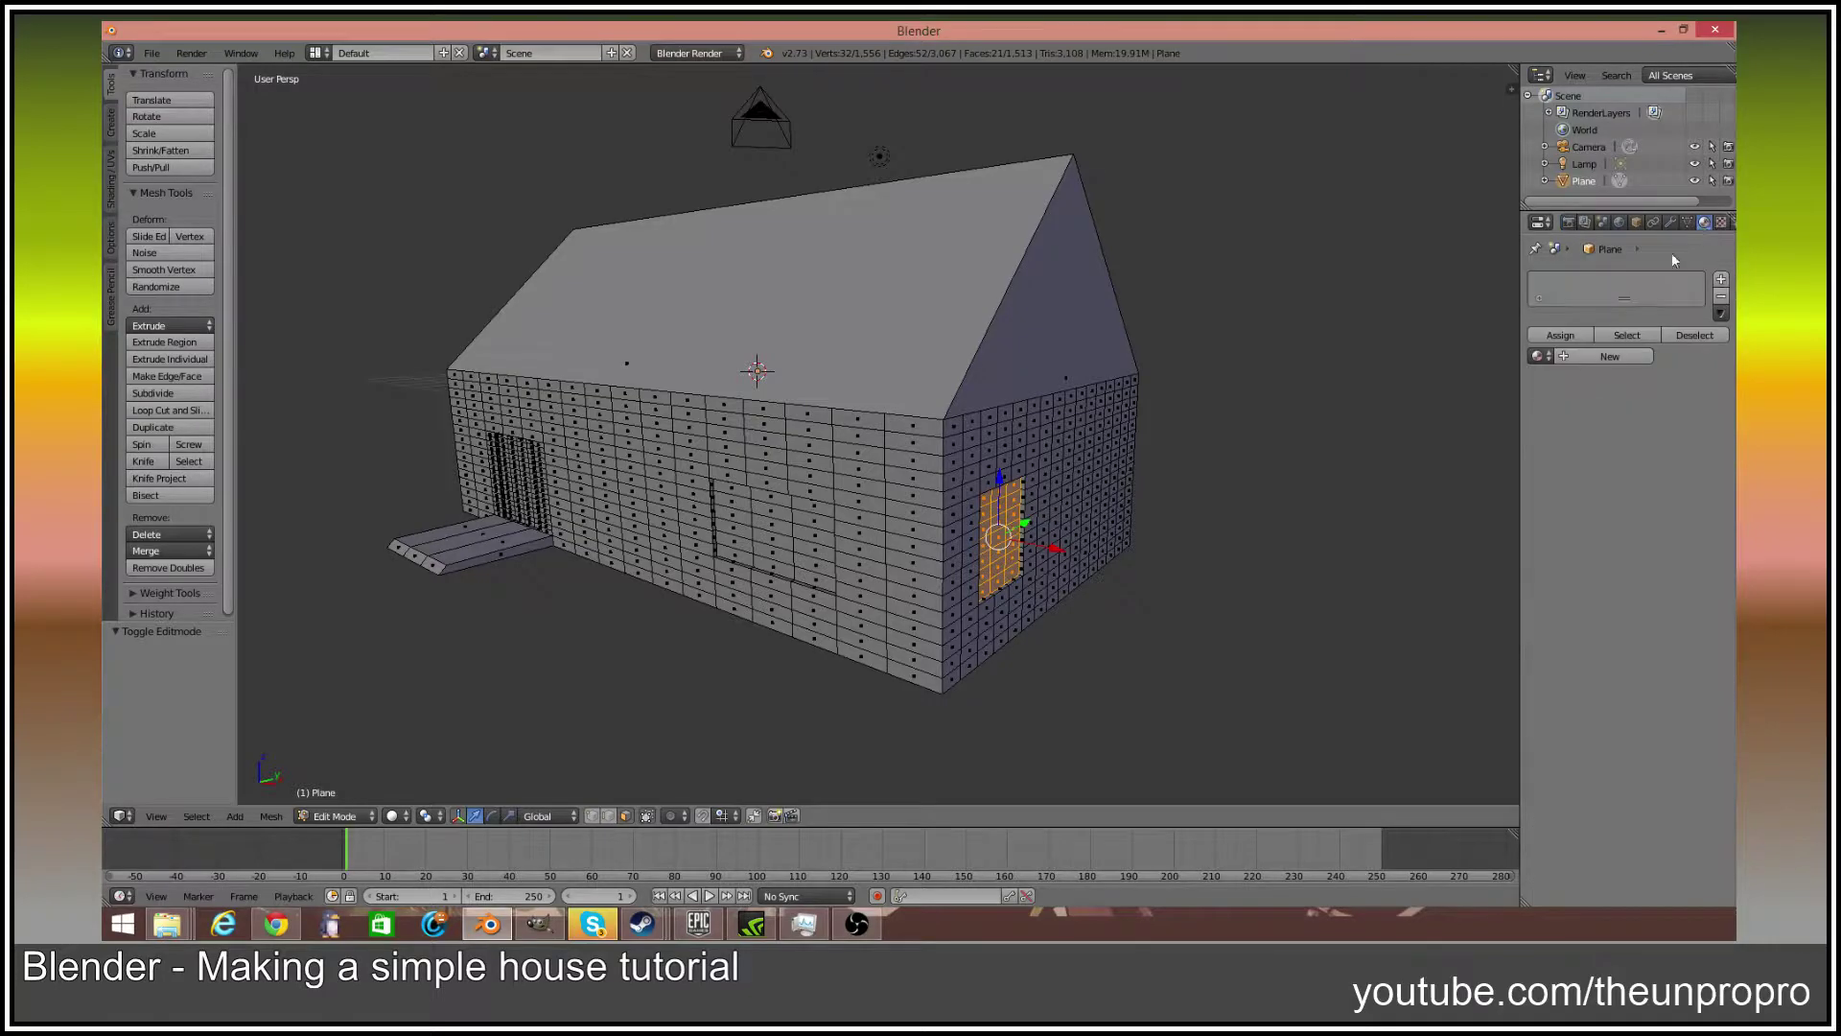
click(1607, 356)
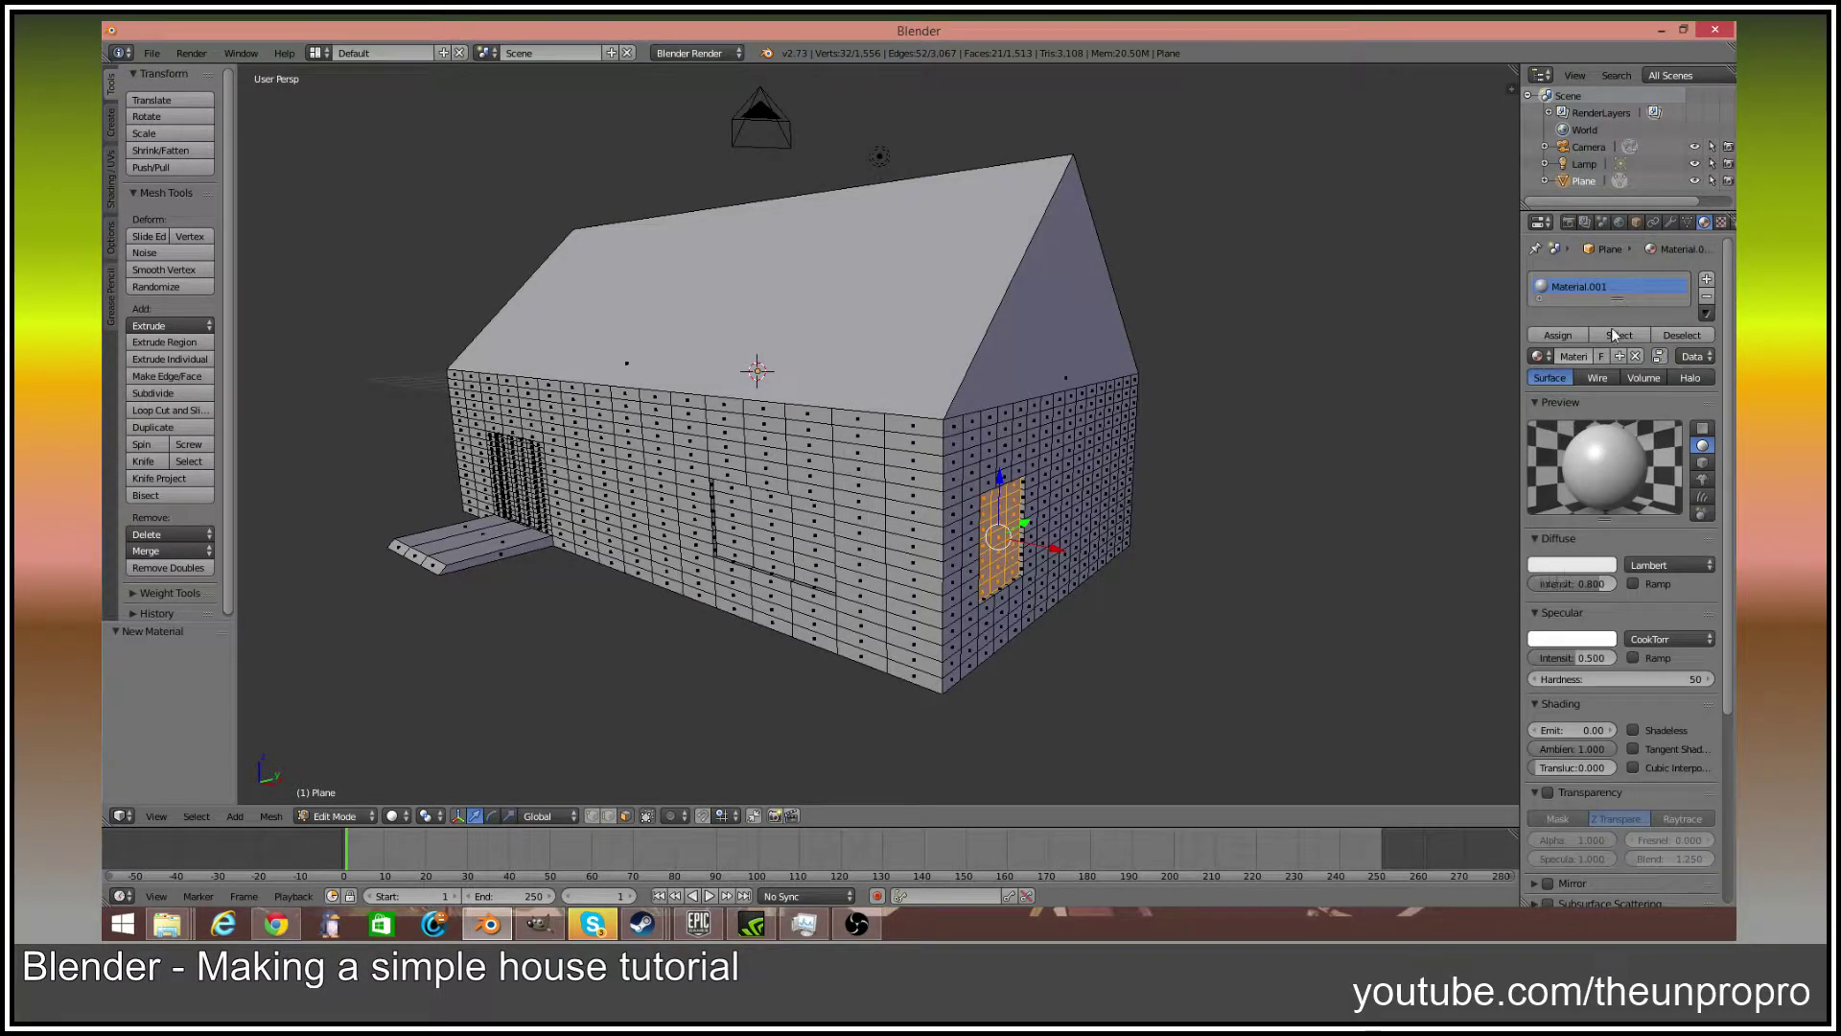
click(1572, 354)
text(WALLS)
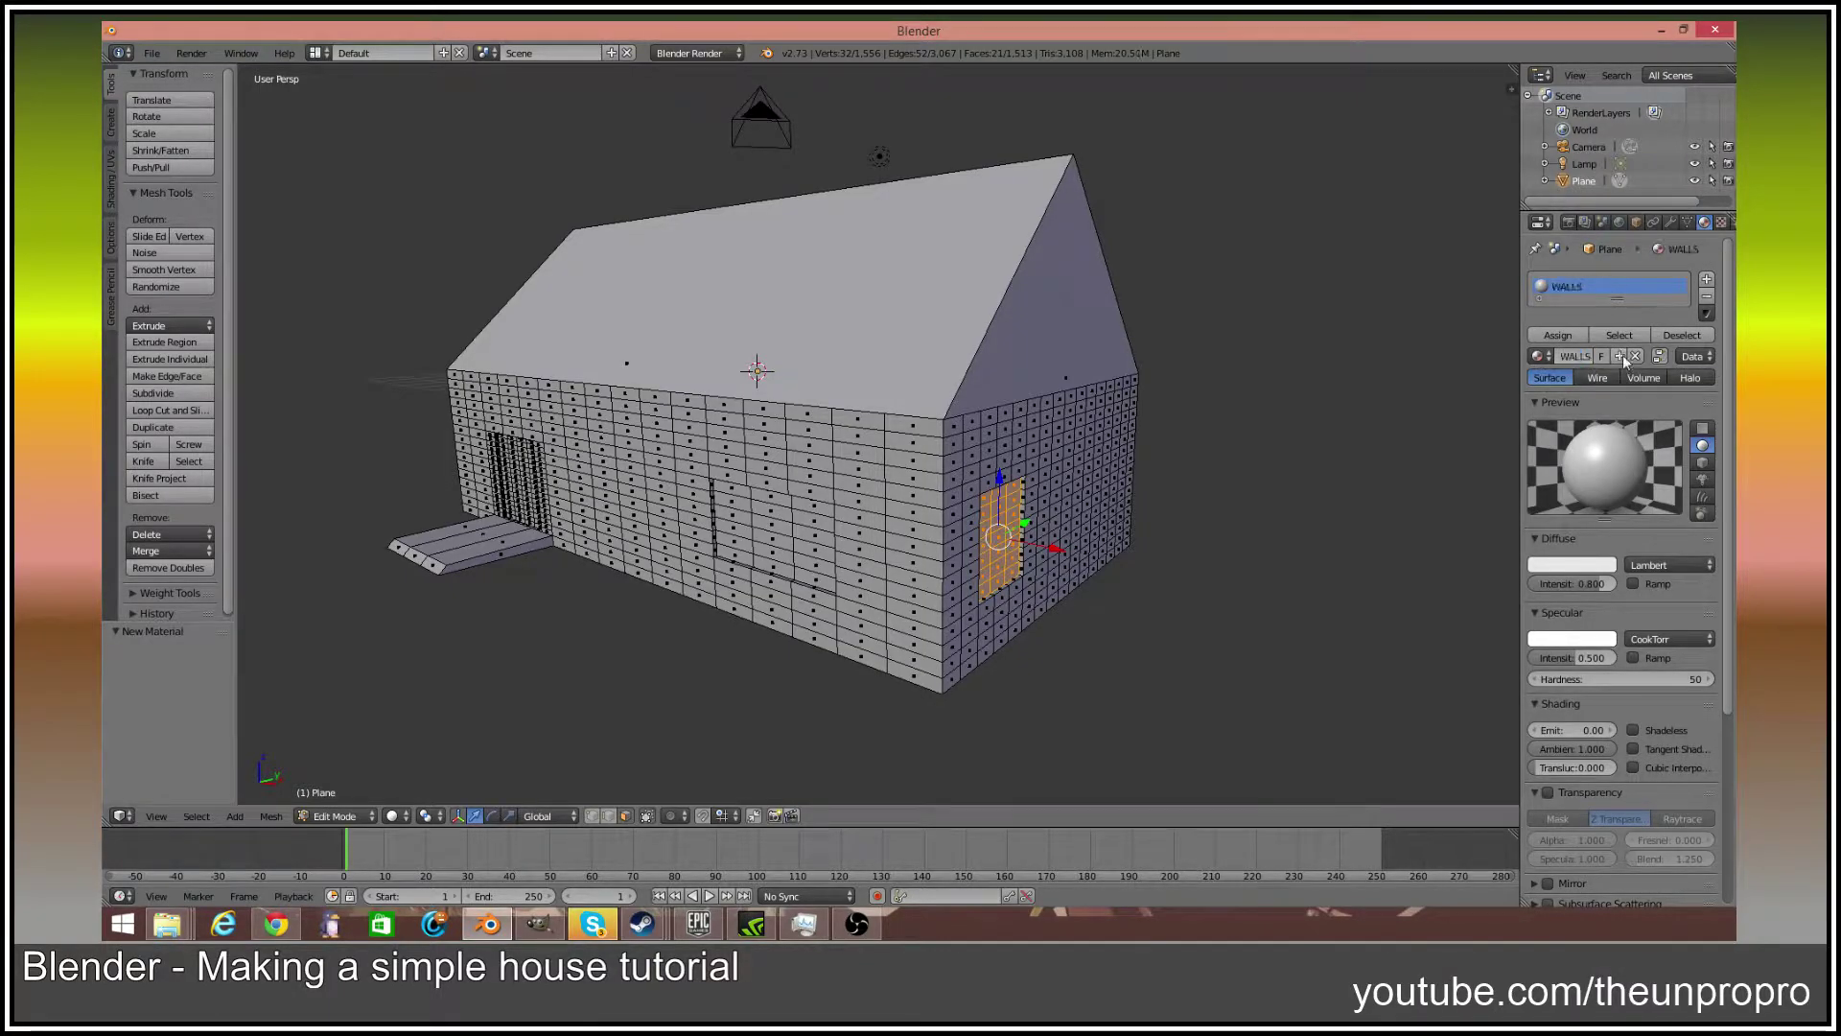
Add a second material named ROOF and set its diffuse colour to R 0.800, G 0.126, B 0.198
click(1707, 282)
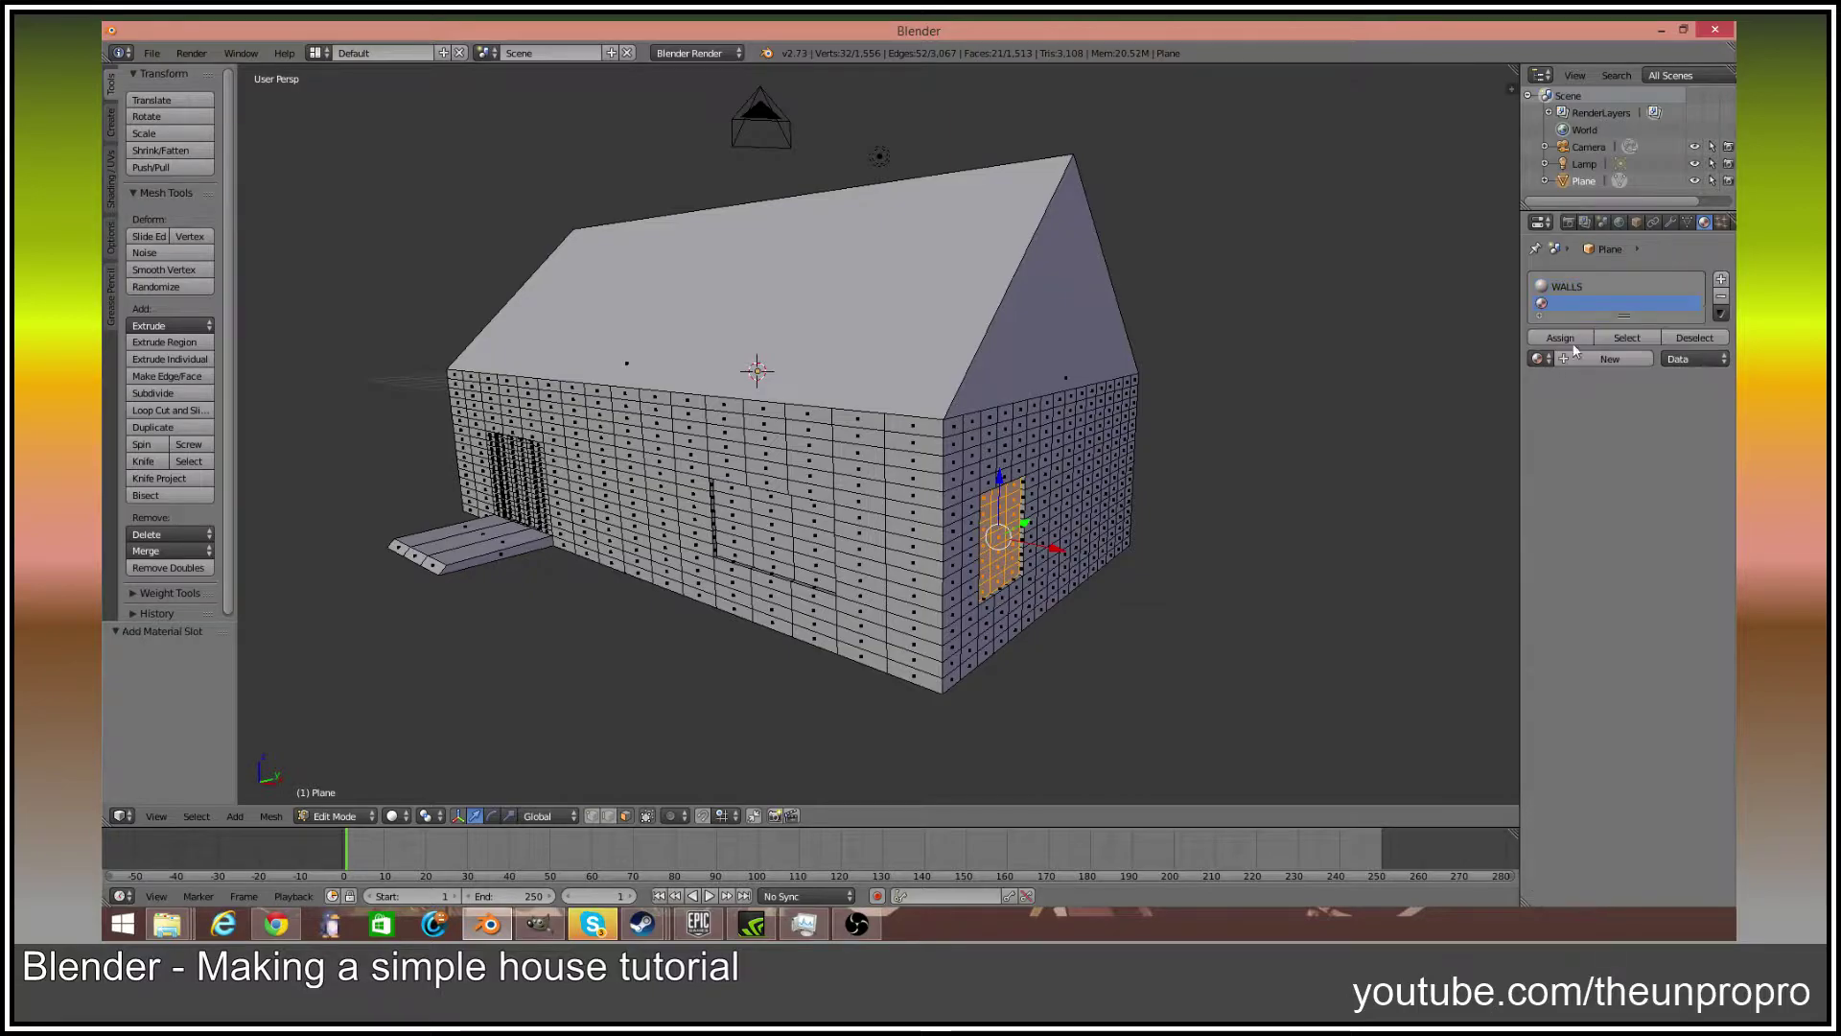
click(1613, 359)
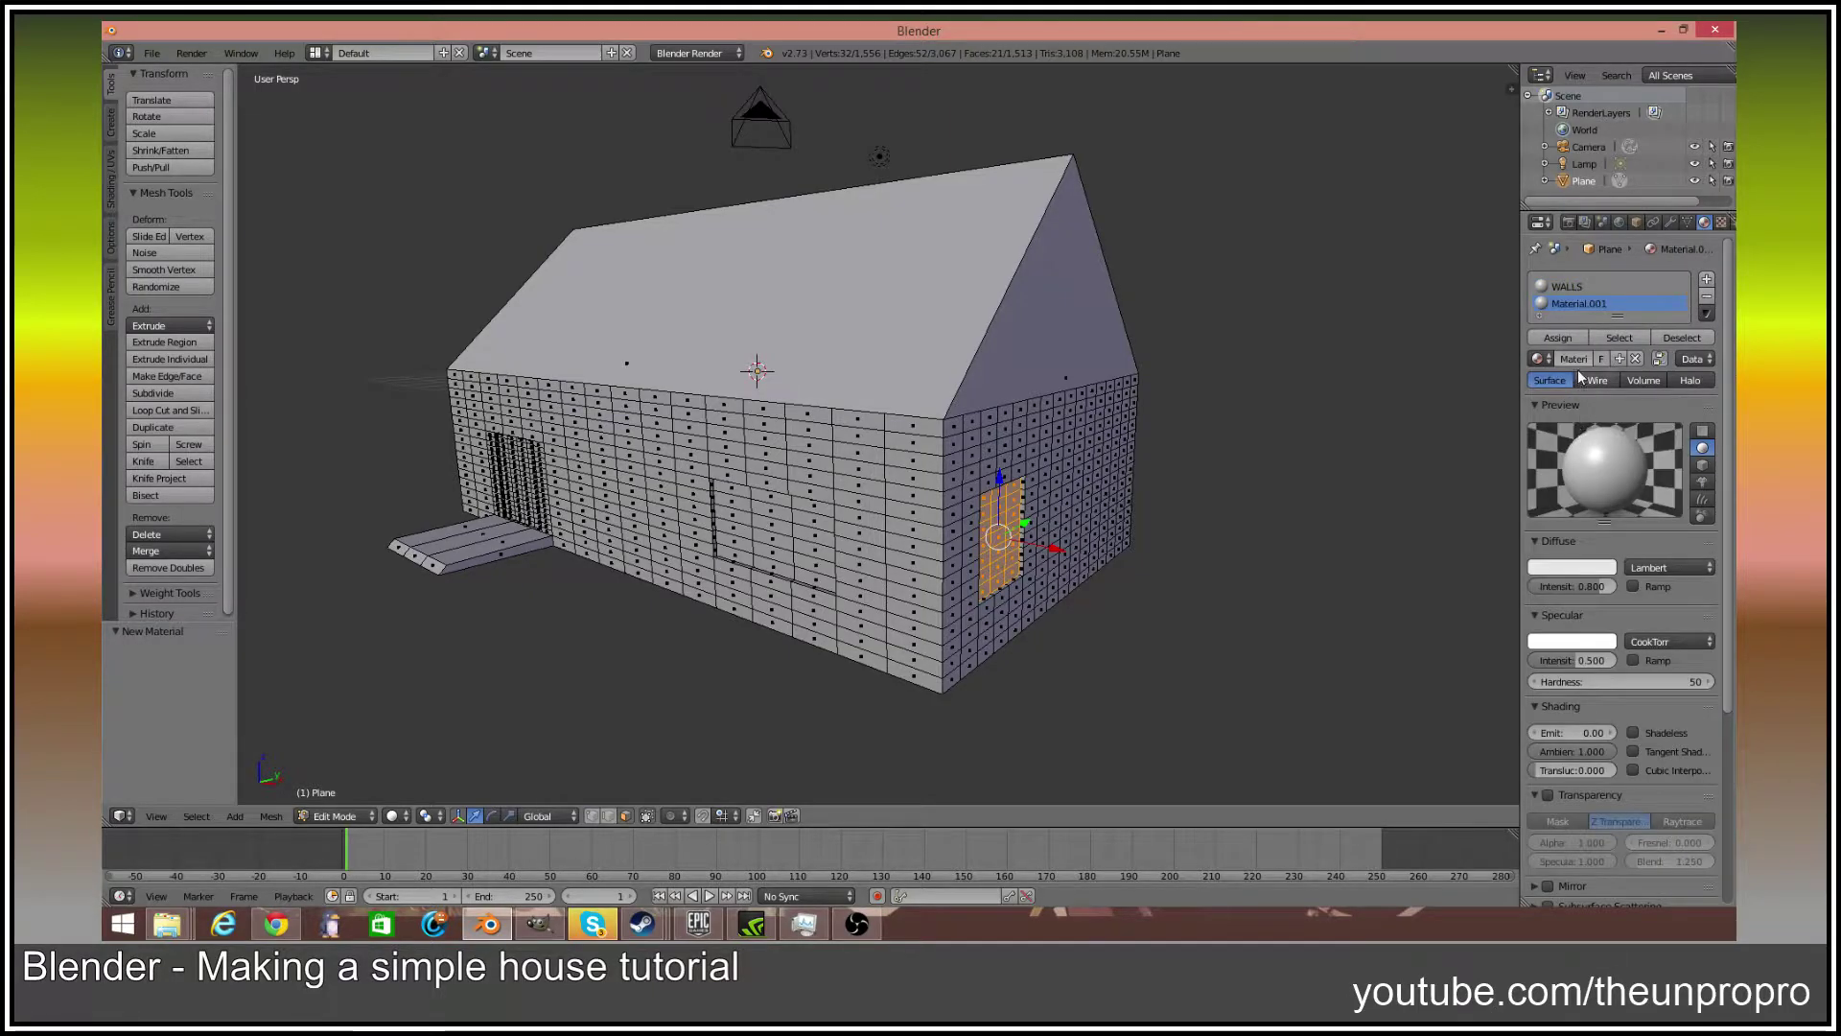
text(ROOF)
key(Return)
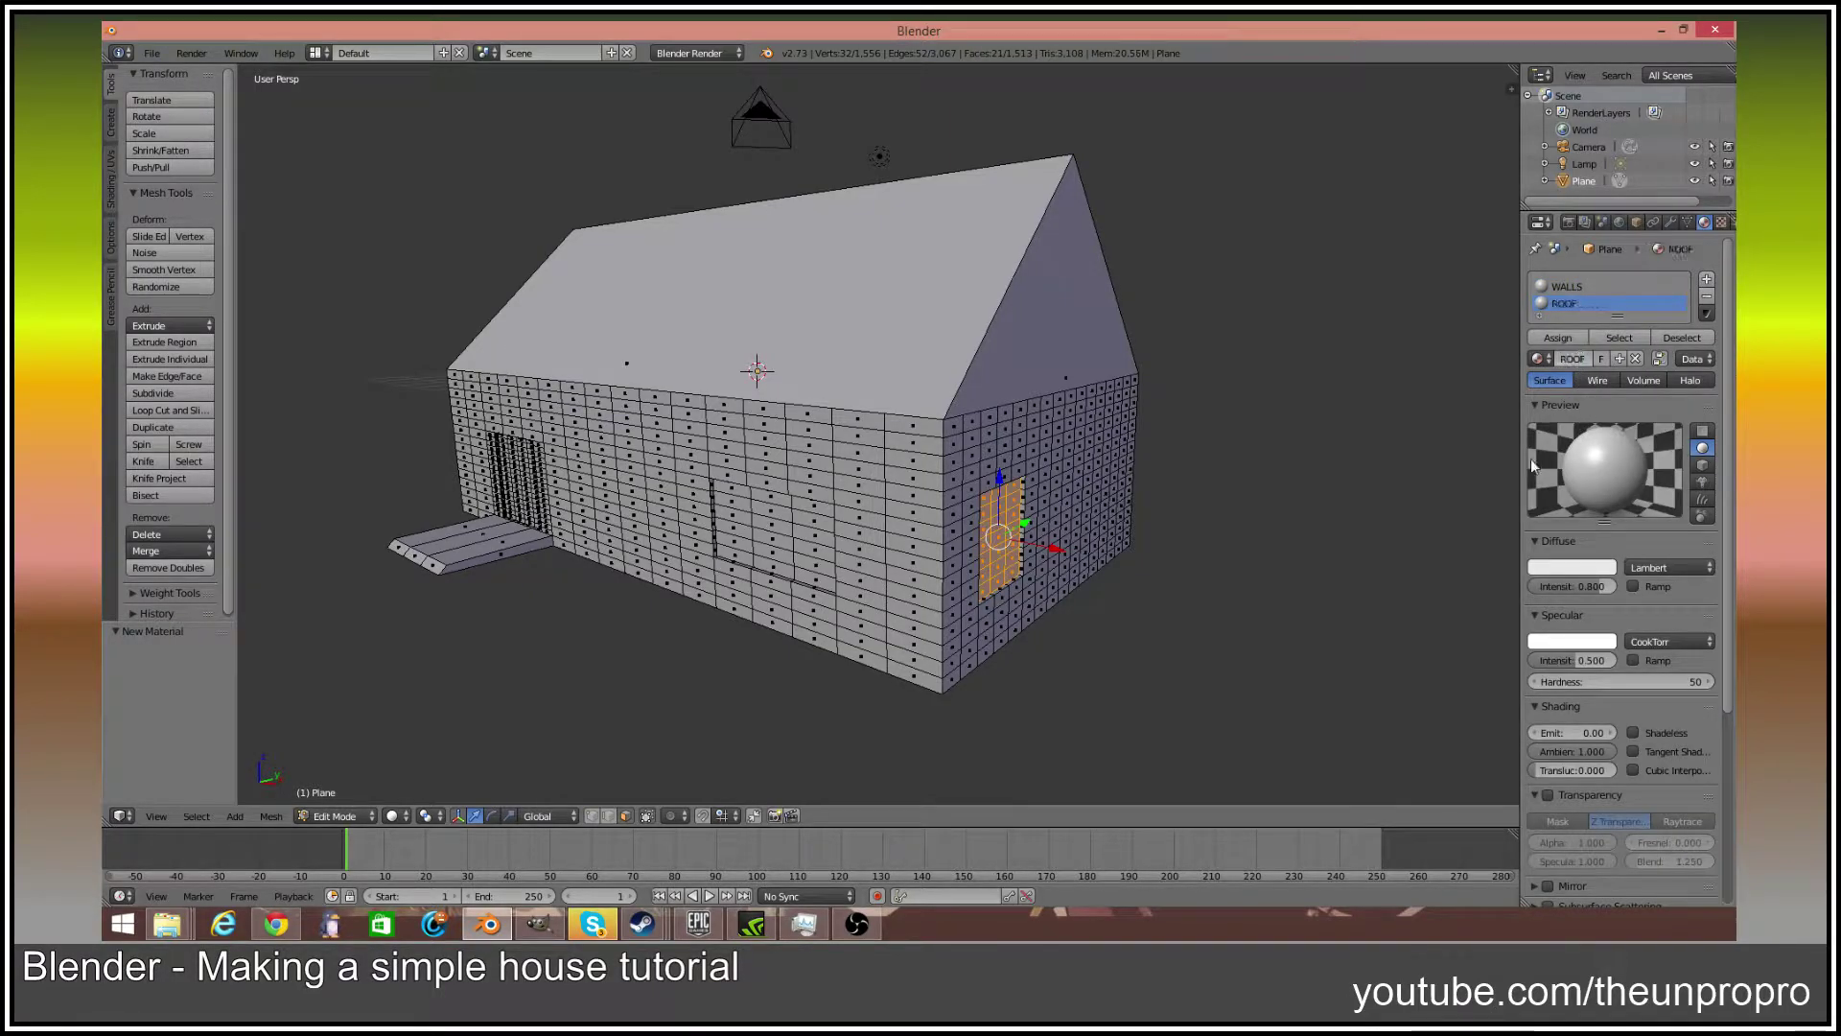
click(1571, 567)
click(1534, 436)
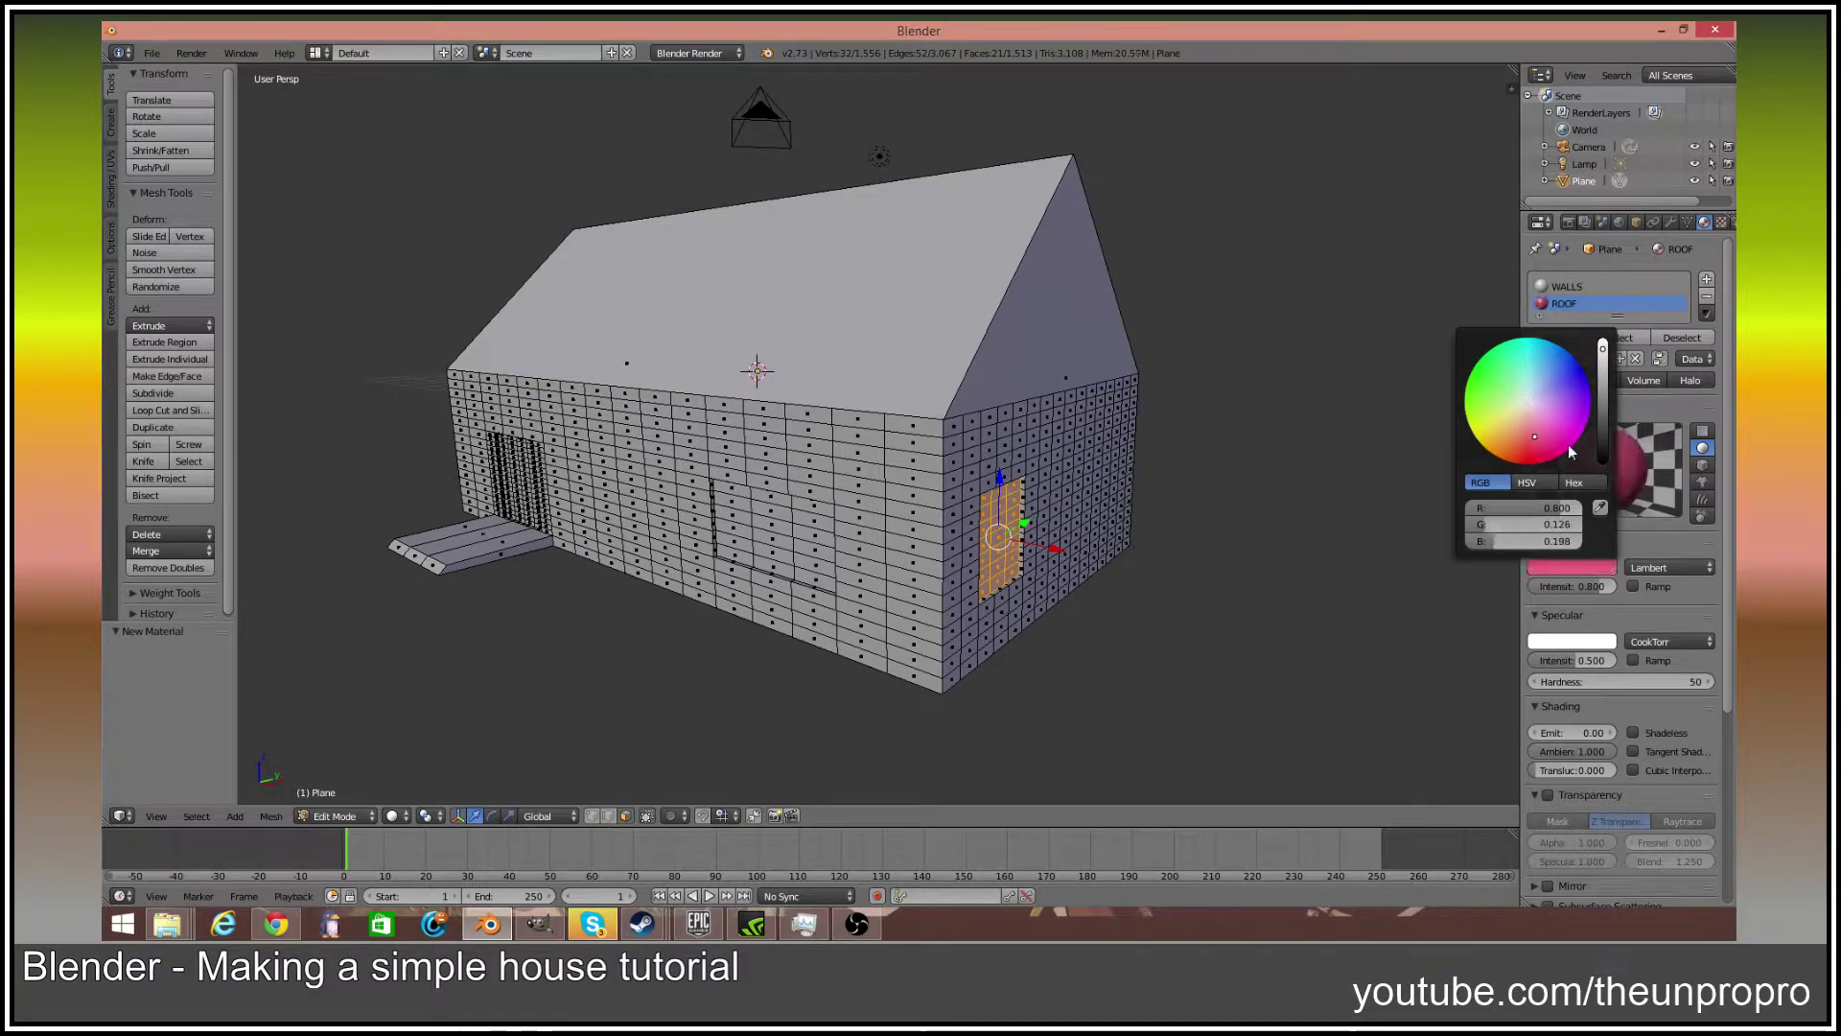
Select both slopes of the roof and unwrap their UVs
right_click(691, 316)
middle_drag(767, 316, 924, 303)
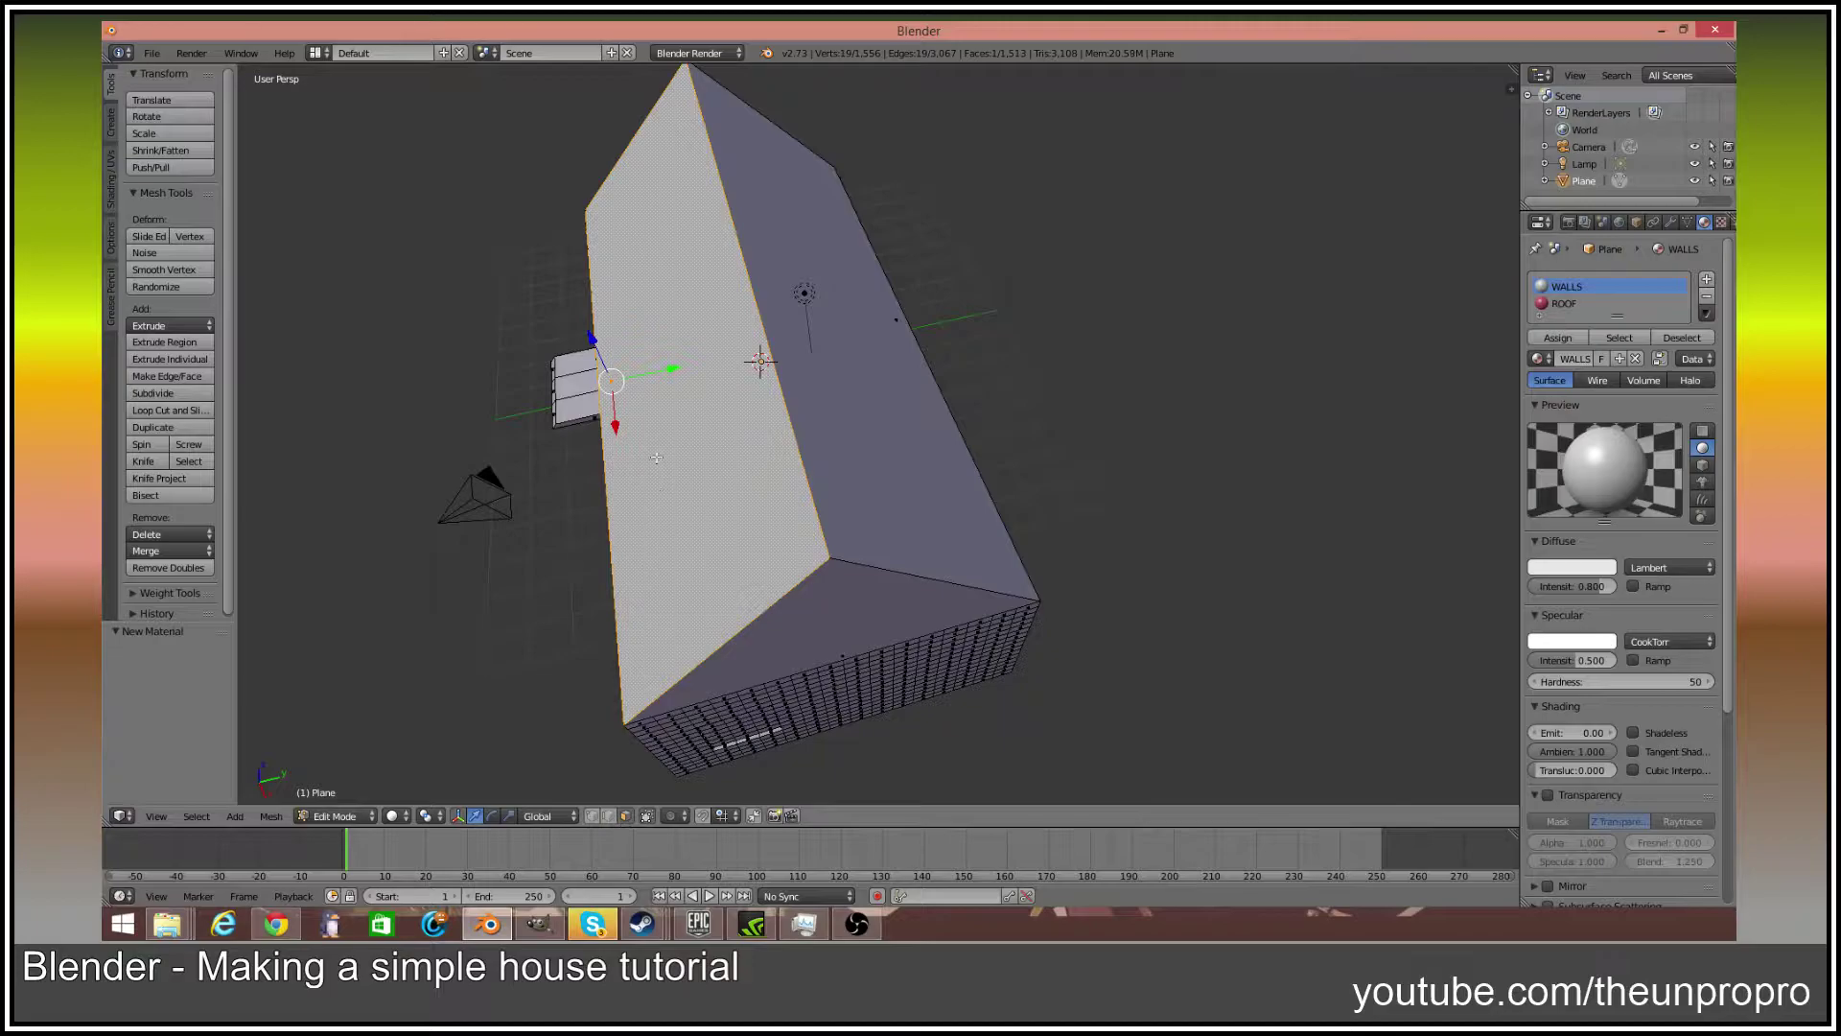
shift+right_click(780, 214)
middle_drag(781, 214, 987, 470)
key(u)
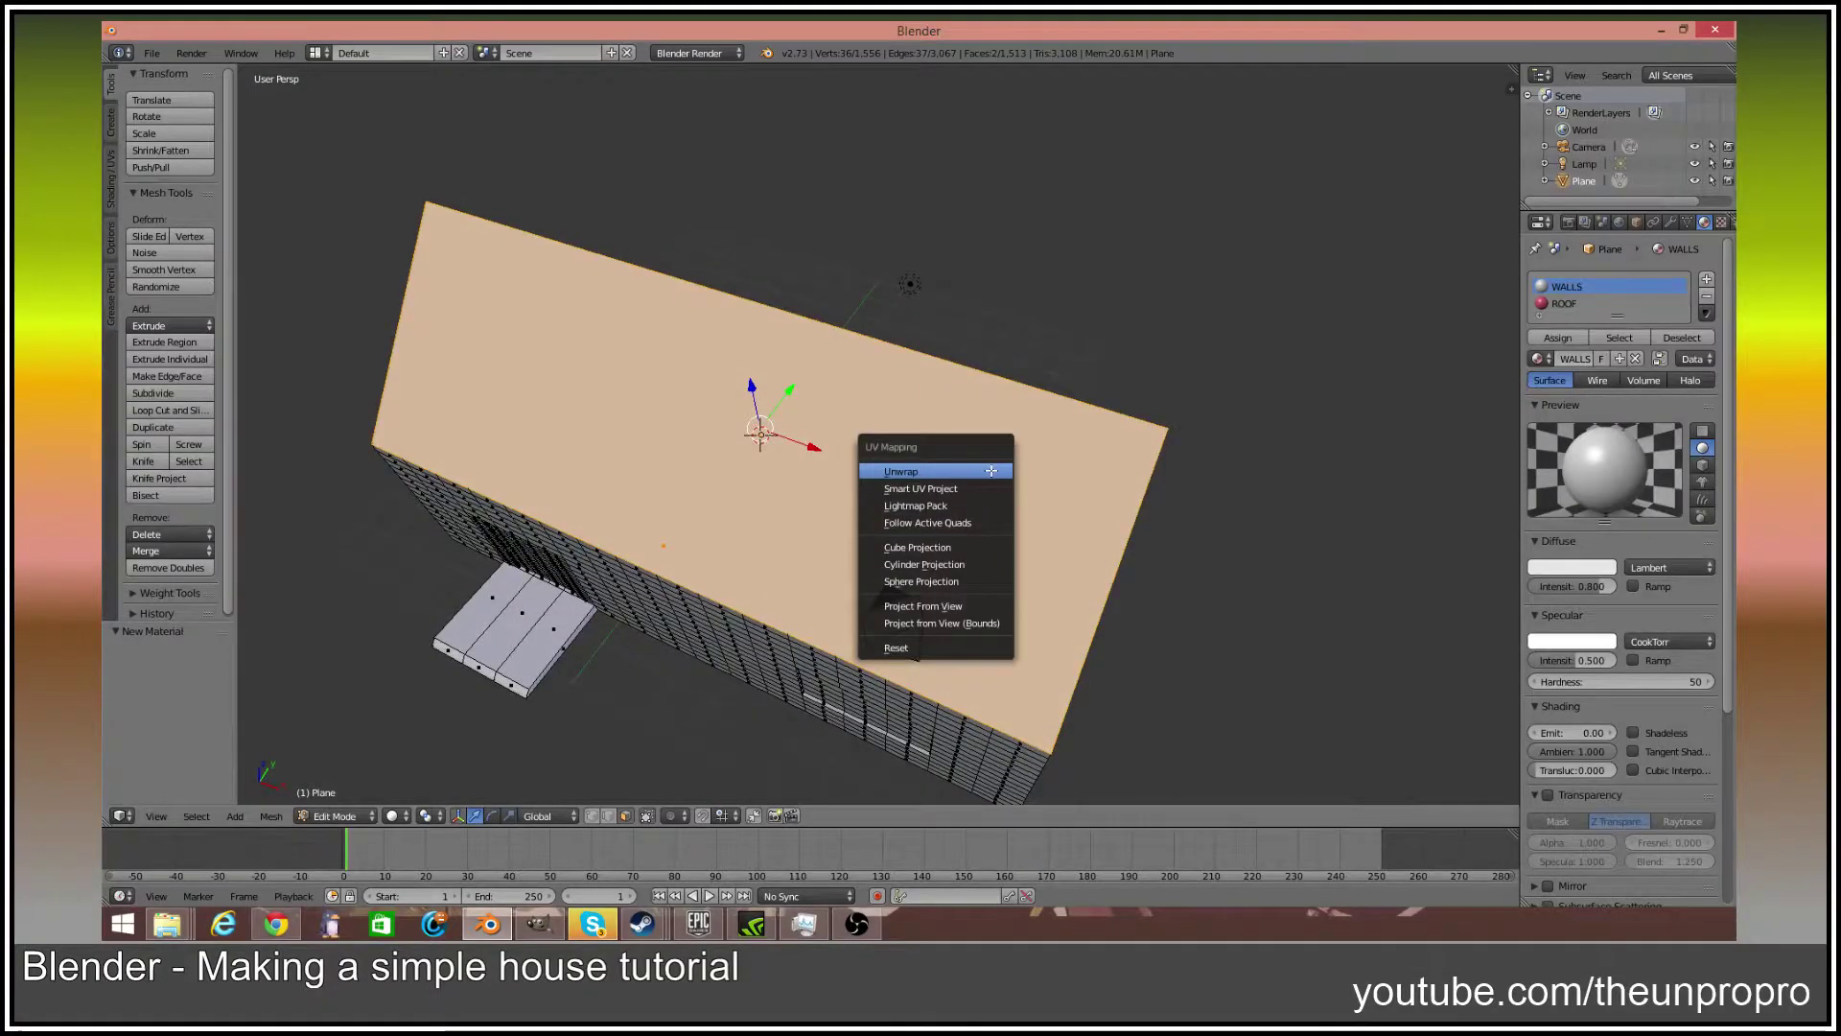
click(991, 471)
Assign the ROOF material to the two selected roof slopes and check it outside mesh editing
click(1569, 304)
click(1558, 339)
click(1566, 289)
click(1565, 304)
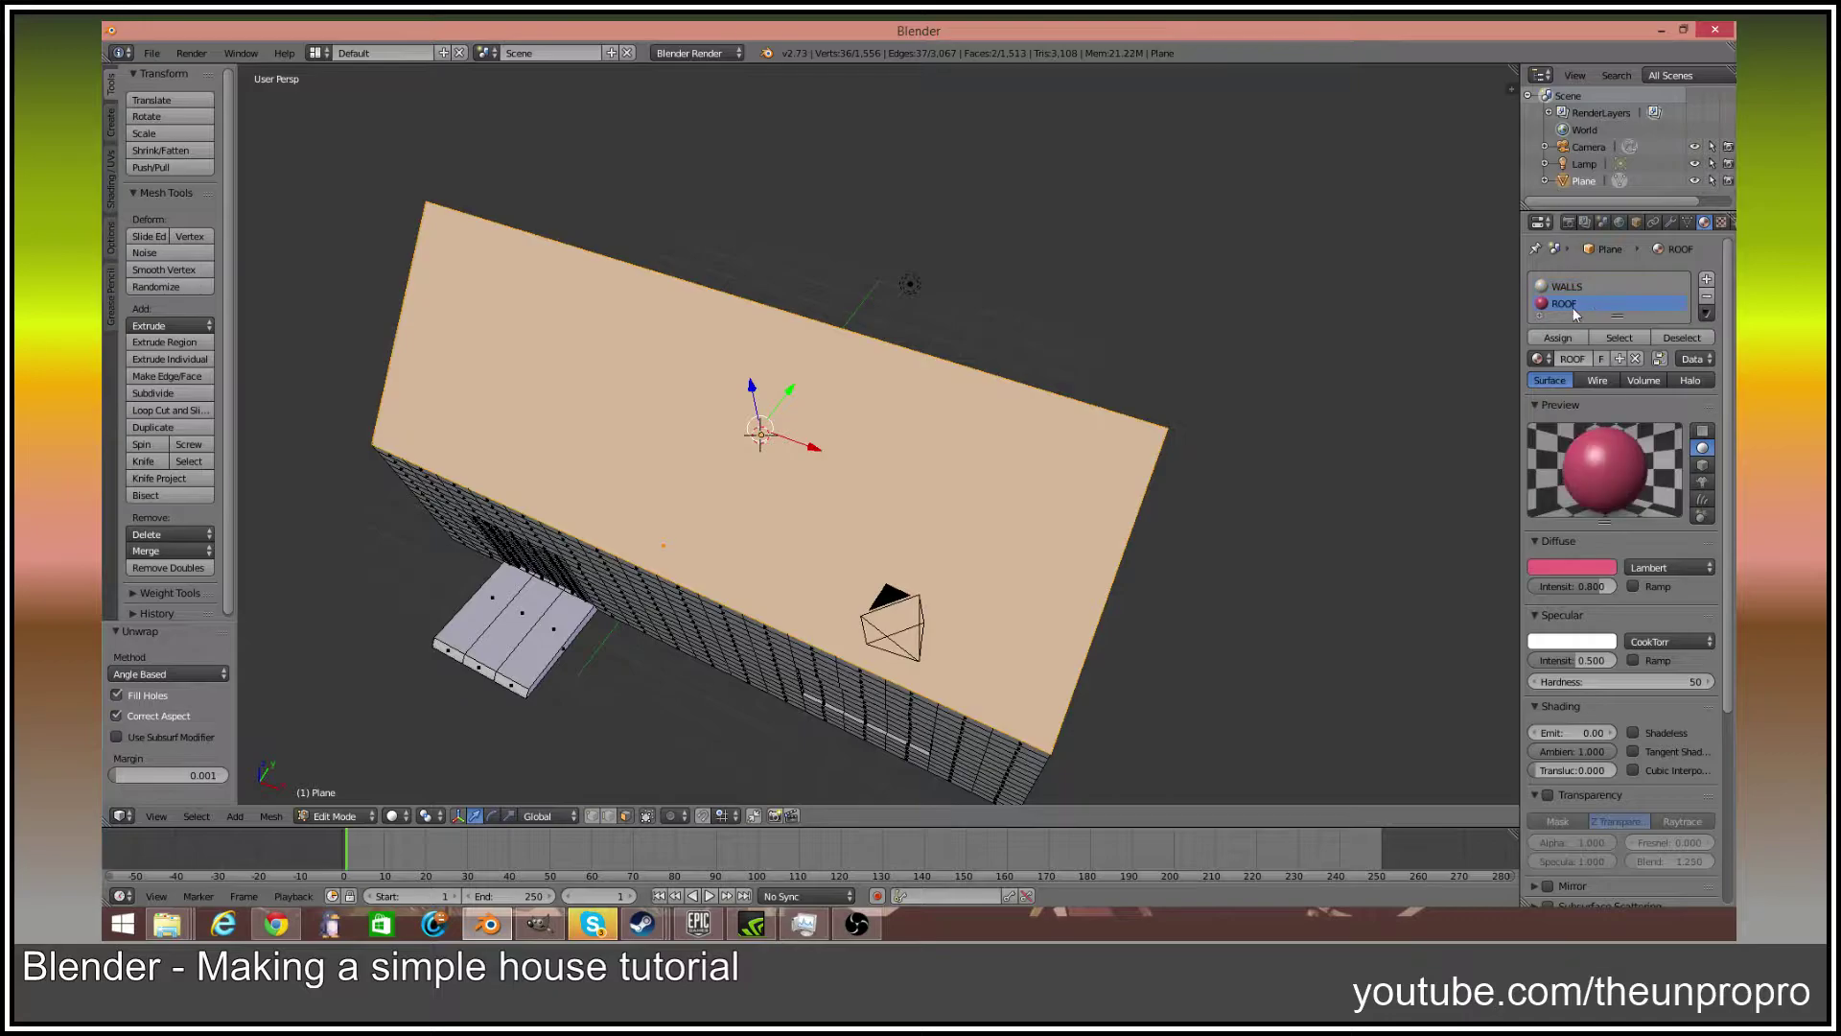
click(1558, 339)
middle_drag(1128, 450, 959, 460)
key(Tab)
key(Tab)
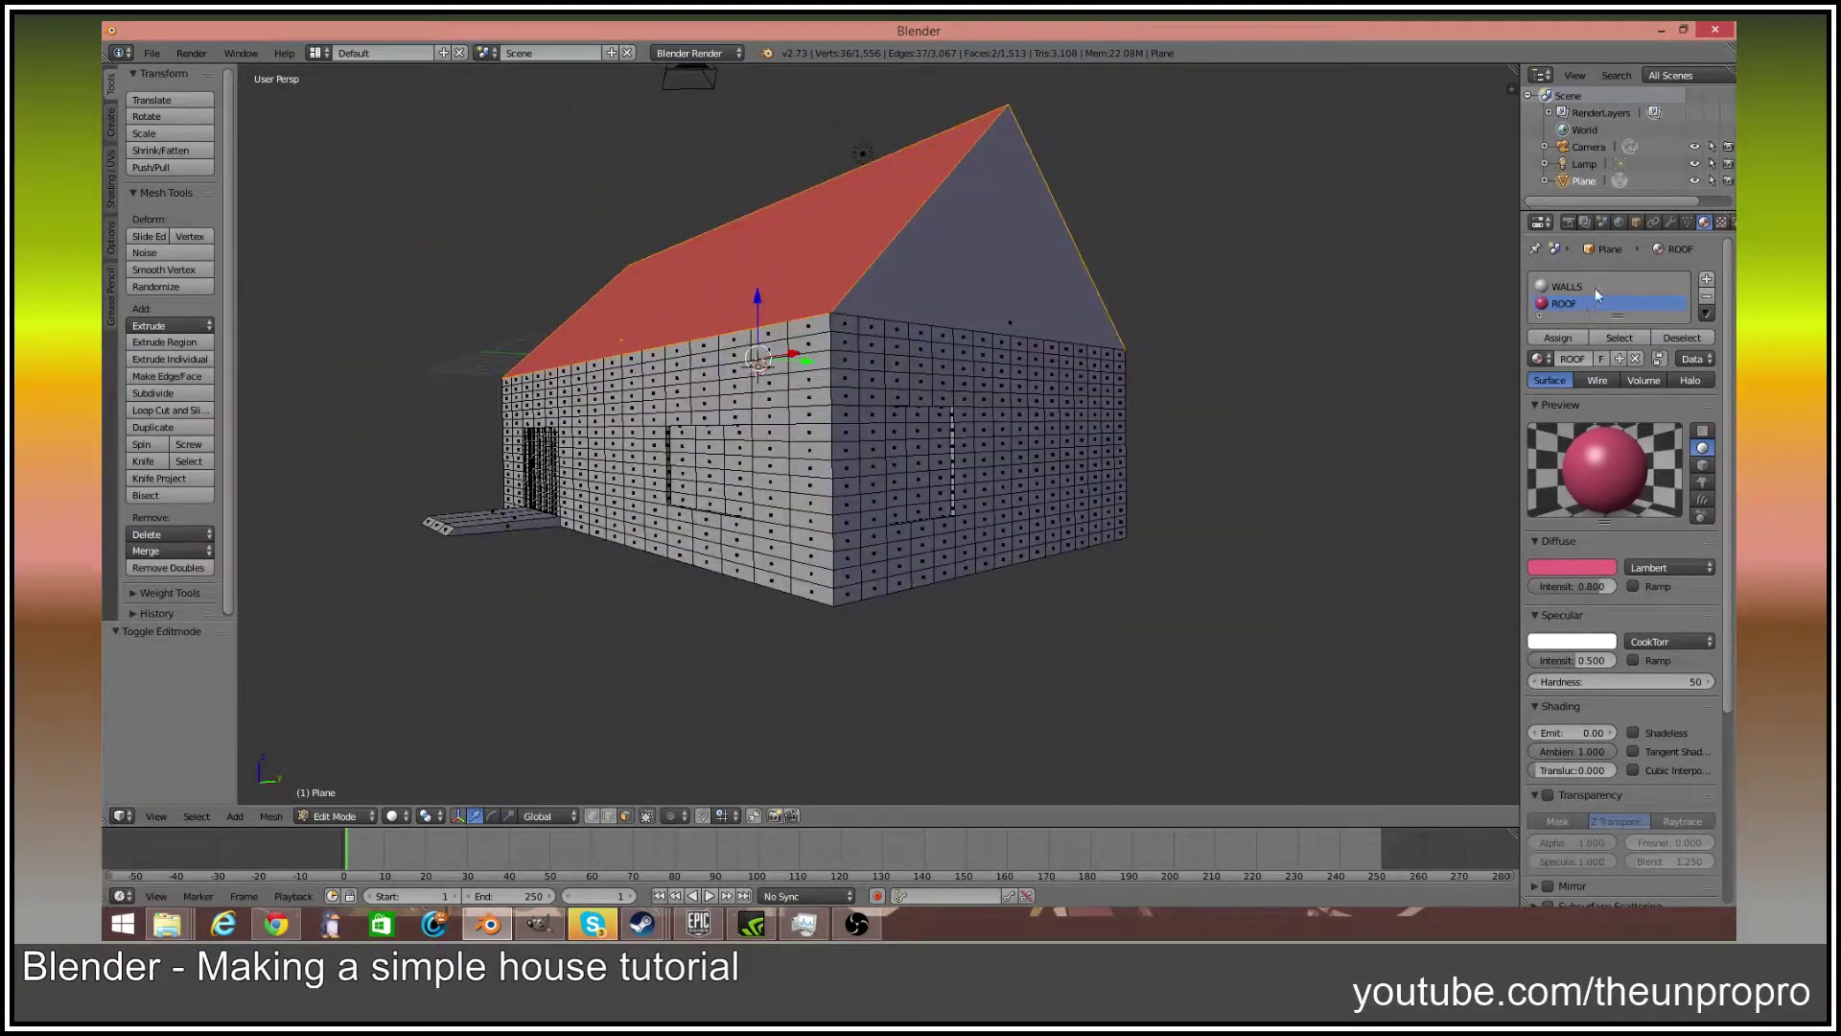
Add a third material for the windows and give it a blue diffuse colour
click(1707, 279)
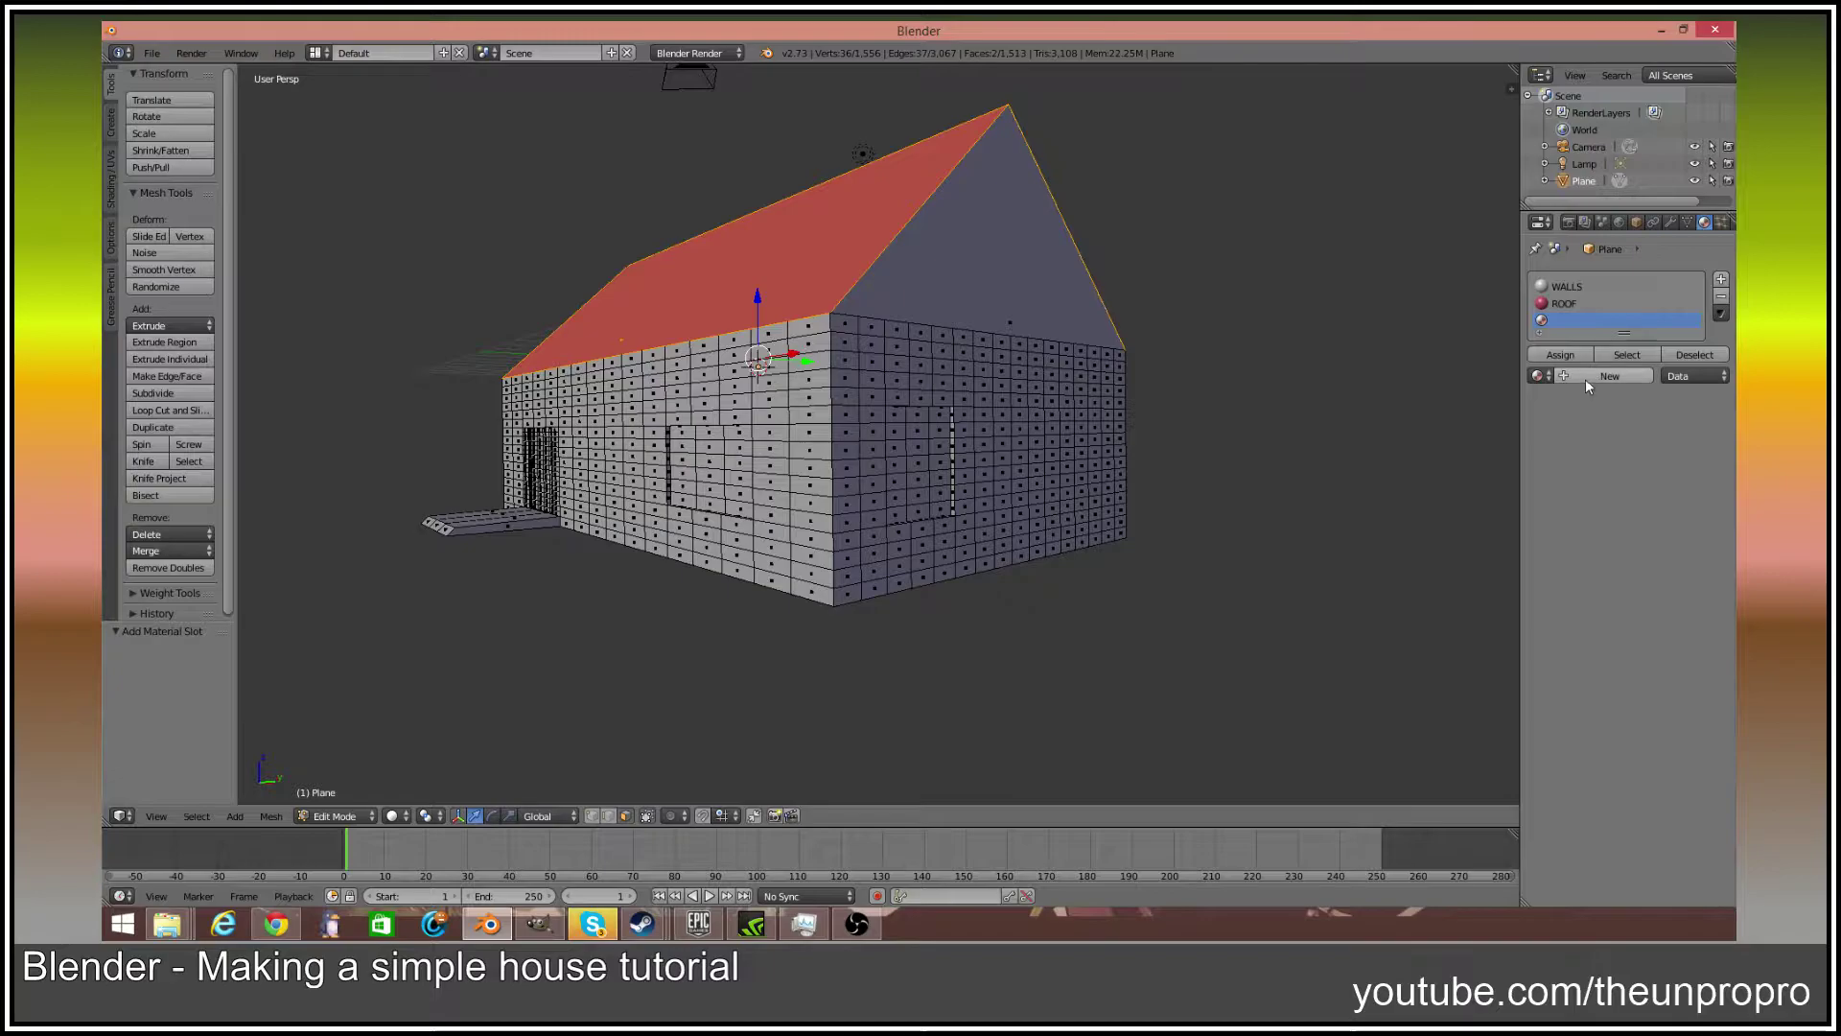
click(1586, 377)
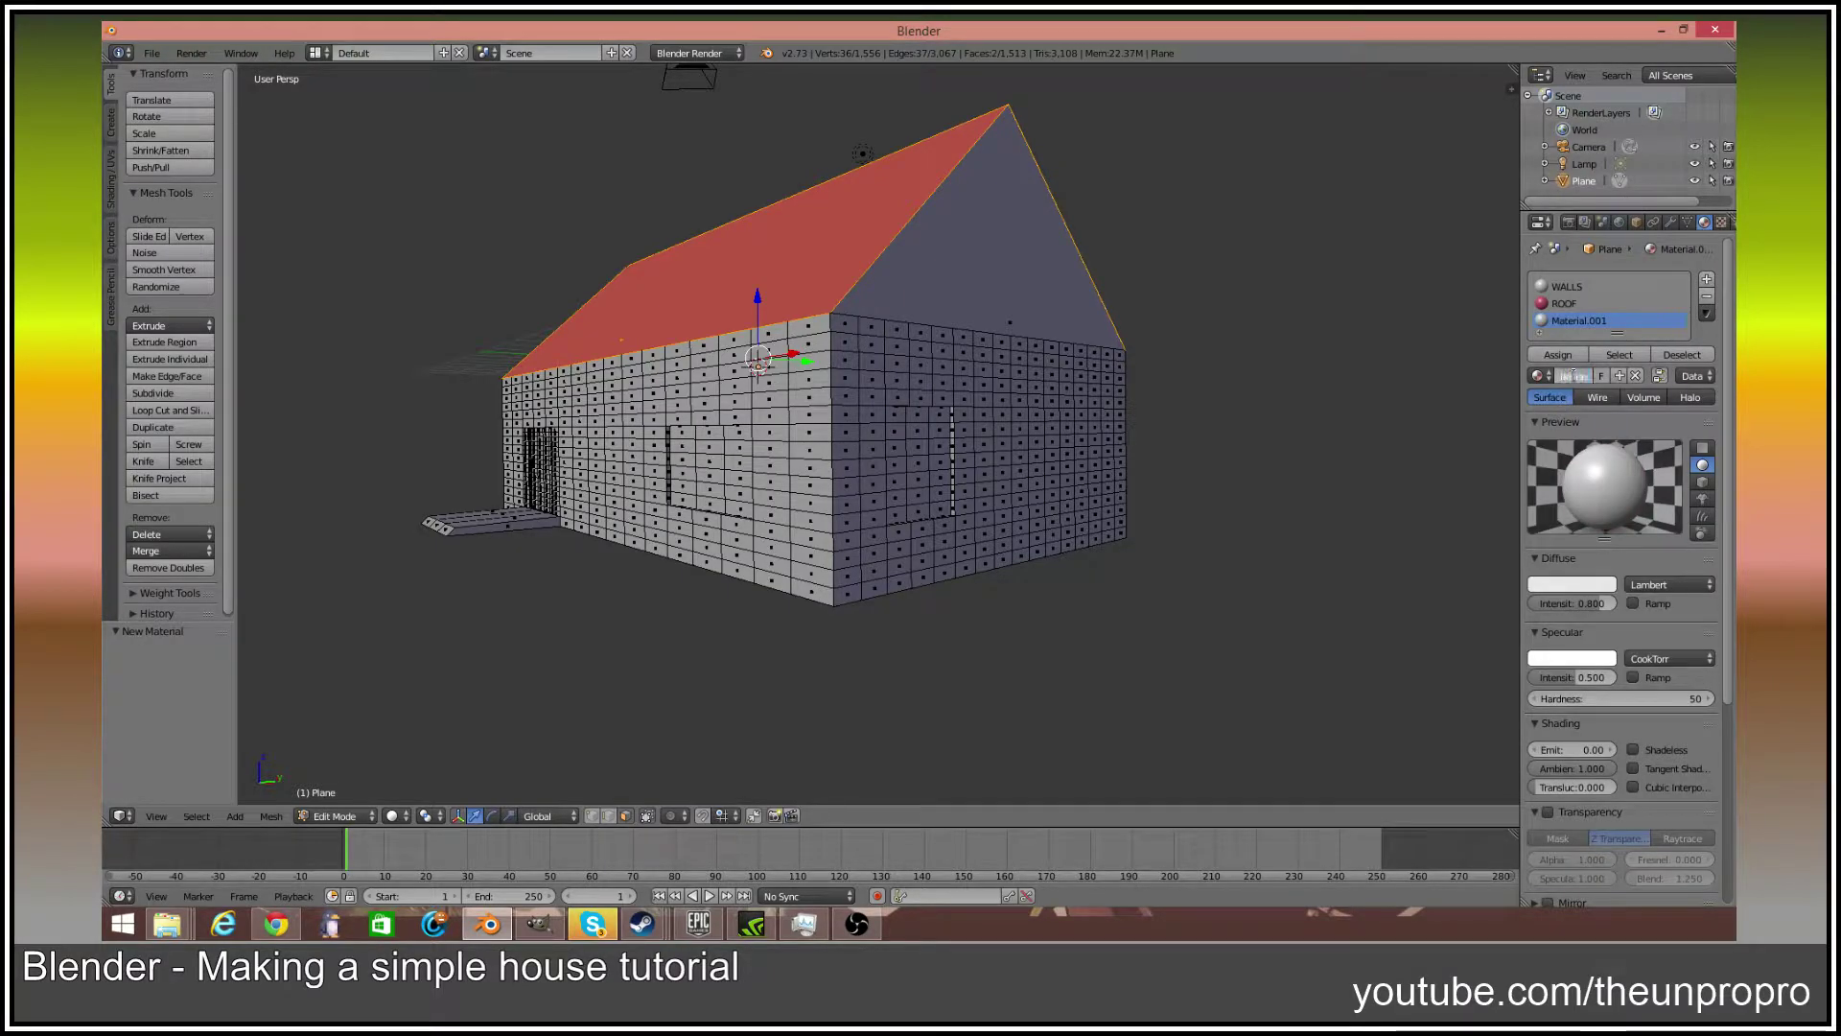
key(Return)
click(1599, 584)
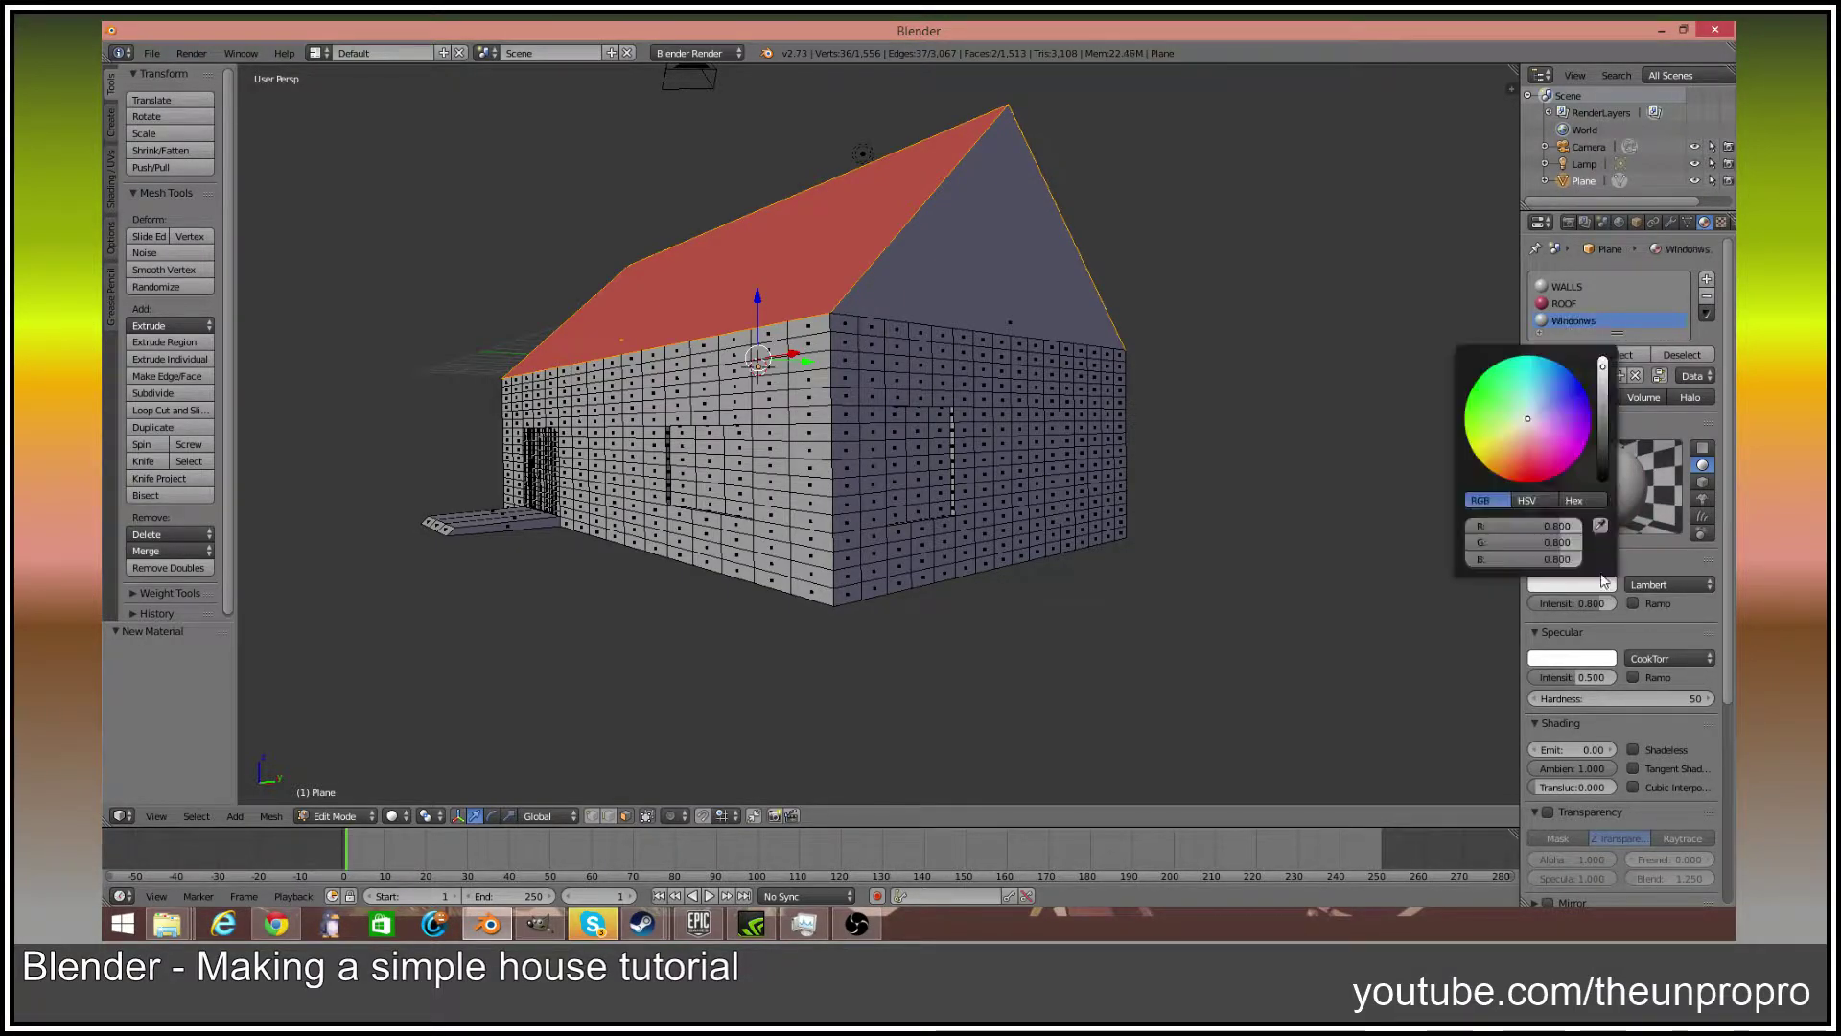
click(1573, 395)
Select all recessed faces of the window in the end wall farther from the doorway, unwrap them and assign the blue window material
middle_drag(1340, 338, 671, 451)
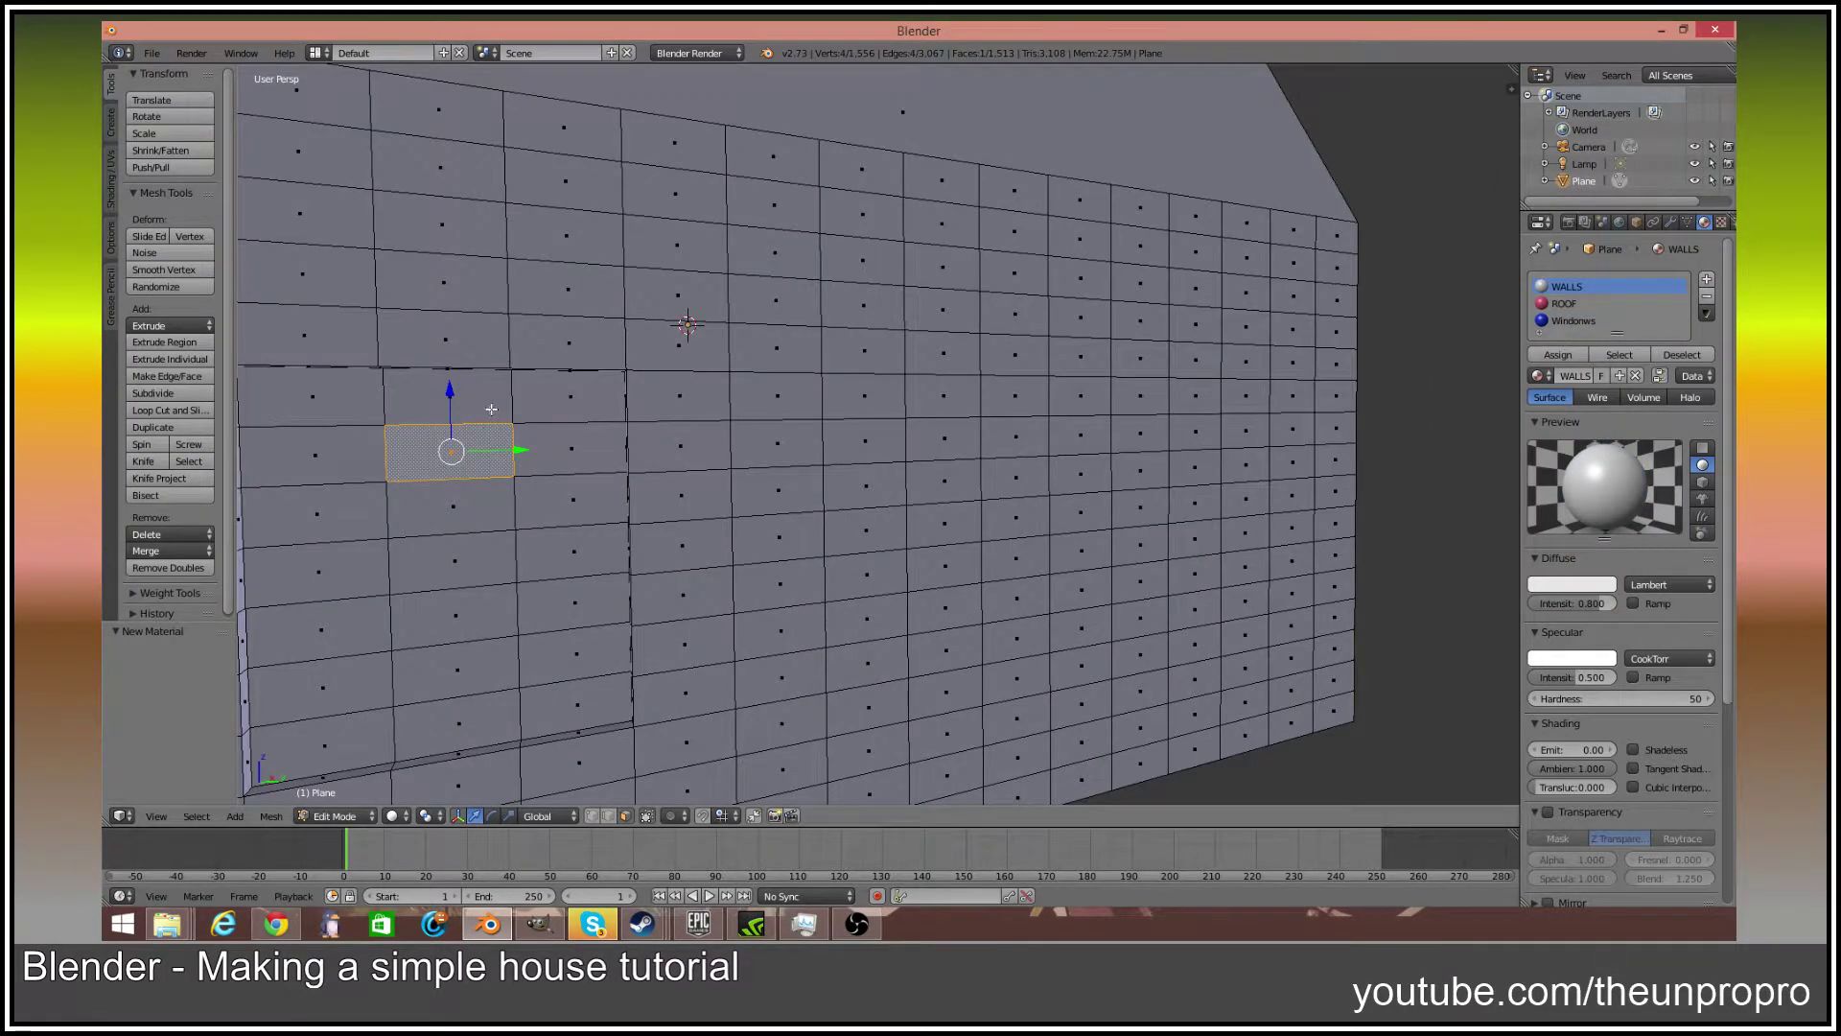
key(c)
mouse_move(480, 405)
mouse_down()
mouse_move(340, 600)
mouse_move(450, 720)
mouse_move(498, 621)
mouse_move(554, 619)
mouse_move(571, 398)
mouse_move(576, 710)
mouse_up()
key(u)
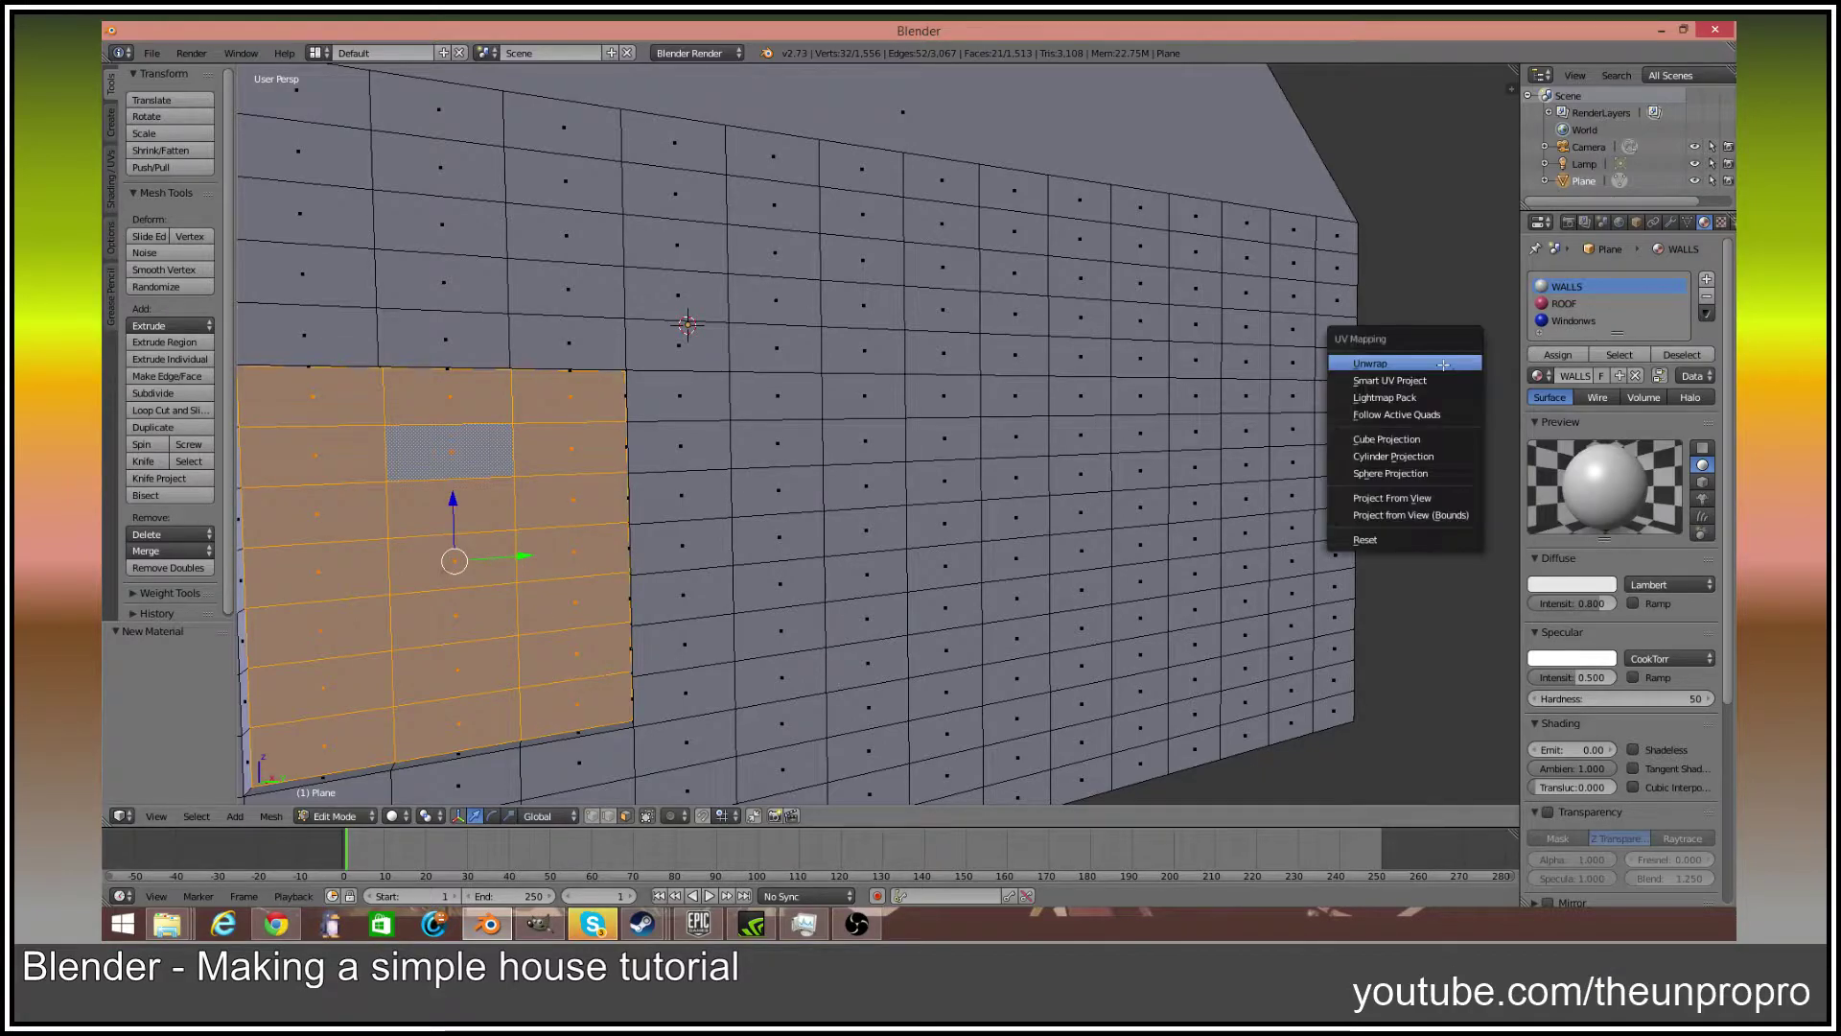
click(1448, 363)
click(1574, 321)
click(1558, 355)
Select the recessed faces of the window in the doorway wall and assign the blue window material to them
middle_drag(803, 412, 837, 418)
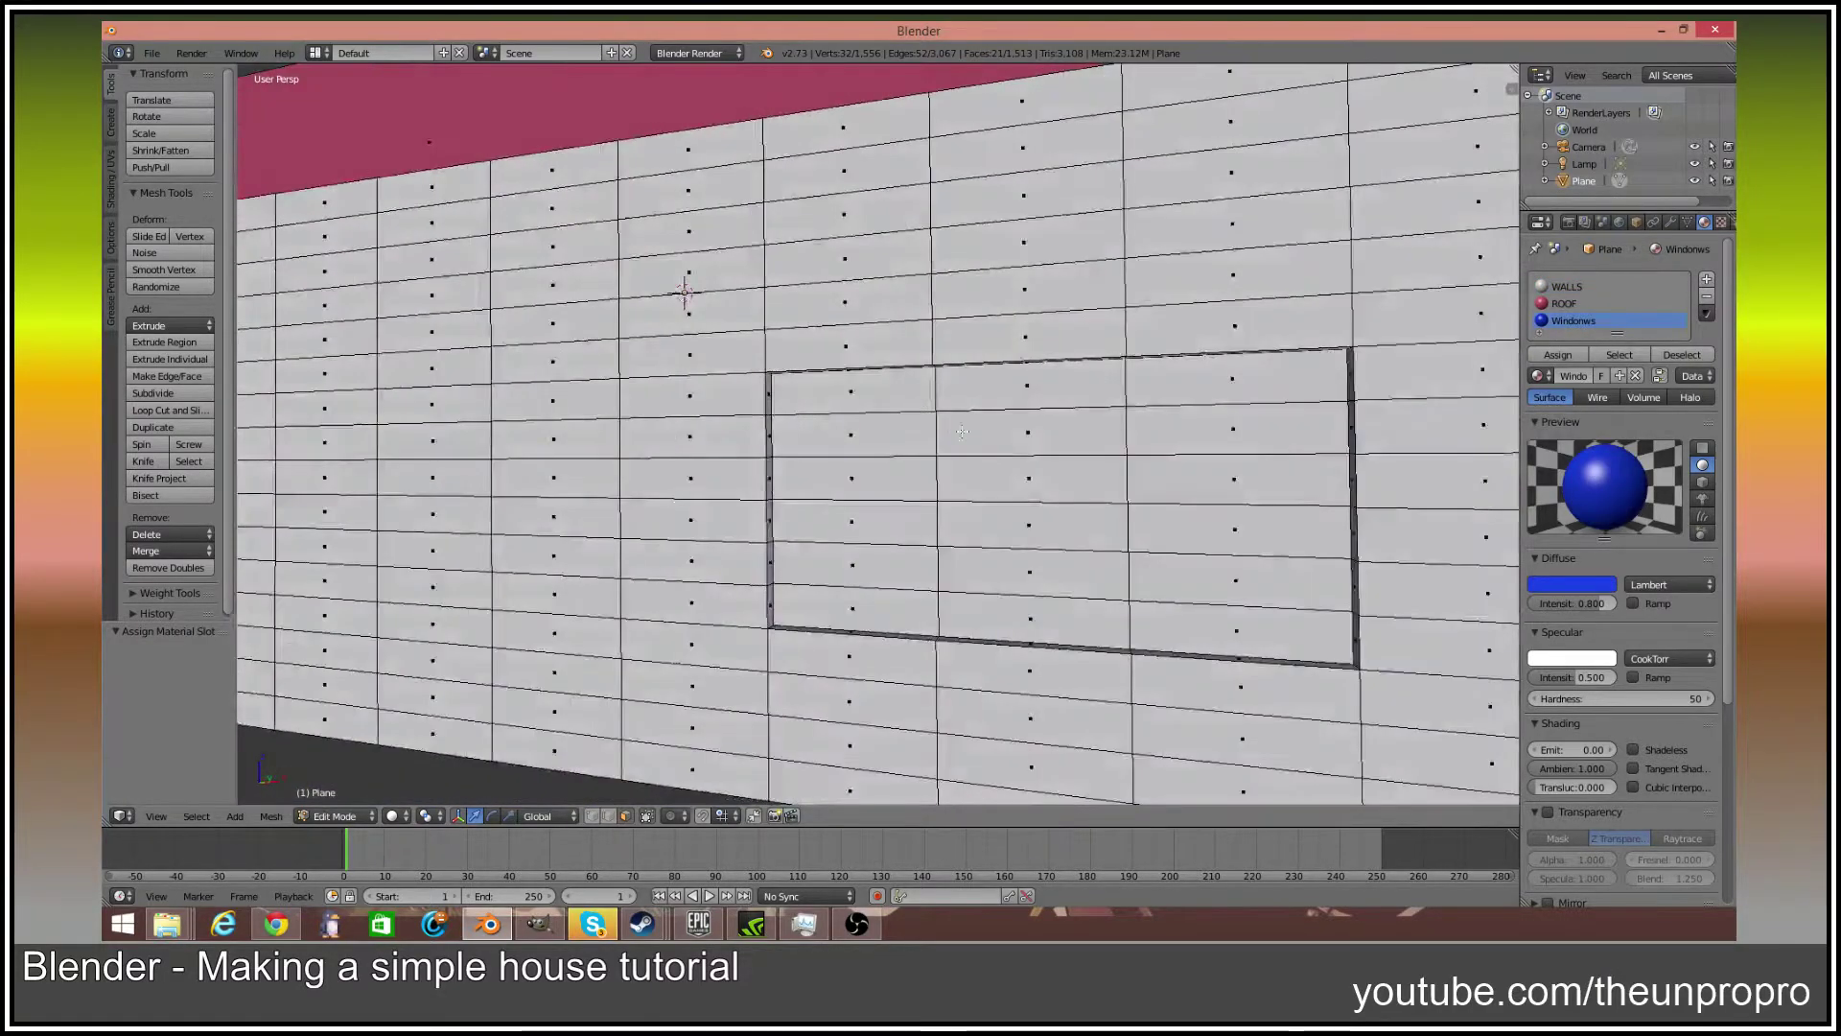
right_click(1031, 432)
key(c)
mouse_move(851, 391)
mouse_down()
mouse_move(852, 609)
mouse_move(1230, 610)
mouse_move(1158, 394)
mouse_up()
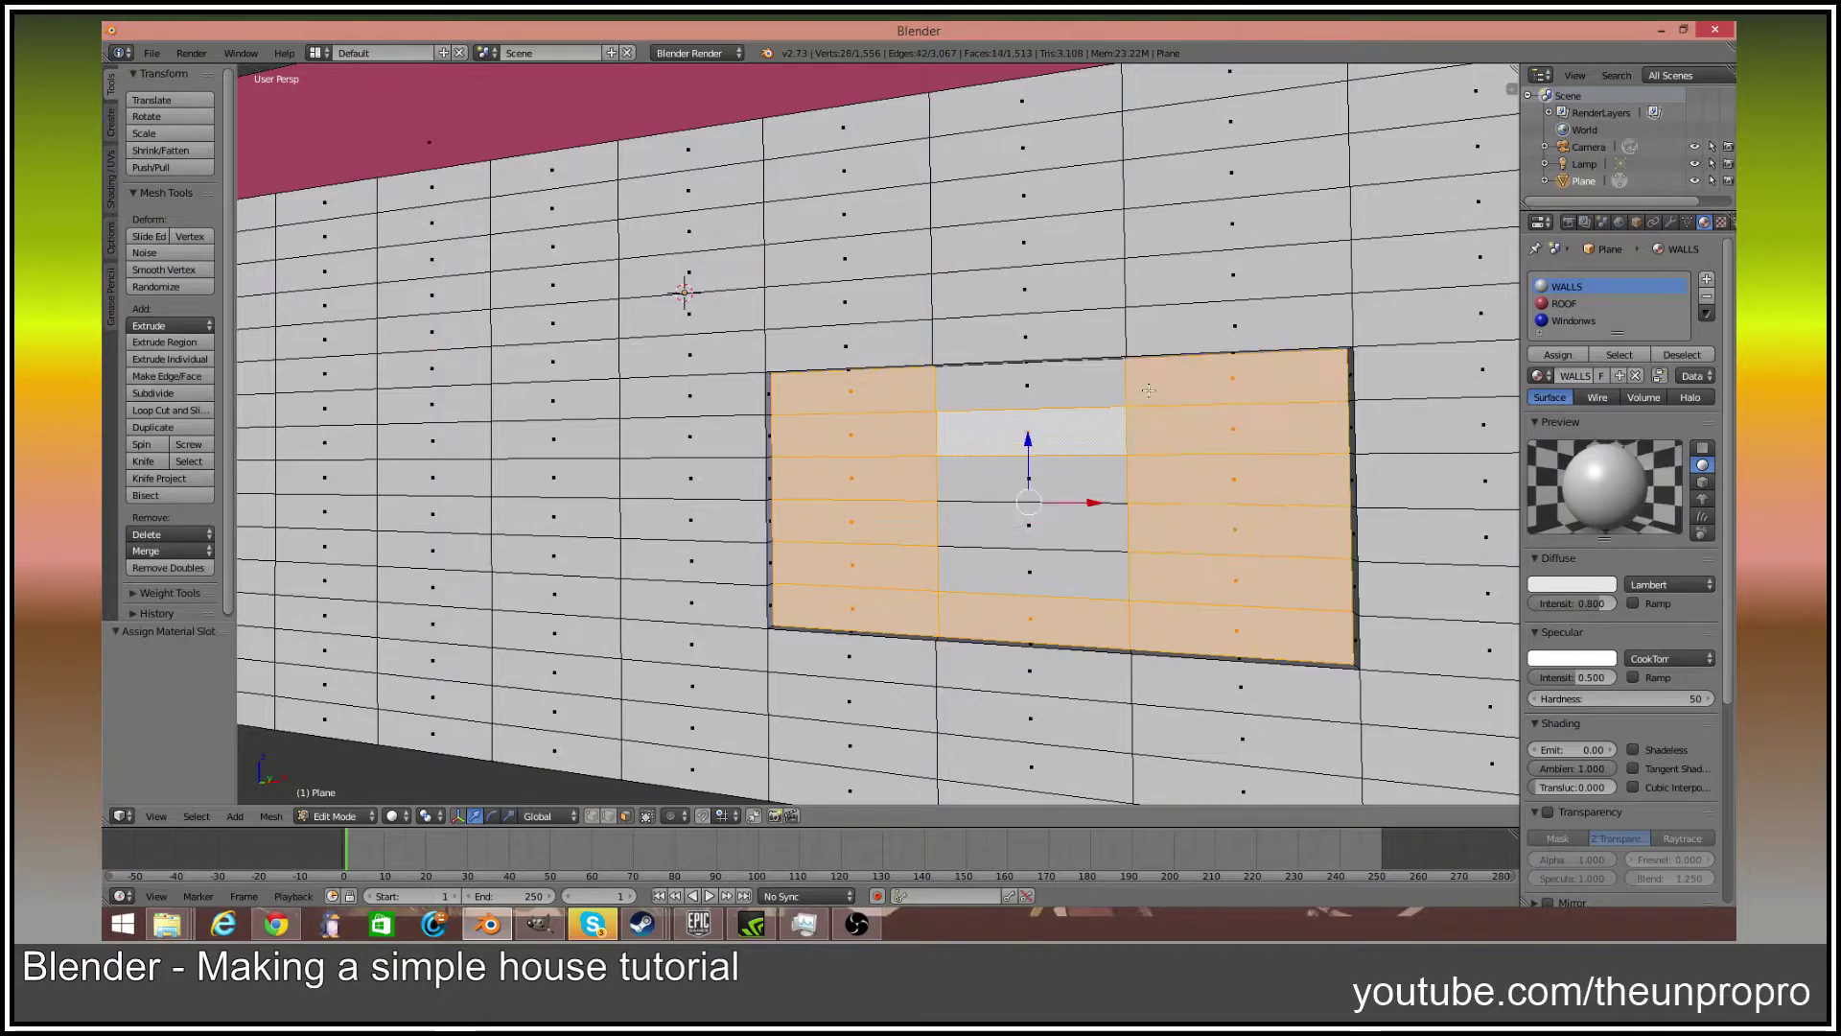
click(1574, 321)
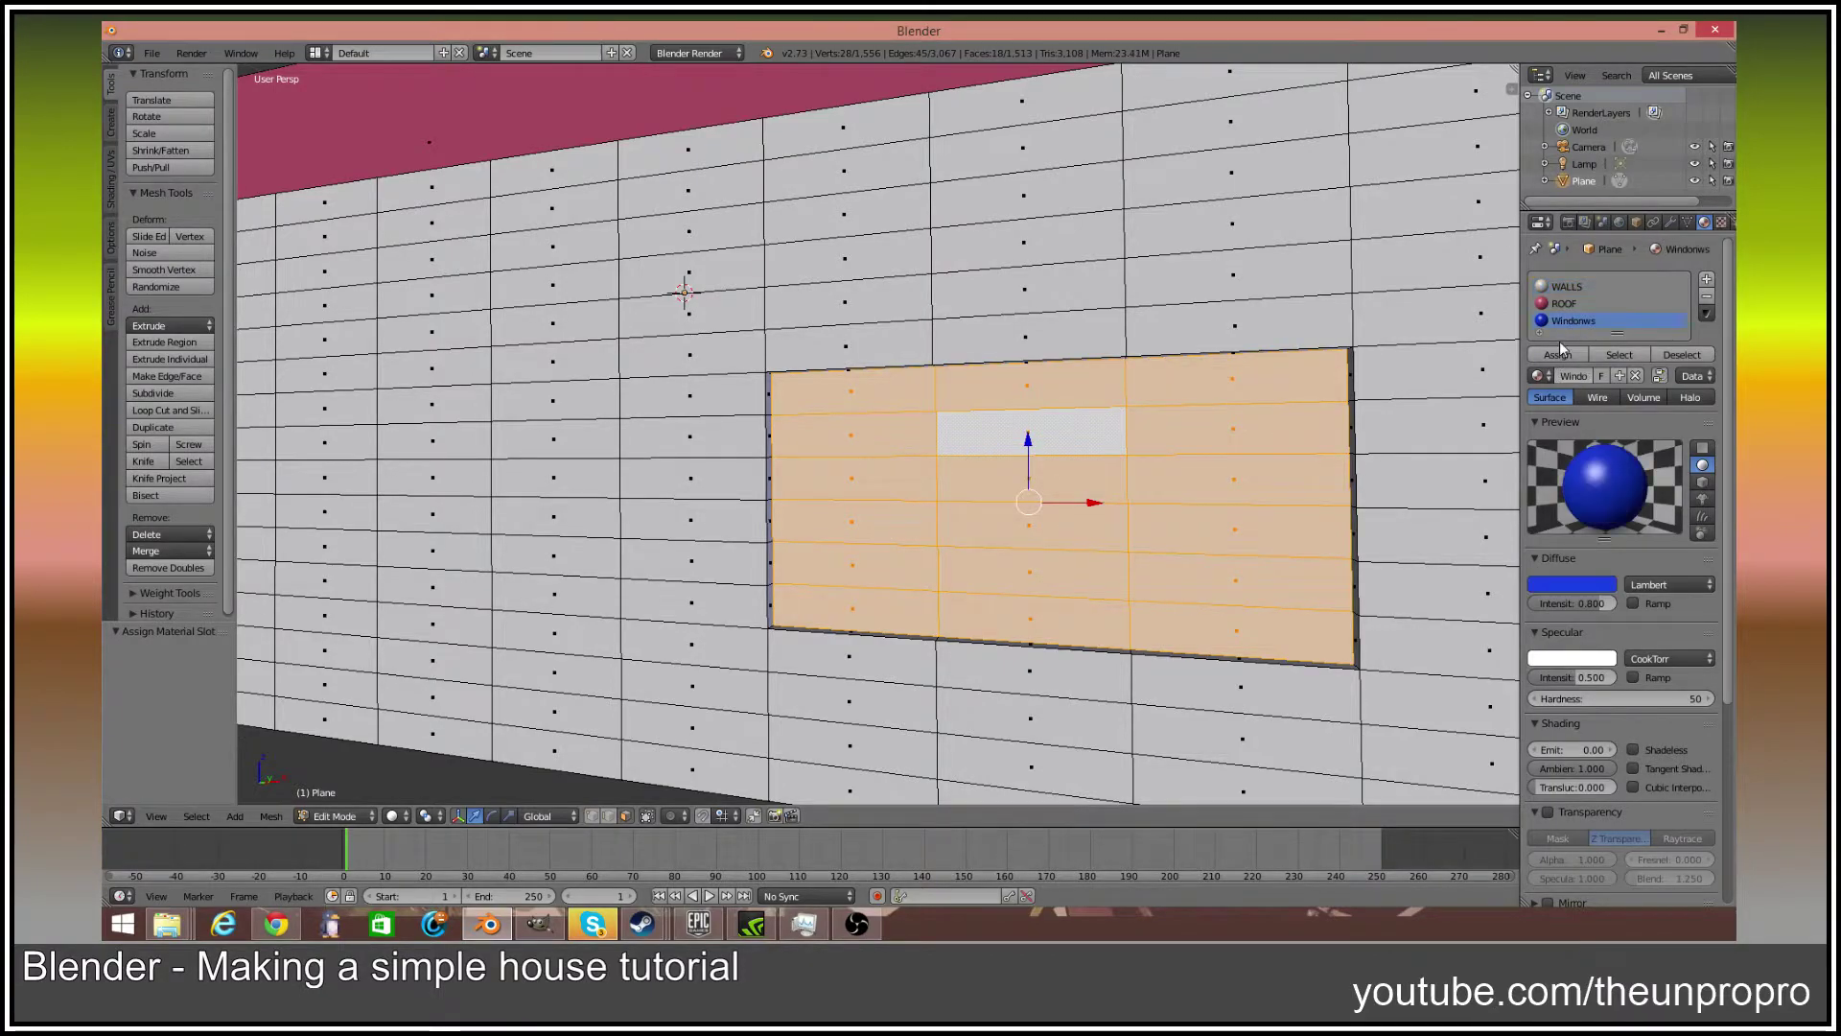
click(1558, 355)
Select the recessed faces of the window in the end wall nearer the doorway, without its reveal faces, and assign the blue window material
middle_drag(771, 428, 896, 428)
scroll(854, 452, down, 6)
scroll(871, 455, up, 5)
middle_drag(652, 450, 888, 448)
scroll(720, 445, down, 6)
scroll(890, 447, up, 6)
key(c)
drag(775, 449, 801, 579)
middle_drag(779, 460, 801, 605)
key(Escape)
mouse_move(833, 580)
middle_down()
mouse_move(847, 500)
mouse_move(823, 501)
mouse_move(767, 403)
middle_up()
drag(700, 231, 742, 459)
middle_drag(738, 459, 776, 306)
key(Escape)
drag(645, 307, 651, 554)
drag(856, 562, 857, 458)
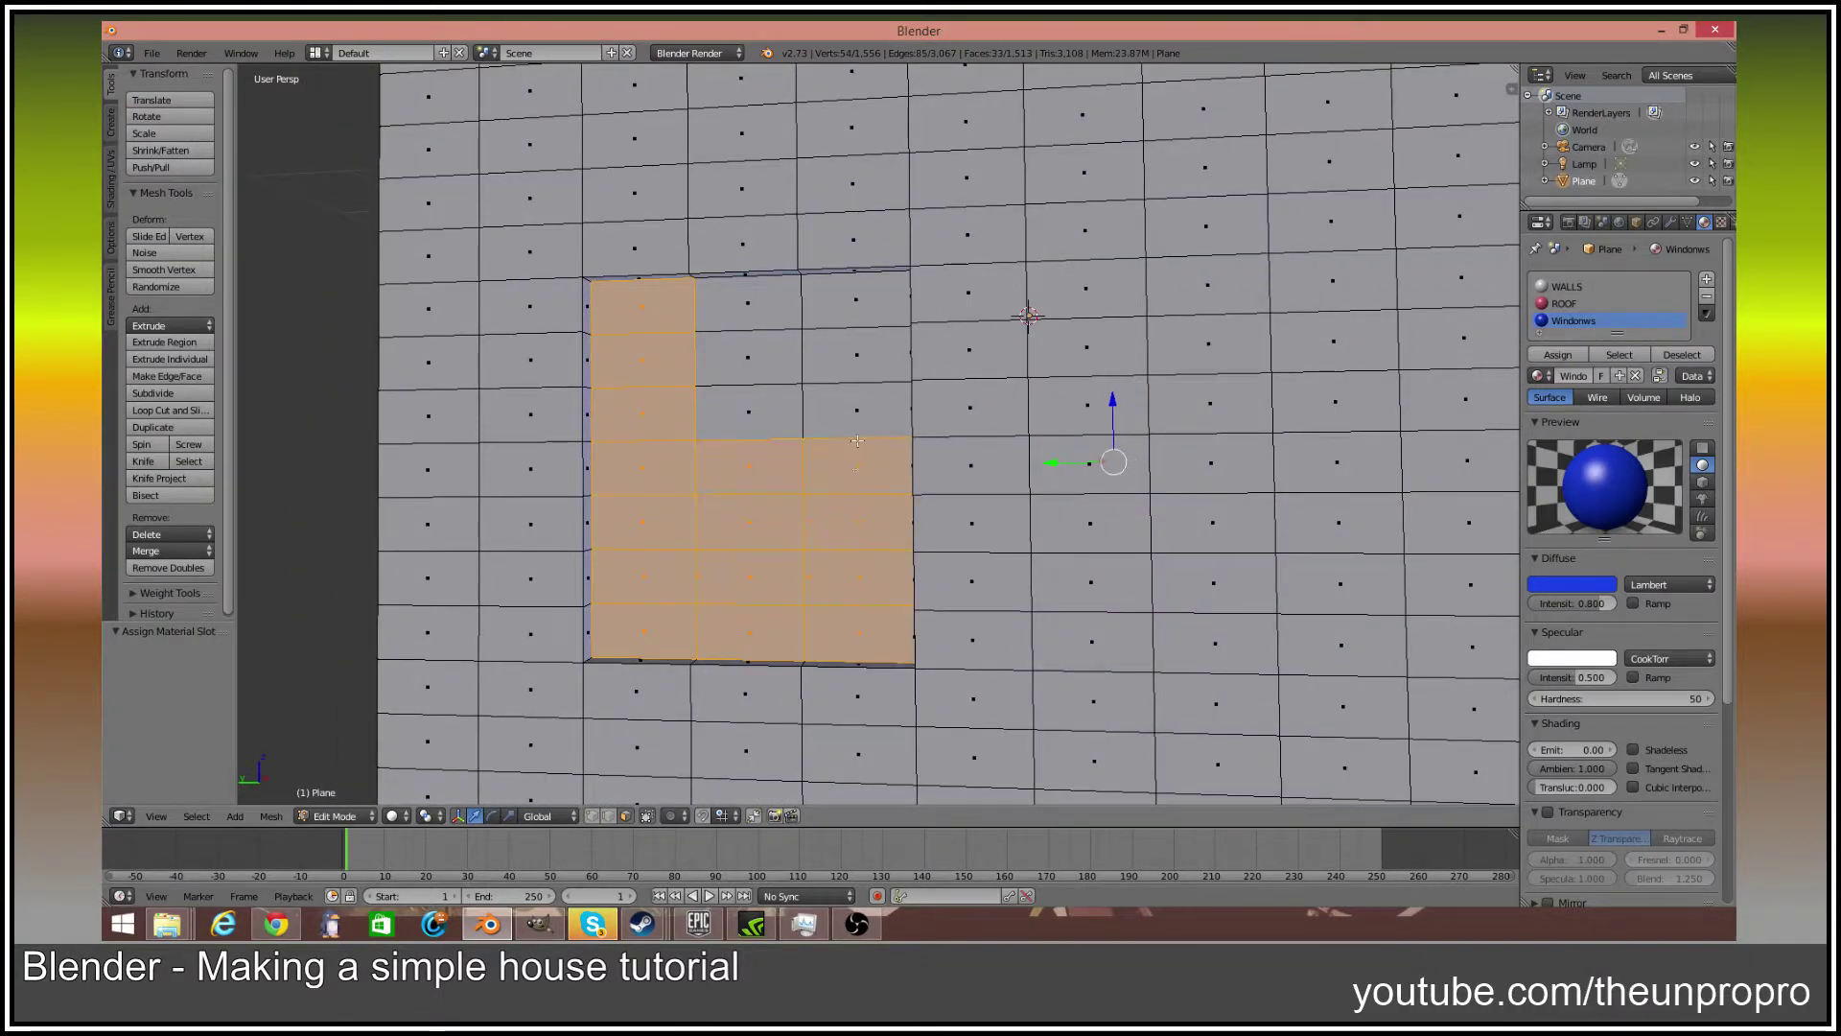
click(749, 306)
scroll(1074, 287, up, 6)
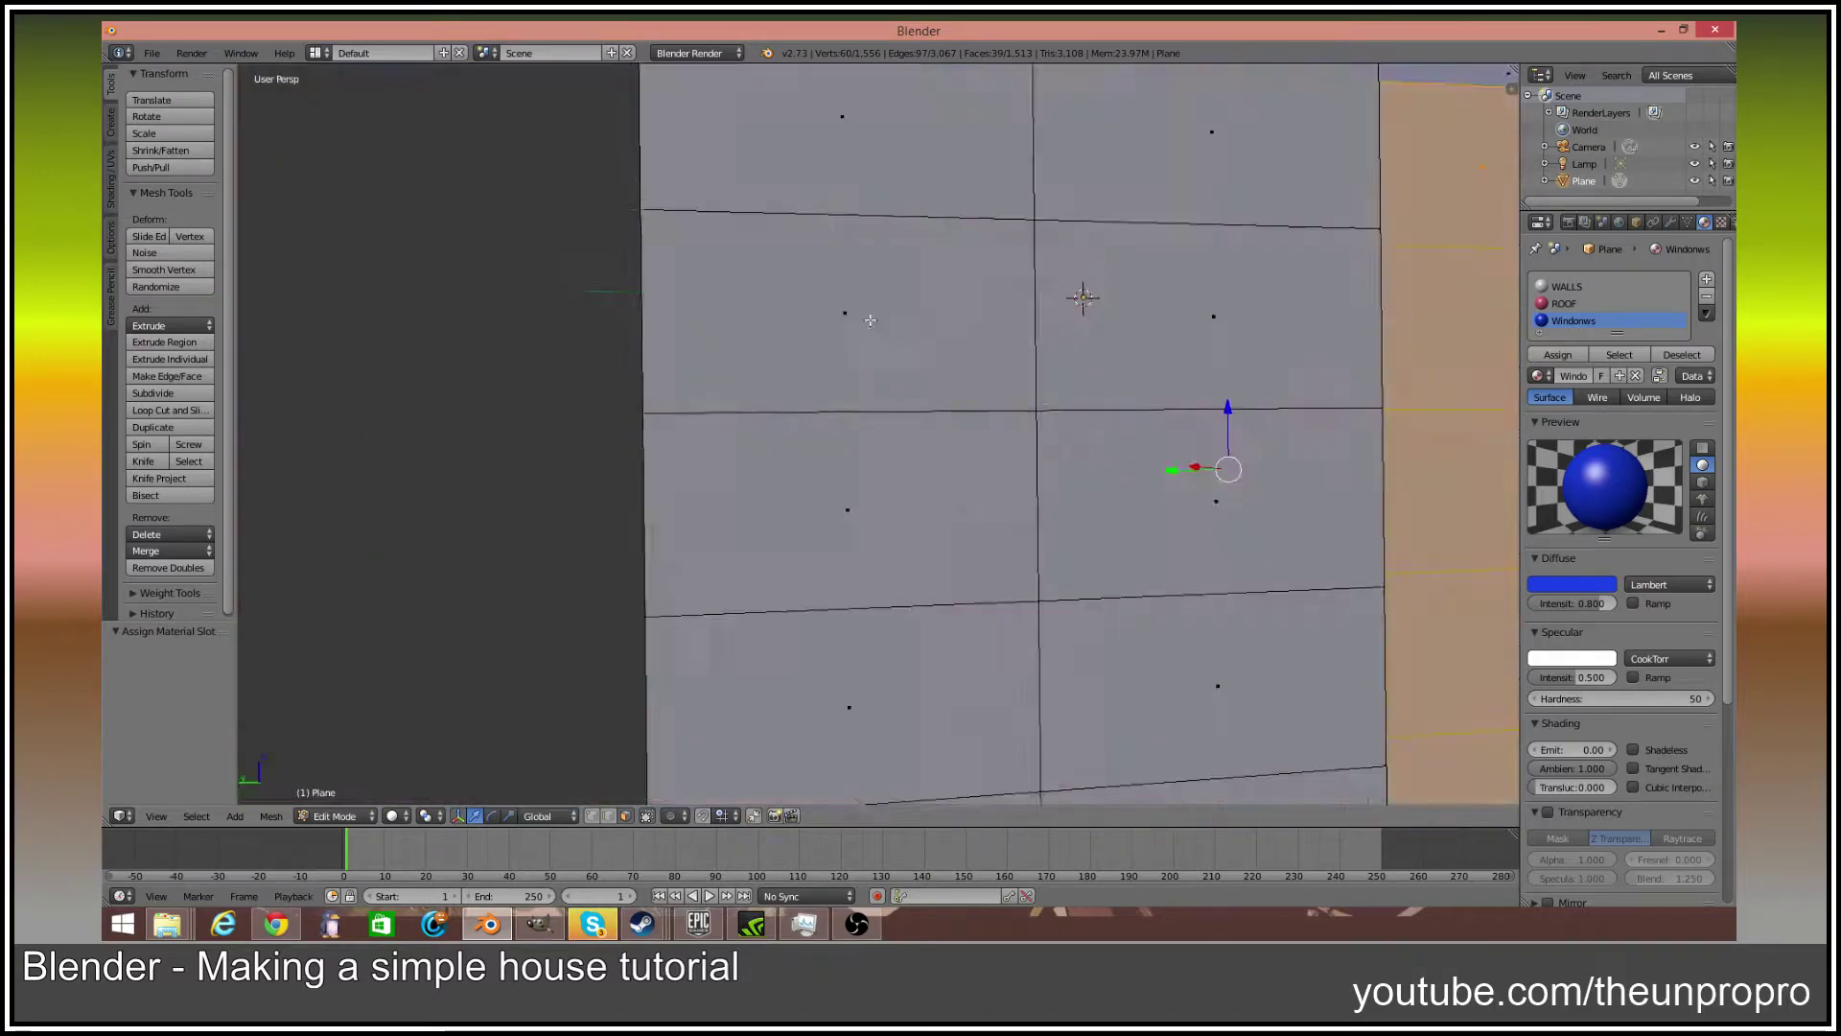
middle_drag(862, 322, 859, 316)
middle_drag(971, 272, 971, 274)
shift+click(1153, 108)
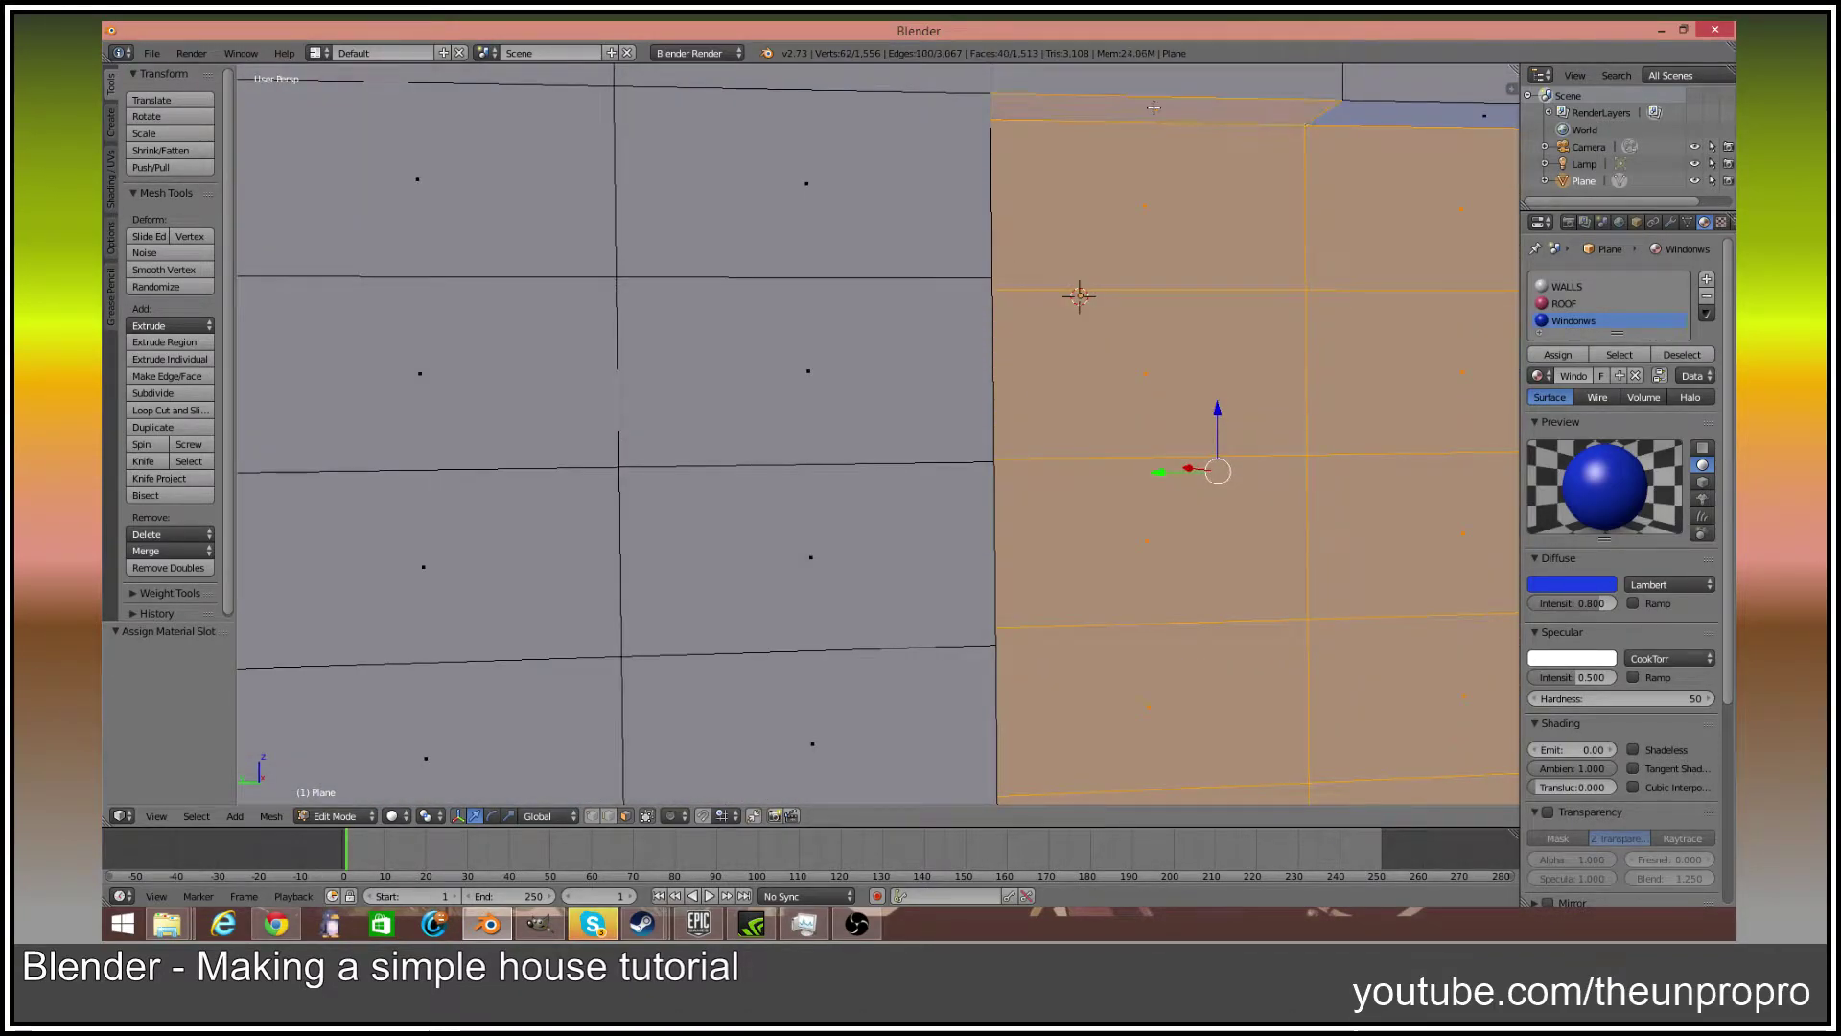
shift+click(1154, 106)
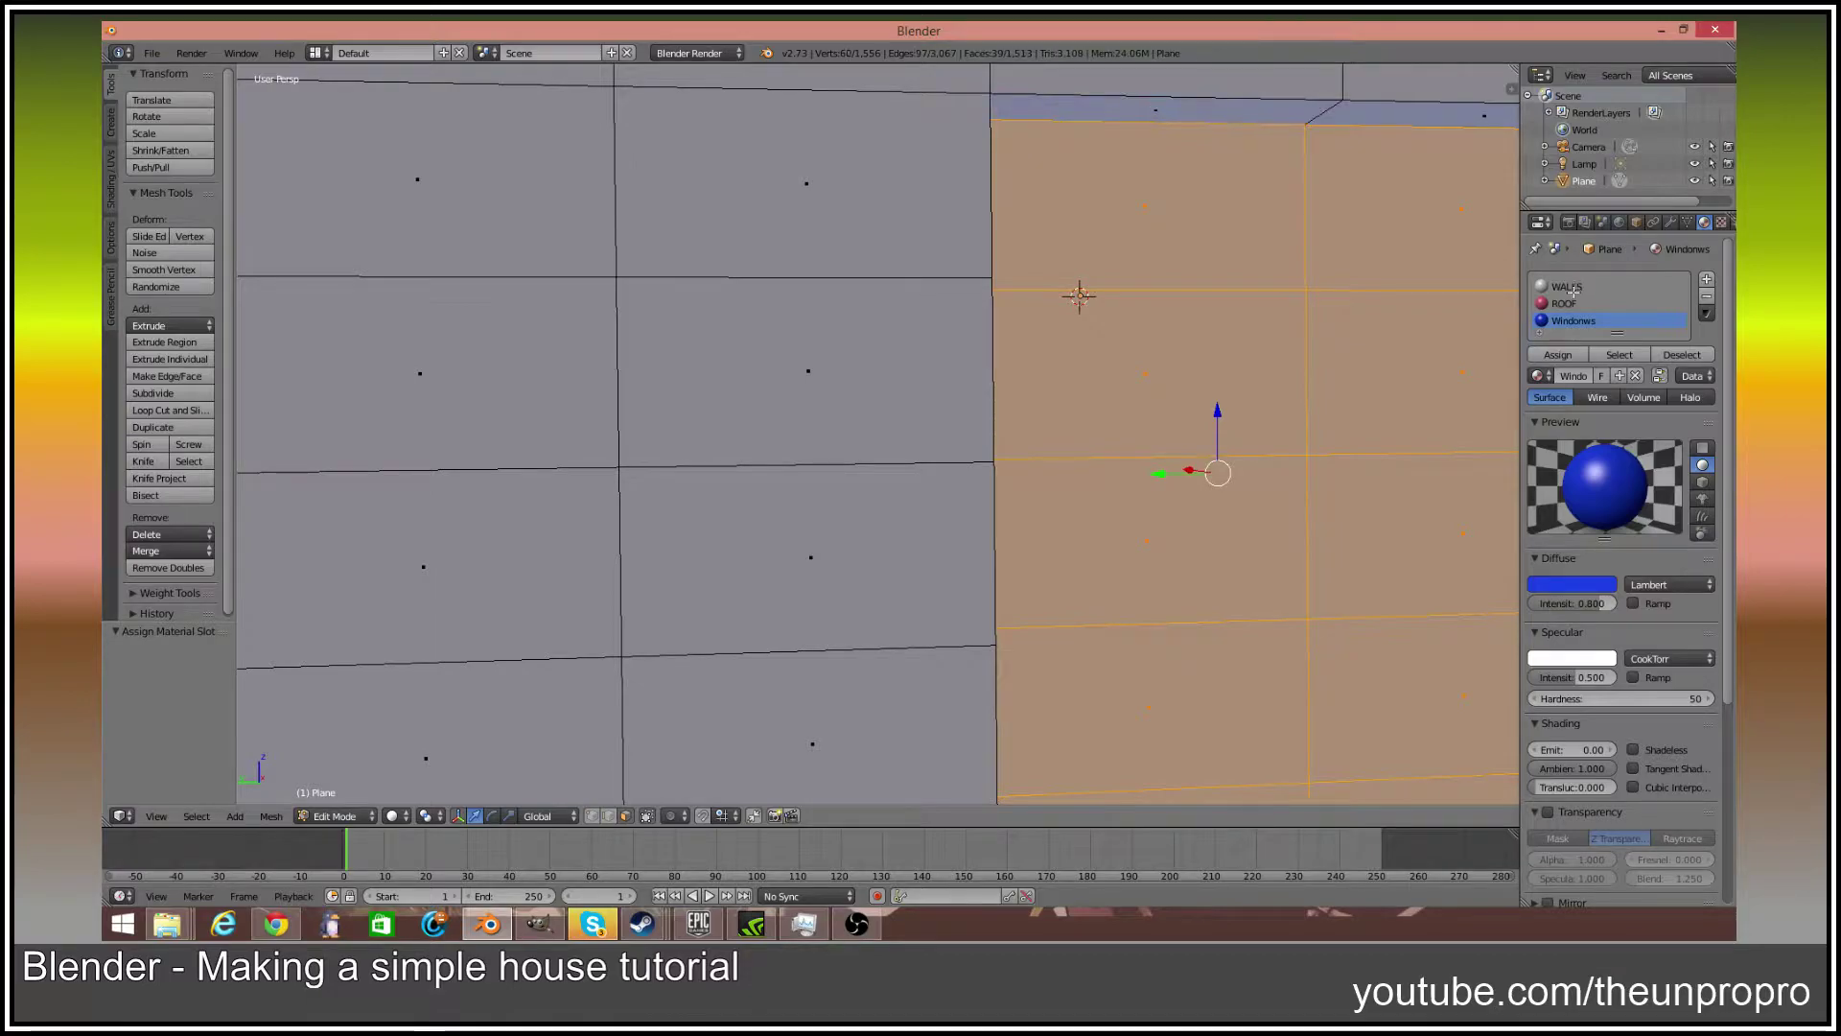
click(1558, 355)
middle_drag(1276, 316, 1247, 446)
scroll(1215, 305, down, 6)
right_click(815, 458)
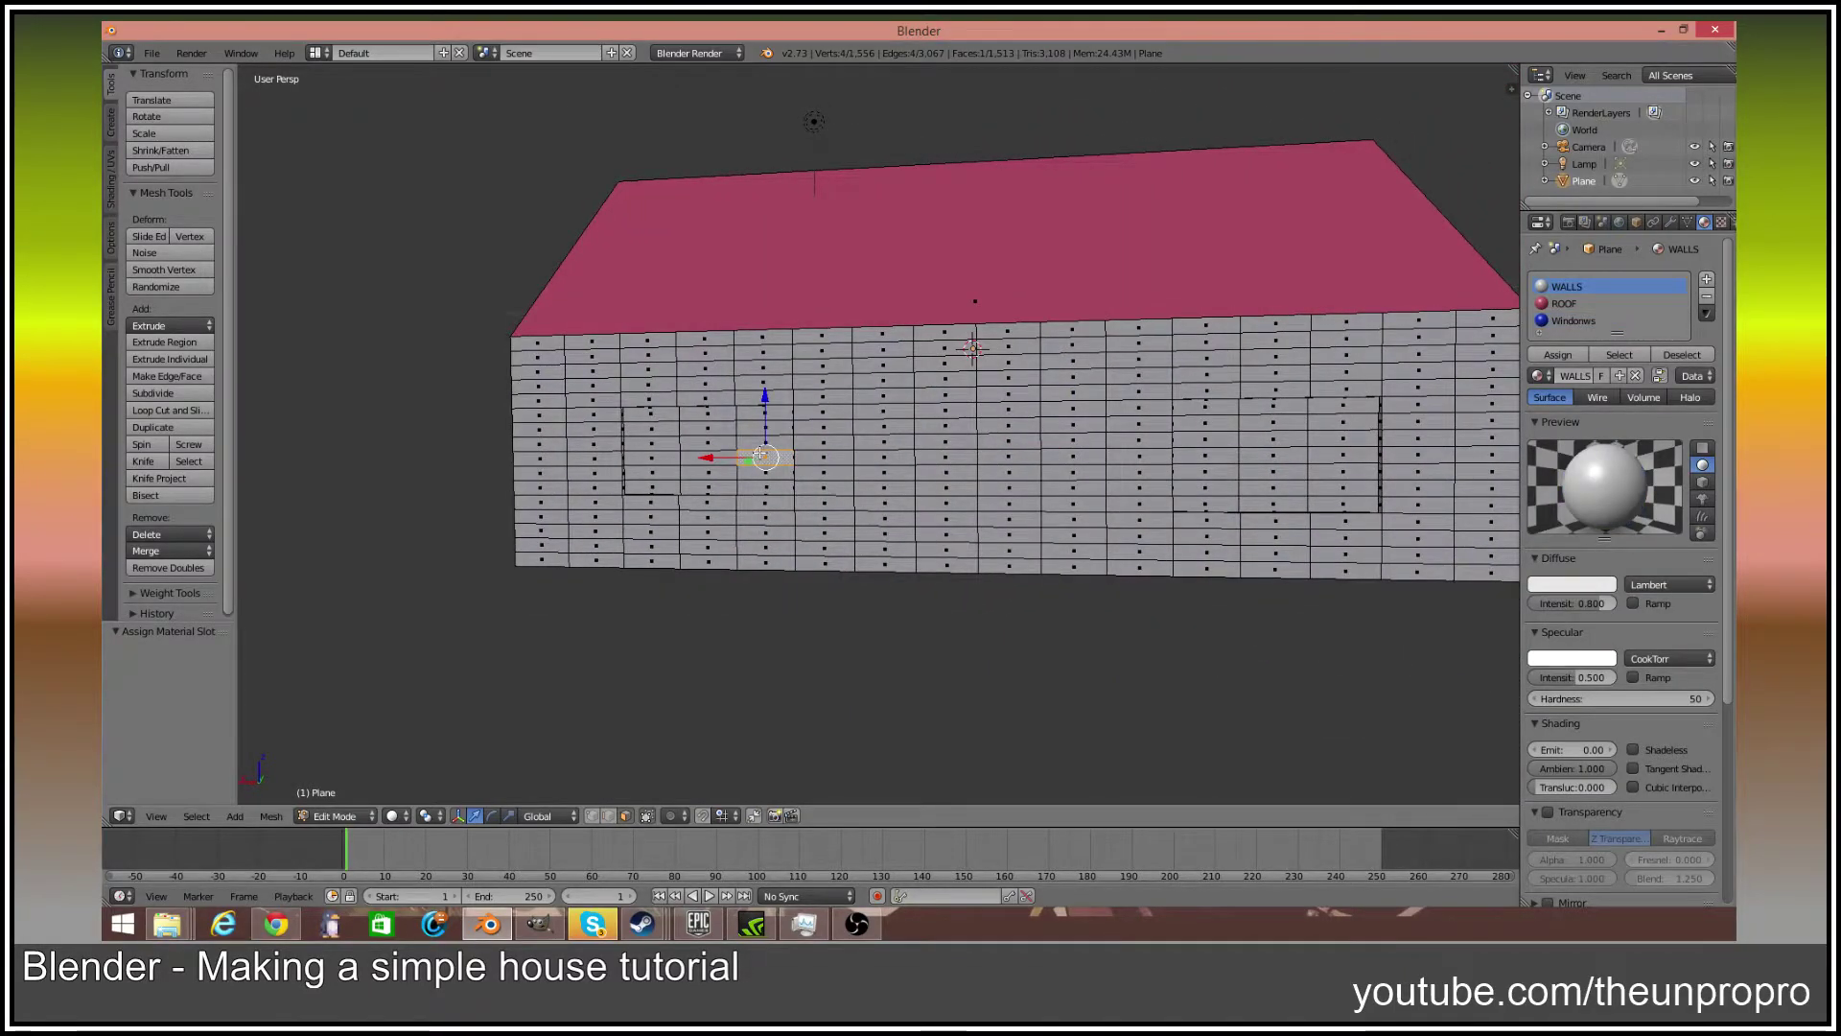
ctrl+right_click(754, 428)
mouse_move(749, 419)
mouse_down()
mouse_move(709, 471)
mouse_move(658, 462)
mouse_move(767, 482)
mouse_up()
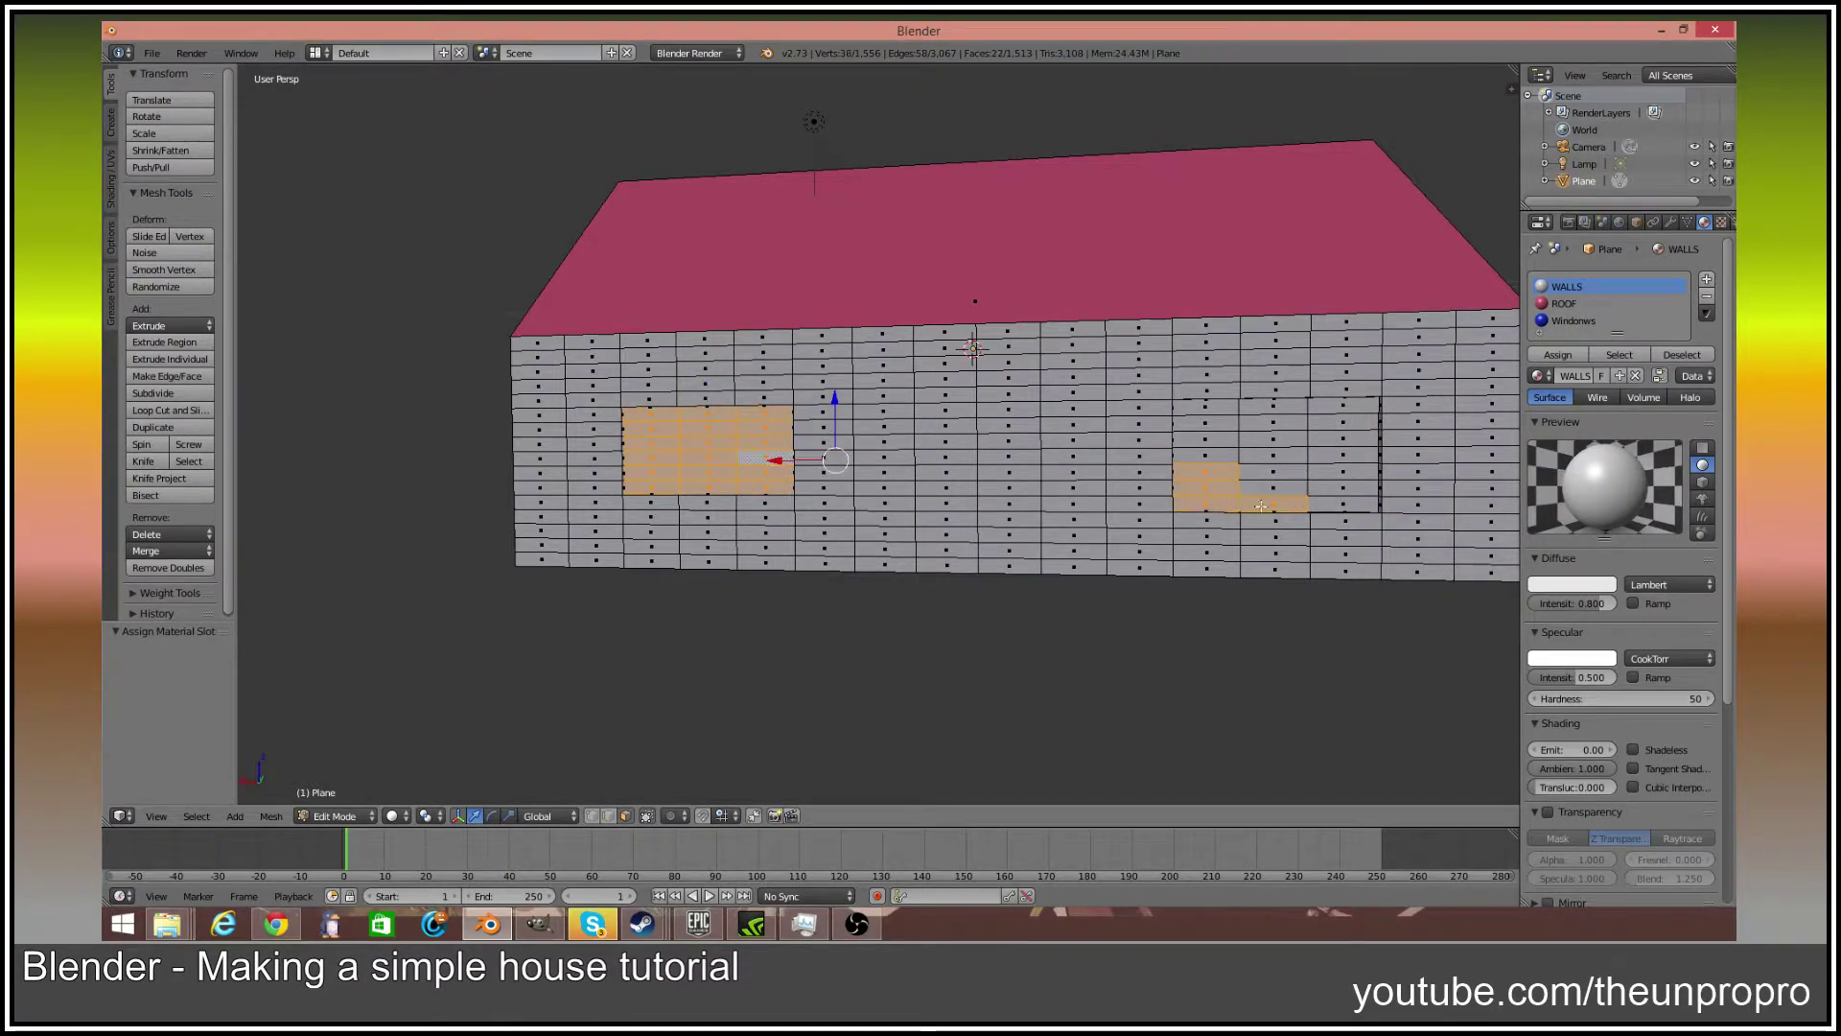
mouse_move(1303, 526)
middle_down()
mouse_move(1177, 524)
mouse_move(1304, 526)
middle_up()
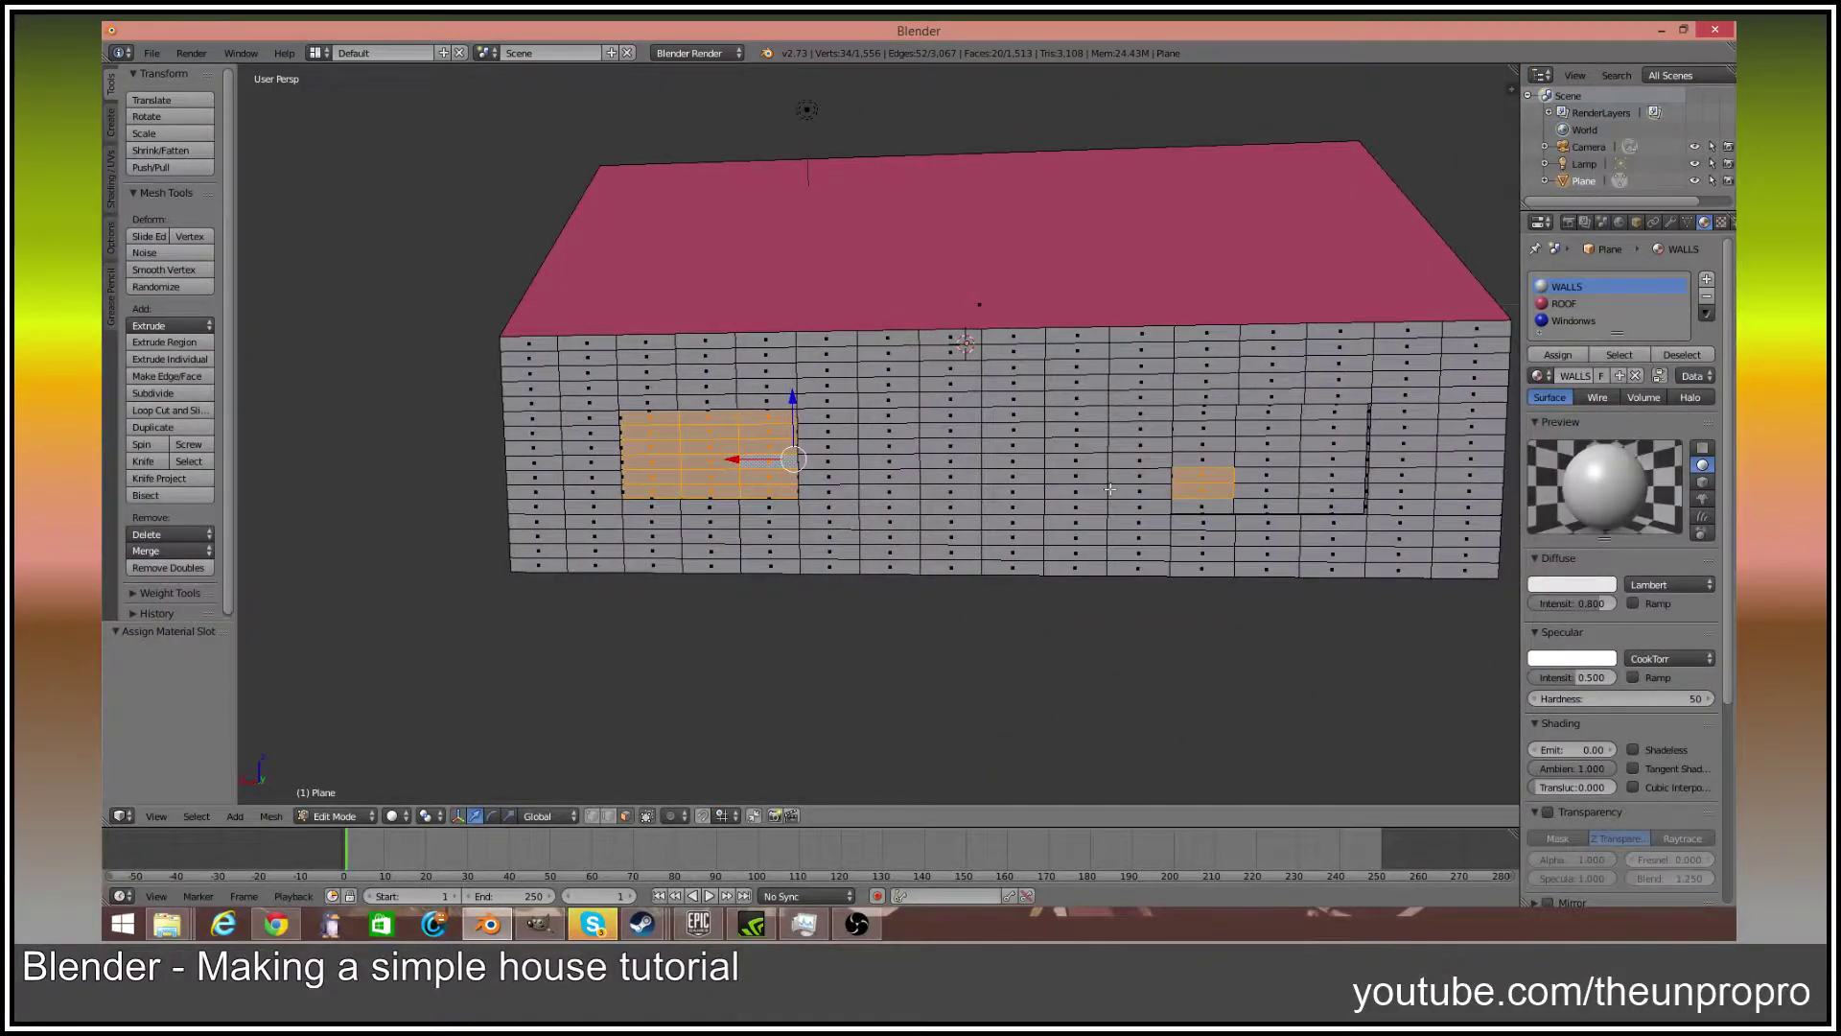
key(ctrl+z)
key(ctrl+shift+z)
middle_drag(798, 515, 811, 537)
right_click(810, 537)
scroll(804, 543, up, 3)
key(Tab)
key(Tab)
Try to select the recessed window faces in the back wall and unwrap them
middle_drag(751, 616, 940, 550)
scroll(795, 628, up, 1)
middle_drag(1081, 540, 634, 434)
key(c)
mouse_move(634, 436)
mouse_down()
mouse_move(832, 381)
mouse_move(652, 343)
mouse_move(662, 407)
mouse_move(838, 452)
mouse_up()
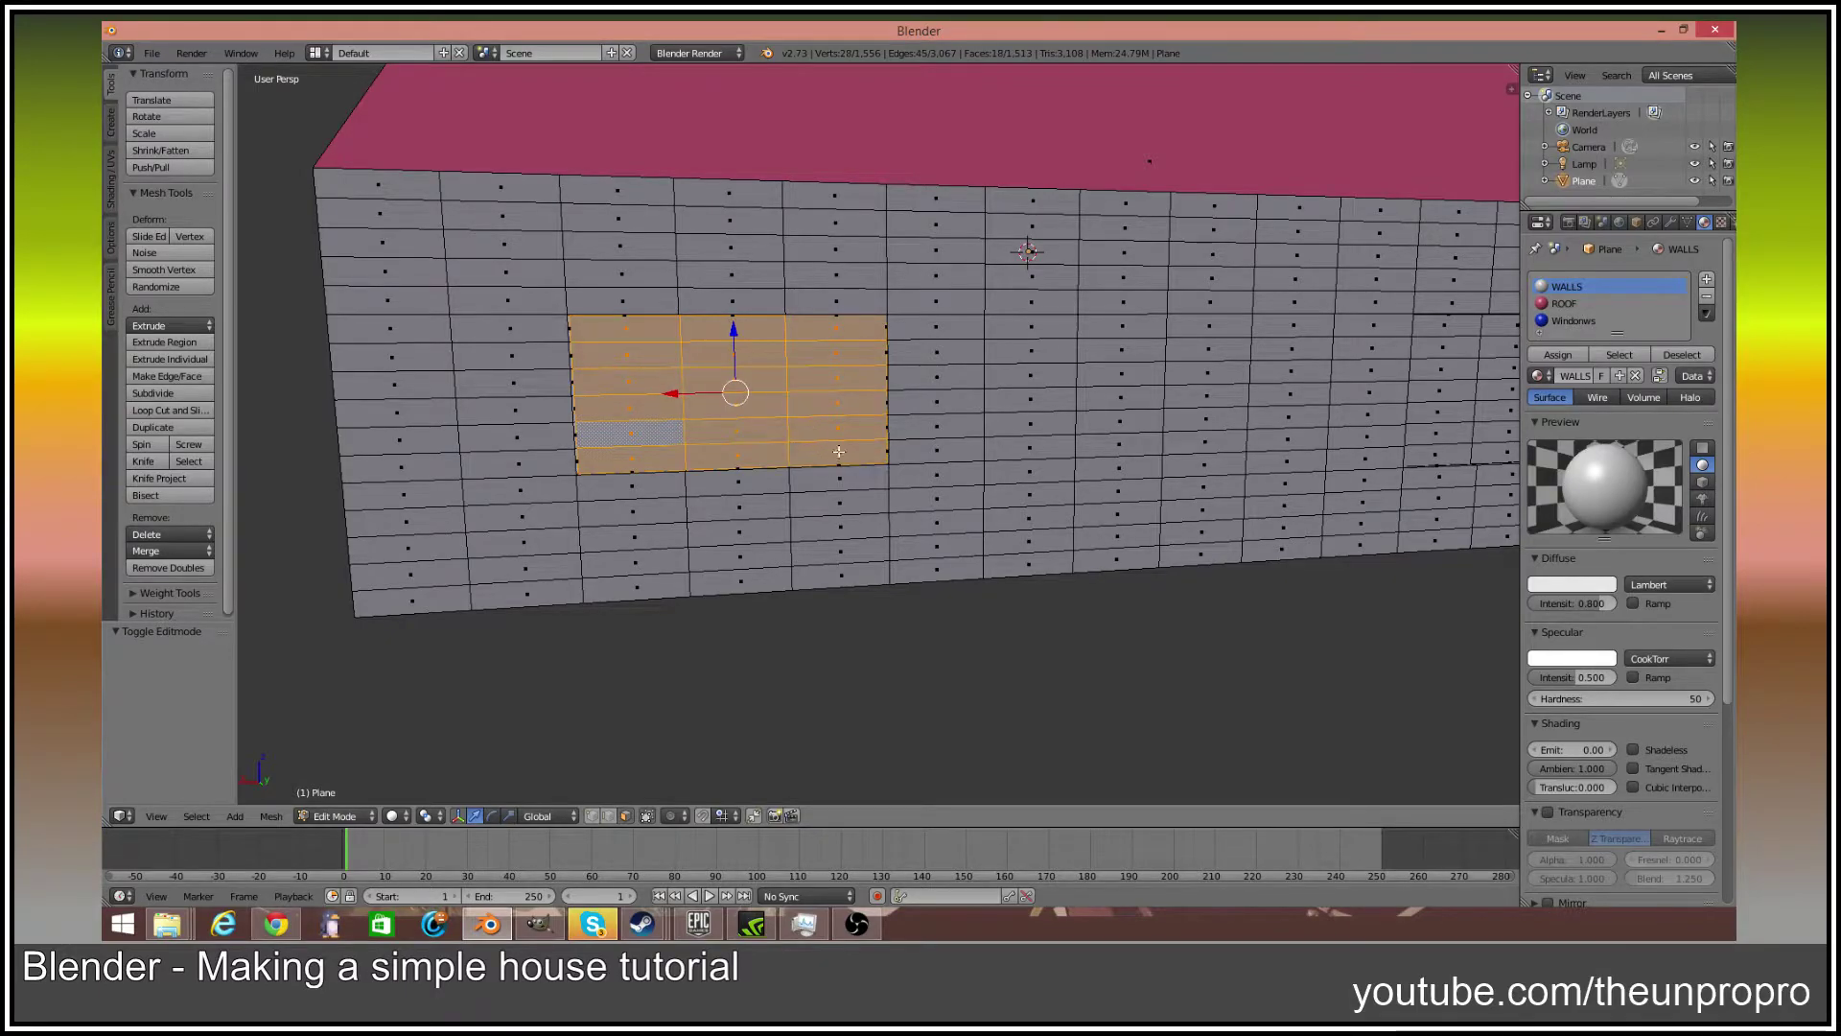
shift+middle_drag(1300, 393, 1212, 458)
shift+right_click(1320, 445)
shift+right_click(1316, 472)
shift+right_click(1079, 360)
shift+right_click(1055, 547)
shift+right_click(1142, 599)
shift+right_click(1400, 662)
shift+right_click(1400, 728)
shift+right_click(1199, 657)
shift+right_click(1404, 590)
shift+right_click(1381, 404)
ctrl+right_click(1199, 343)
ctrl+right_click(1195, 547)
key(u)
click(1211, 493)
Reselect window faces in the back wall and repeat the unwrap
scroll(1211, 493, down, 2)
middle_drag(1211, 493, 1164, 492)
scroll(1164, 492, up, 3)
right_click(1013, 415)
key(c)
mouse_move(998, 436)
mouse_down()
mouse_move(986, 538)
mouse_move(1120, 644)
mouse_move(1074, 480)
mouse_move(1156, 527)
mouse_move(1152, 421)
mouse_up()
key(u)
click(1137, 461)
shift+middle_drag(1262, 487, 863, 469)
middle_drag(1020, 462, 1089, 402)
right_click(1067, 387)
shift+right_click(1057, 407)
mouse_move(1085, 443)
mouse_down()
mouse_move(1162, 434)
mouse_move(1179, 401)
mouse_move(1117, 388)
mouse_move(1169, 379)
mouse_up()
key(u)
click(1158, 386)
Select and unwrap the back-wall window nearer the doorway end of the house, and assign the blue window material to it
middle_drag(969, 426, 1048, 399)
right_click(1097, 422)
ctrl+right_click(786, 410)
ctrl+right_click(861, 393)
ctrl+right_click(899, 410)
ctrl+right_click(896, 309)
middle_drag(897, 309, 781, 389)
key(x)
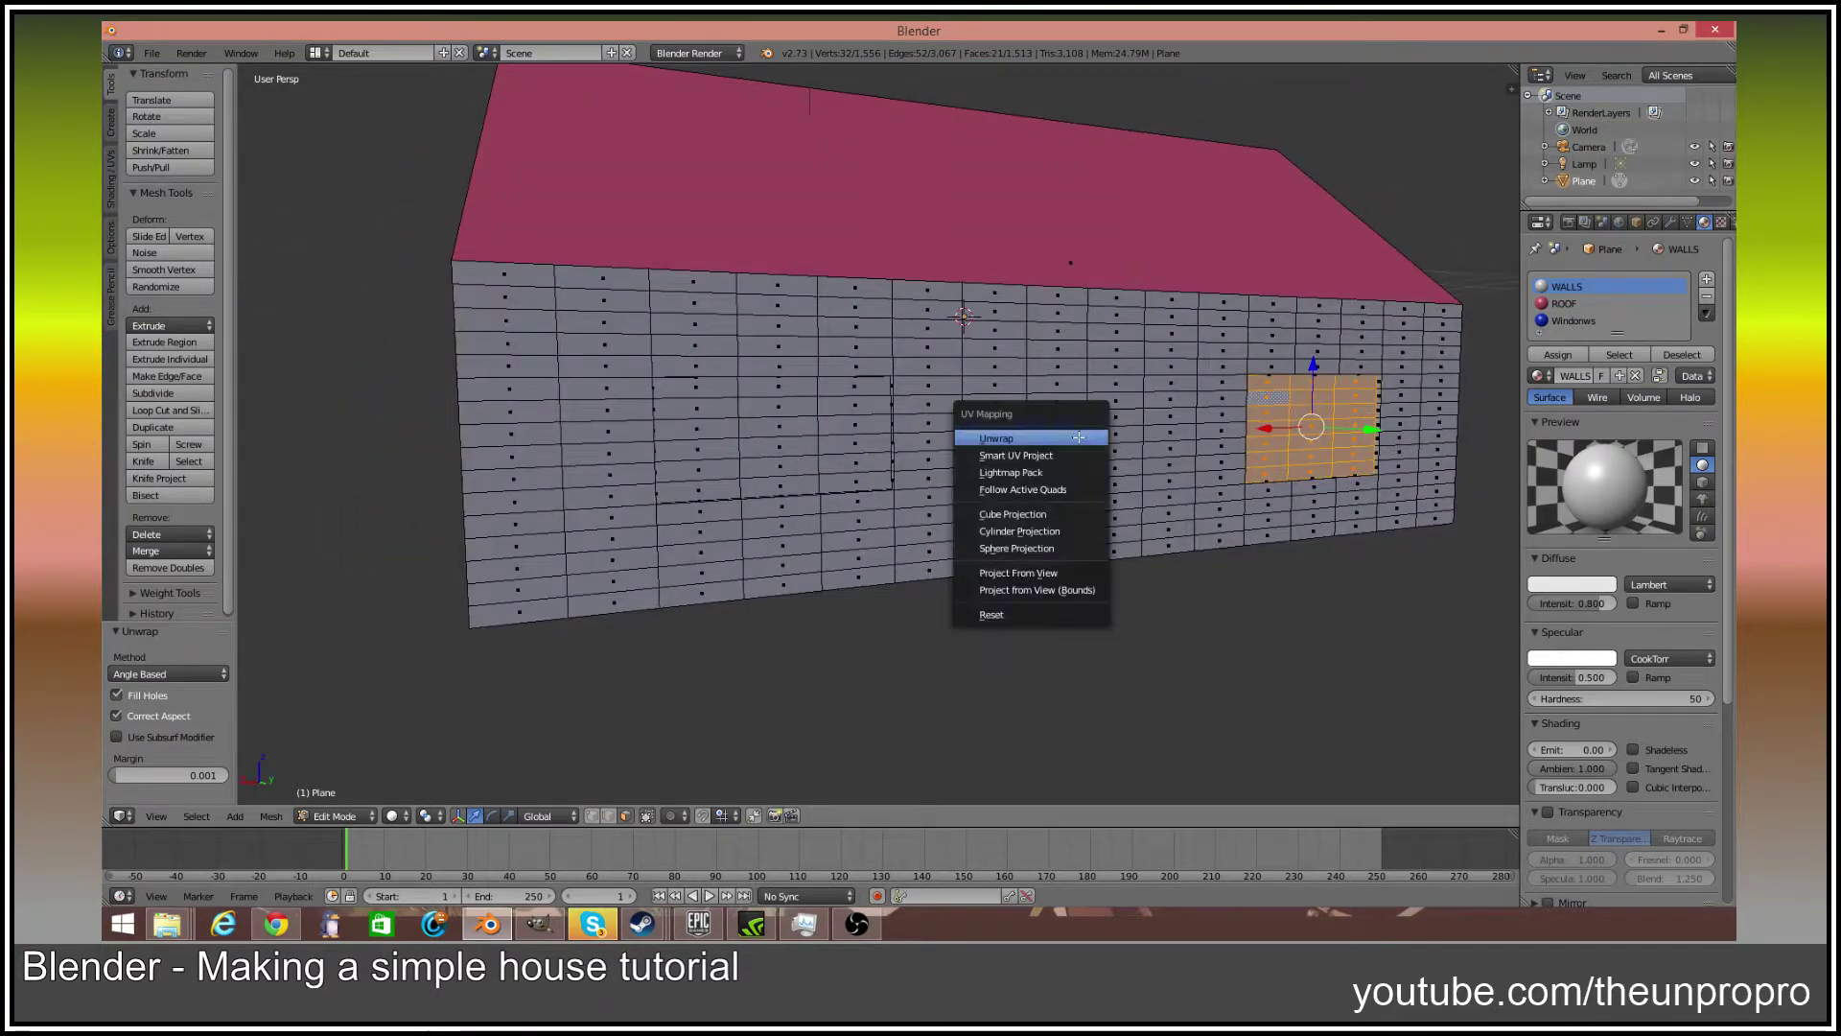
click(1602, 317)
click(1555, 358)
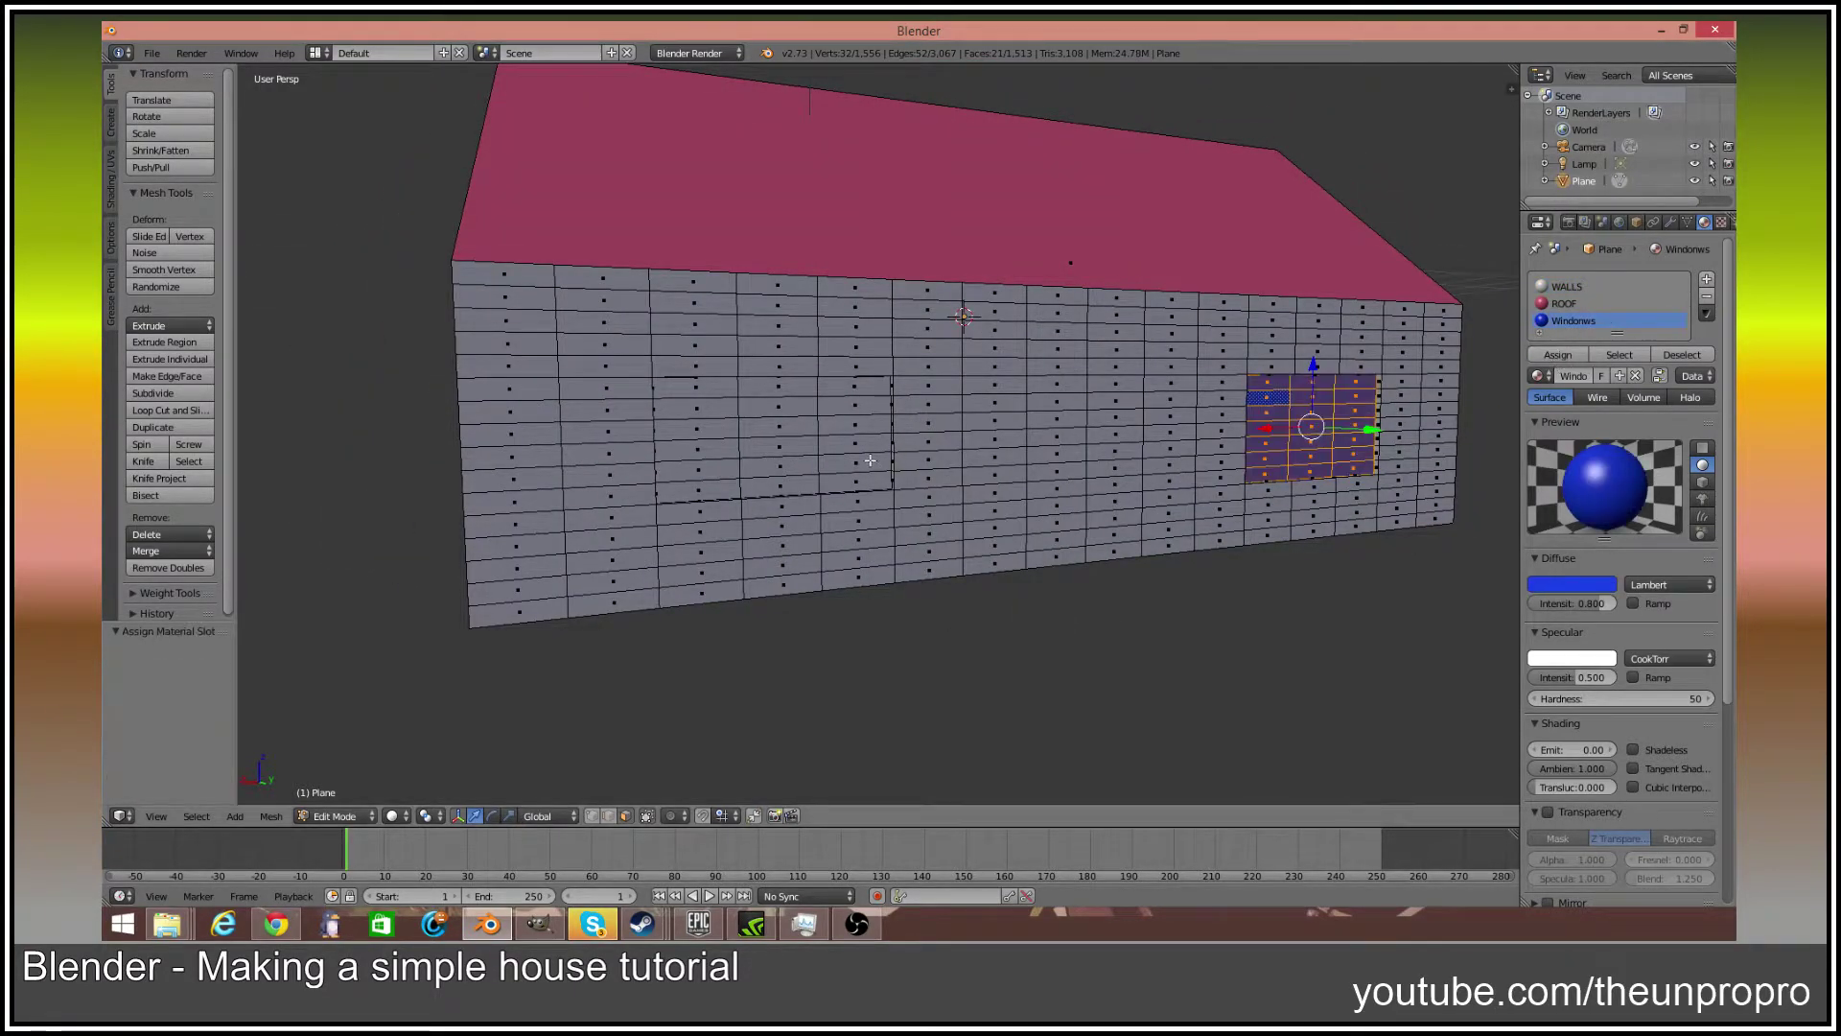
Select the faces of the other back-wall window, unwrap them and assign the blue window material
right_click(853, 471)
ctrl+right_click(855, 388)
ctrl+right_click(731, 396)
mouse_move(731, 396)
mouse_down()
mouse_move(707, 470)
mouse_move(769, 406)
mouse_up()
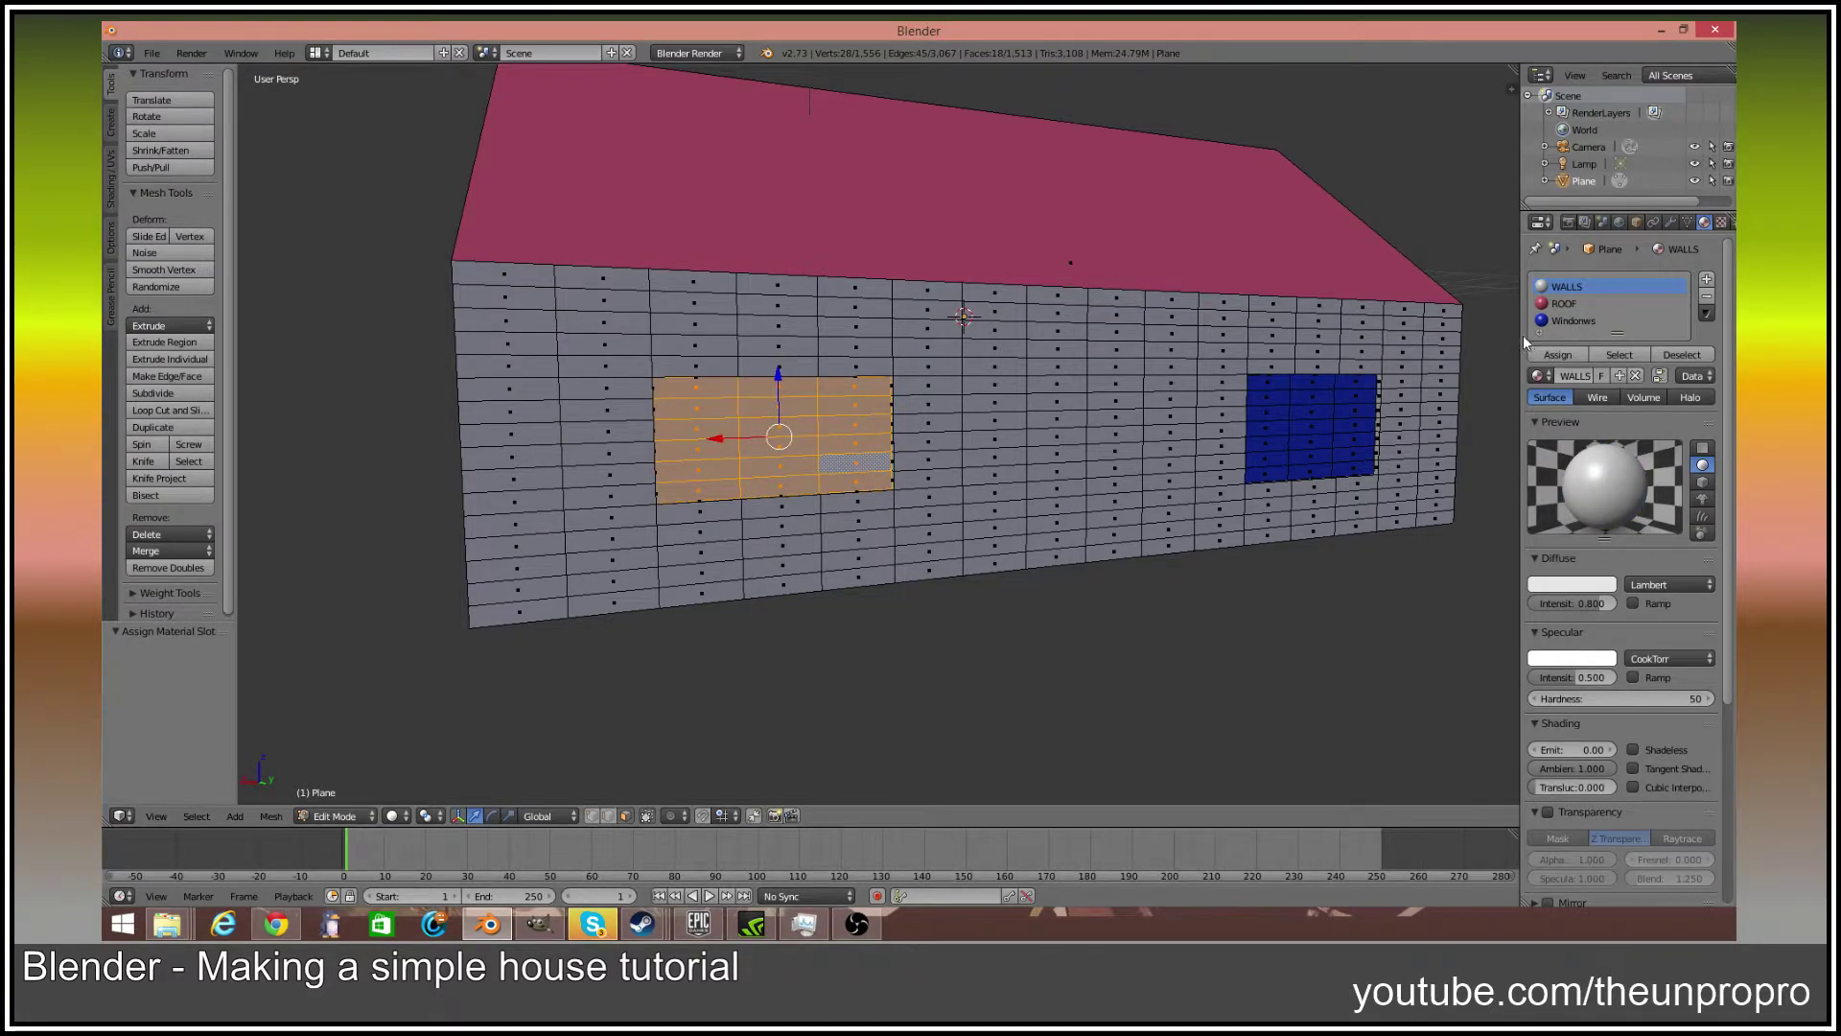
key(u)
click(1112, 387)
click(1573, 320)
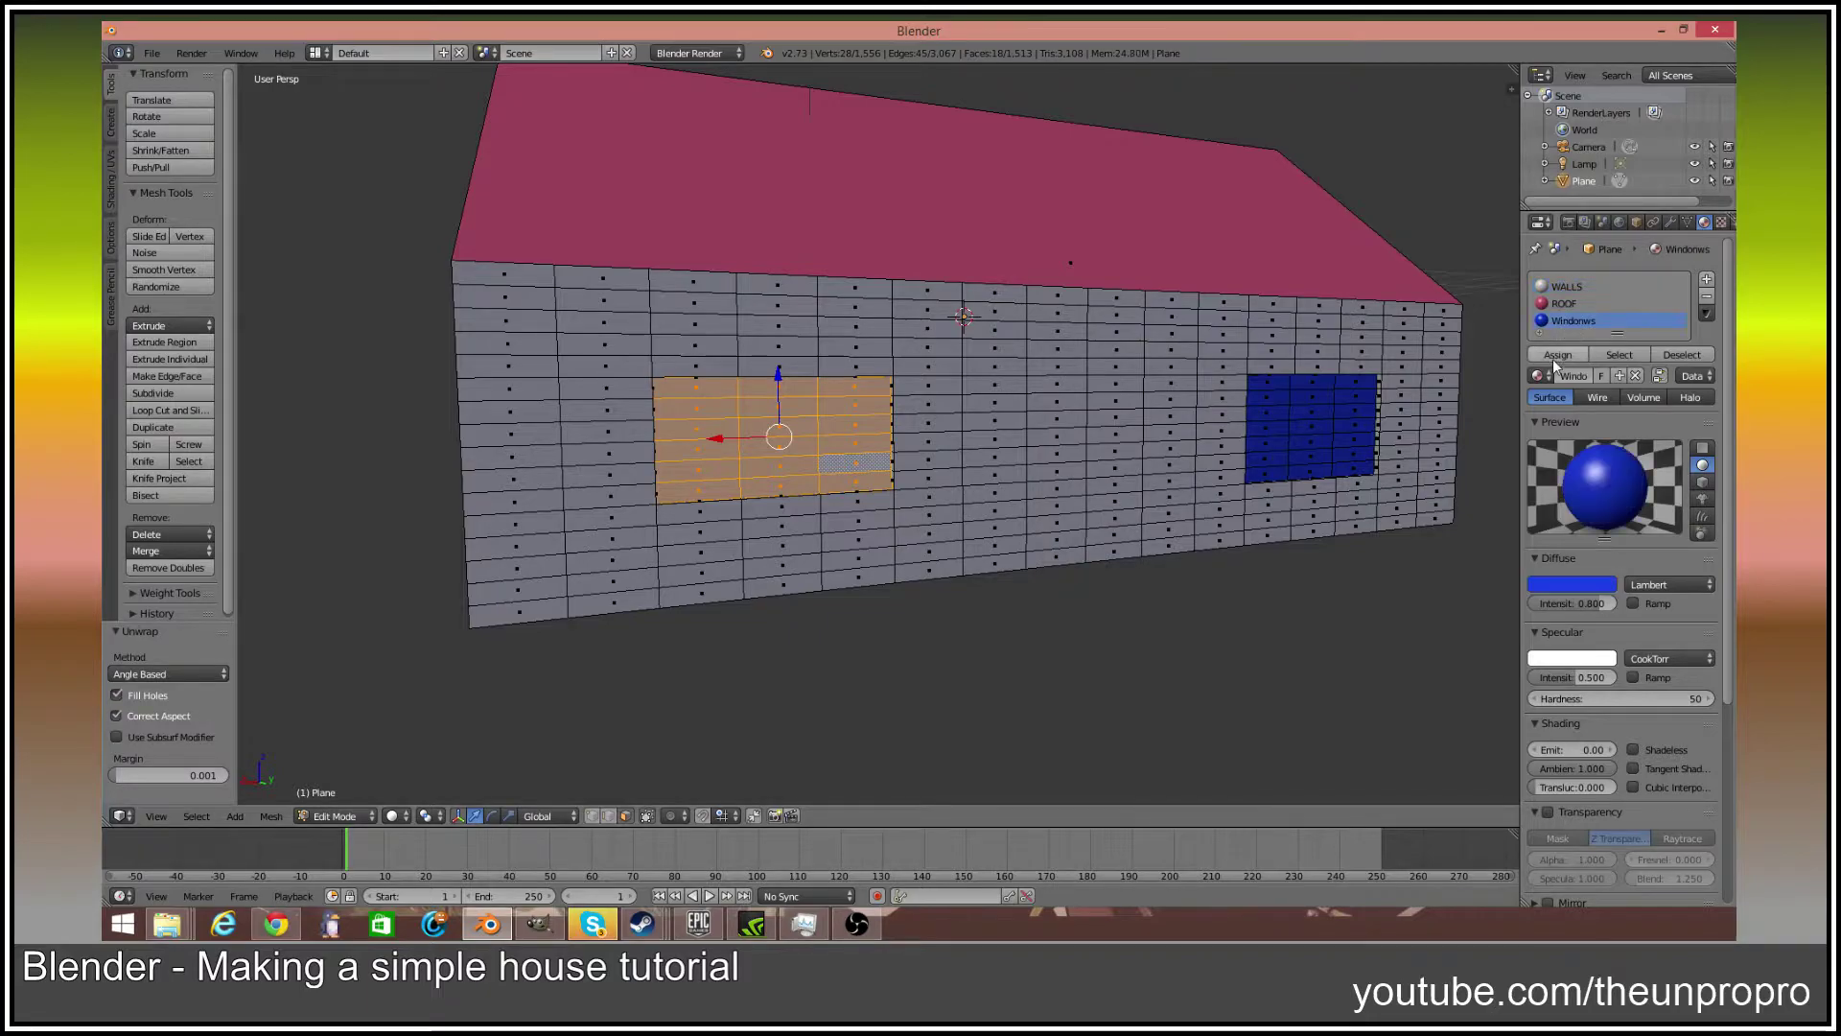
click(1557, 355)
Switch the mesh selection mode from faces to edges for work on the doorway wall
middle_drag(1150, 460, 1209, 396)
right_click(1263, 452)
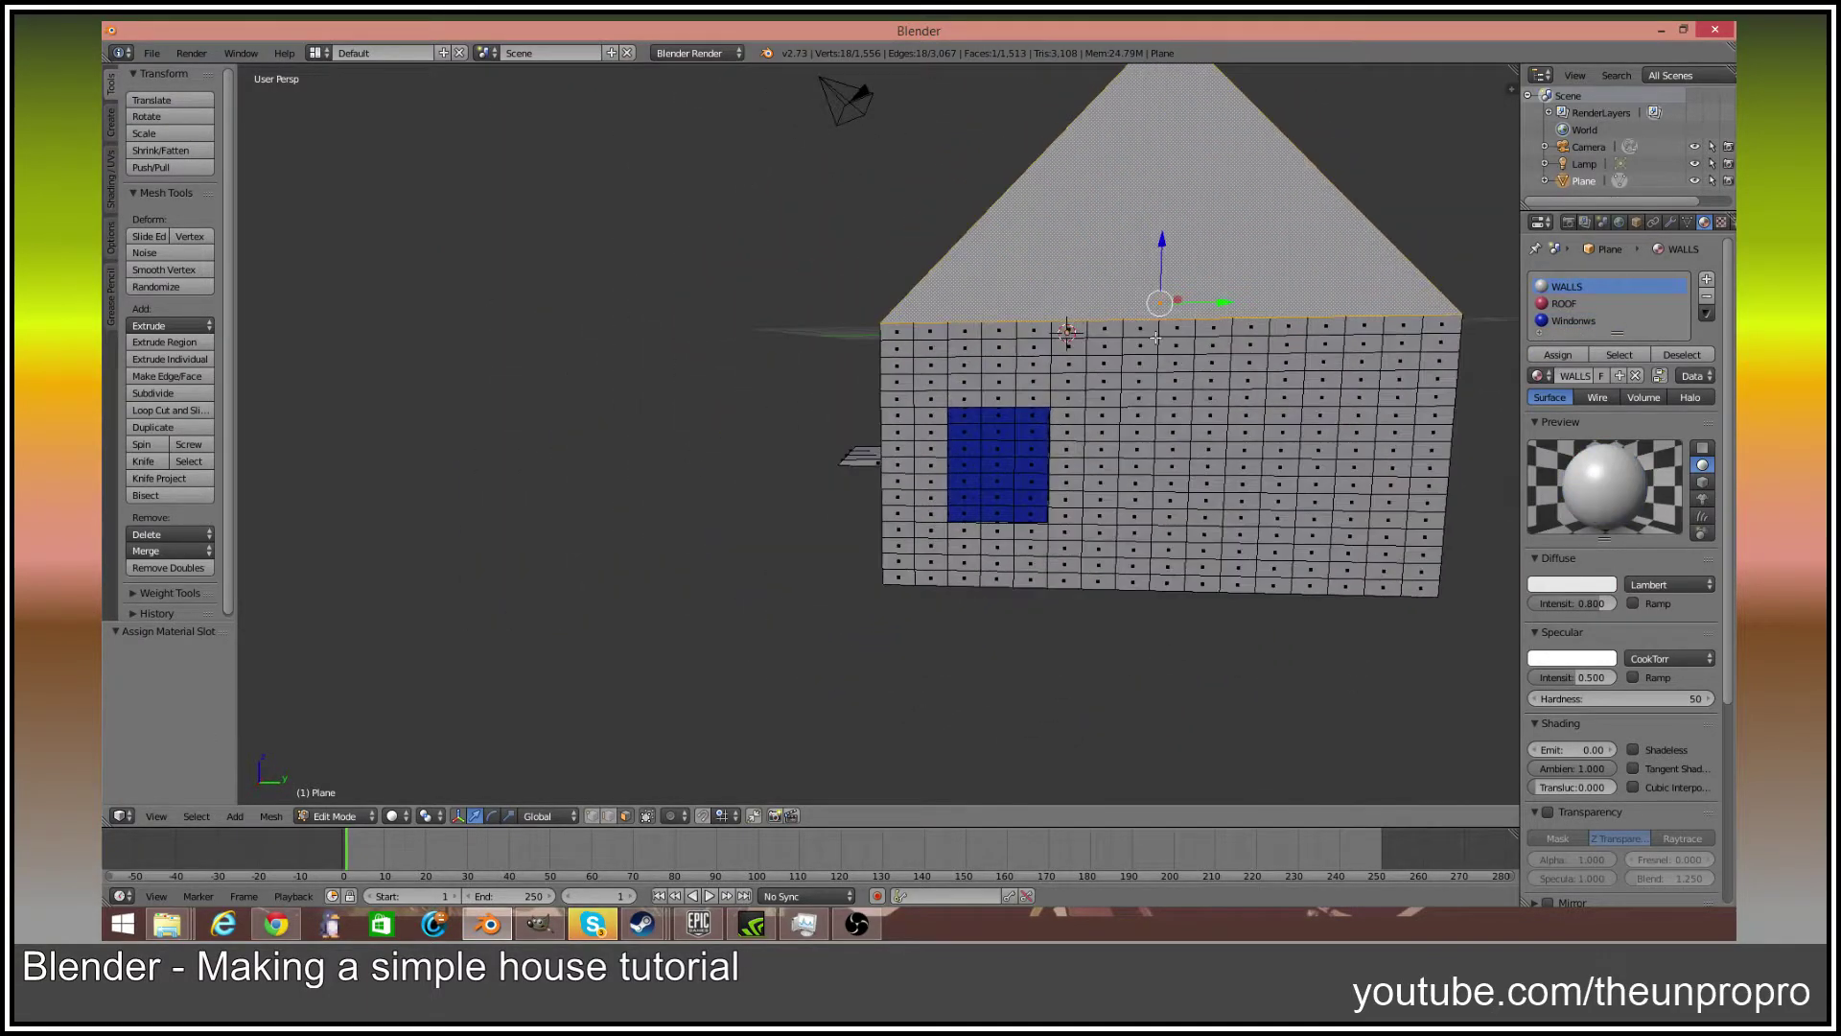
middle_drag(633, 375, 1233, 399)
scroll(784, 425, up, 4)
middle_drag(784, 426, 610, 865)
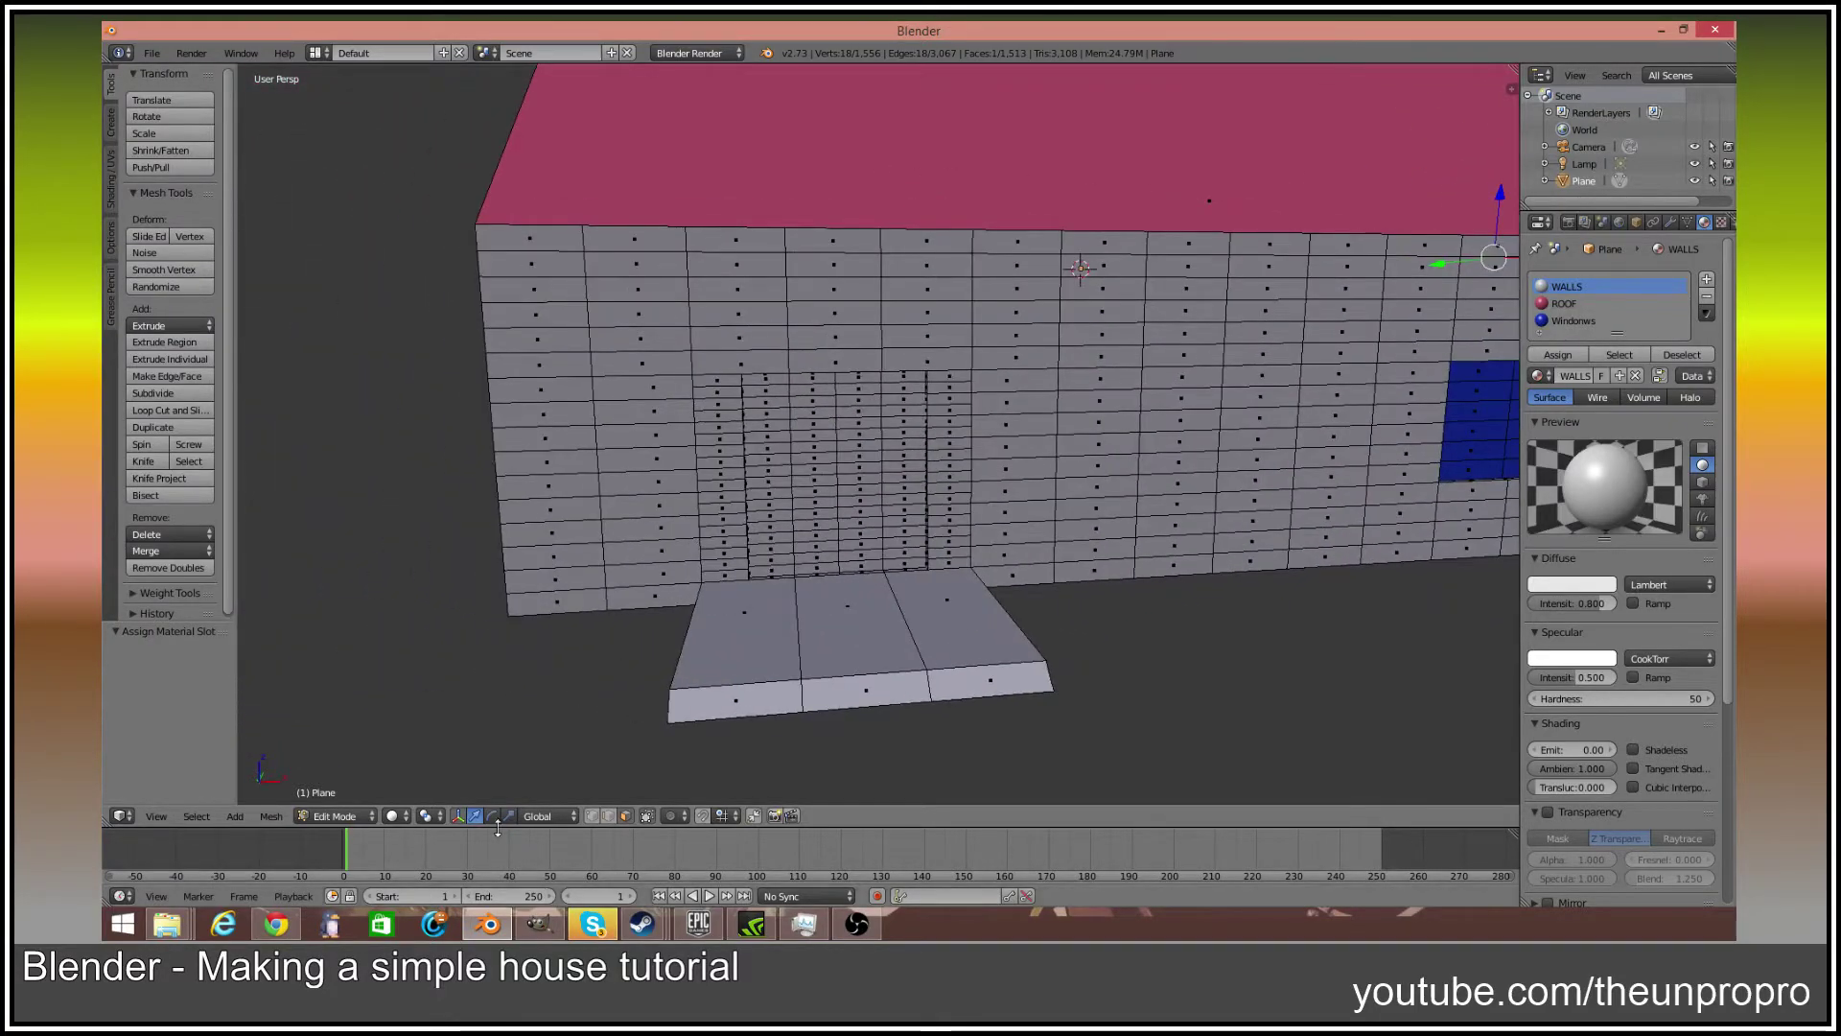
click(607, 816)
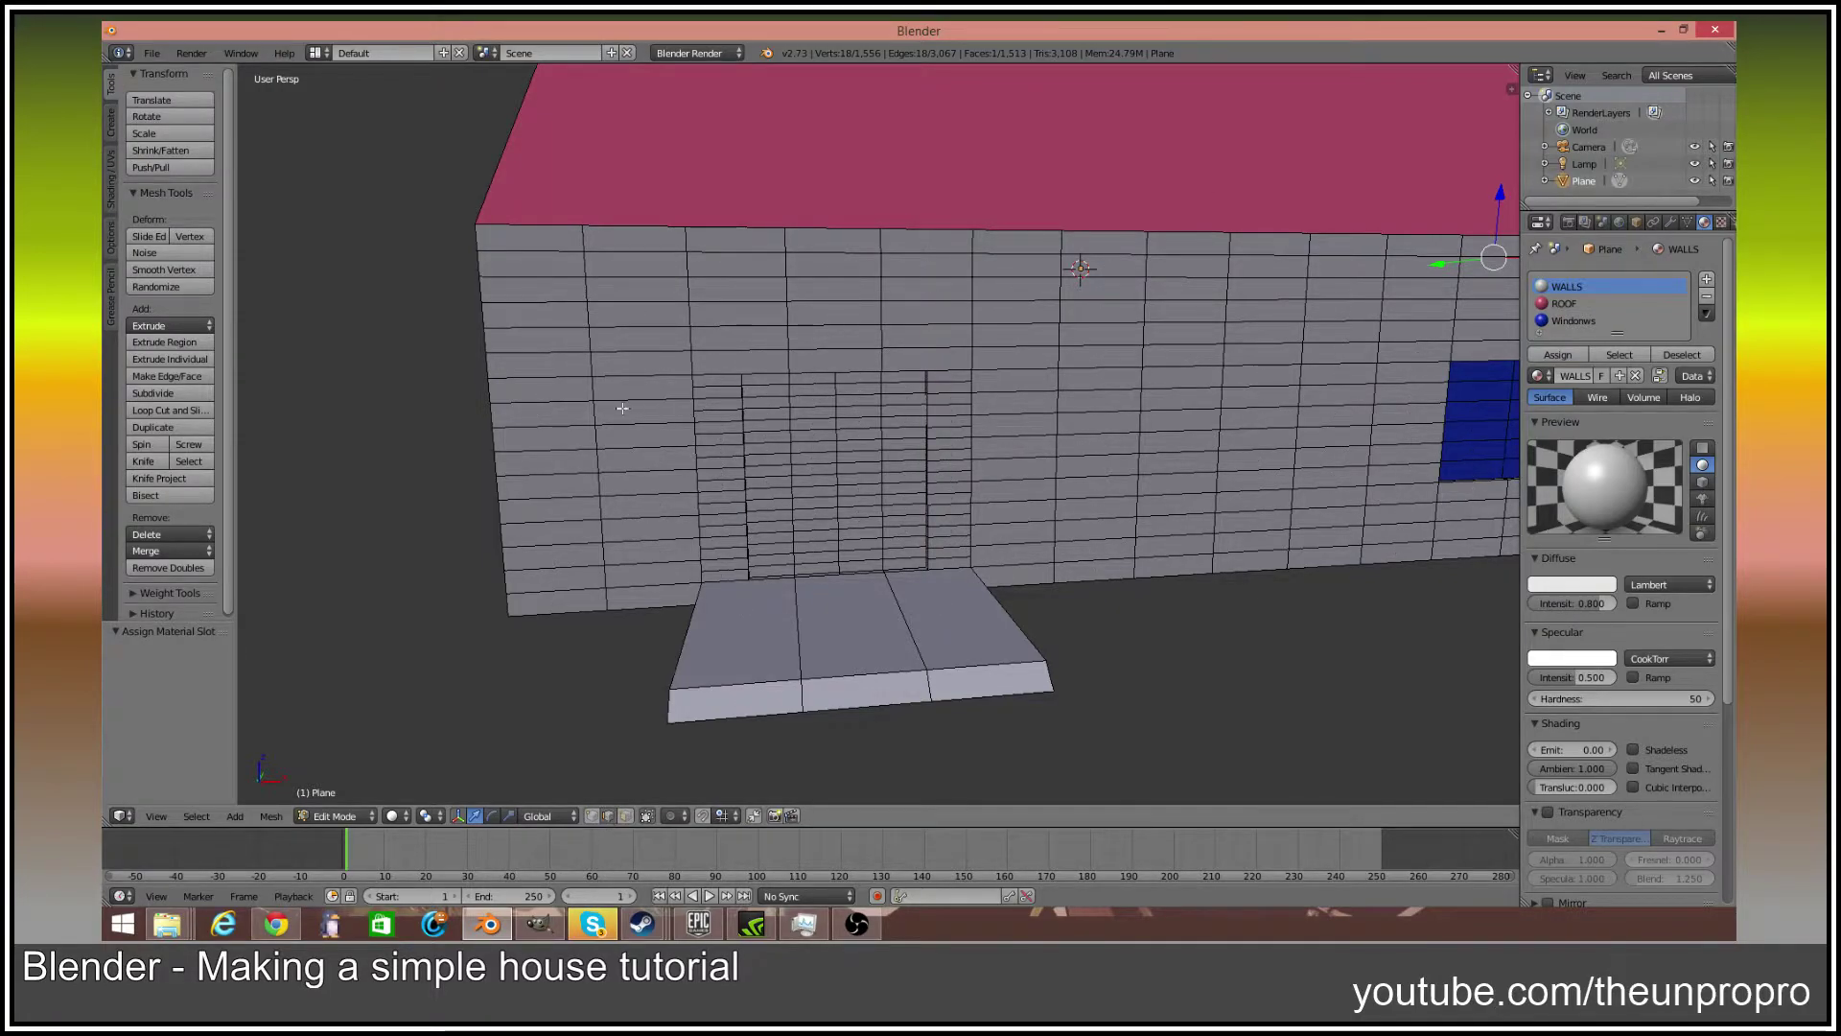
Try to dissolve the vertices of the vertical edge loop beside the doorway, and of a horizontal loop crossing the doorway wall
alt+right_click(595, 393)
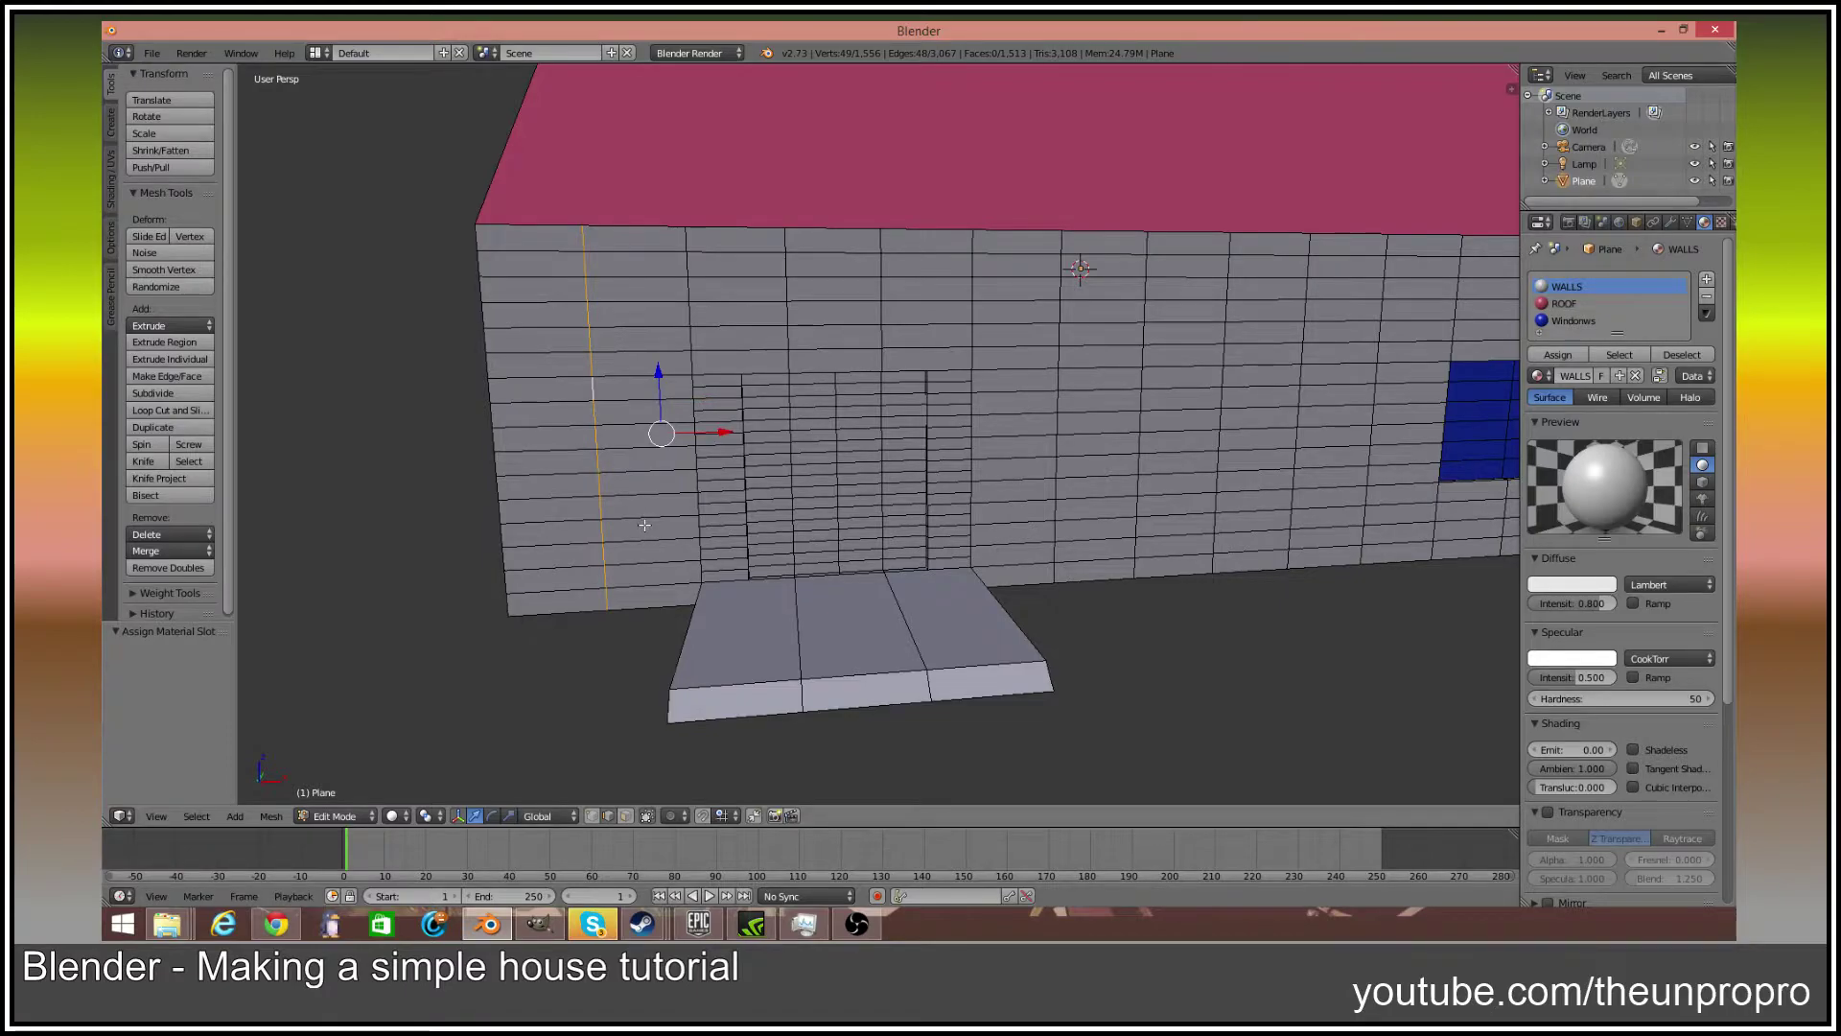
key(x)
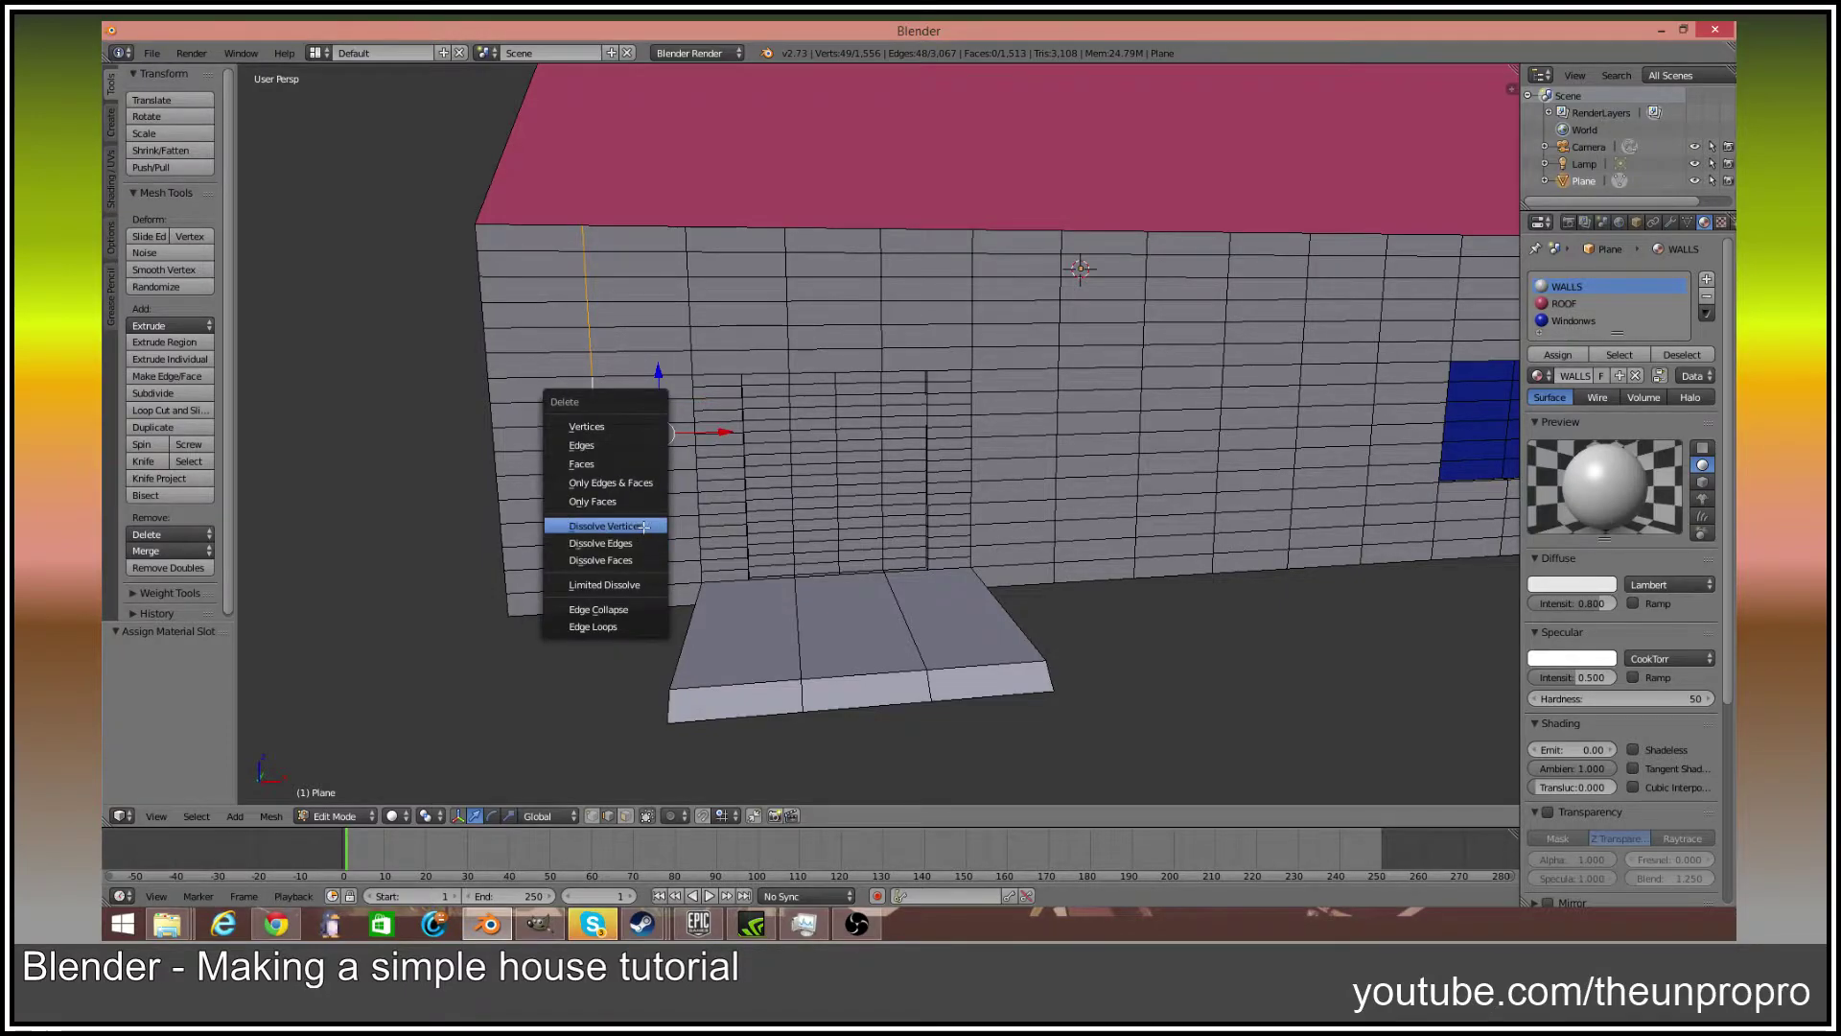
click(638, 535)
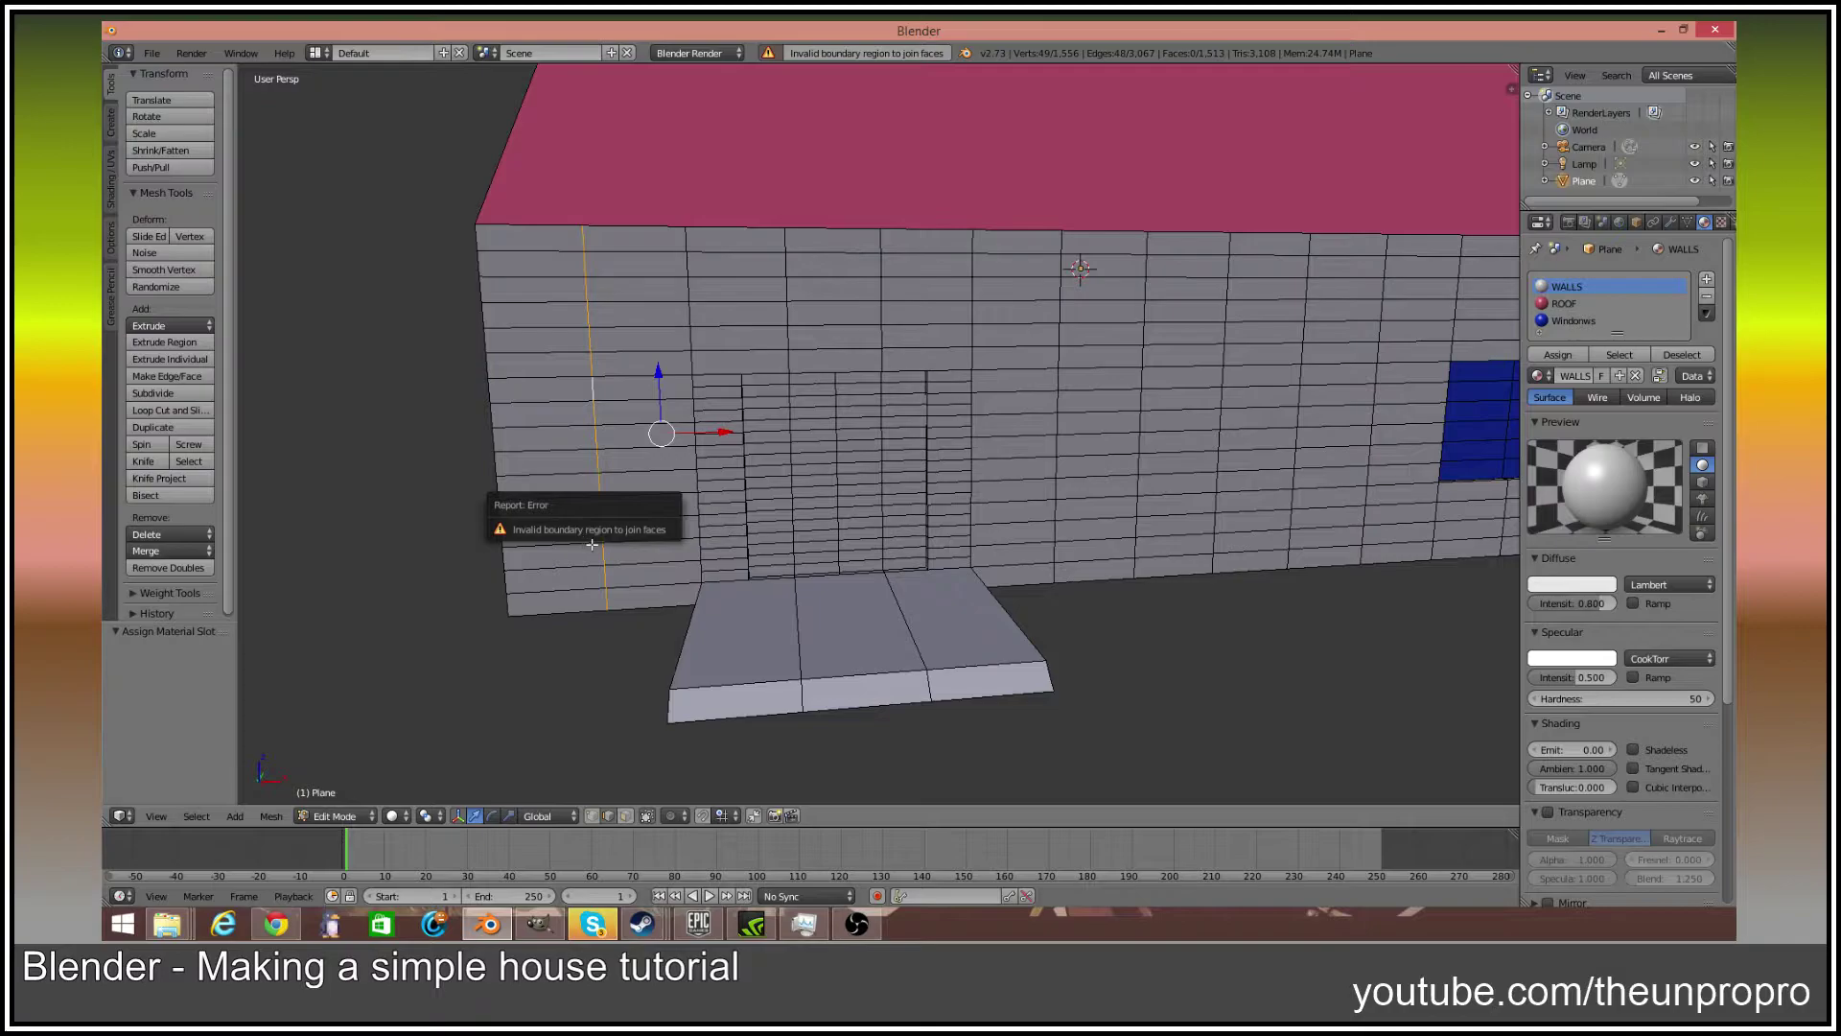
alt+right_click(639, 467)
key(x)
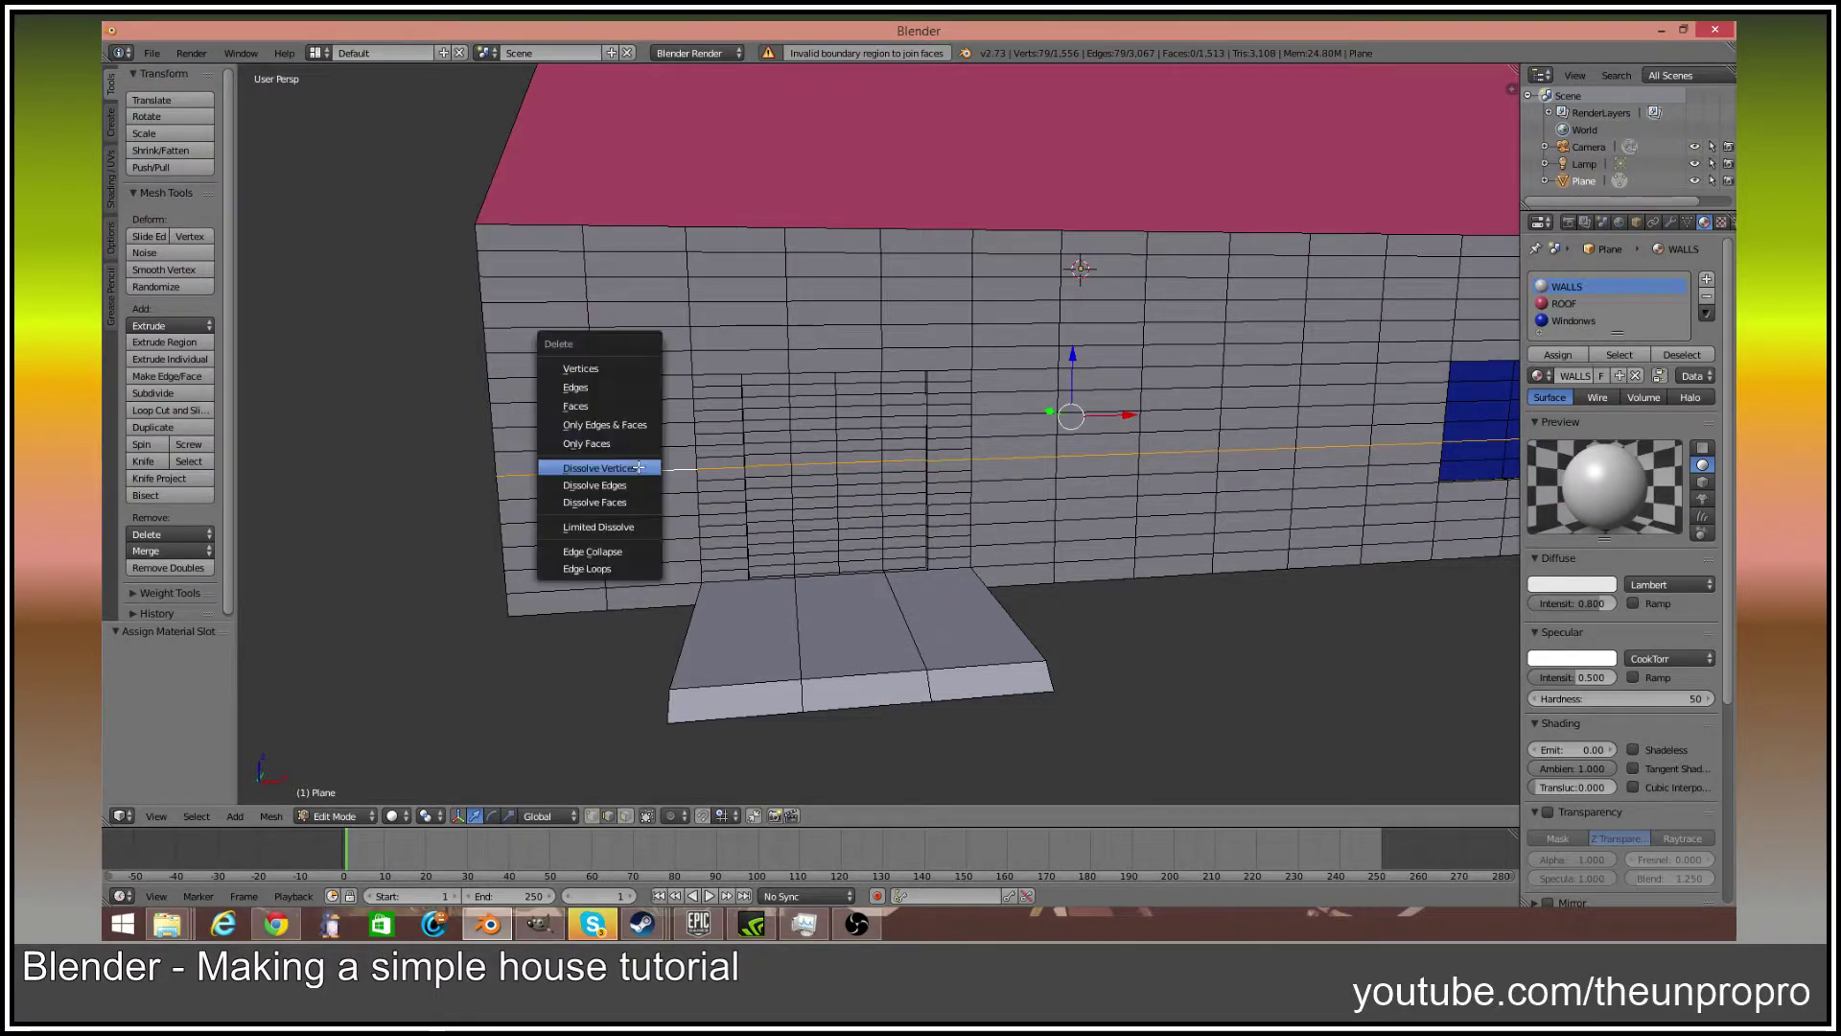
click(638, 467)
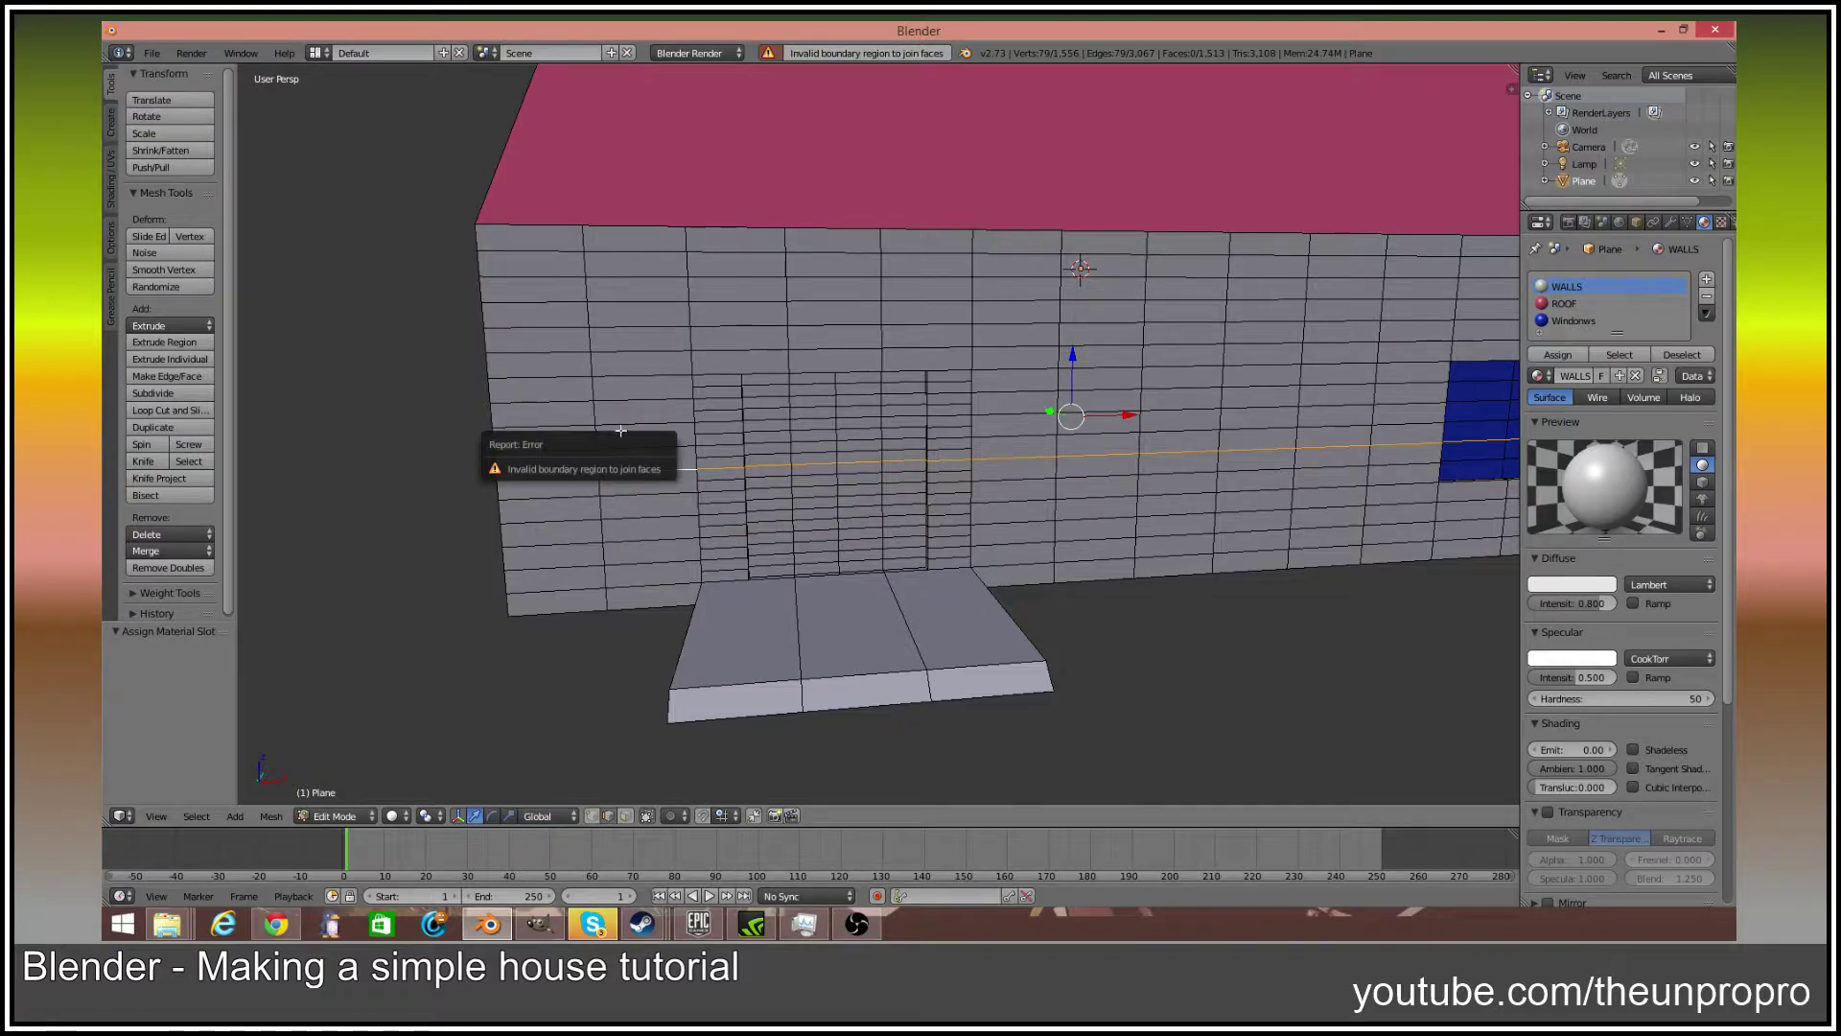
Select the edges around two stacked wall faces above the doorway and remove them with Dissolve Edges
right_click(714, 348)
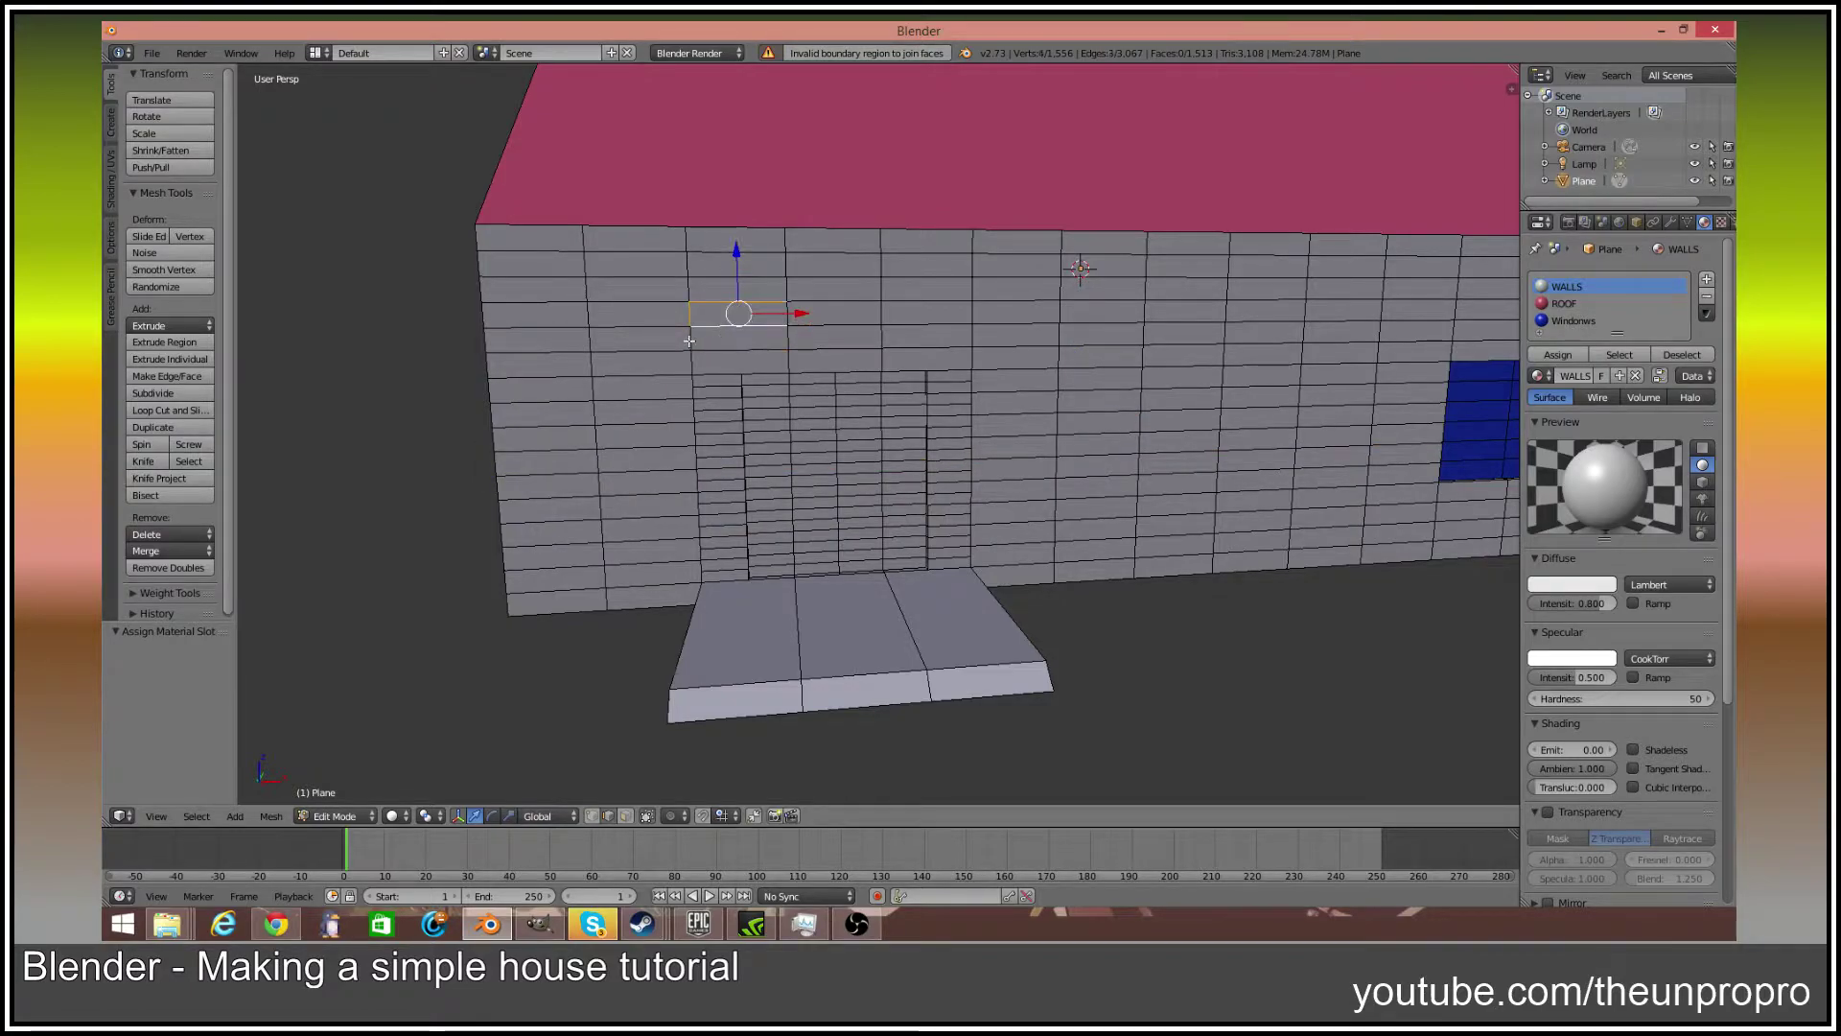
shift+right_click(788, 324)
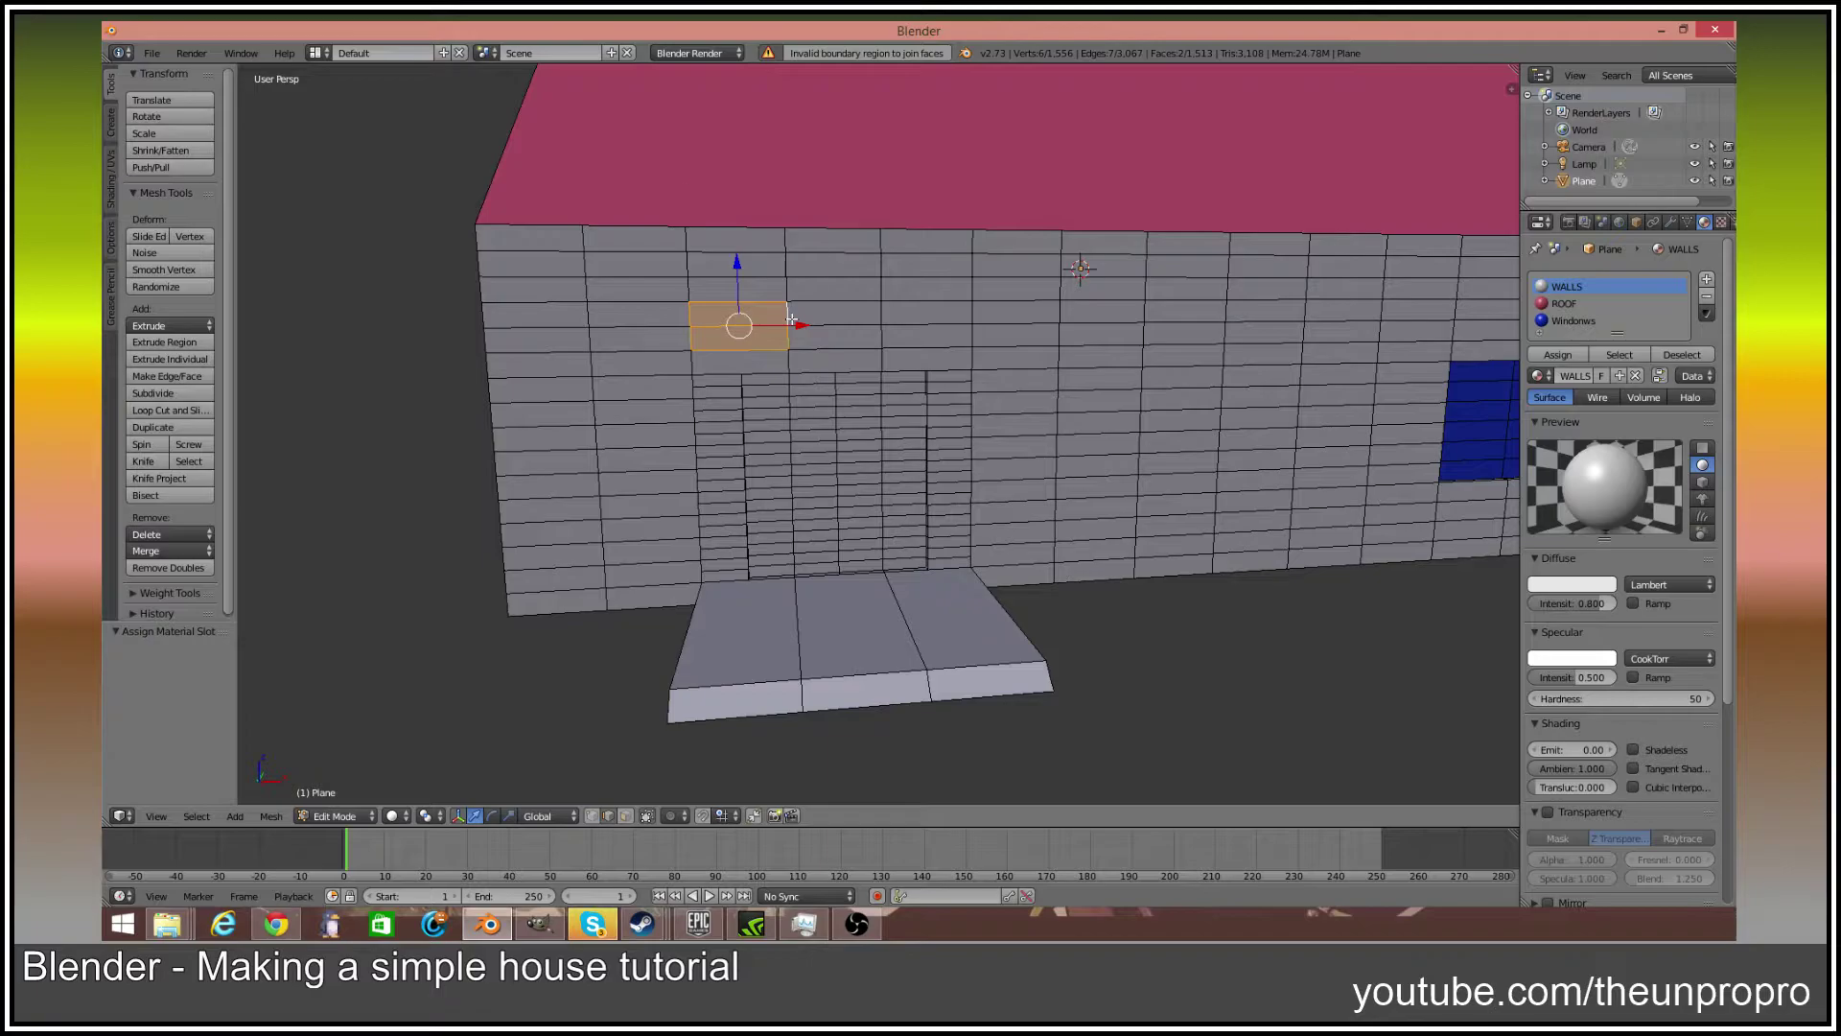
key(x)
click(792, 327)
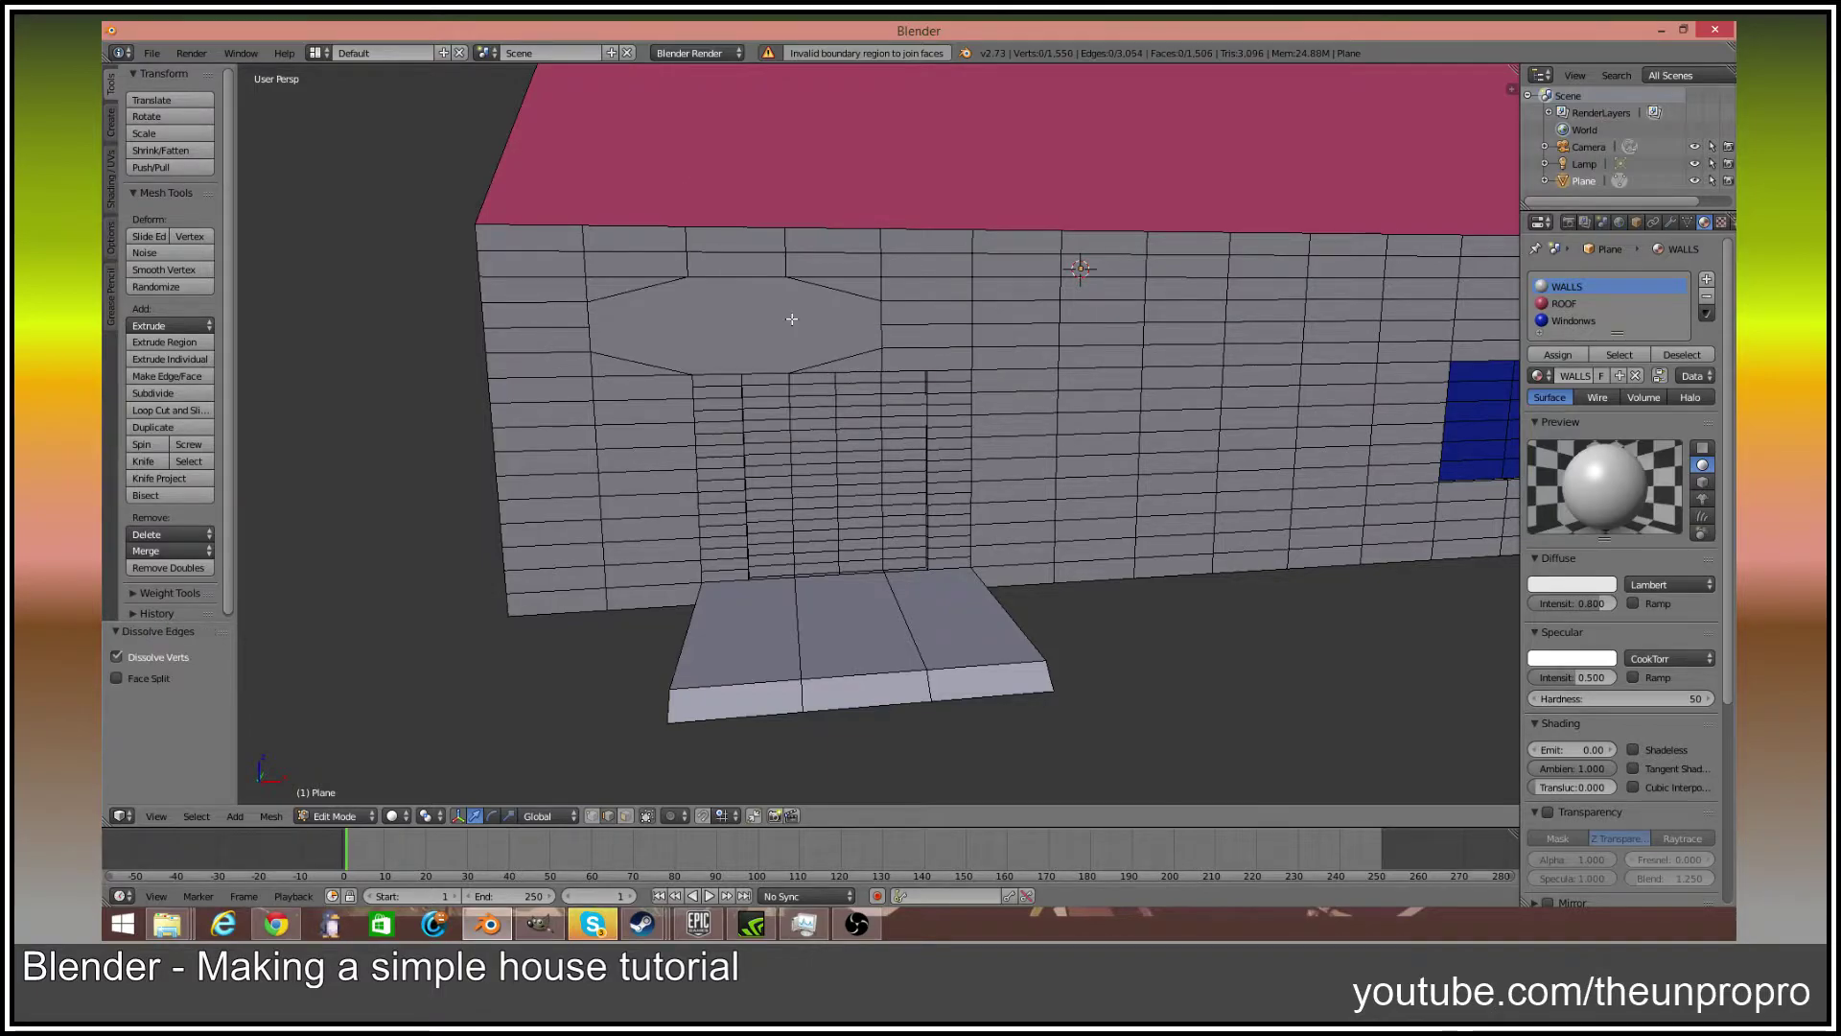
Undo the edge dissolve above the doorway and dissolve one vertical edge loop in the wall between the doorway and the window
key(ctrl+z)
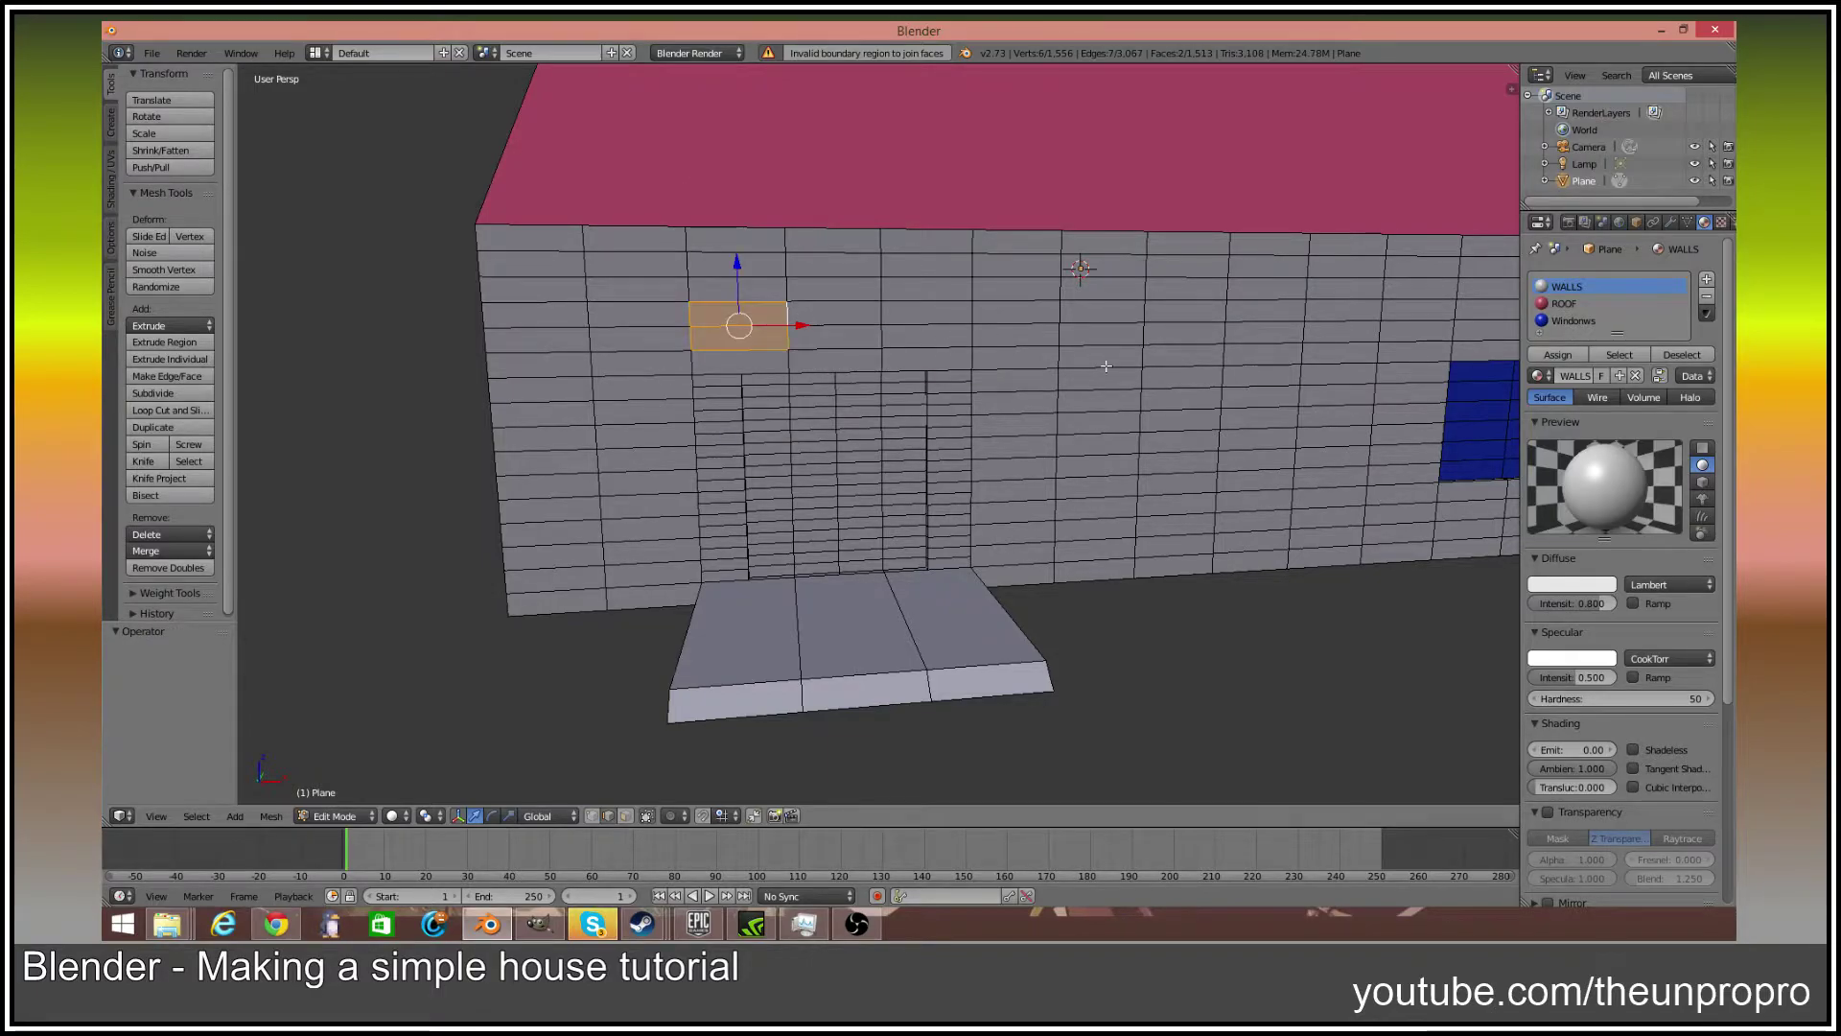
middle_drag(1106, 365, 1081, 356)
right_click(1072, 335)
alt+right_click(1071, 336)
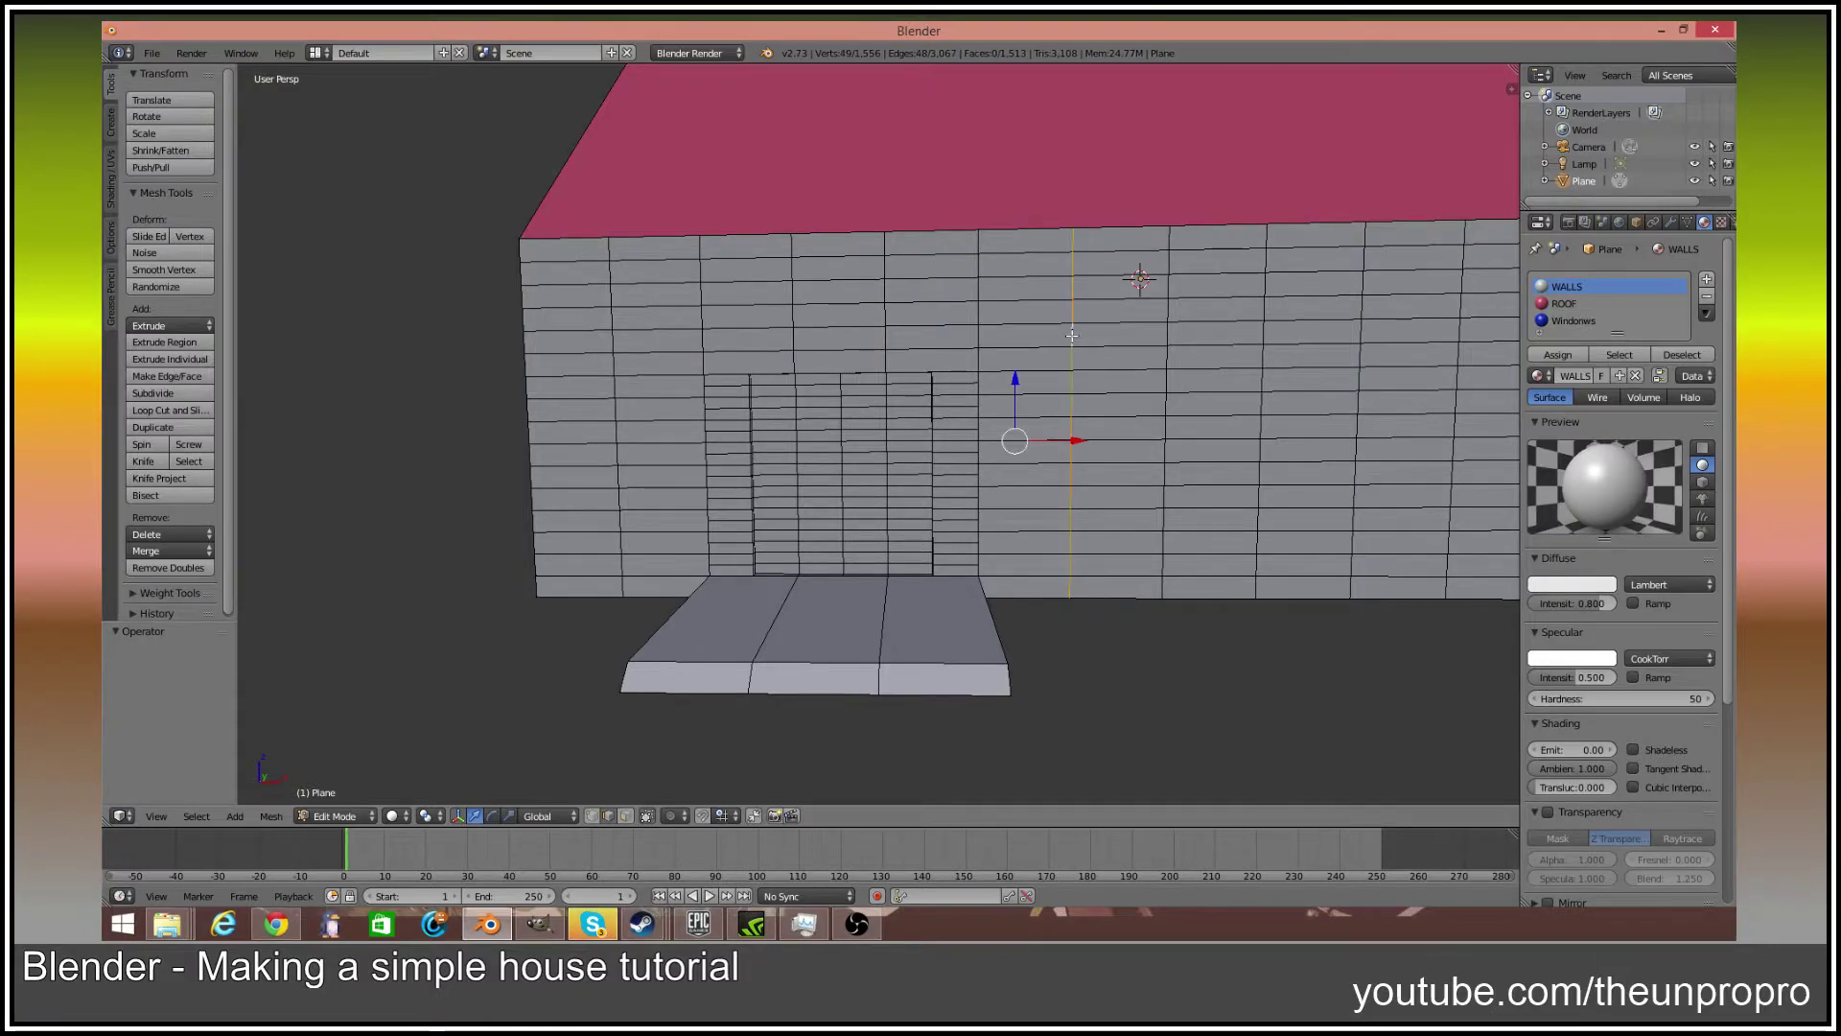
key(x)
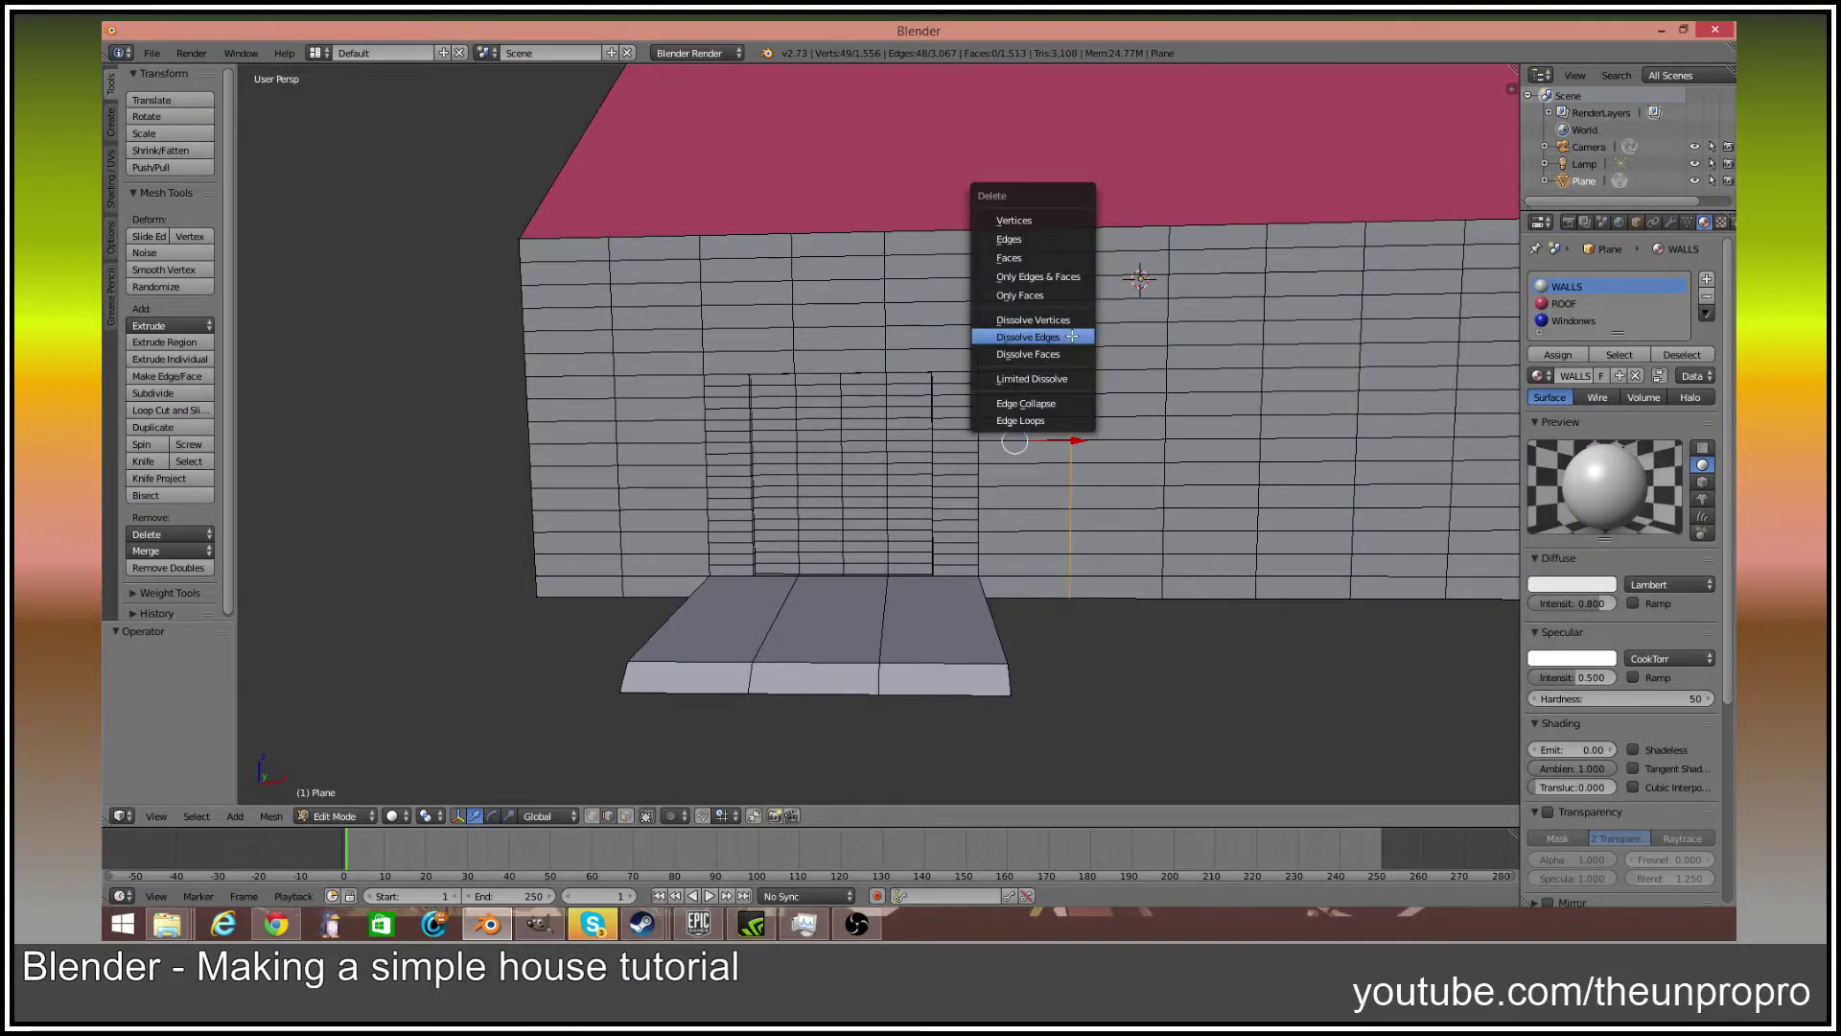
click(1071, 337)
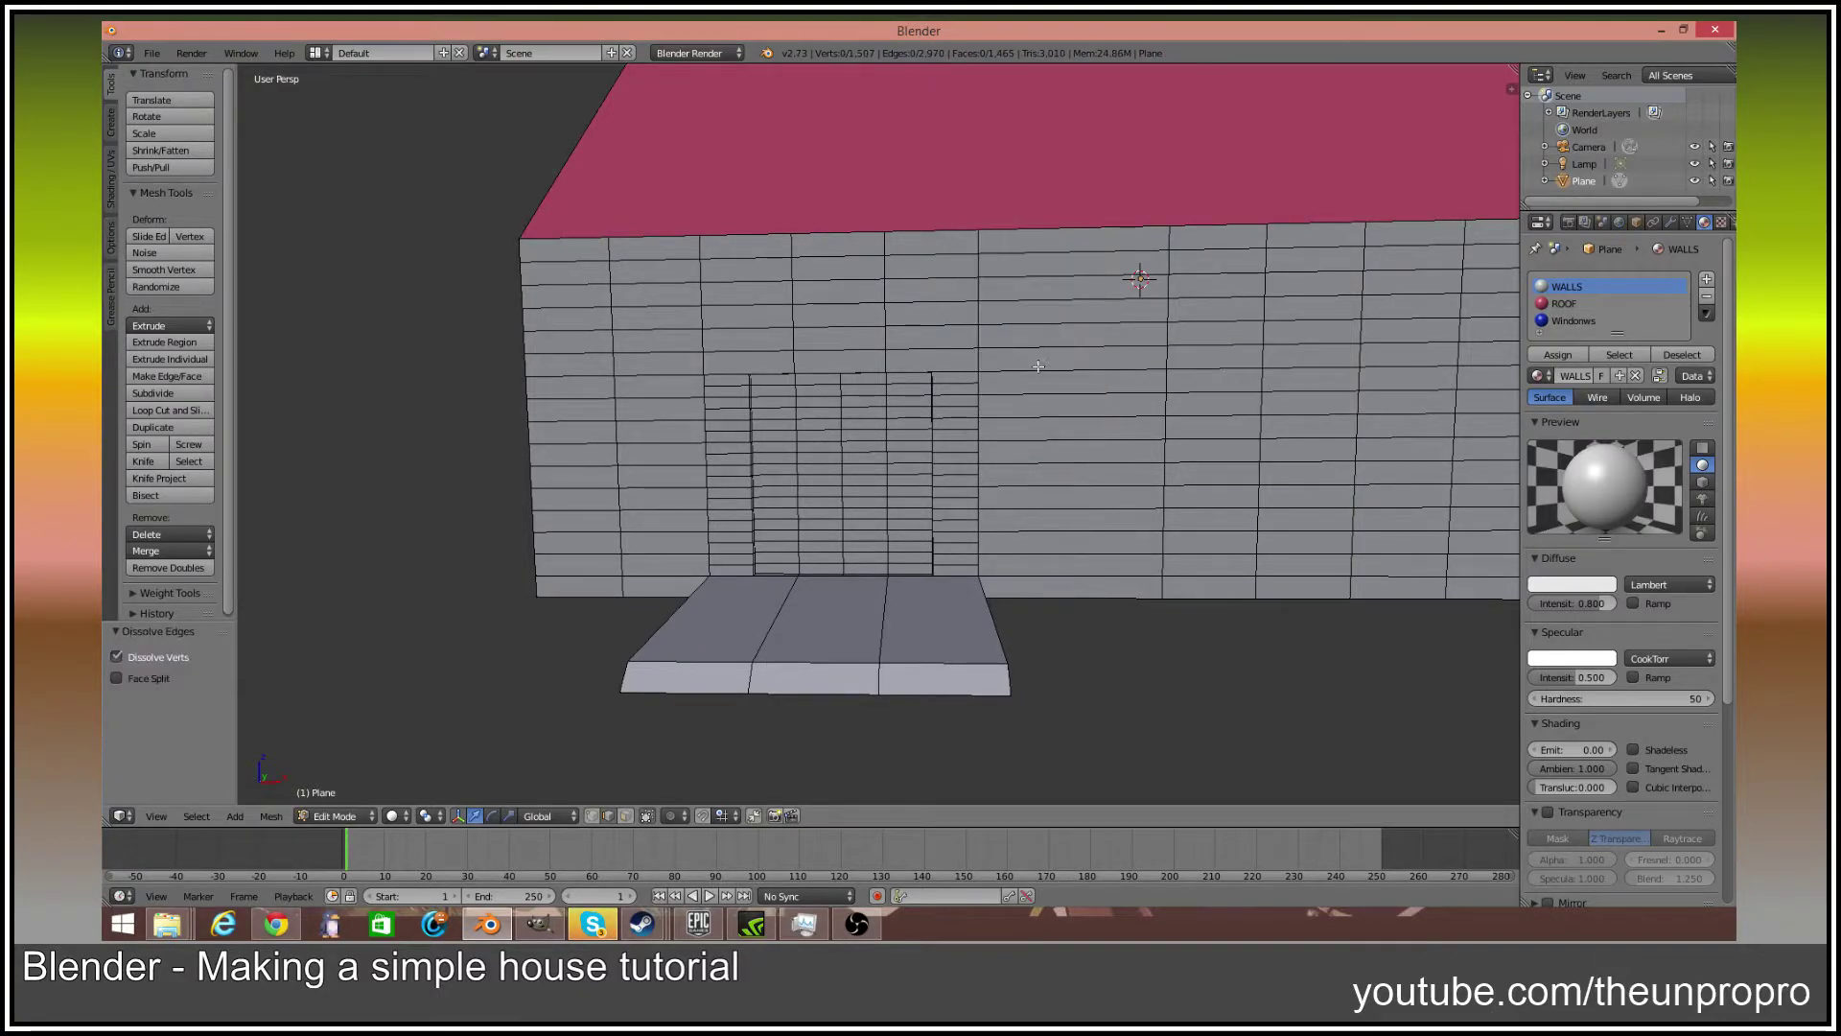
Remove the horizontal edge loops between the top of the doorway and the roof line with Dissolve Edges
alt+right_click(1046, 348)
alt+shift+right_click(1050, 326)
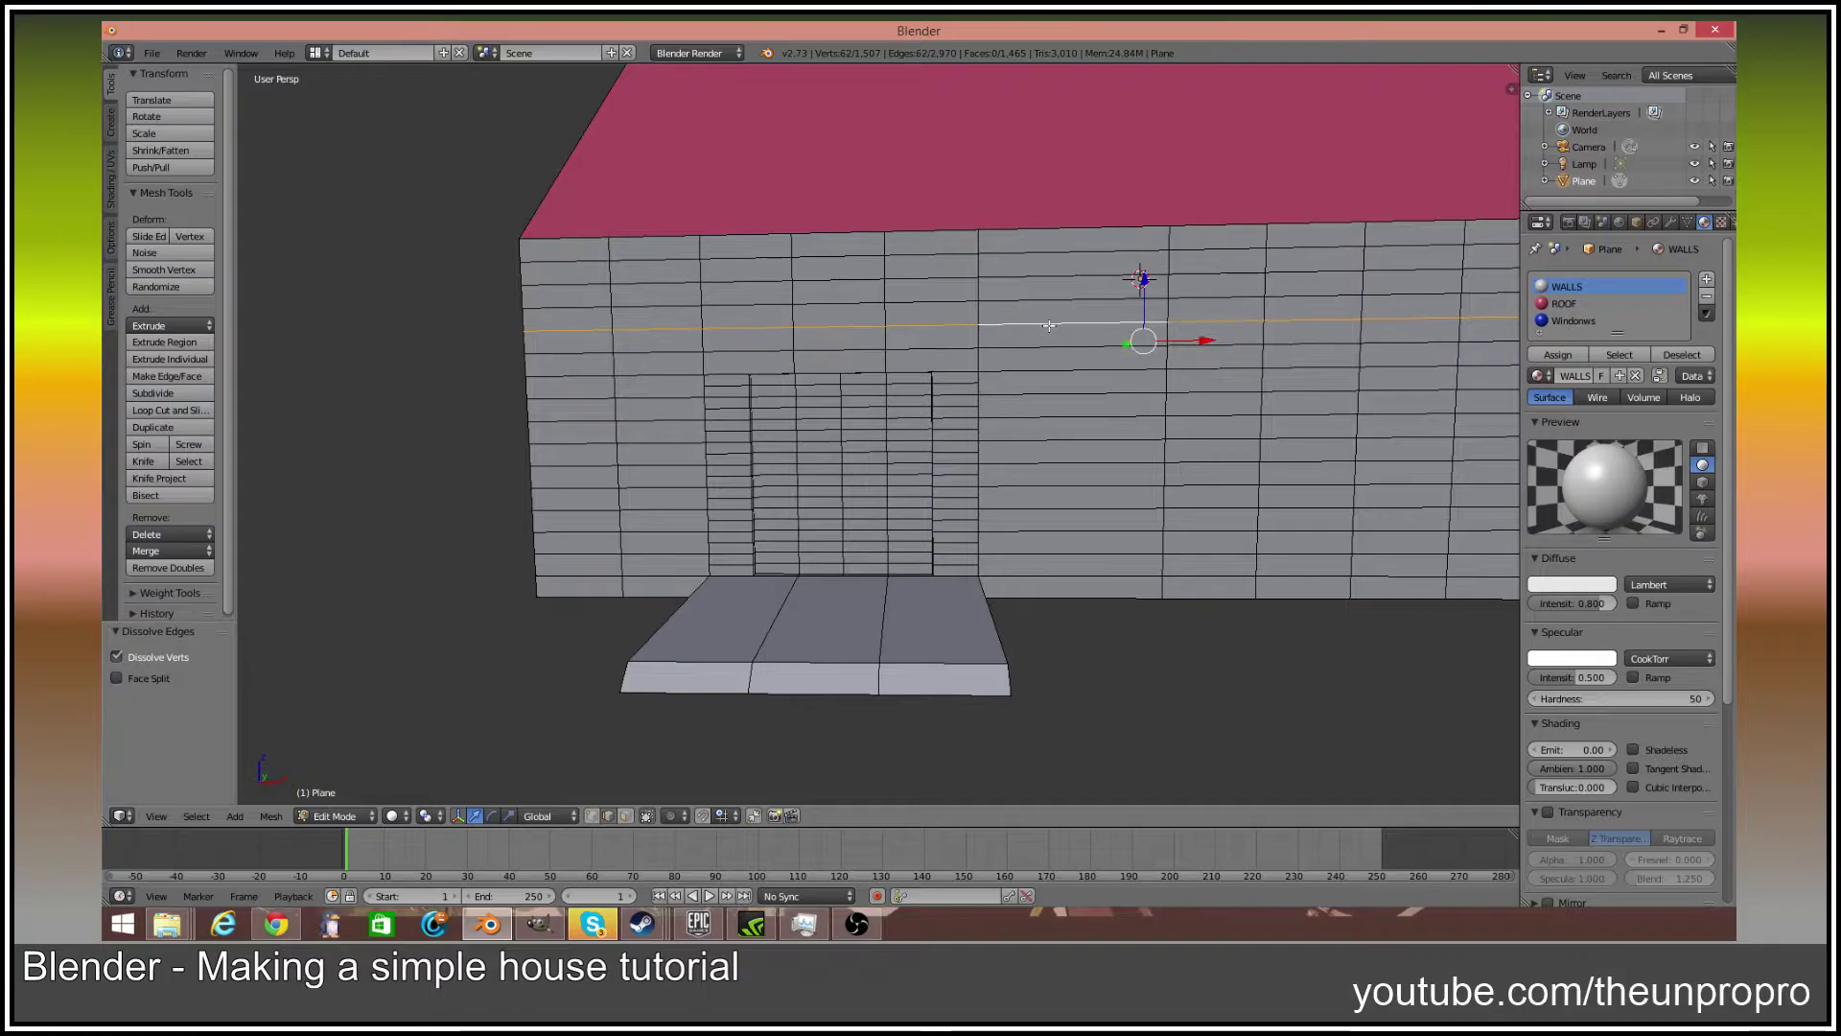
alt+shift+right_click(1055, 305)
alt+shift+right_click(1055, 284)
shift+middle_drag(1055, 284, 805, 414)
key(x)
click(804, 413)
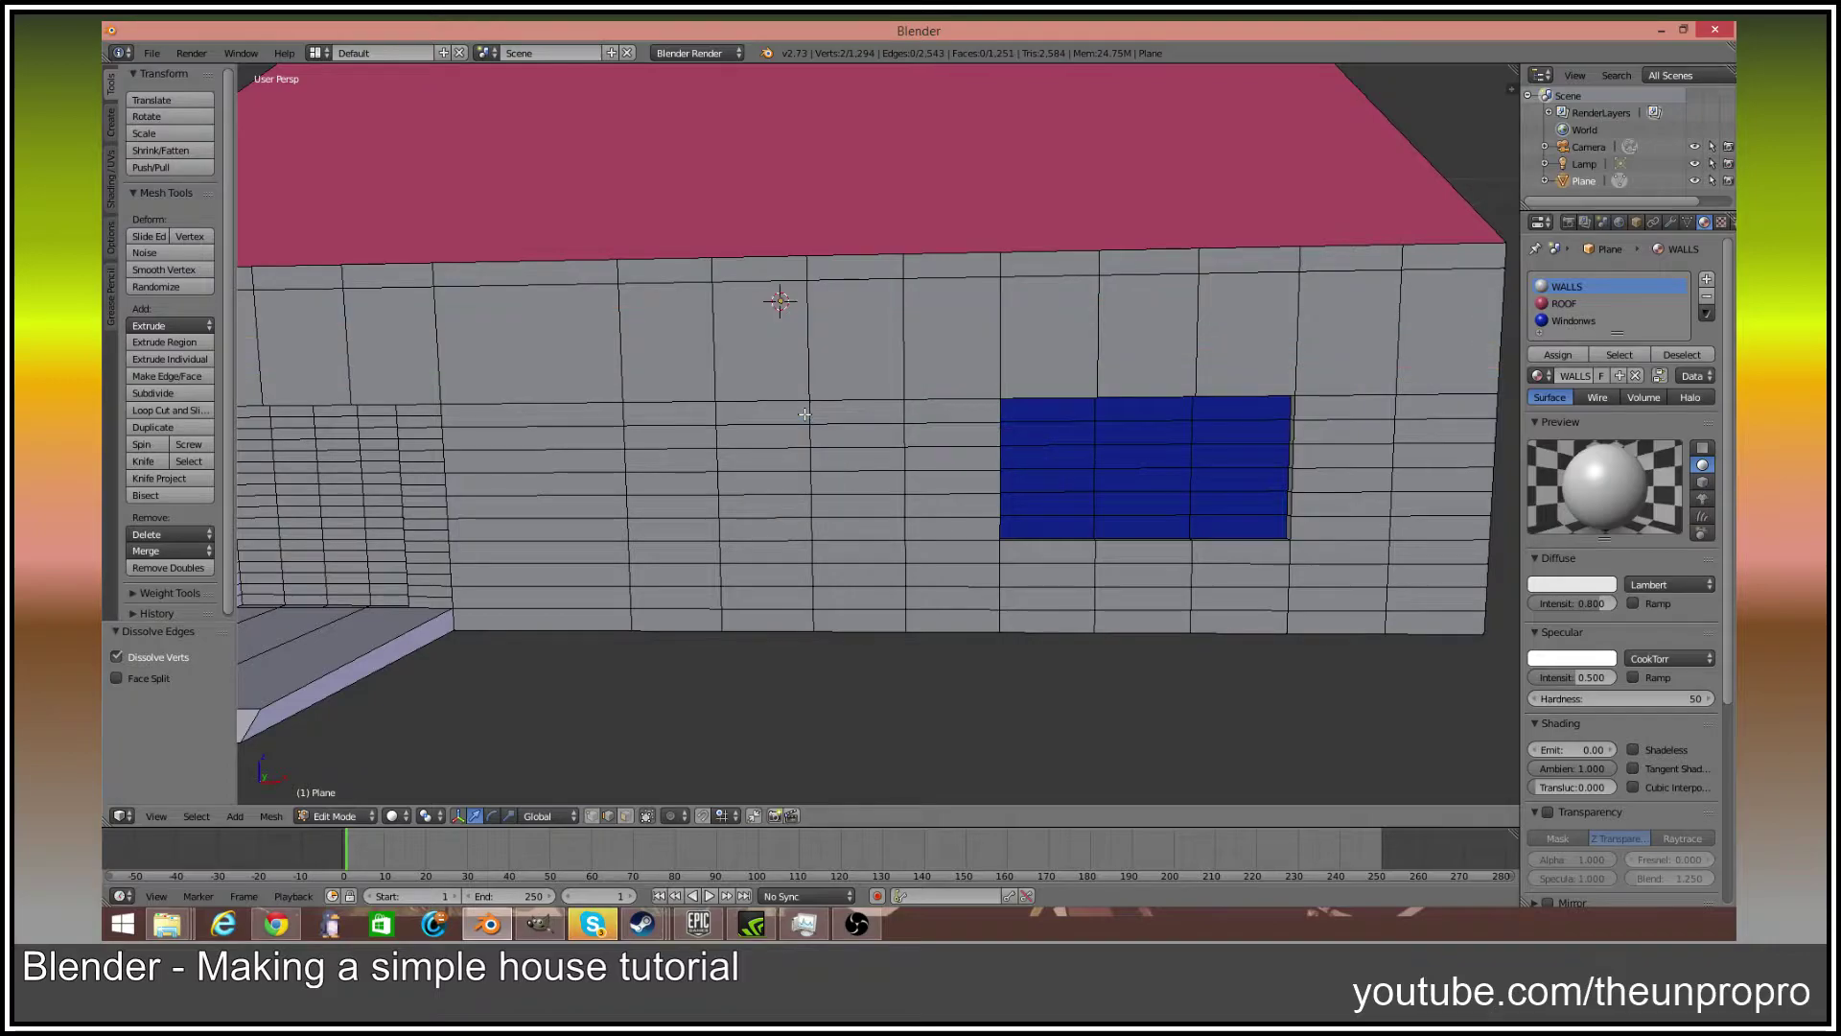
alt+right_click(835, 284)
key(x)
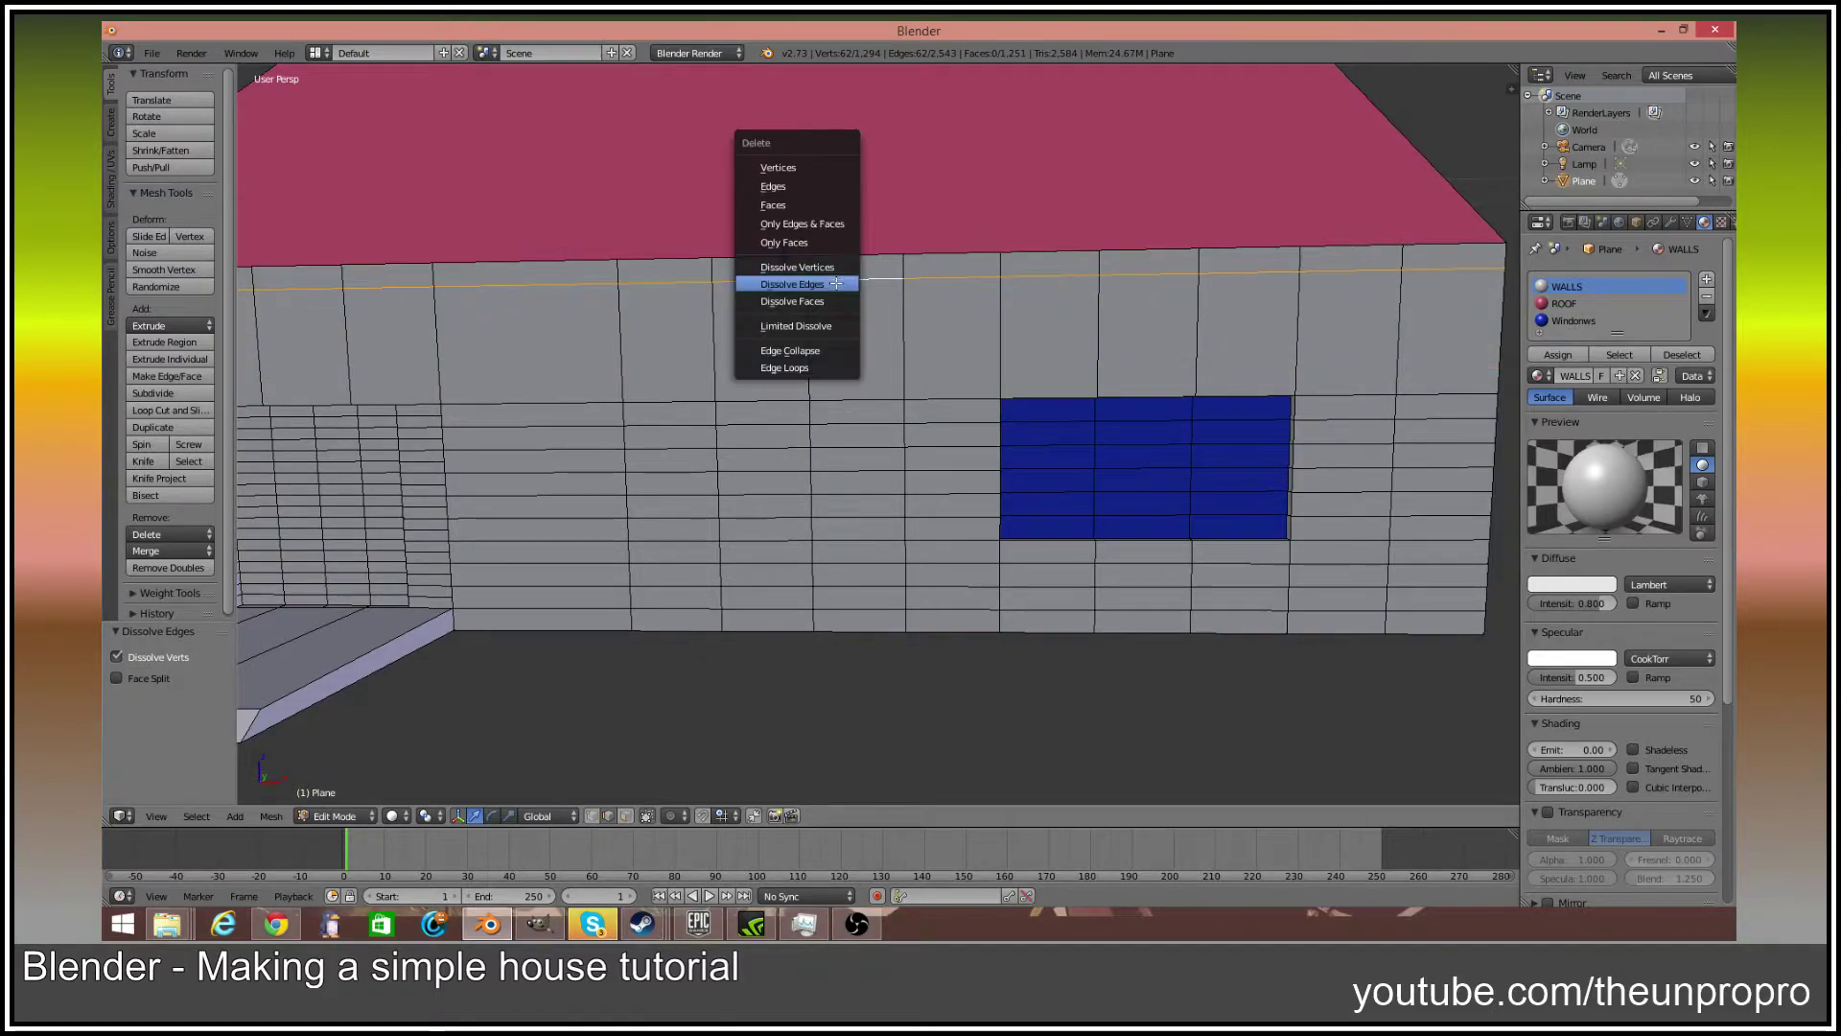
click(836, 281)
Dissolve the vertical edge loops between the doorway and the blue window, plus the vertical edges above the window's first two columns
alt+right_click(806, 305)
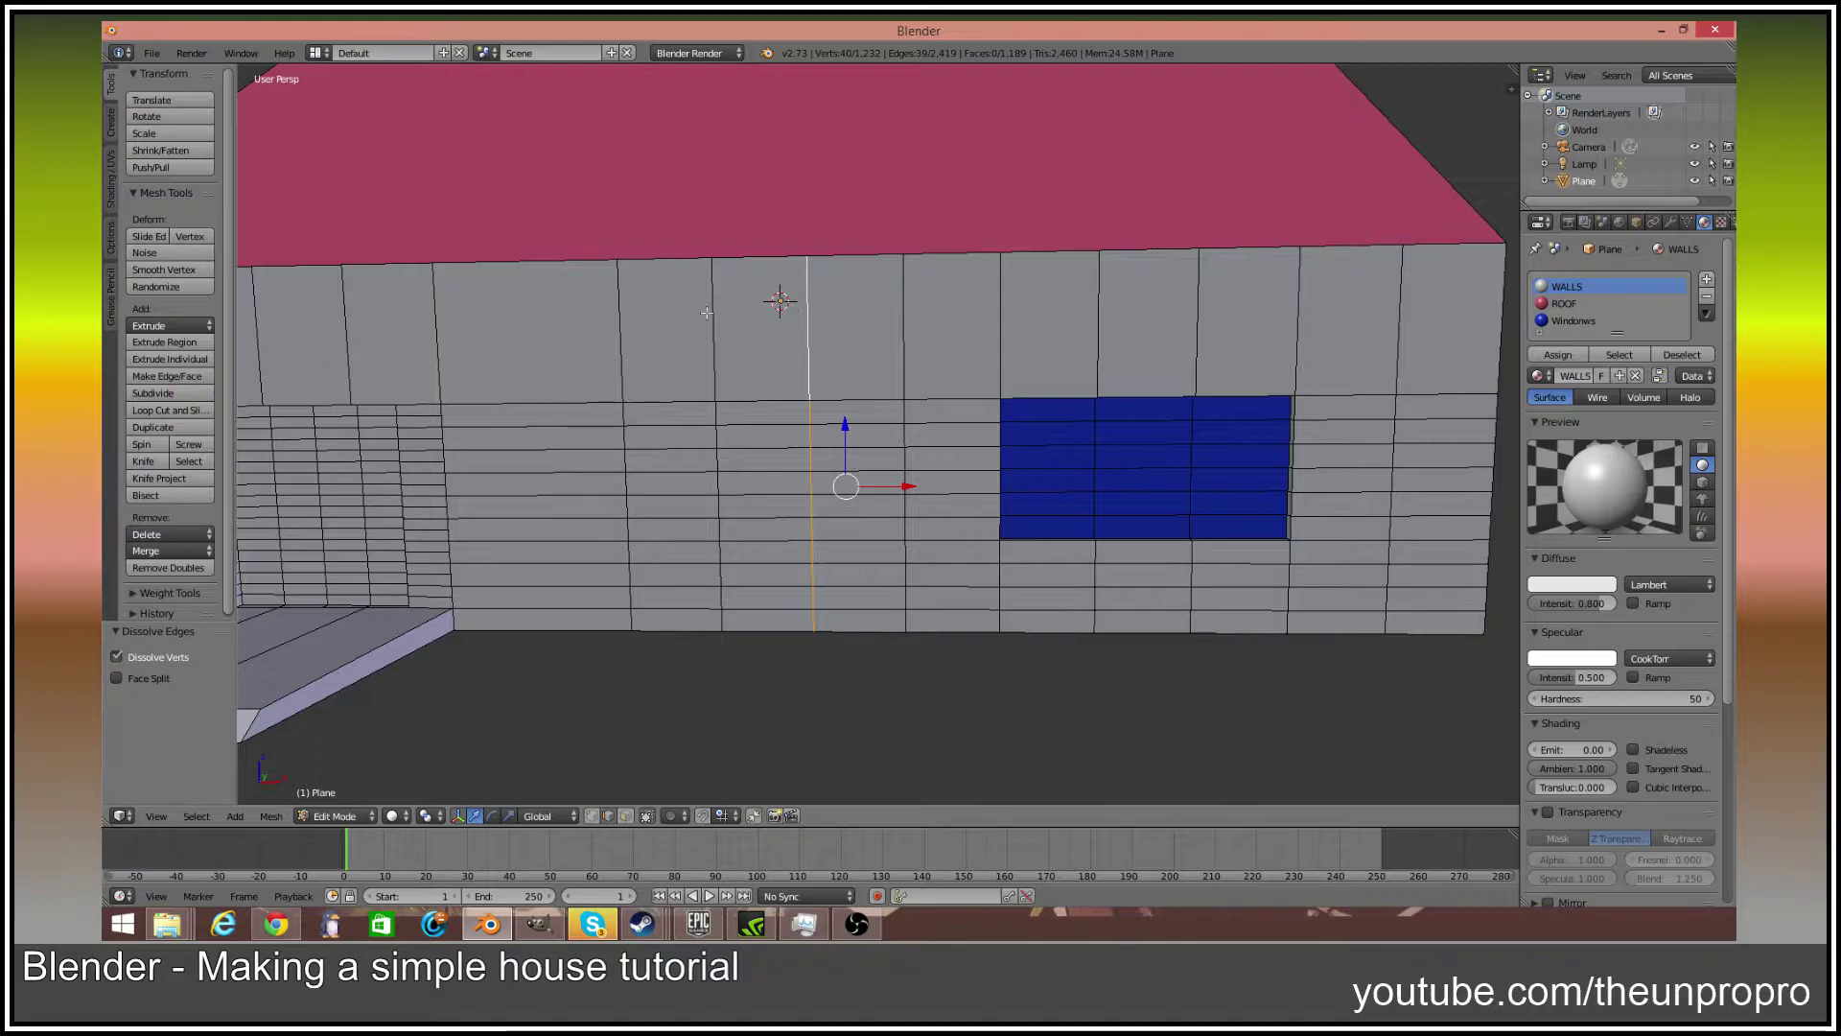
alt+shift+right_click(710, 313)
alt+shift+right_click(624, 309)
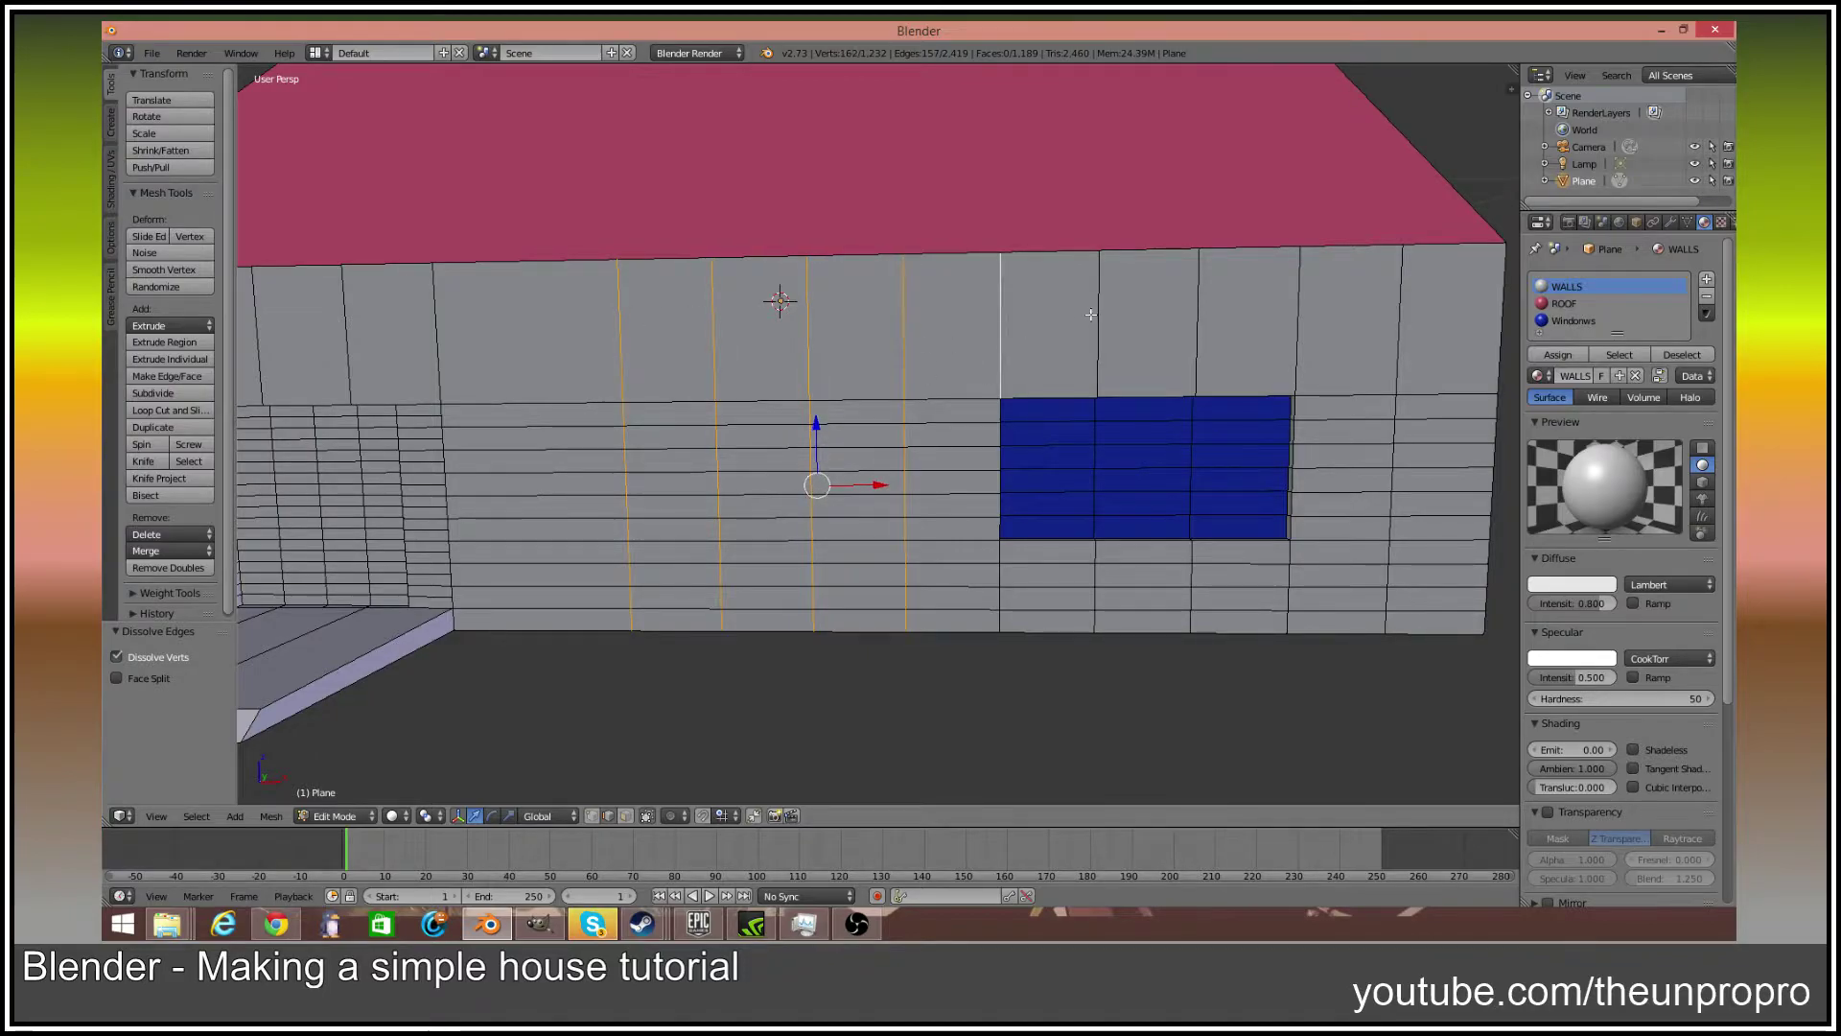
shift+right_click(1087, 442)
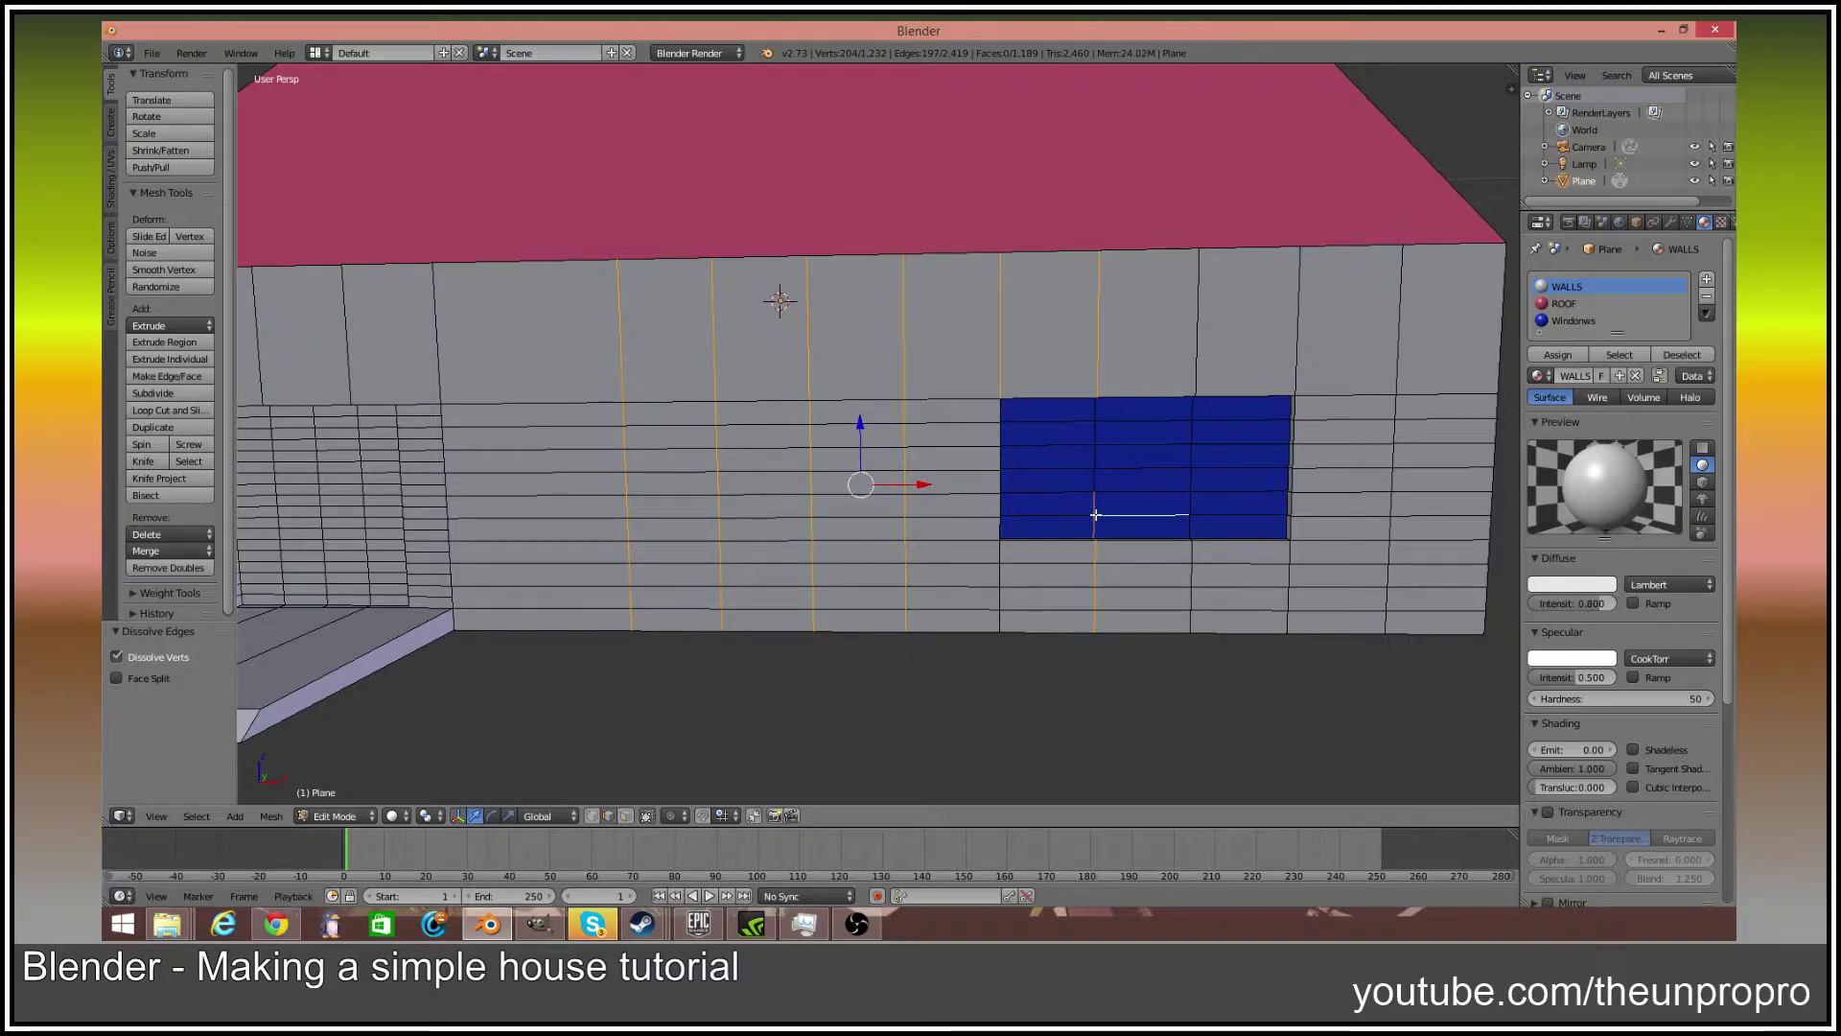
key(x)
click(1088, 565)
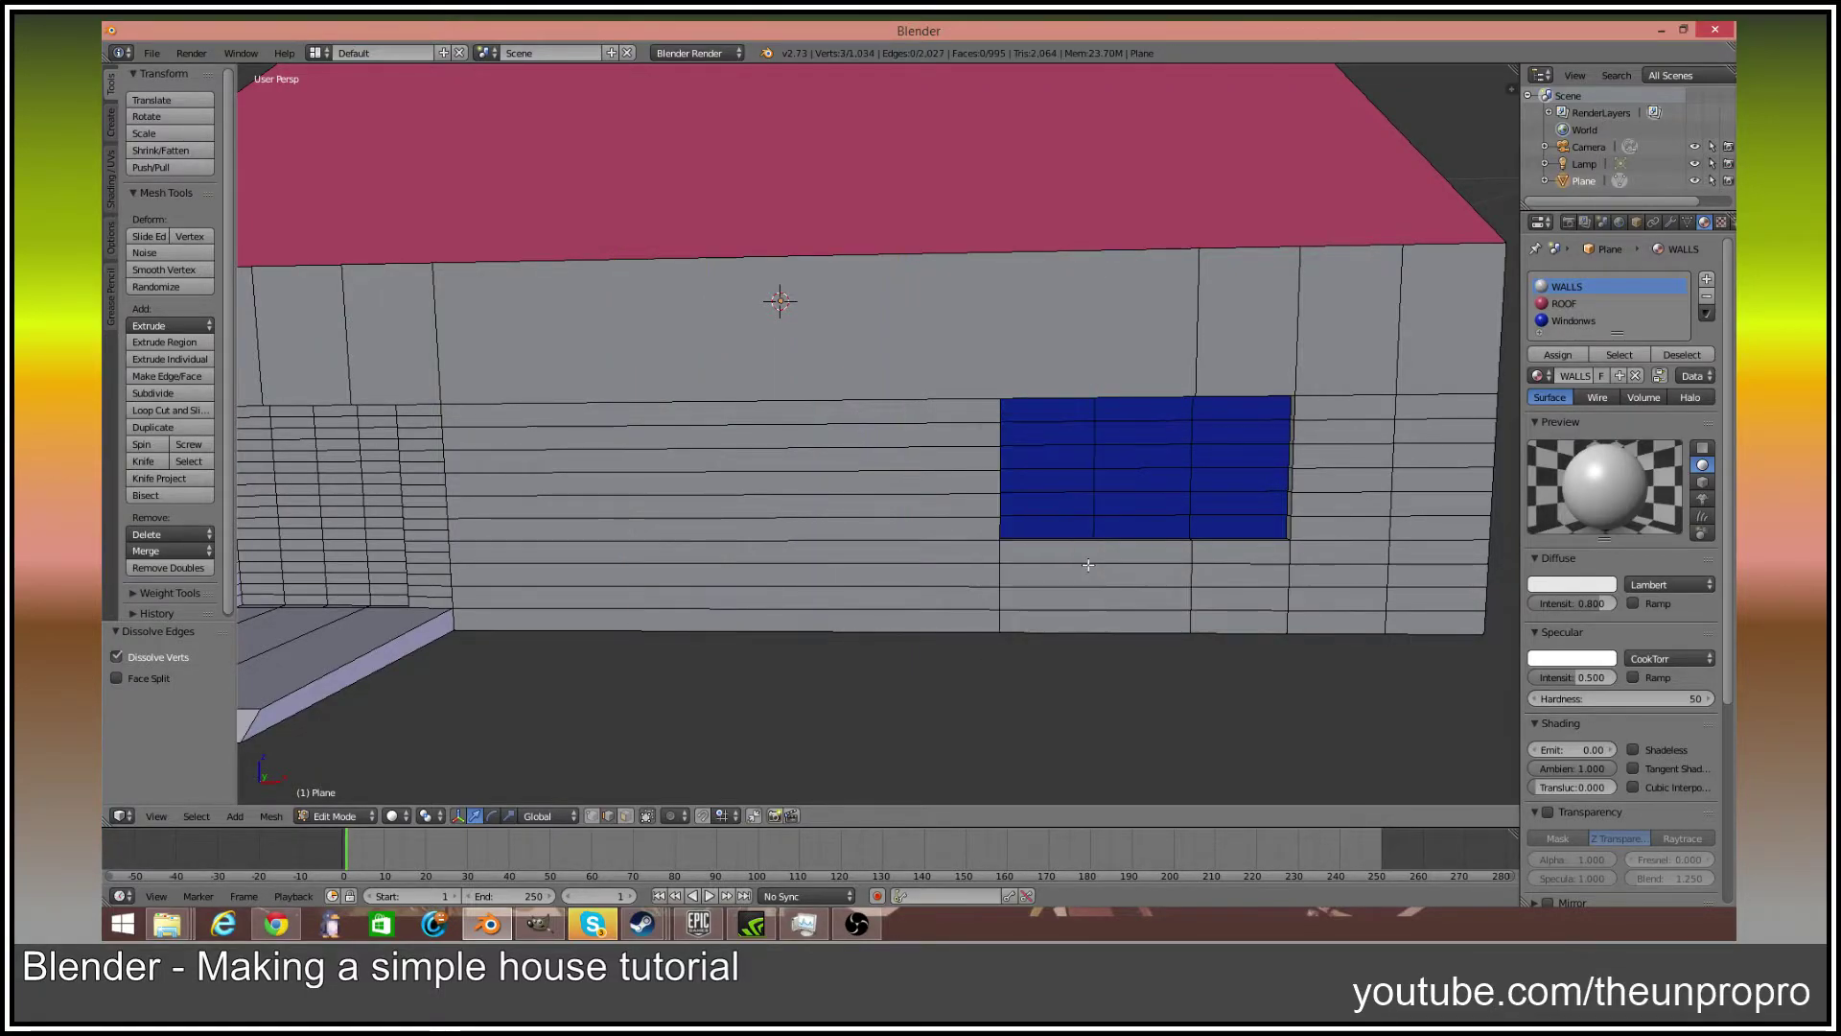
Dissolve the short vertical edges running from the window's doorway-side lower corner down to the wall's base
middle_drag(1063, 583, 1008, 557)
shift+right_click(1006, 555)
shift+right_click(1006, 592)
shift+right_click(1006, 592)
shift+right_click(1009, 612)
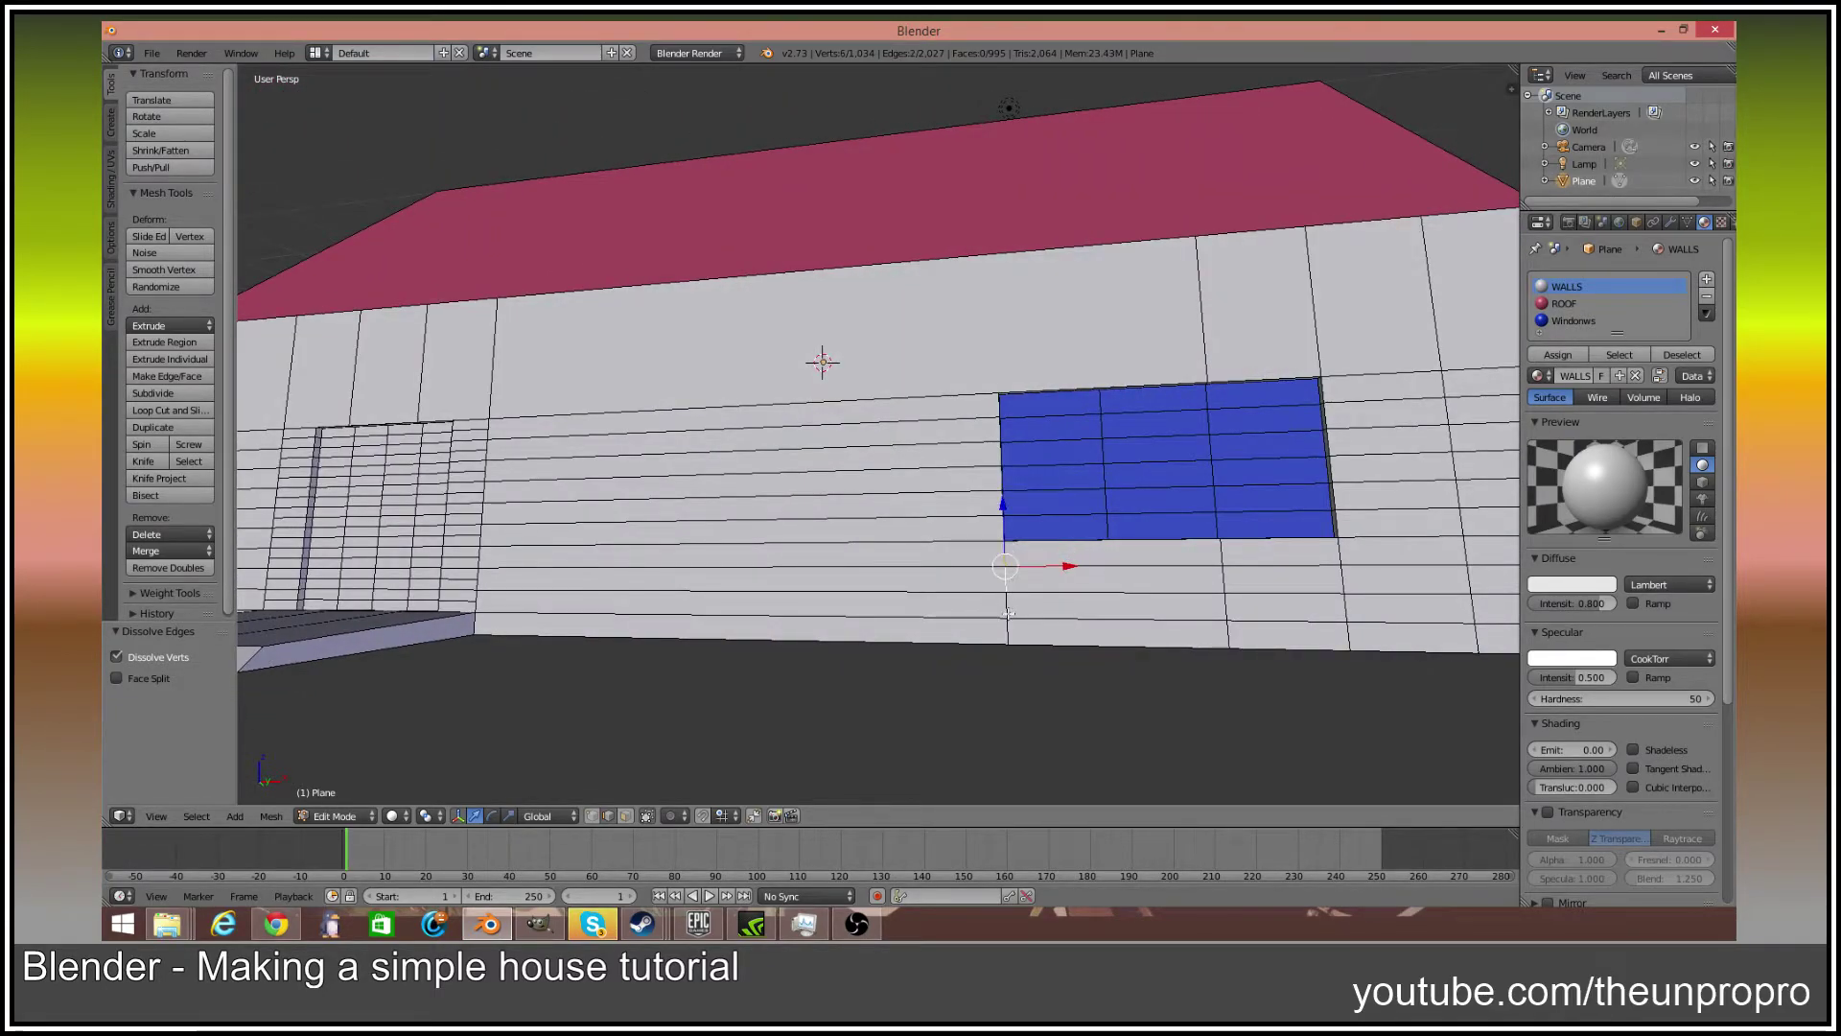
key(x)
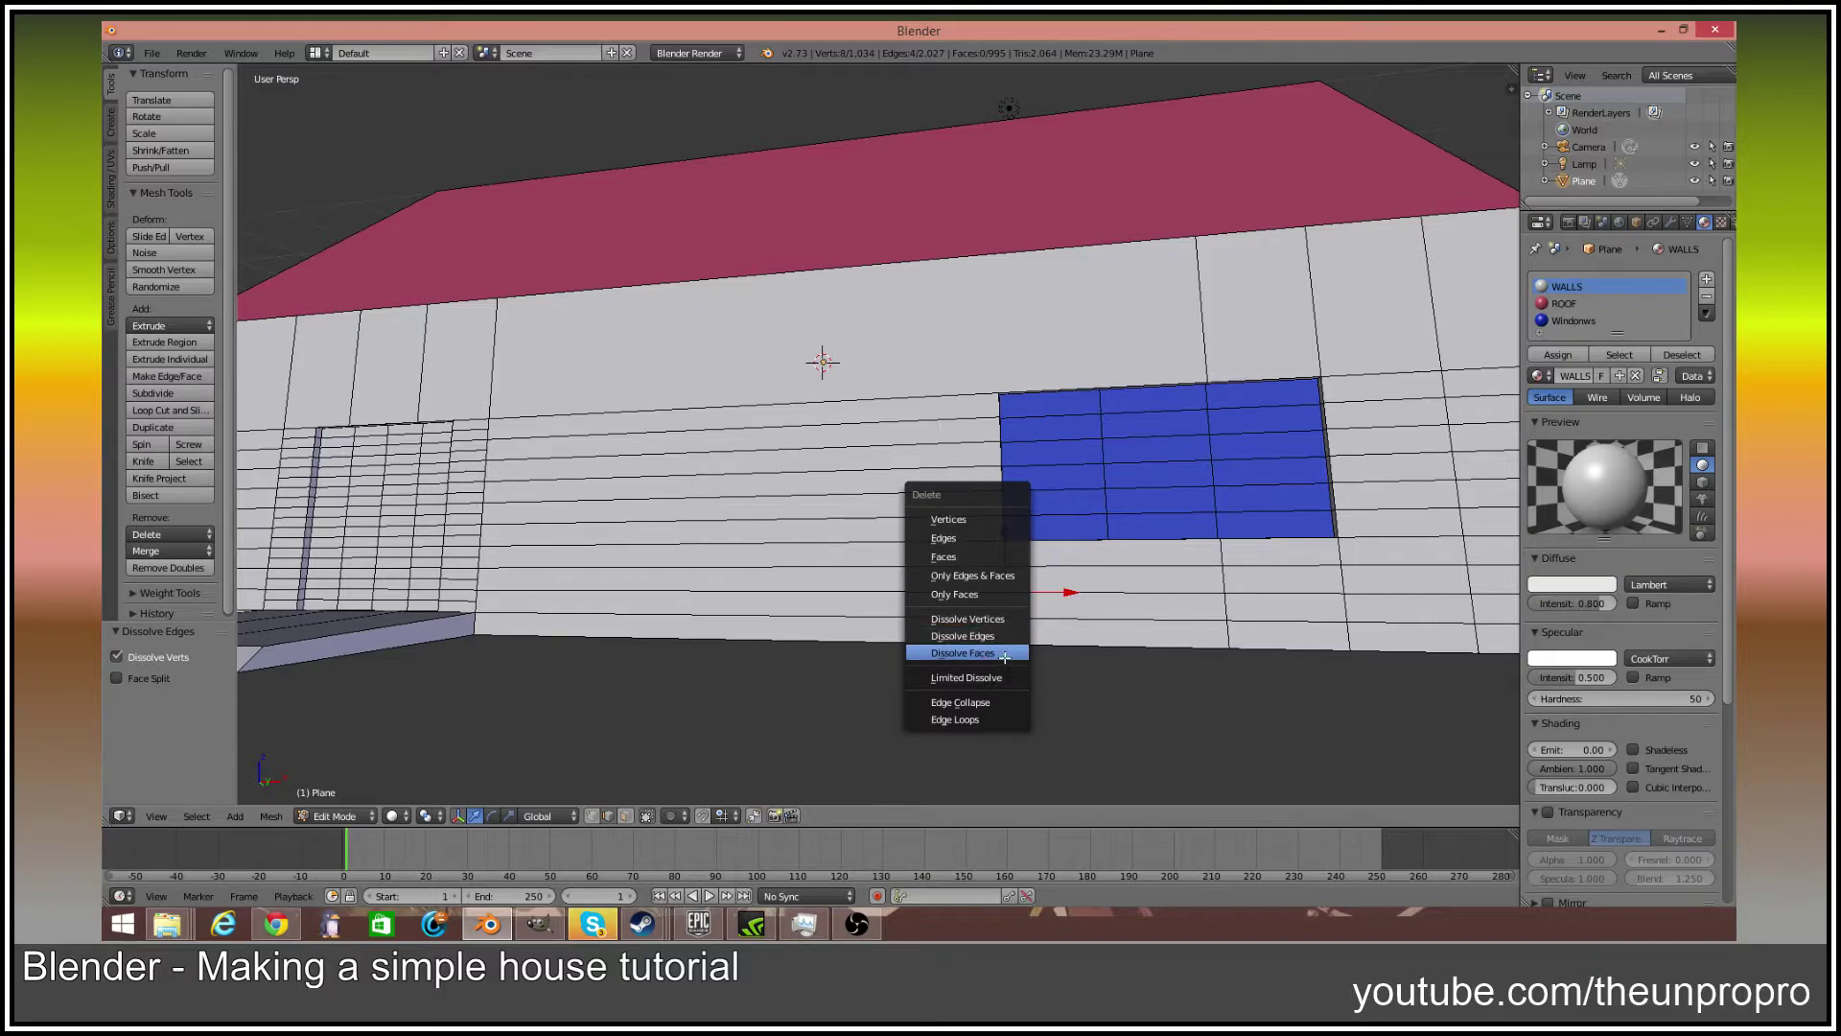
click(1007, 630)
Select the remaining short vertical edges beneath the window, including those below its outer corner, and remove them with Dissolve Edges
middle_drag(1007, 630, 998, 588)
right_click(1002, 587)
shift+right_click(1000, 621)
shift+right_click(1003, 639)
shift+right_click(998, 627)
shift+right_click(983, 623)
shift+right_click(1091, 628)
shift+right_click(1092, 606)
shift+right_click(1100, 570)
shift+right_click(1103, 573)
shift+right_click(1100, 571)
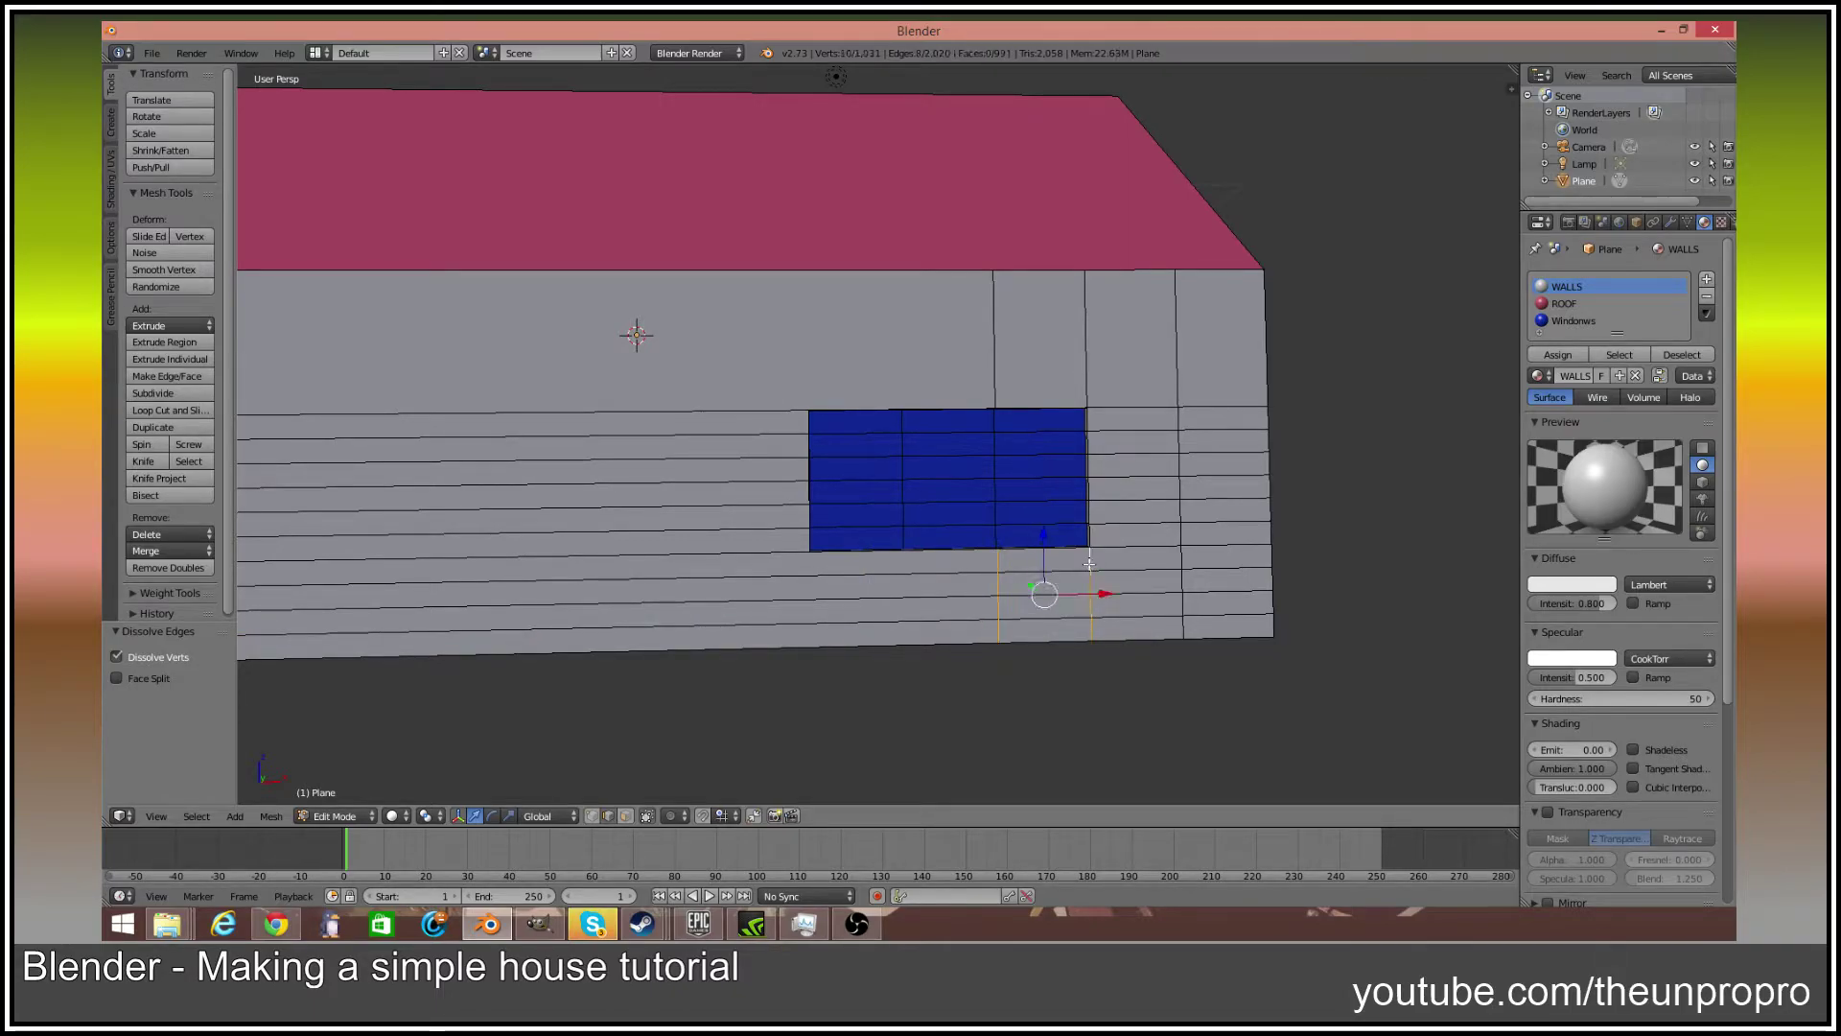
key(x)
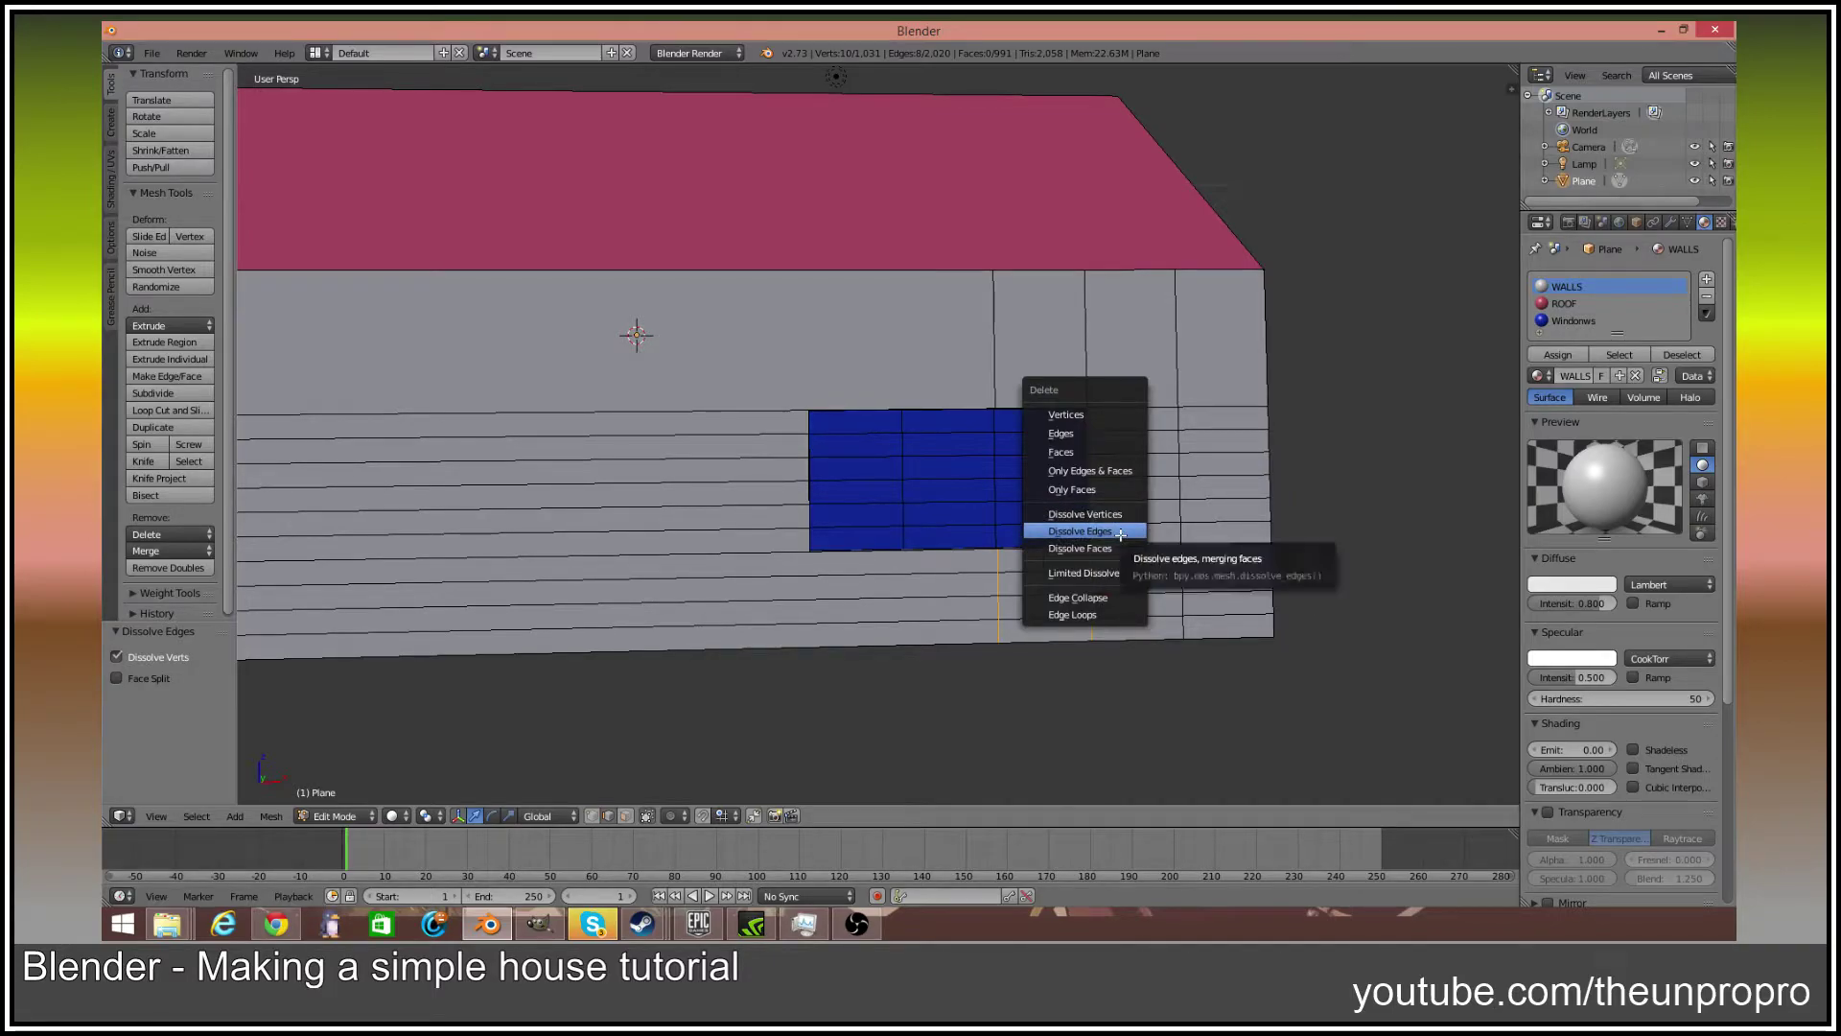
click(1120, 535)
Dissolve the remaining vertical edges above the window and the vertical edge loop between the window and the house corner
middle_drag(1109, 534, 1102, 556)
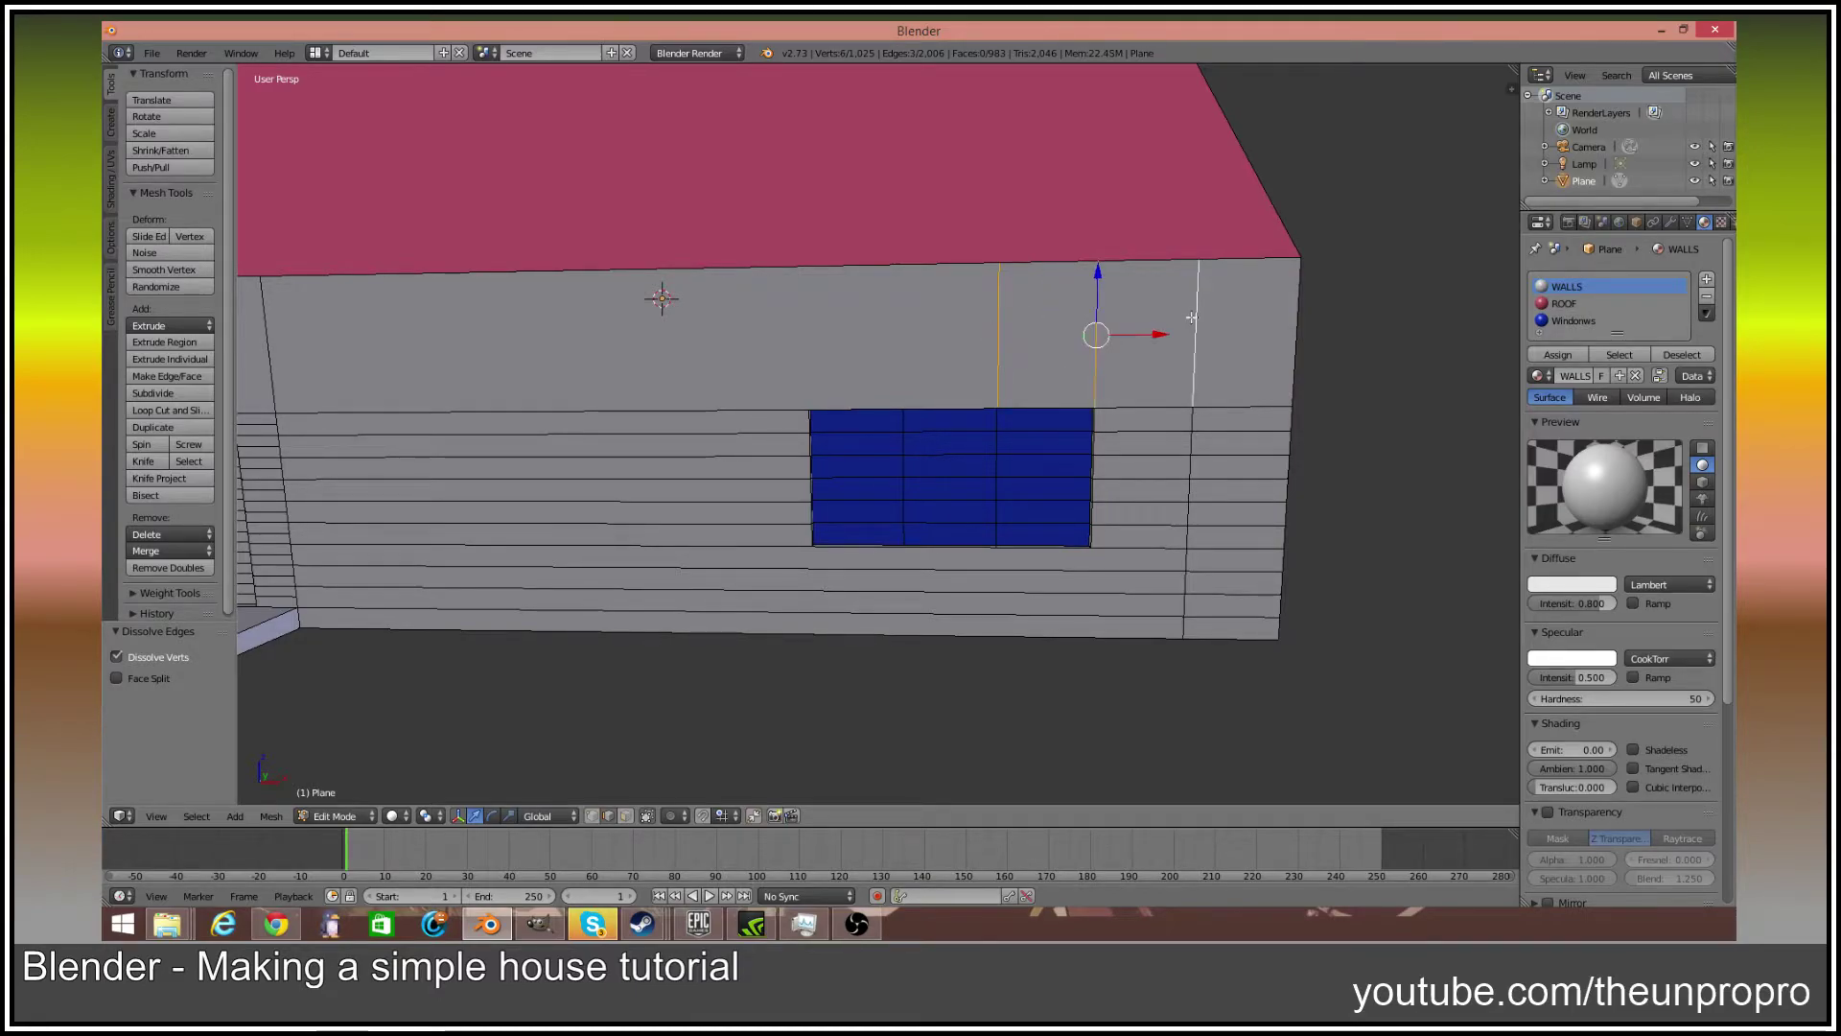
alt+shift+click(1188, 438)
key(x)
click(1185, 515)
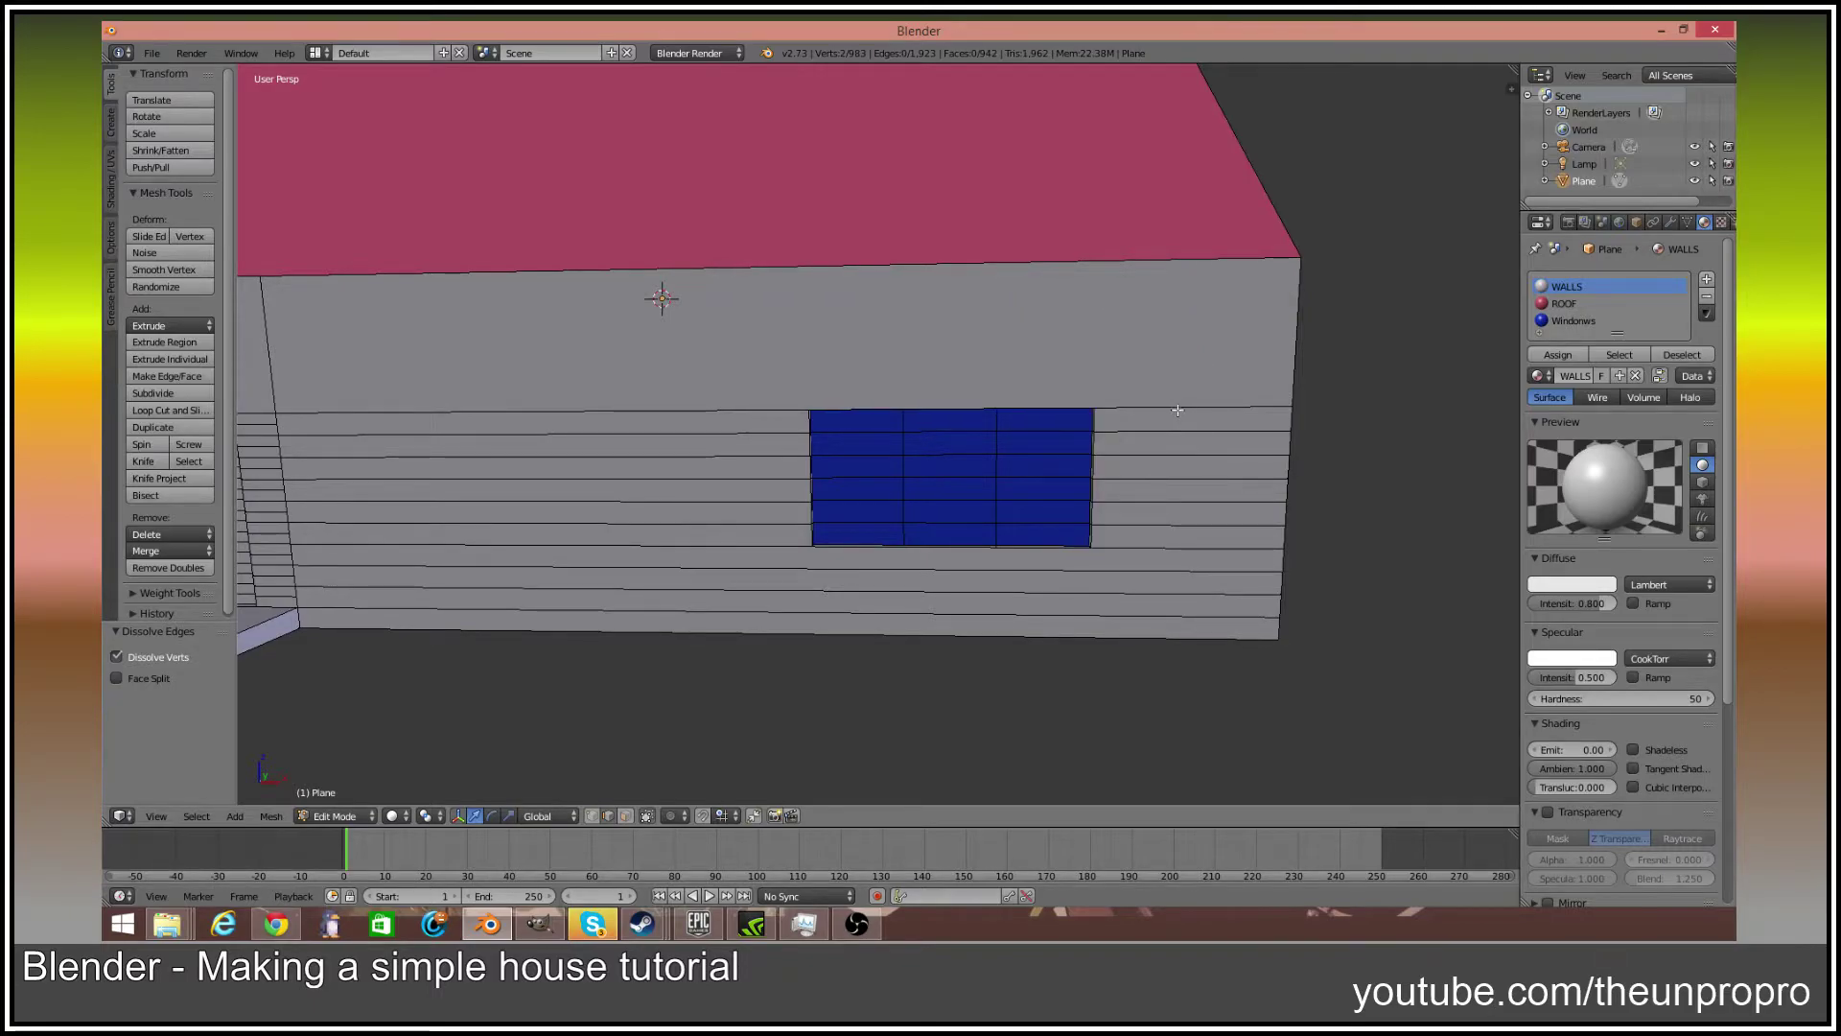
Dissolve the horizontal edges between the window and the house corner, and those running beneath the window
shift+click(1167, 430)
shift+click(1152, 502)
shift+click(1151, 526)
shift+click(1148, 548)
shift+click(1145, 567)
shift+click(1145, 595)
shift+click(1142, 619)
key(x)
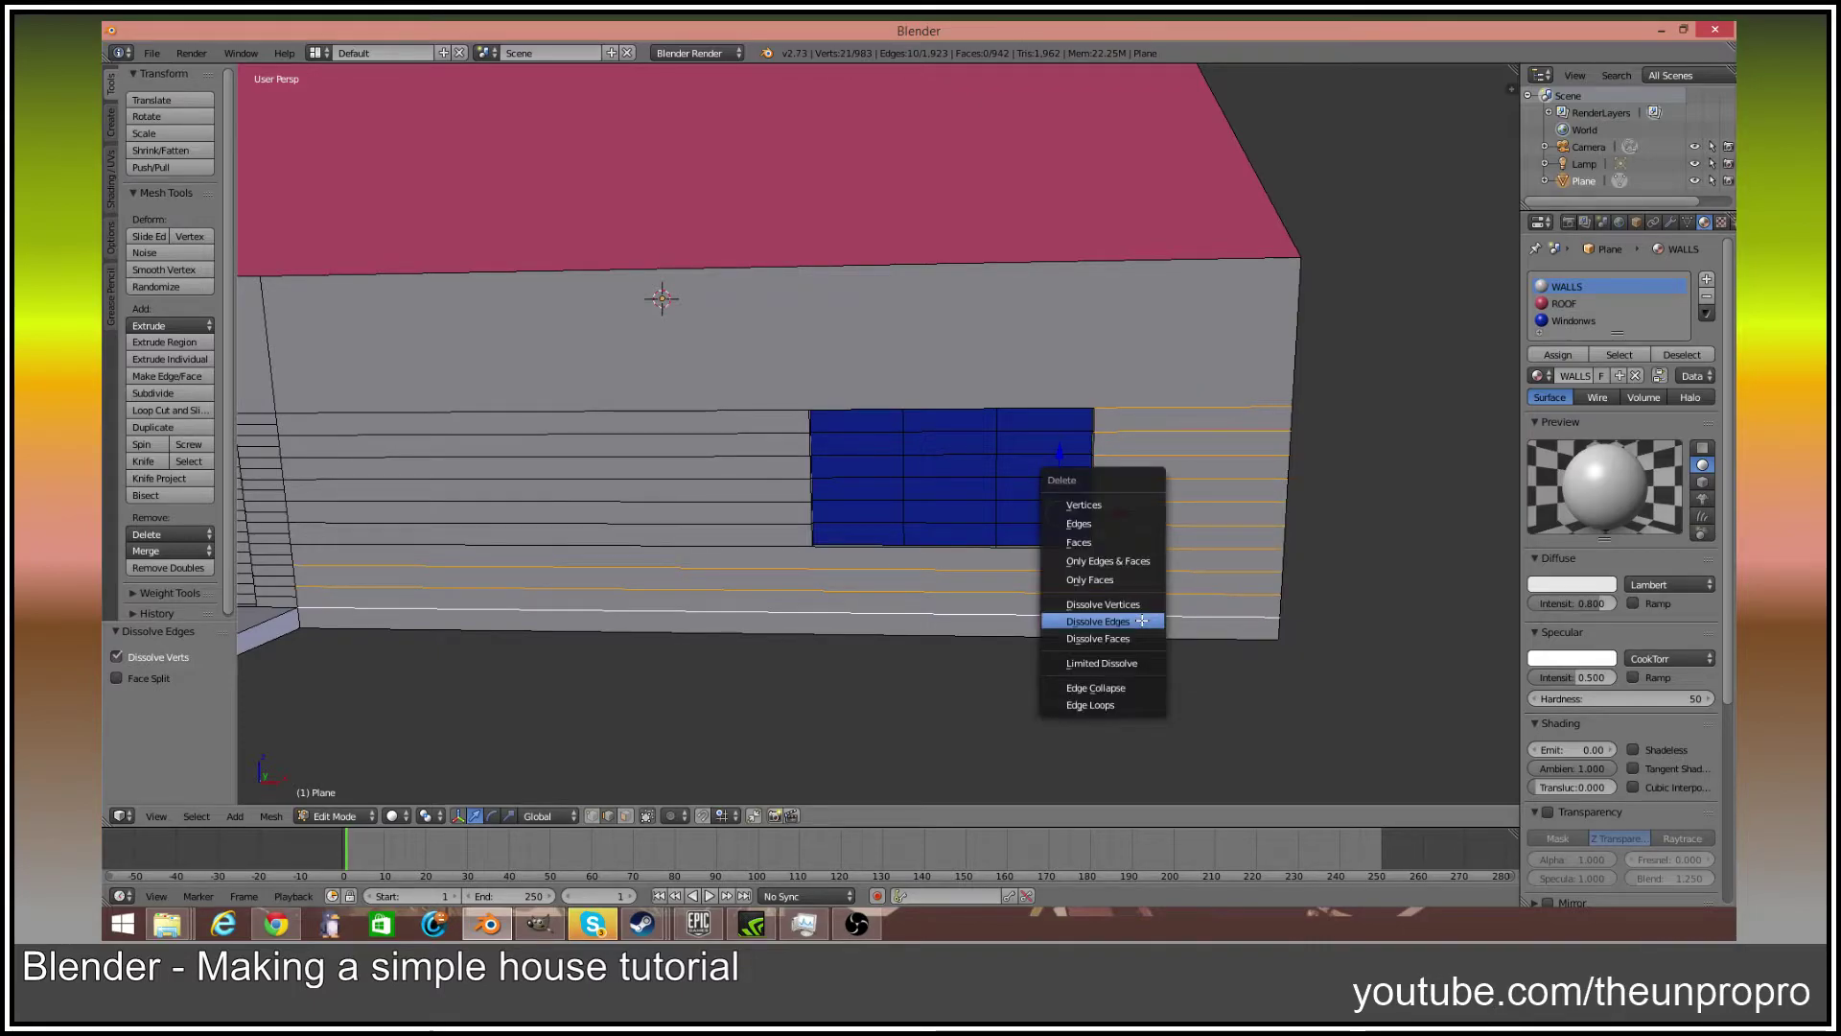
click(1141, 622)
Try to dissolve all the horizontal edges between the doorway and the window in one go
mouse_move(912, 575)
middle_down()
mouse_move(945, 567)
mouse_move(906, 572)
middle_up()
shift+right_click(757, 543)
shift+right_click(758, 521)
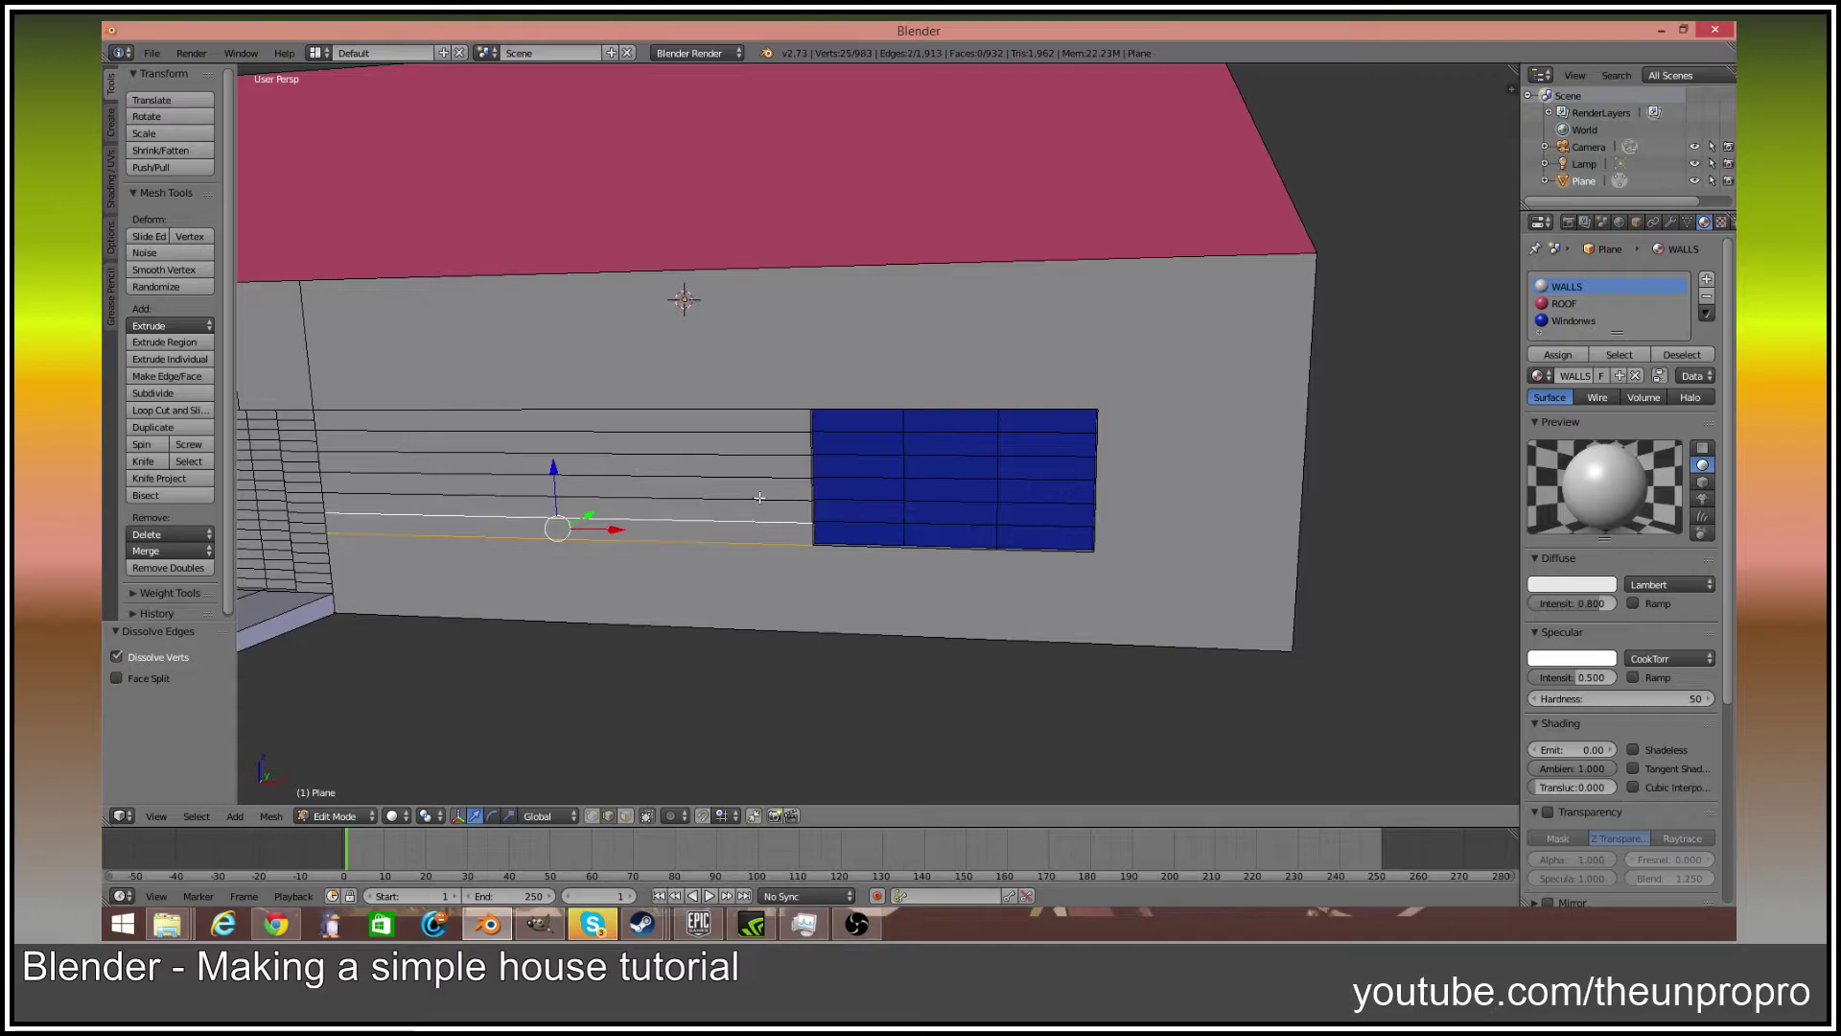
shift+right_click(759, 496)
shift+right_click(760, 452)
shift+right_click(763, 431)
shift+right_click(763, 414)
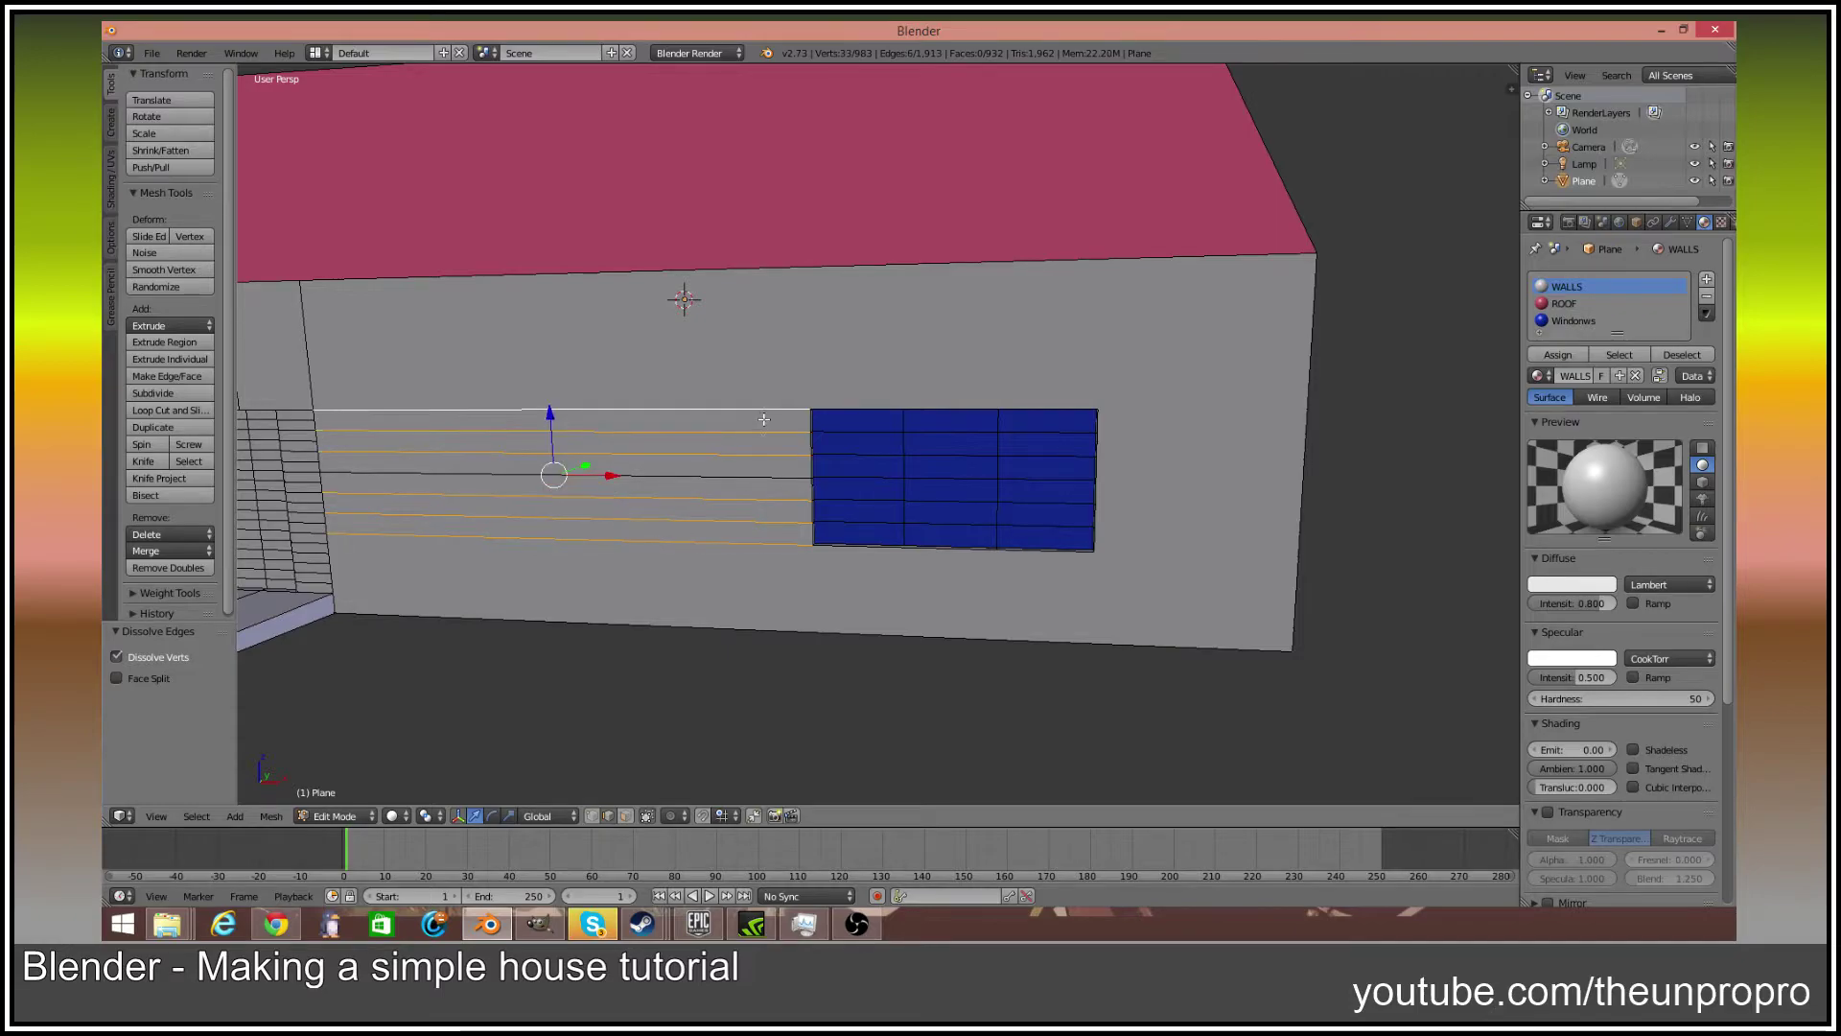
key(x)
click(751, 479)
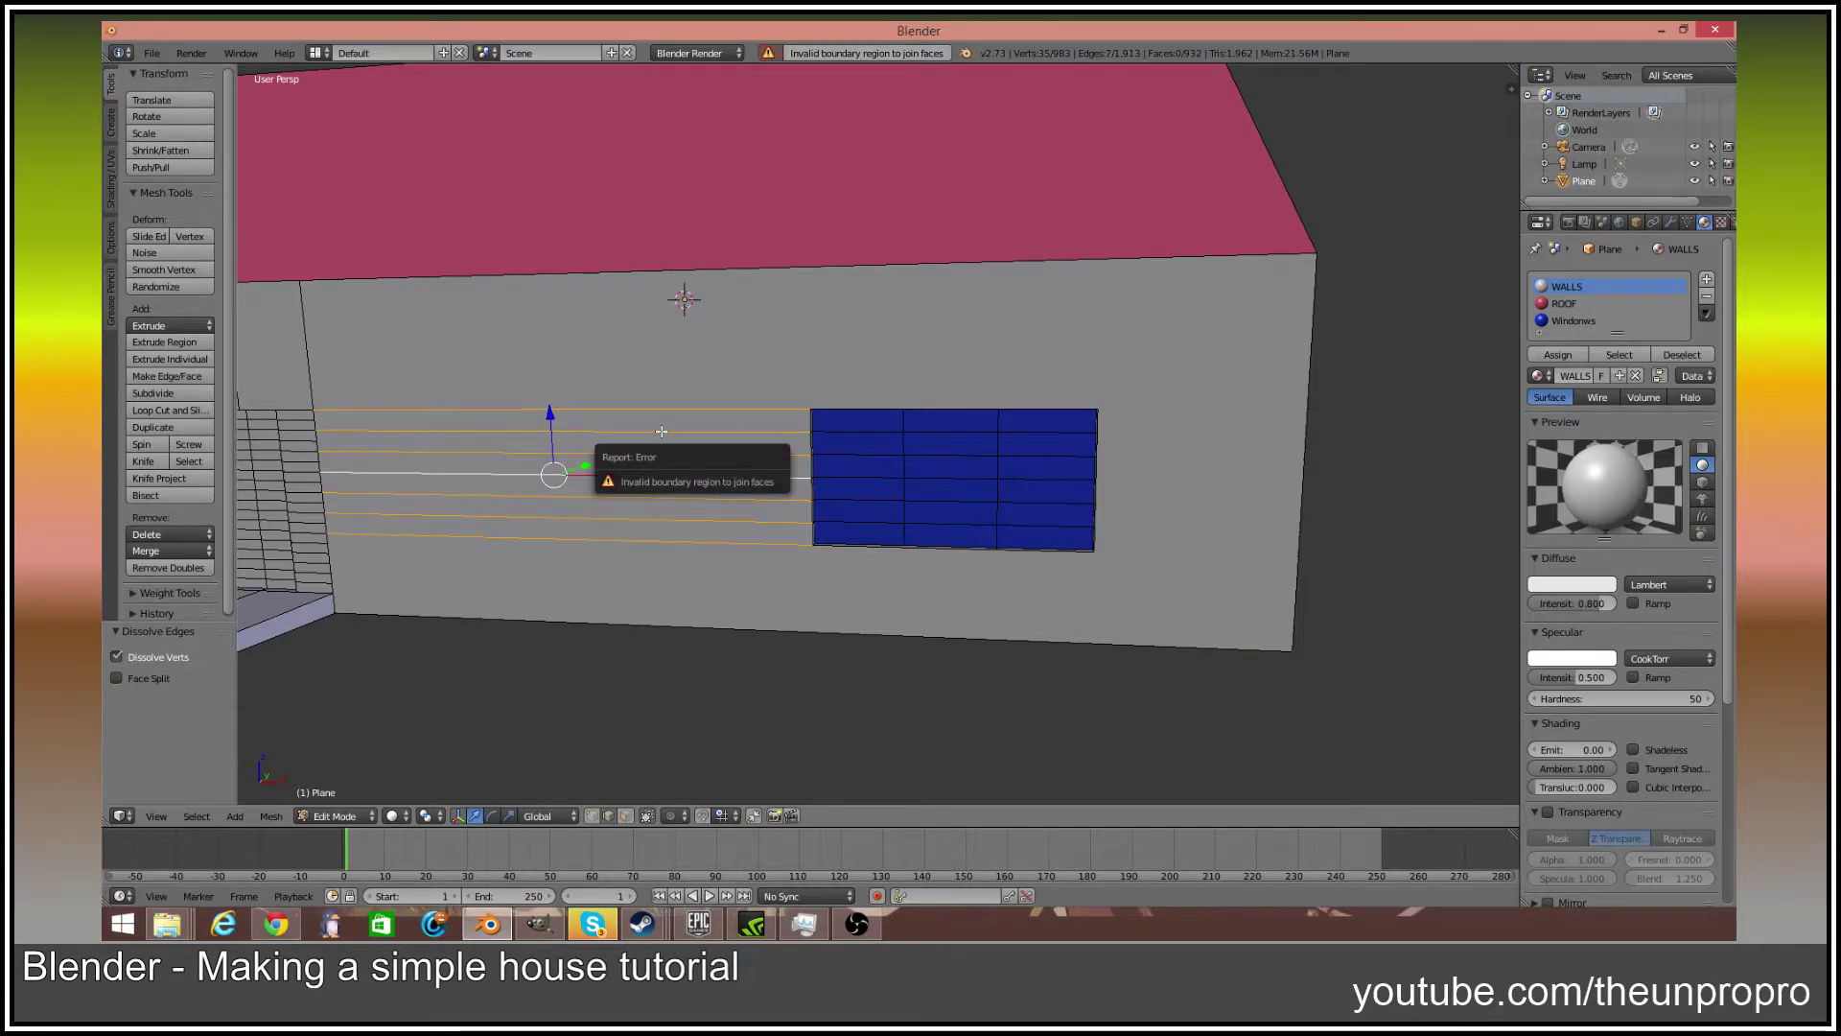
Dissolve only the two middle horizontal edges between the doorway and the window
right_click(662, 431)
right_click(662, 475)
middle_drag(661, 474, 689, 479)
shift+right_click(689, 499)
key(x)
click(676, 542)
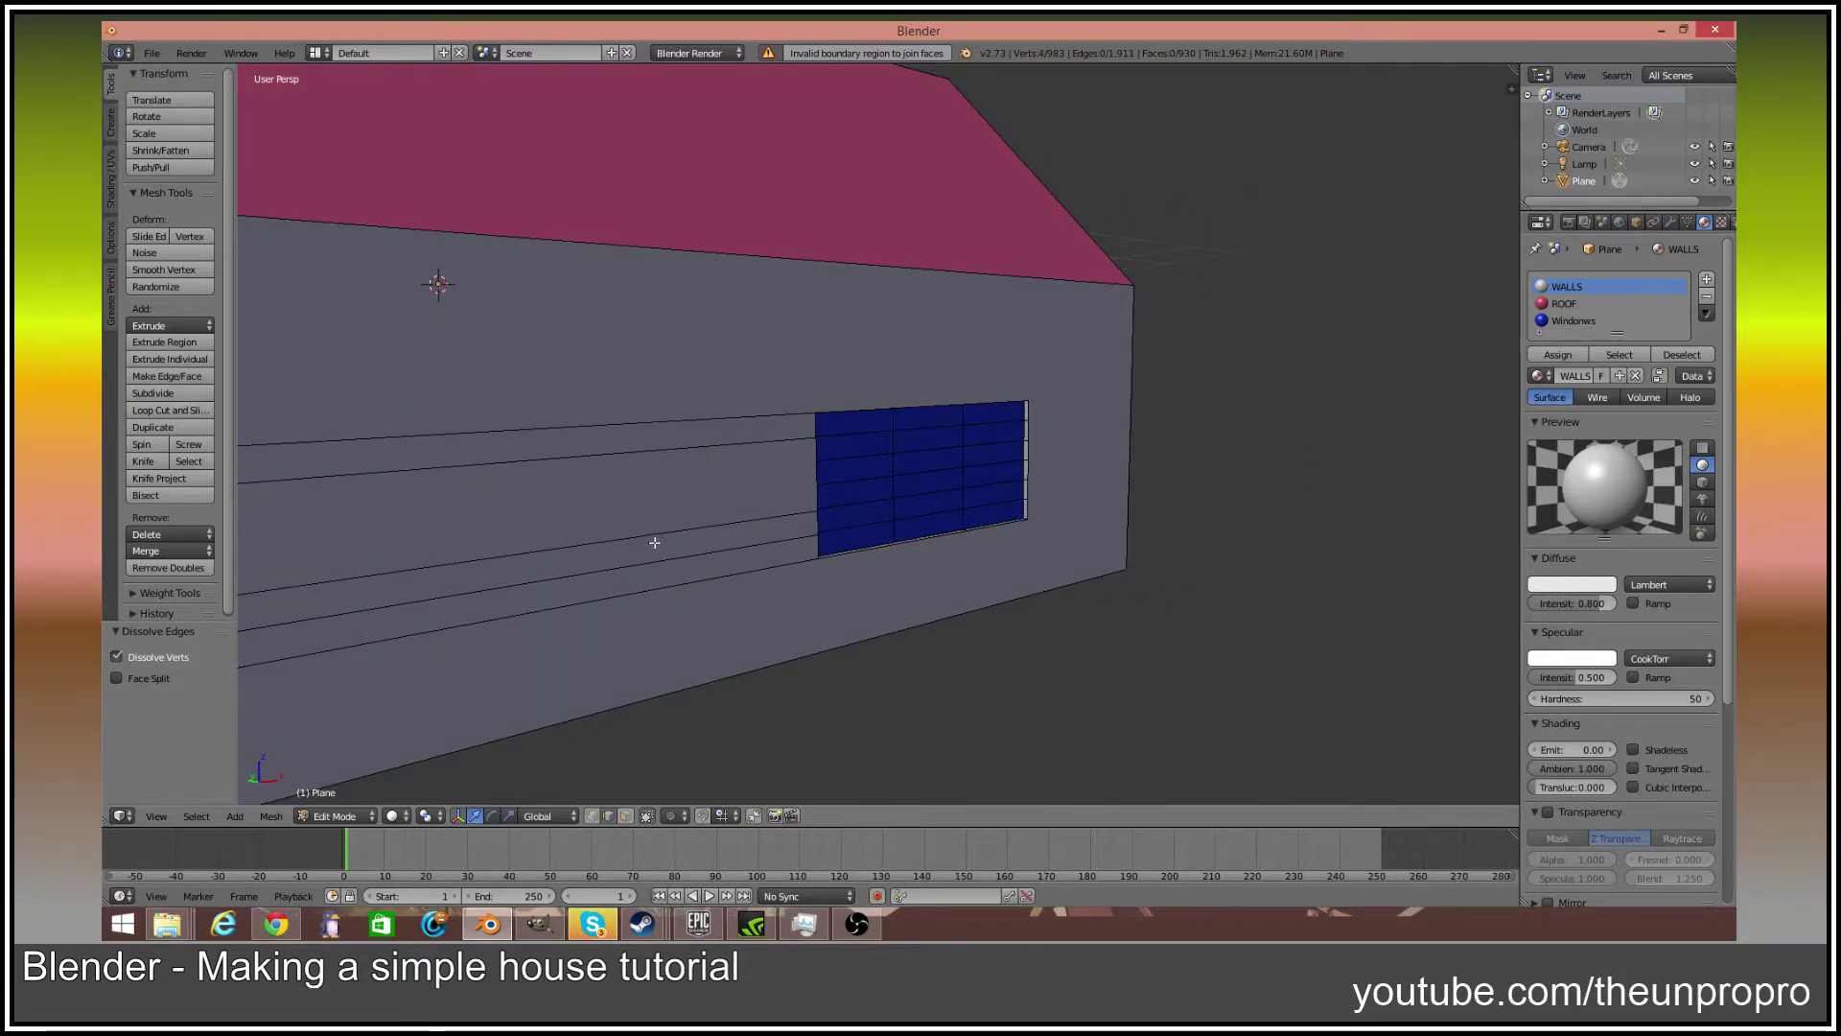
Dissolve the three lower horizontal edges between the doorway and the window
right_click(655, 545)
shift+right_click(658, 566)
shift+right_click(666, 580)
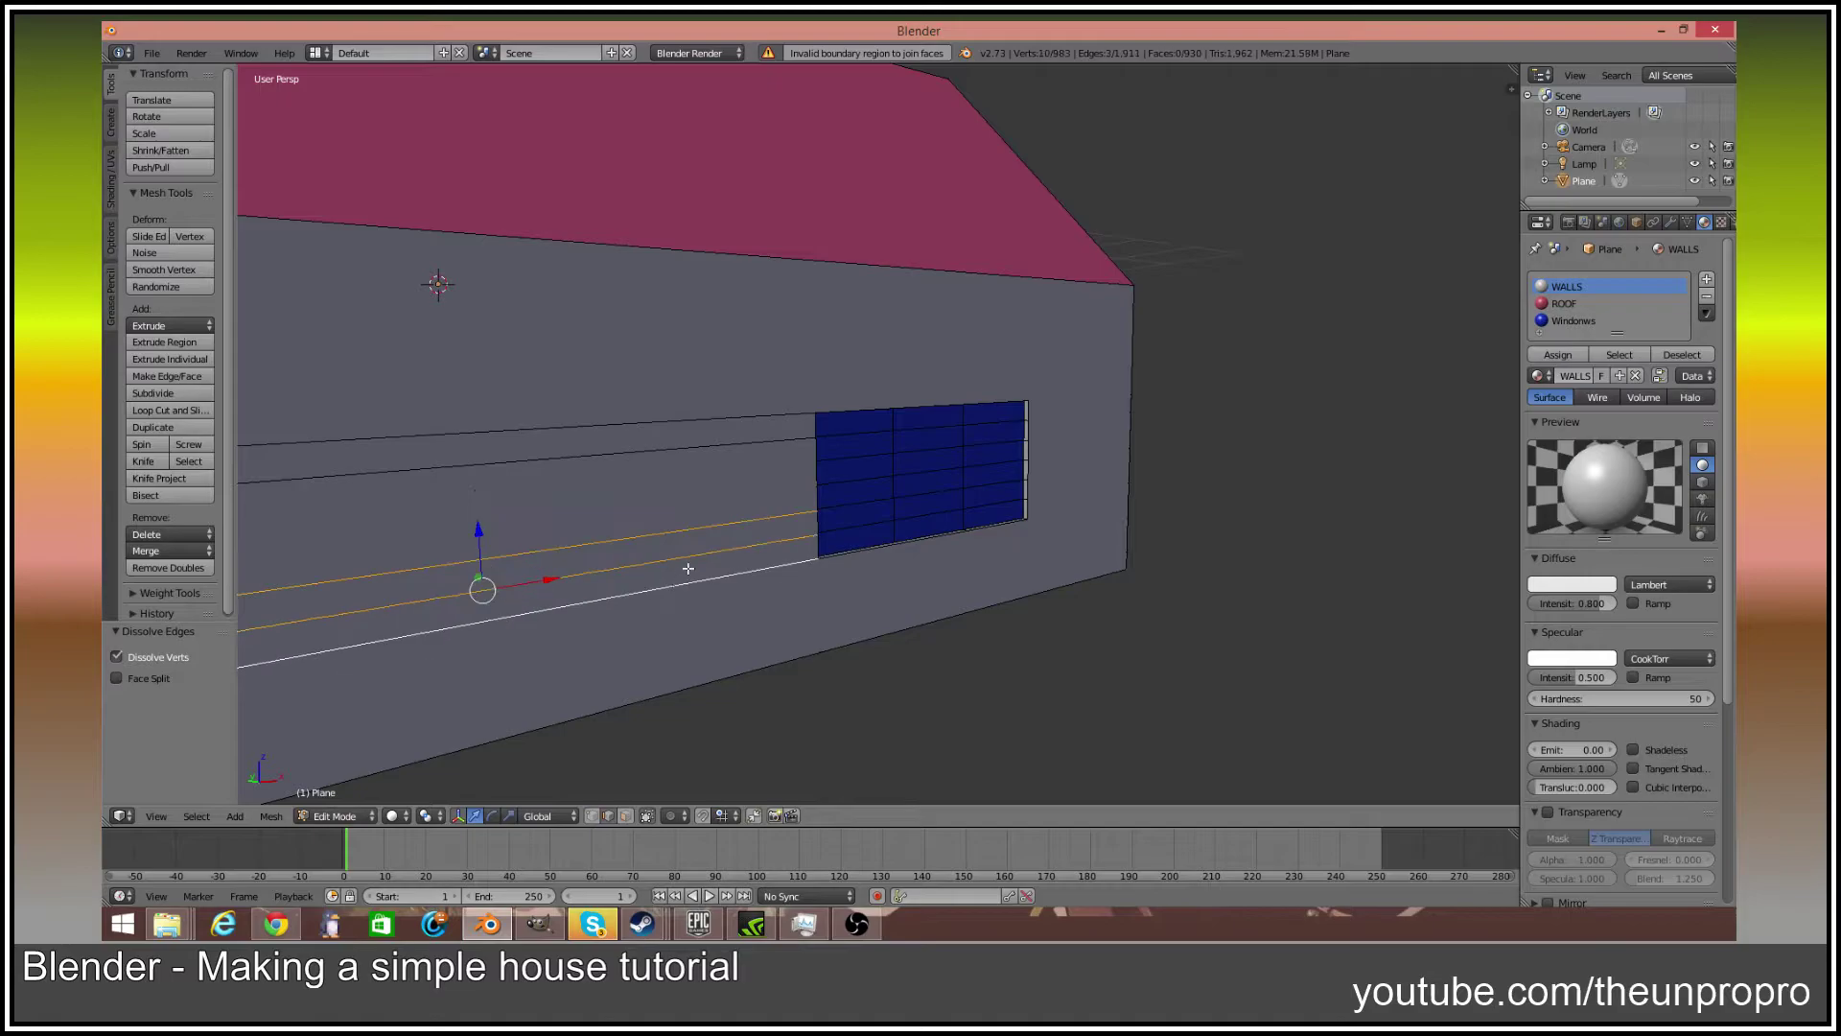
key(x)
click(688, 568)
Try to dissolve the two upper horizontal edges between the doorway and the window together
right_click(668, 421)
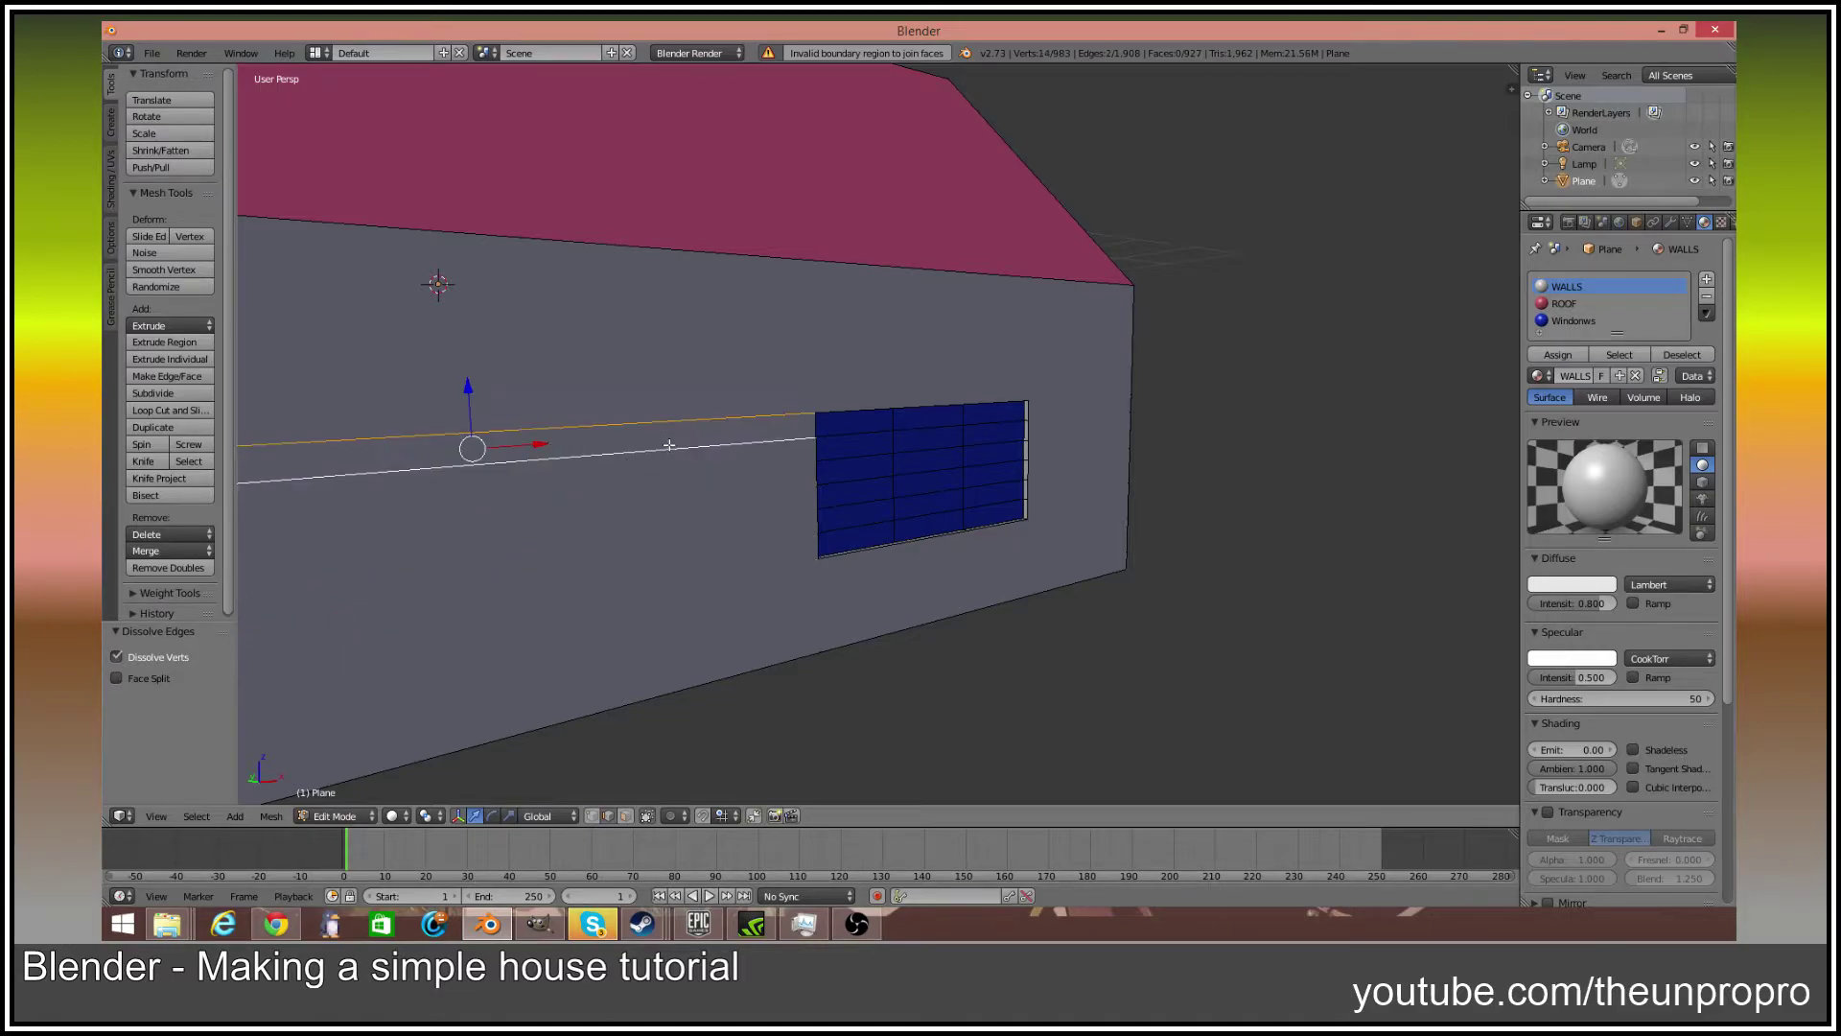
shift+right_click(669, 446)
key(x)
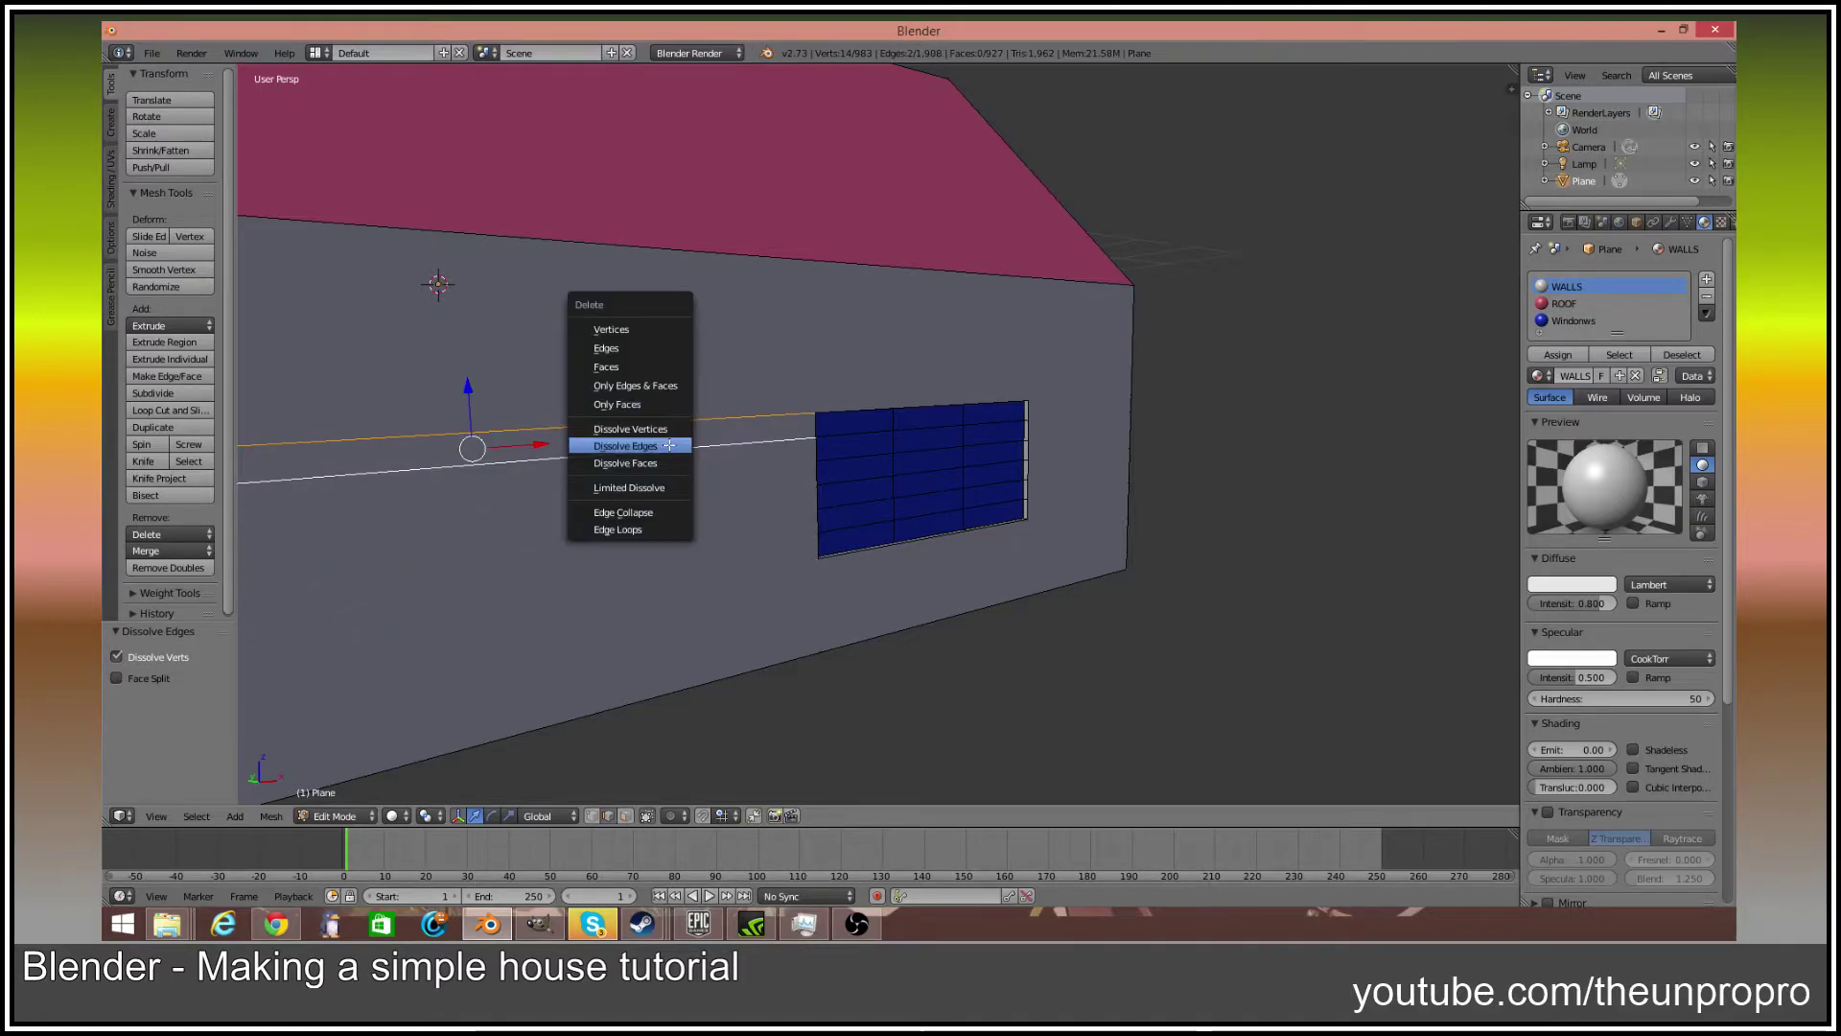
click(669, 446)
Try Dissolve Edges separately on the upper and the lower of the two remaining edges between doorway and window
right_click(780, 454)
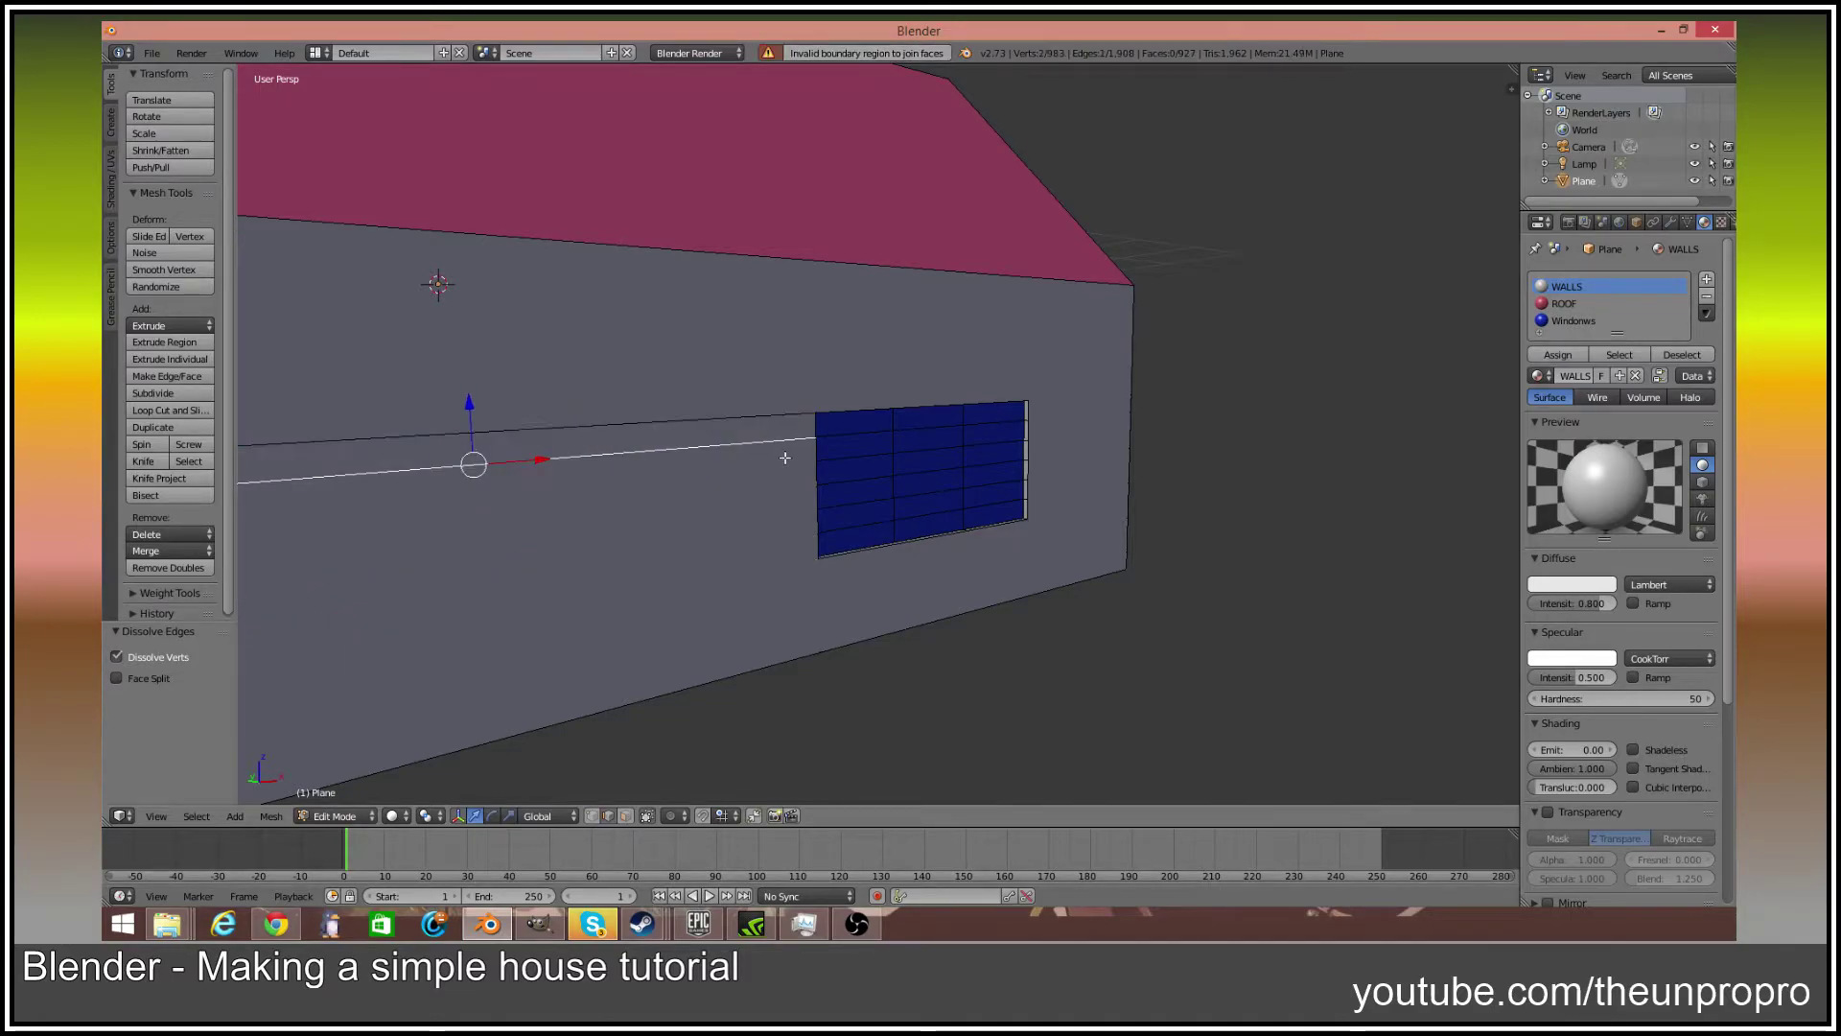
scroll(604, 465, up, 2)
shift+middle_drag(604, 464, 1065, 493)
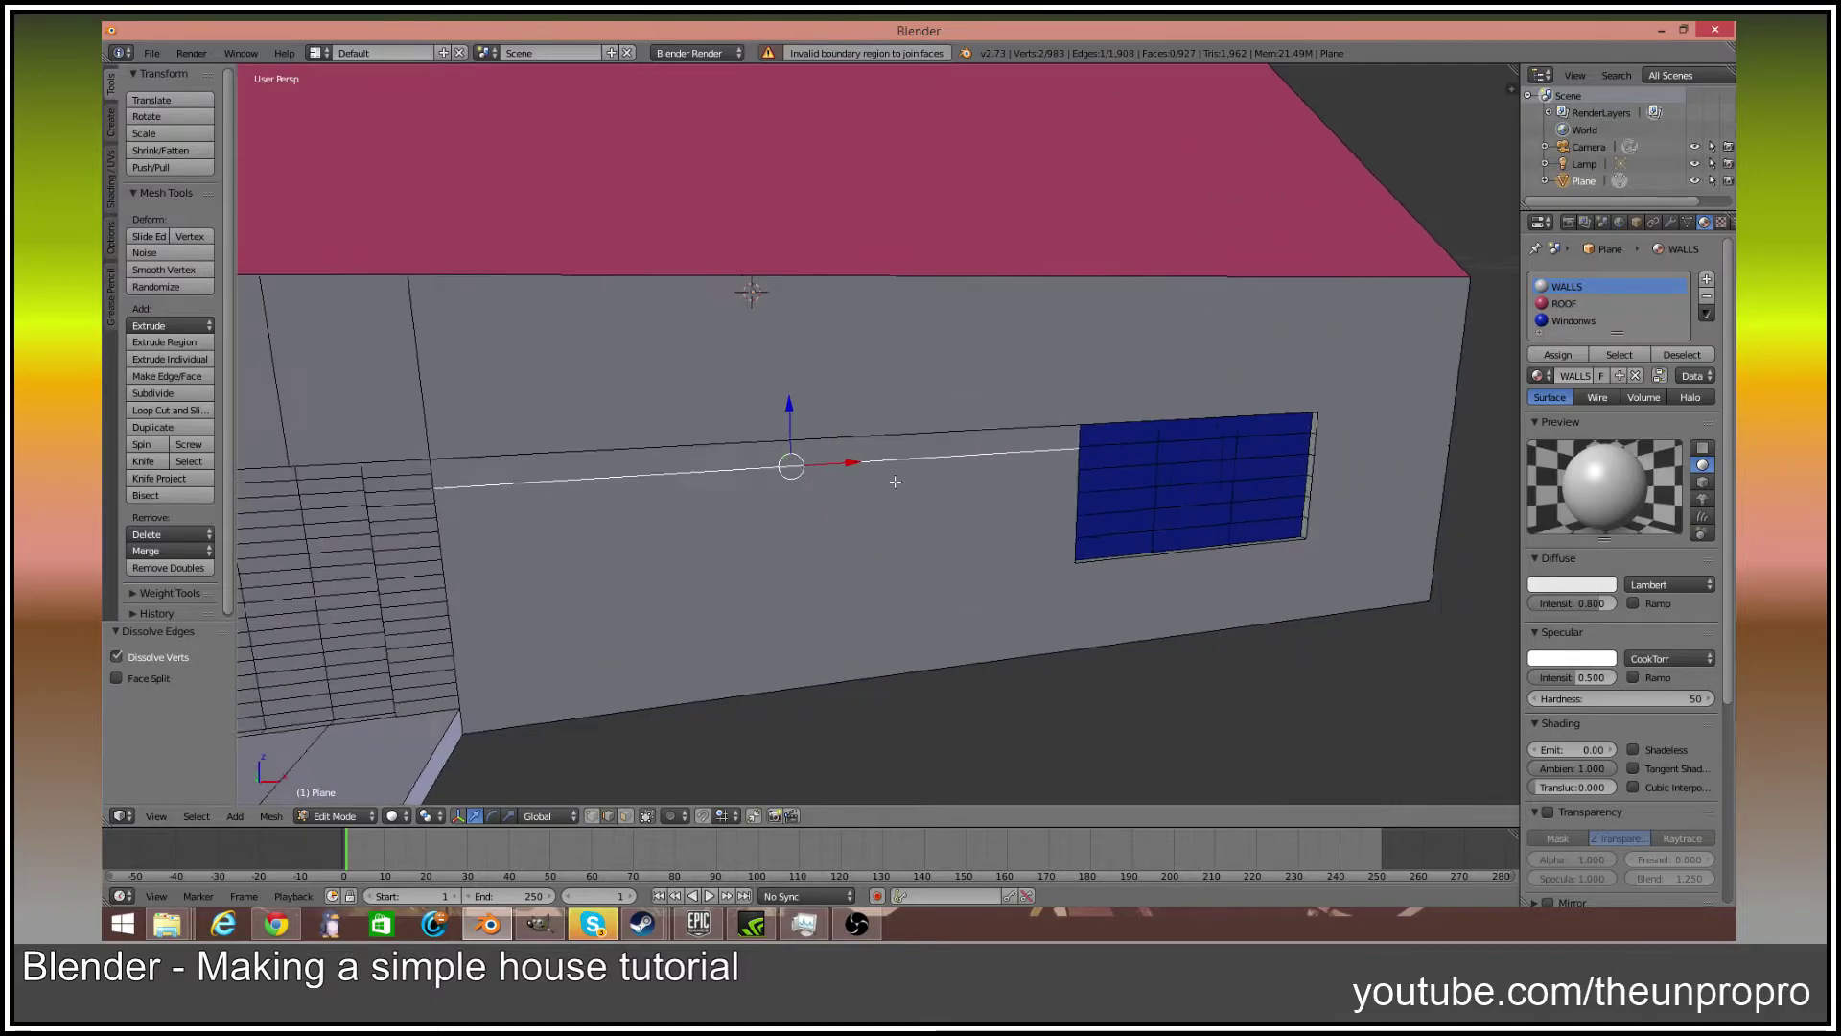
right_click(699, 471)
middle_drag(701, 473, 697, 434)
key(x)
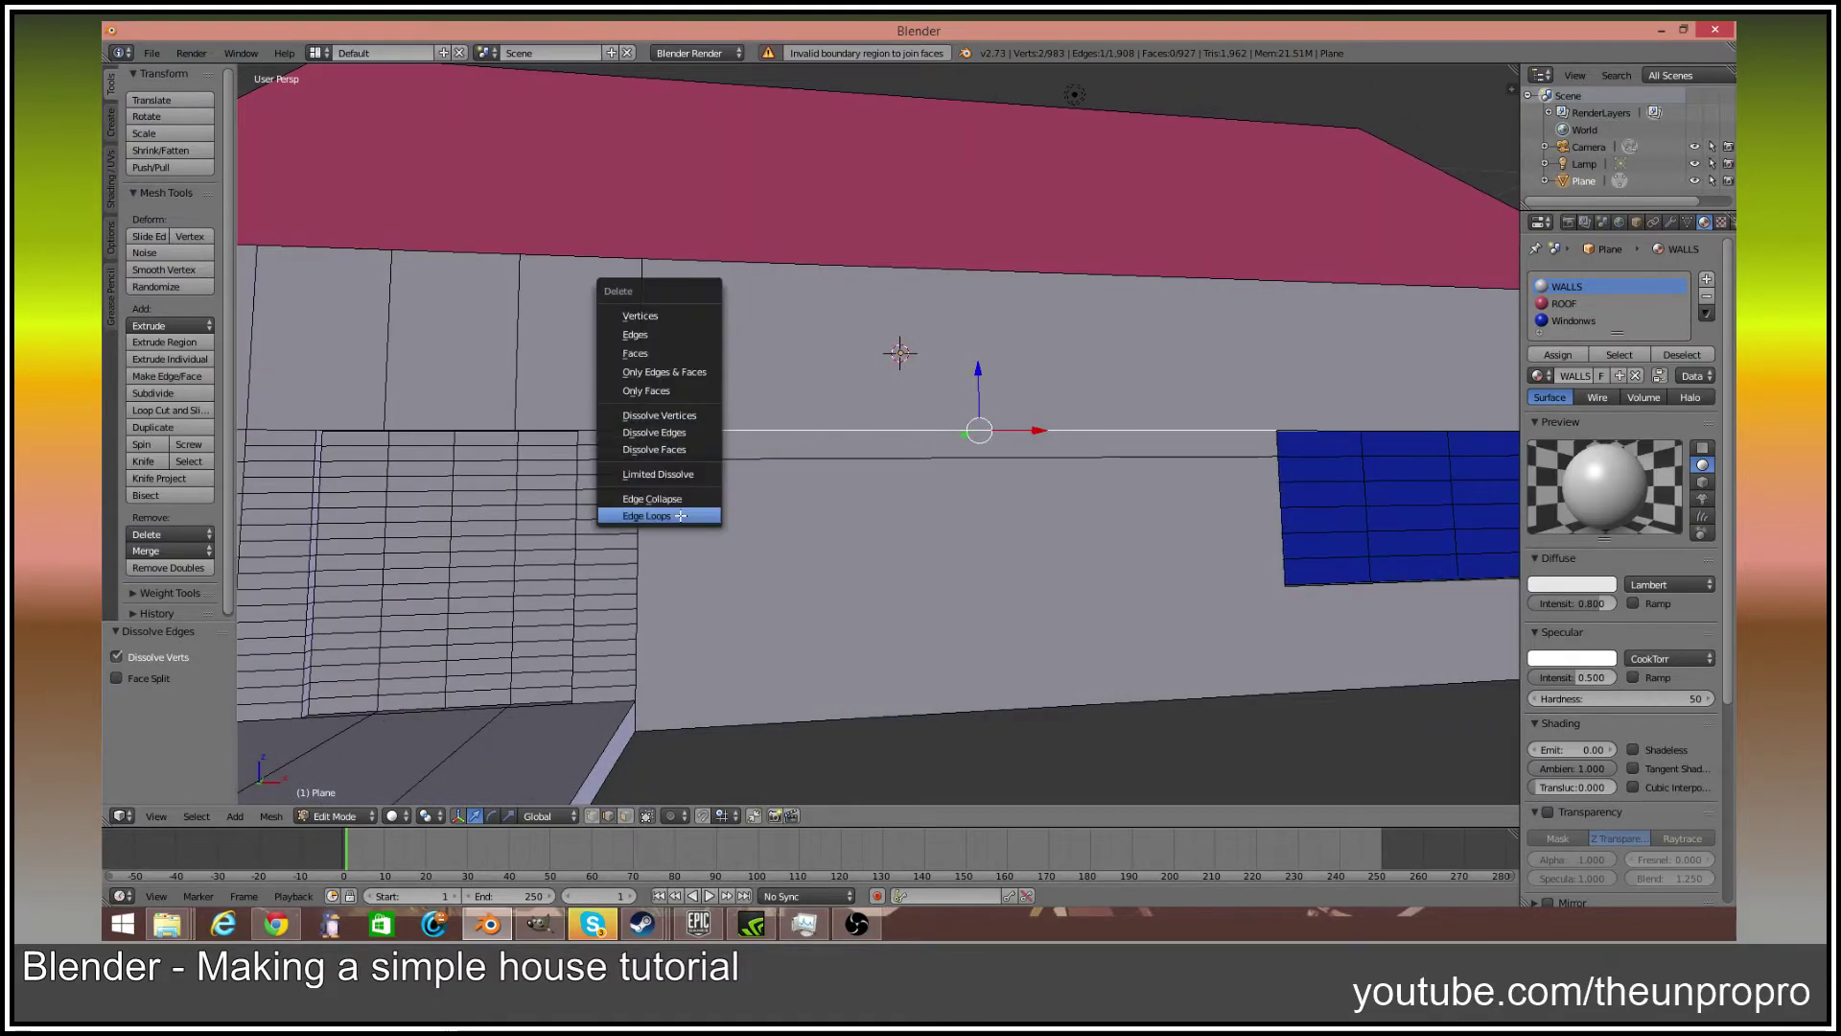
click(714, 447)
right_click(760, 461)
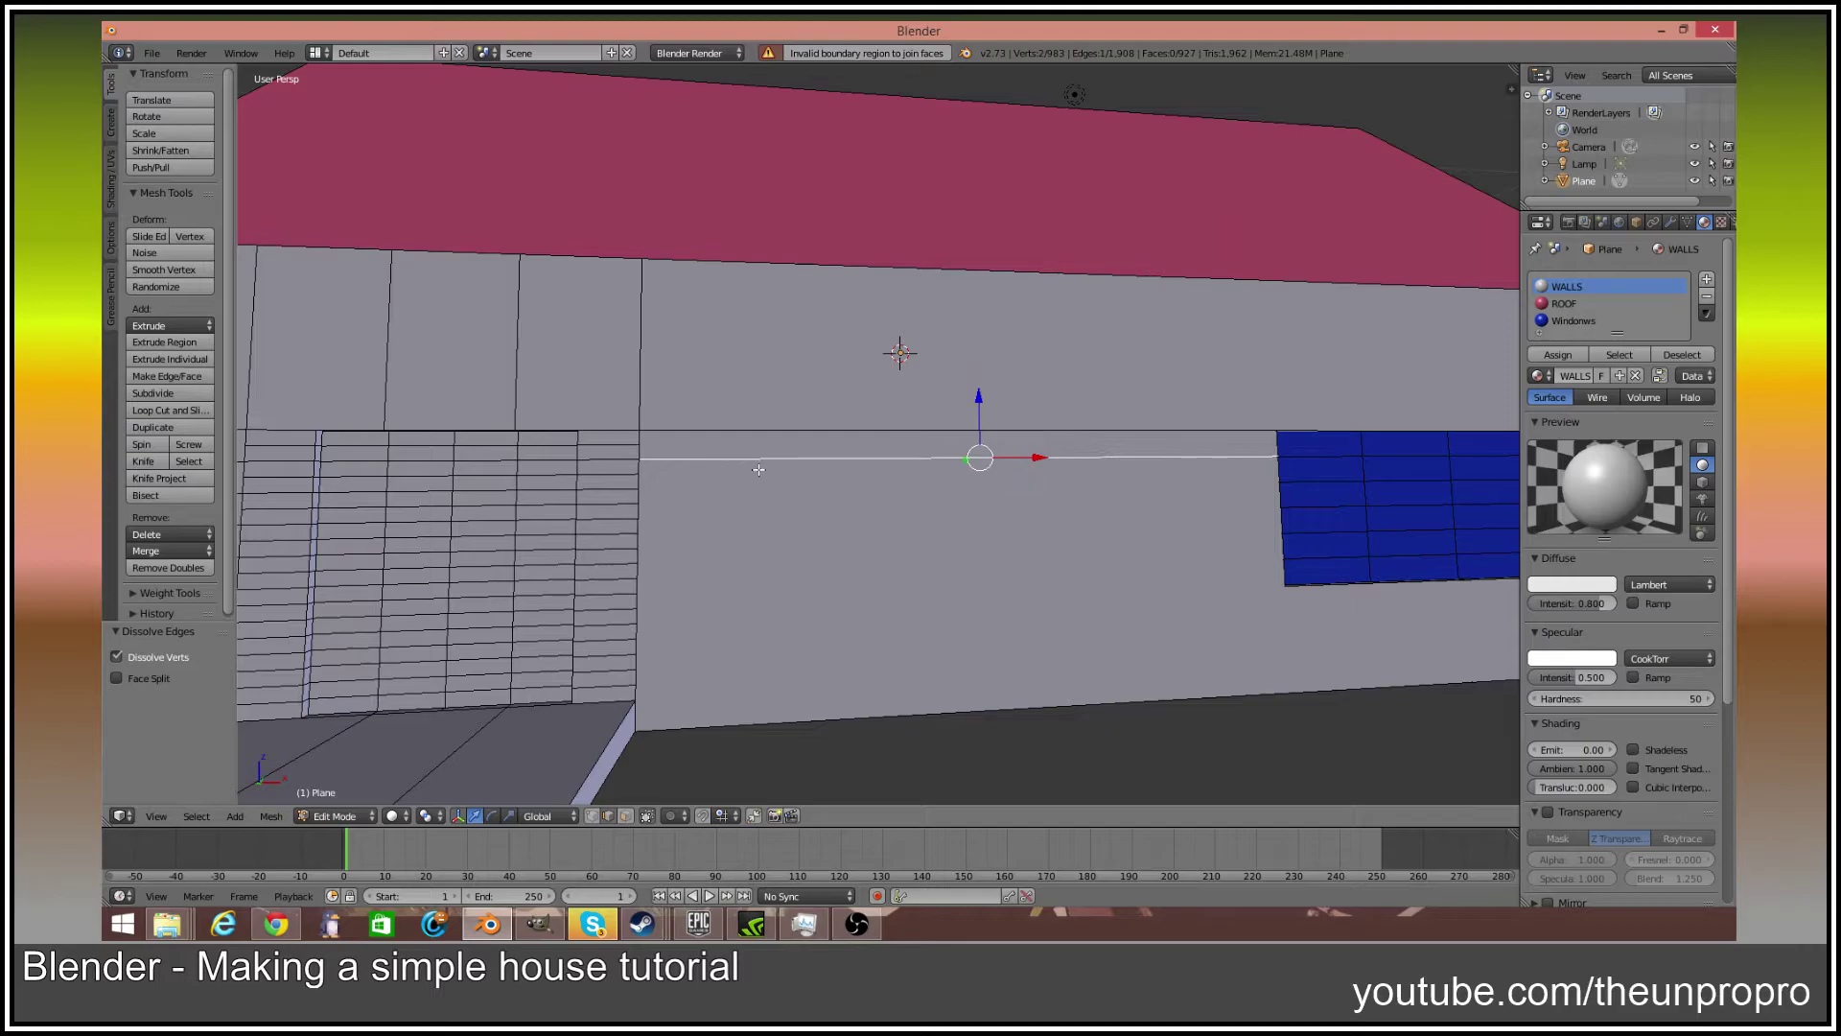
key(x)
click(758, 470)
Select both remaining horizontal edges beside the window again and retry Dissolve Edges on the pair
middle_drag(758, 470, 844, 439)
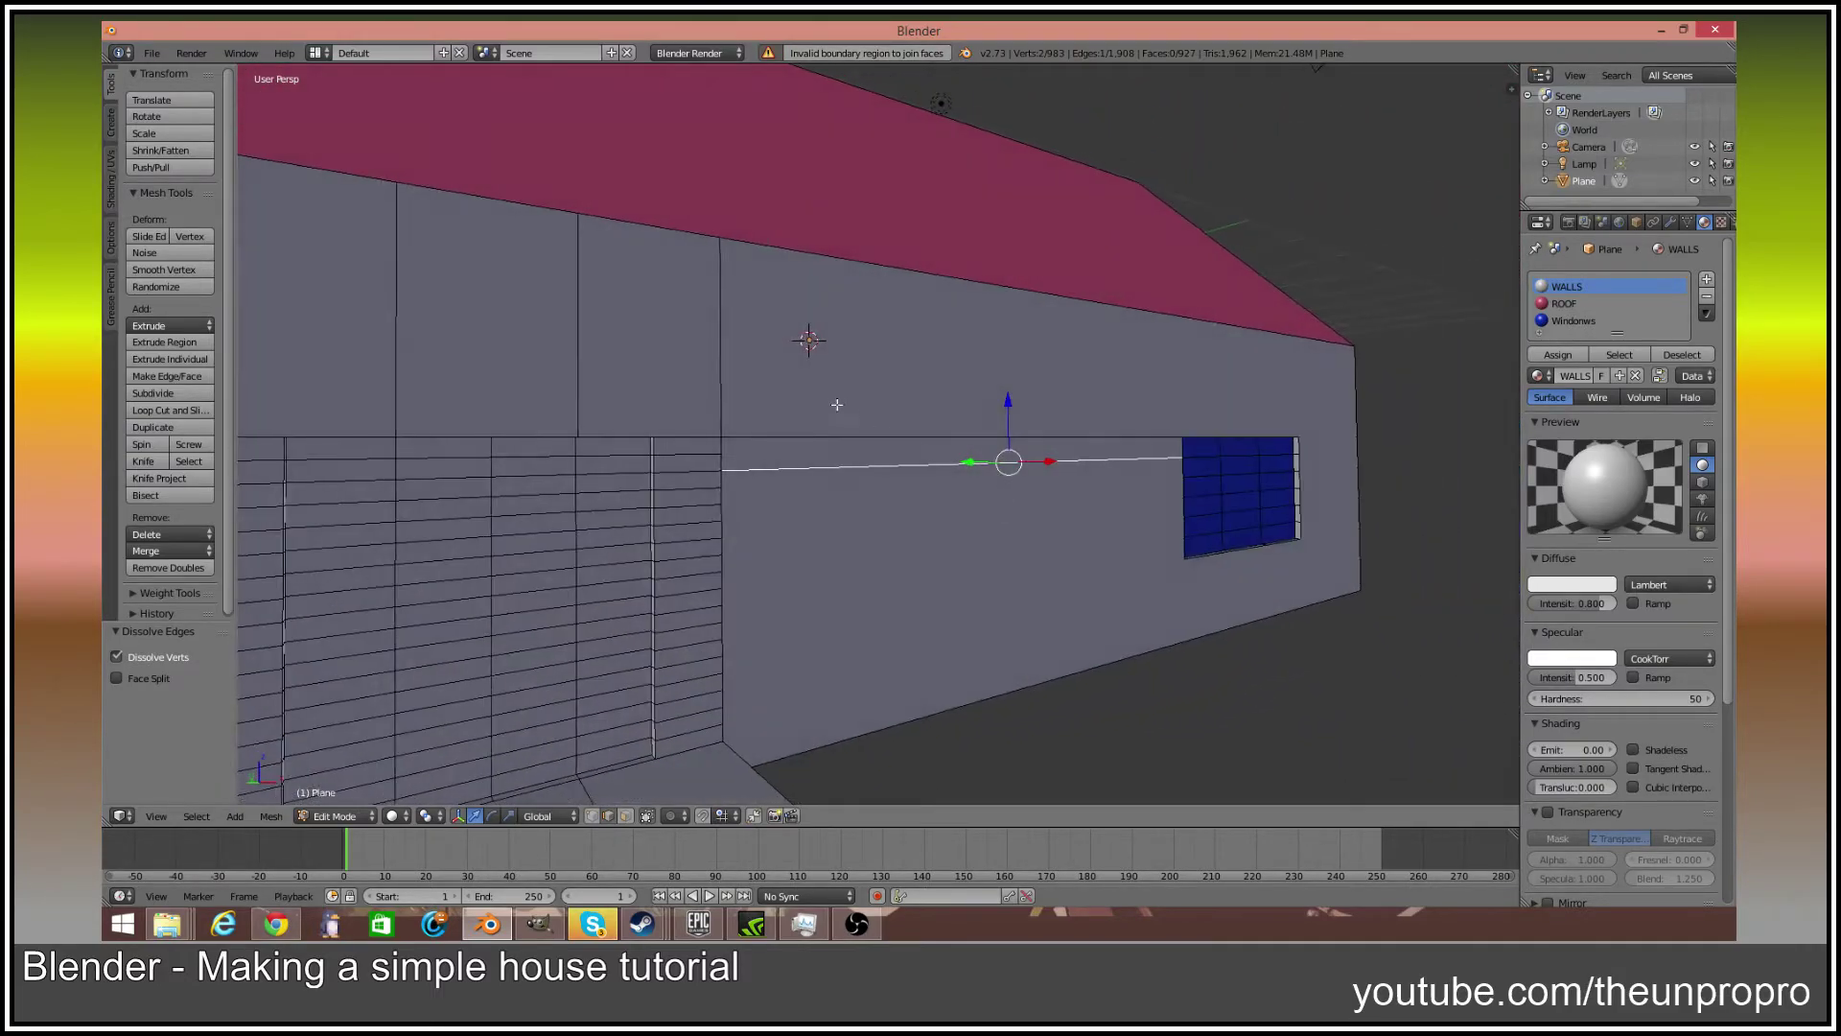
shift+right_click(836, 436)
key(x)
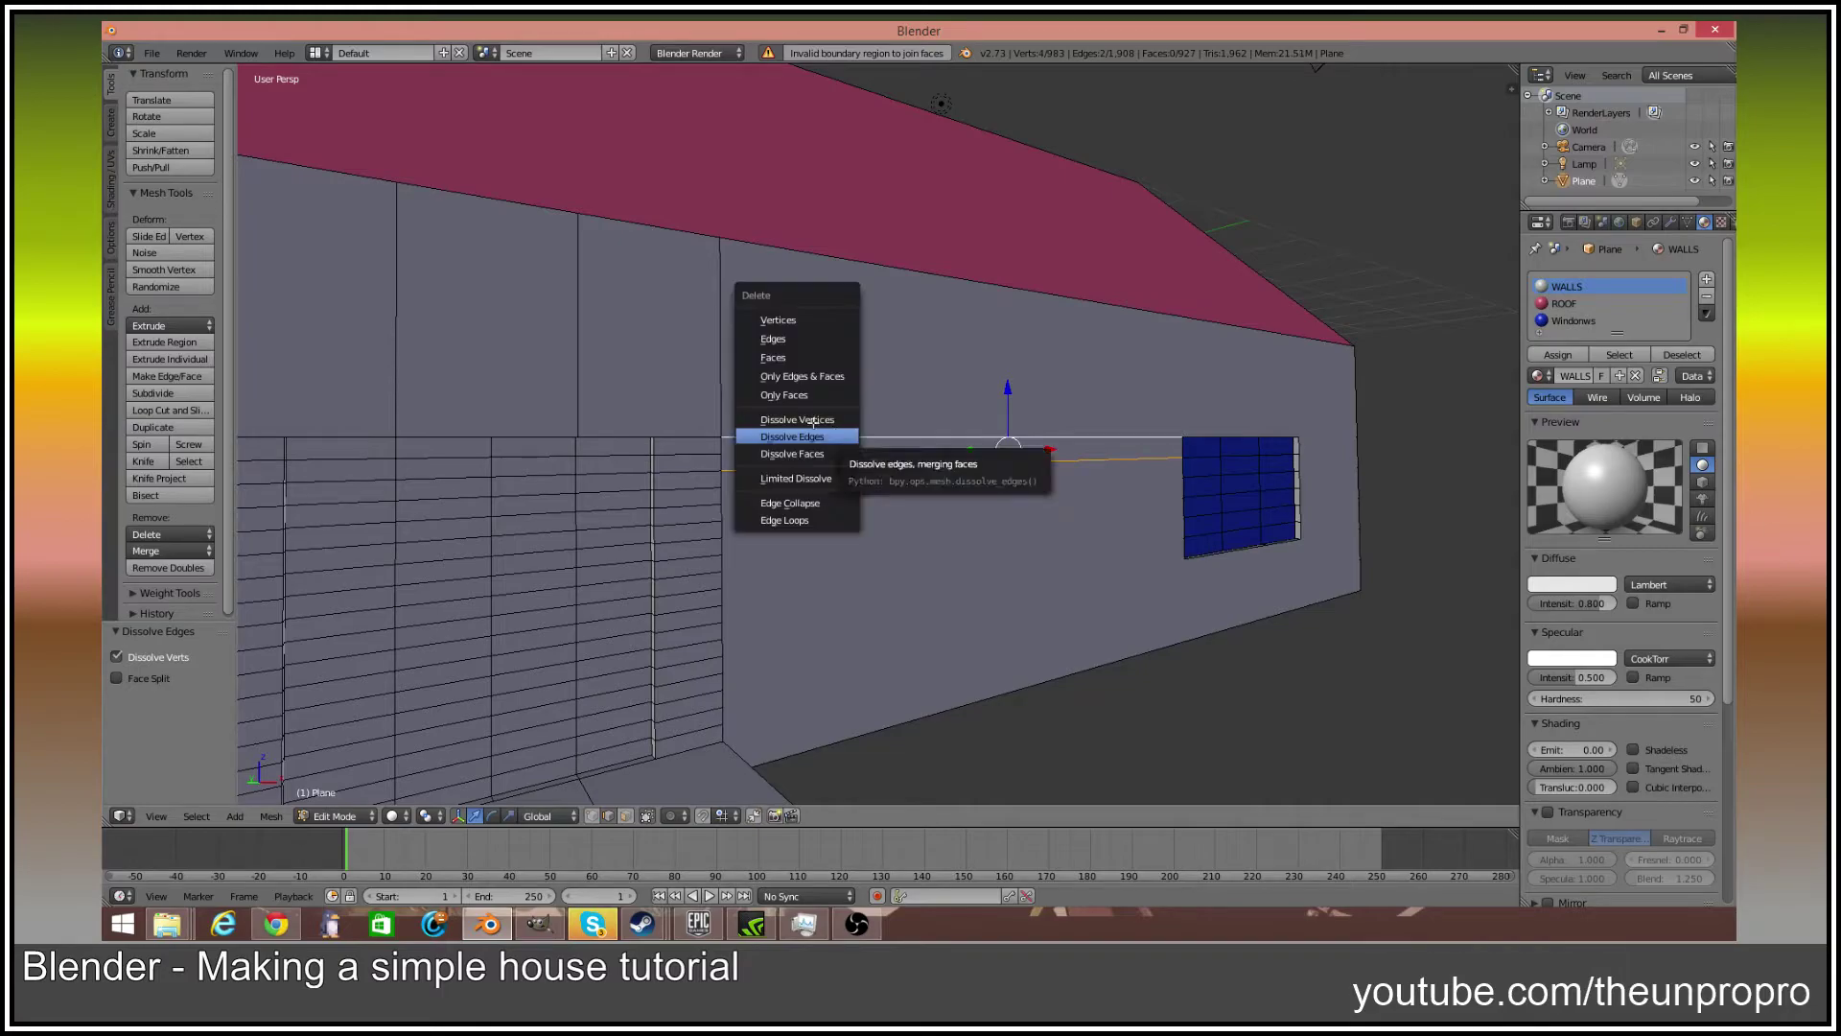
click(836, 436)
Try Dissolve Faces on the two remaining horizontal edges between doorway and window, and reselect only the lower edge
right_click(845, 475)
shift+right_click(839, 446)
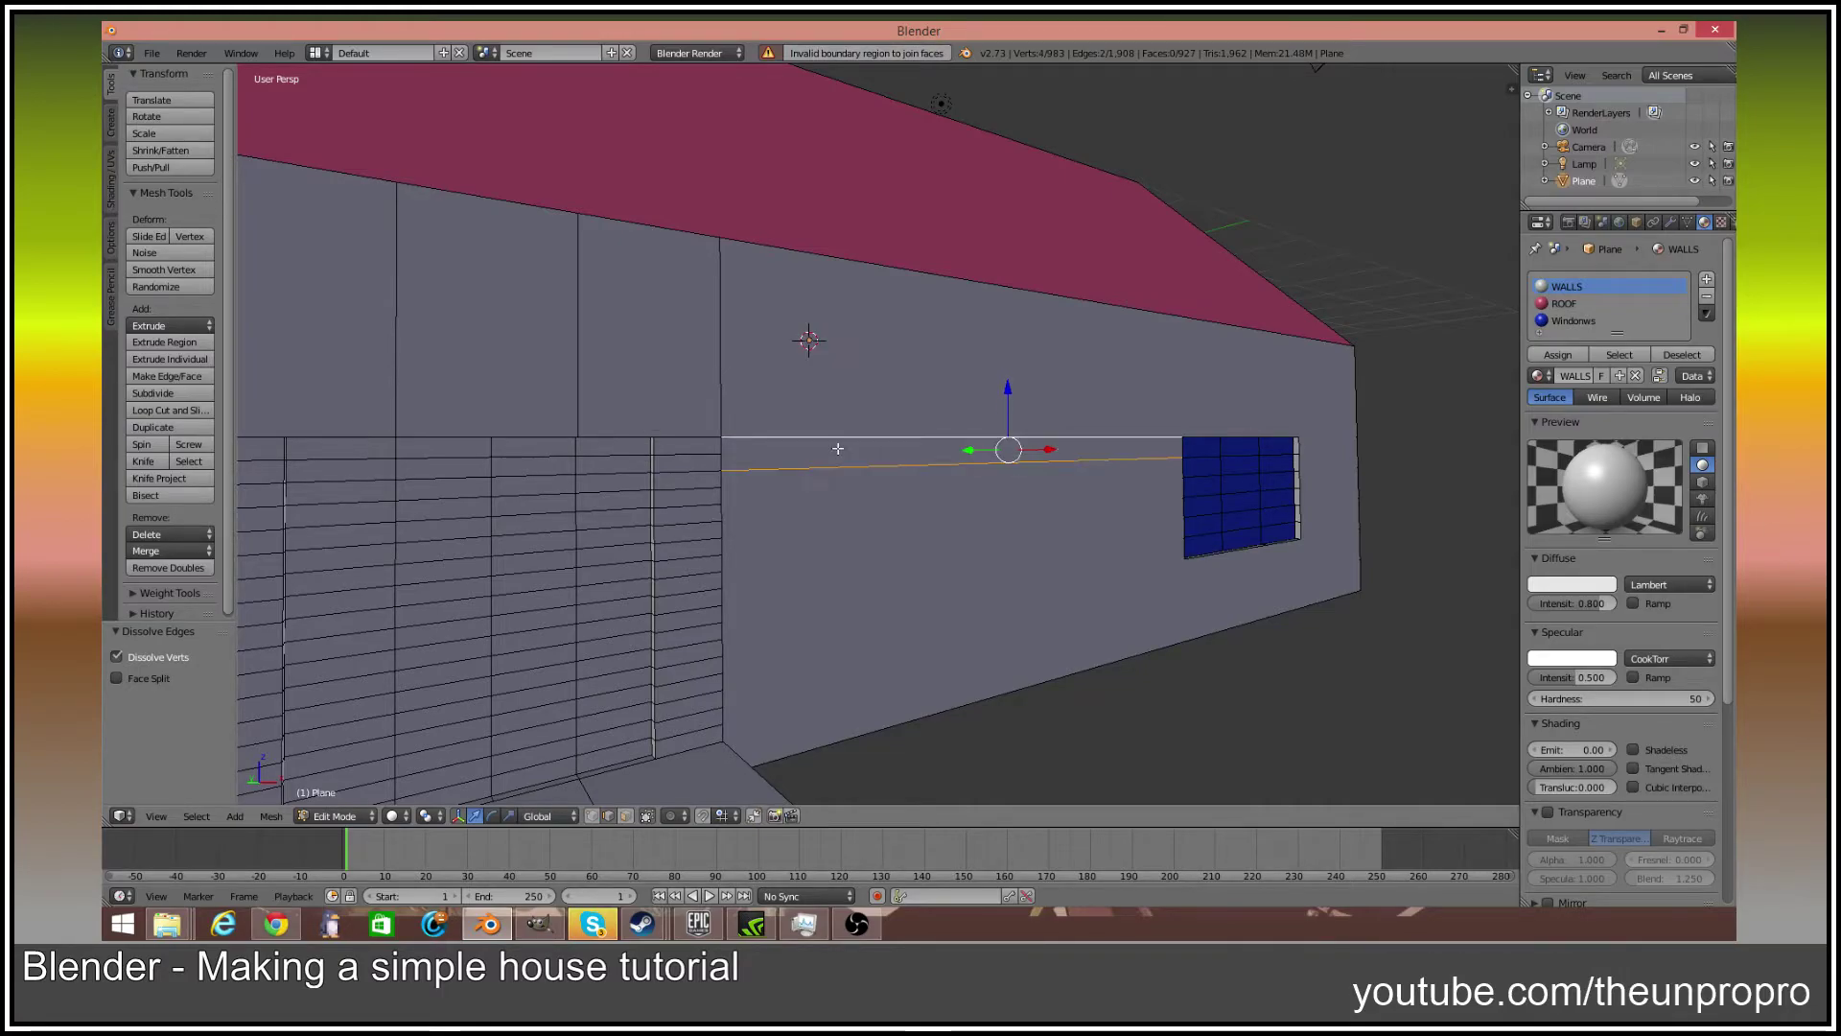
key(x)
click(792, 484)
middle_drag(789, 481, 1032, 531)
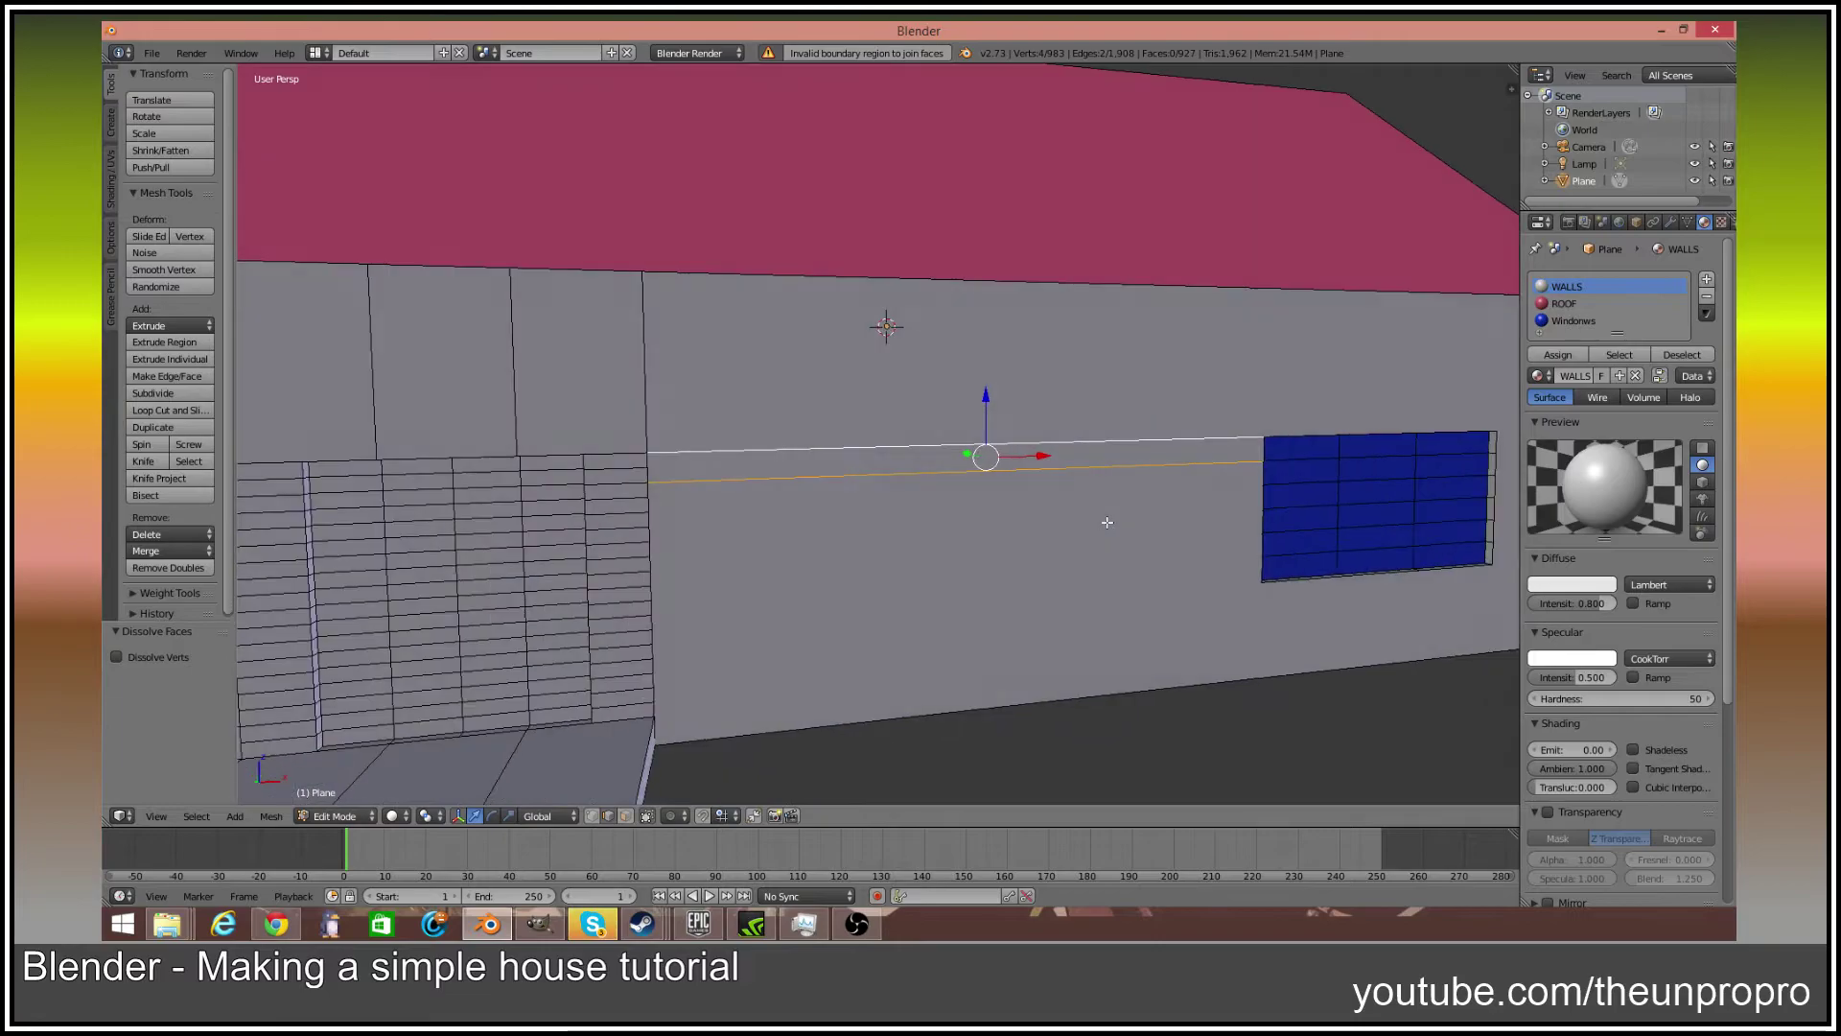
right_click(999, 497)
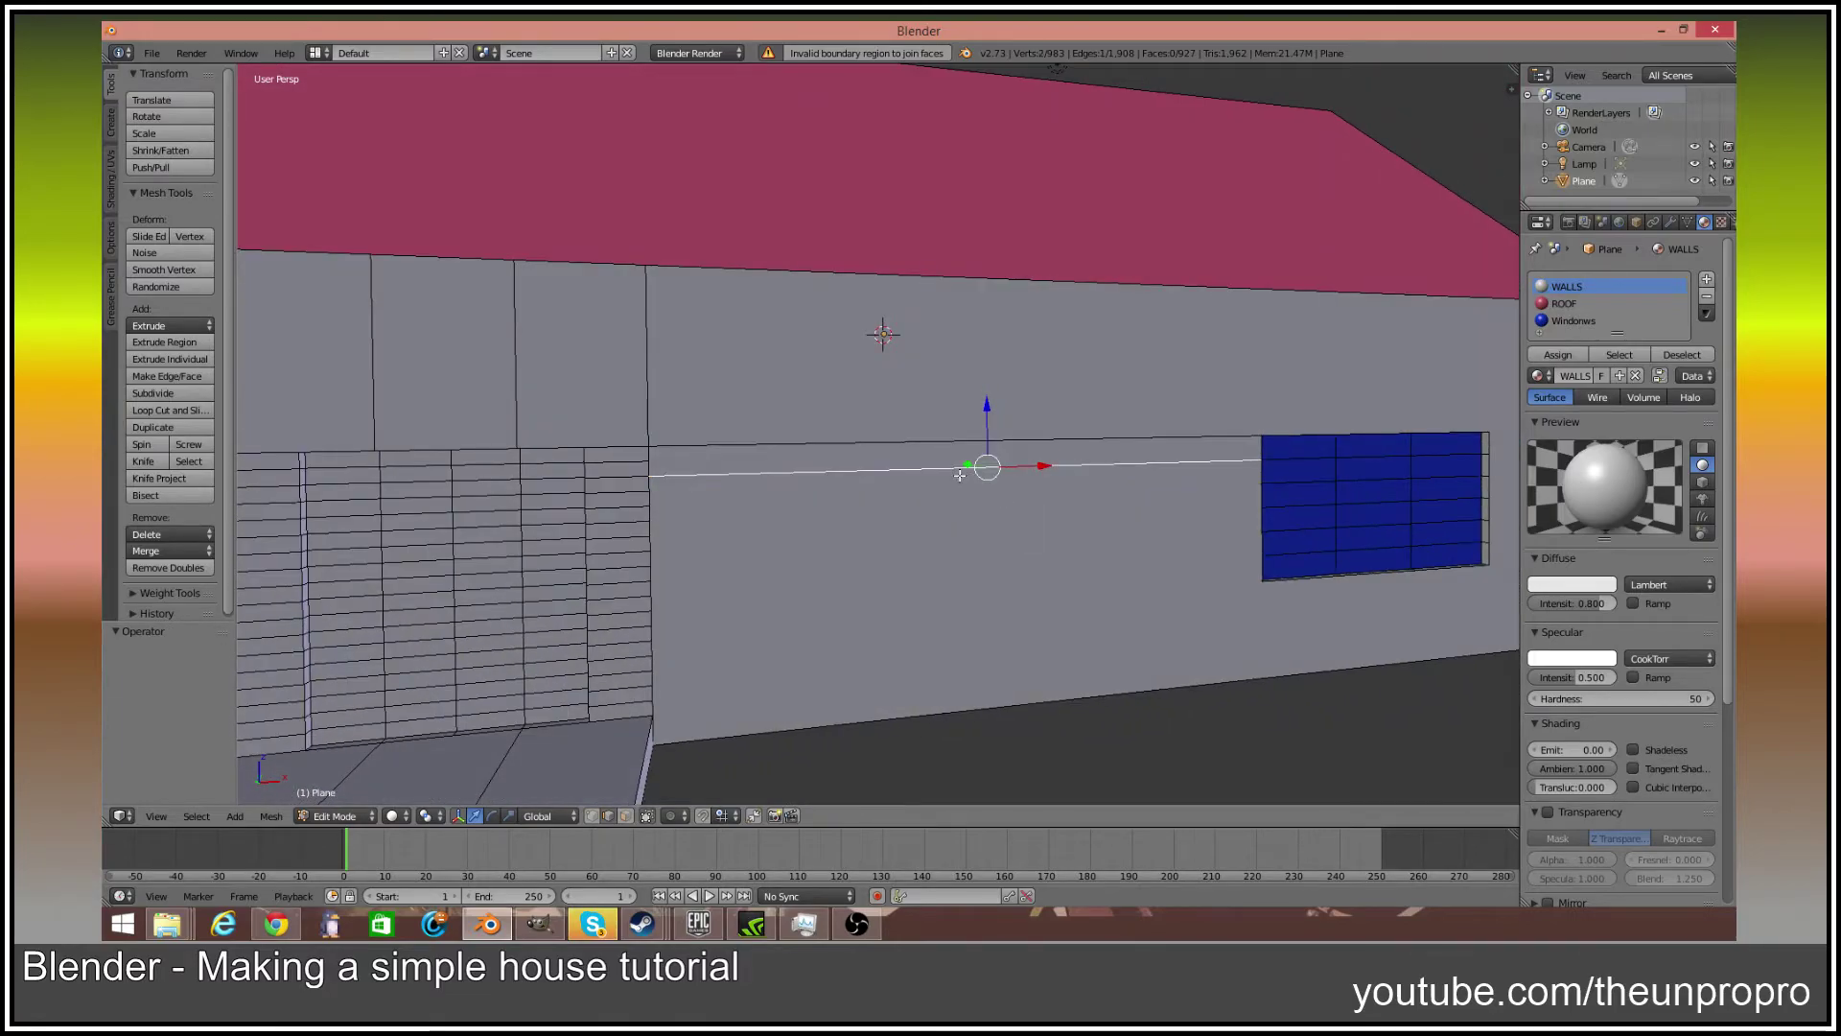
right_click(855, 470)
middle_drag(855, 470, 724, 407)
scroll(901, 402, up, 2)
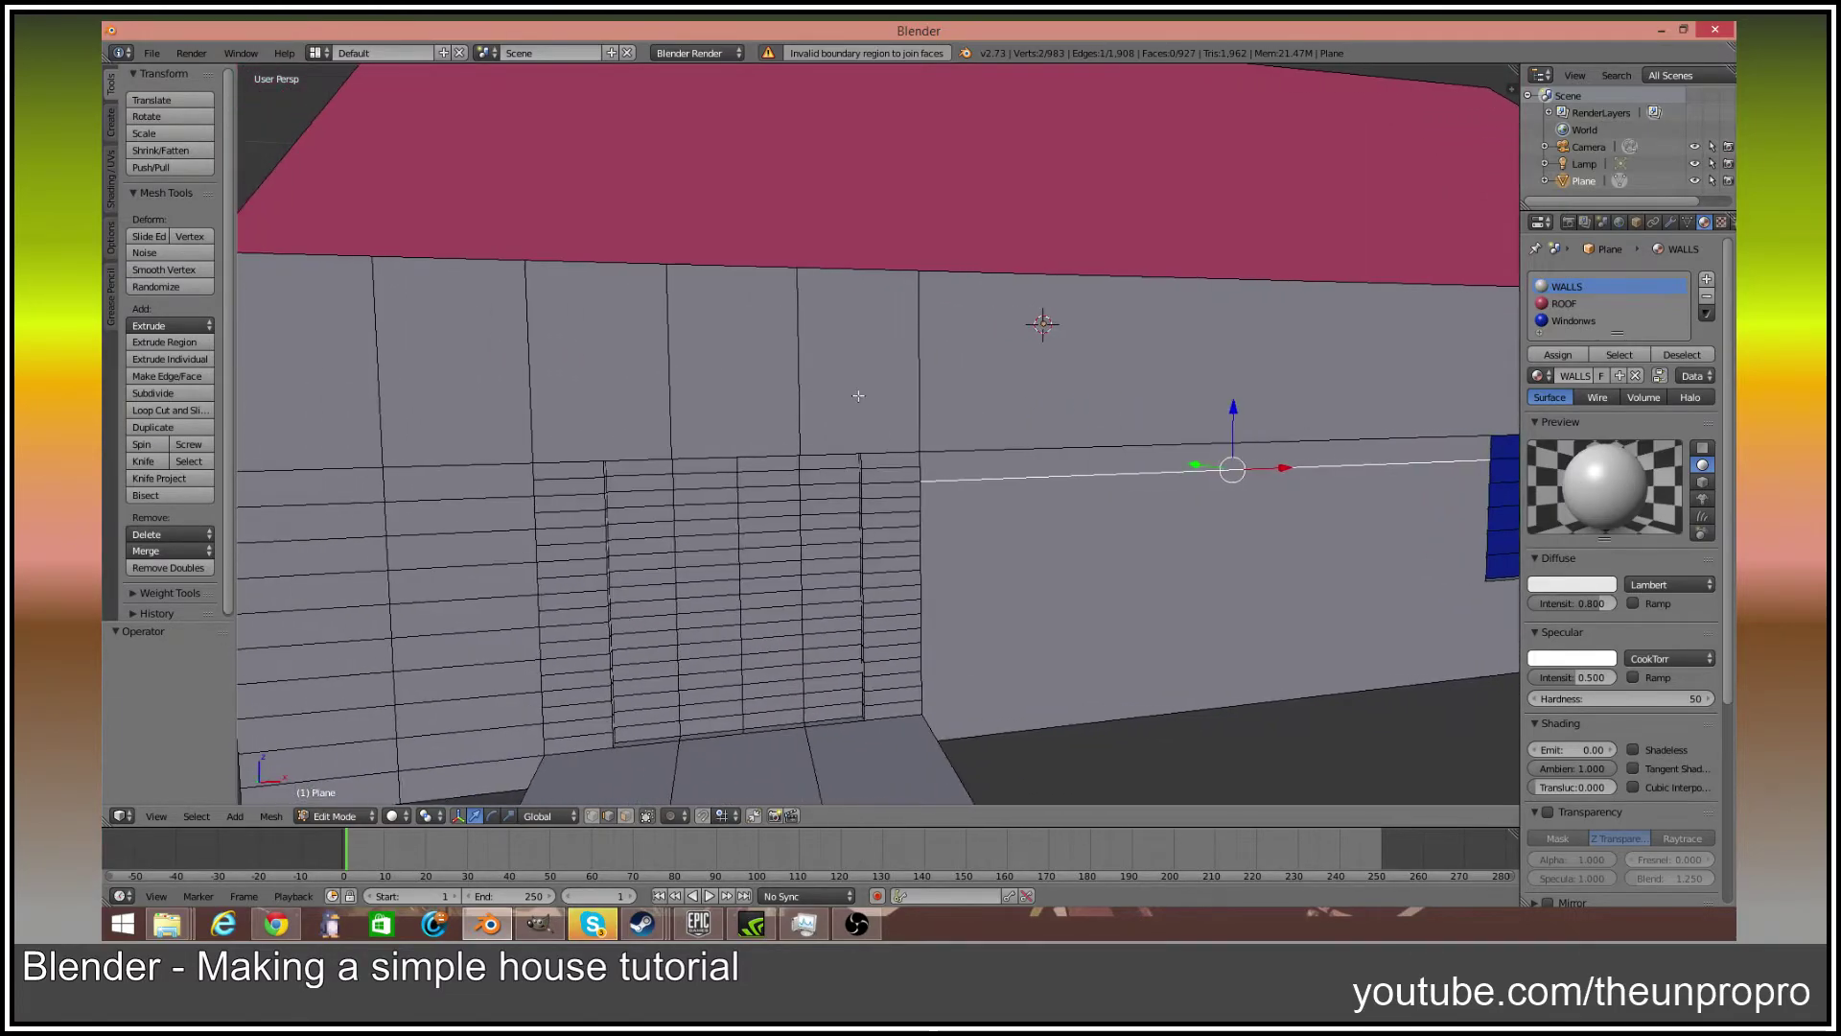
Dissolve the three vertical edges in the wall between the roof and the top of the doorway, including the one at its window side
right_click(816, 370)
shift+right_click(654, 338)
mouse_move(1398, 439)
middle_down()
mouse_move(1448, 450)
mouse_move(1349, 434)
mouse_move(1381, 443)
middle_up()
click(1032, 333)
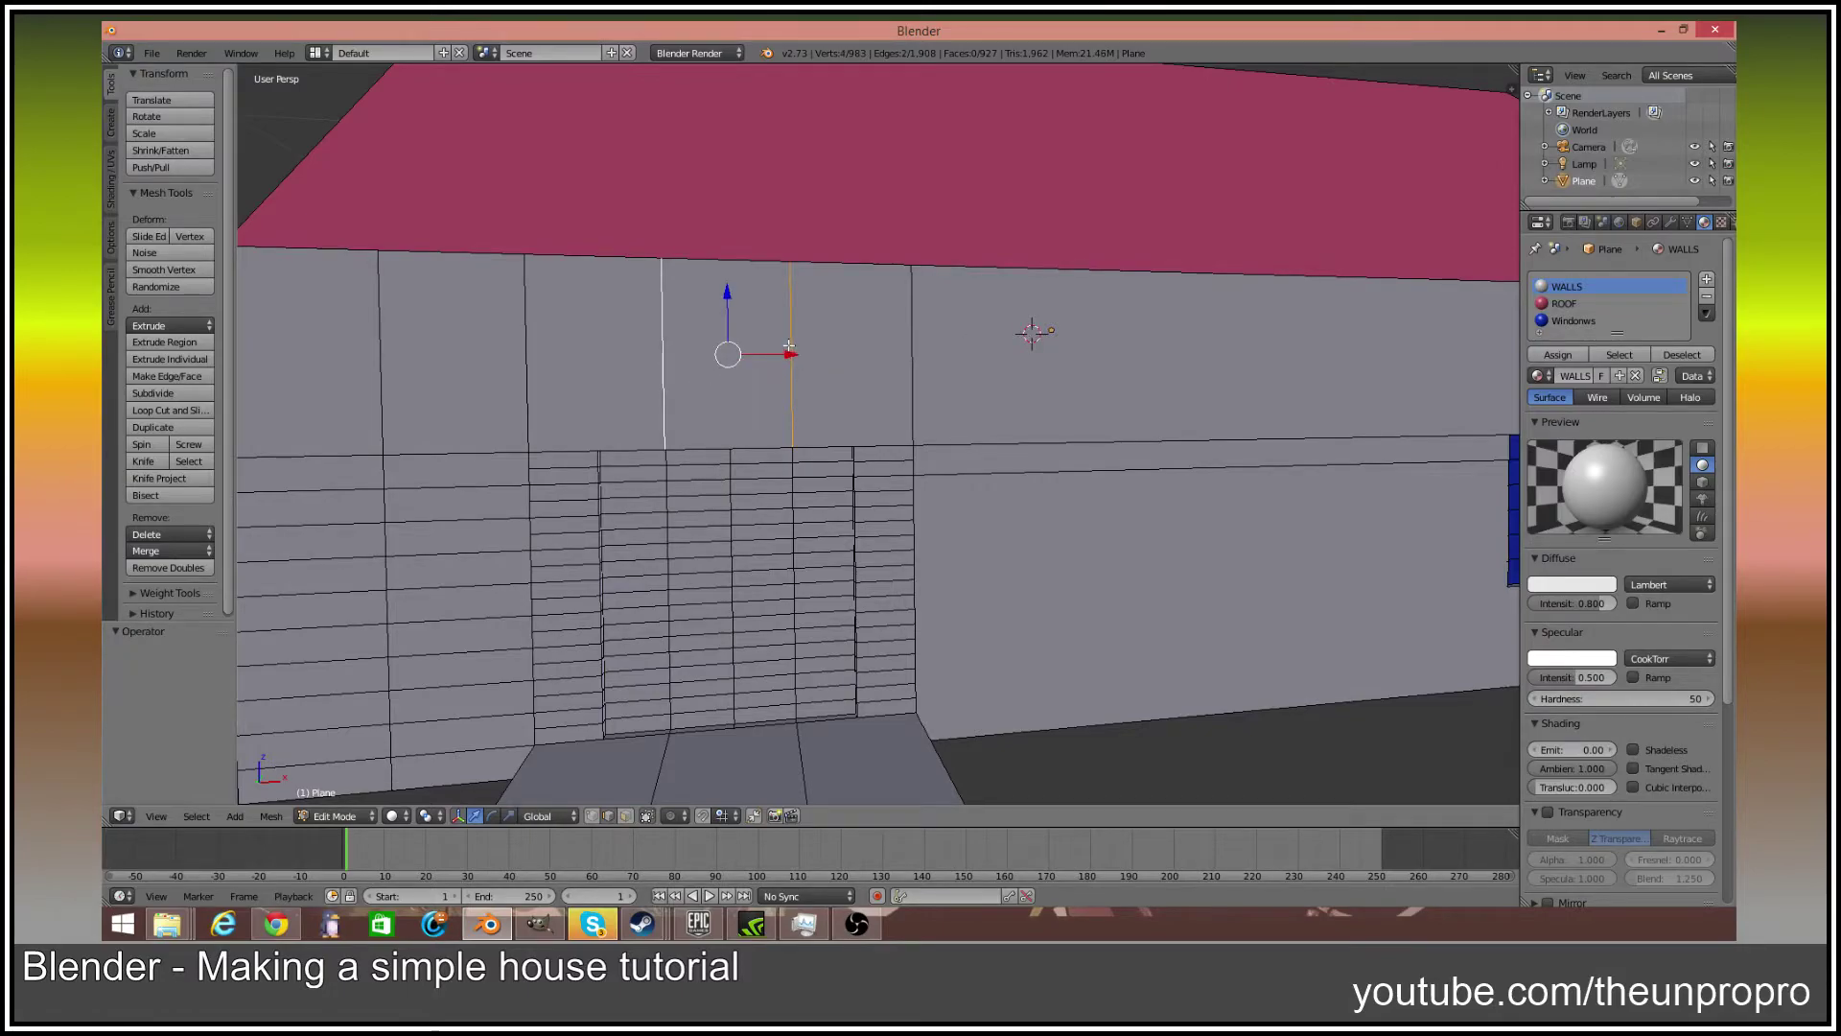
right_click(788, 346)
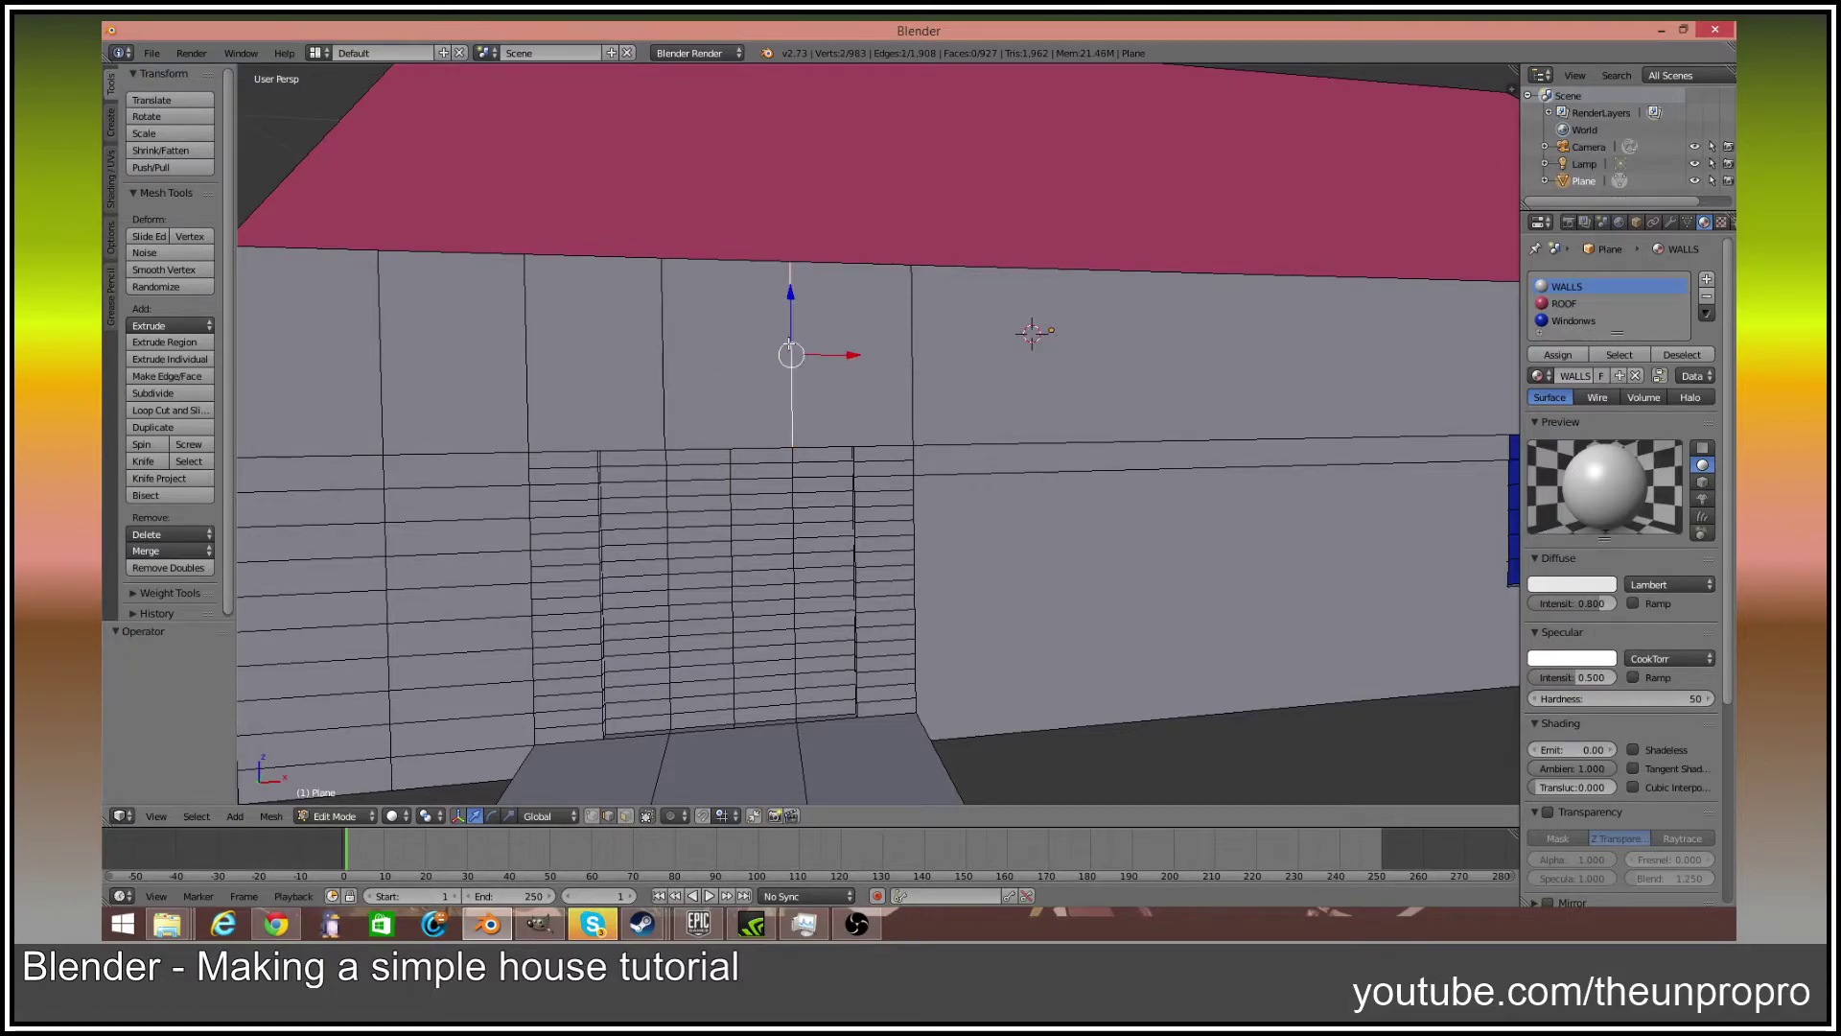
key(x)
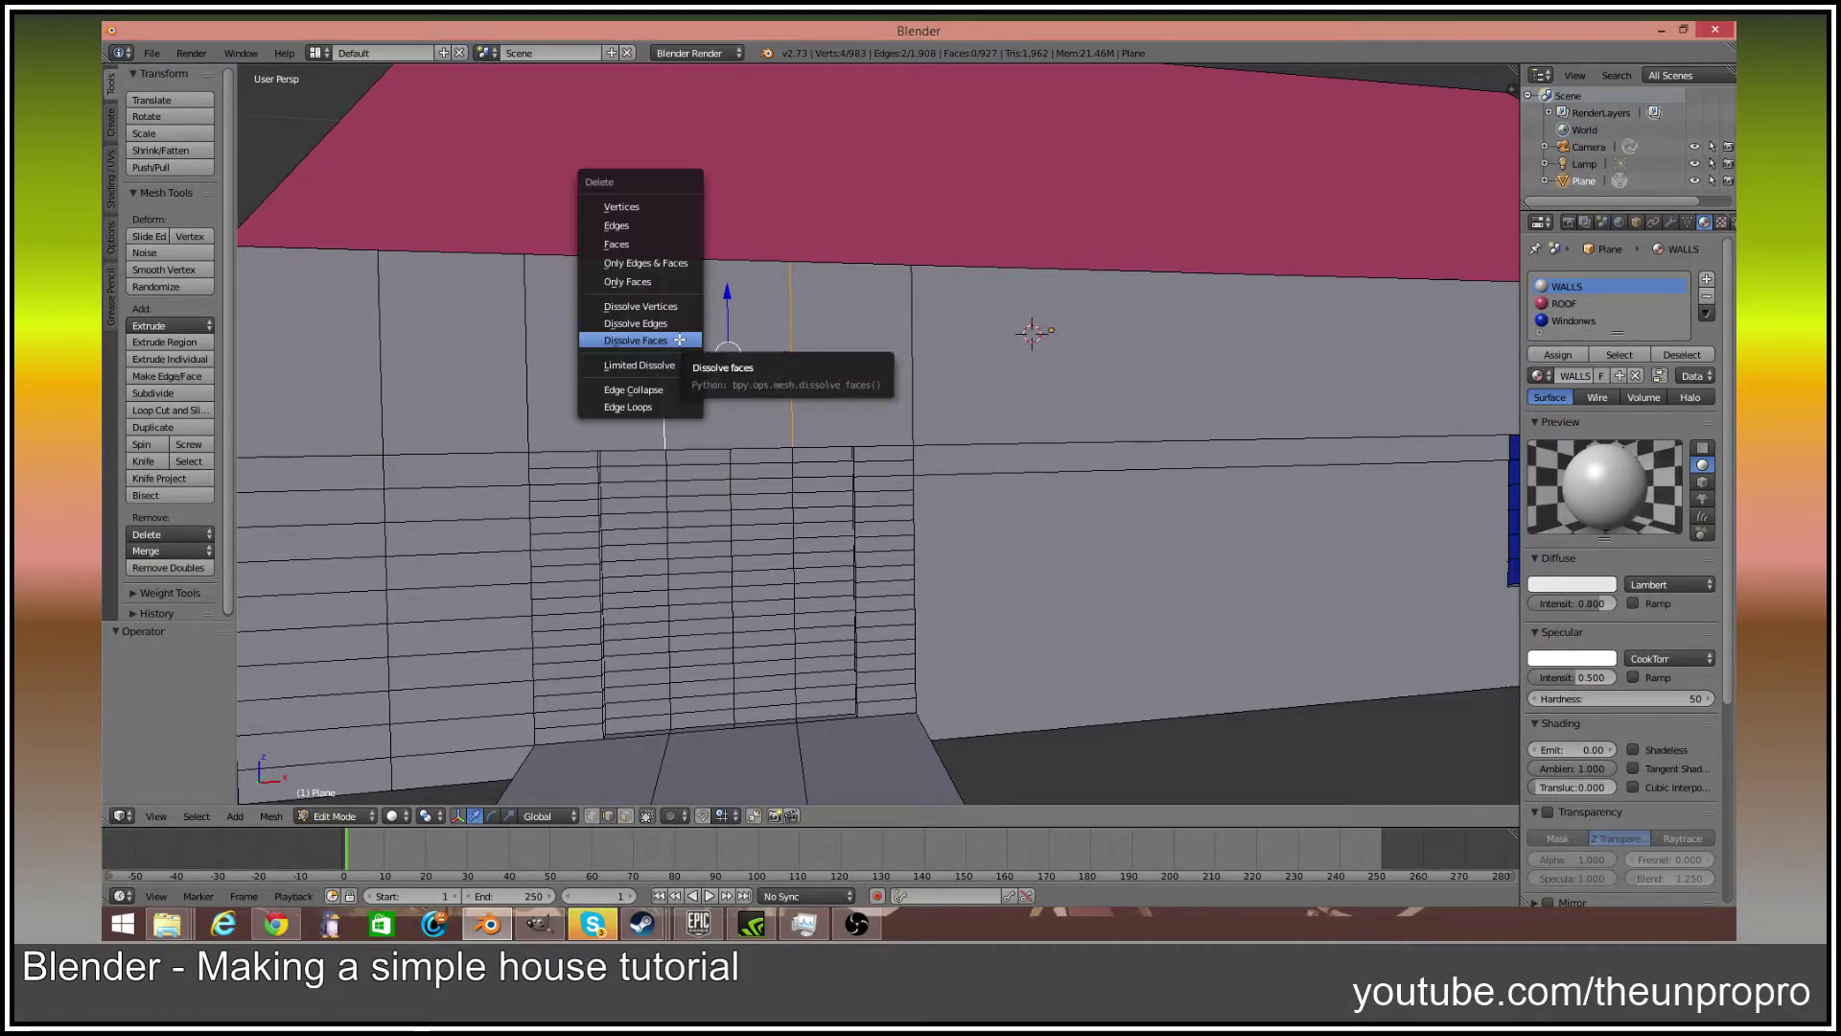
click(676, 325)
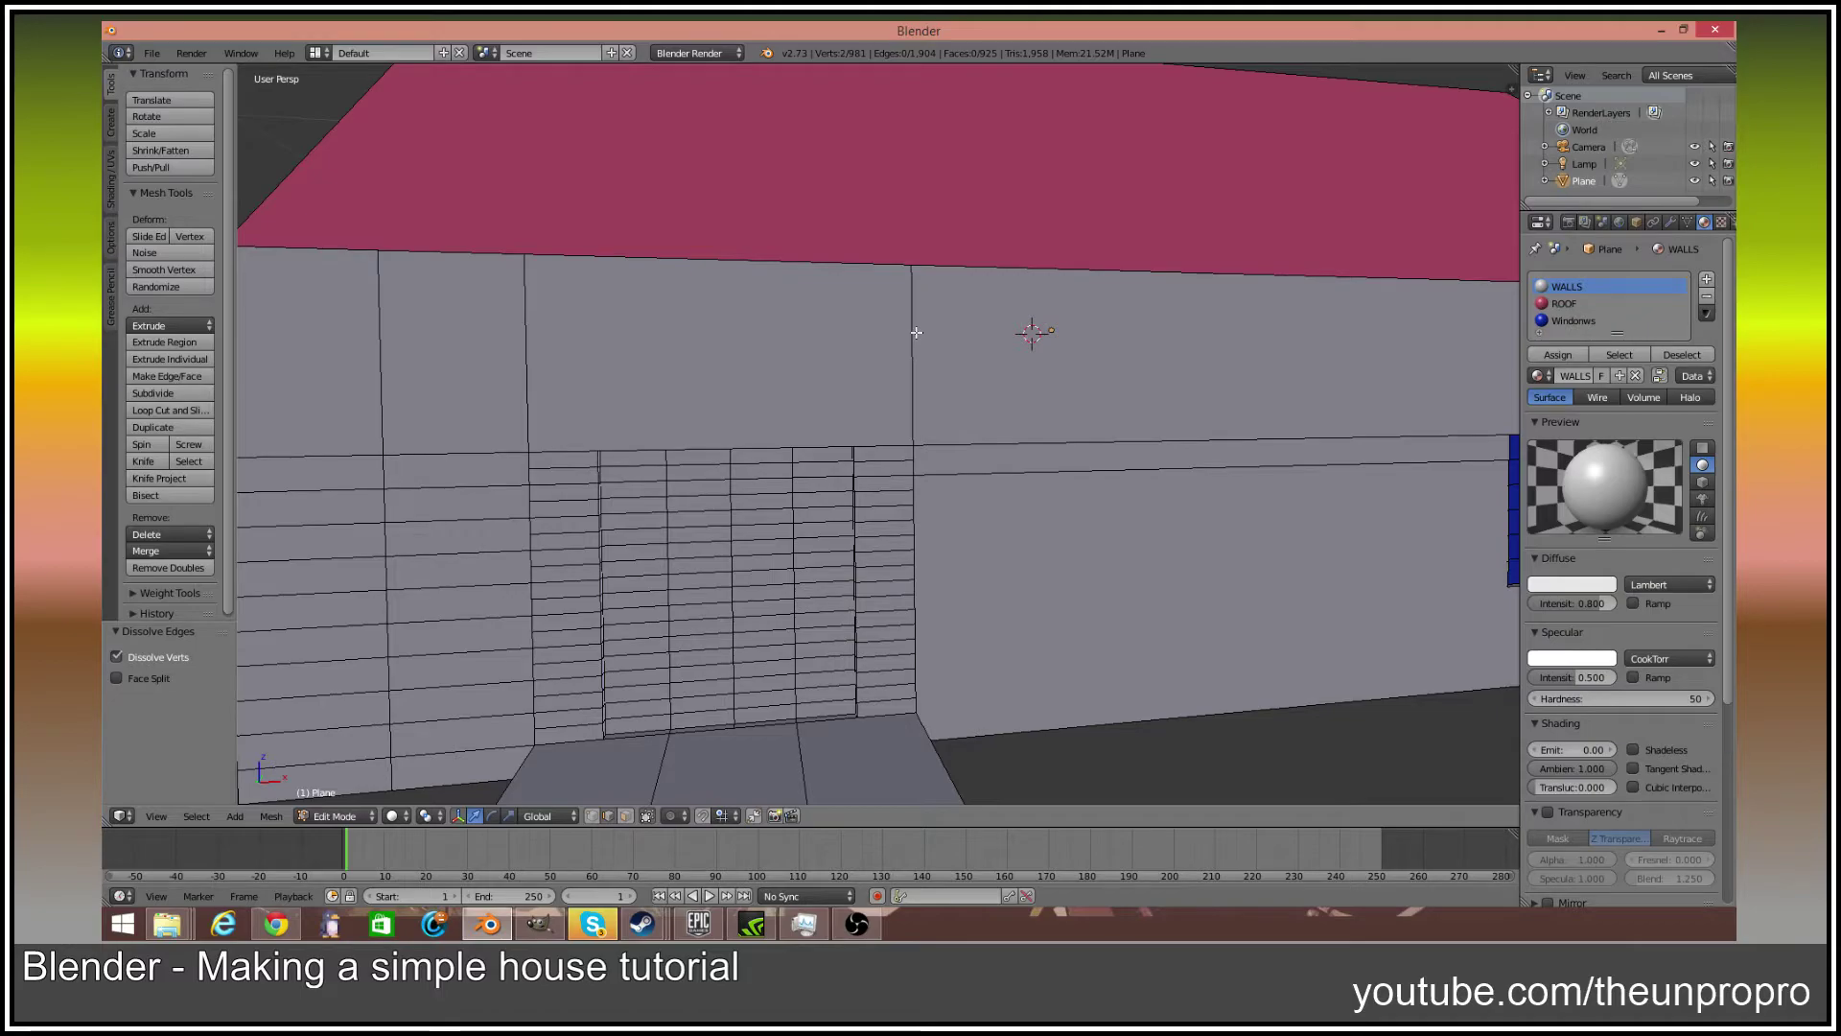
shift+right_click(914, 333)
key(x)
click(926, 318)
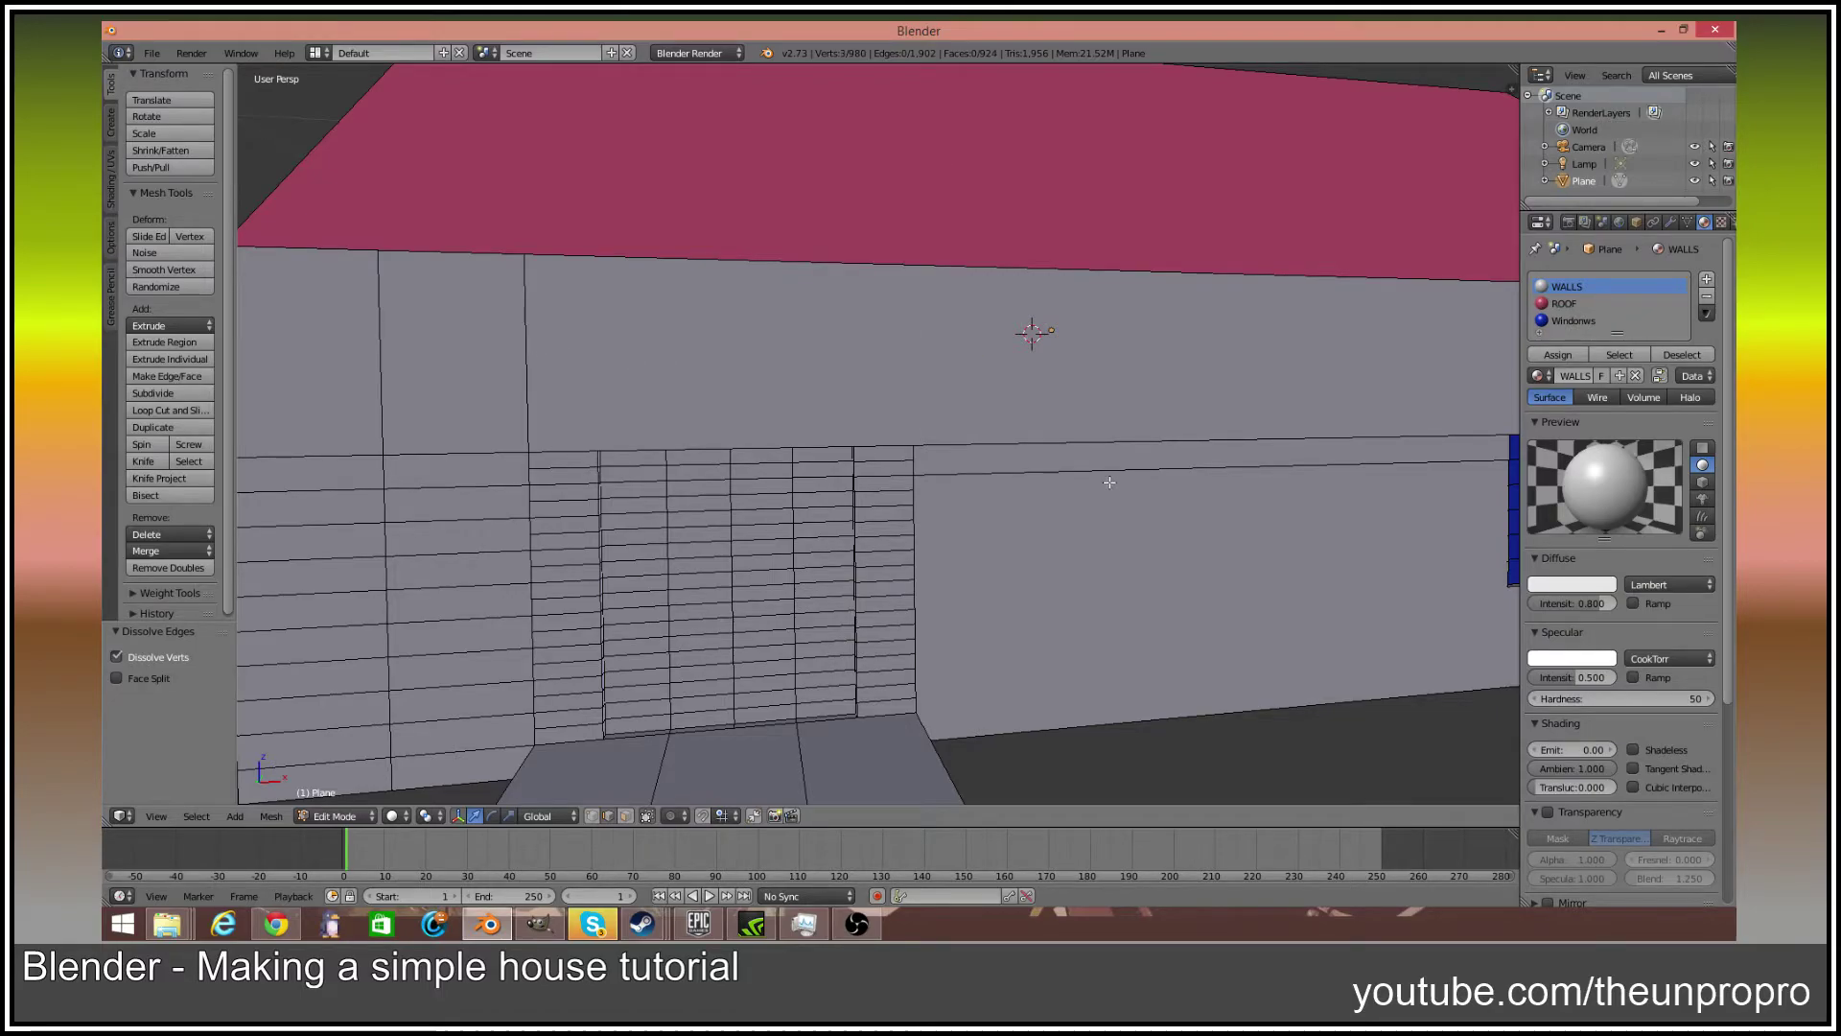
Try to dissolve the two long horizontal edges between the doorway and the window with Dissolve Edges once more
shift+right_click(1103, 444)
key(x)
click(1100, 443)
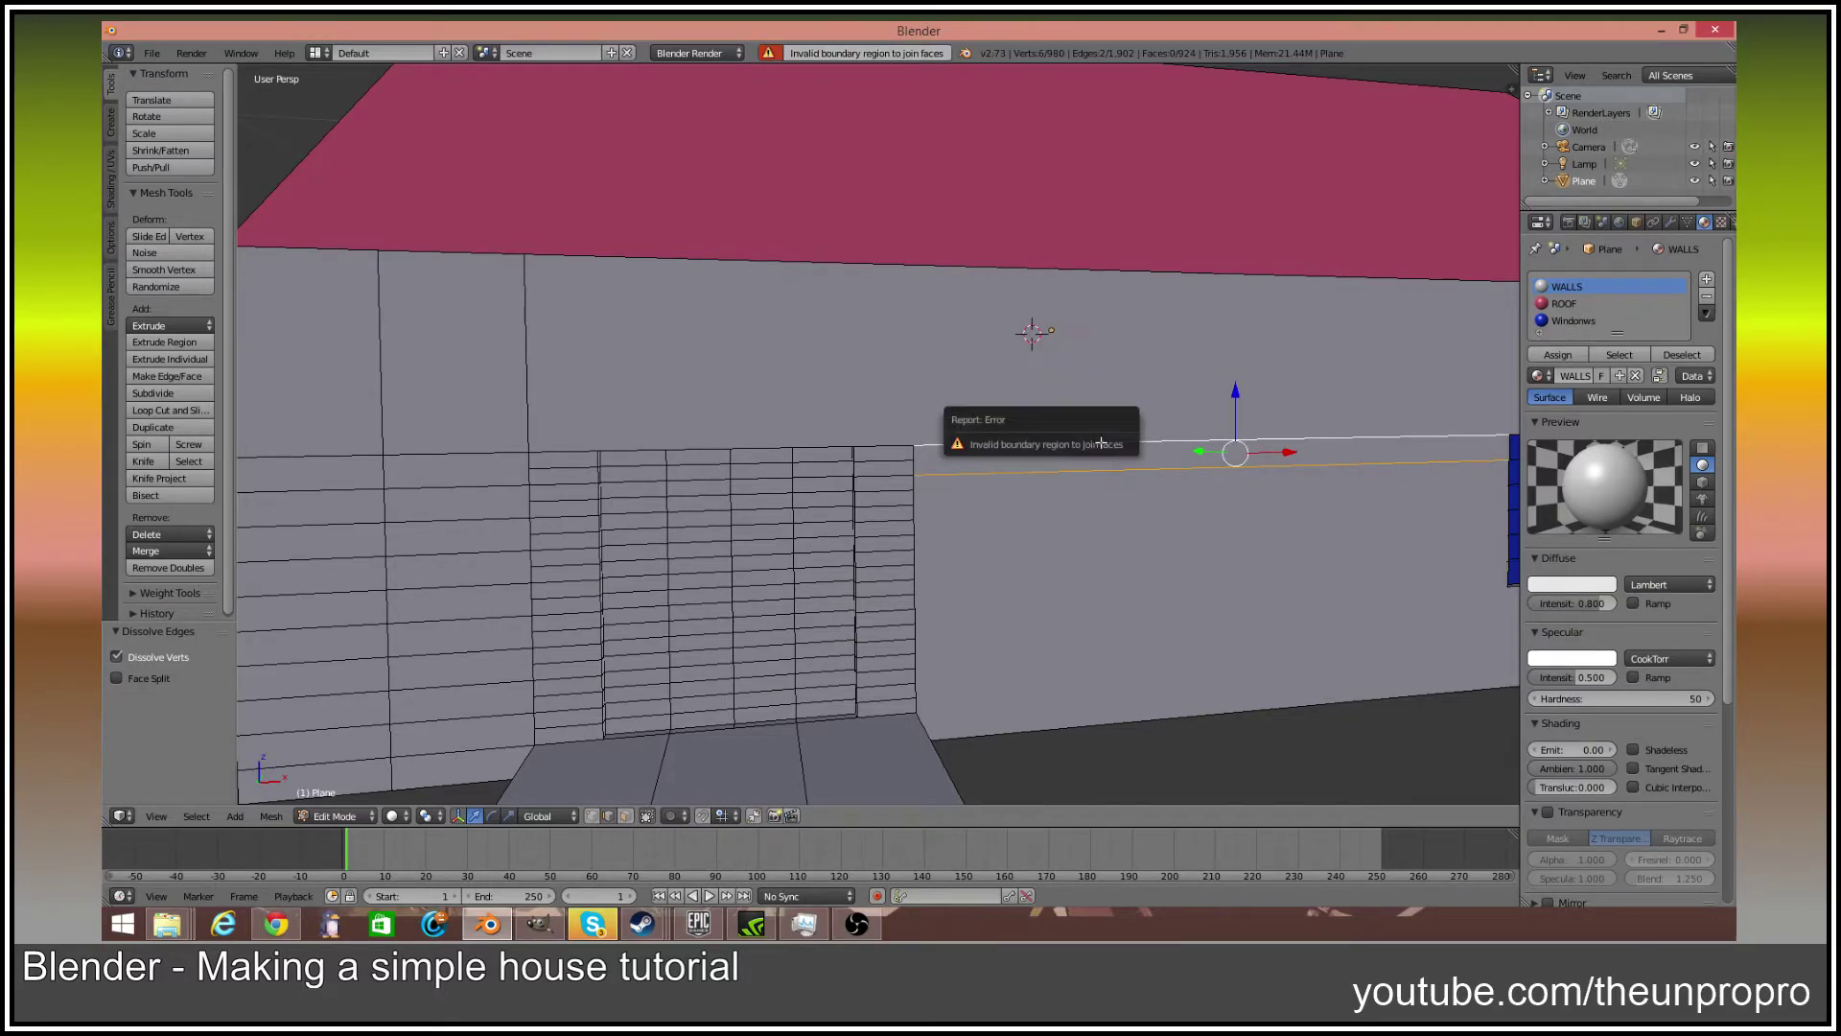
Dissolve the uppermost short horizontal edges in the narrow wall strip on the window side of the doorway
middle_drag(1081, 480, 1187, 533)
scroll(959, 455, up, 4)
right_click(1093, 493)
key(x)
click(1100, 468)
Select the lower and upper long edges running toward the window and try to join their faces
right_click(1081, 492)
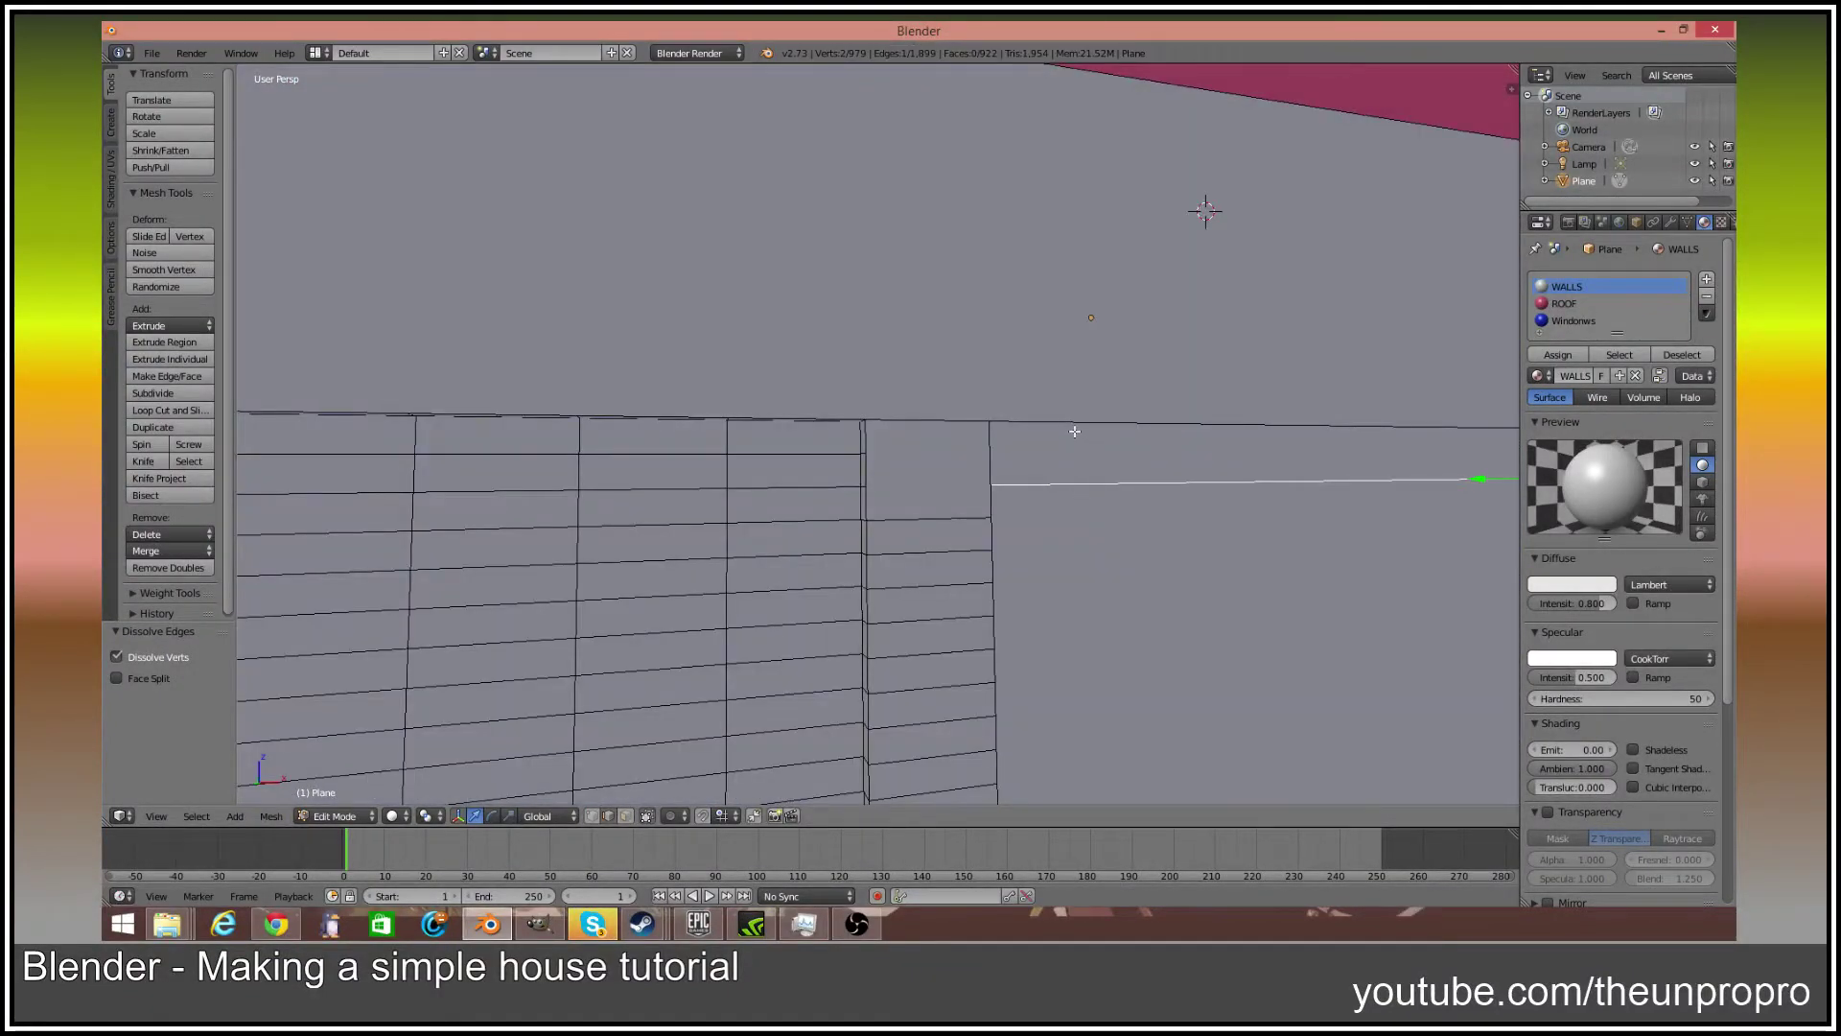
shift+right_click(1074, 432)
key(f)
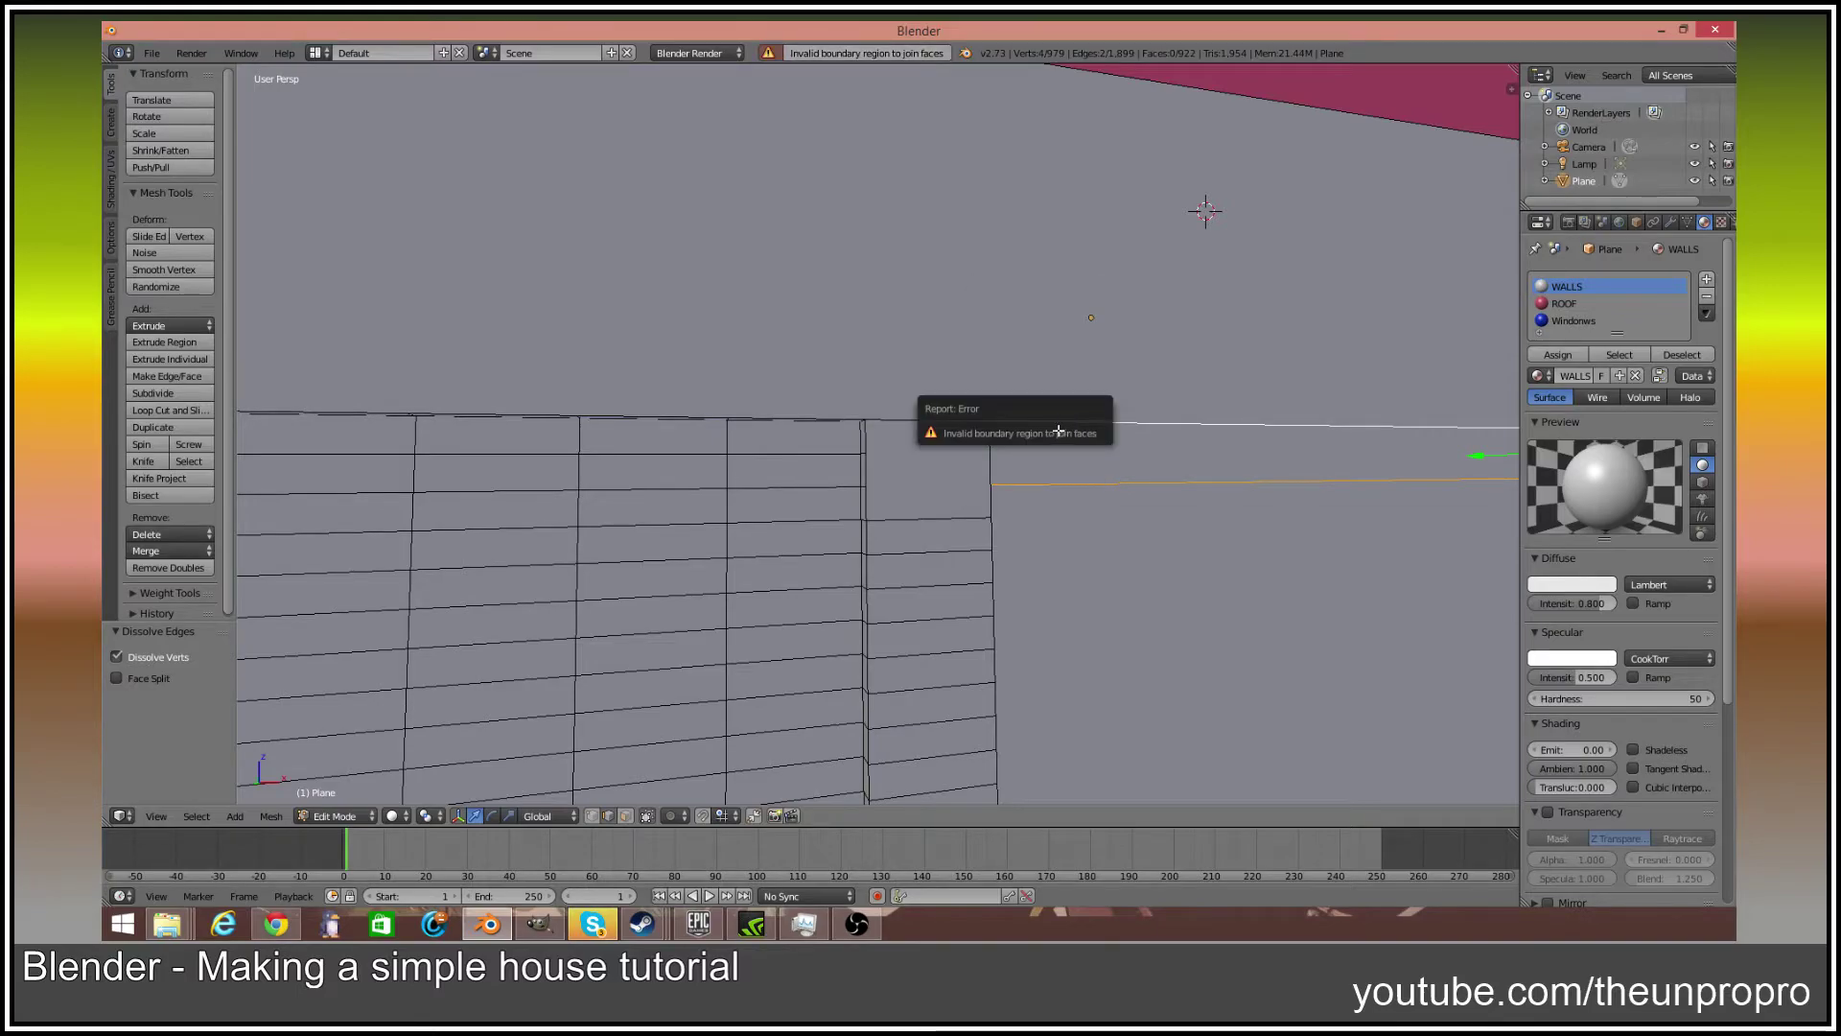
Try to dissolve the top edge and side edges at the upper corner of the strip between doorway and window wall
right_click(929, 420)
shift+right_click(991, 460)
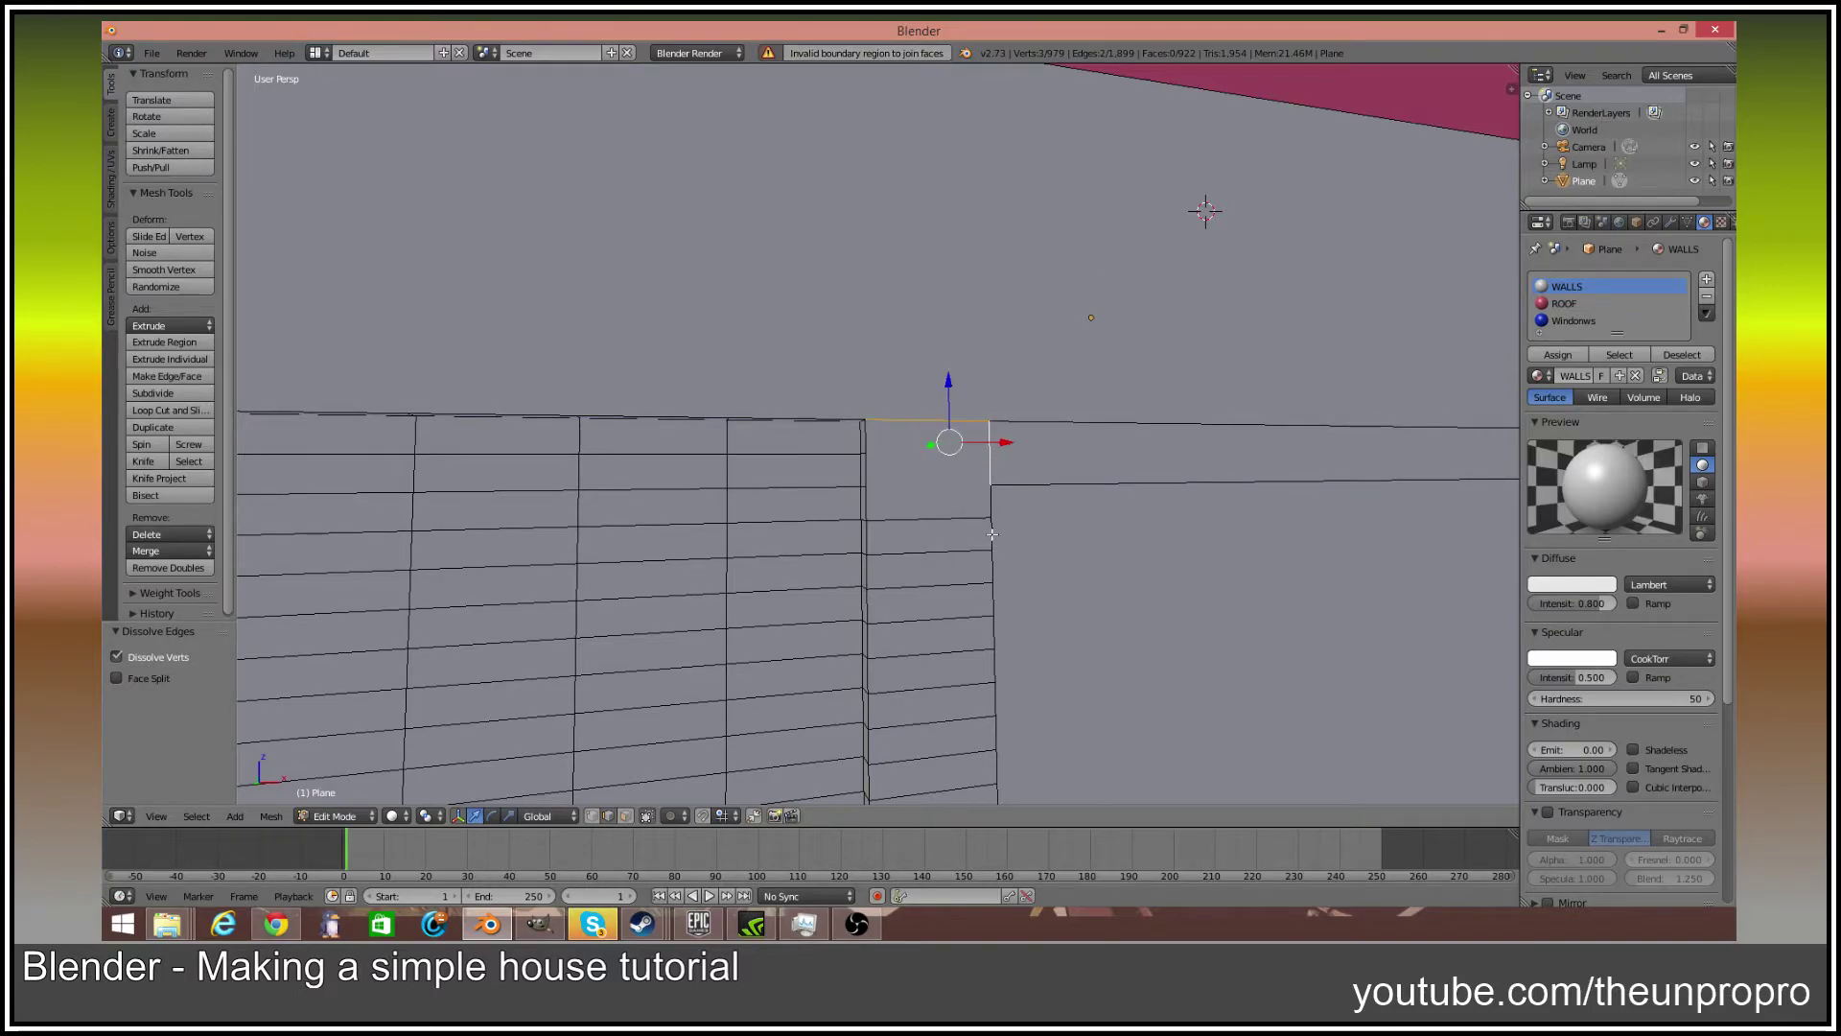
key(x)
click(994, 514)
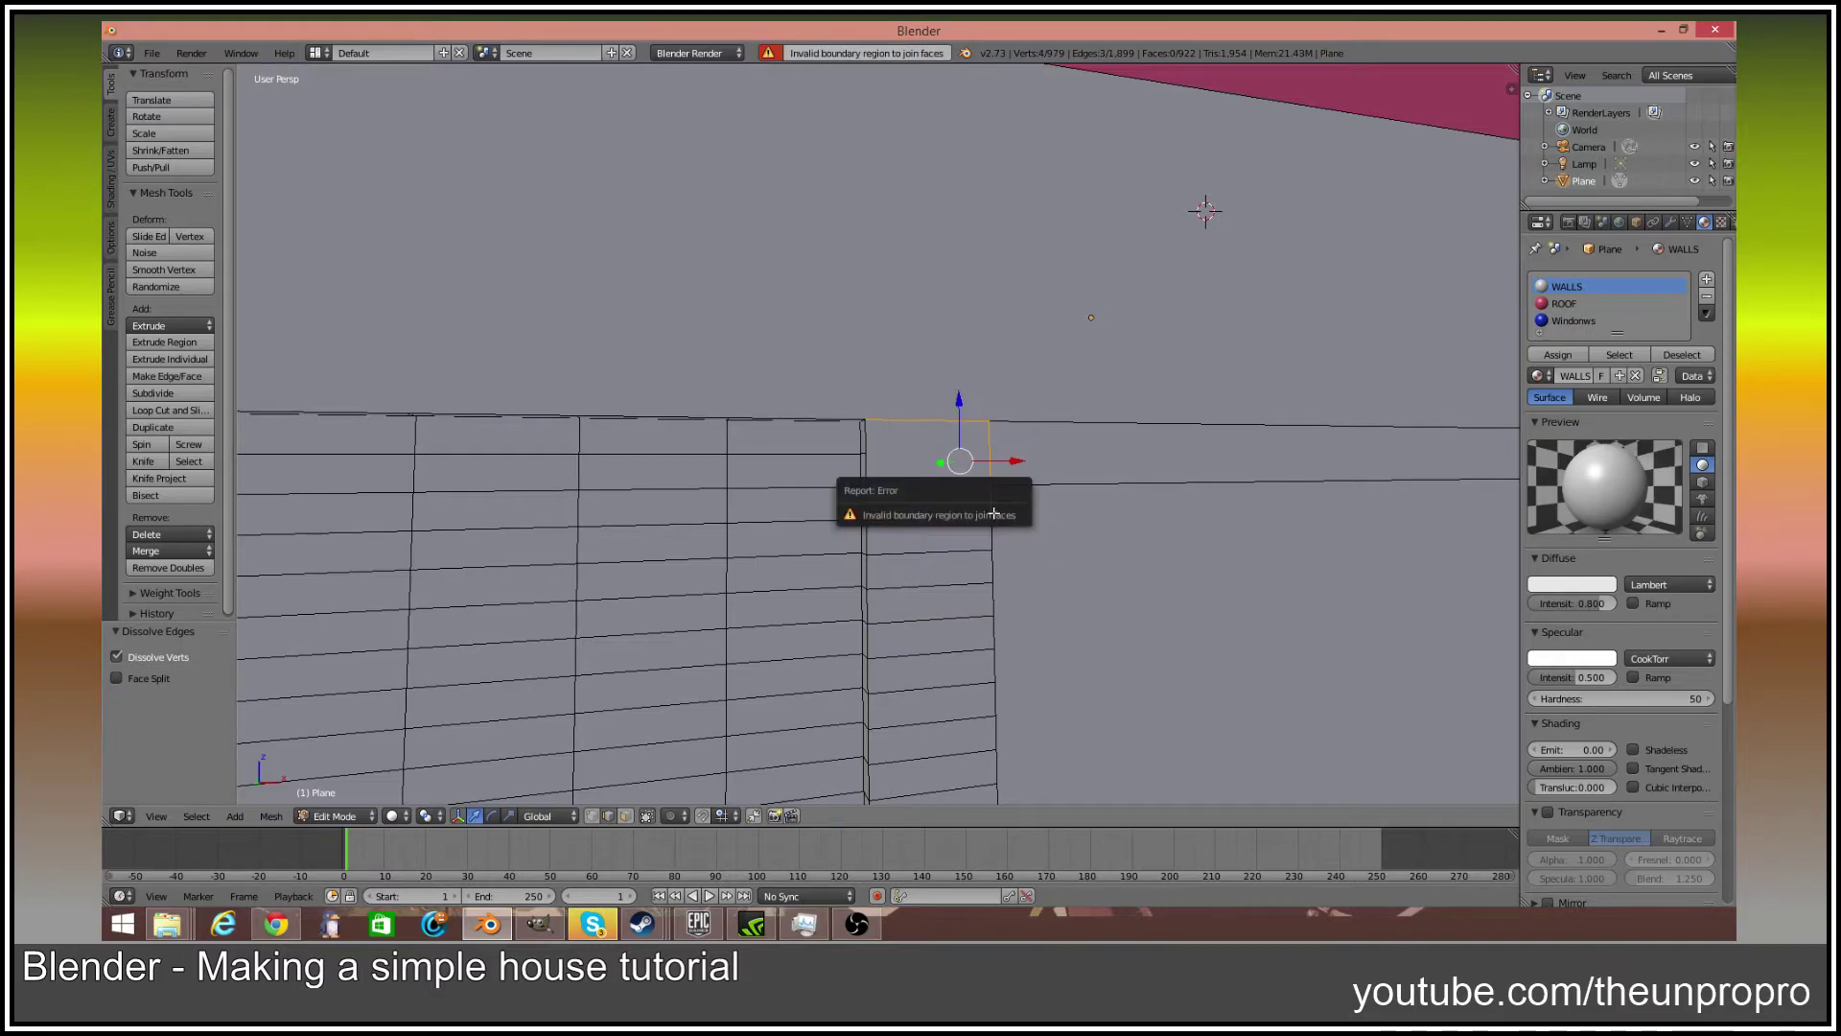
Shift the strip's short top edge by about -0.004 in X and 0.001 in Y, and try to dissolve it
right_drag(936, 421, 928, 420)
click(928, 420)
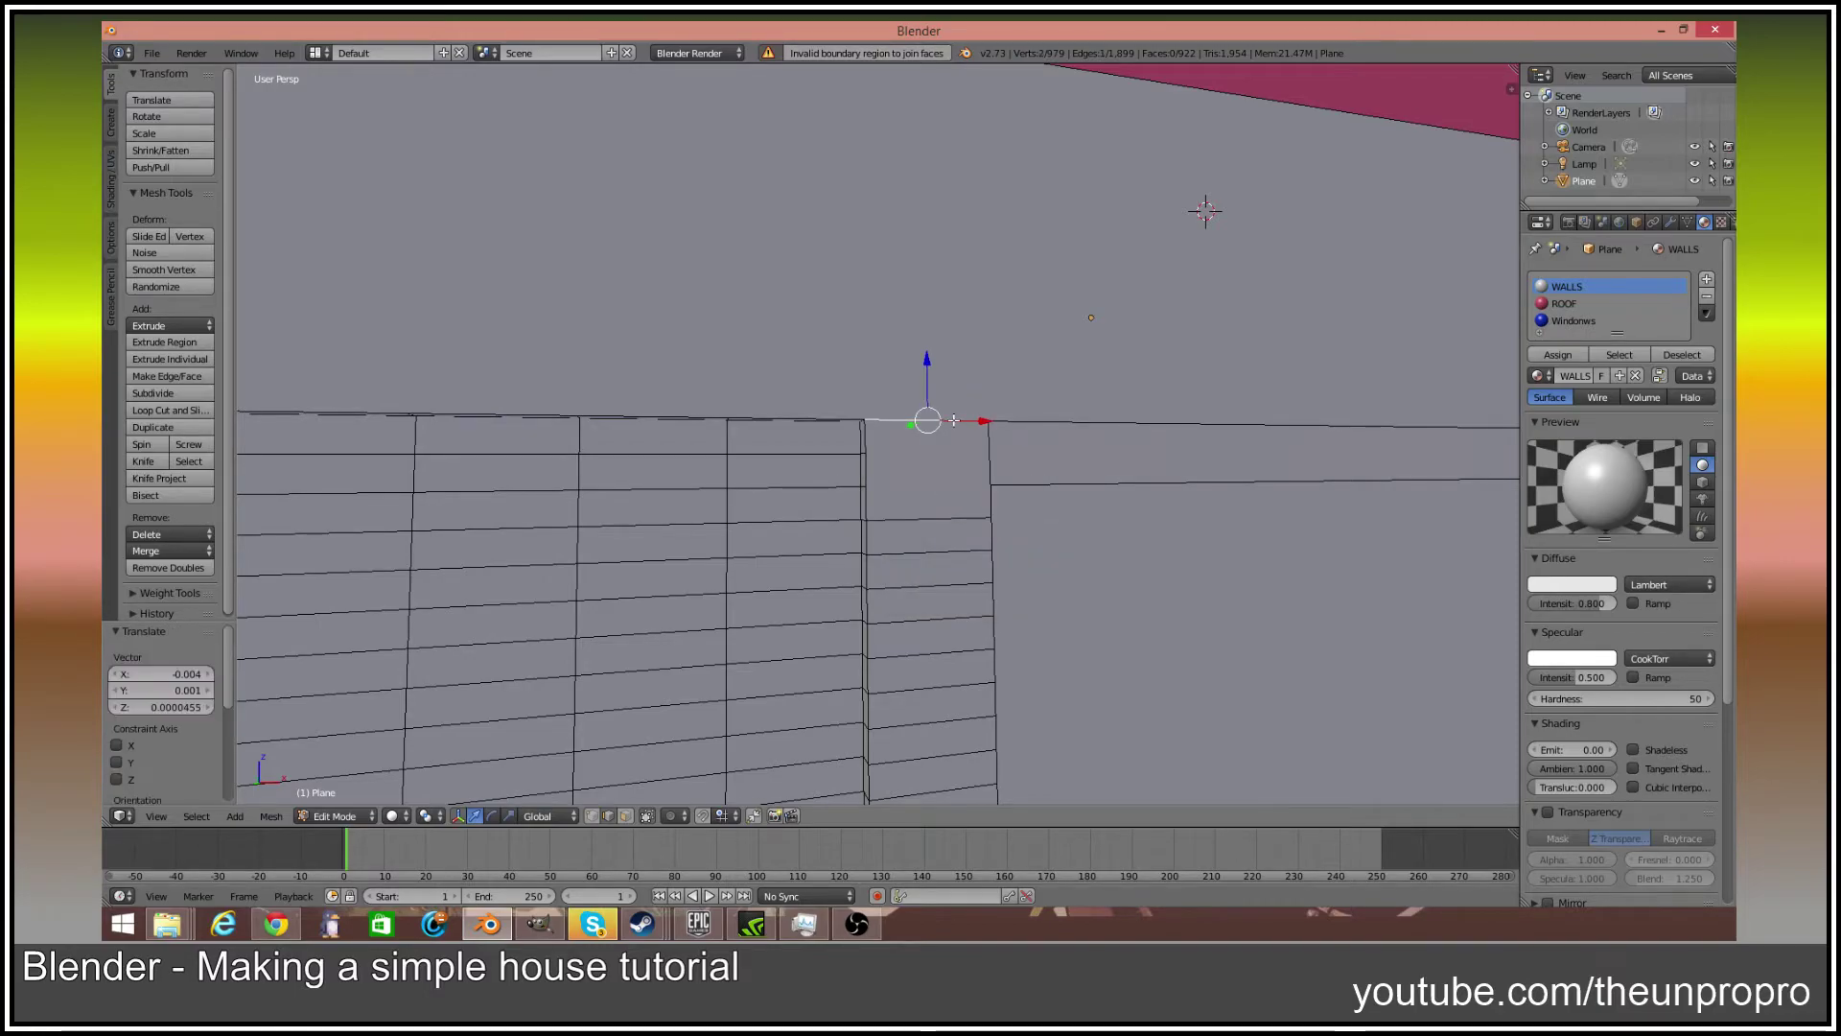
middle_drag(935, 420, 883, 448)
key(x)
click(882, 448)
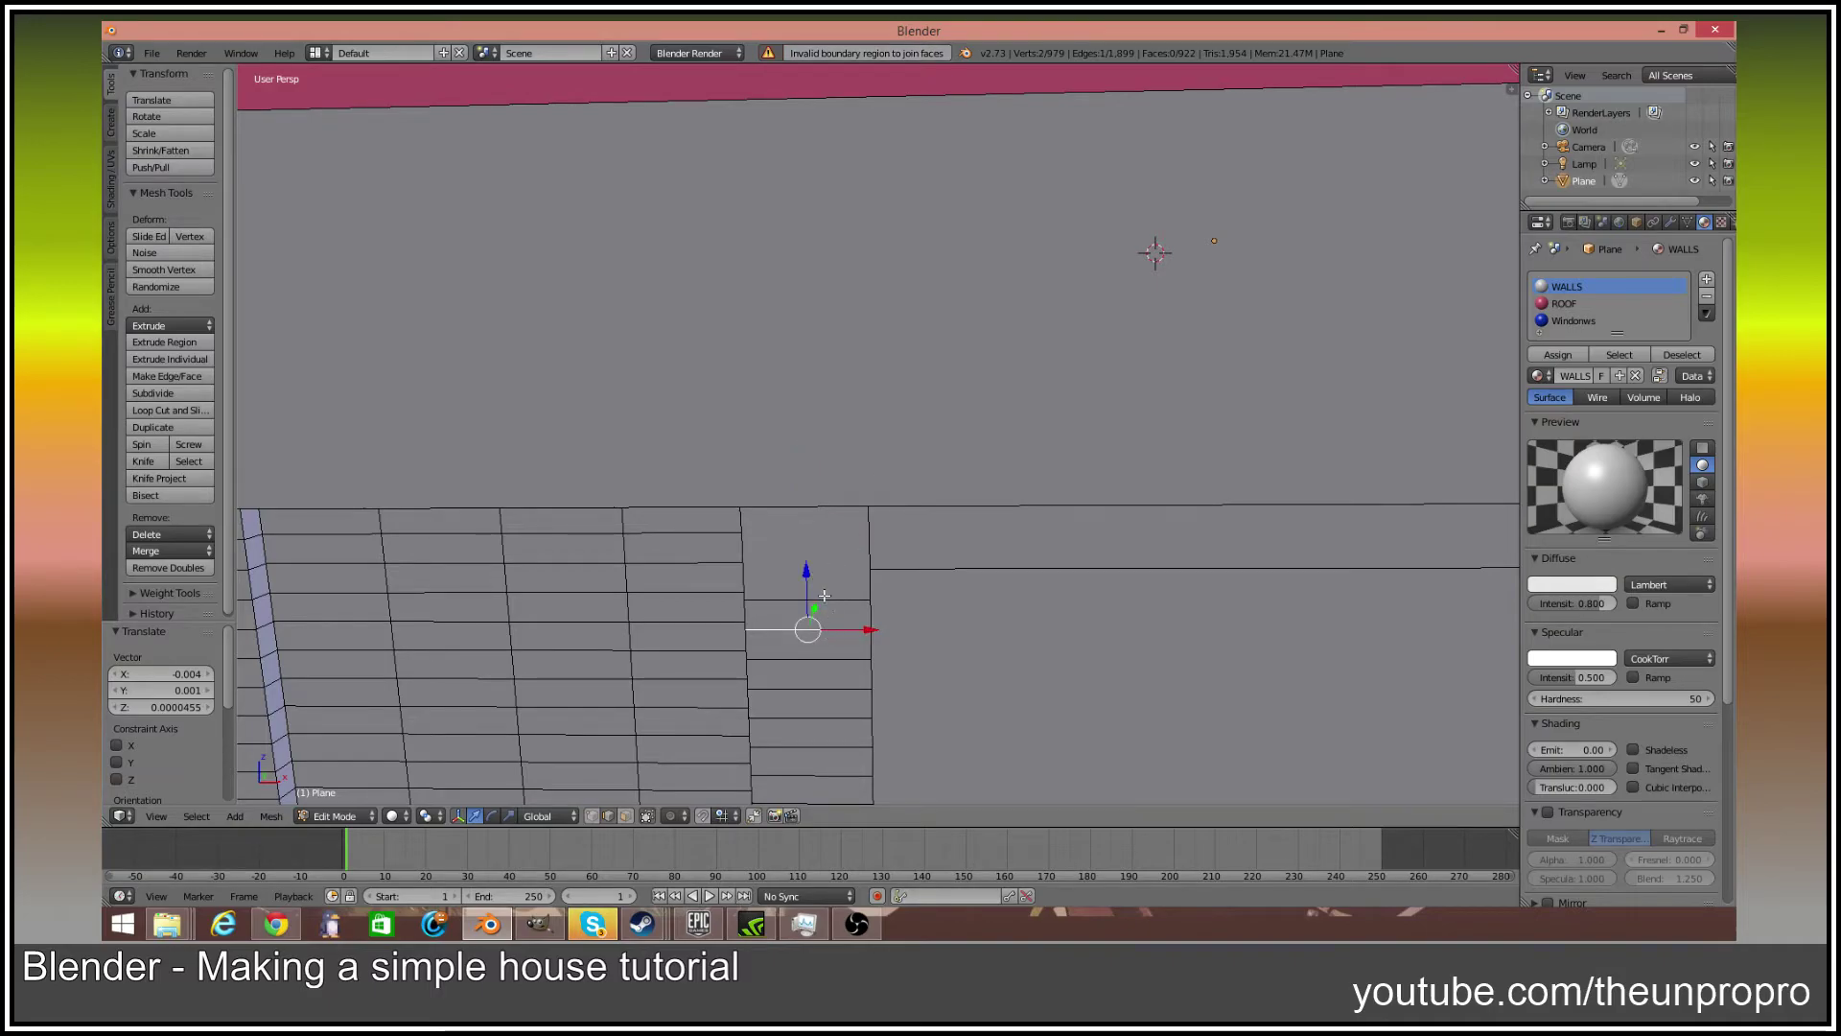
Dissolve the next short horizontal edges near the top of the strip on the doorway's window side
key(x)
click(864, 627)
middle_drag(864, 626, 837, 610)
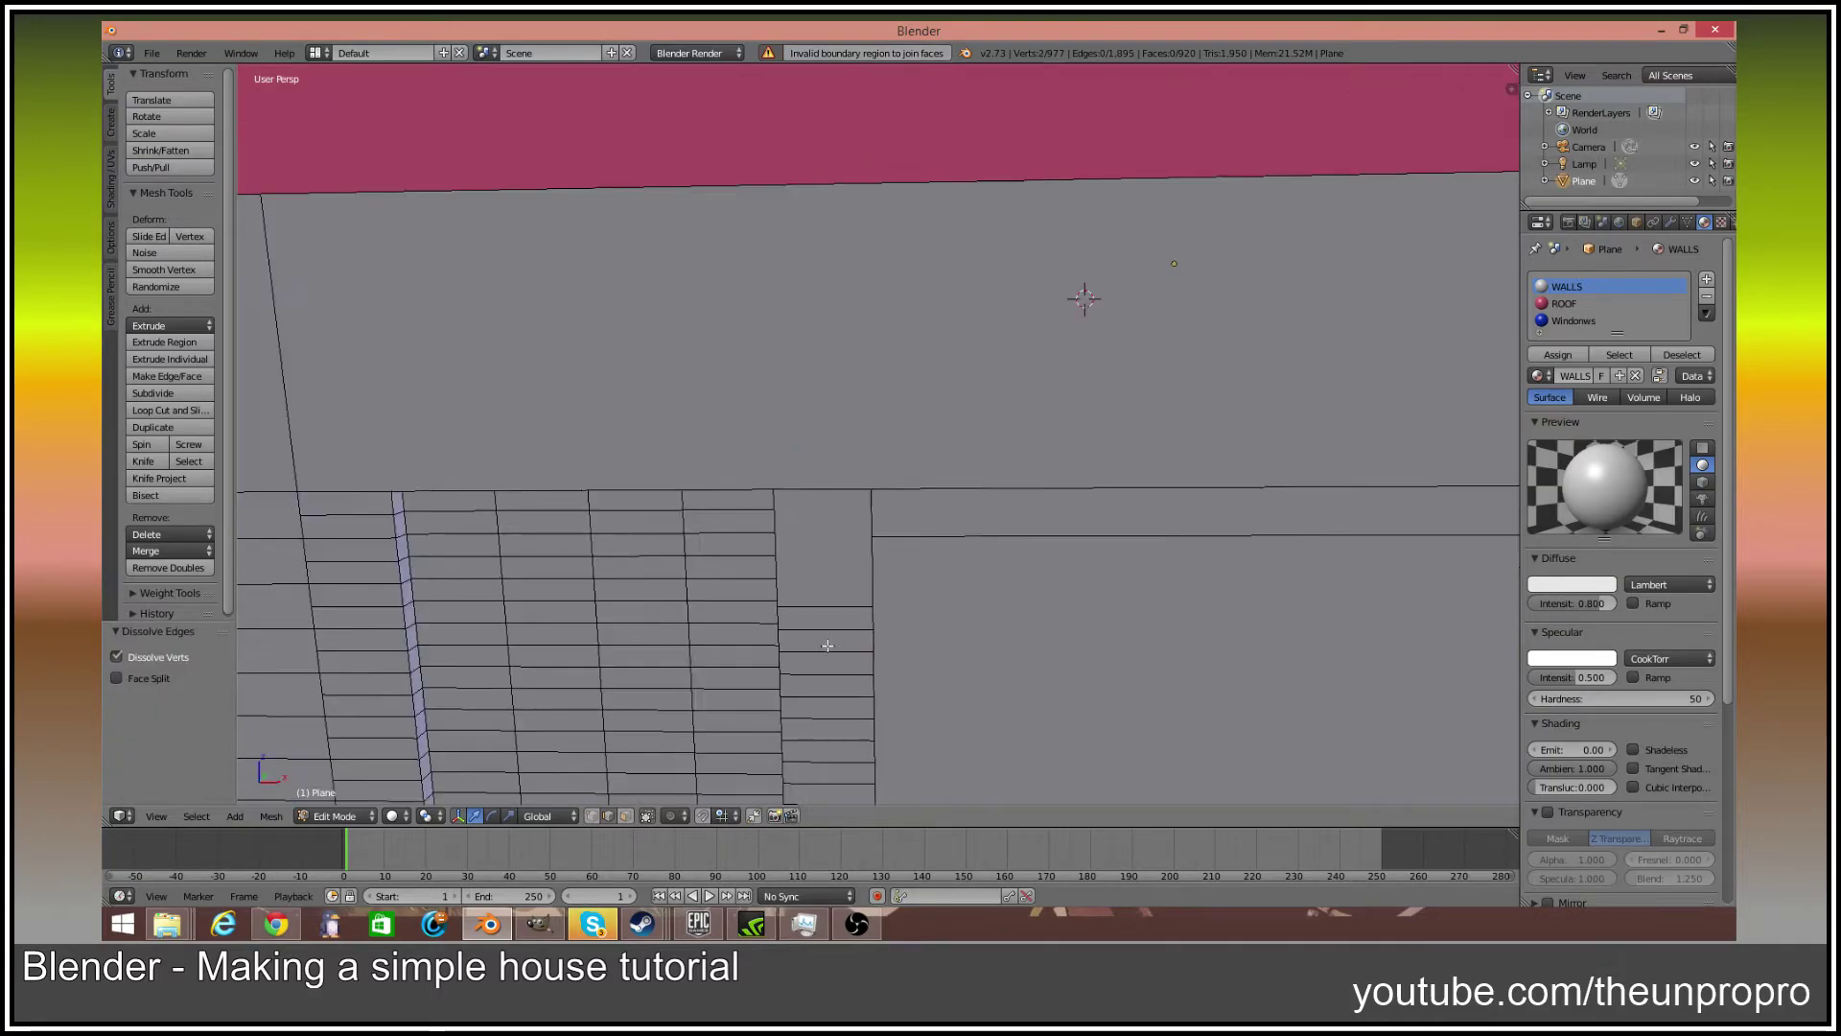
Dissolve all remaining short horizontal edges in the strip on the doorway's window side, and try to dissolve its long outer vertical edge
right_click(836, 607)
shift+right_click(830, 629)
shift+right_click(813, 719)
shift+right_click(811, 740)
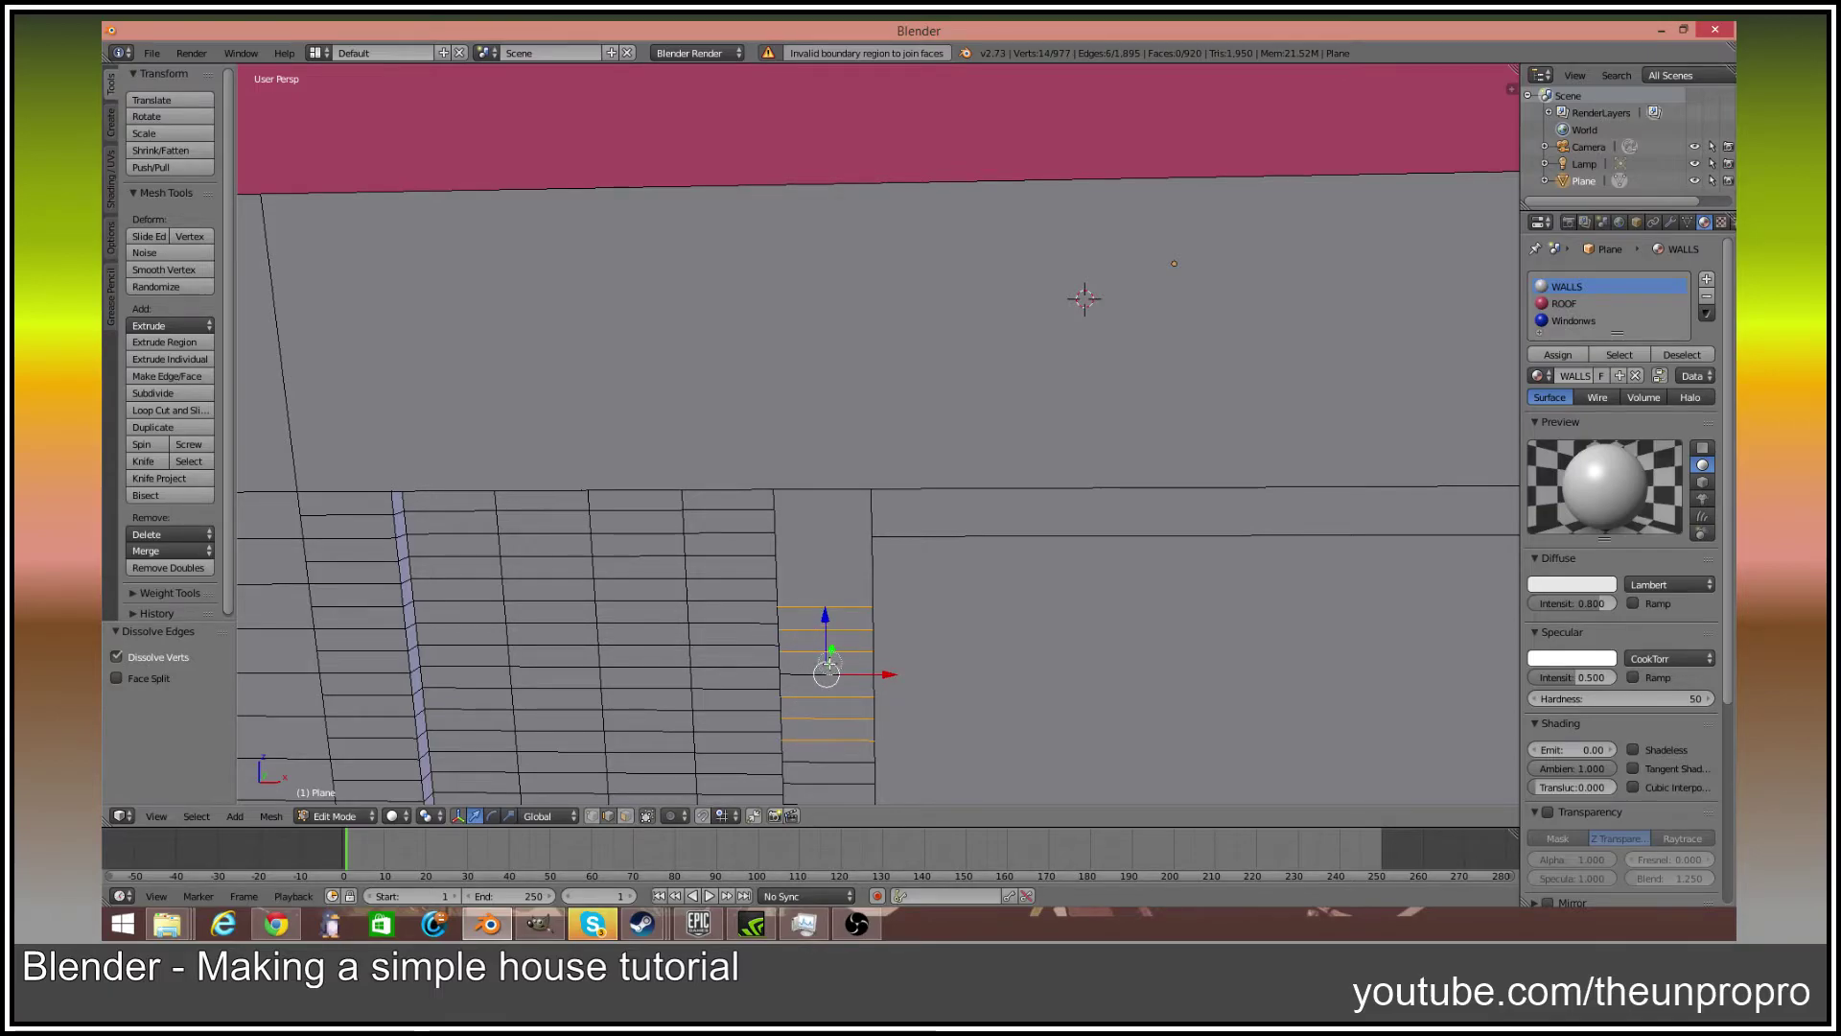
right_click(830, 635)
shift+middle_drag(929, 735, 968, 518)
key(c)
drag(905, 496, 914, 575)
key(x)
click(929, 573)
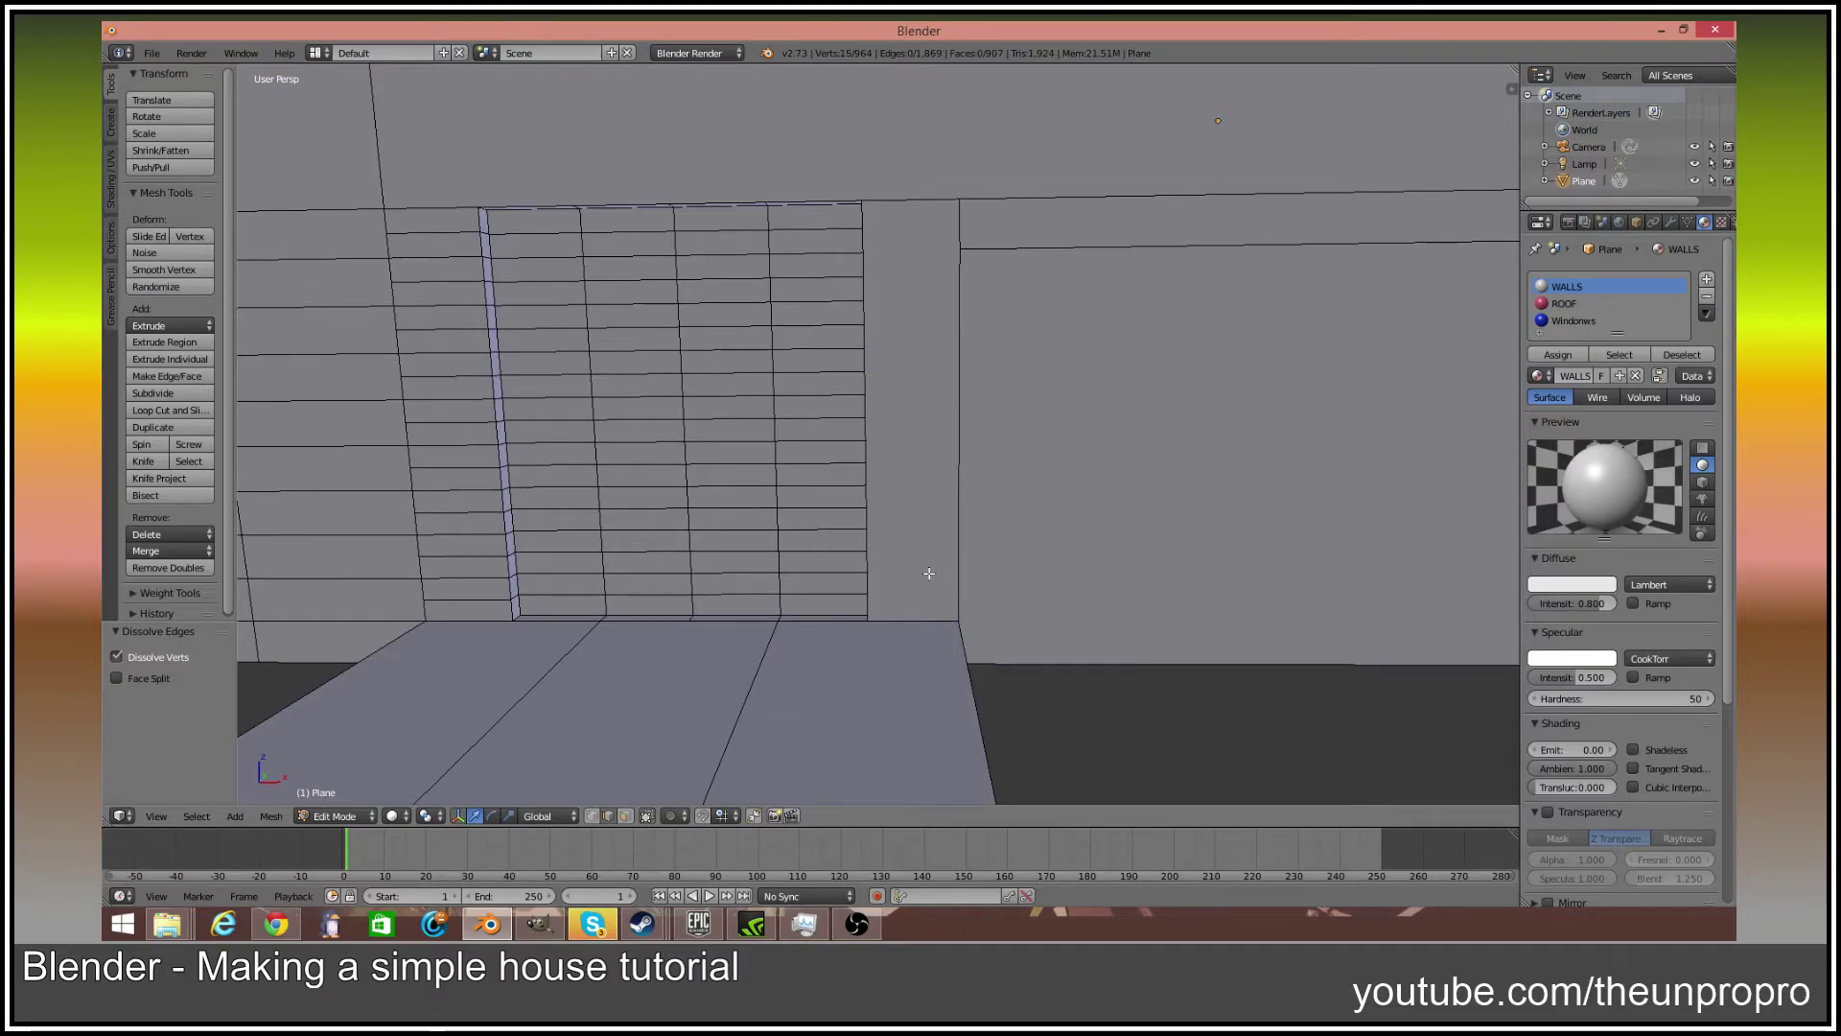
key(x)
click(970, 506)
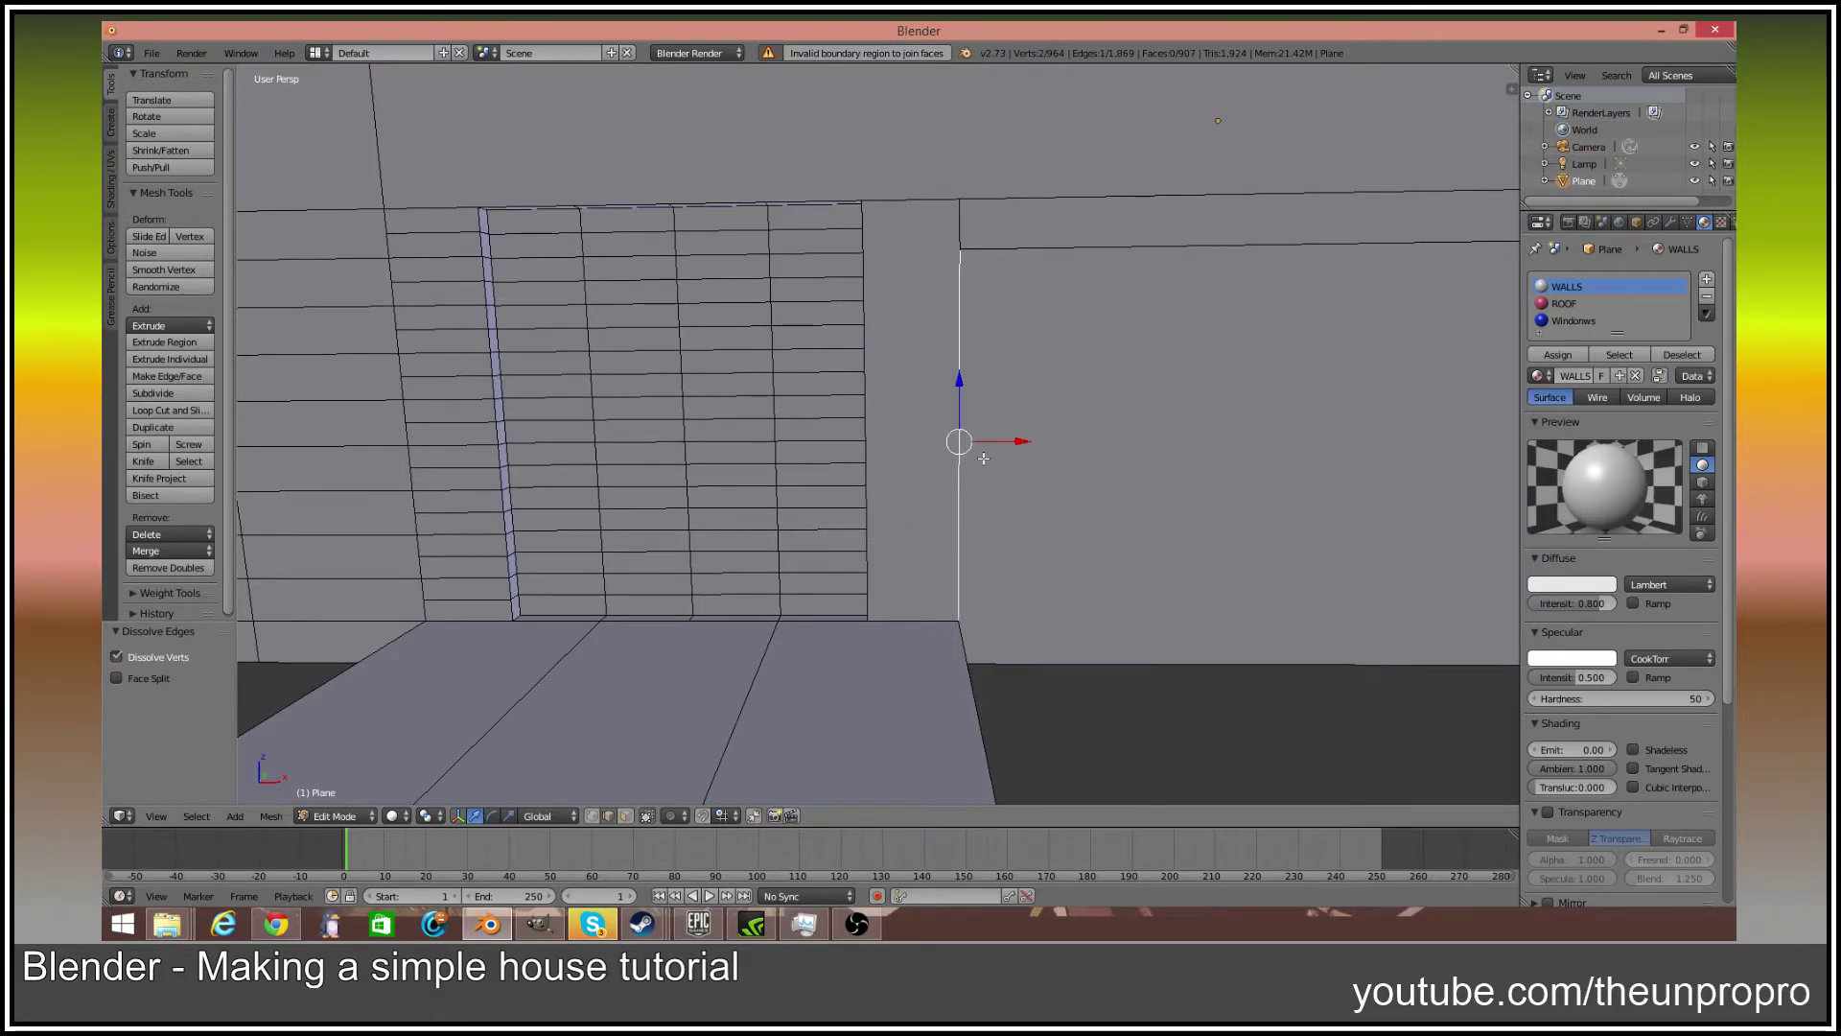
Dissolve all the short horizontal edges in the narrow wall strip on the other side of the doorway
shift+middle_drag(786, 500, 1179, 555)
right_click(851, 644)
drag(846, 628, 851, 299)
right_click(850, 298)
key(x)
click(849, 299)
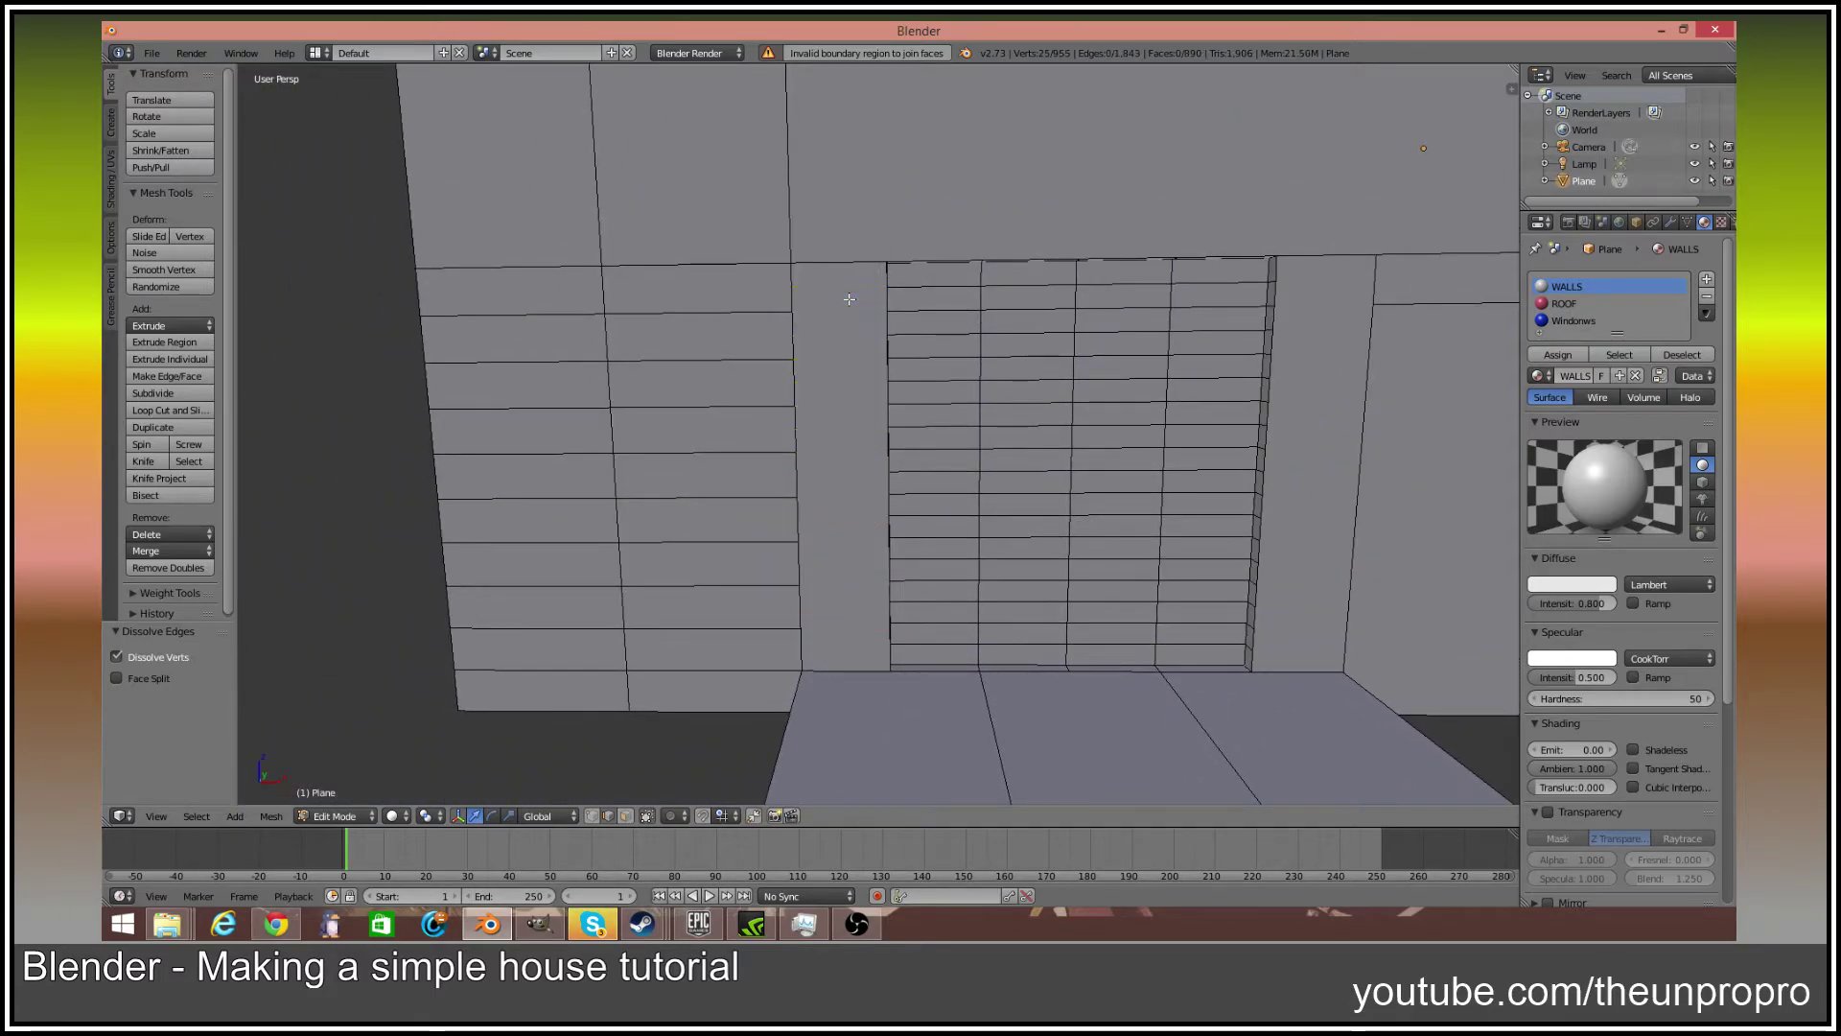
Circle-select most of the grid edges on the recessed door face and dissolve them
middle_drag(847, 315, 1004, 406)
drag(770, 303, 769, 356)
middle_drag(765, 299, 767, 303)
mouse_move(767, 303)
mouse_down()
mouse_move(793, 634)
mouse_move(874, 537)
mouse_move(875, 312)
mouse_move(823, 470)
mouse_move(827, 593)
mouse_up()
mouse_move(935, 653)
mouse_down()
mouse_move(1040, 527)
mouse_move(926, 671)
mouse_move(878, 689)
mouse_up()
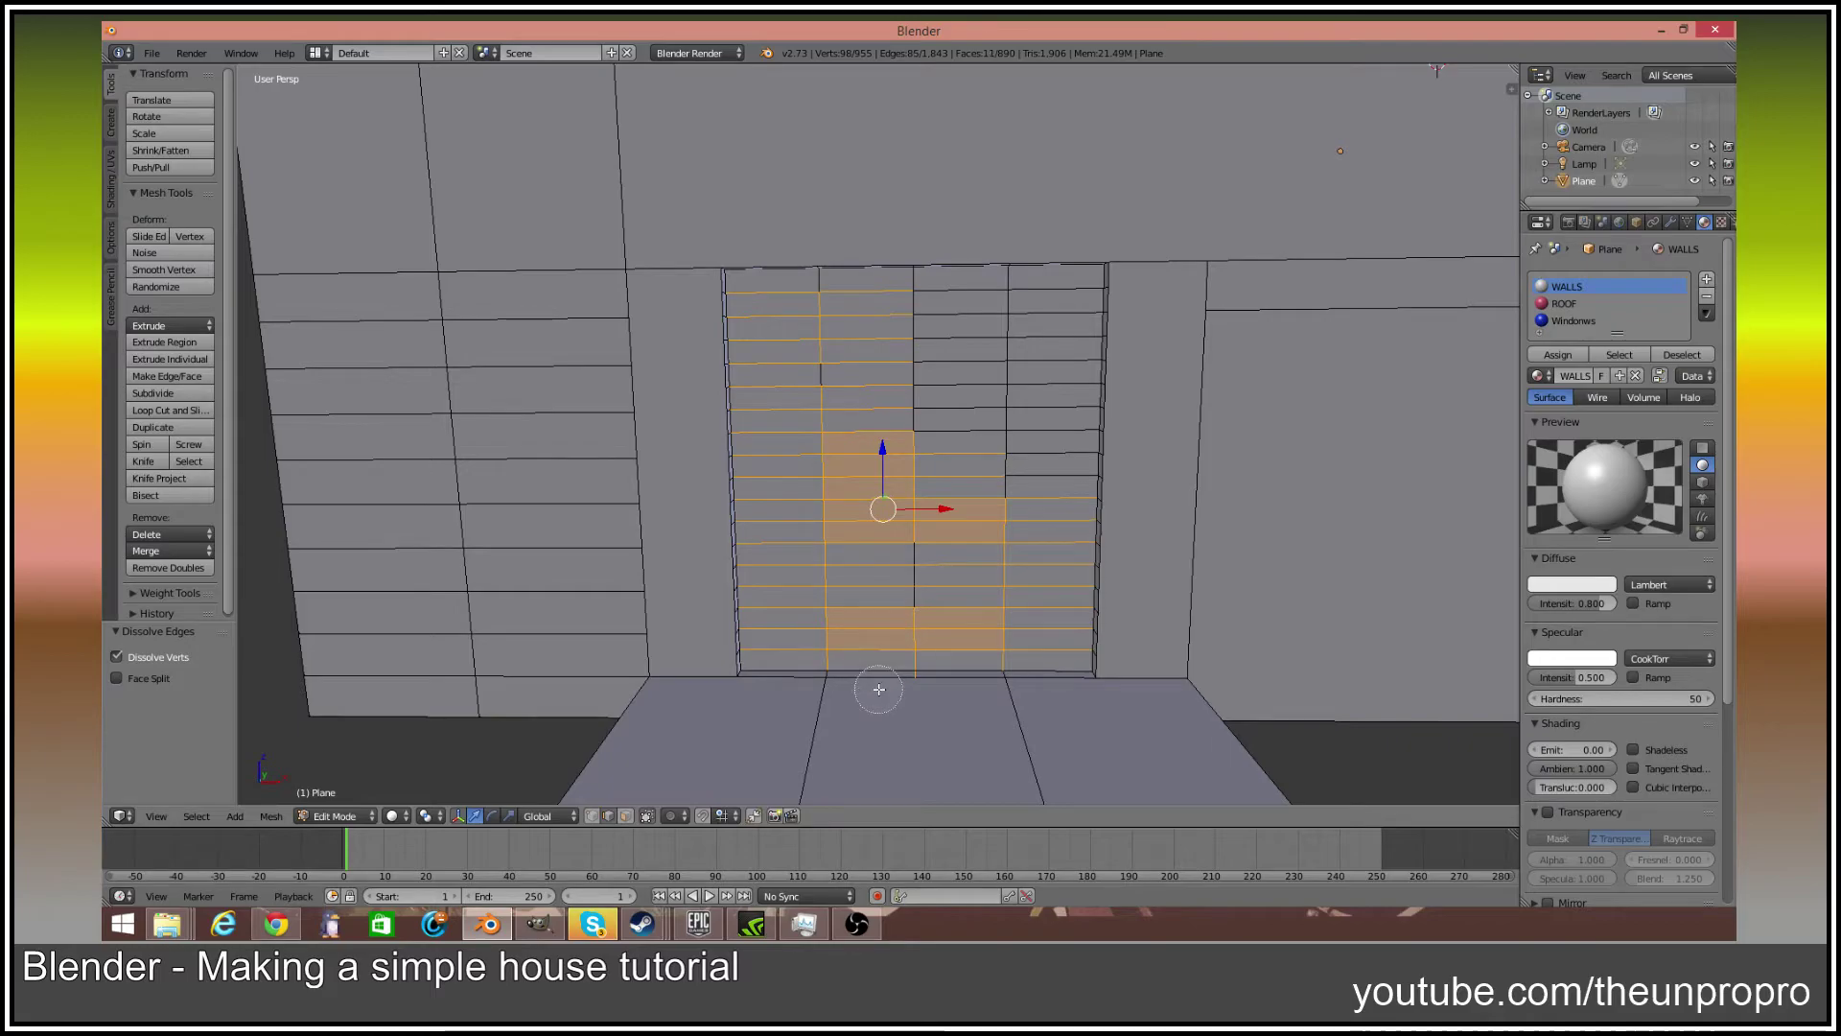
drag(872, 383, 953, 296)
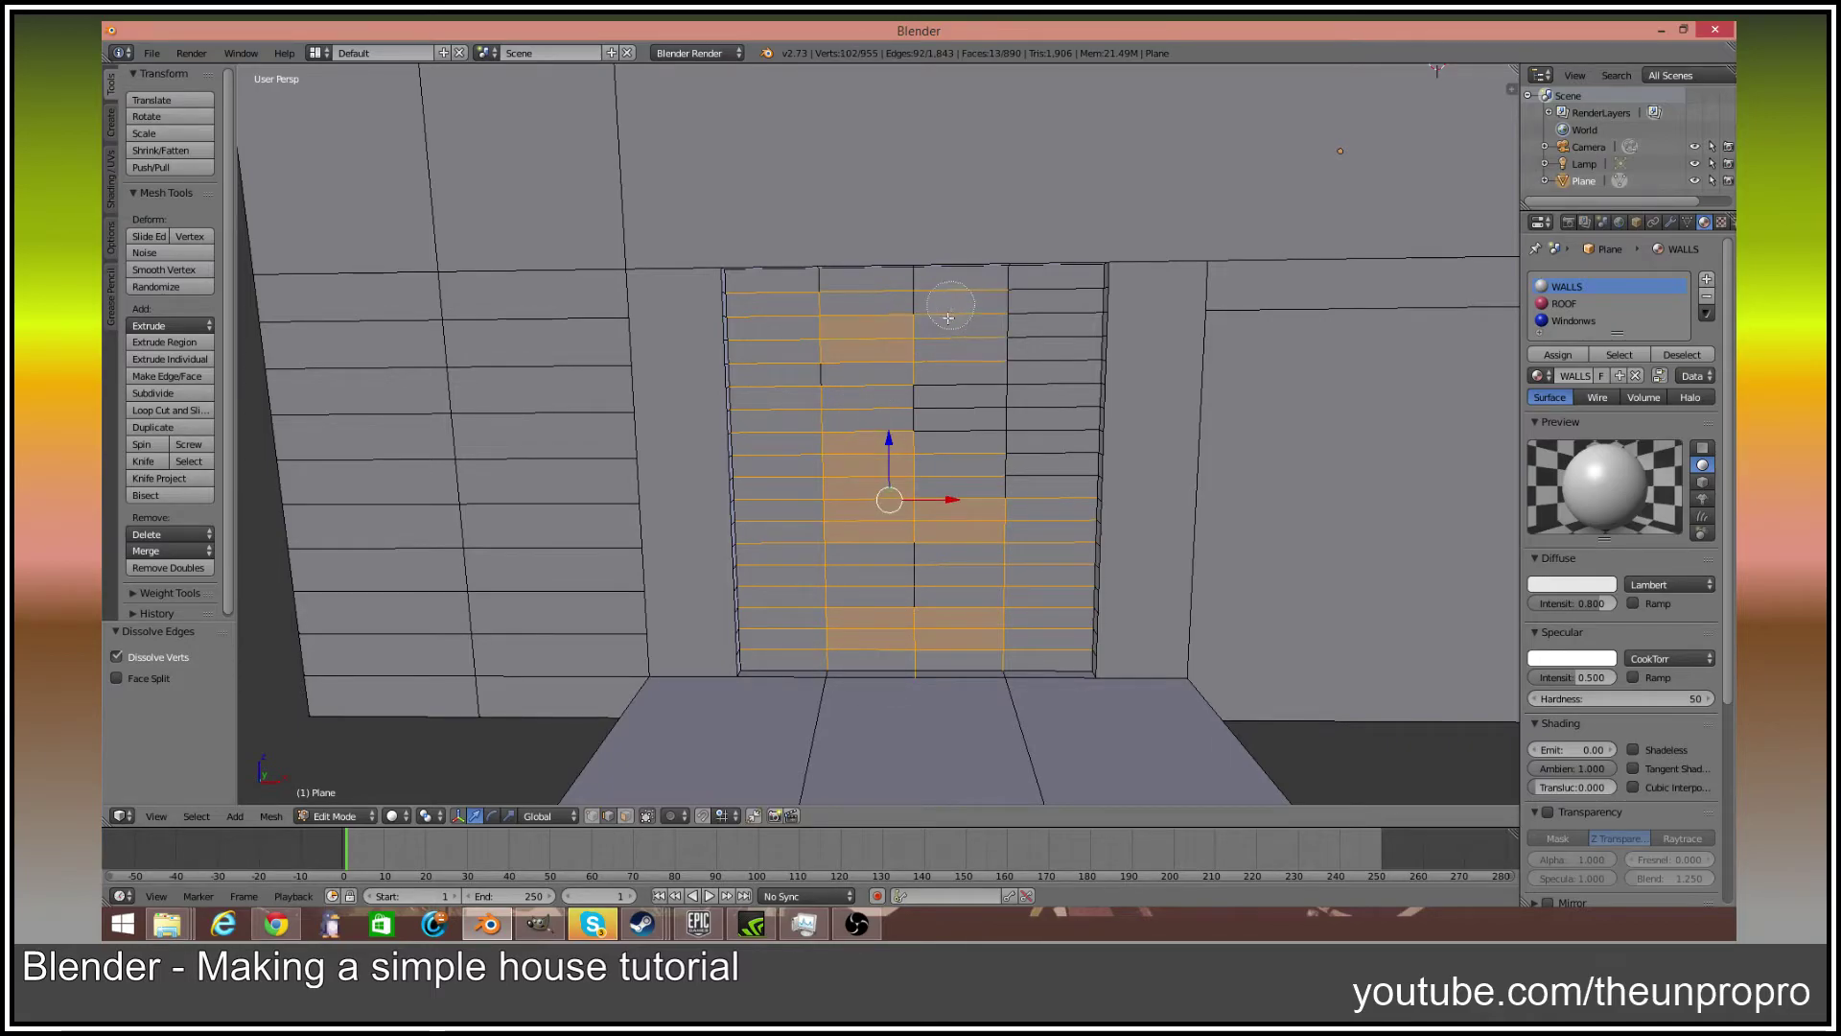
key(x)
click(969, 465)
Dissolve the leftover grid edges on the recessed door face so that it becomes one plain face
mouse_move(988, 466)
middle_down()
mouse_move(873, 479)
mouse_move(1023, 485)
middle_up()
key(c)
drag(1040, 469, 1069, 310)
right_click(1069, 304)
mouse_move(1069, 304)
middle_down()
mouse_move(992, 290)
mouse_move(863, 316)
mouse_move(605, 297)
mouse_move(655, 298)
middle_up()
key(x)
click(992, 292)
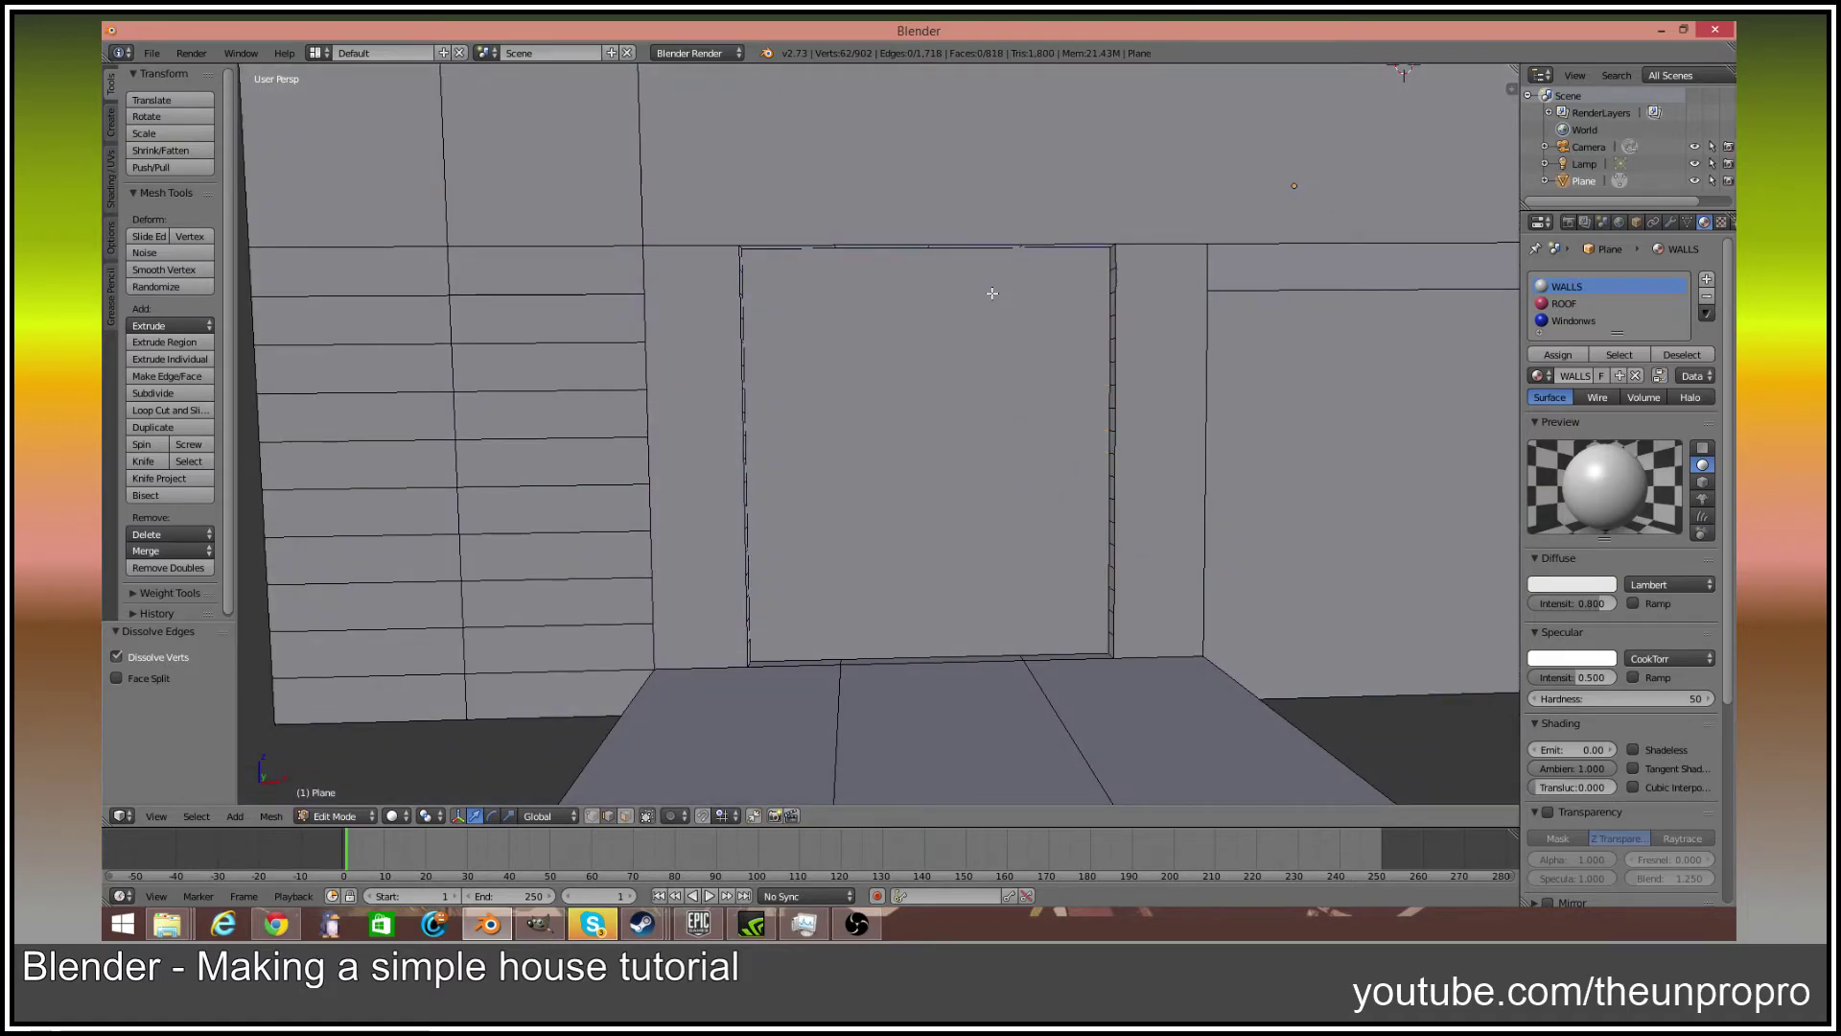
Select the short cross edges in the reveal above the door and try deleting them with Only Faces
scroll(993, 293, up, 5)
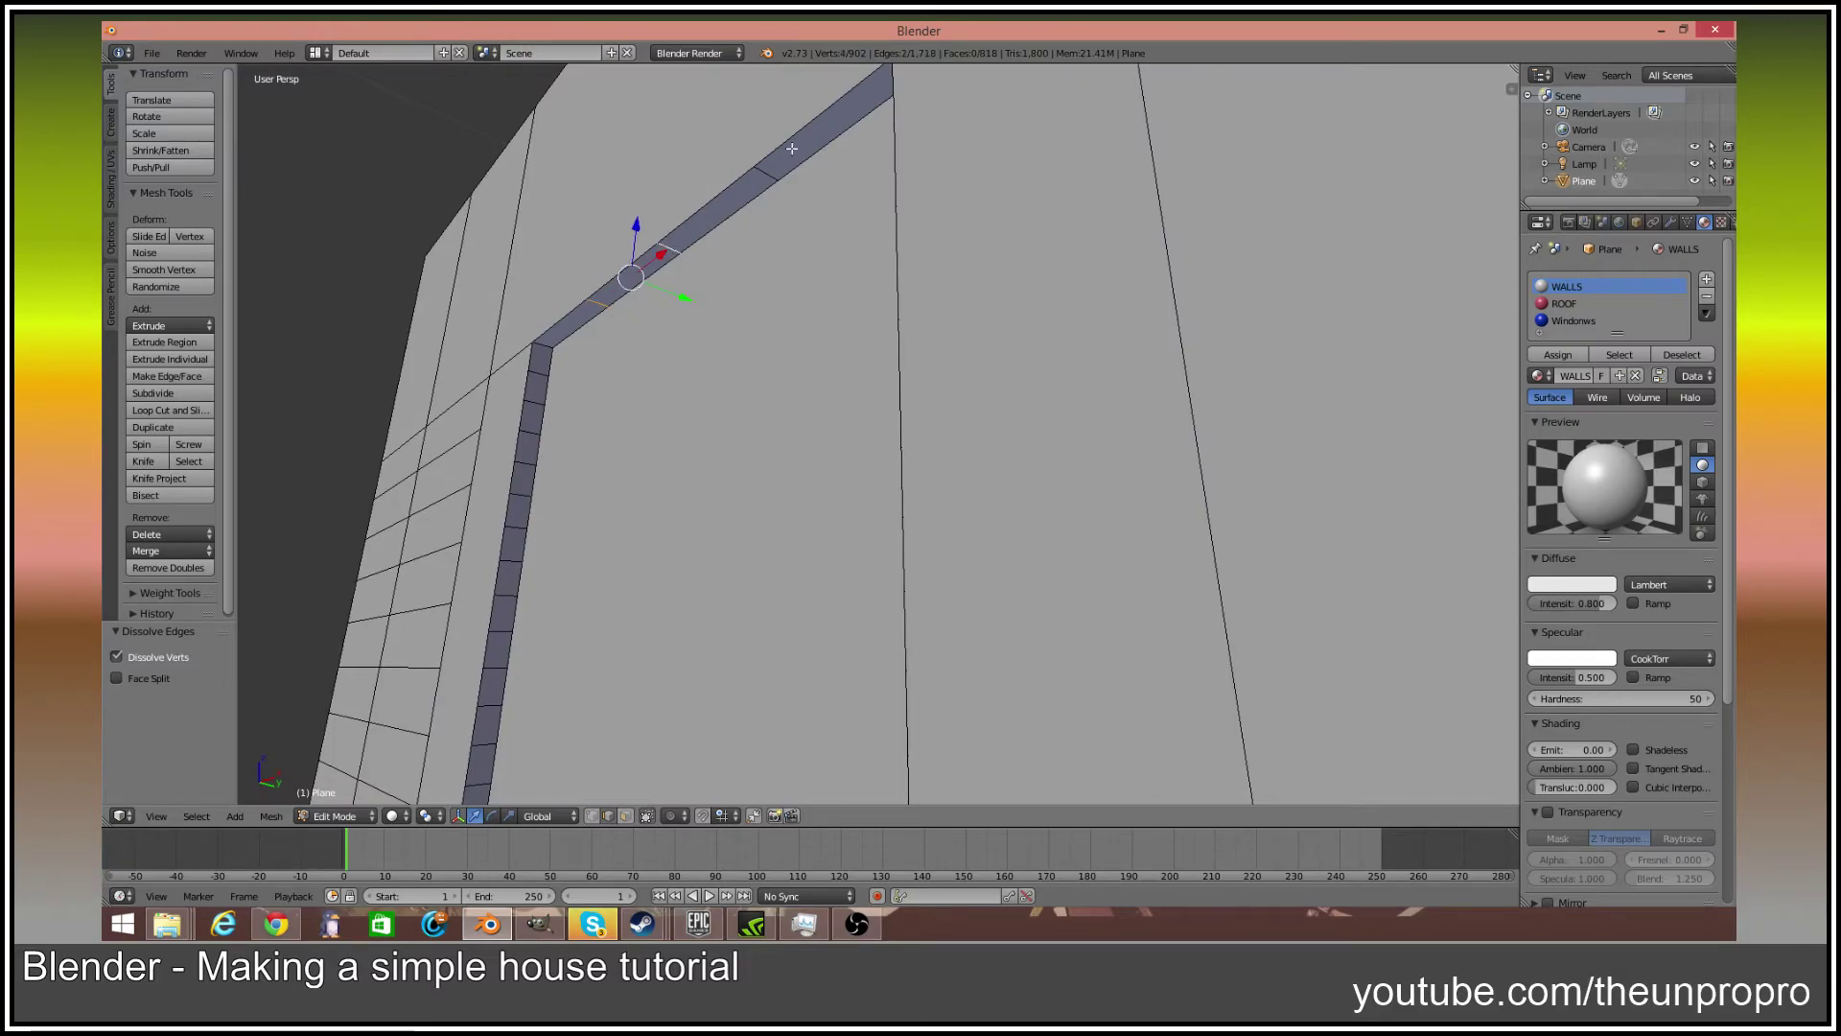
shift+right_click(894, 169)
middle_drag(800, 163, 806, 200)
key(x)
click(892, 161)
Dissolve three selected edges in the reveal above the door, and undo that dissolve
right_click(715, 172)
shift+right_click(657, 239)
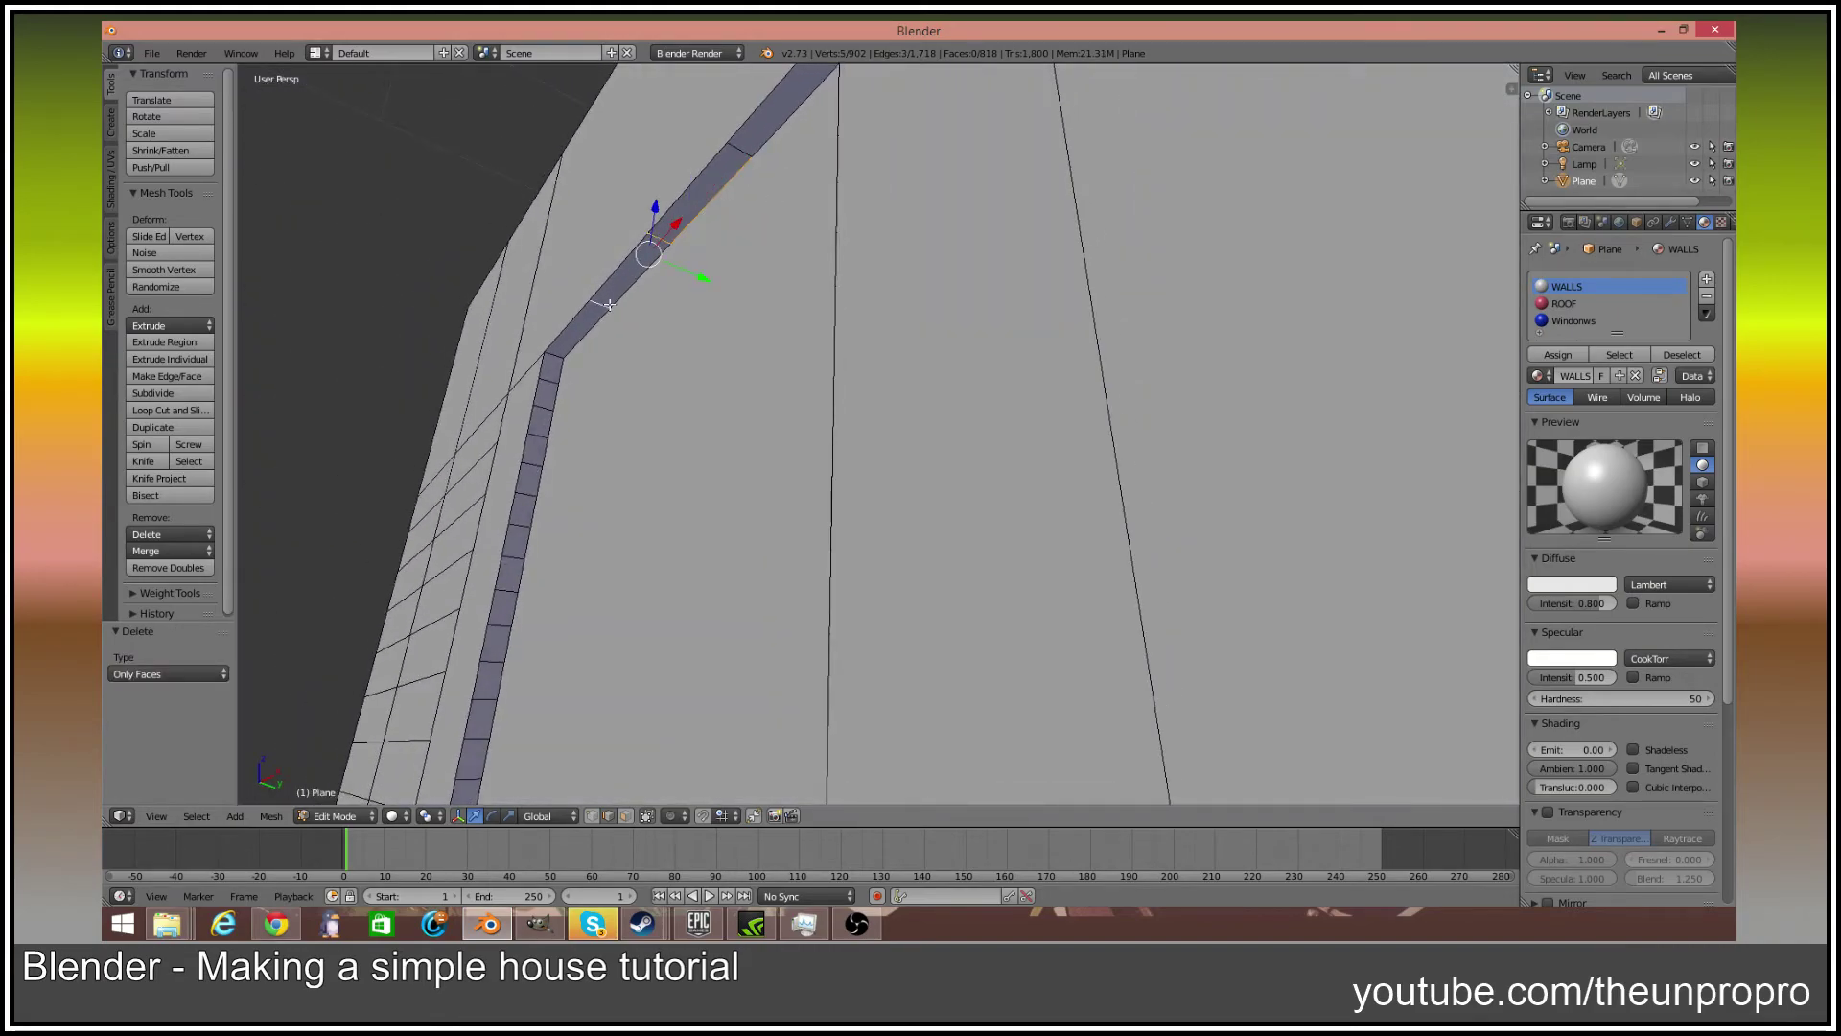
mouse_move(682, 273)
middle_down()
mouse_move(728, 300)
mouse_move(697, 295)
mouse_move(690, 176)
mouse_move(1011, 157)
mouse_move(858, 253)
mouse_move(888, 458)
middle_up()
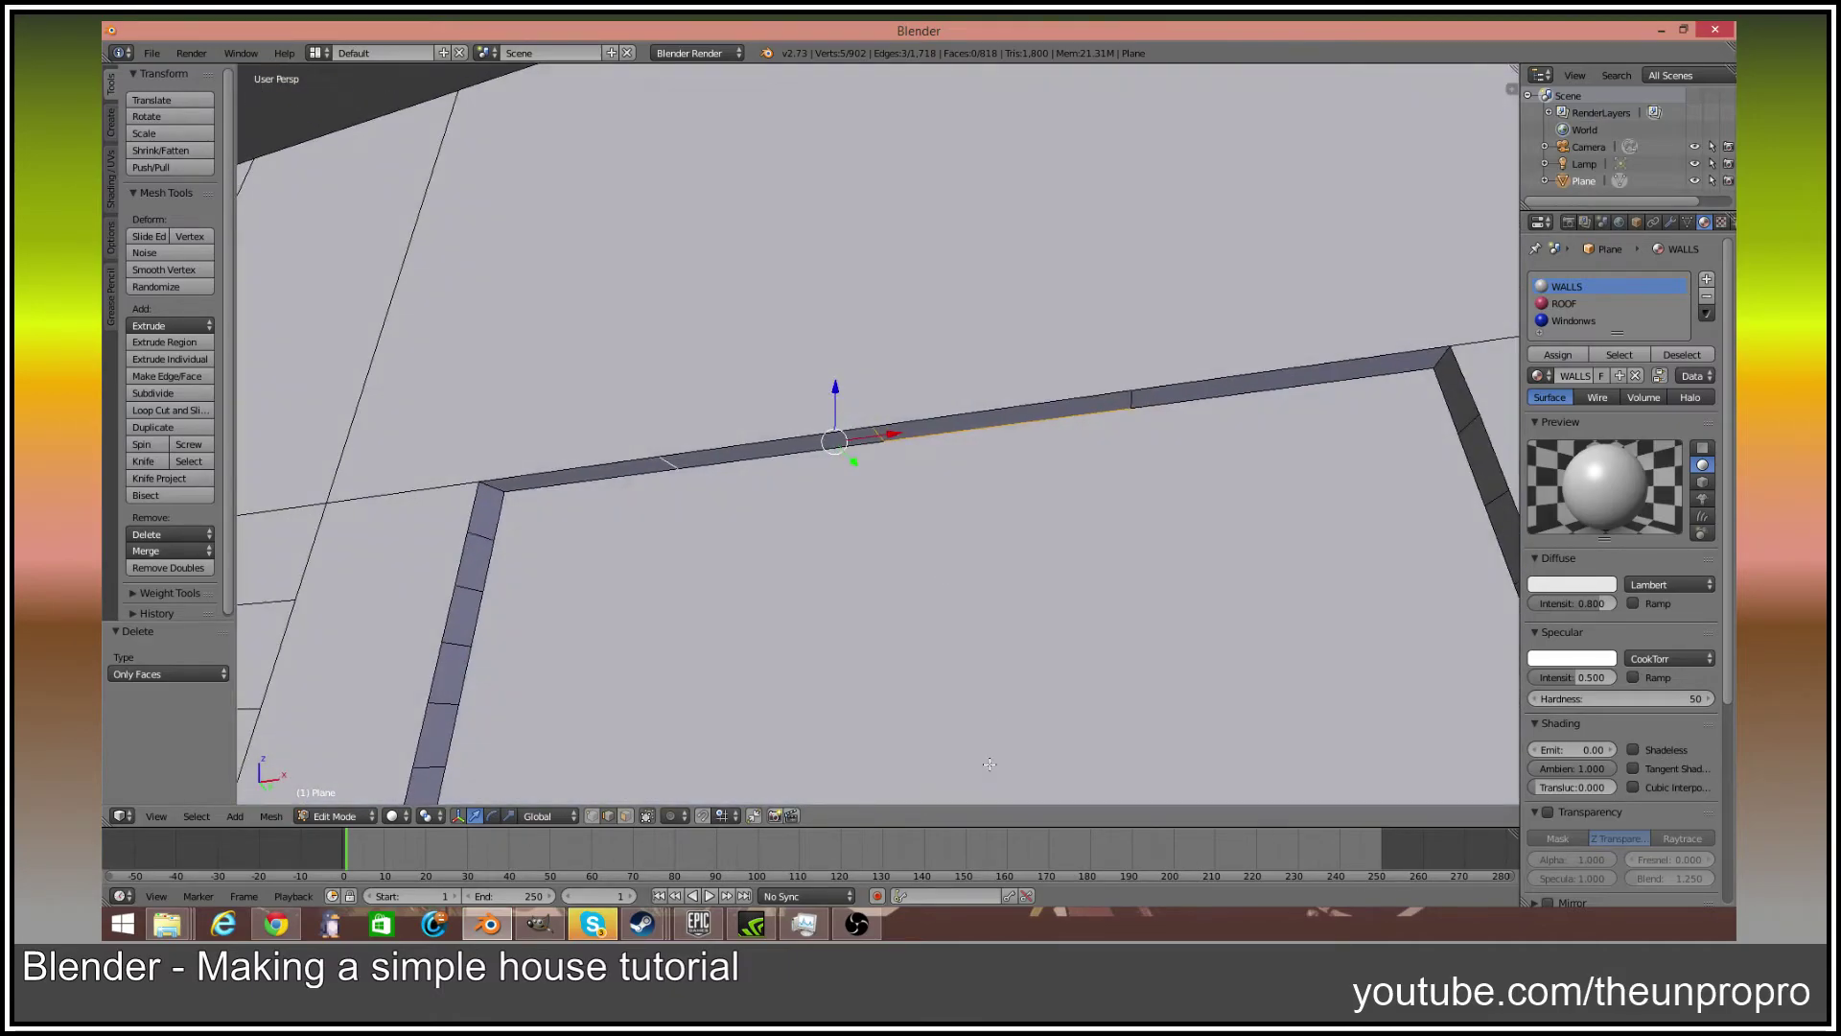
key(x)
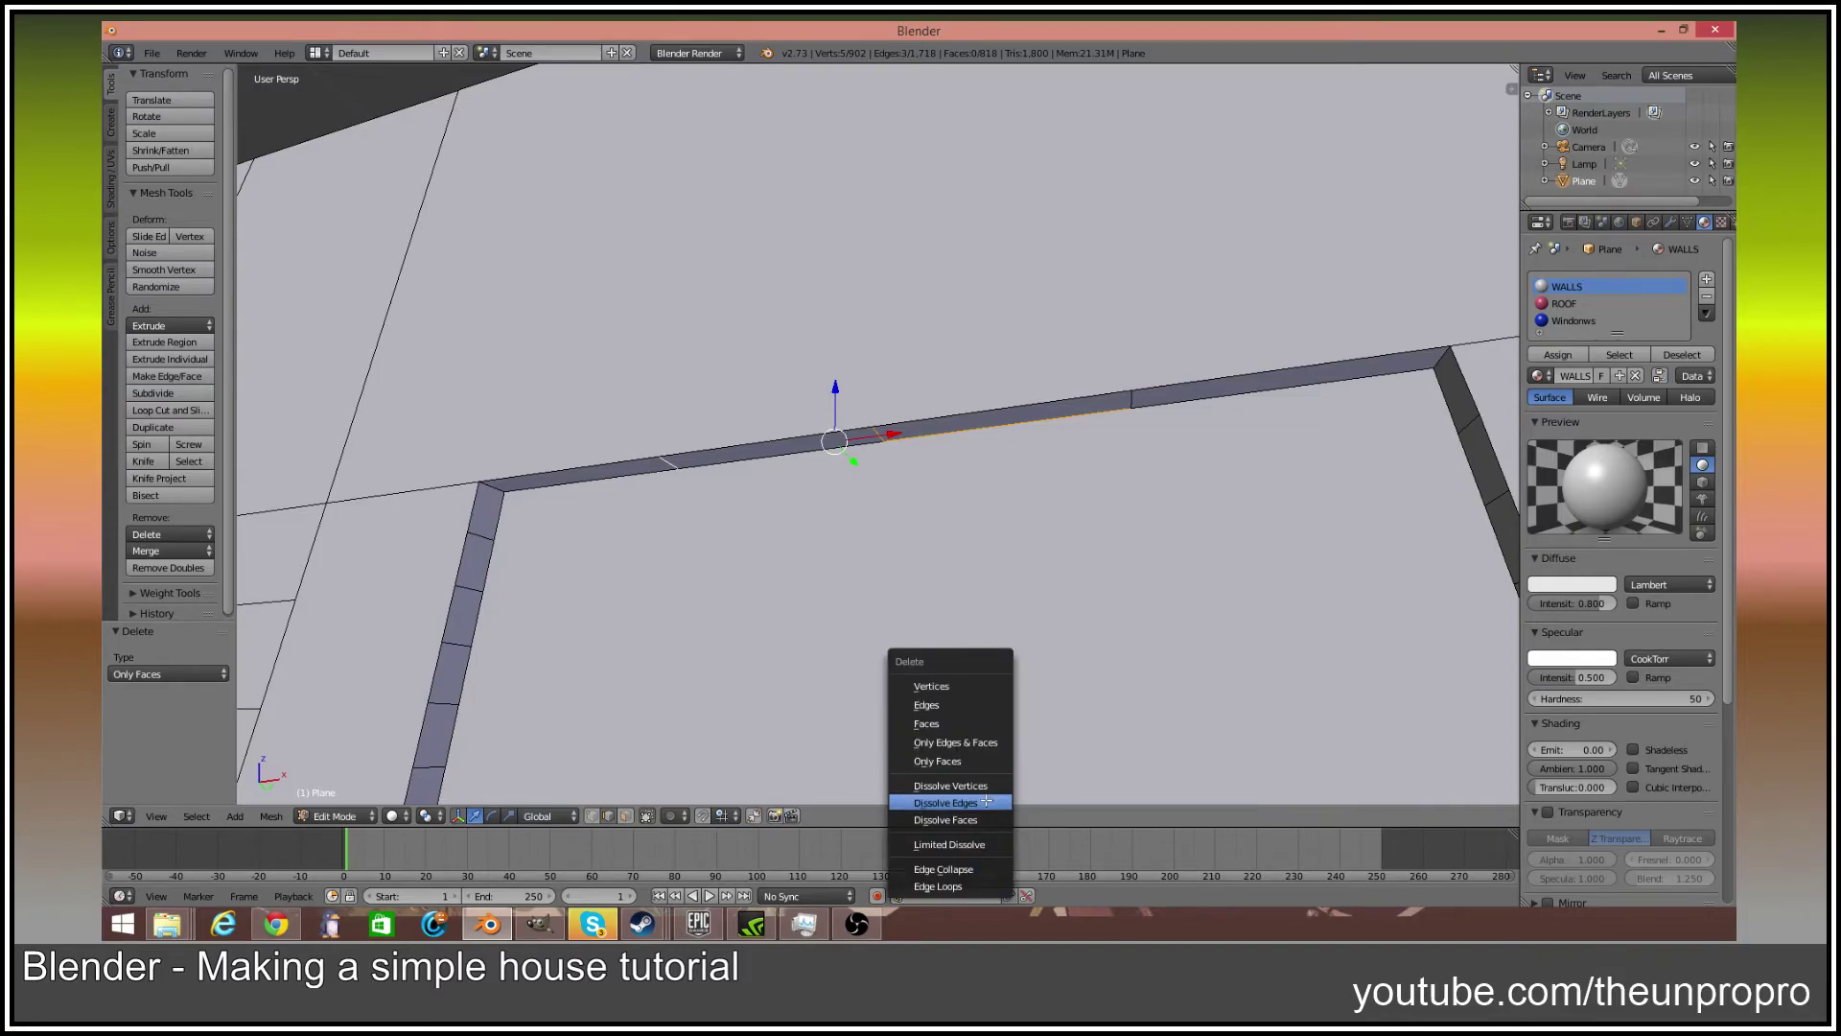
click(986, 801)
middle_drag(986, 801, 818, 547)
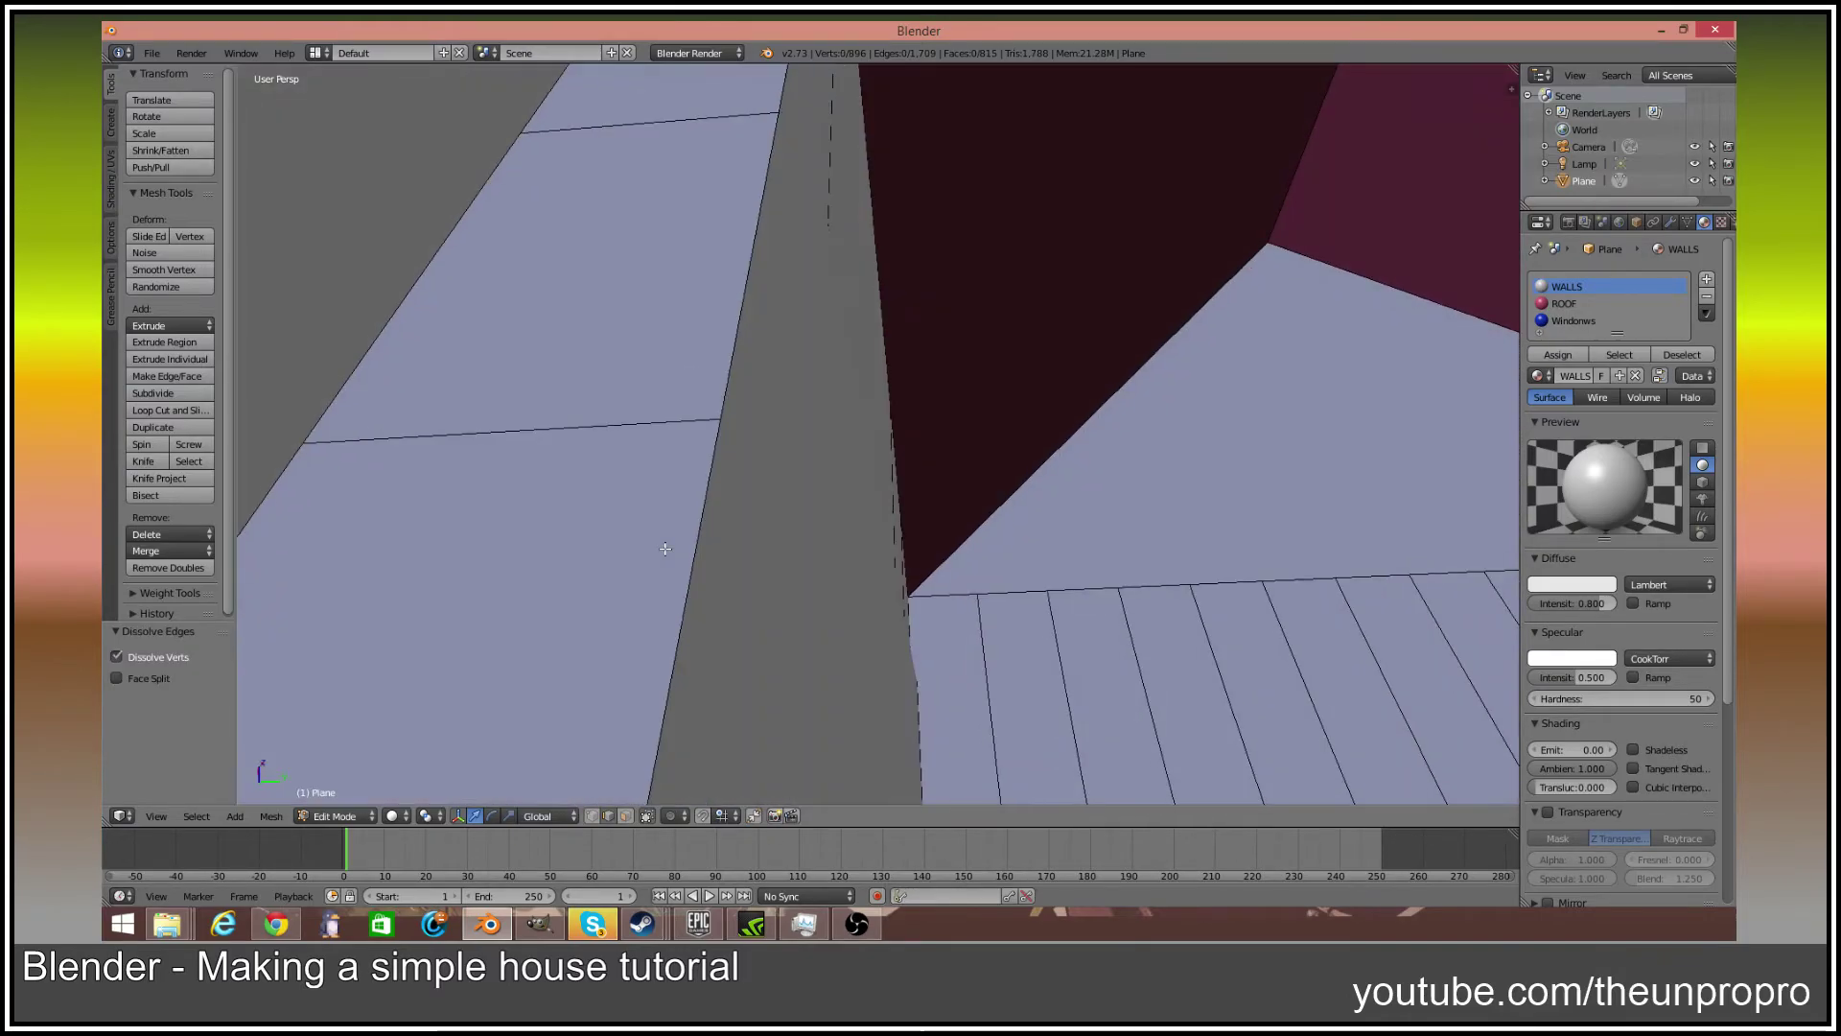
key(ctrl+z)
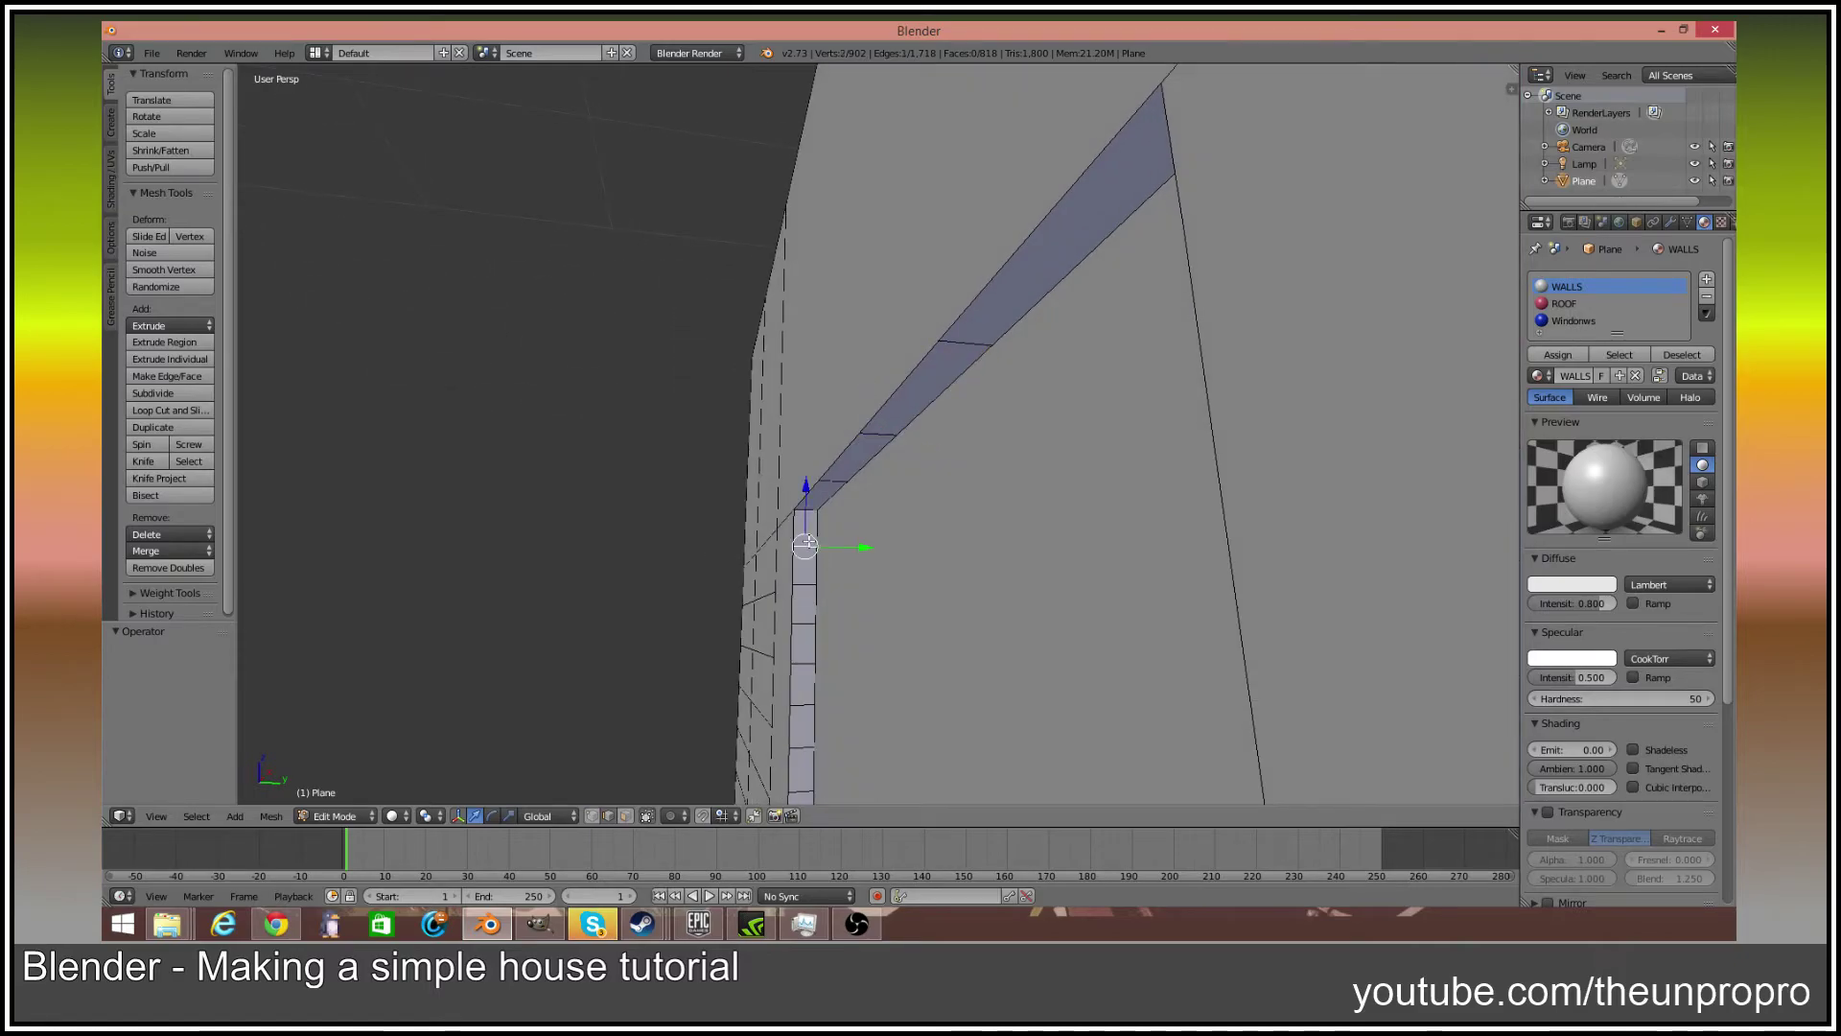
Select all the short cross edges down the door's side reveal farthest from the window and dissolve them
middle_drag(814, 633, 811, 594)
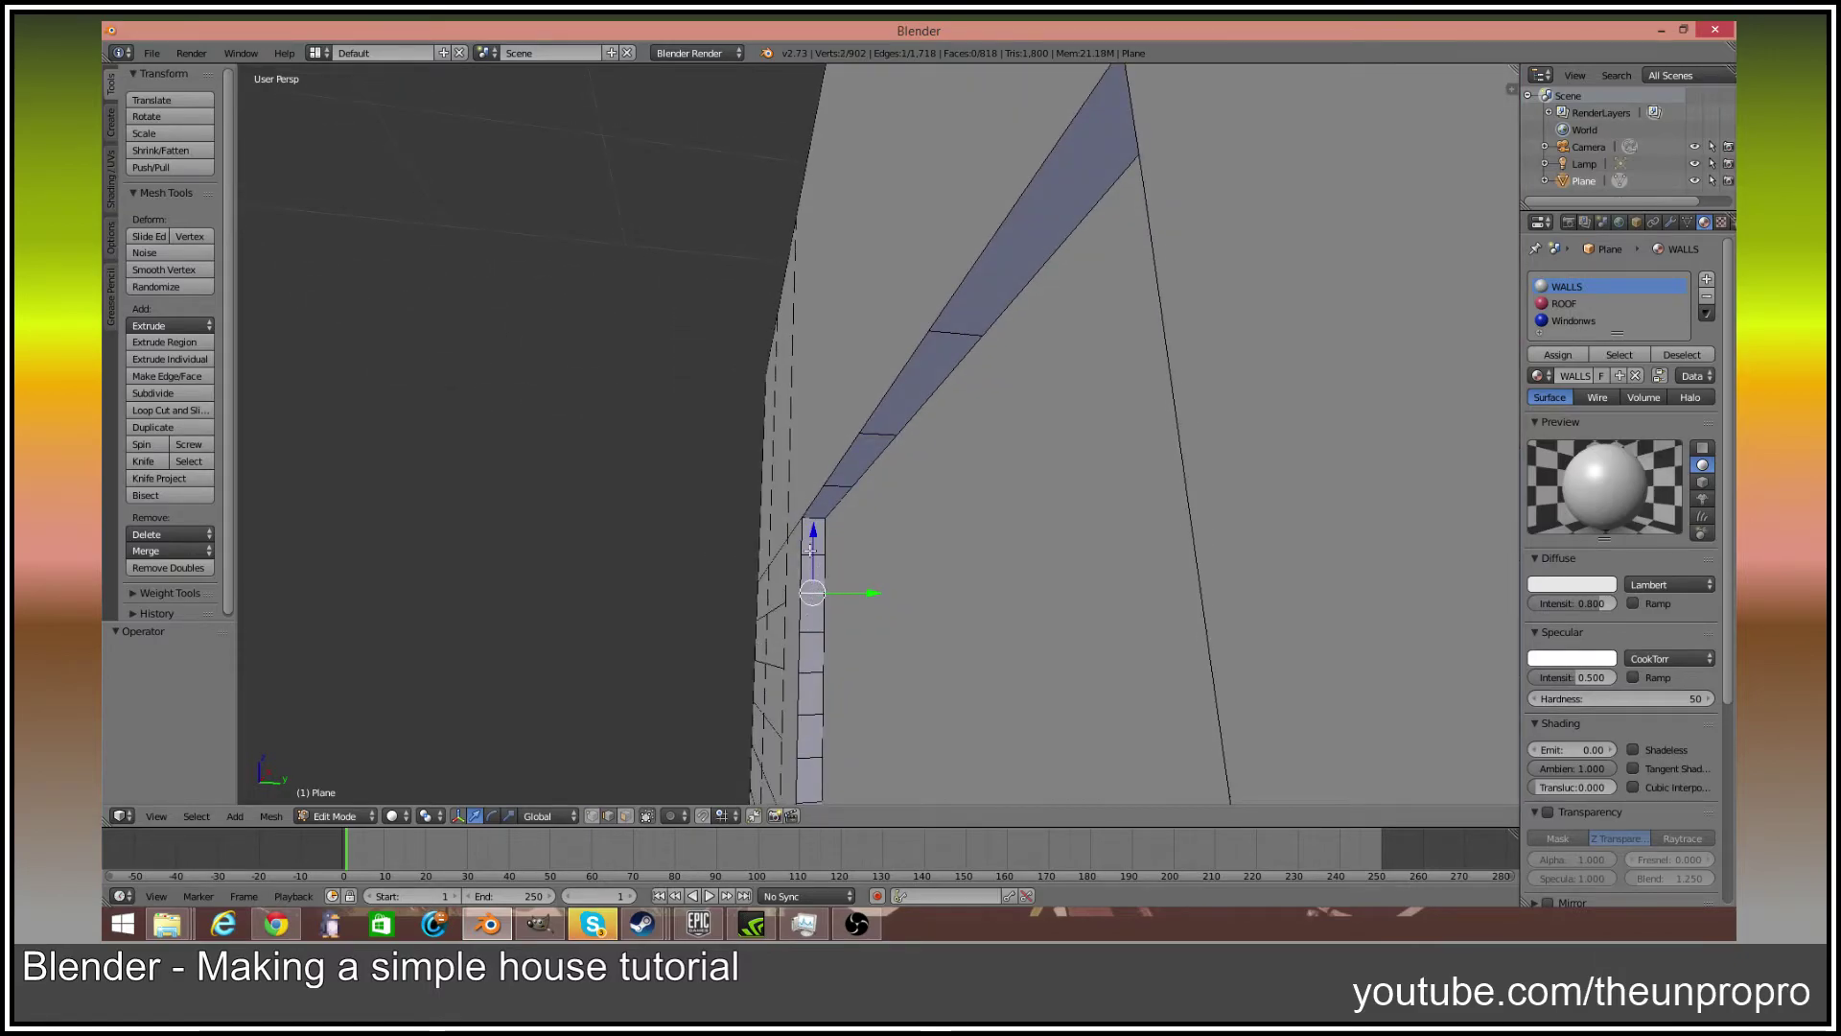
middle_drag(818, 707, 845, 499)
shift+right_click(849, 467)
shift+right_click(851, 547)
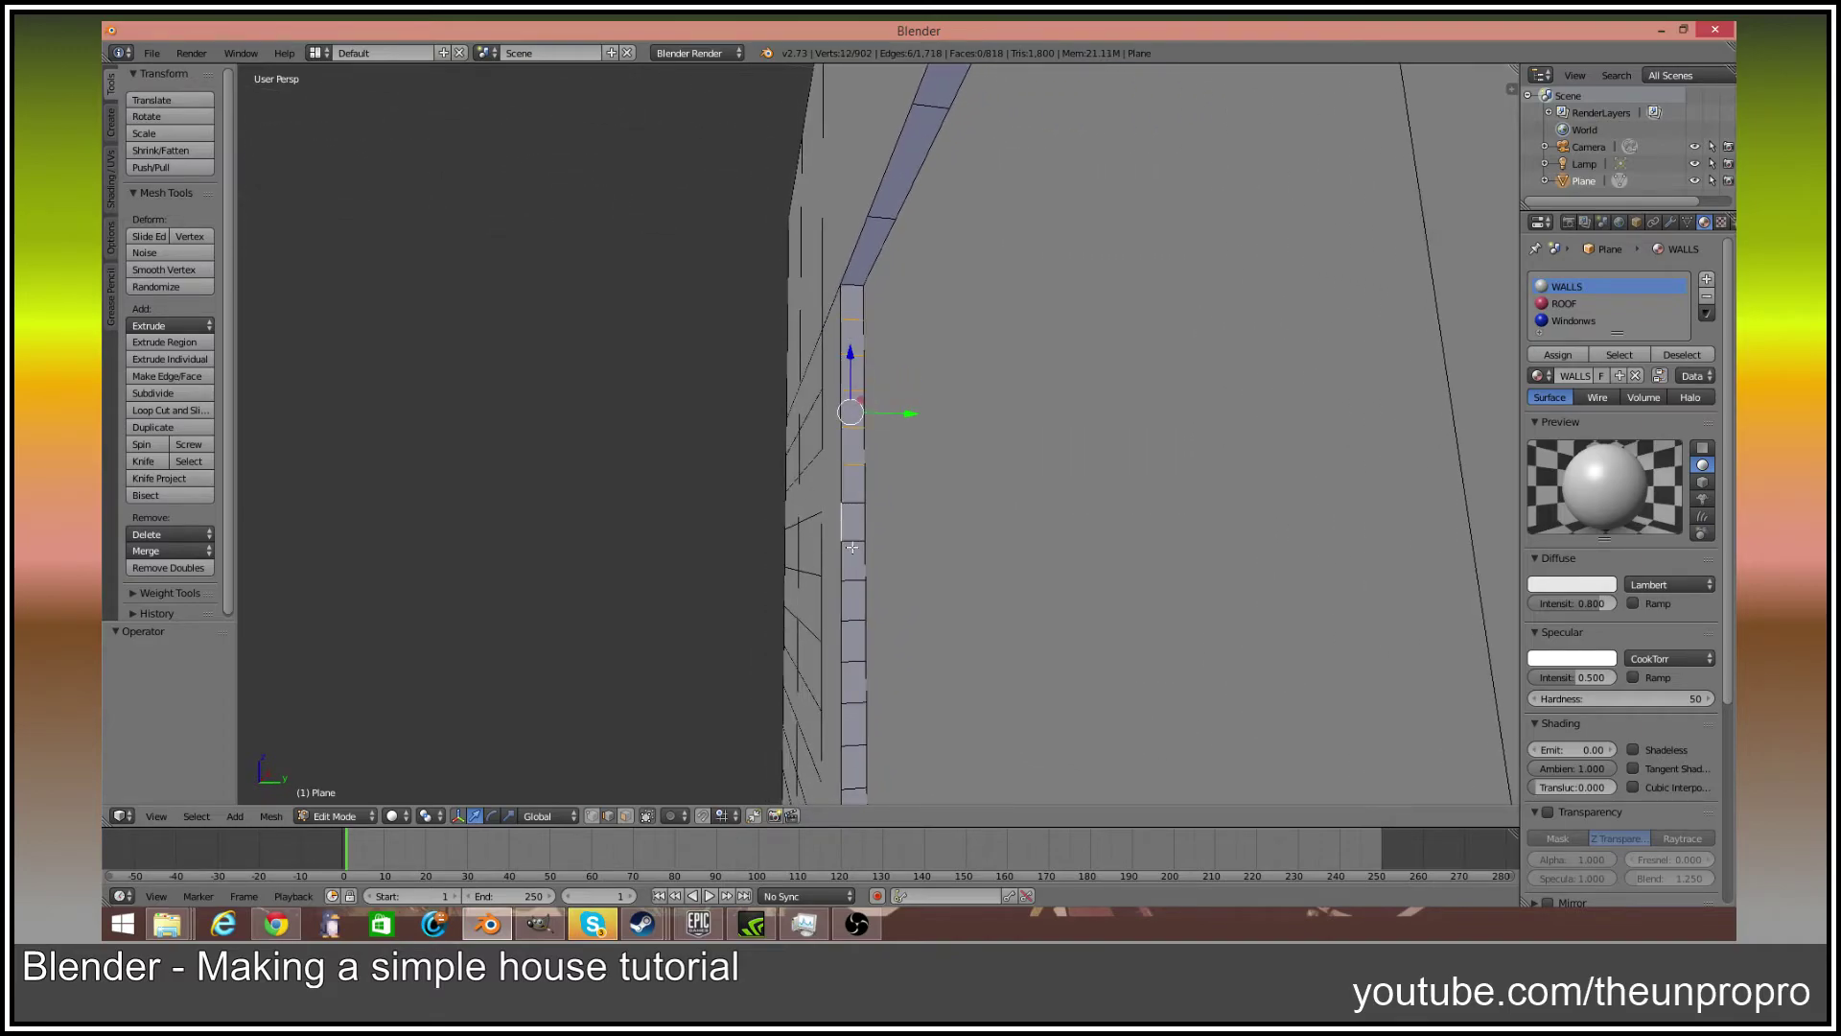
shift+right_click(861, 607)
shift+right_click(858, 608)
shift+right_click(856, 608)
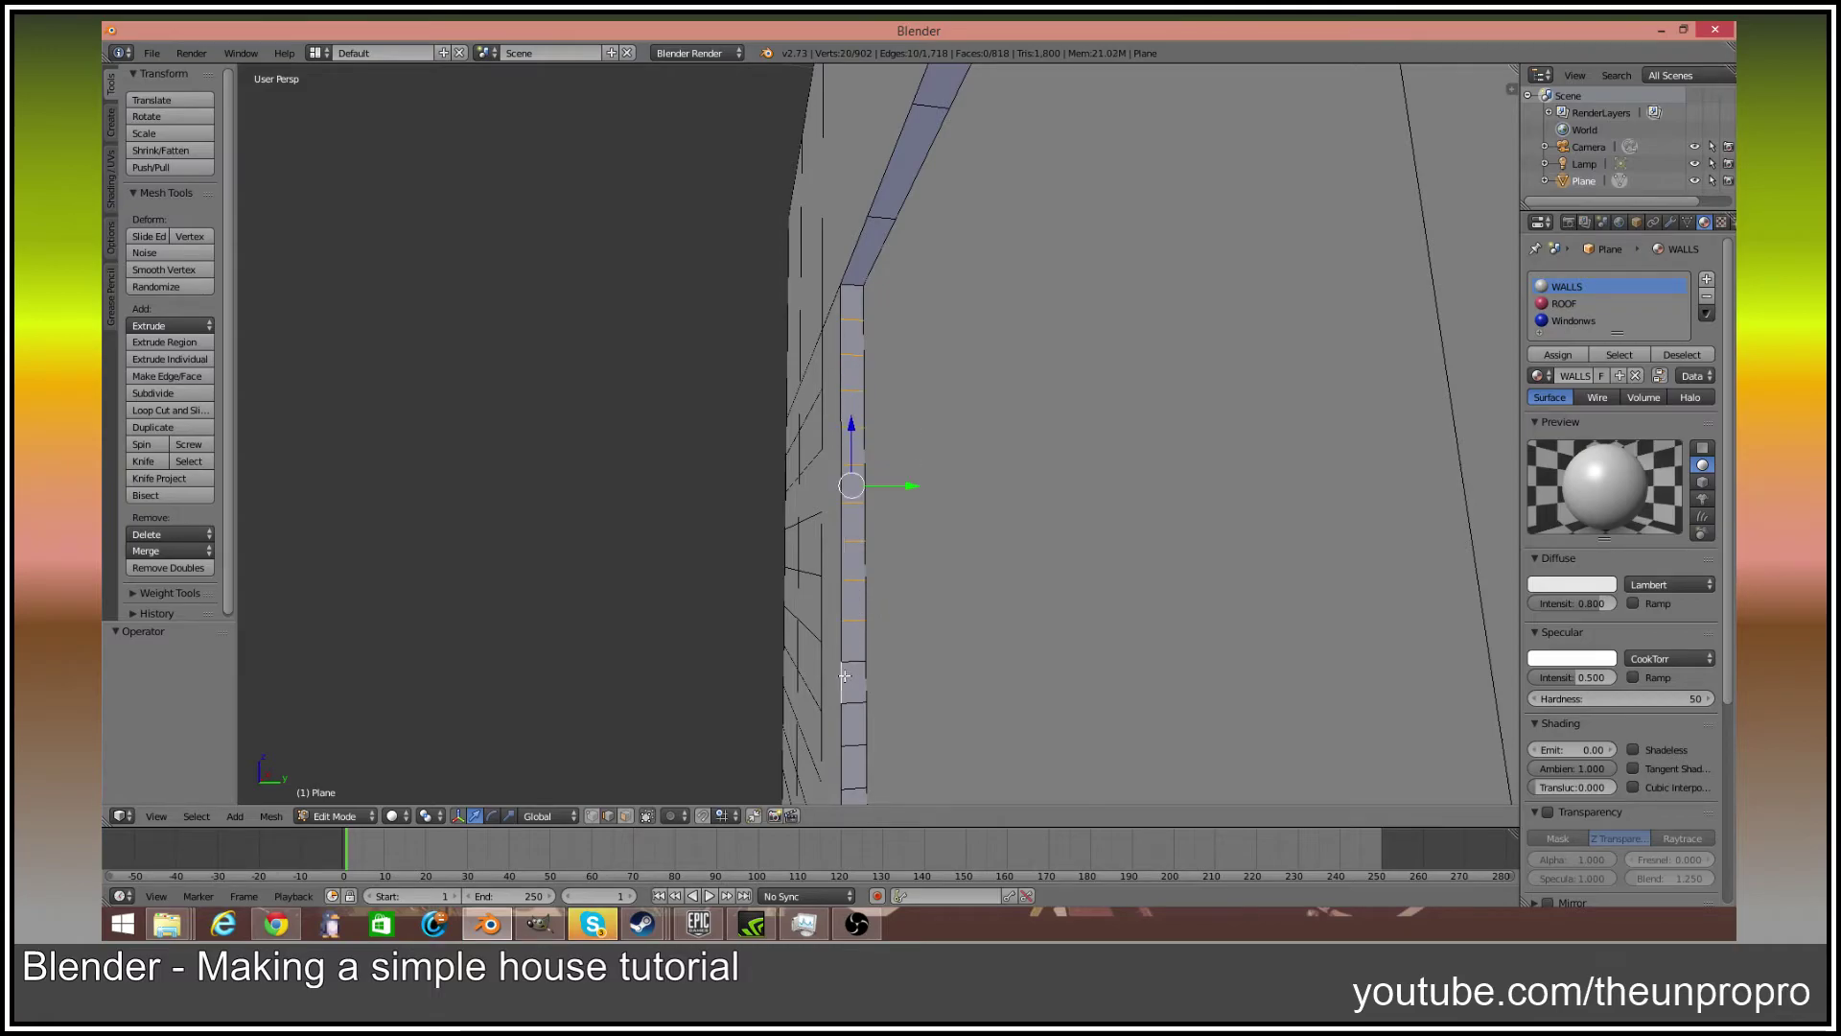
middle_drag(850, 718, 965, 349)
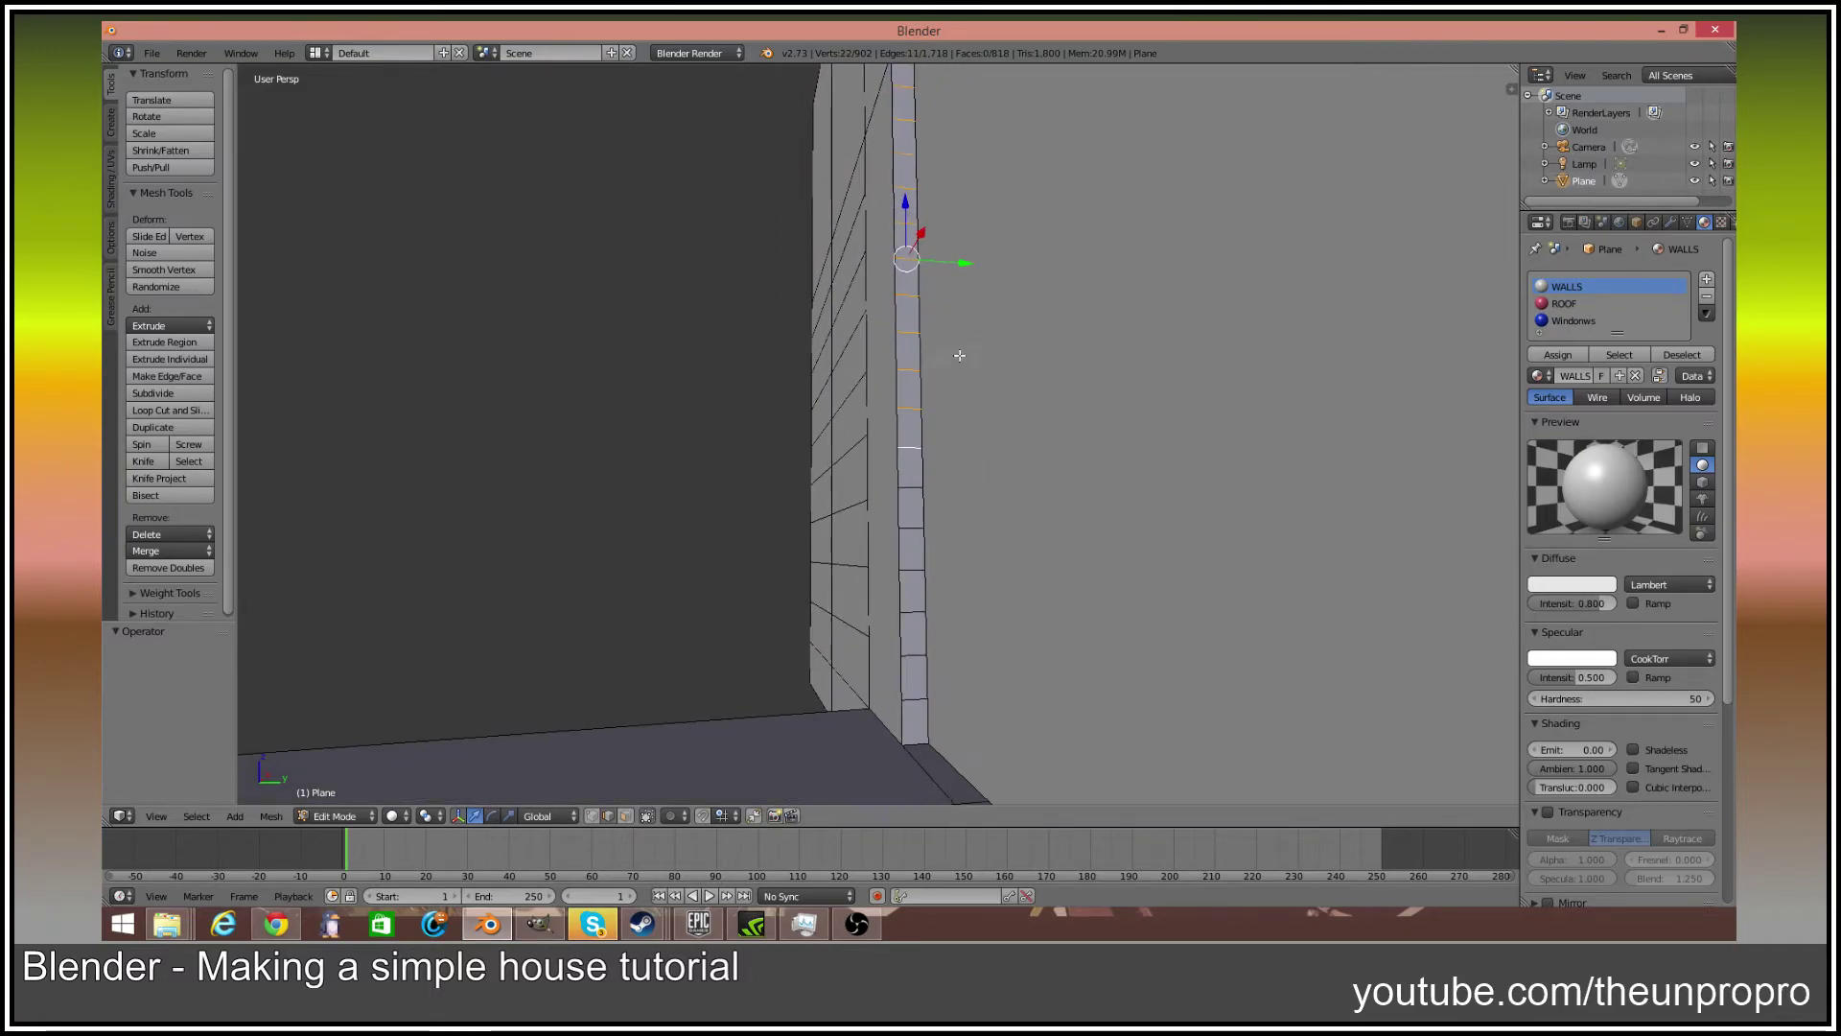
shift+right_click(914, 525)
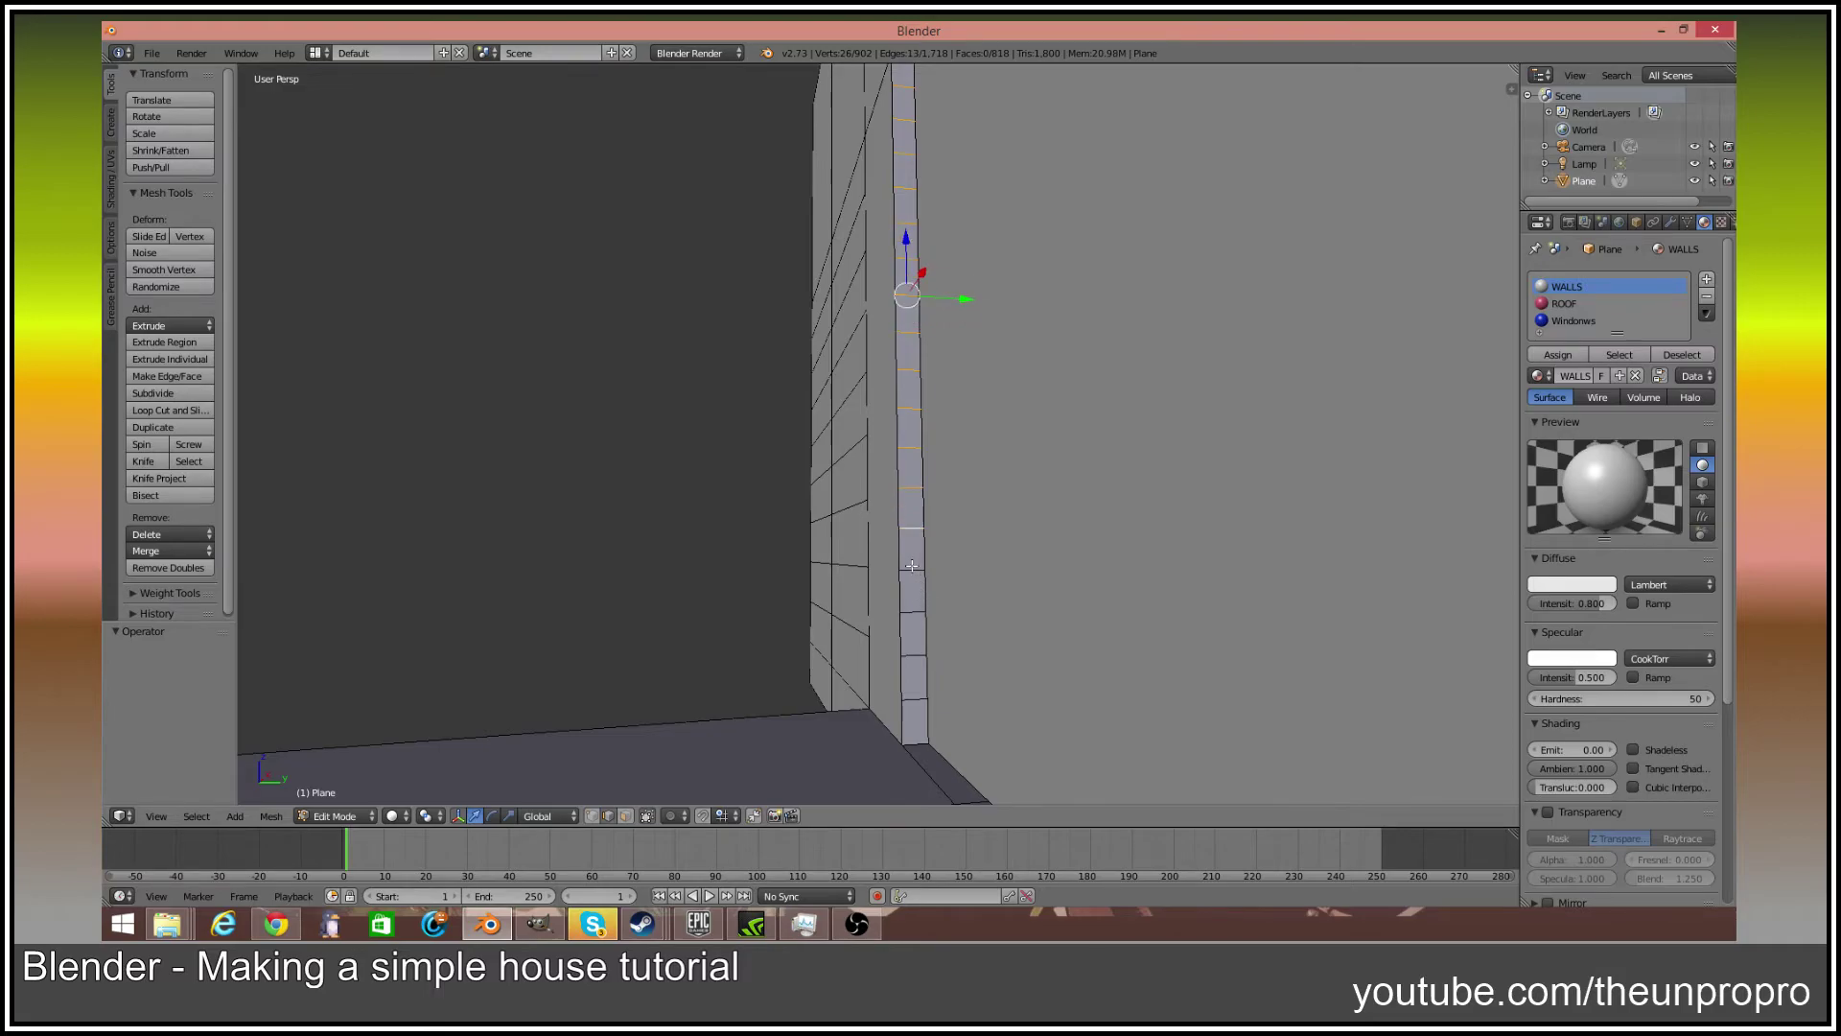
key(x)
click(916, 703)
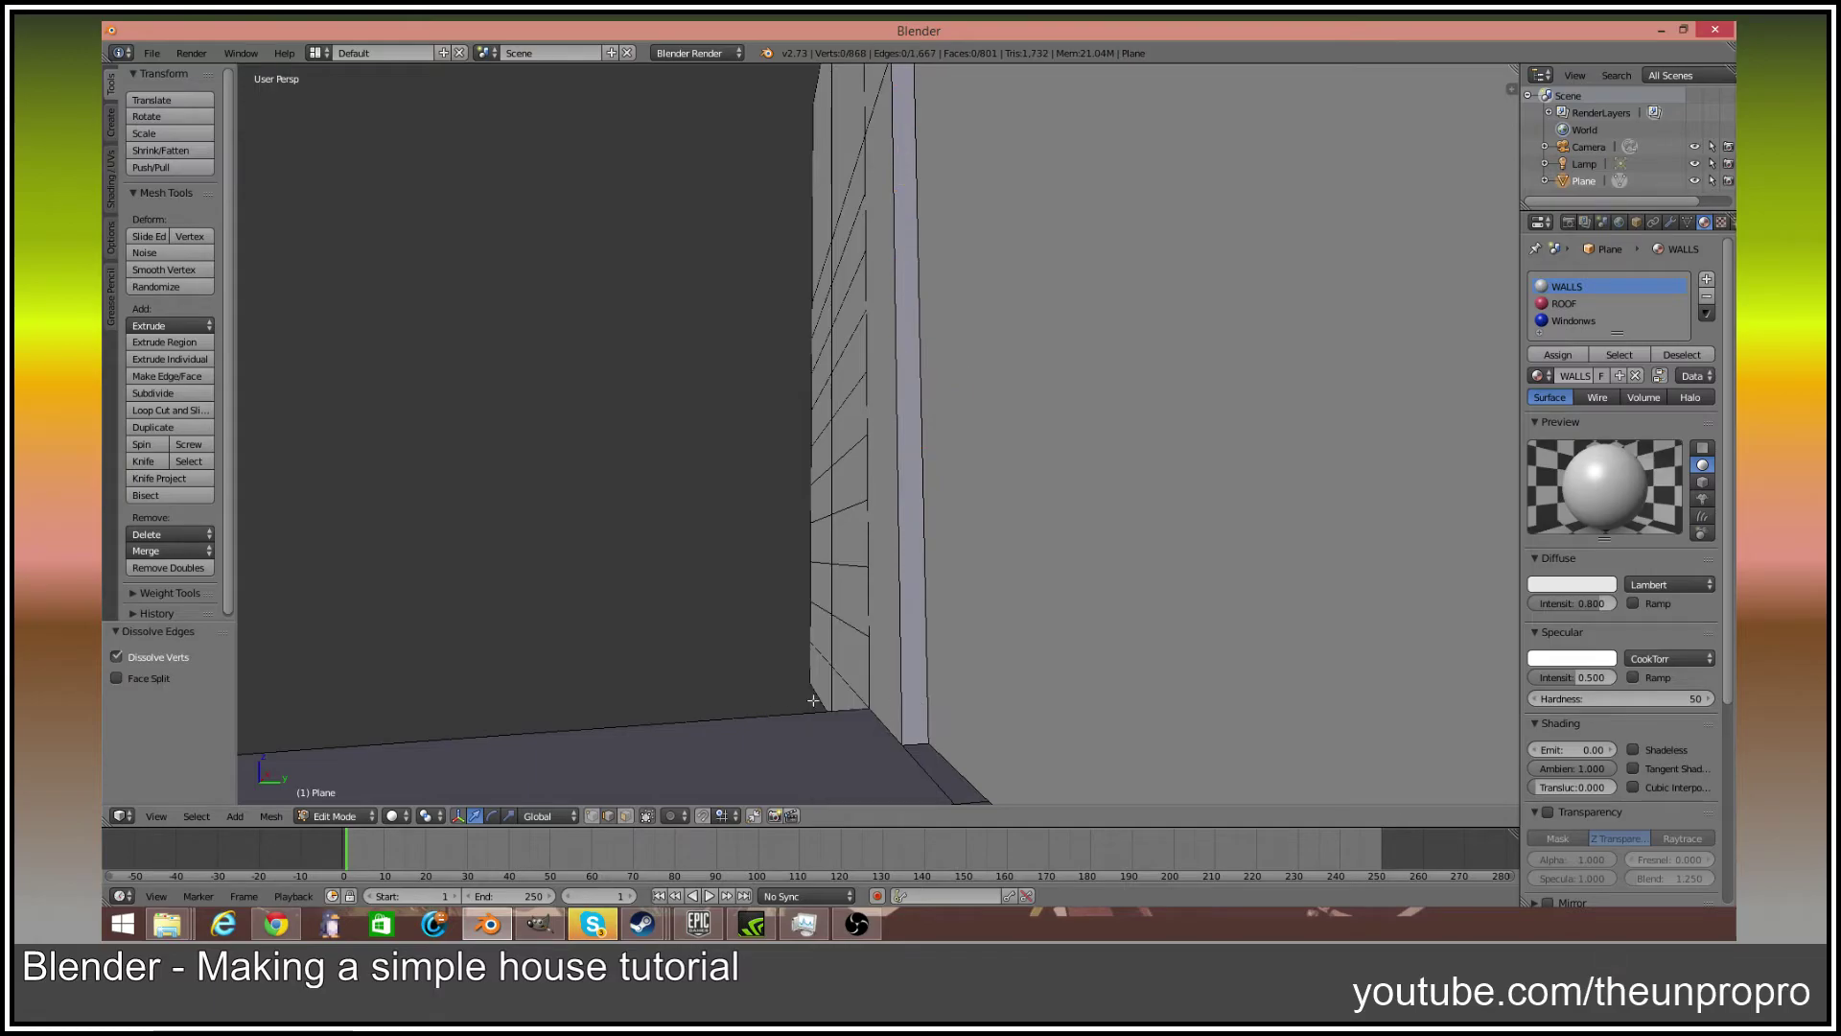
Select all the short cross edges along the door's side reveal nearest the window and dissolve them
middle_drag(813, 700, 1078, 624)
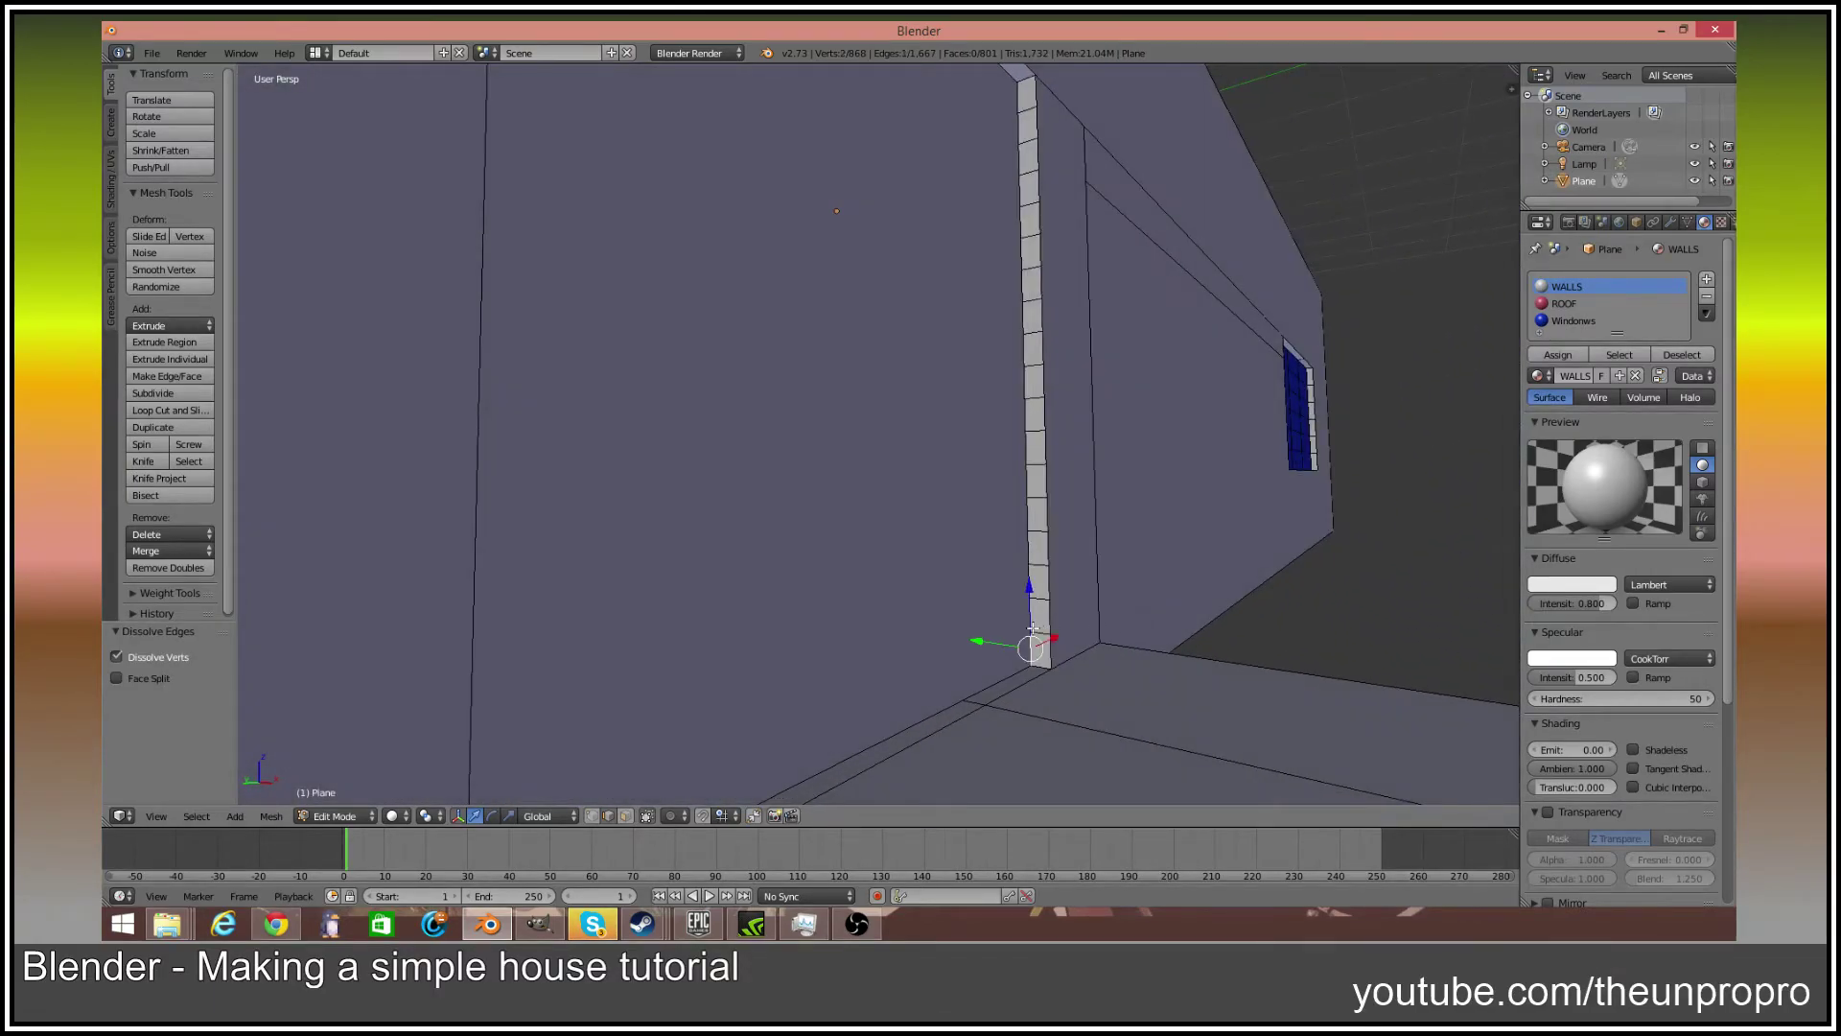
shift+right_click(1043, 591)
shift+right_click(1042, 558)
shift+right_click(1041, 522)
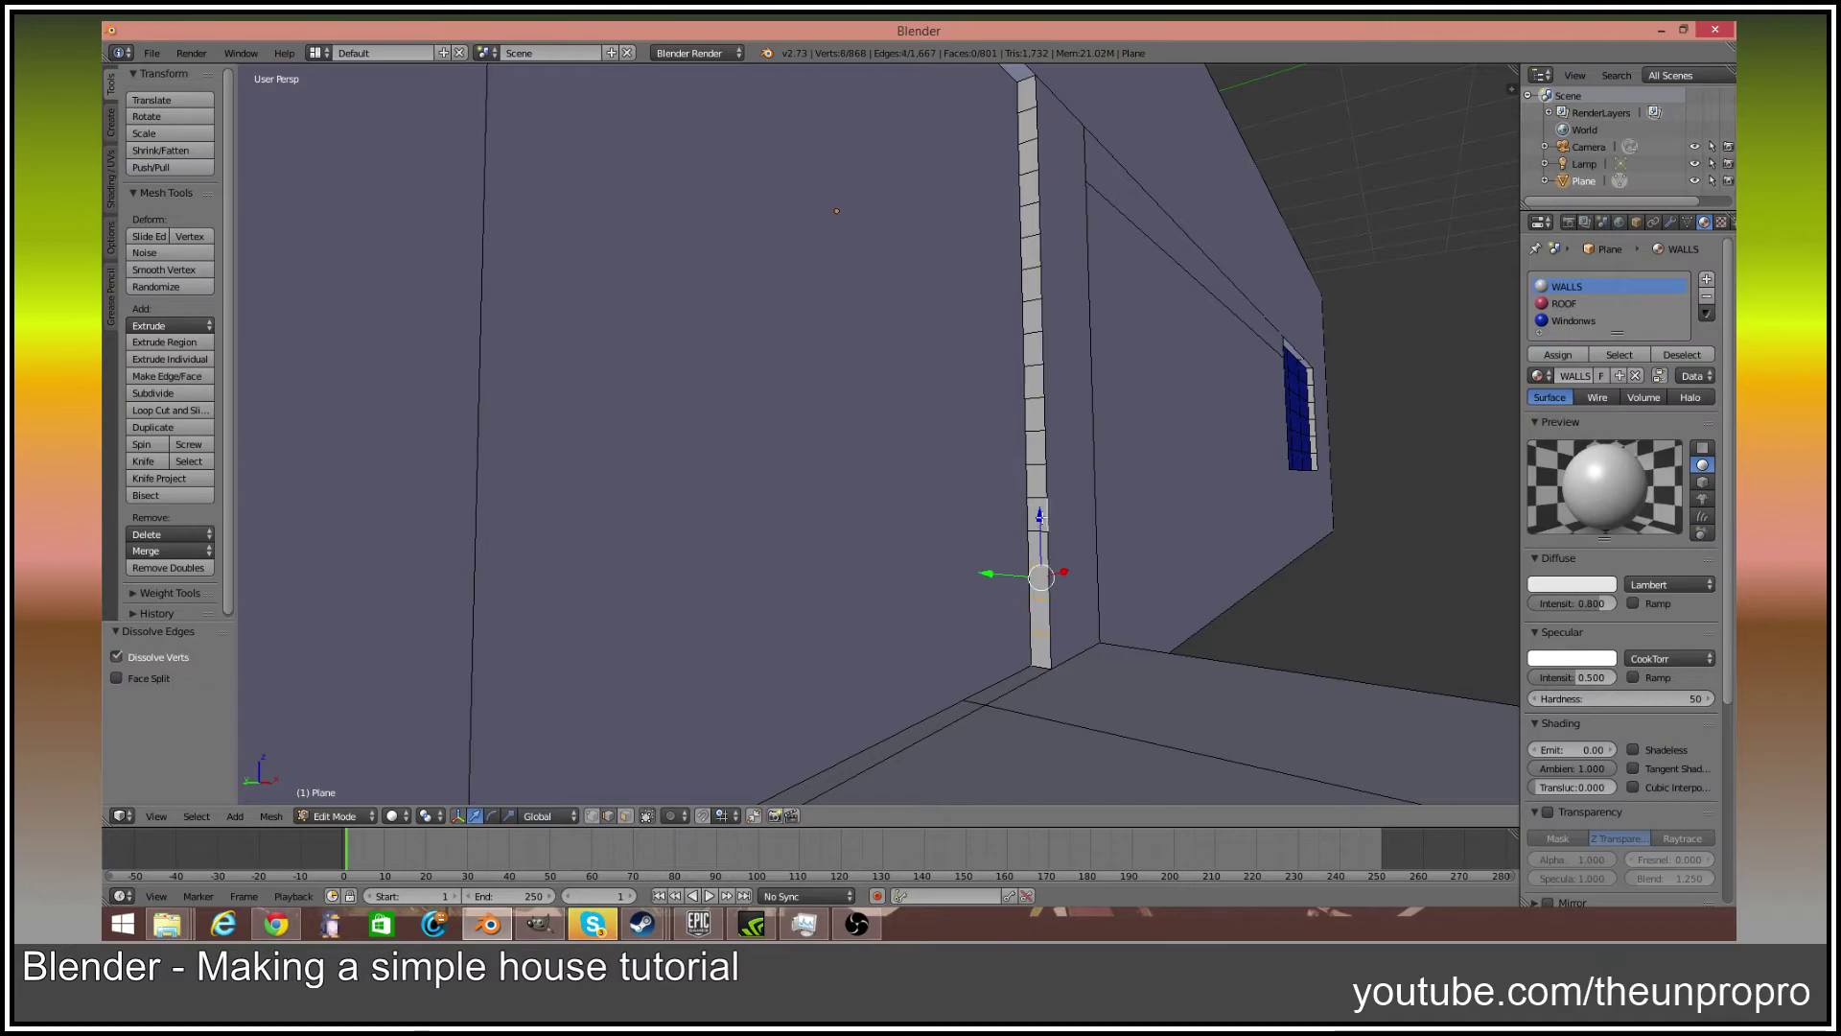
shift+right_click(1049, 522)
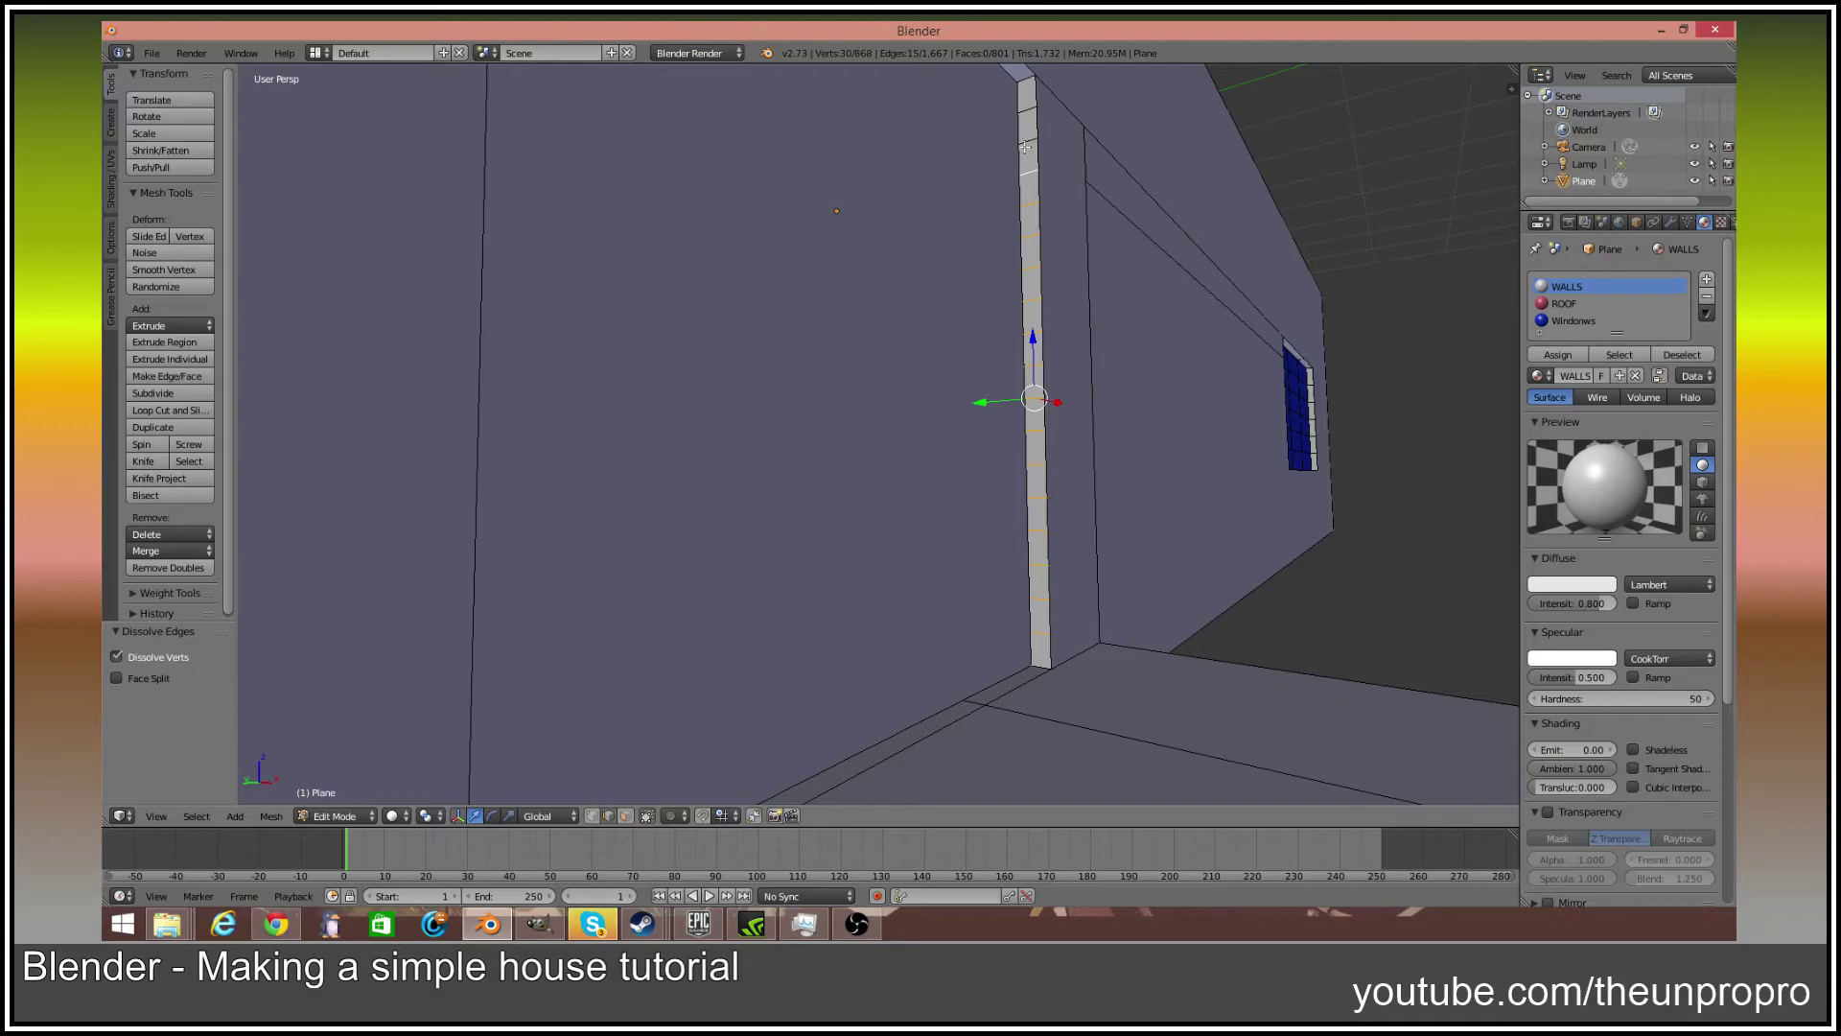
shift+right_click(1026, 117)
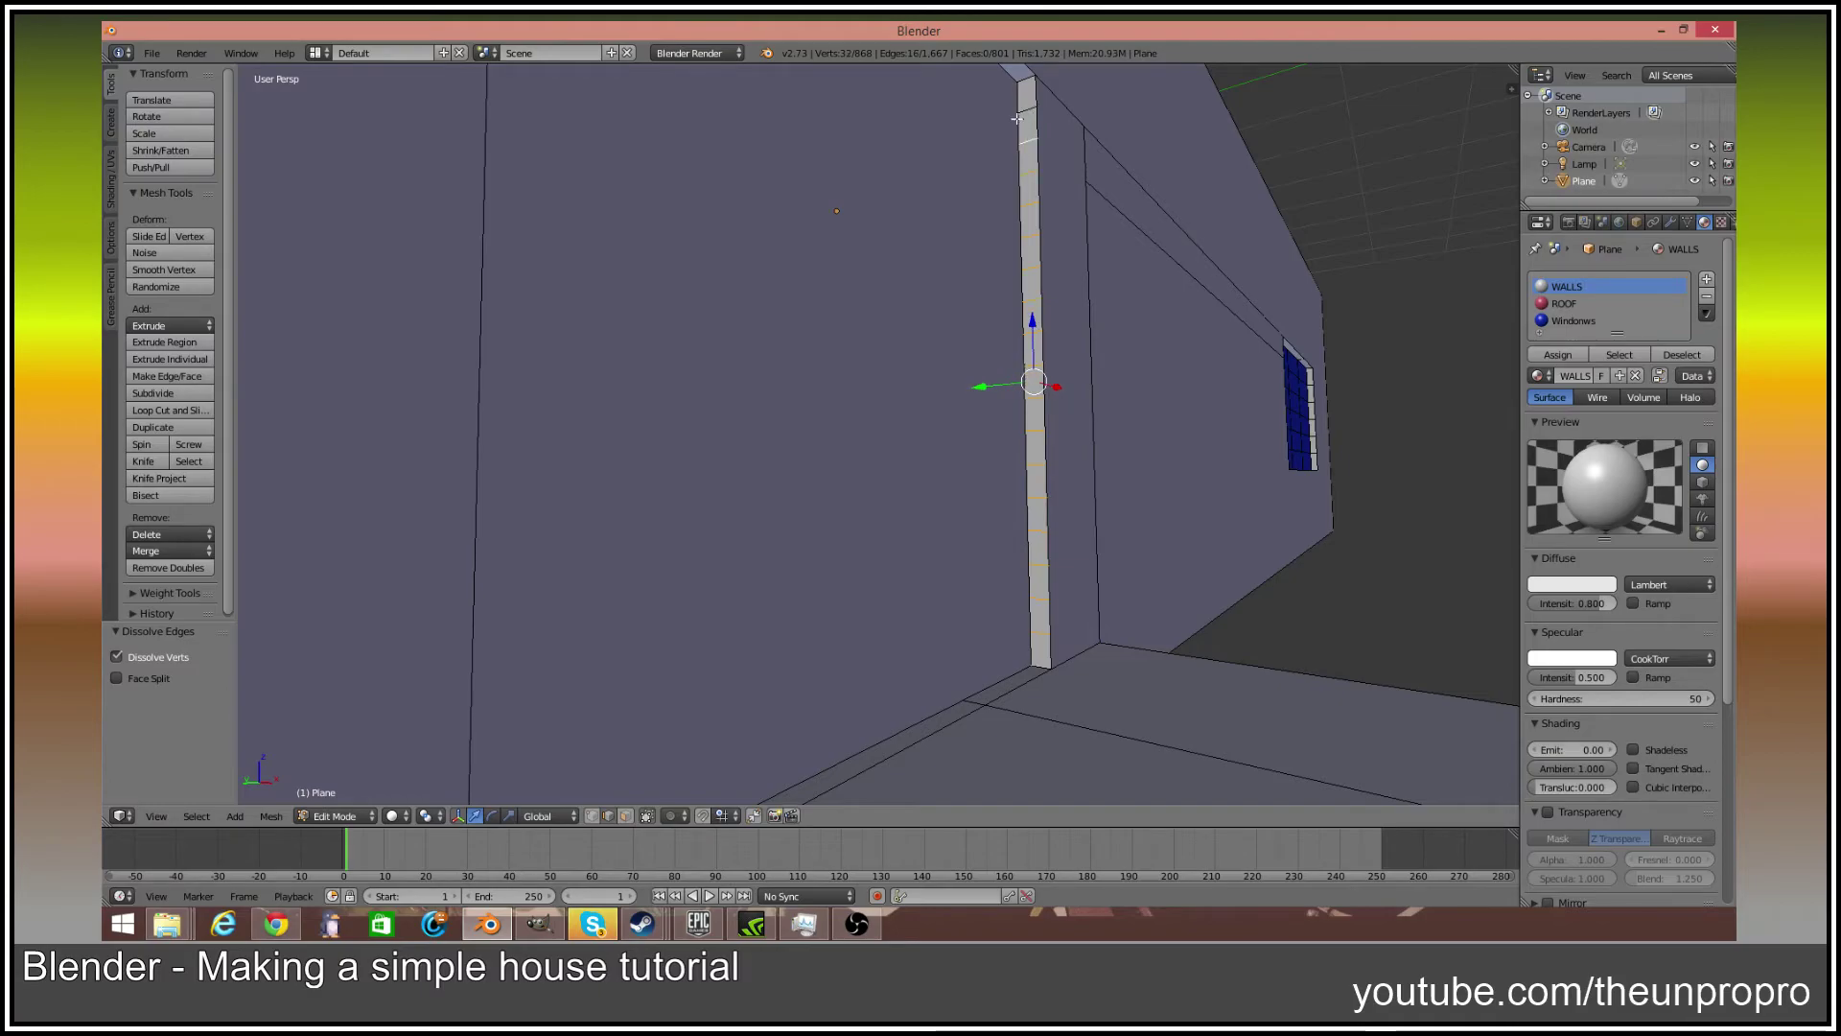
key(x)
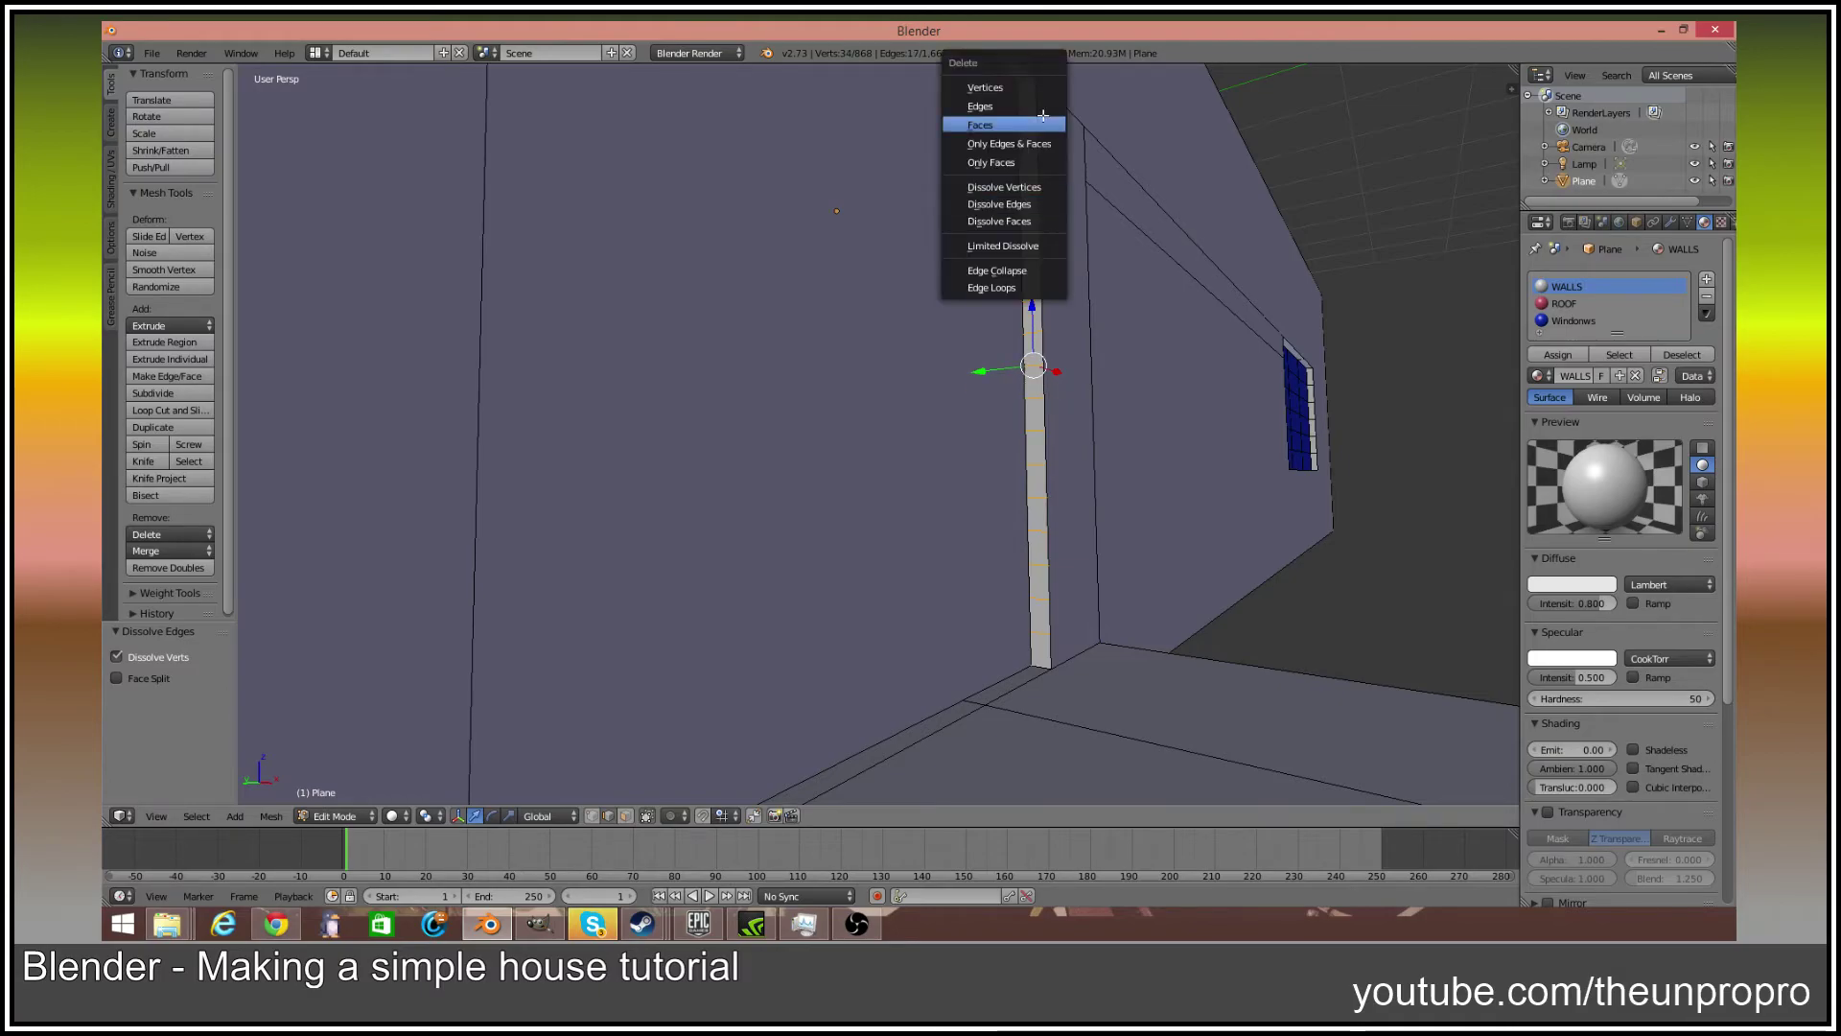
click(1041, 204)
Dissolve the two lengthwise edges on the top of the doorstep slab
middle_drag(1047, 207, 1024, 623)
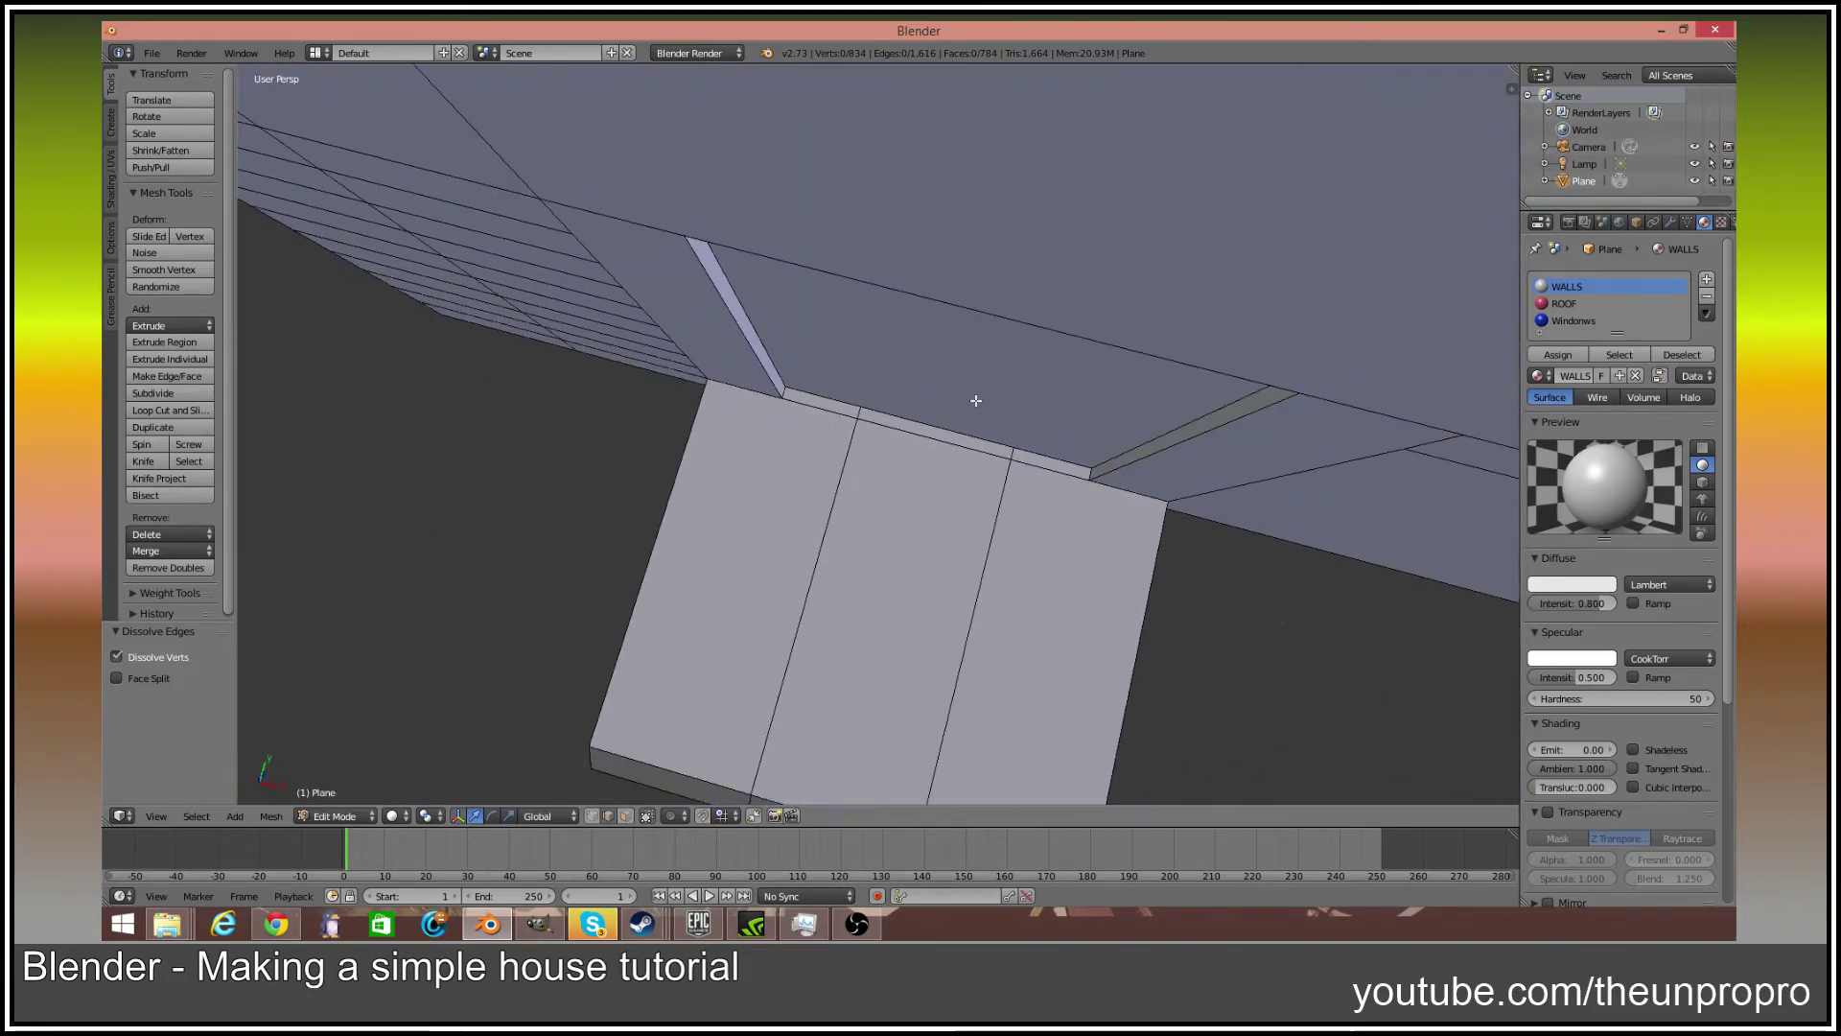
right_click(1024, 623)
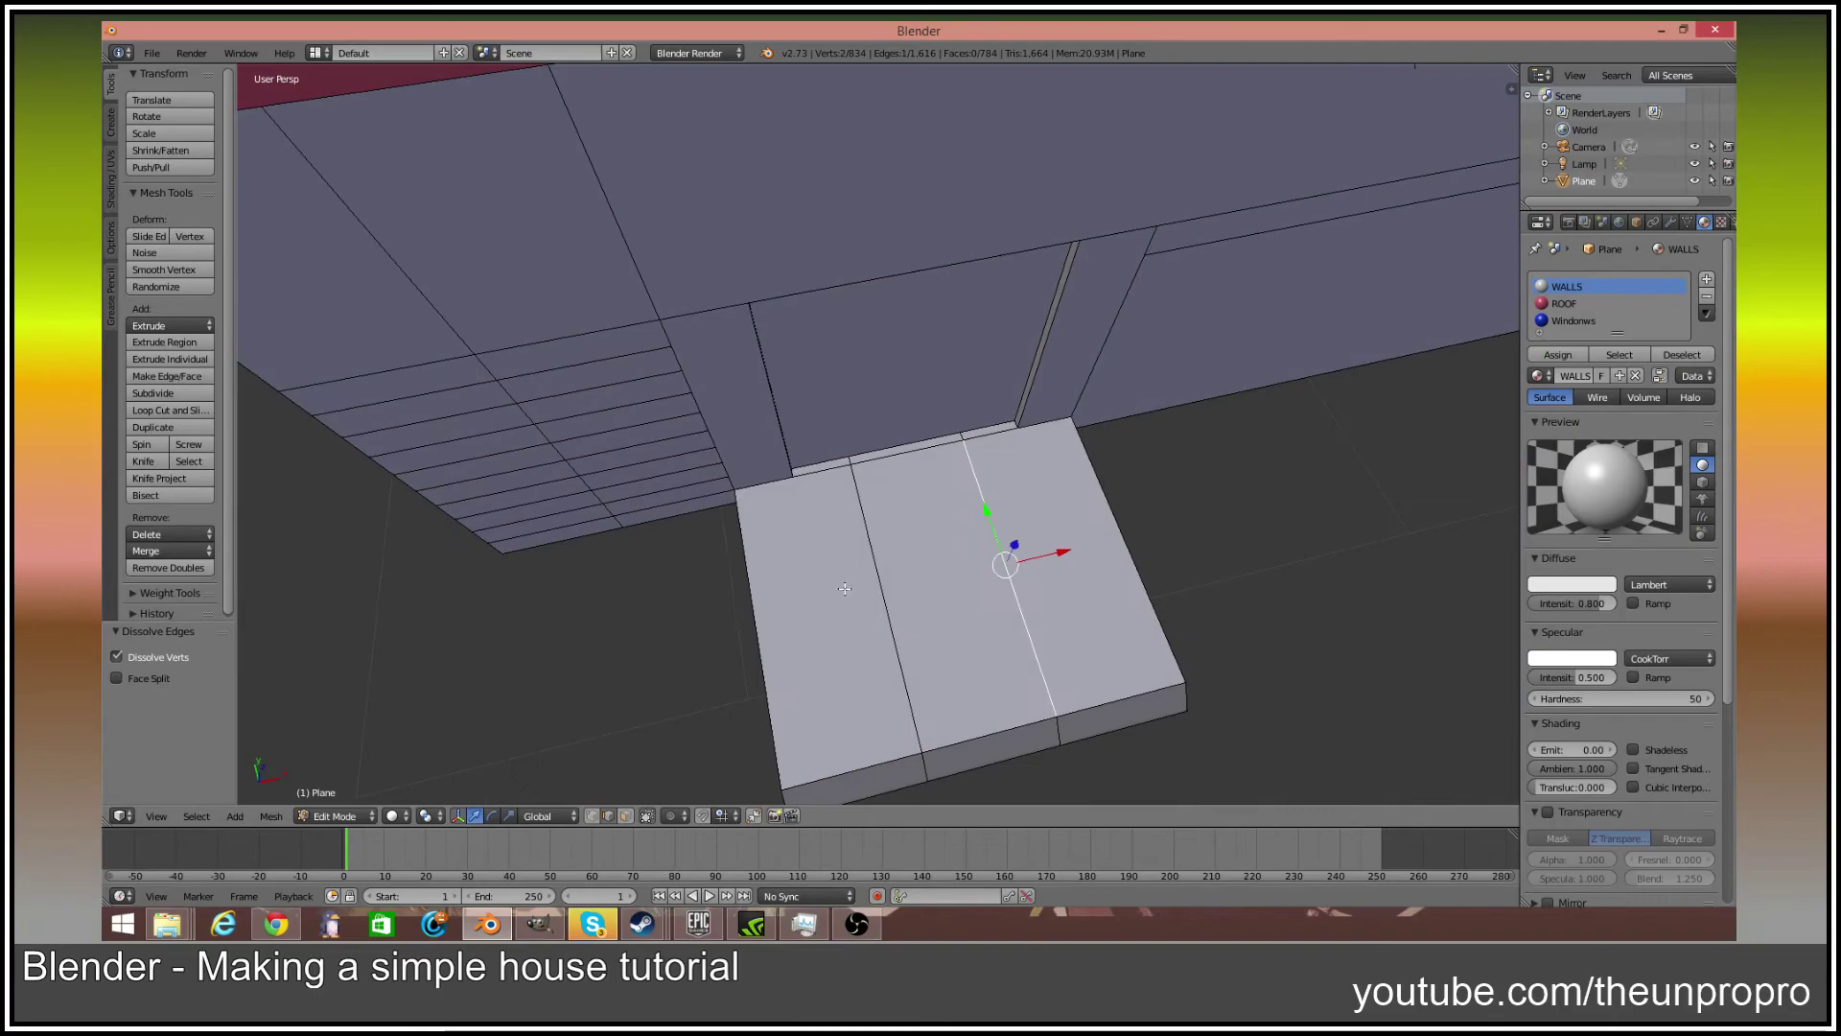
shift+right_click(895, 600)
shift+right_click(894, 600)
shift+right_click(894, 600)
key(x)
click(881, 565)
Dissolve the two short edges on the front face of the doorstep
middle_drag(794, 607, 806, 464)
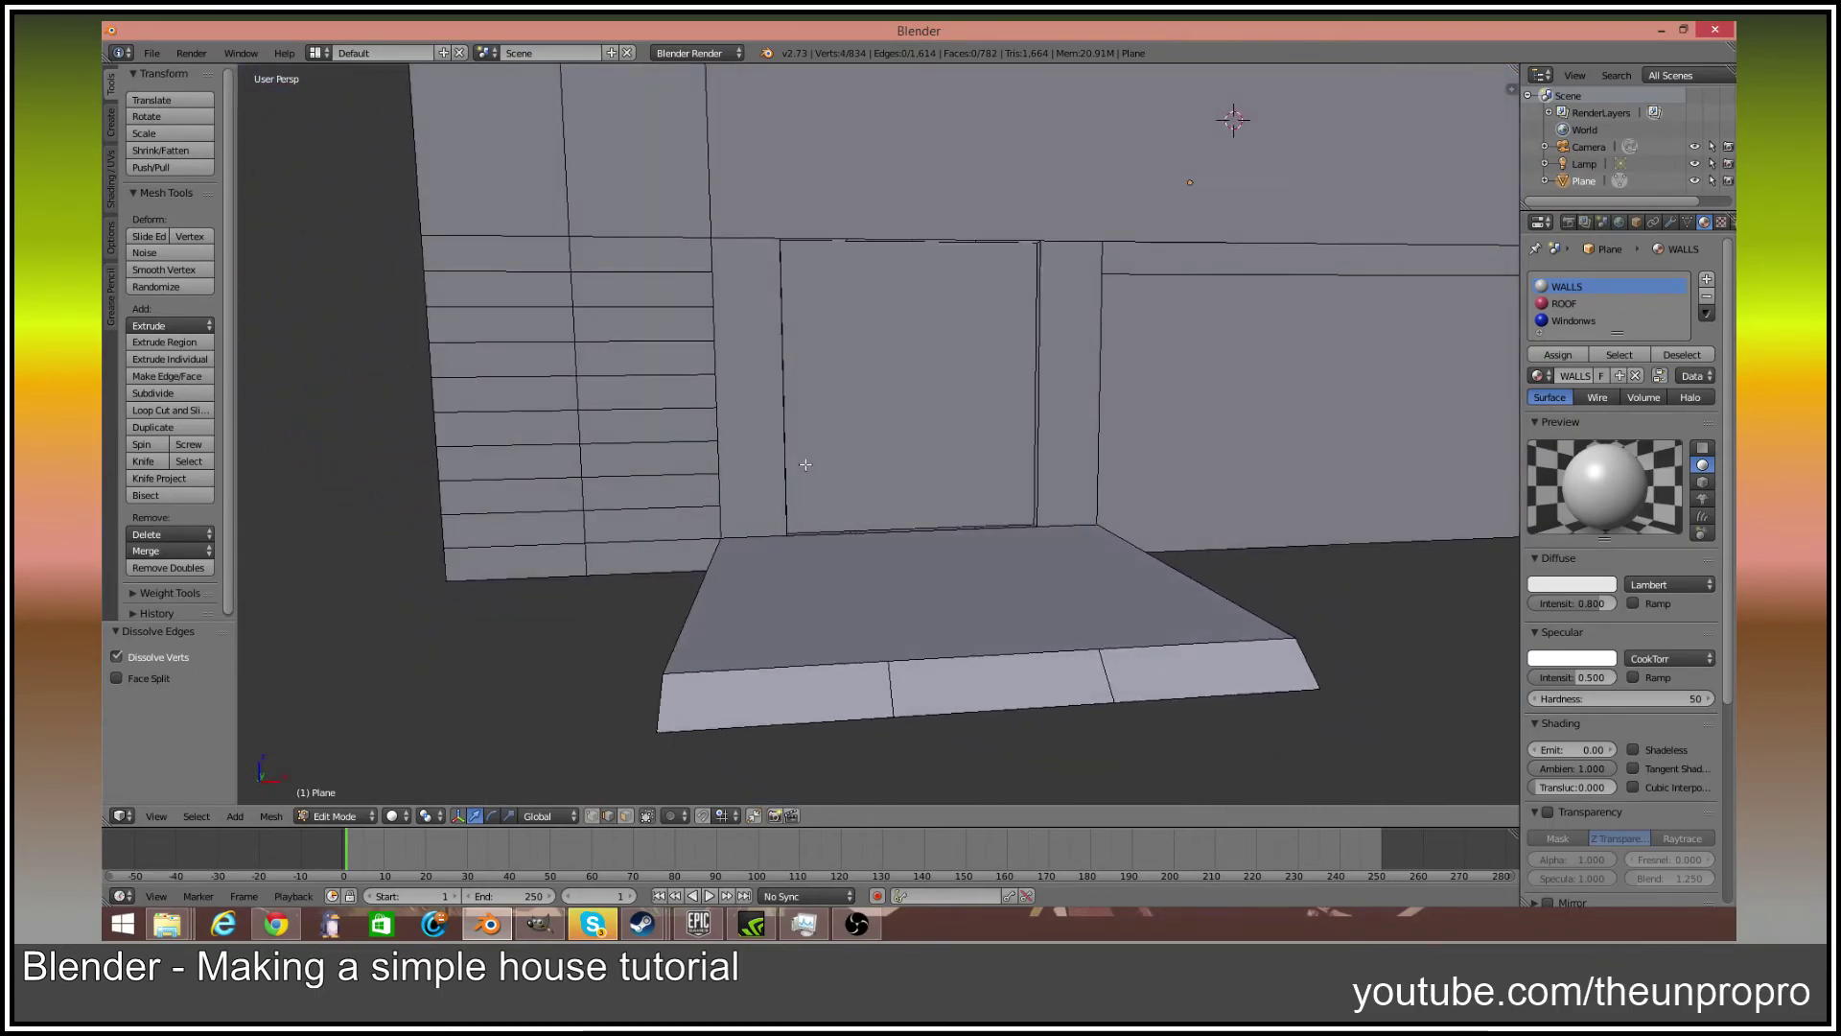
right_click(884, 670)
shift+right_click(1109, 673)
key(x)
click(1094, 638)
Dissolve the two lengthwise edges on the underside of the doorstep
middle_drag(1094, 638, 860, 380)
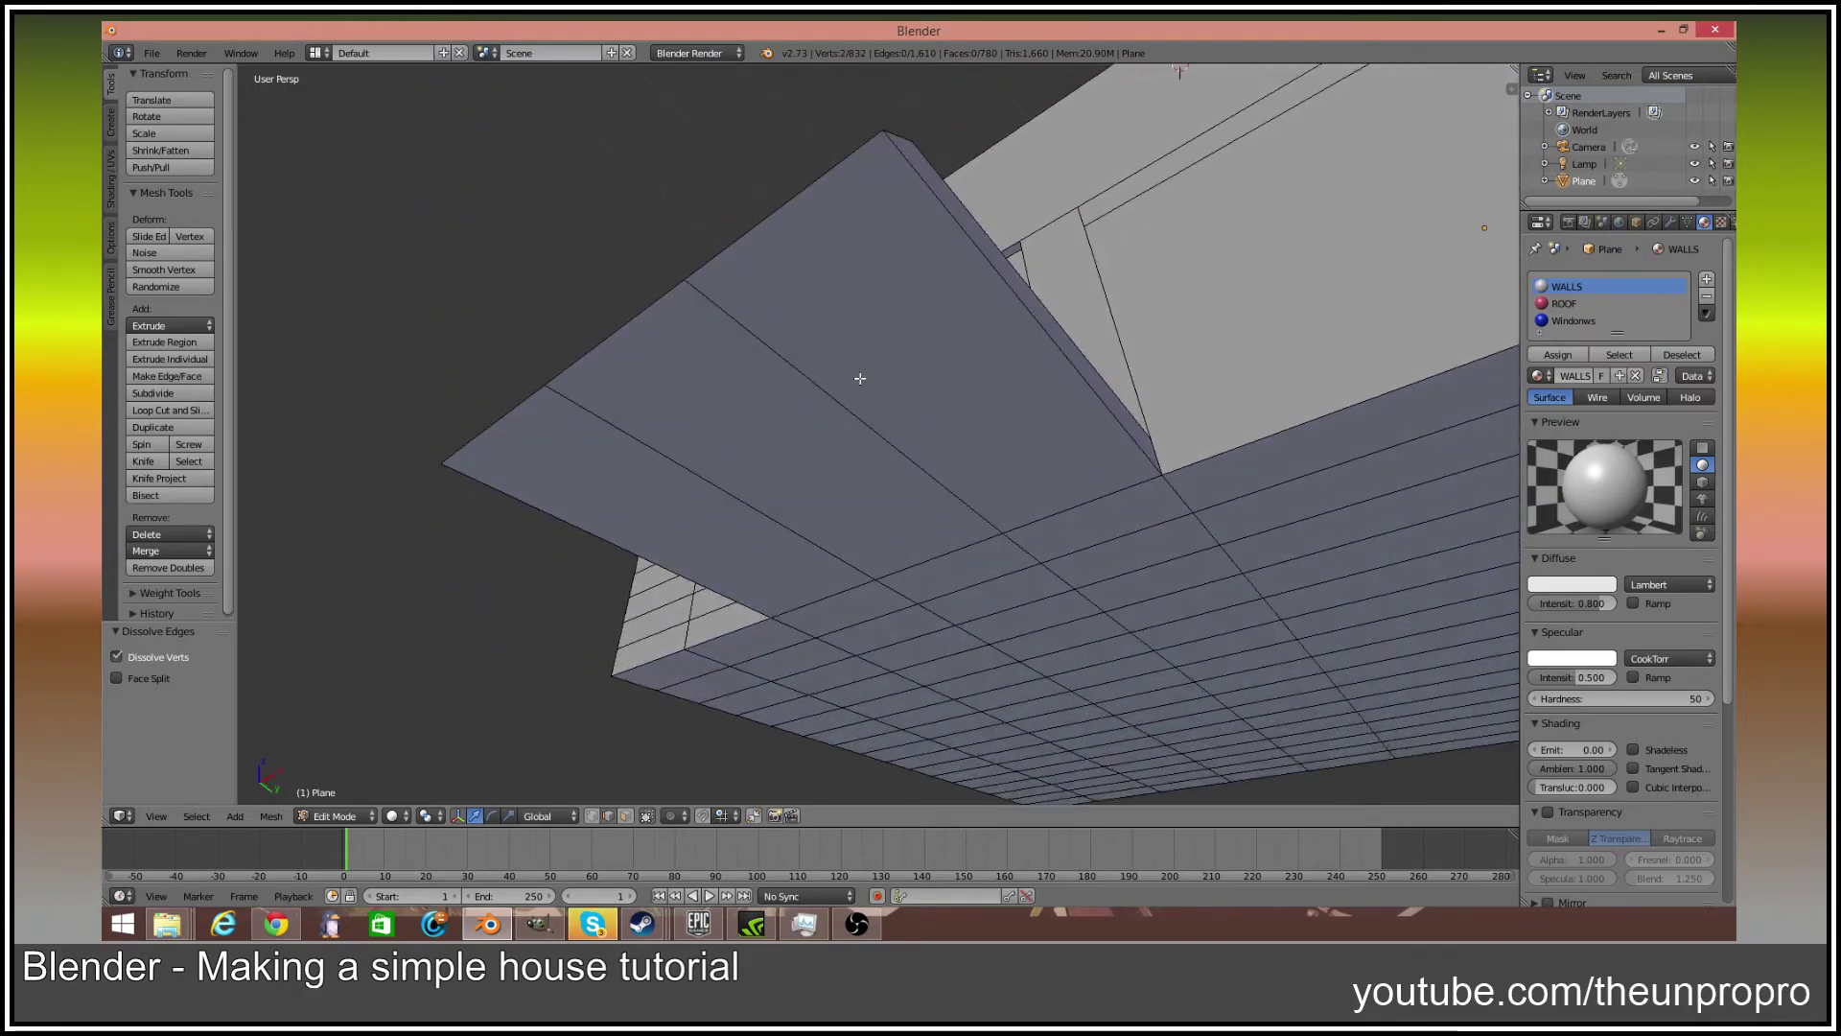
right_click(829, 392)
shift+right_click(751, 502)
key(x)
click(753, 497)
Circle-select the horizontal grid edges on the front wall between the door and the near house corner and dissolve them
middle_drag(752, 497, 1120, 587)
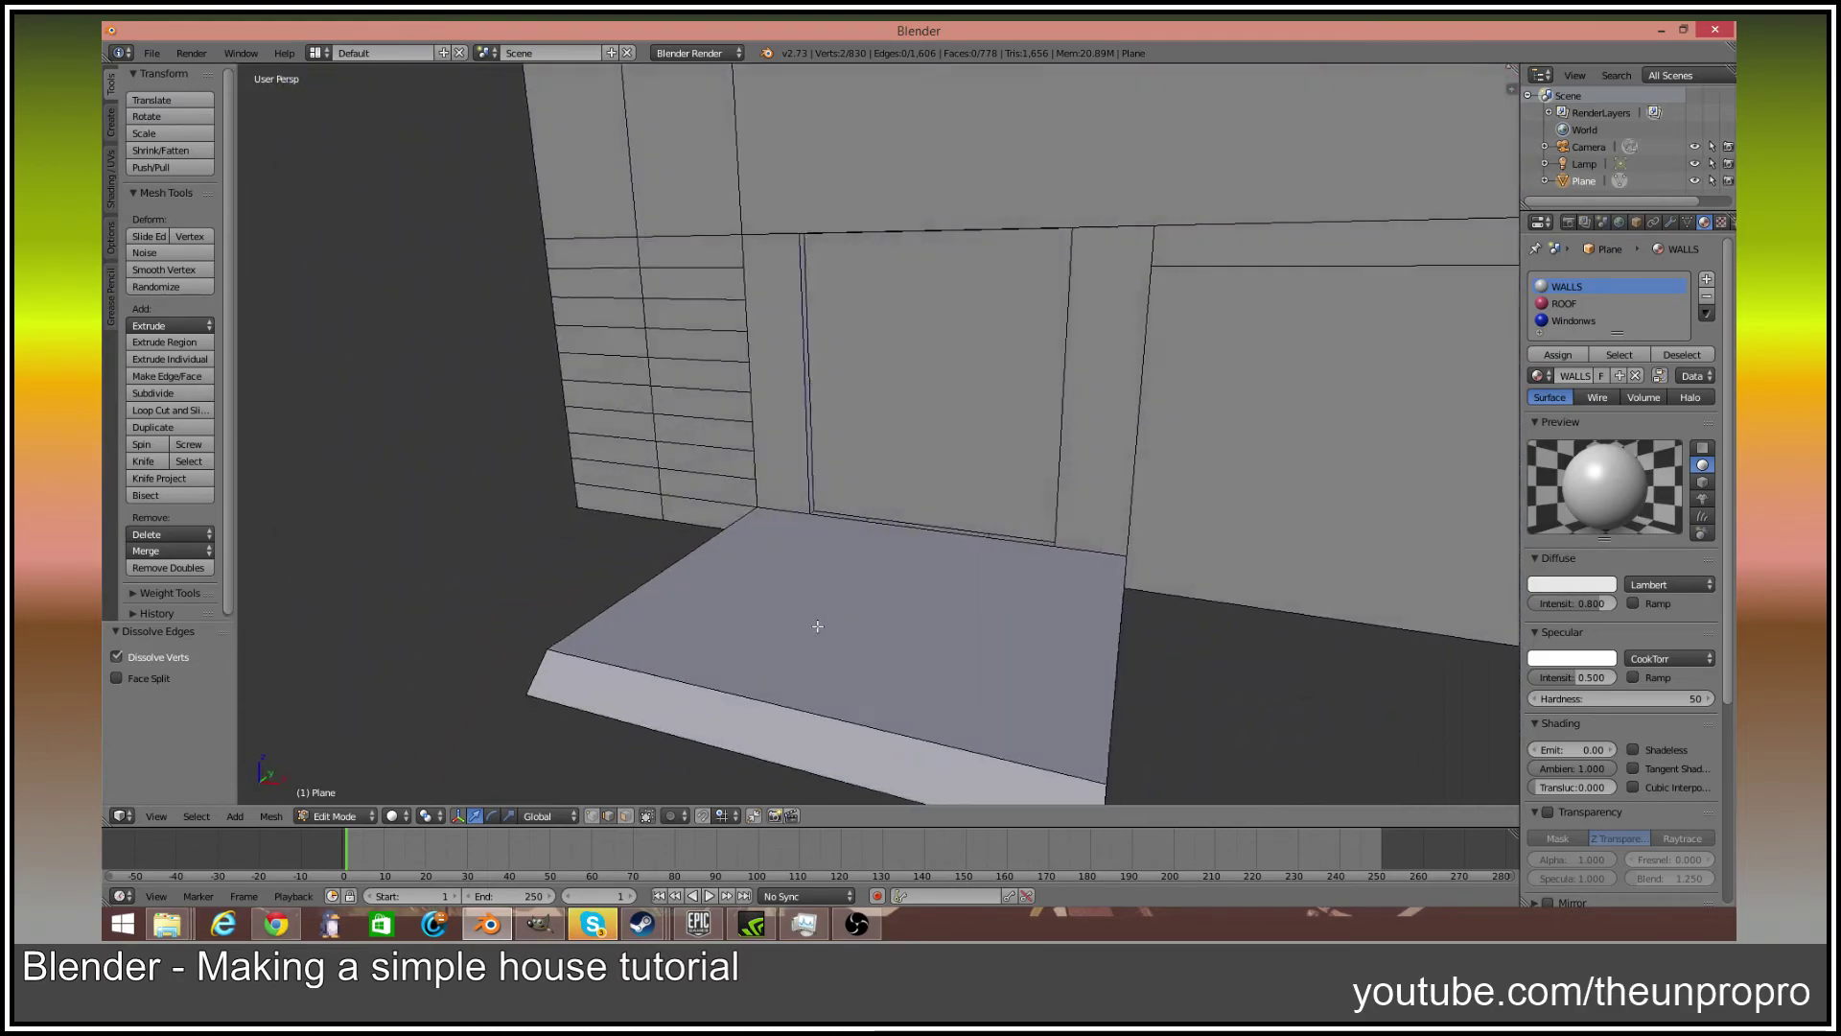
key(Tab)
key(Tab)
right_click(537, 390)
key(c)
drag(486, 231, 469, 547)
drag(629, 539, 600, 246)
right_click(608, 239)
key(x)
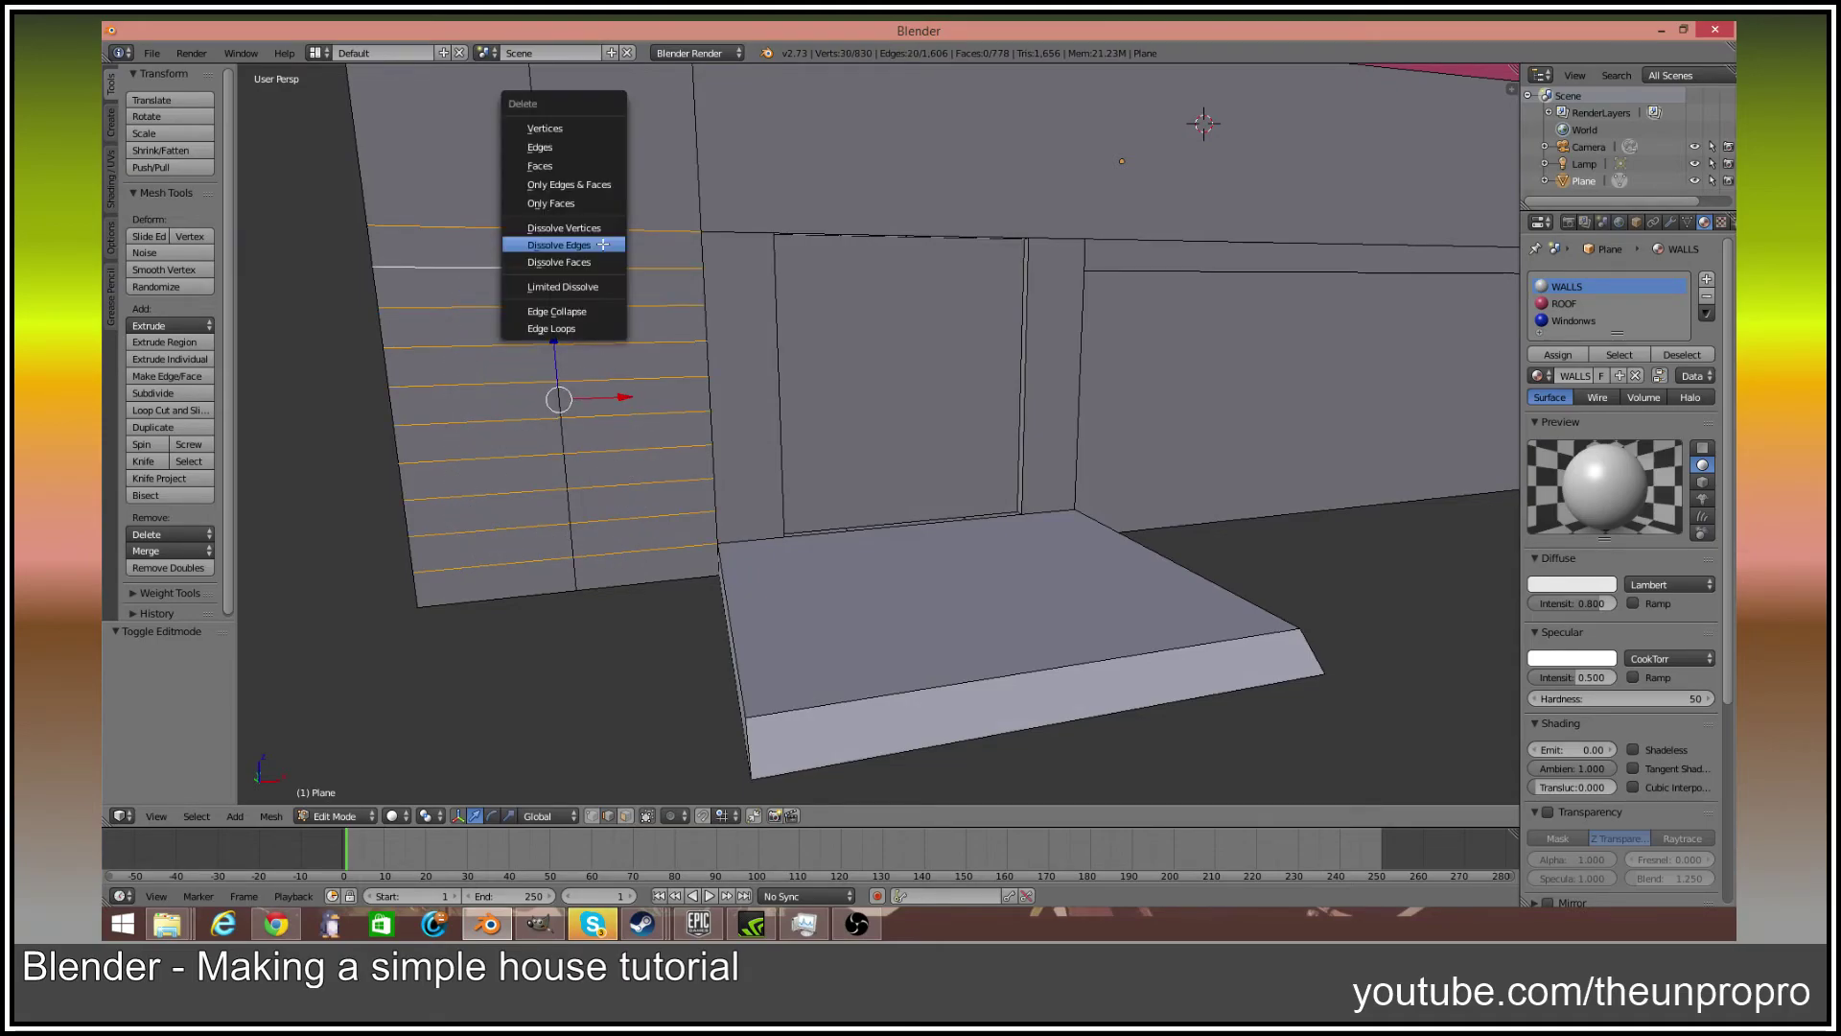
click(602, 245)
Circle-select the inner grid edges of the blue front window pane and dissolve them
middle_drag(604, 242, 203, 274)
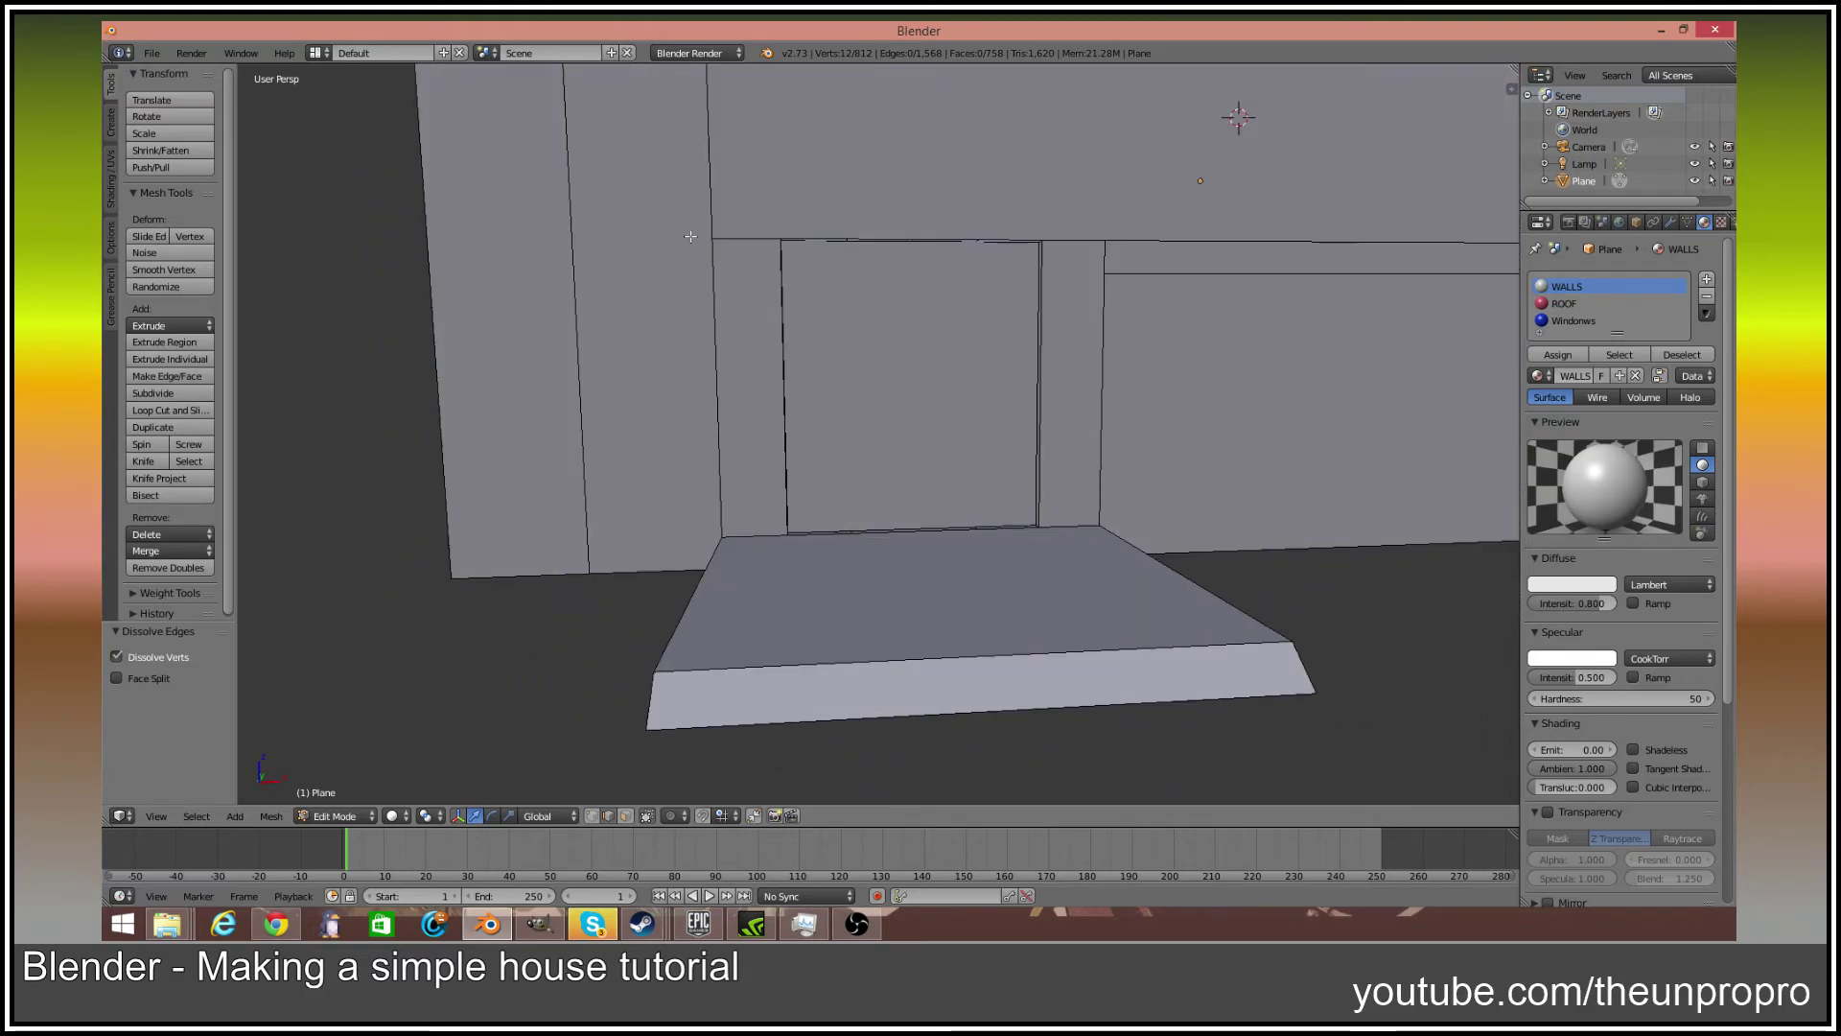
scroll(1573, 379, down, 1)
mouse_move(1210, 382)
middle_down()
mouse_move(1098, 383)
mouse_move(1194, 376)
middle_up()
mouse_move(1194, 376)
shift+middle_down()
mouse_move(1070, 389)
mouse_move(929, 370)
shift+middle_up()
key(c)
mouse_move(1000, 374)
mouse_down()
mouse_move(954, 371)
mouse_move(958, 342)
mouse_move(917, 415)
mouse_move(1044, 415)
mouse_move(1073, 345)
mouse_up()
right_click(1071, 335)
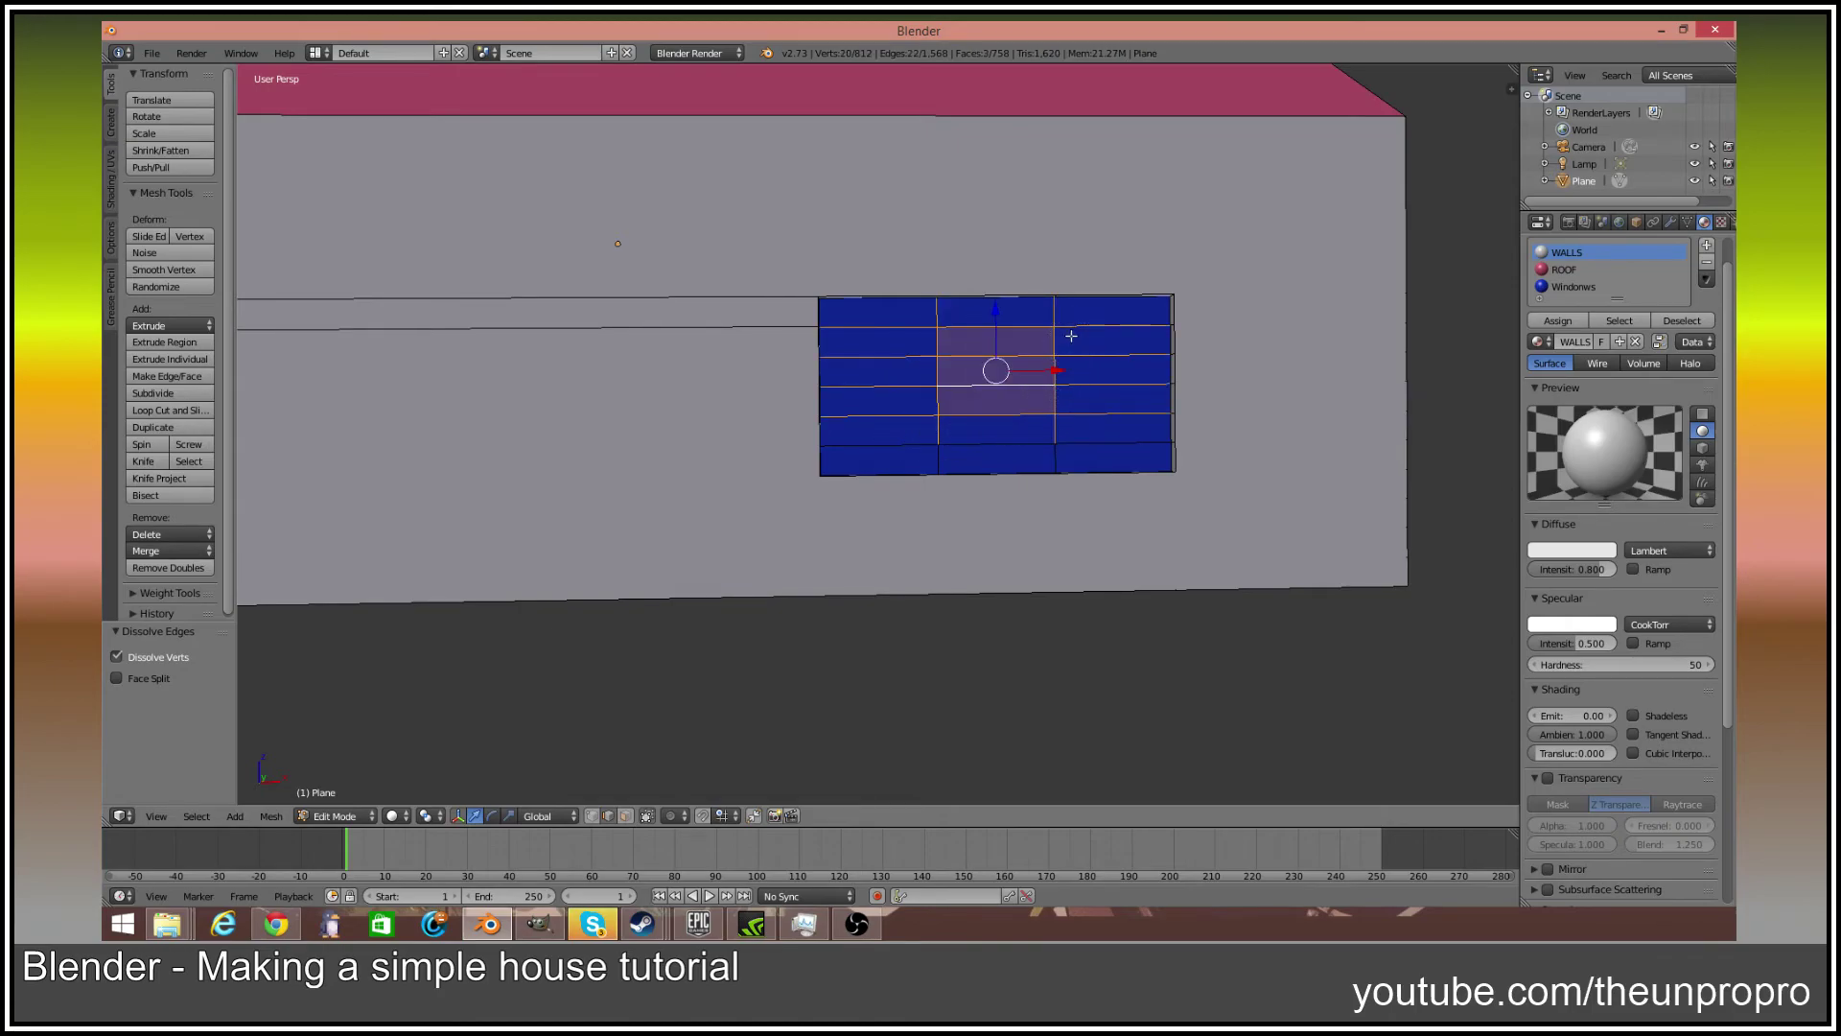
key(ctrl+x)
Dissolve the leftover grid edges along the lower strip of the front window pane
mouse_move(1069, 329)
middle_down()
mouse_move(975, 374)
mouse_move(1139, 448)
middle_up()
key(c)
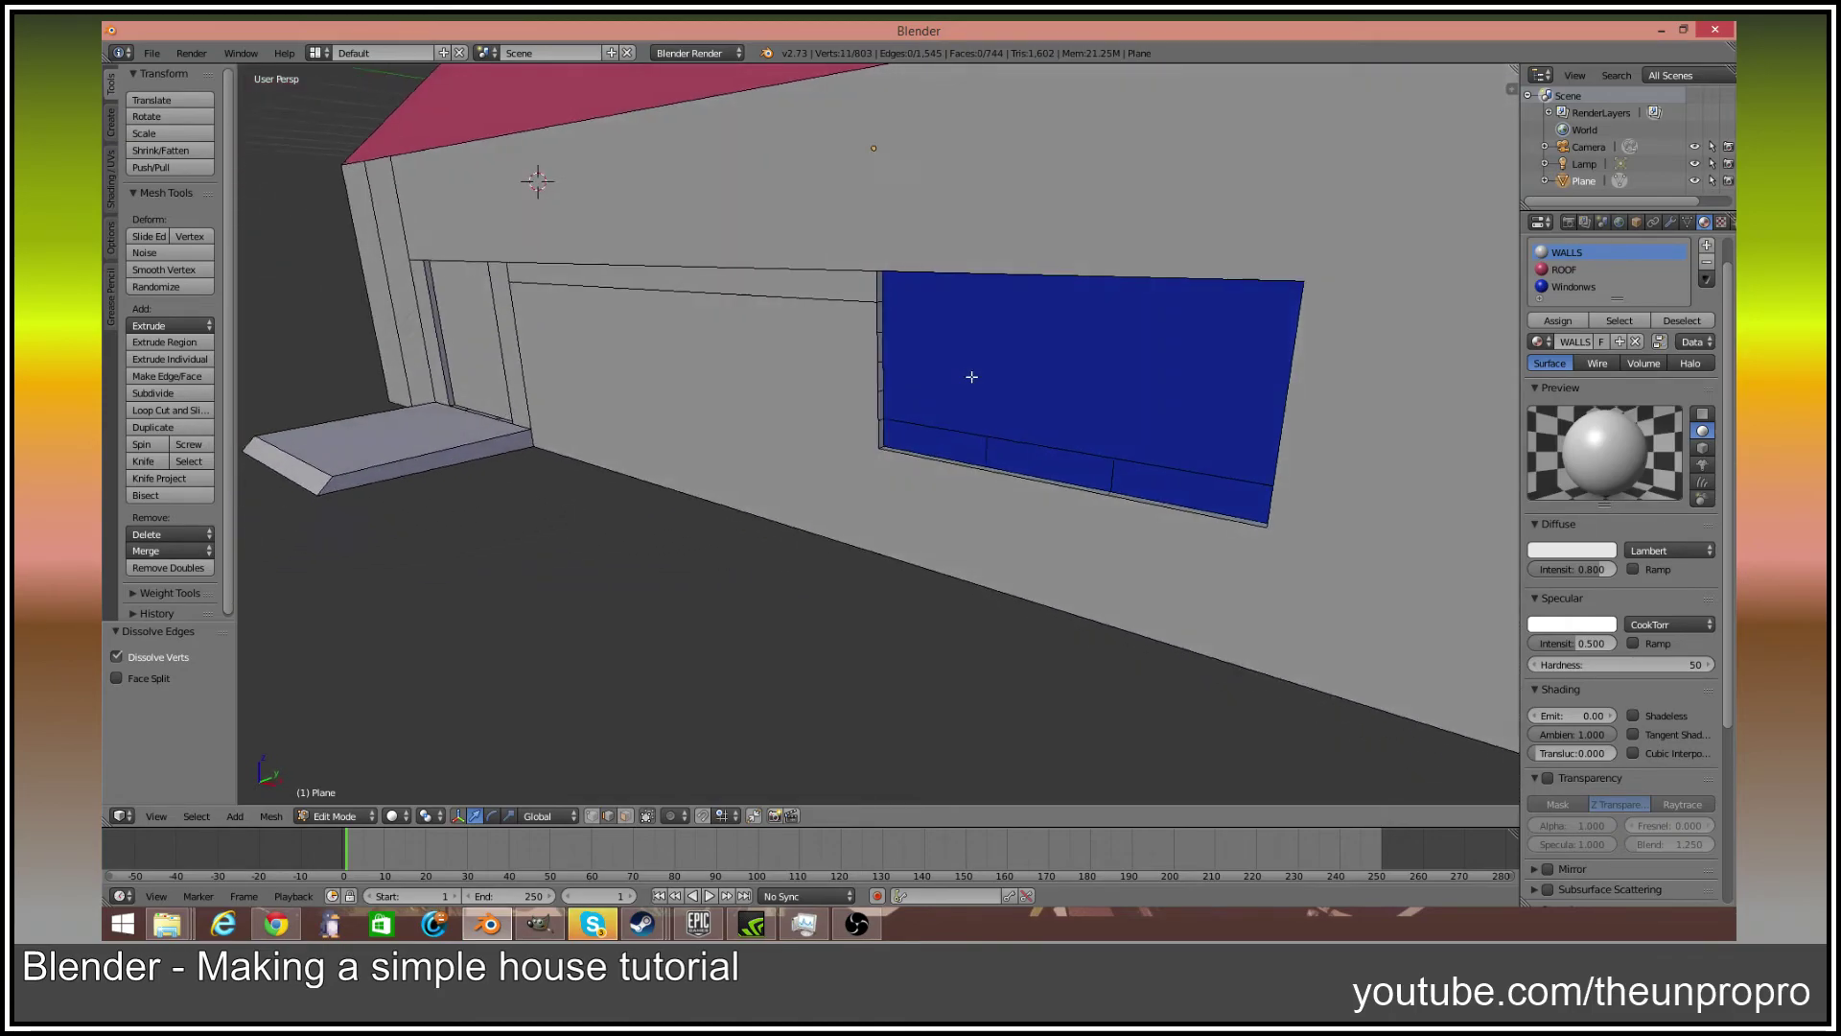
drag(1139, 448, 963, 413)
right_click(1003, 321)
key(x)
click(1003, 326)
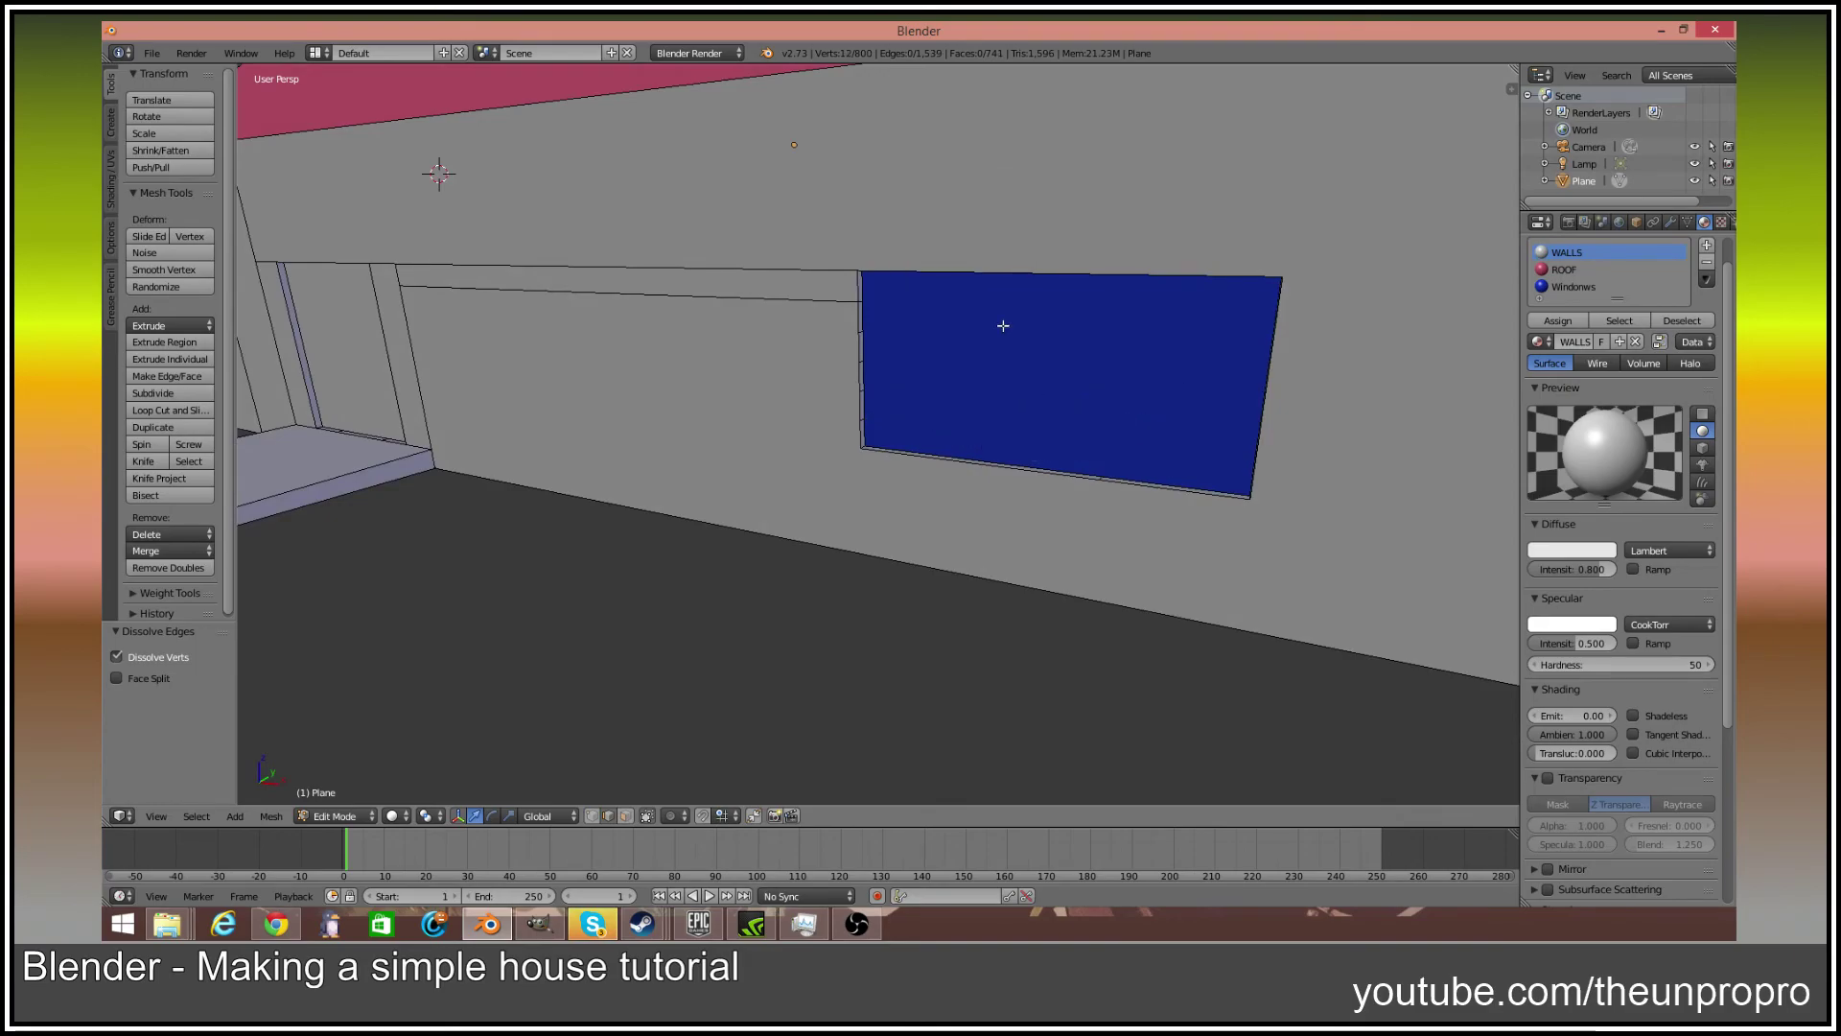
Switch to face selection and select all the grid faces on the underside of the house, leaving out the doorstep
mouse_move(1003, 326)
middle_down()
mouse_move(891, 182)
mouse_move(875, 312)
mouse_move(876, 230)
mouse_move(891, 293)
middle_up()
key(c)
mouse_move(820, 131)
mouse_down()
mouse_move(770, 245)
mouse_move(786, 230)
mouse_up()
right_click(792, 220)
right_click(892, 337)
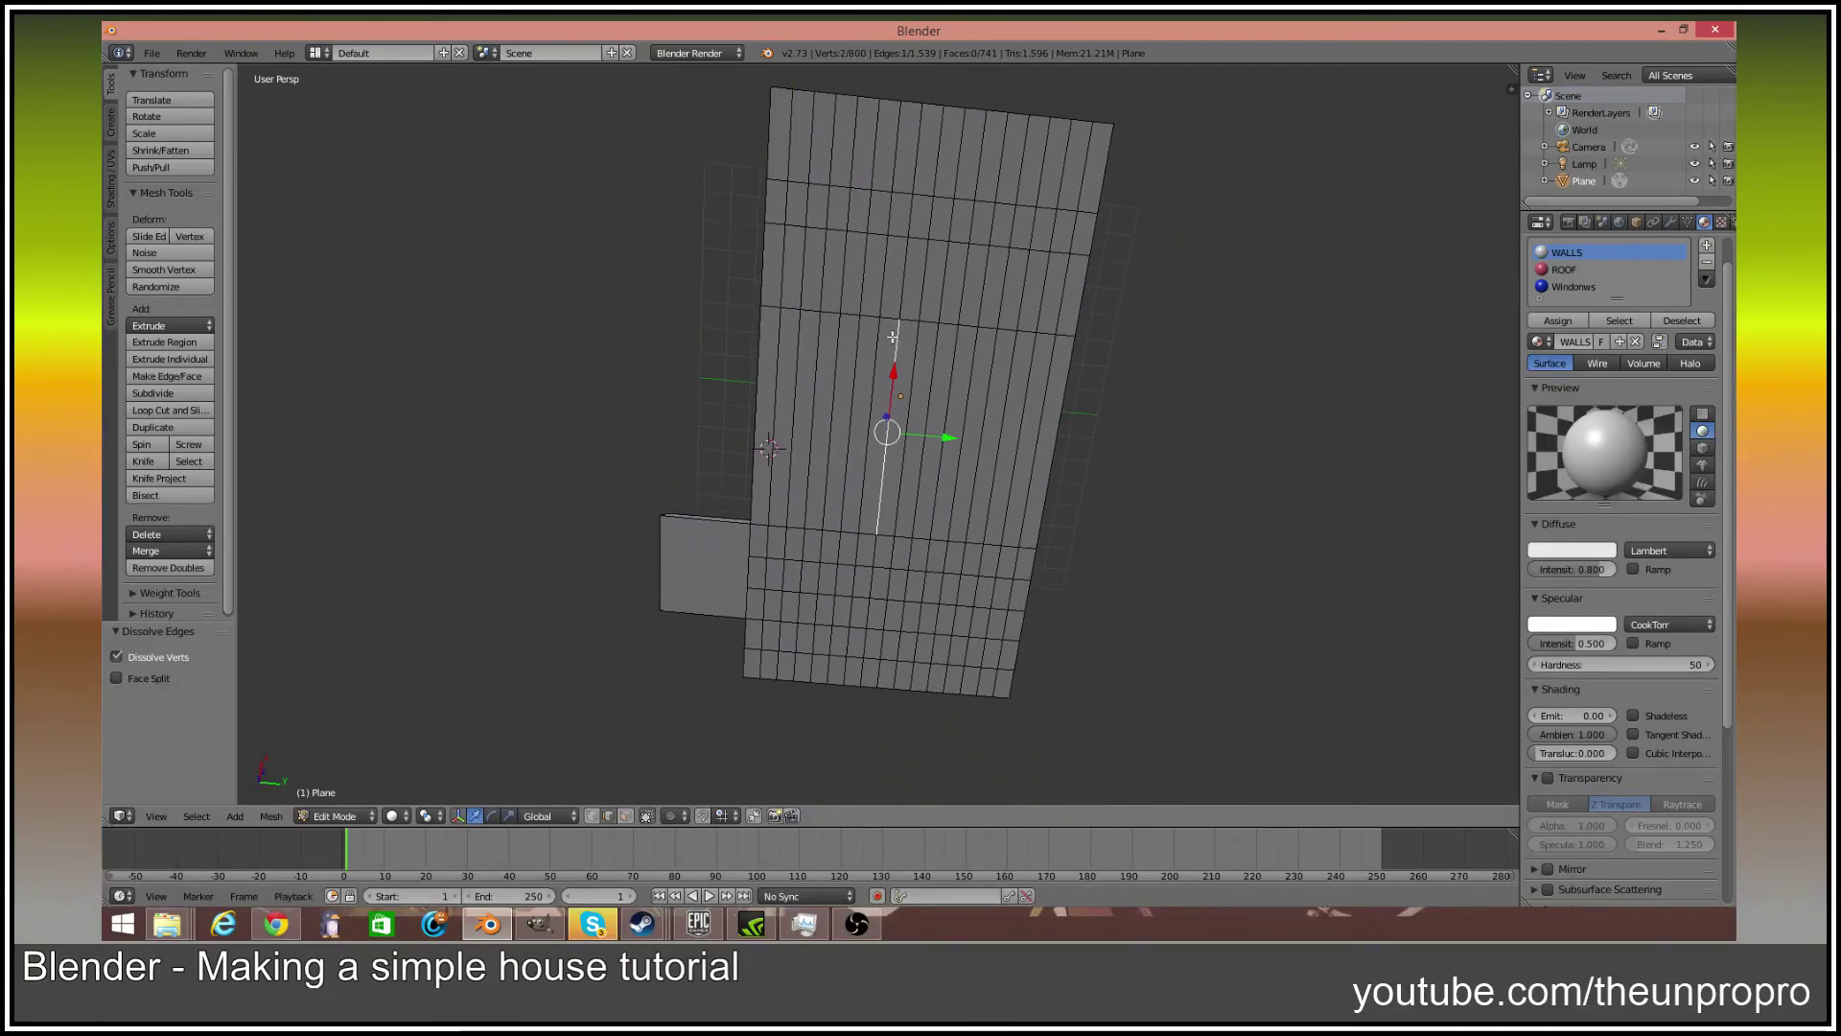
click(625, 815)
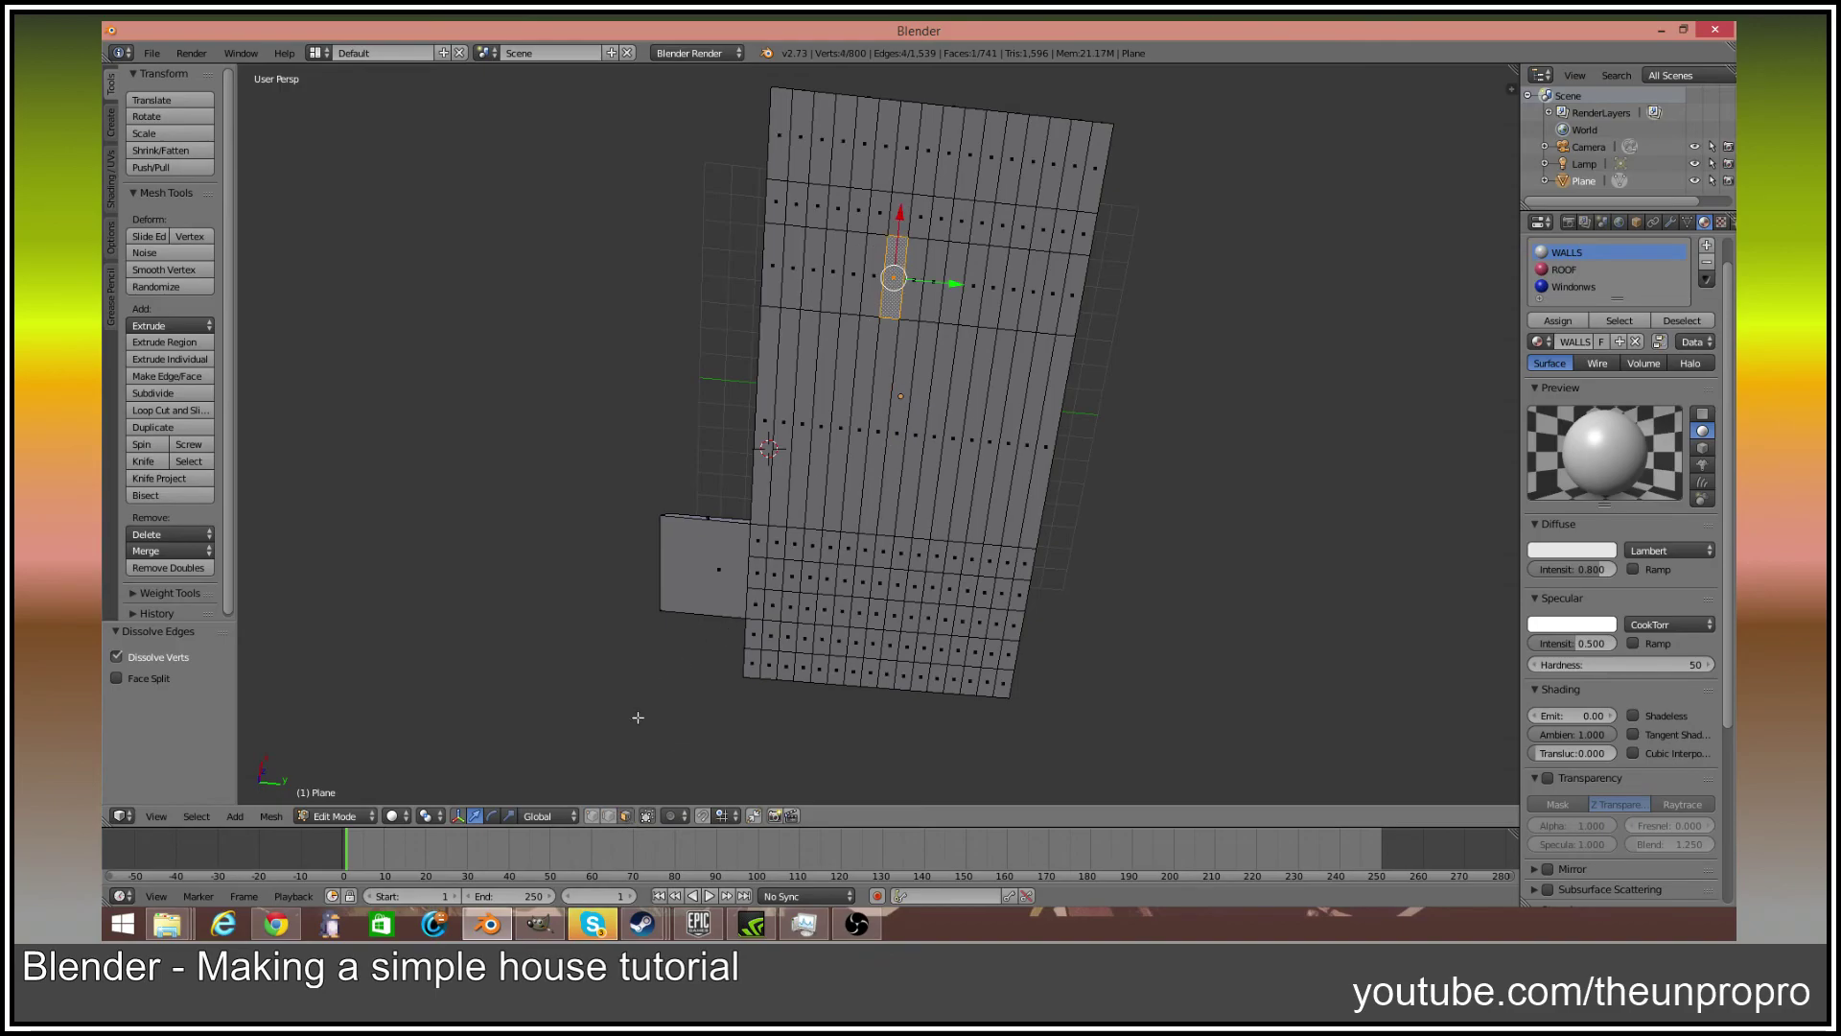
right_click(861, 218)
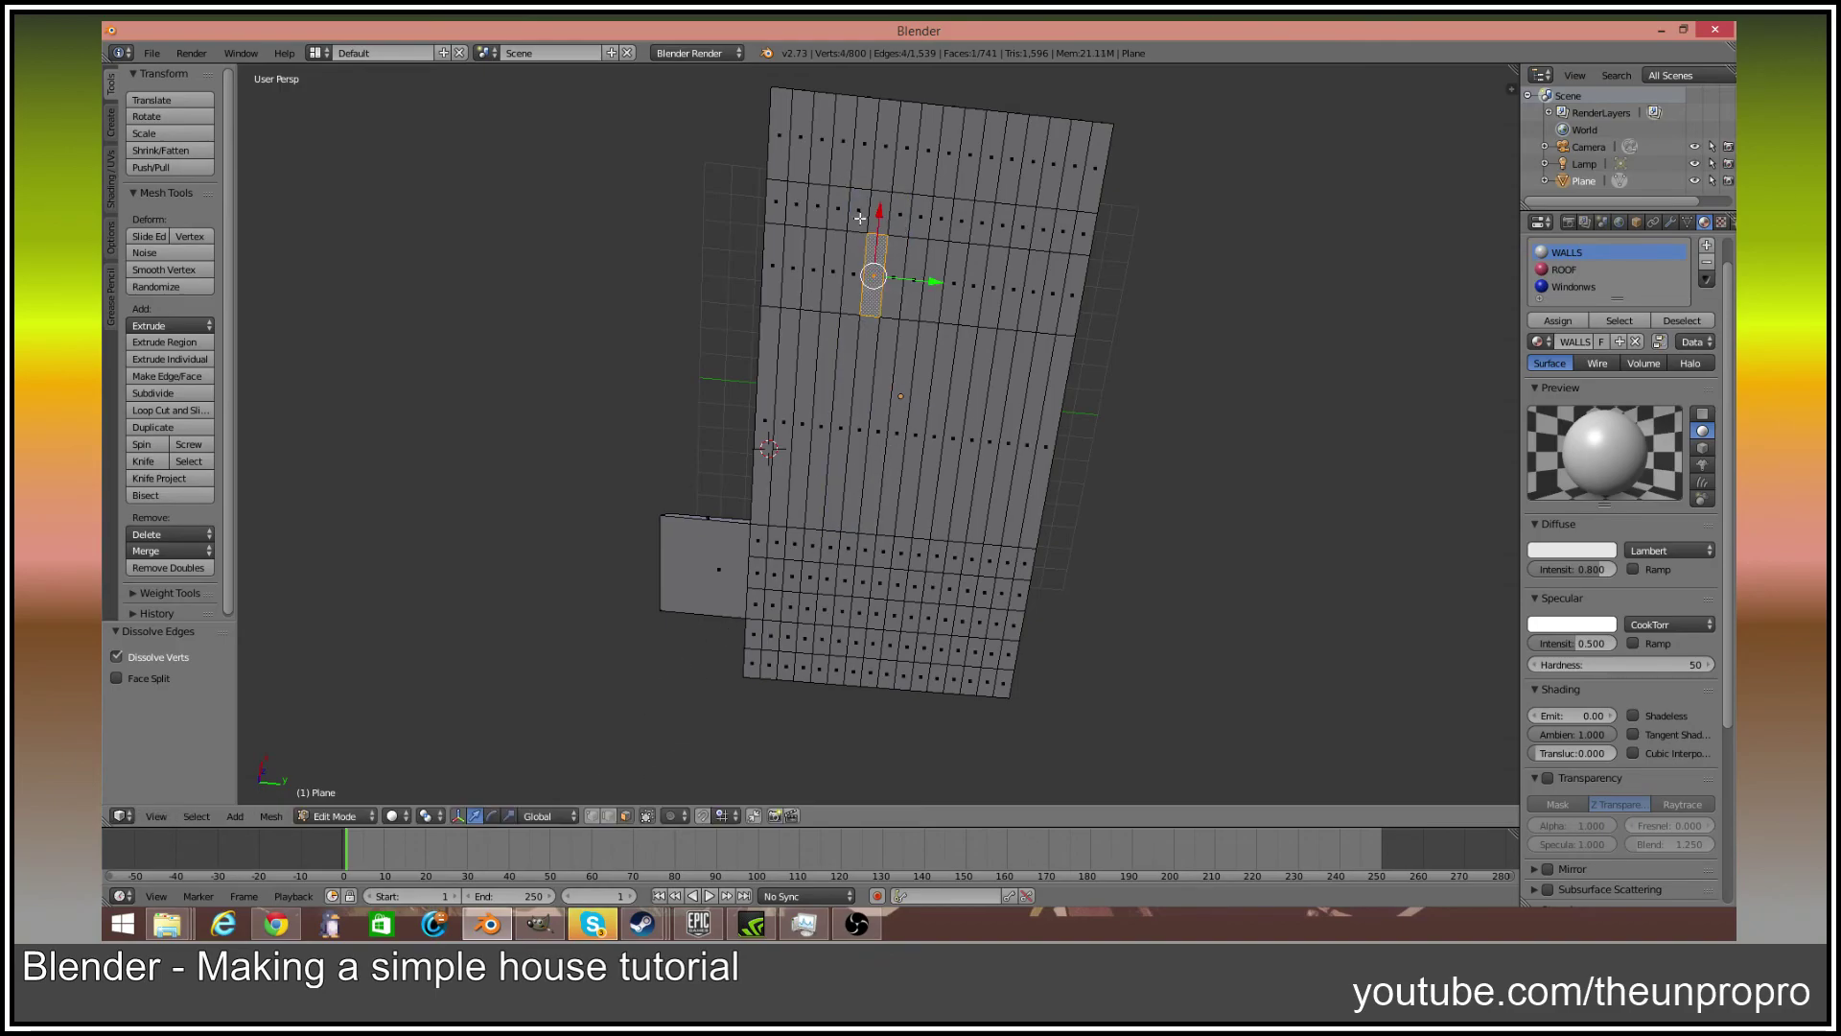
mouse_move(795, 131)
mouse_down()
mouse_move(815, 192)
mouse_move(772, 662)
mouse_move(920, 667)
mouse_move(983, 644)
mouse_move(984, 662)
mouse_move(997, 364)
mouse_move(1016, 450)
mouse_move(1063, 184)
mouse_up()
mouse_move(979, 287)
mouse_down()
mouse_move(868, 590)
mouse_move(935, 585)
mouse_move(863, 355)
mouse_move(948, 170)
mouse_move(1001, 229)
mouse_up()
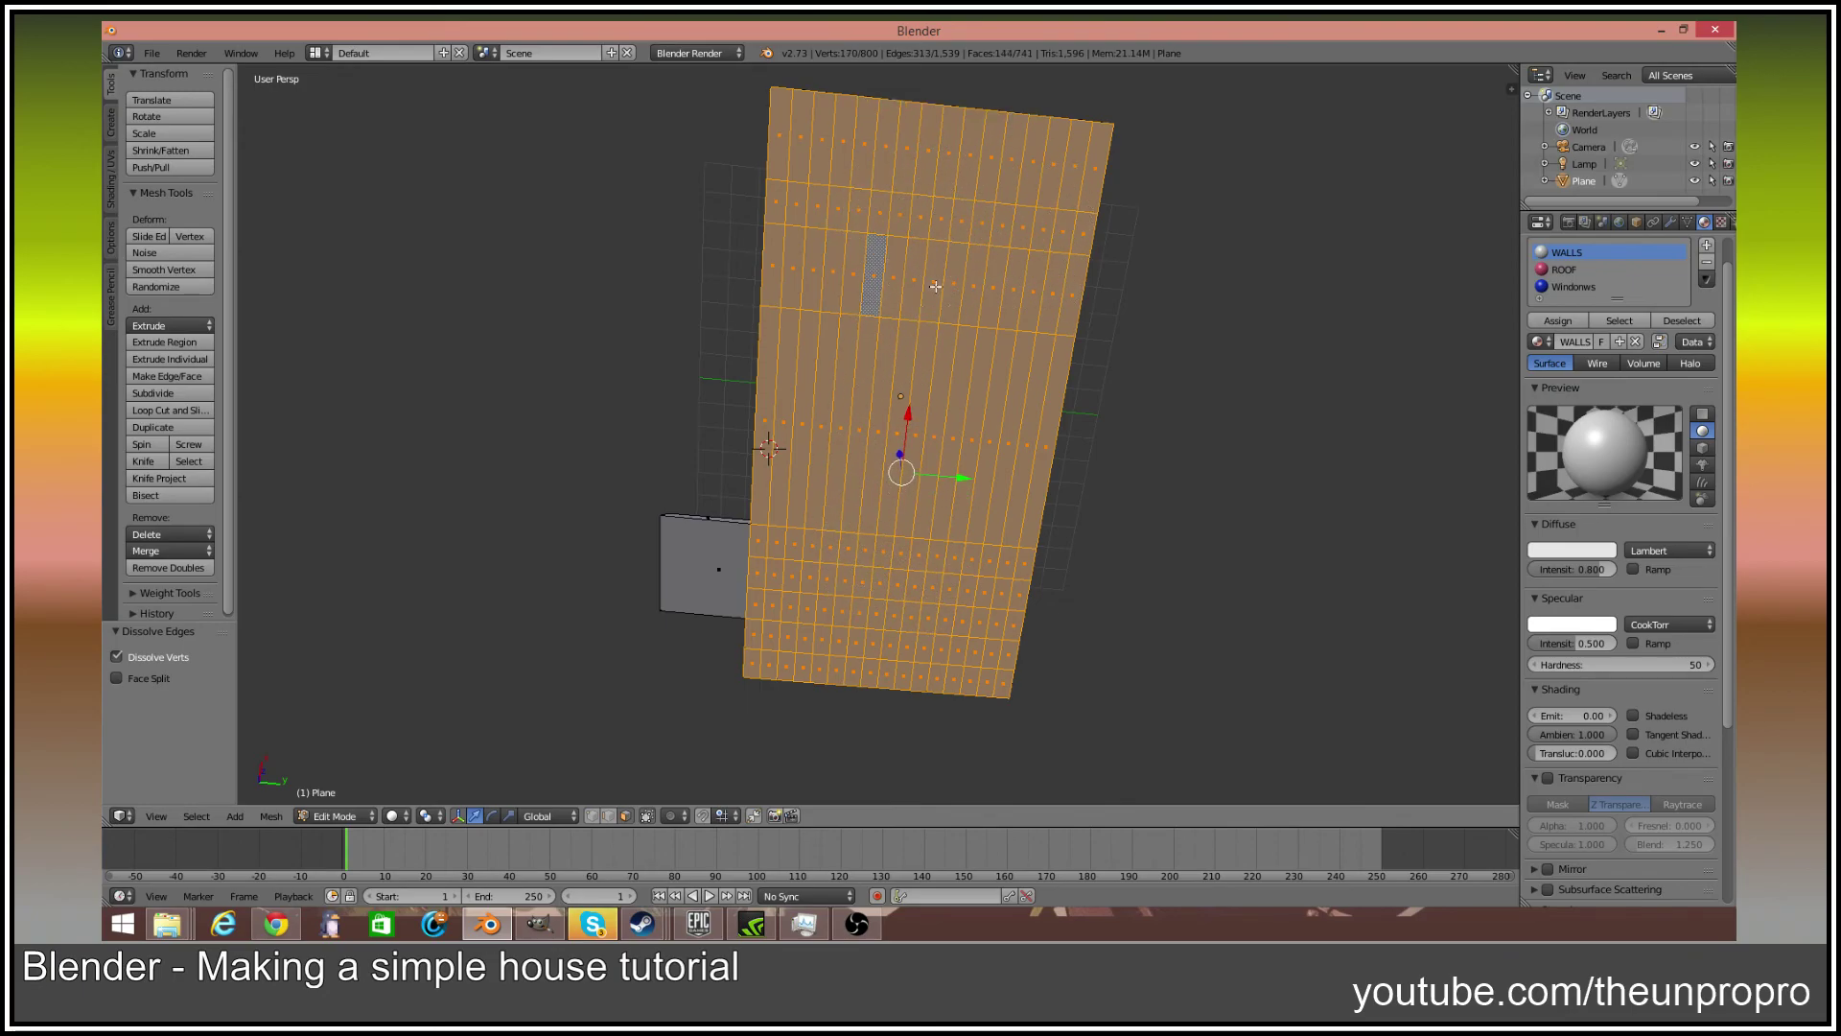
Try deleting the selected underside faces with Only Faces, and check the open underside
key(x)
click(942, 239)
middle_drag(942, 239, 1106, 374)
middle_drag(1136, 441, 1309, 340)
scroll(819, 300, up, 3)
scroll(819, 301, down, 5)
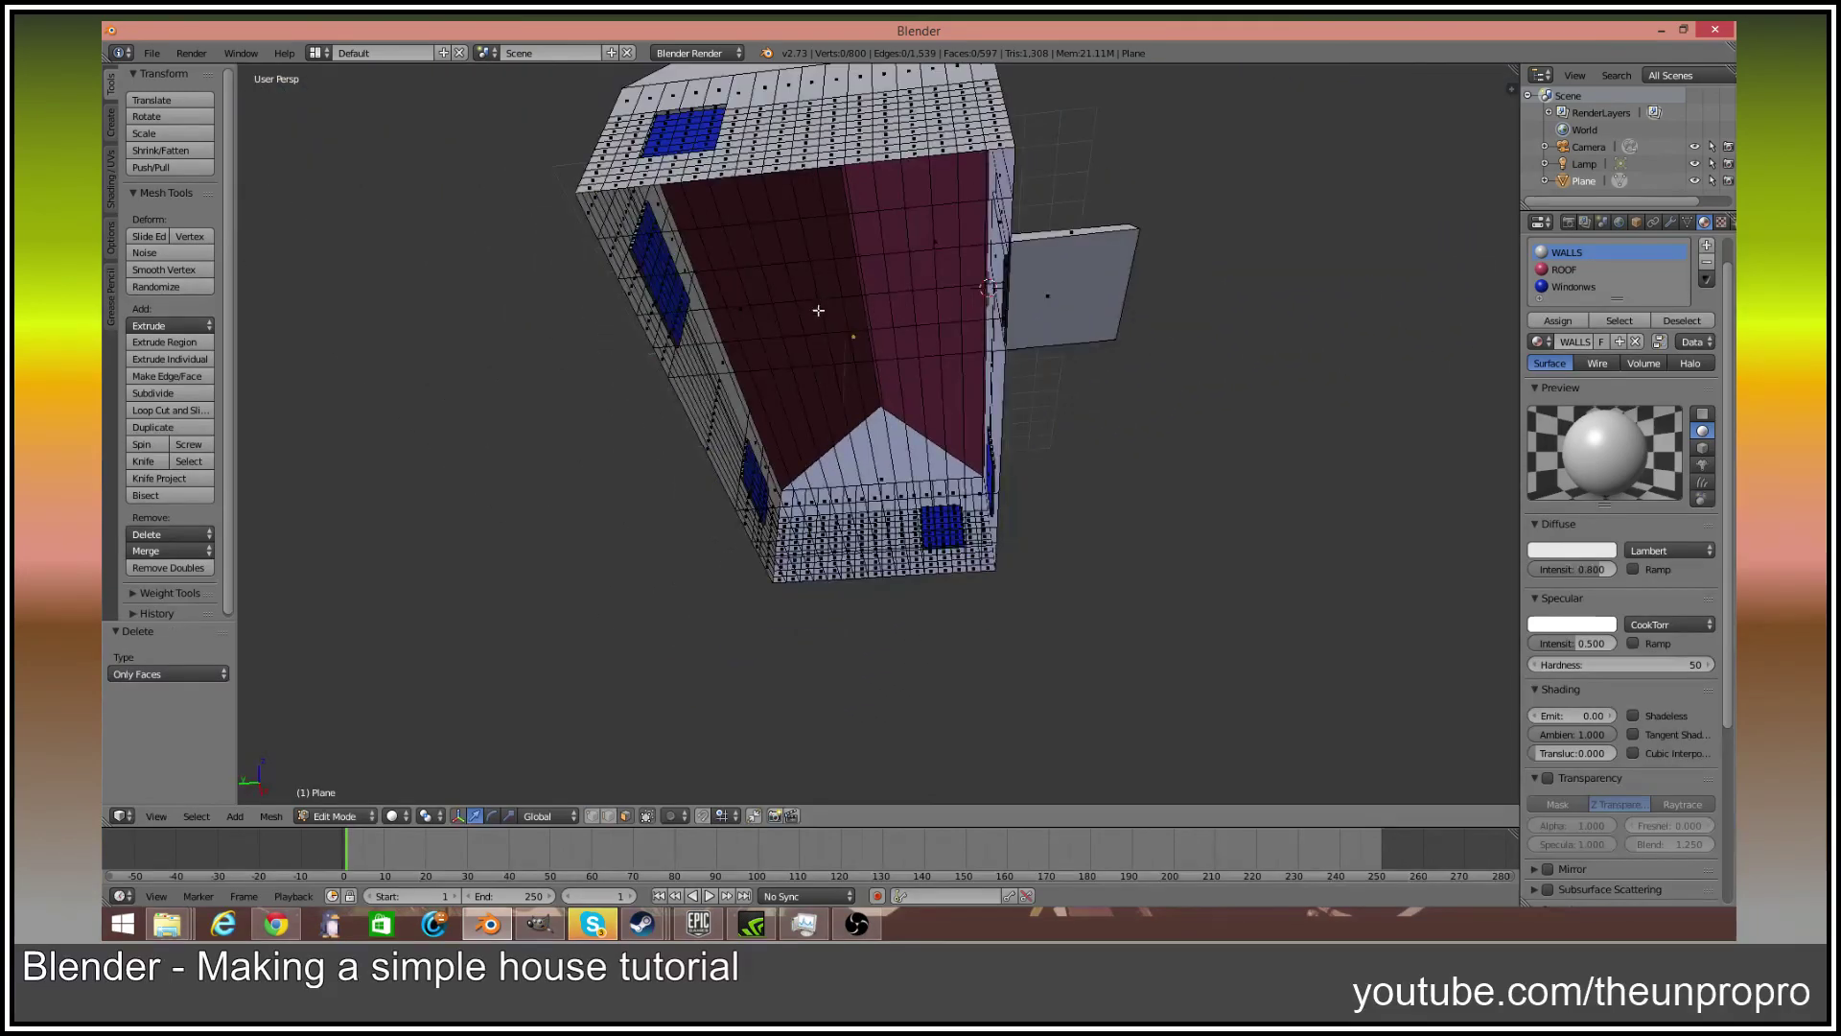
Undo the Only Faces deletion and delete the selected underside faces with the Faces option instead
key(ctrl+z)
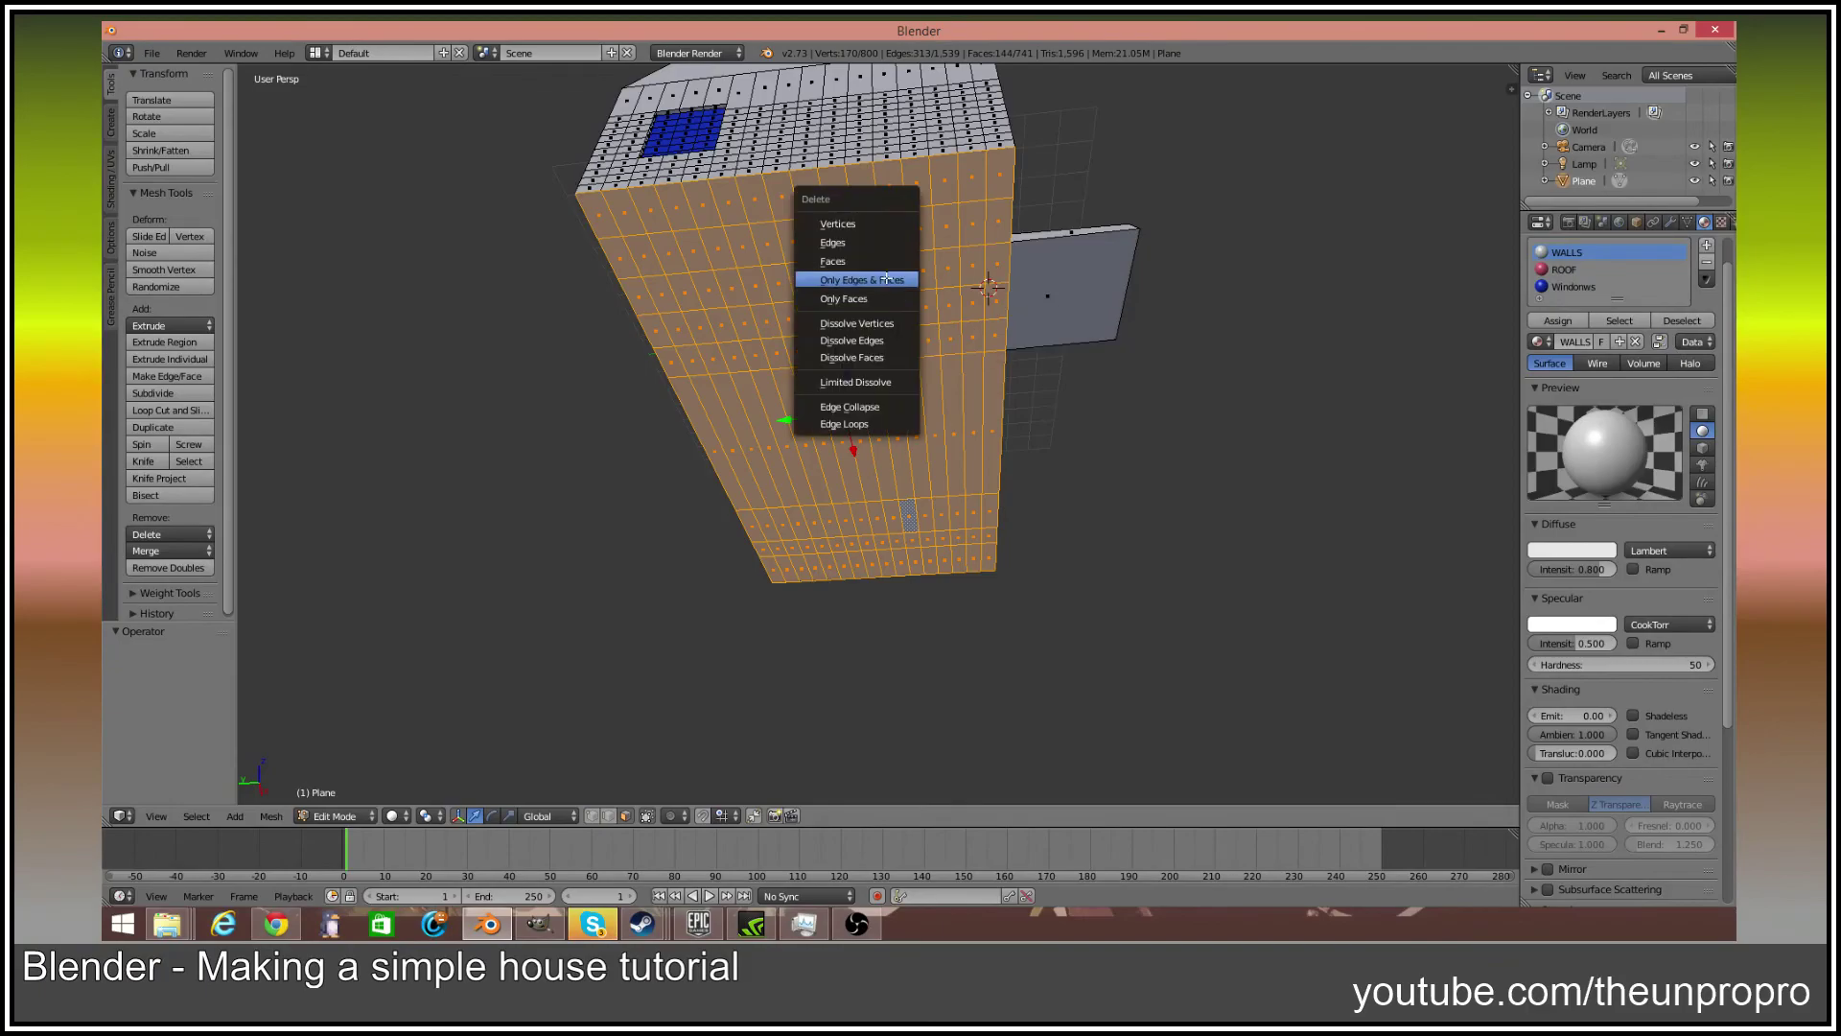
click(832, 261)
middle_drag(892, 288, 747, 404)
Examine the house walls in Object Mode and Edit Mode for remaining grid, selecting the large front wall face around the window
key(Tab)
scroll(757, 416, up, 6)
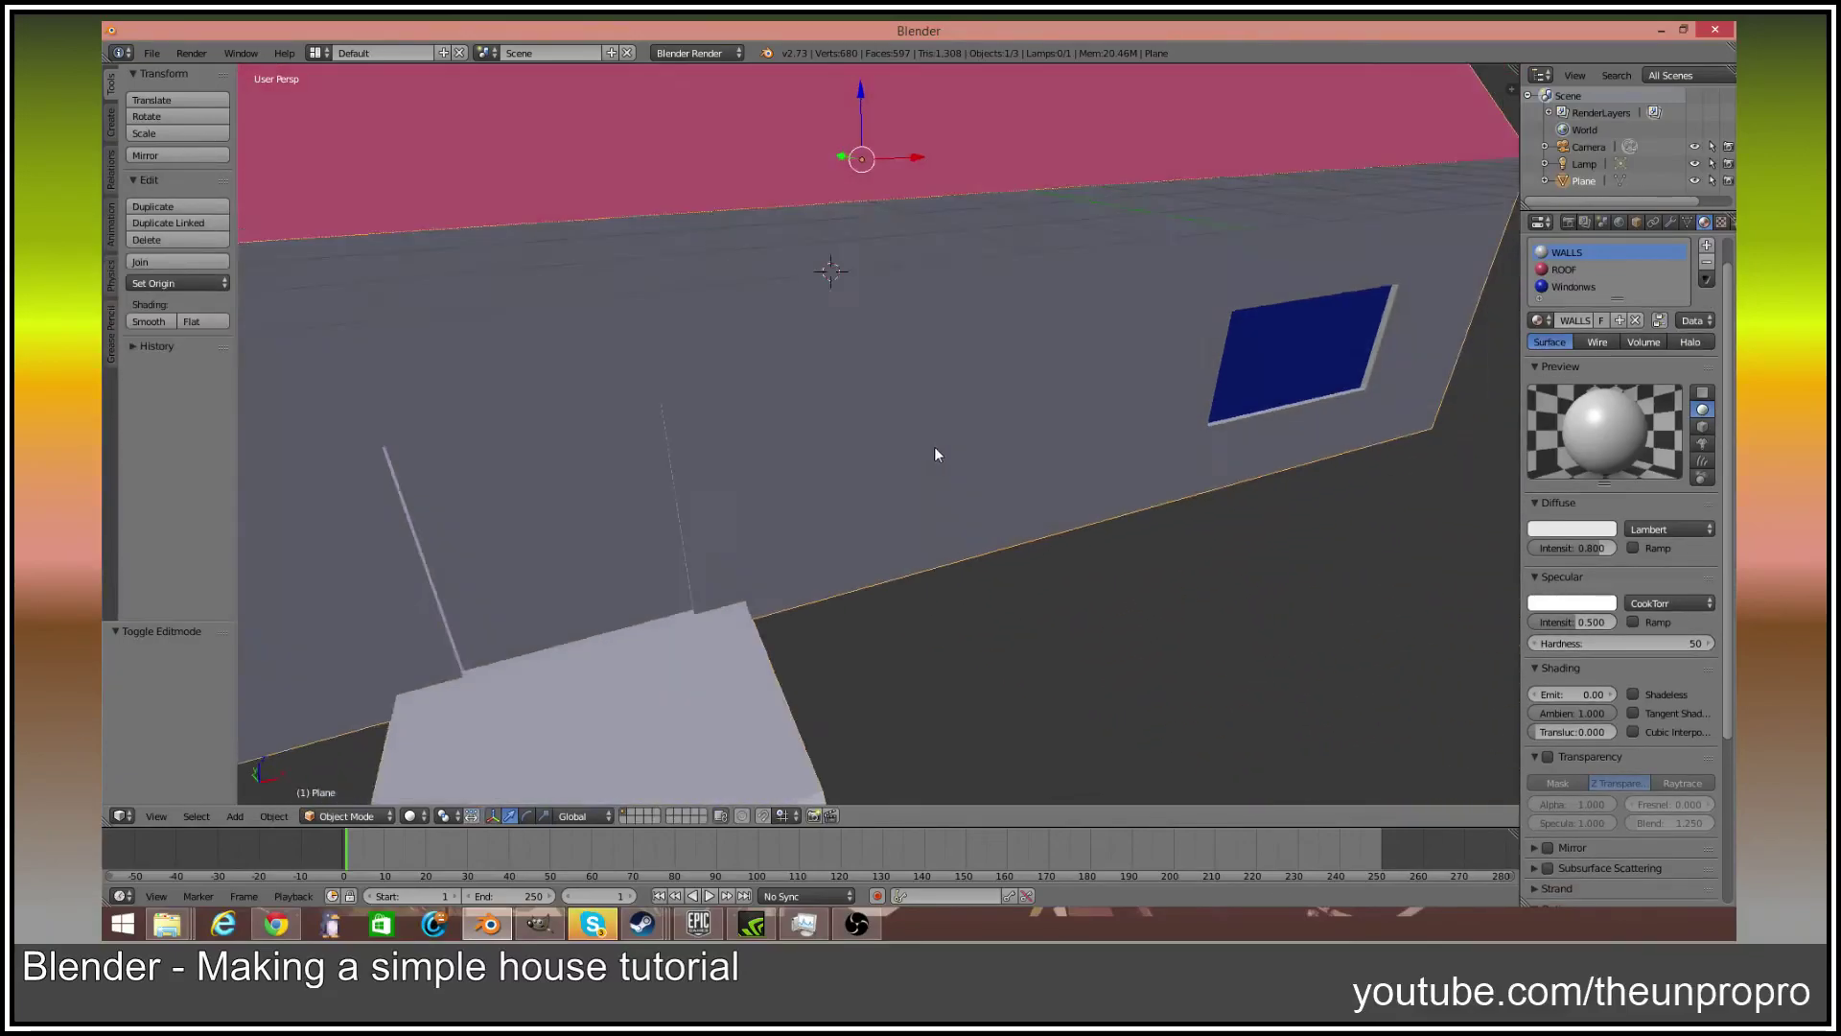
scroll(930, 447, down, 6)
key(Tab)
middle_drag(954, 449, 677, 442)
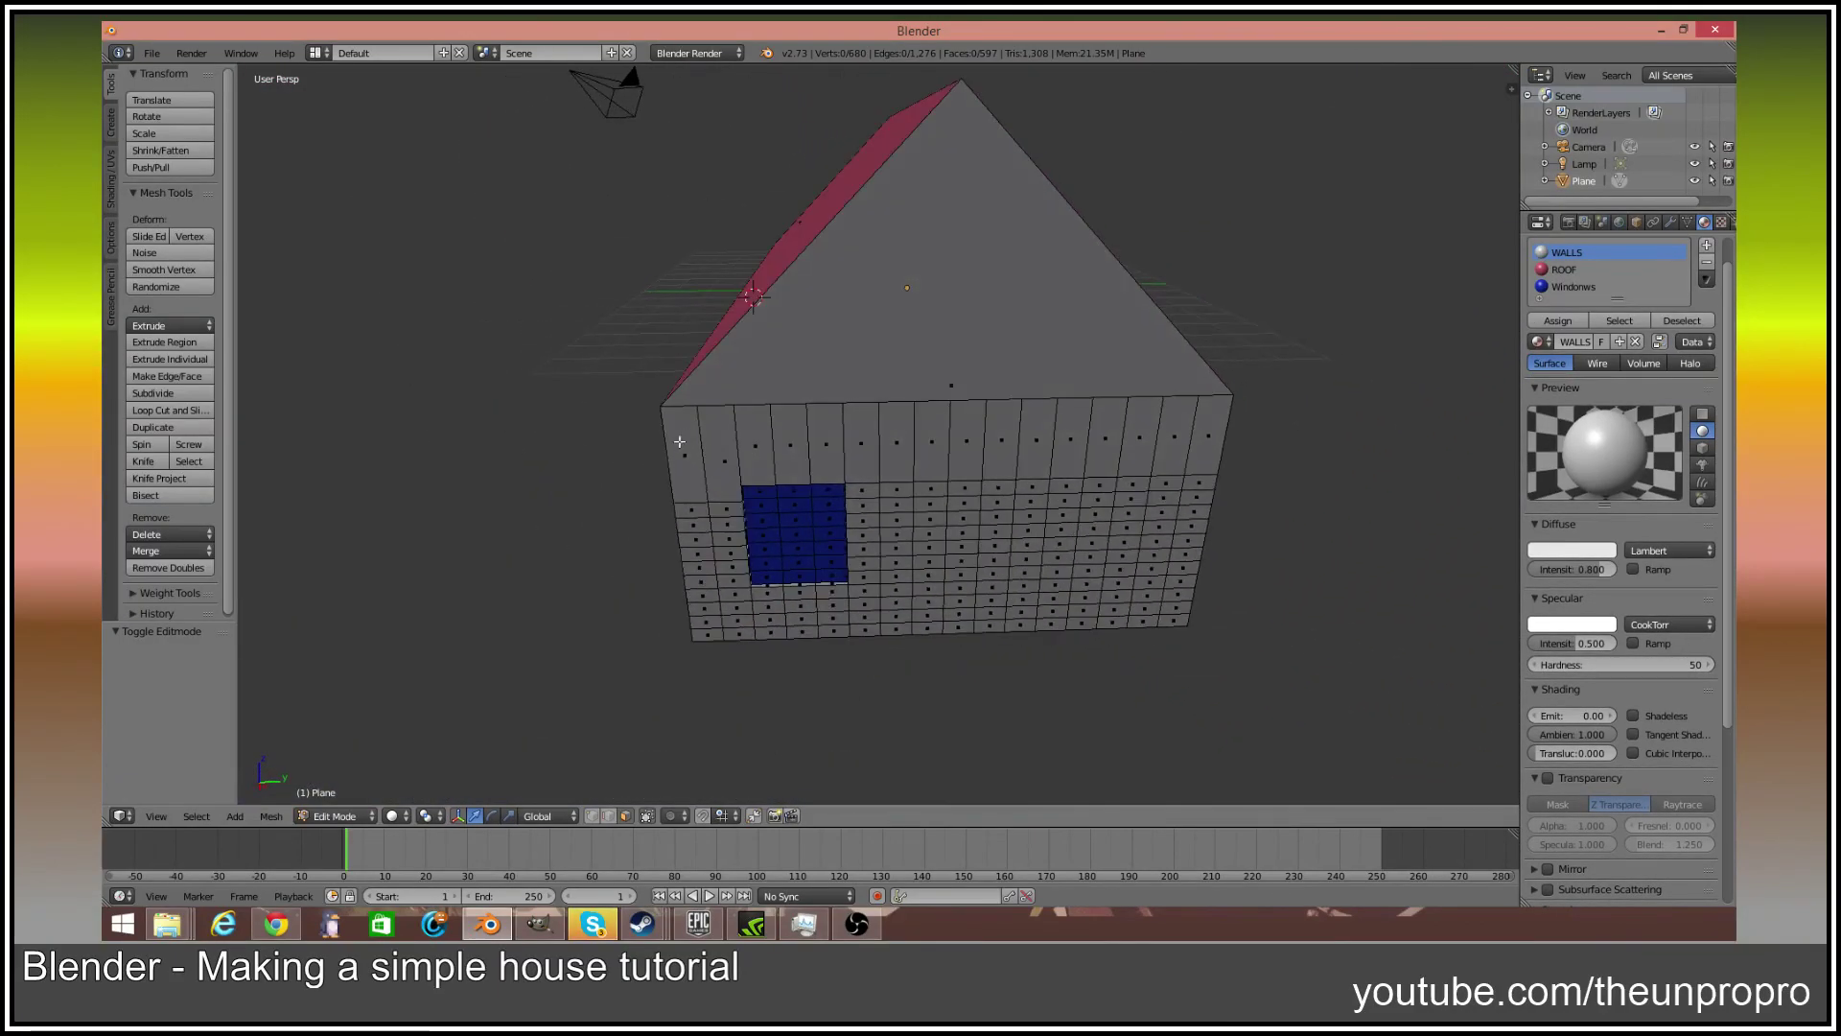
middle_drag(910, 553, 1025, 470)
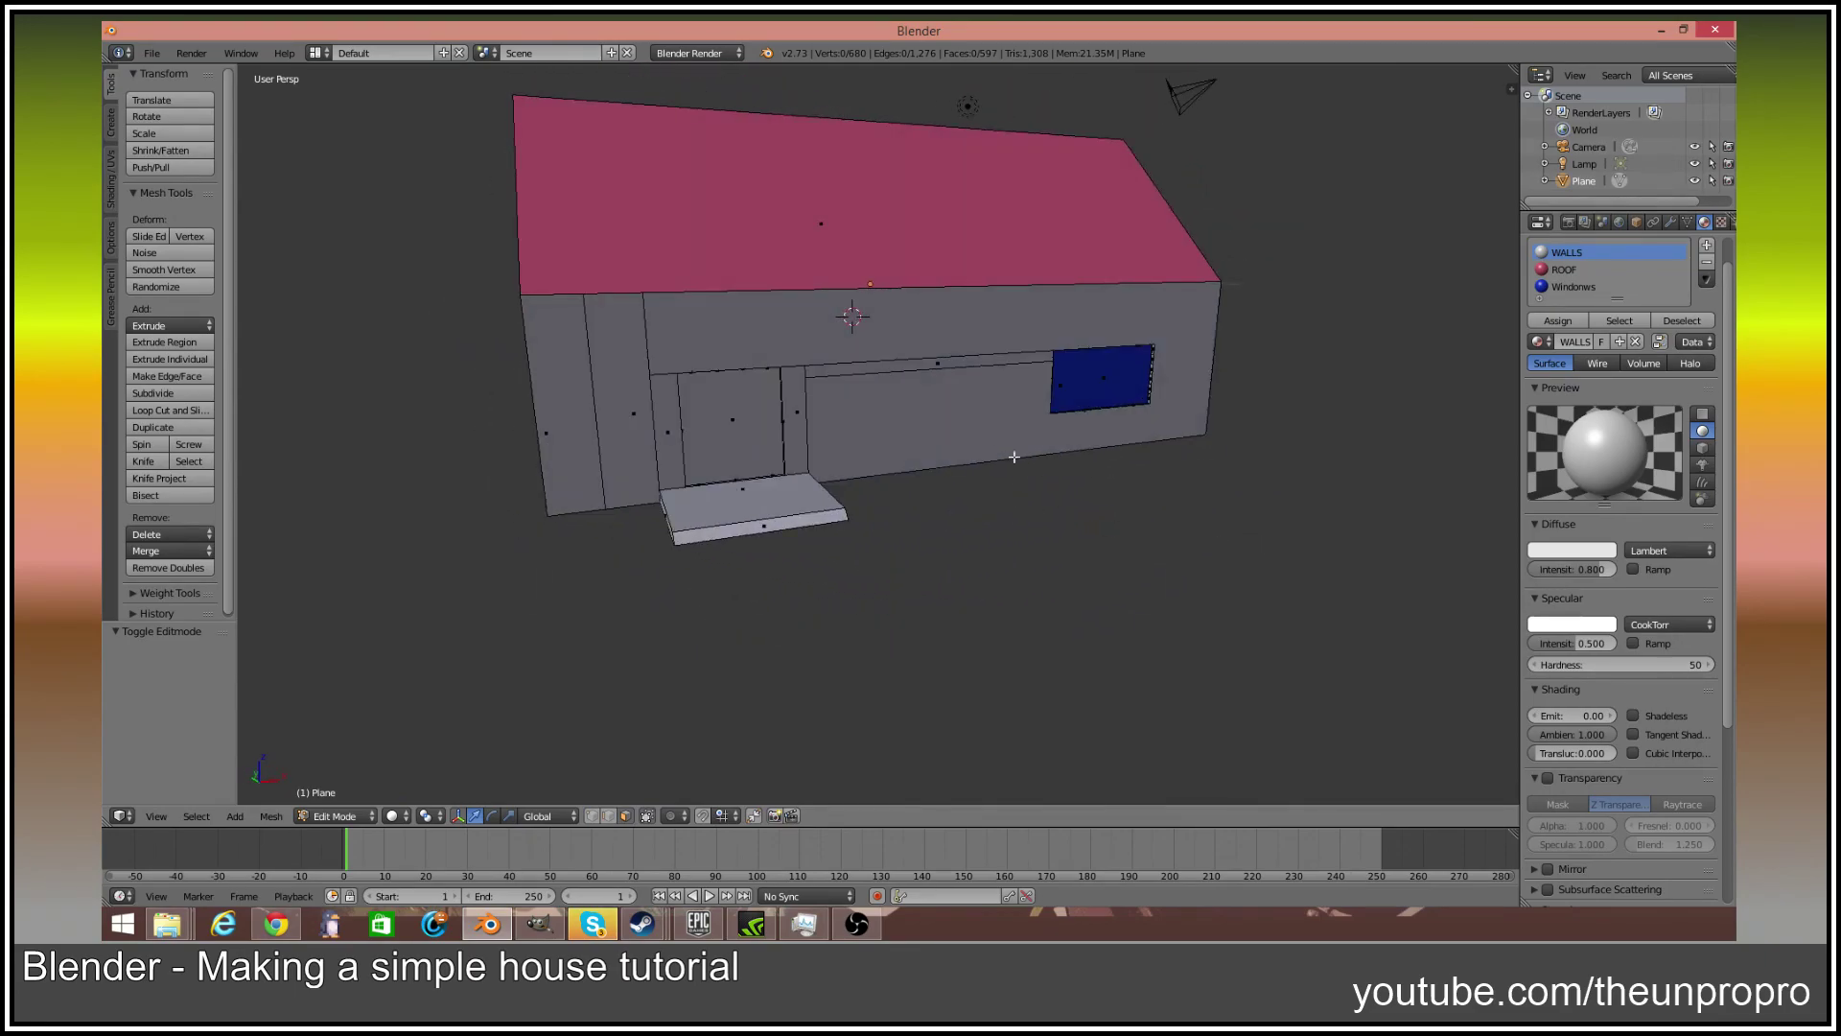
right_click(930, 402)
middle_drag(930, 402, 847, 356)
scroll(847, 356, up, 4)
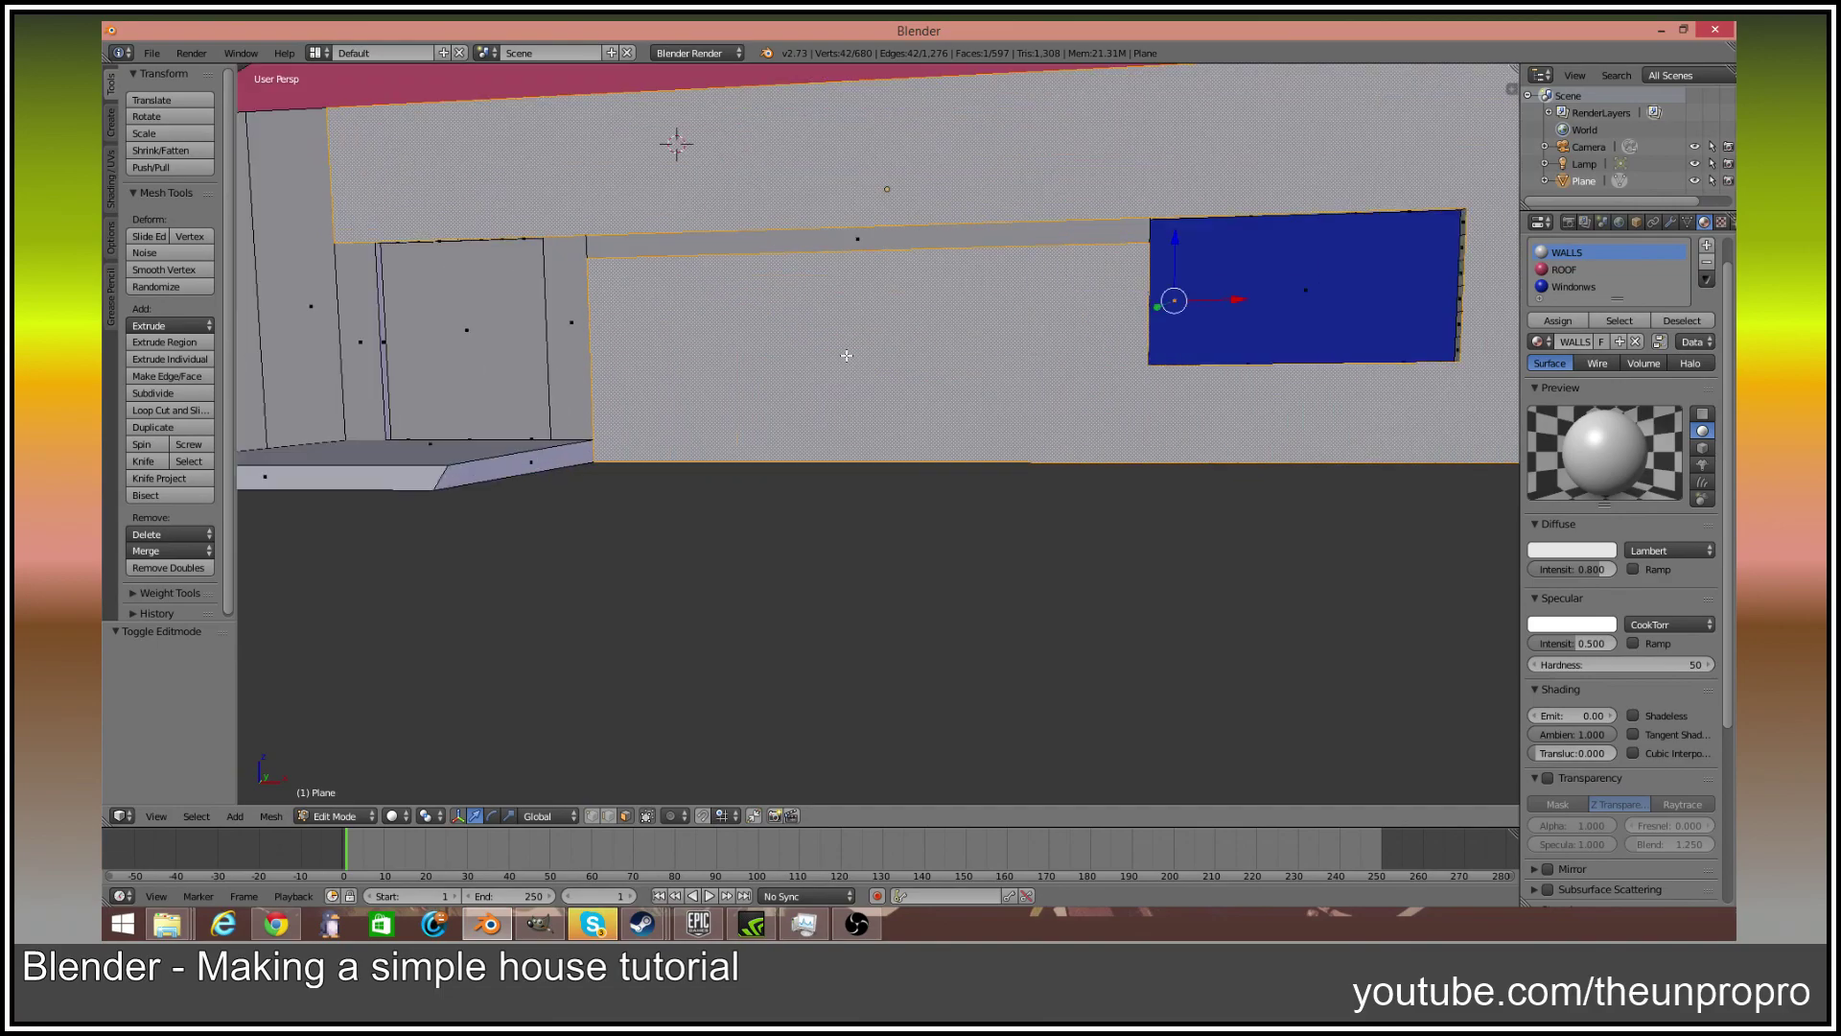
scroll(847, 356, down, 6)
scroll(892, 357, up, 5)
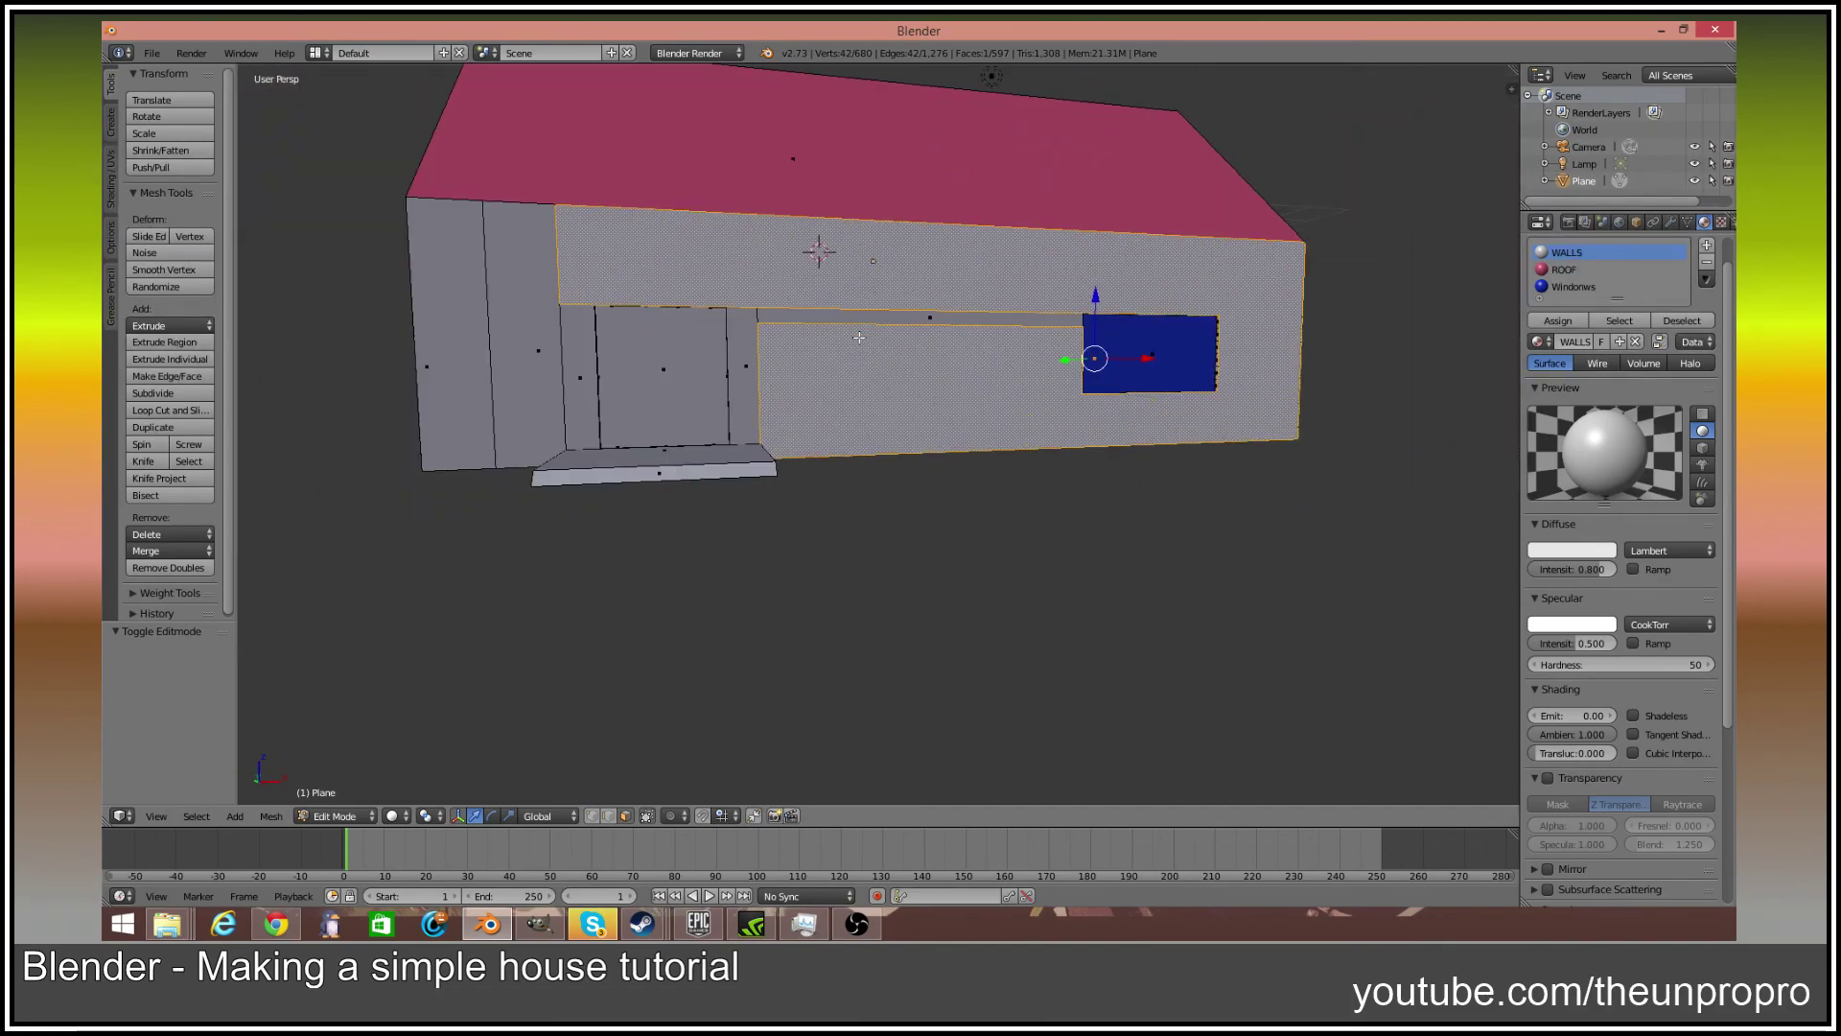
middle_drag(909, 342, 956, 347)
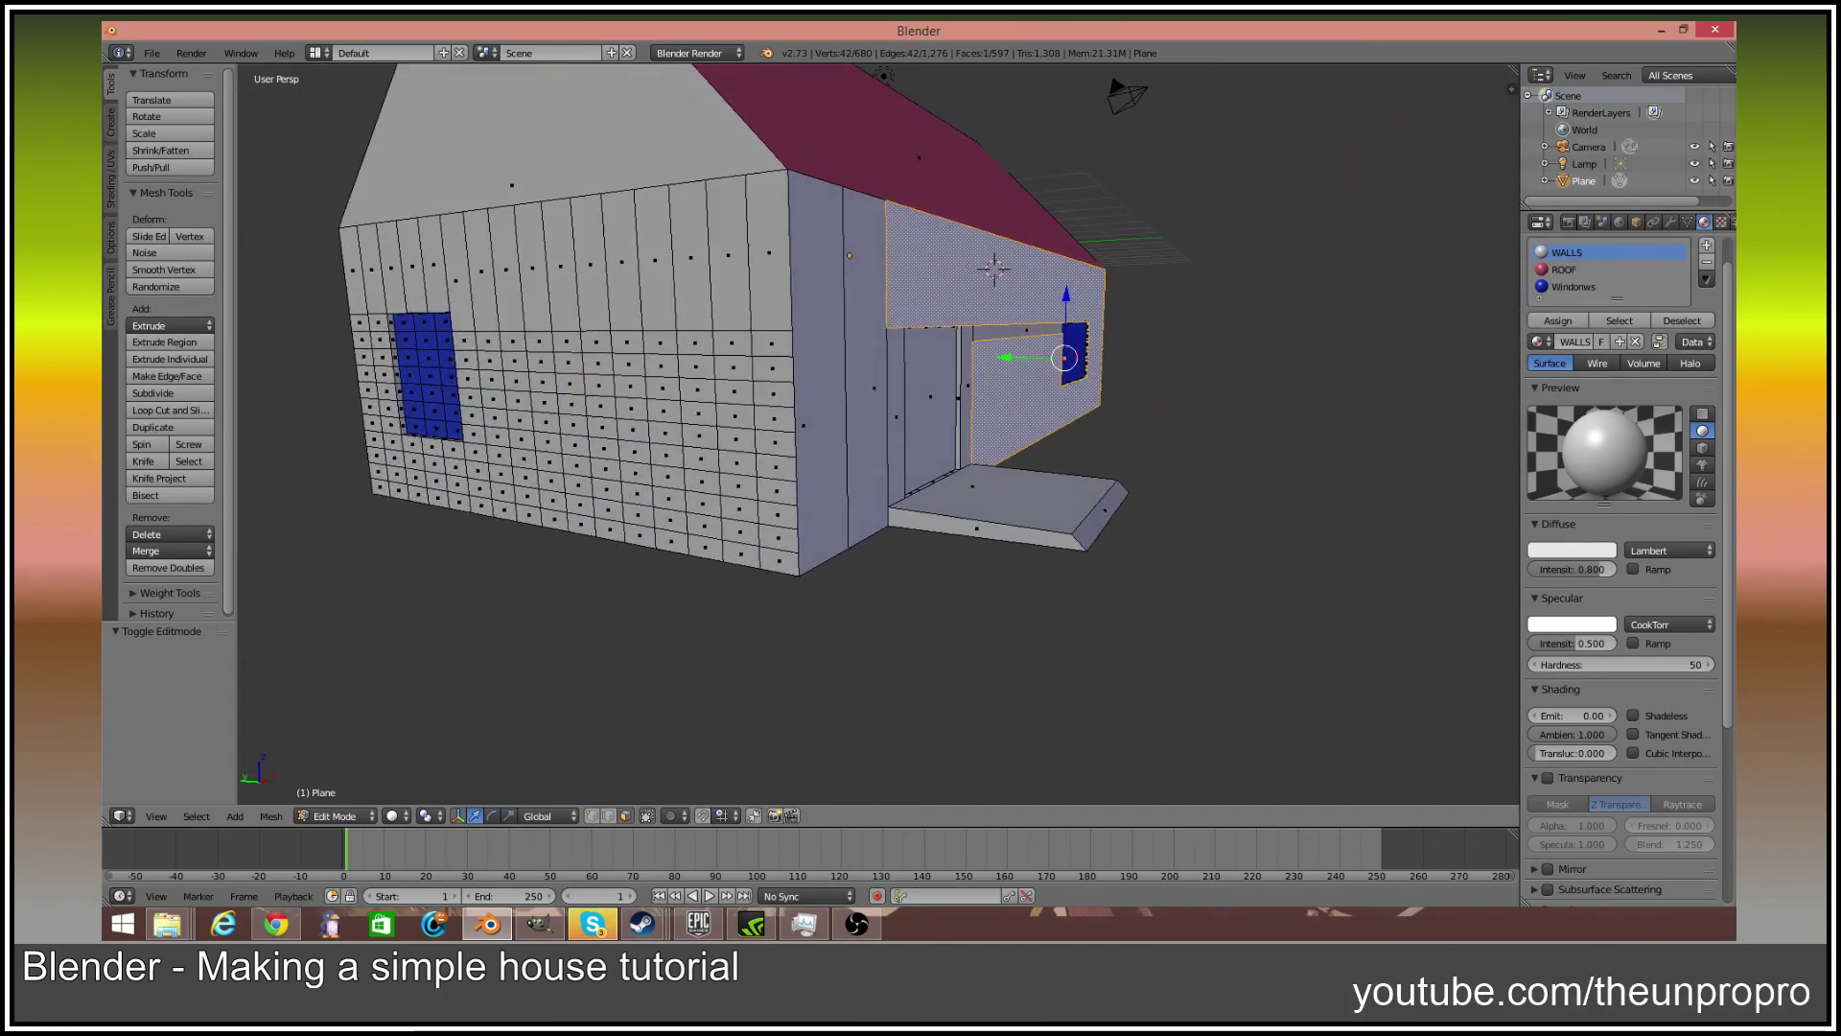